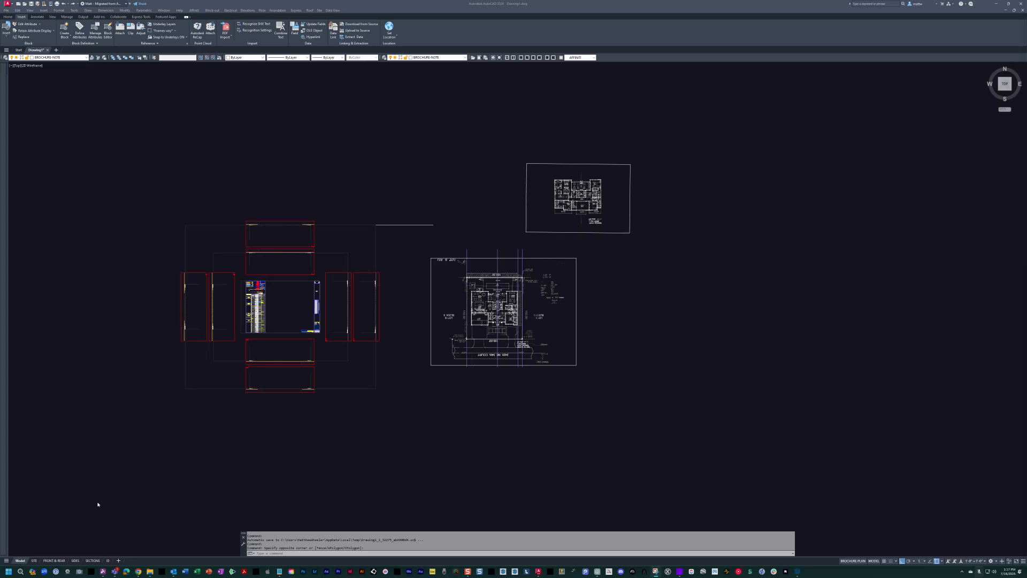
Examine the scanned site plan and the vertical construction lines laid over the lot.
key("Escape")
scroll(521, 331, "up", 5)
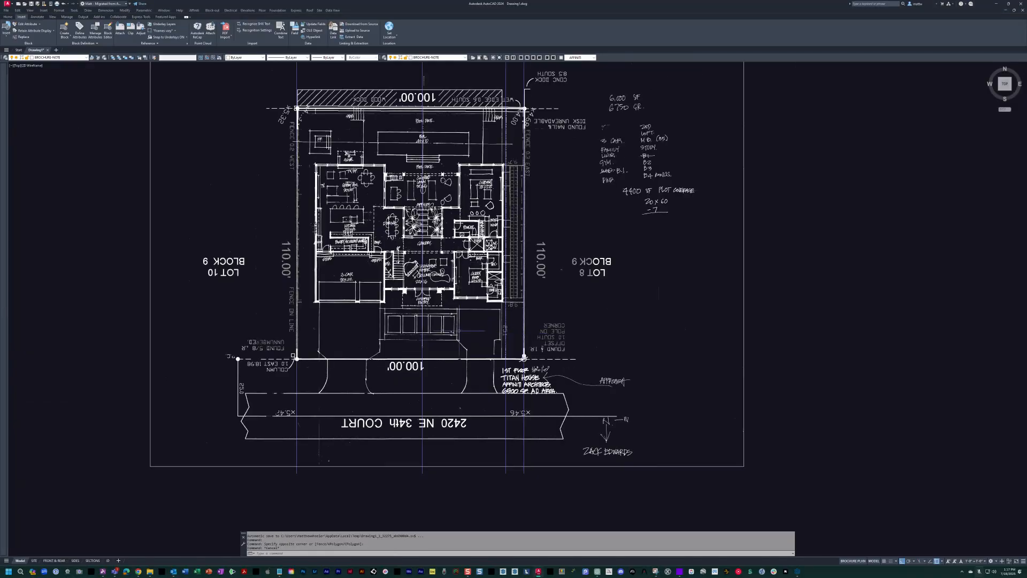
scroll(429, 219, "up", 1)
scroll(426, 215, "down", 2)
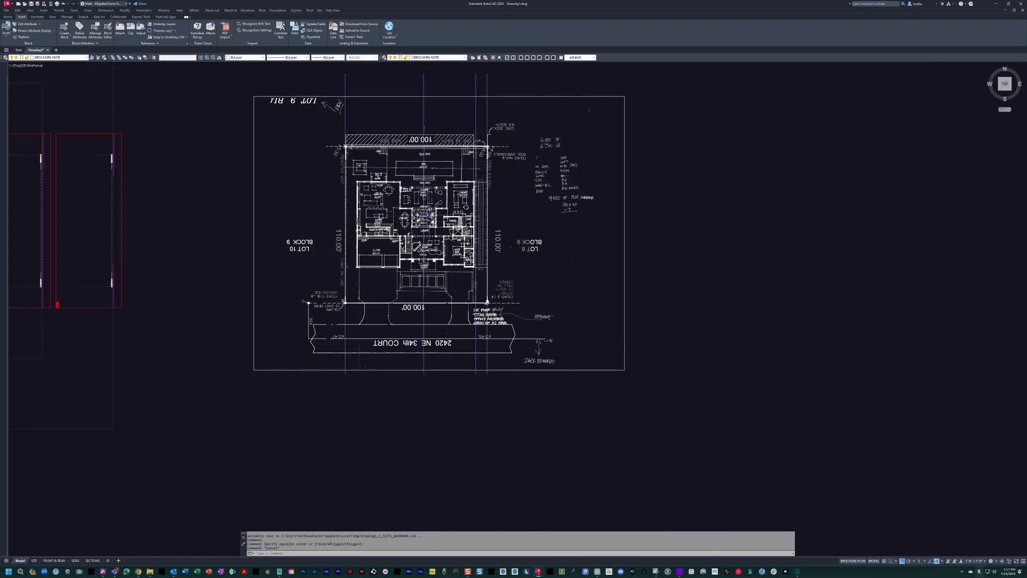
middle_click_drag(426, 216, 458, 242)
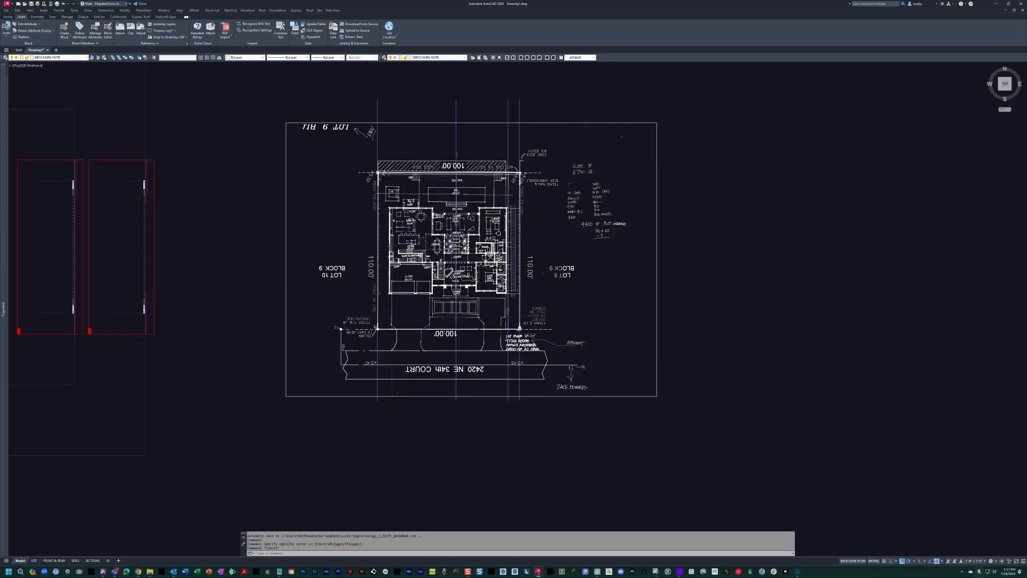
scroll(456, 179, "up", 2)
left_click(358, 143)
left_click(329, 136)
middle_click_drag(338, 130, 328, 200)
key("Escape")
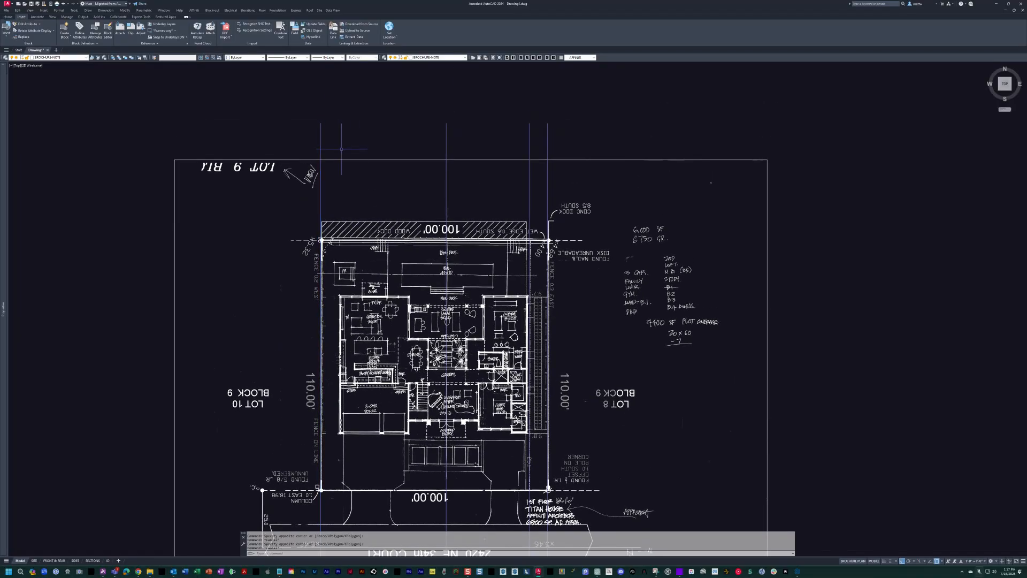
left_click(280, 111)
key("Escape")
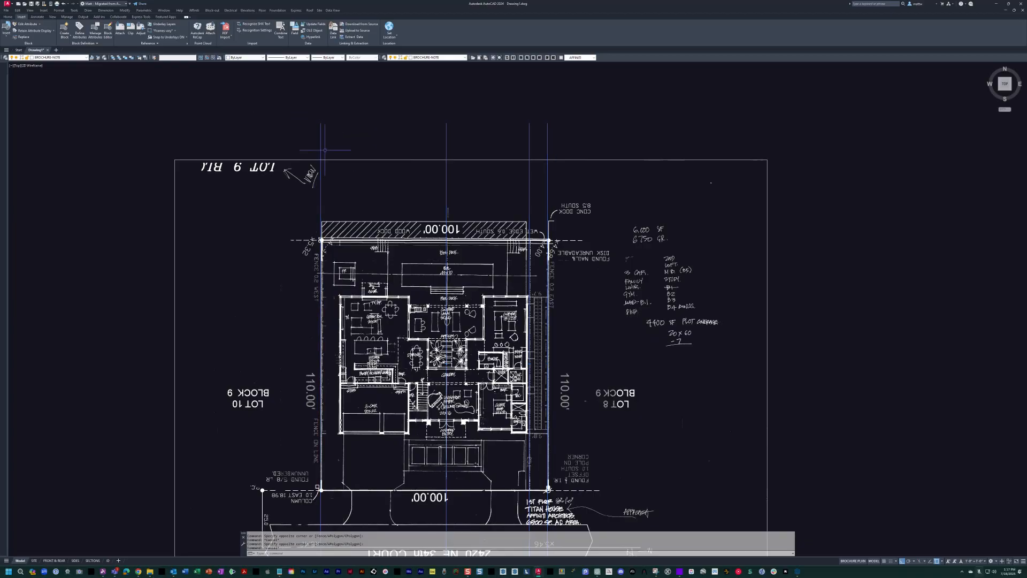
Highlight the two vertical lines on the lot's side boundaries to review the lot width.
mouse_move(478, 292)
middle_mouse_down()
mouse_move(530, 295)
mouse_move(533, 278)
middle_mouse_up()
middle_click_drag(408, 334, 420, 332)
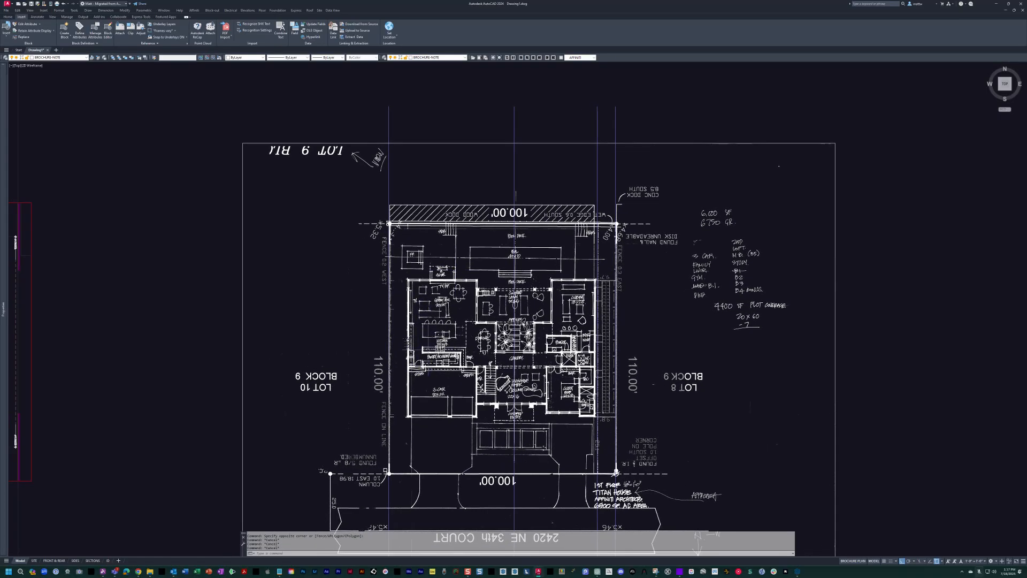
left_click(389, 124)
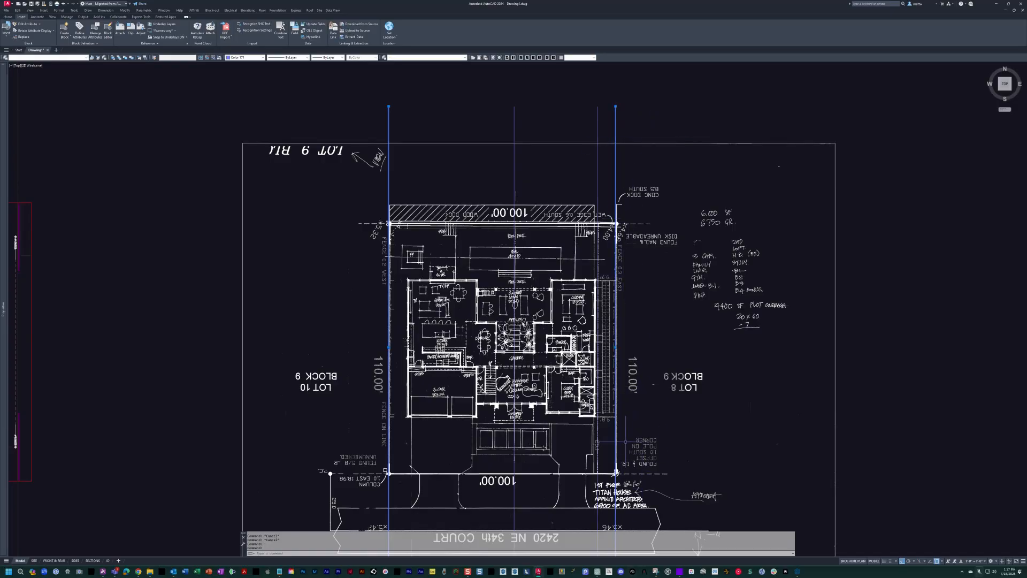
scroll(550, 311, "up", 2)
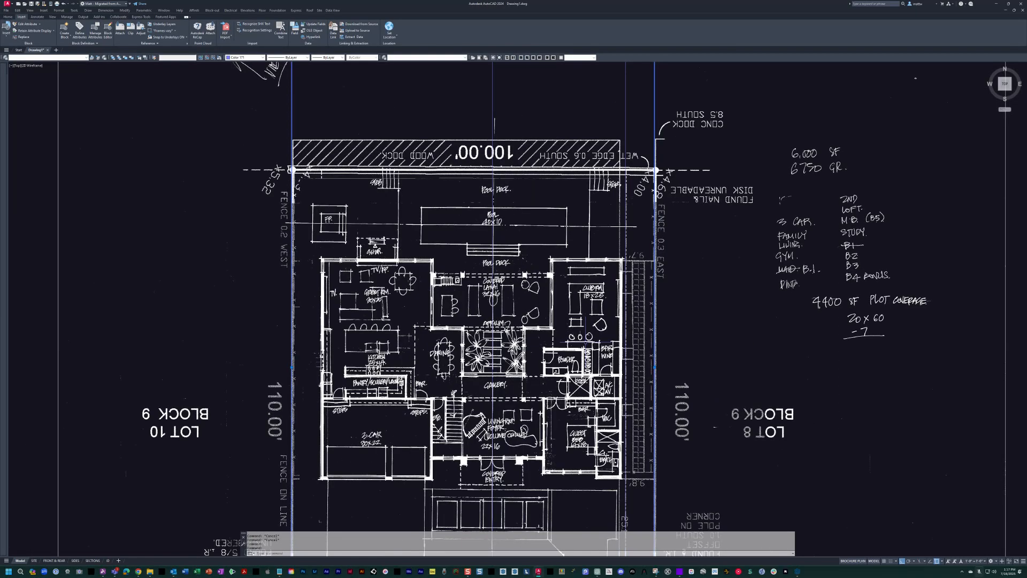
scroll(601, 294, "down", 2)
key("Escape")
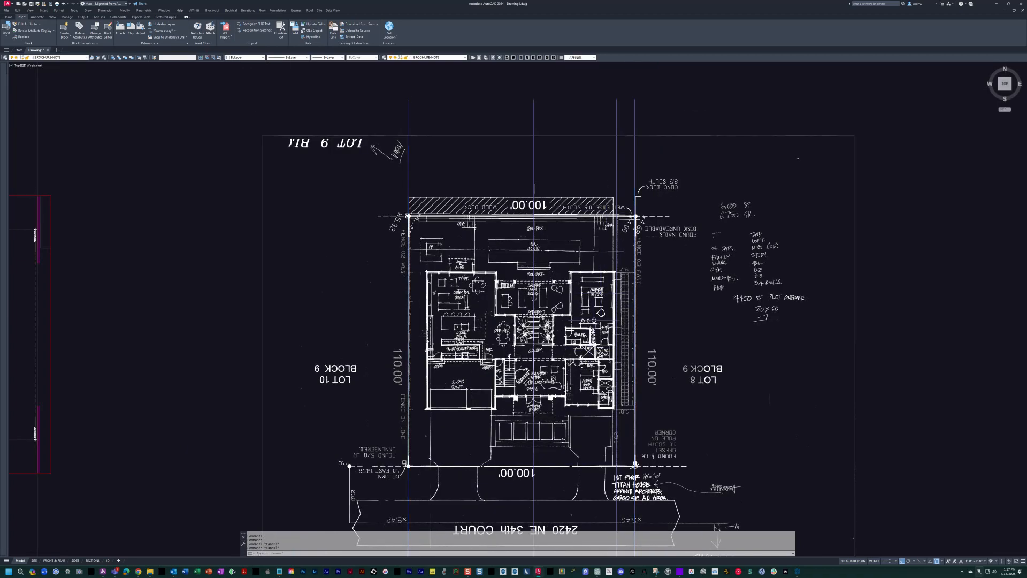
Offset the left property line inward, picking the distance between the right property line and its setback line.
type("o")
key("Return")
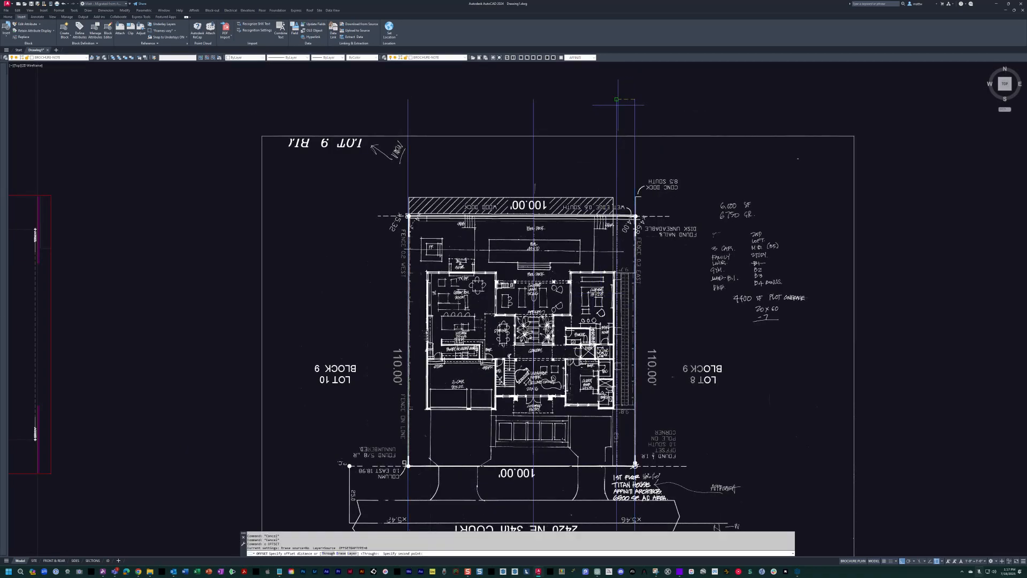
left_click(406, 117)
left_click(407, 118)
left_click(423, 118)
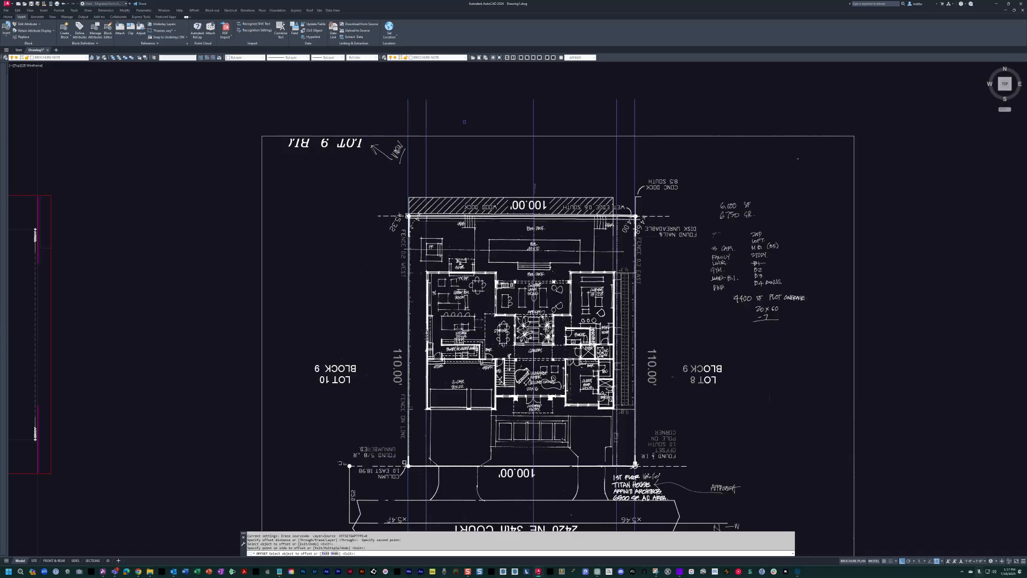
middle_click_drag(423, 117, 431, 90)
key("Escape")
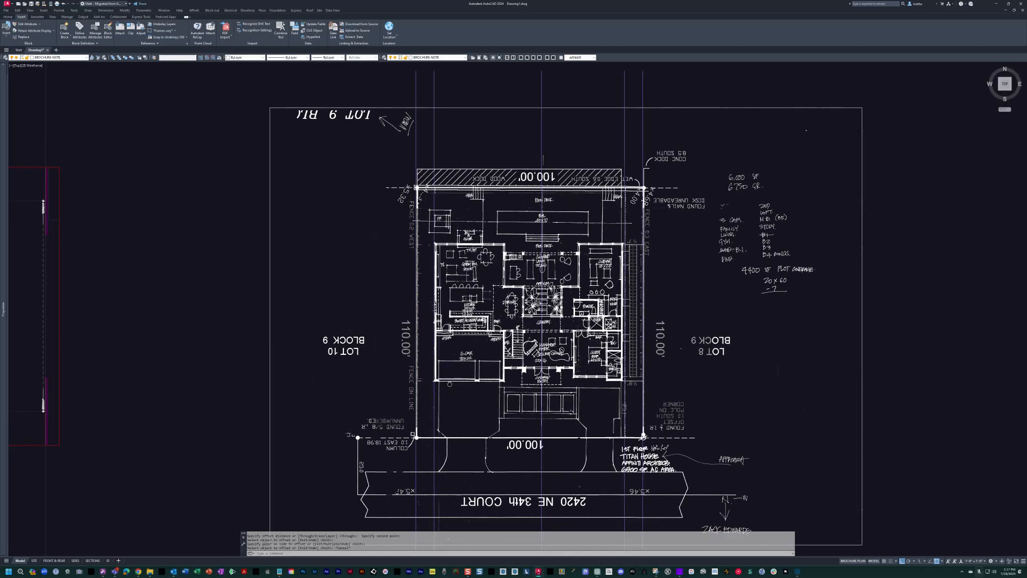
Highlight both side setback lines to check them against the outer walls of the house.
middle_click_drag(451, 379, 422, 353)
left_click(600, 393)
left_click(589, 385)
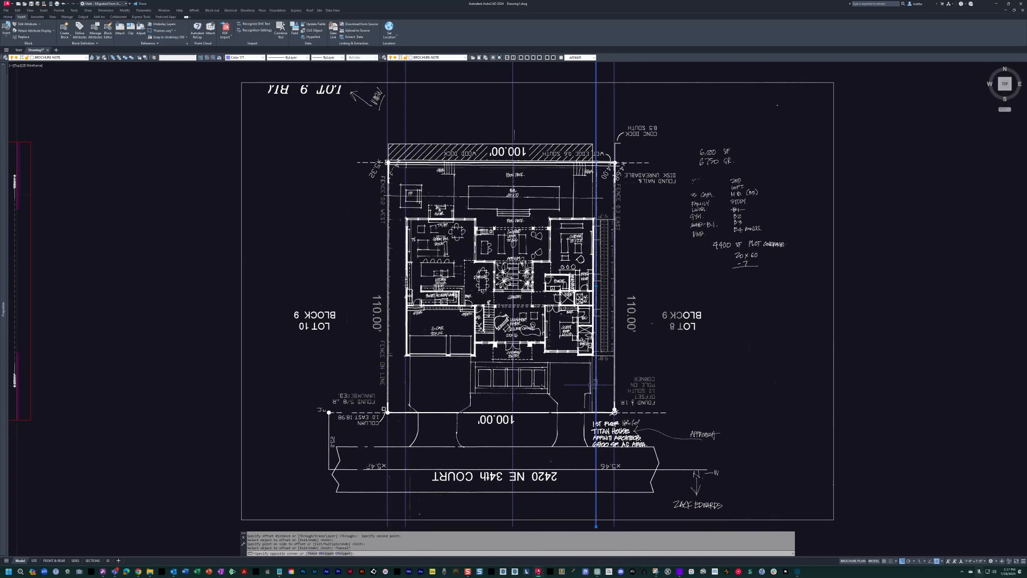
left_click(414, 385)
left_click(382, 377)
key("Escape")
key("Escape")
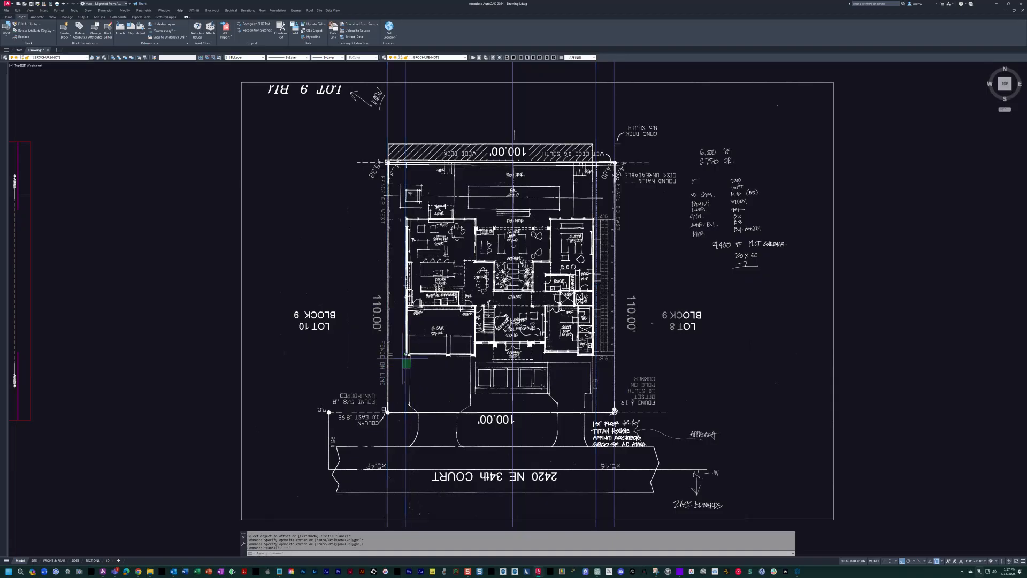
Examine the first-floor sketch from the pool deck through the atrium to the garage, covered entry and driveway.
middle_click_drag(516, 338, 509, 341)
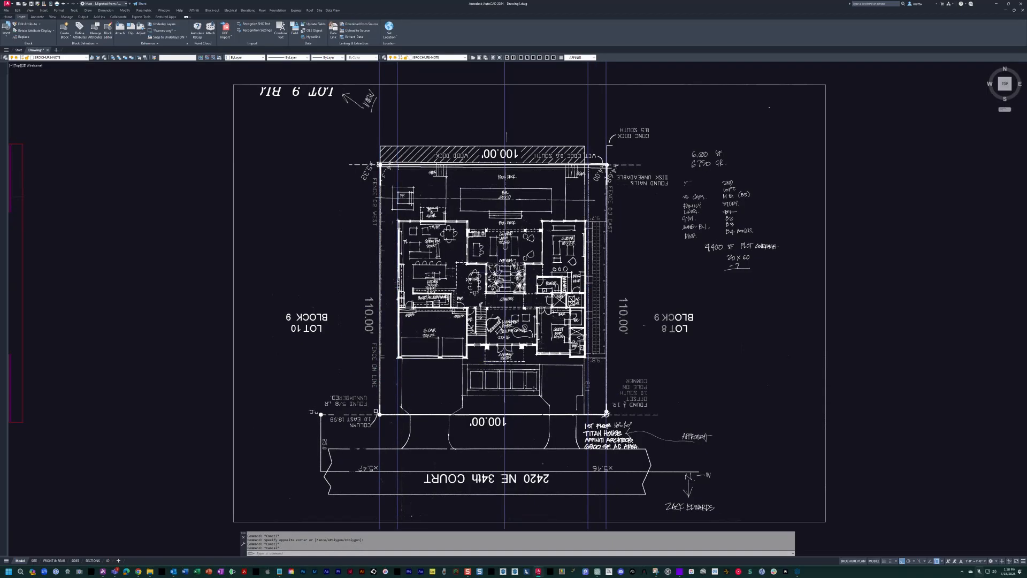
scroll(504, 259, "up", 3)
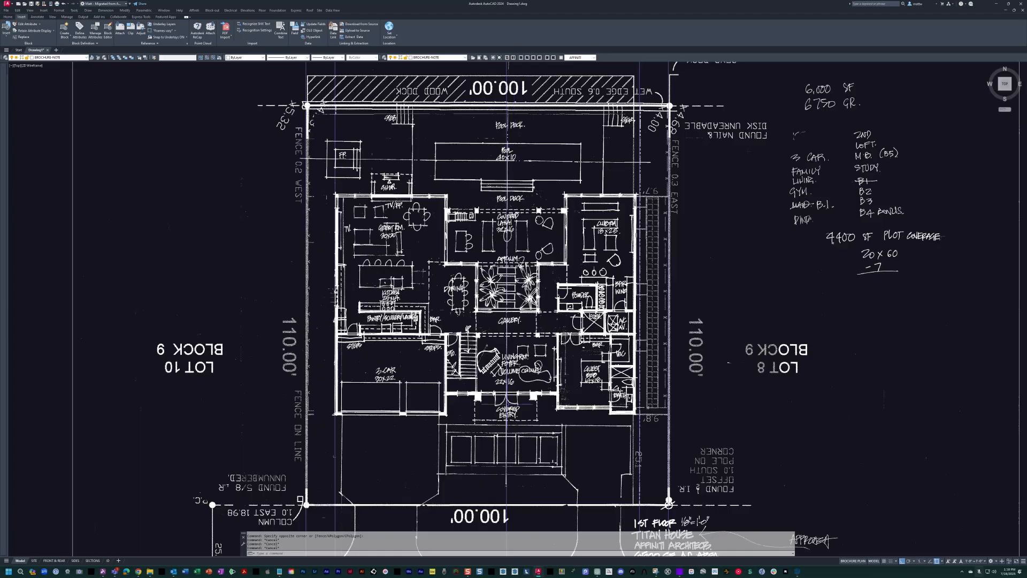
middle_click_drag(507, 260, 467, 255)
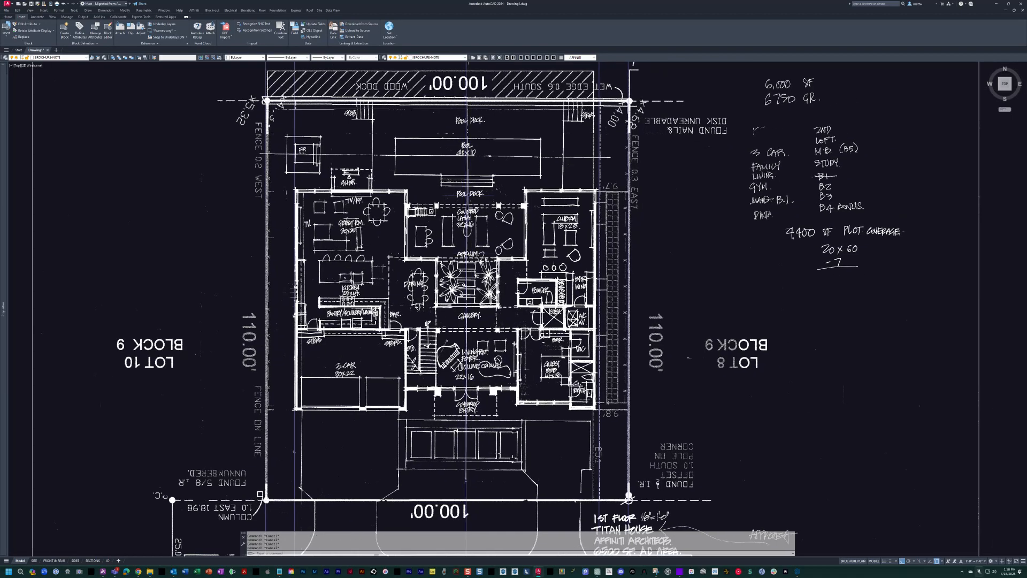
middle_click_drag(467, 255, 453, 260)
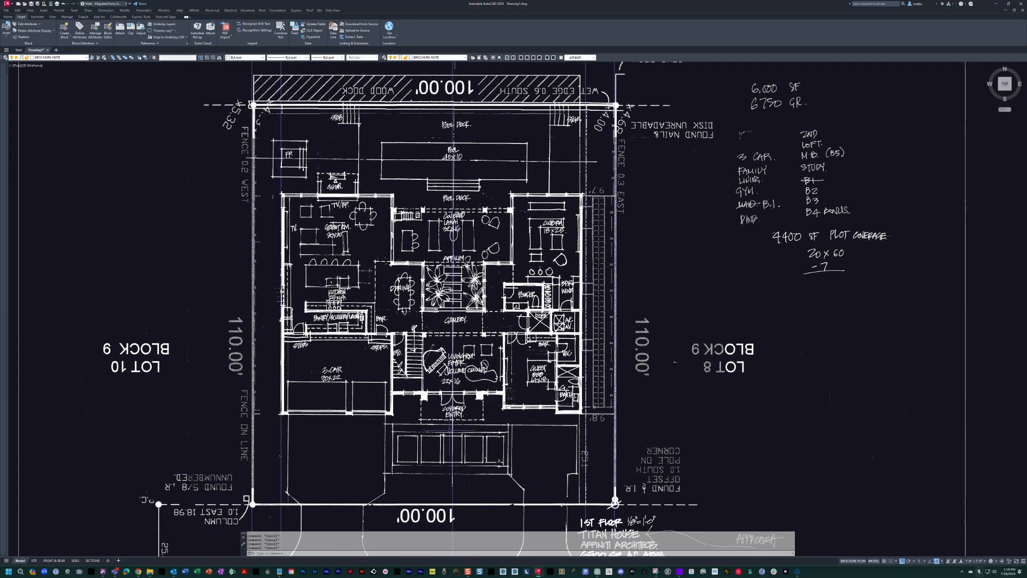
scroll(428, 297, "up", 2)
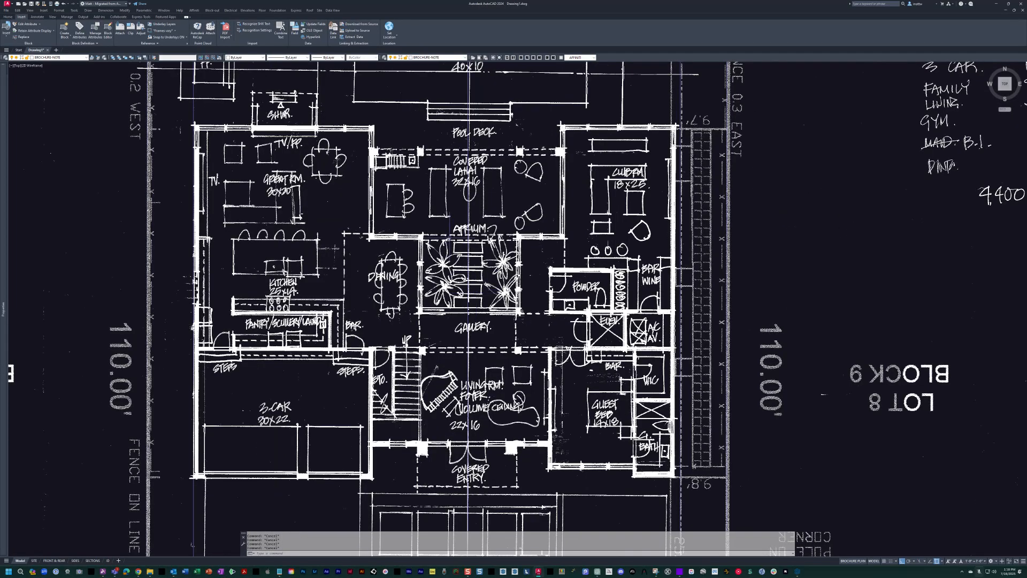
middle_click_drag(469, 288, 455, 316)
mouse_move(474, 141)
middle_mouse_down()
mouse_move(461, 130)
mouse_move(454, 310)
middle_mouse_up()
scroll(453, 314, "down", 4)
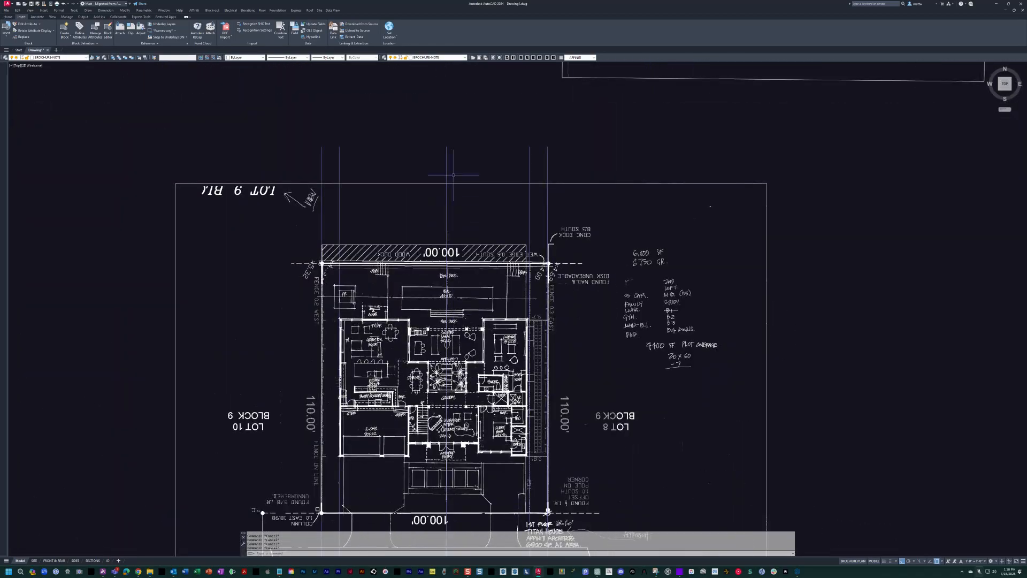
mouse_move(456, 420)
middle_mouse_down()
mouse_move(481, 255)
mouse_move(478, 312)
middle_mouse_up()
scroll(481, 256, "up", 4)
middle_click_drag(478, 357, 493, 351)
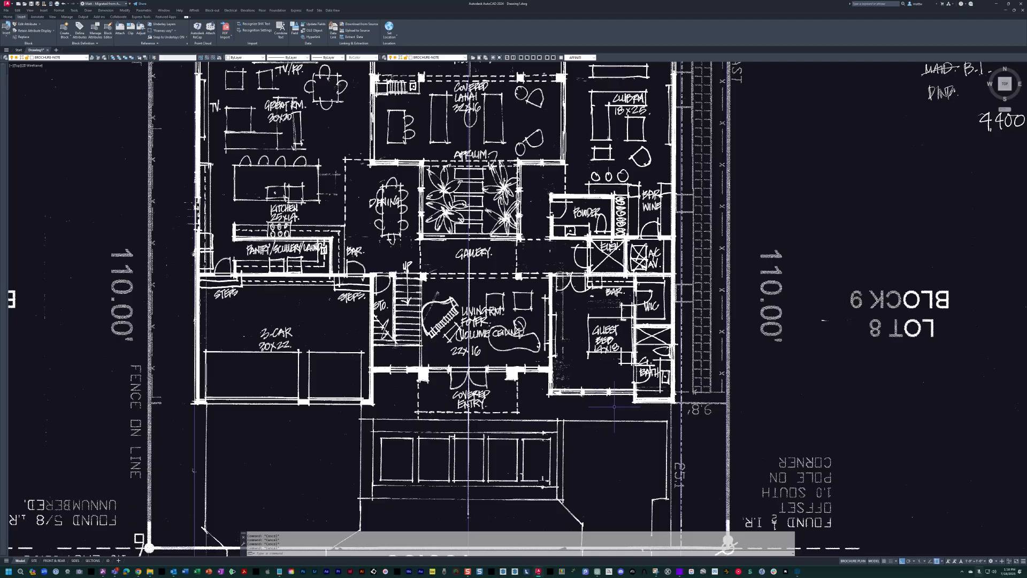
scroll(537, 401, "up", 2)
scroll(393, 392, "down", 2)
mouse_move(421, 389)
middle_mouse_down()
mouse_move(499, 372)
mouse_move(484, 422)
mouse_move(499, 335)
middle_mouse_up()
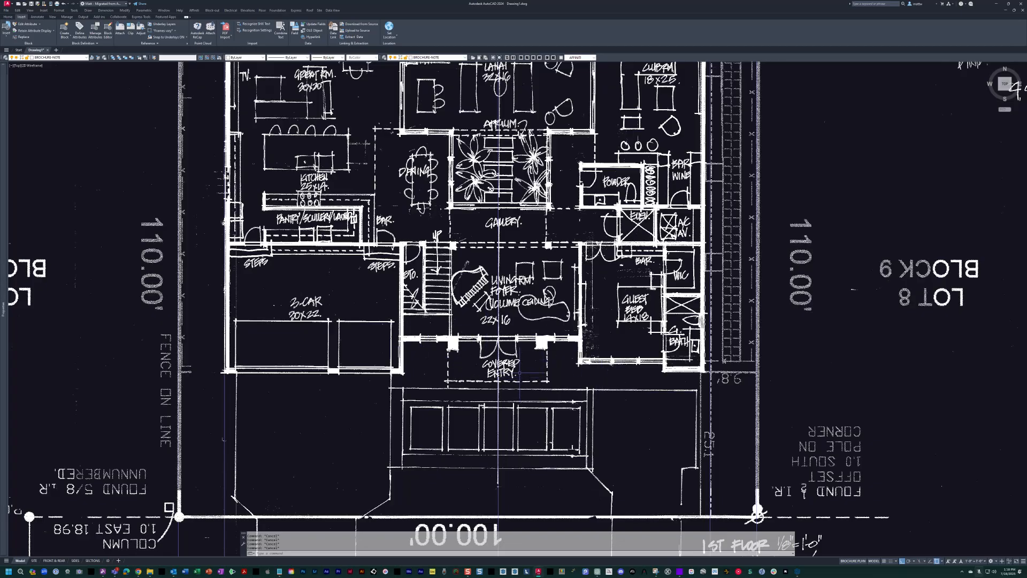
middle_click_drag(485, 333, 498, 334)
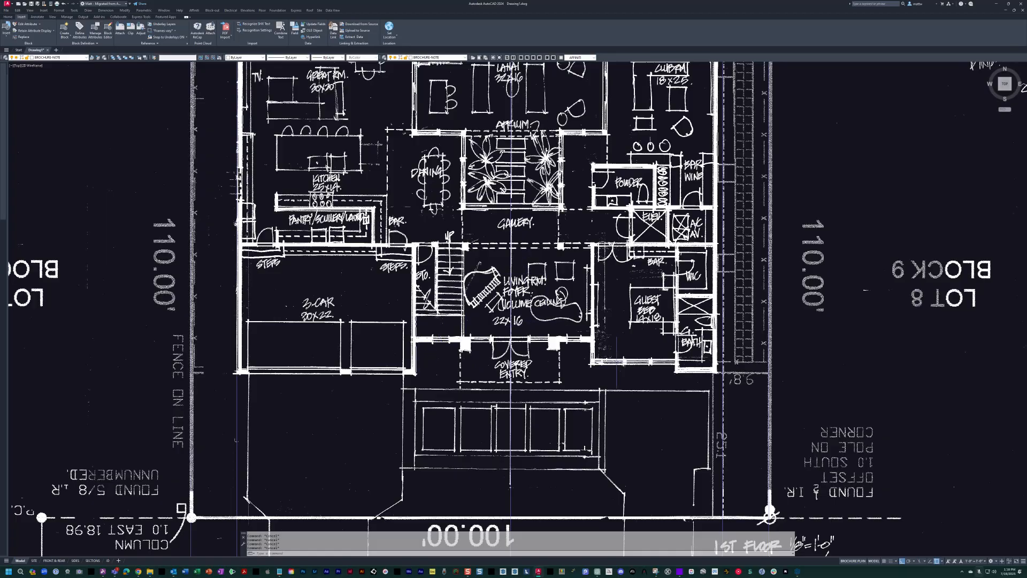
middle_click_drag(612, 354, 606, 359)
middle_click_drag(444, 348, 550, 333)
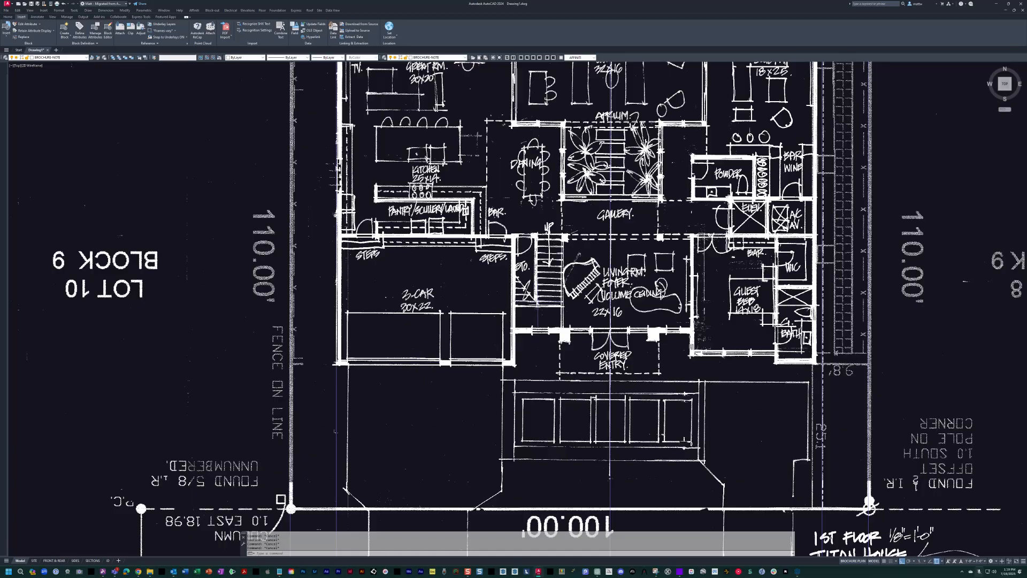
middle_click_drag(525, 313, 516, 316)
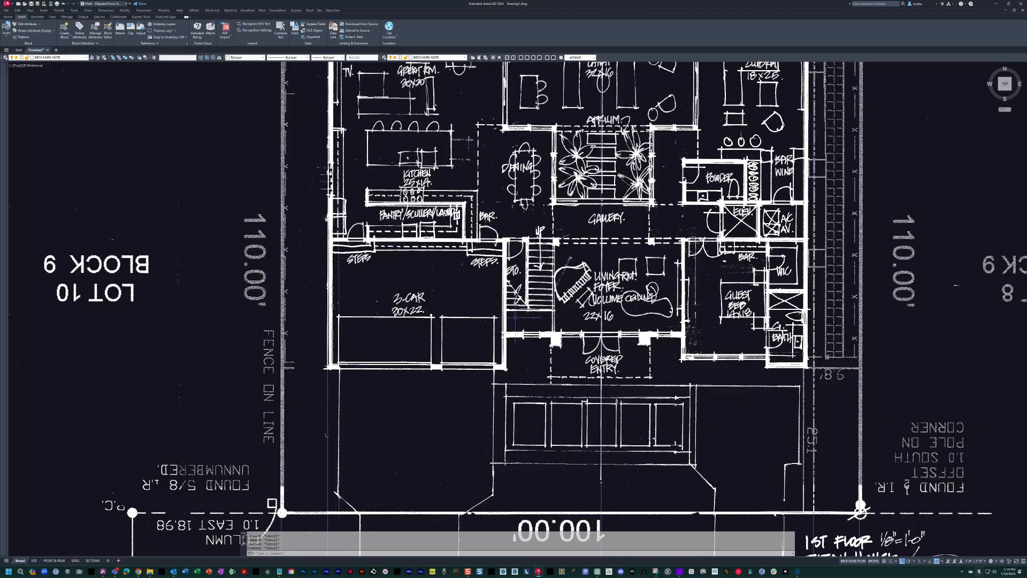
middle_click_drag(181, 271, 235, 262)
Move the left setback line along the garage wall to the WALL-EXTERIOR layer.
scroll(416, 359, "up", 3)
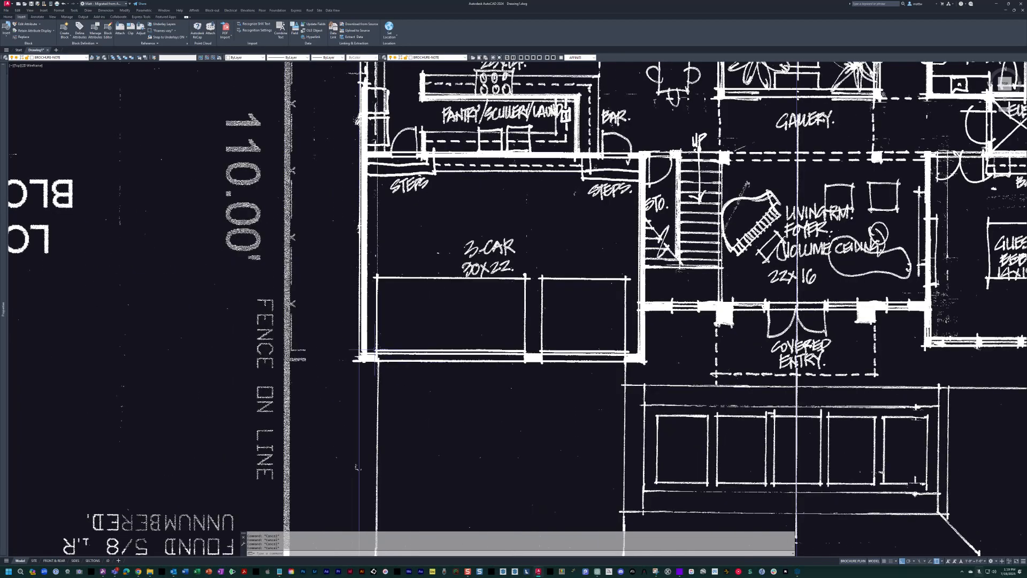
scroll(358, 334, "down", 5)
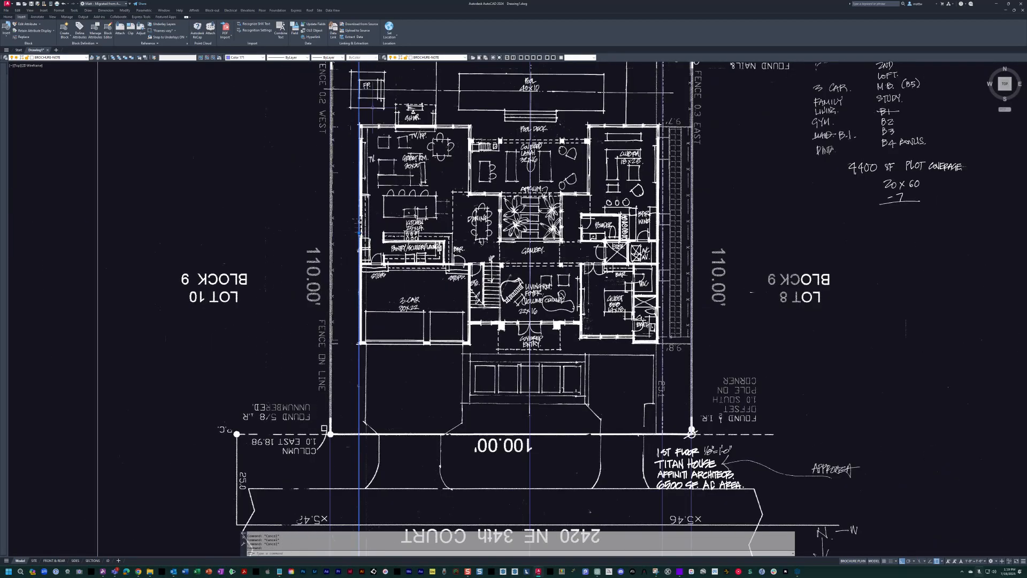
middle_click_drag(359, 231, 374, 234)
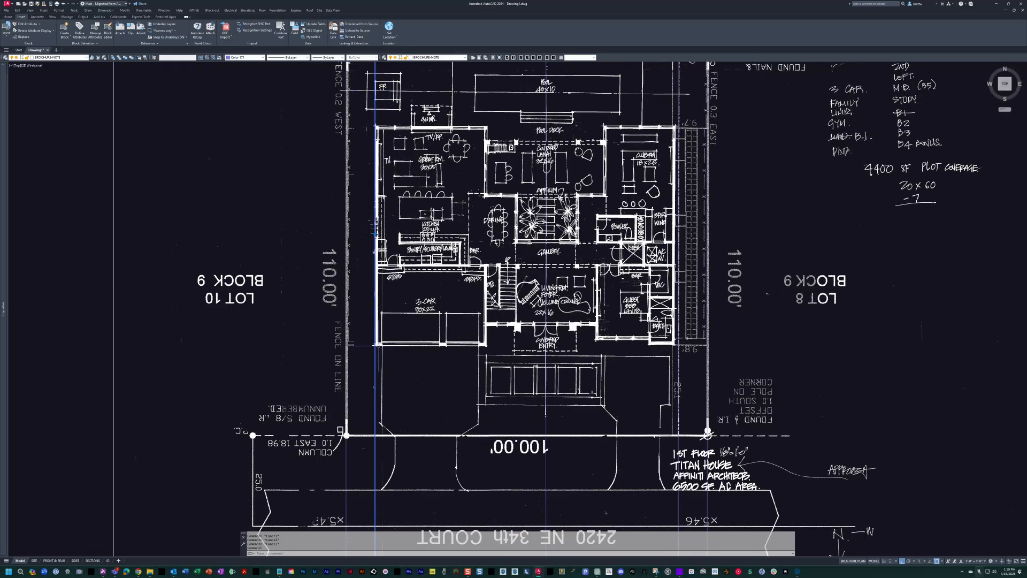
left_click(58, 57)
scroll(56, 155, "down", 10)
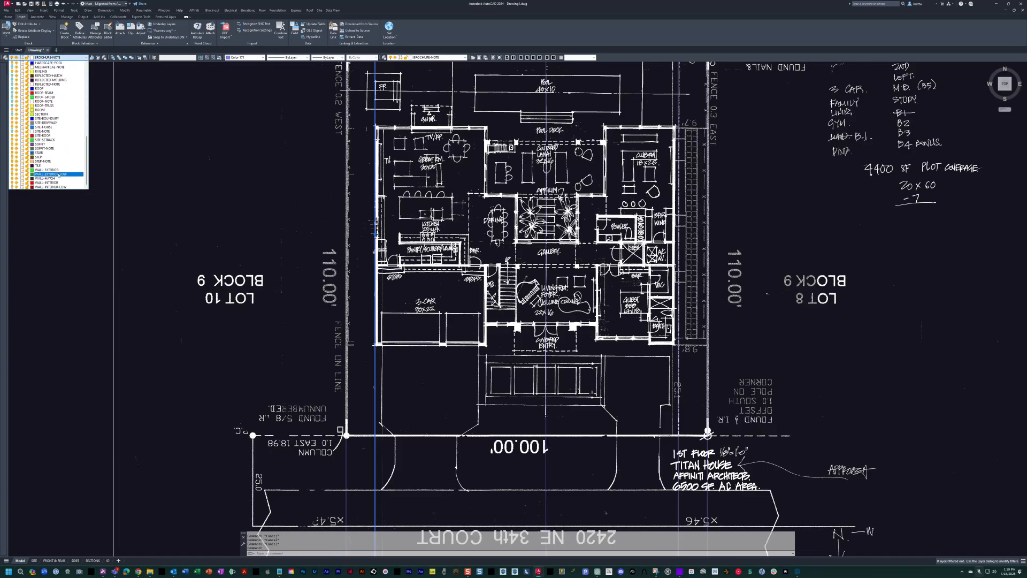
key("Escape")
Set the color of the left exterior wall line beside the garage to ByLayer.
middle_click_drag(380, 350, 396, 351)
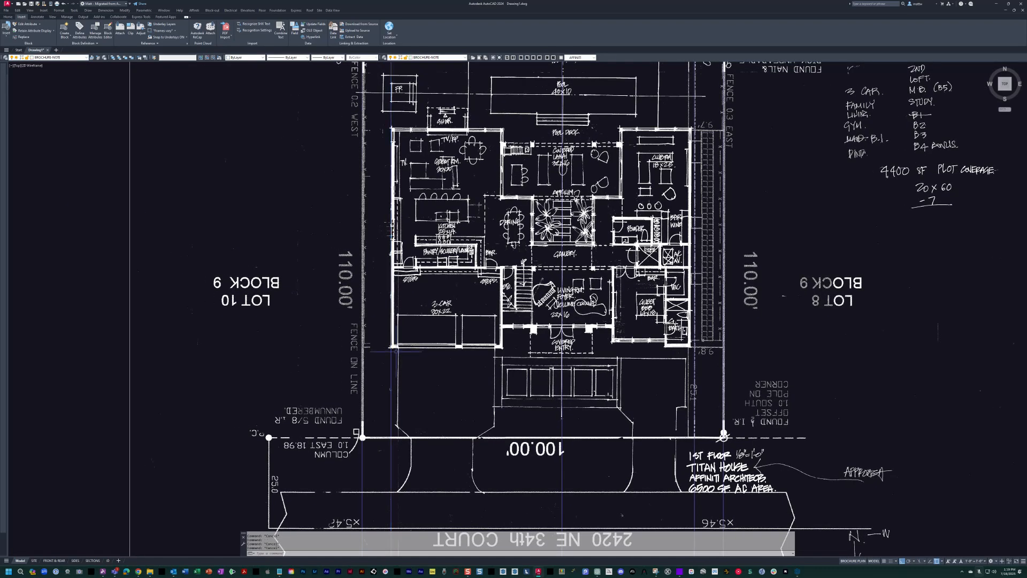
scroll(396, 352, "up", 5)
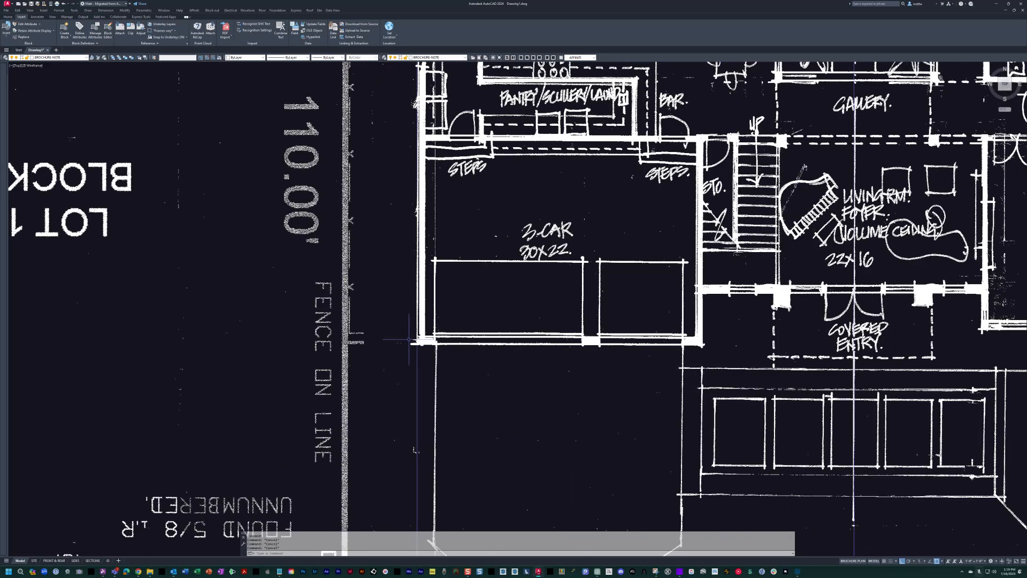
scroll(410, 340, "down", 3)
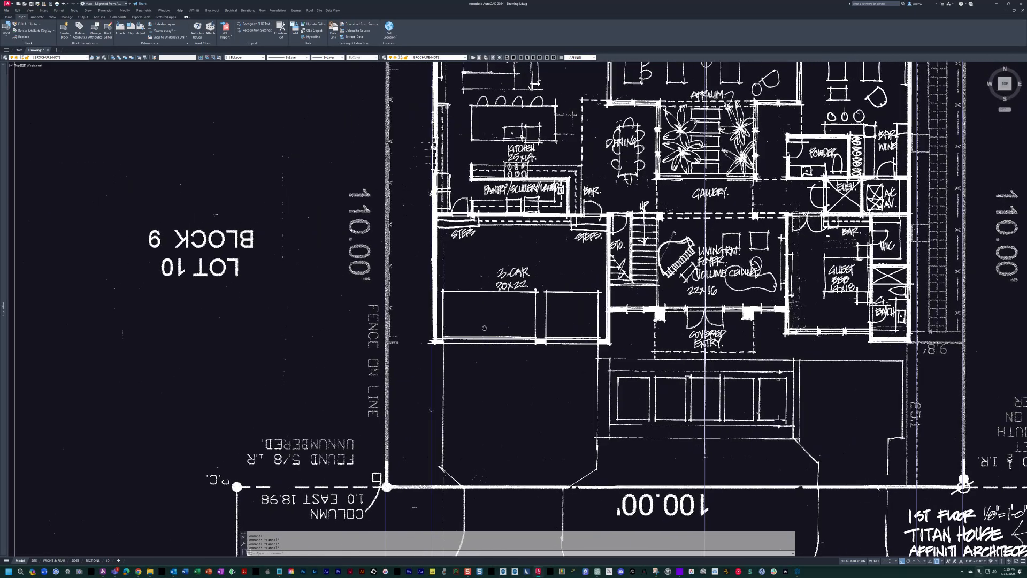
mouse_move(471, 345)
middle_mouse_down()
mouse_move(443, 381)
mouse_move(387, 348)
mouse_move(403, 342)
middle_mouse_up()
middle_click_drag(381, 308, 373, 303)
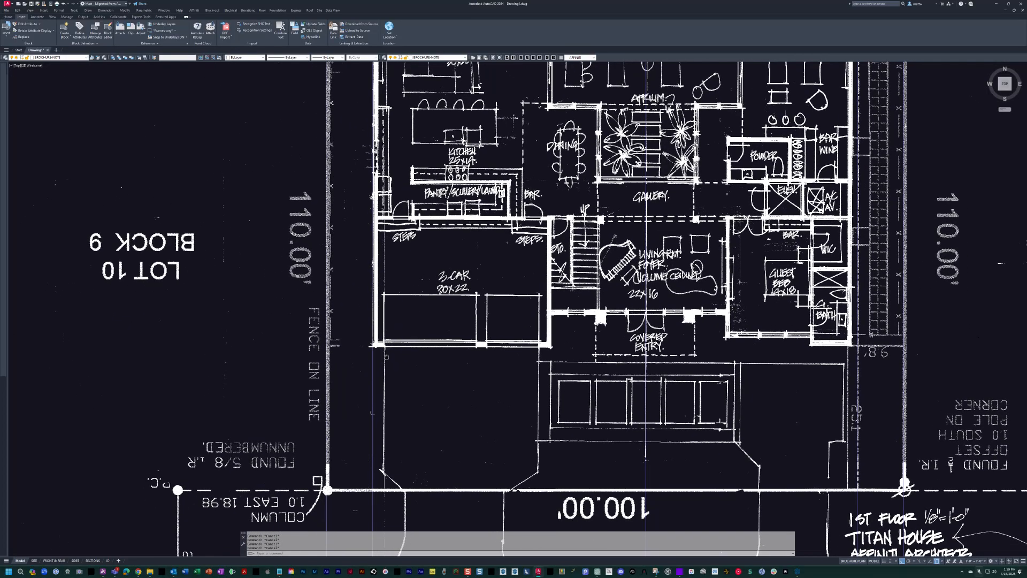
left_click(374, 349)
left_click(246, 57)
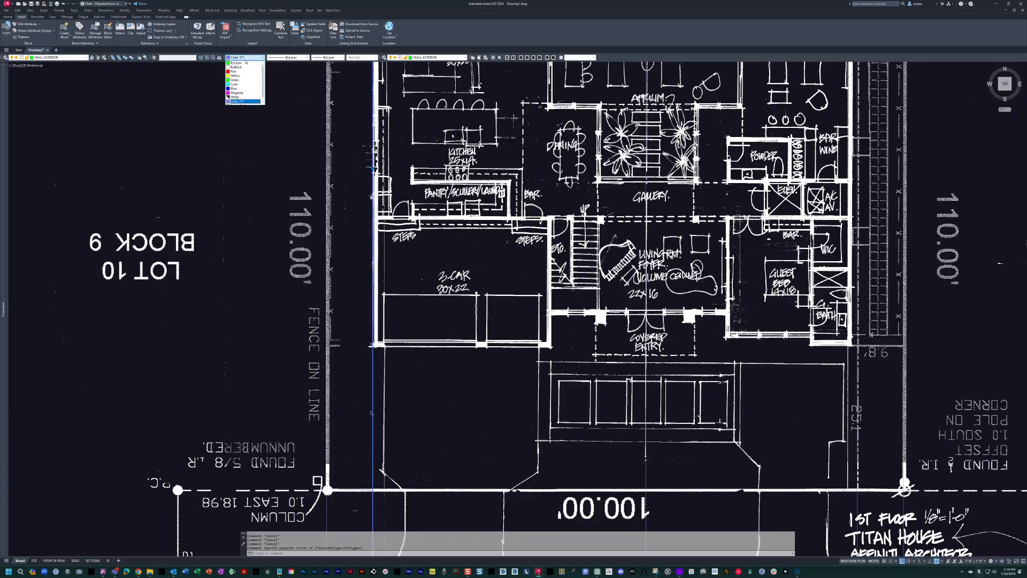
left_click(242, 62)
key("Escape")
middle_click_drag(473, 344, 464, 332)
scroll(392, 358, "up", 2)
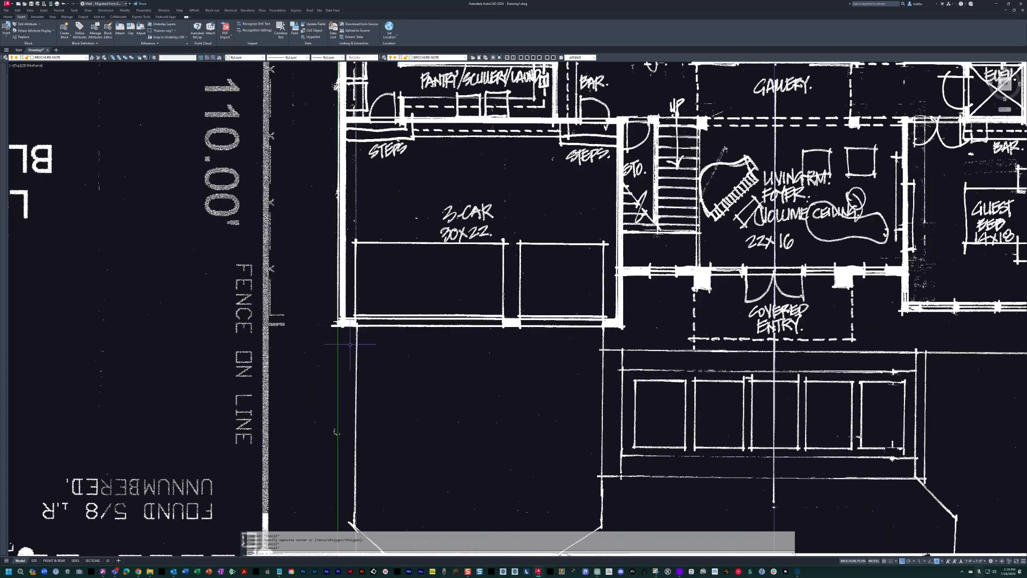
Offset the left exterior wall line by 8 toward the garage interior.
scroll(226, 187, "up", 1)
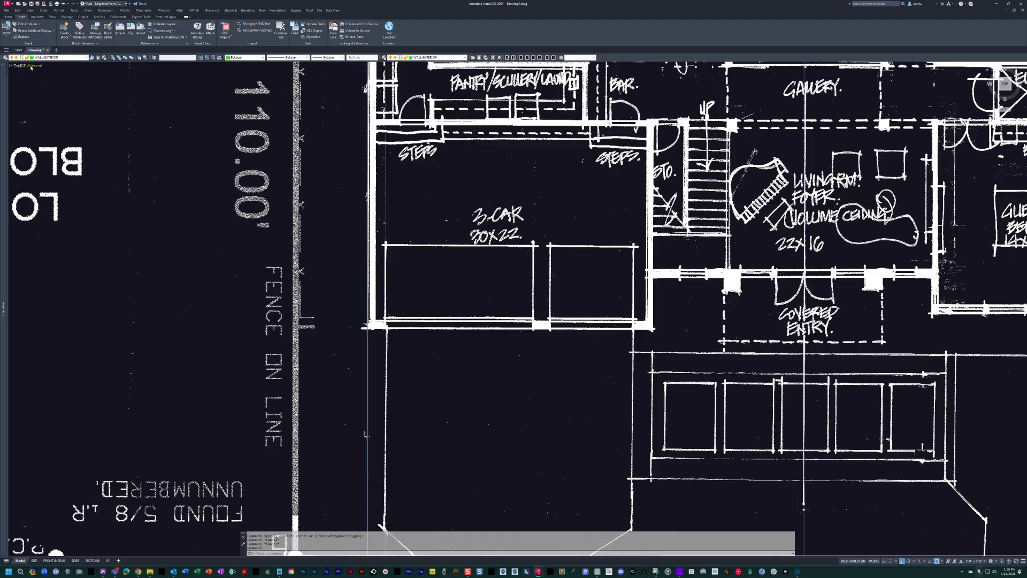
key("Escape")
middle_click_drag(419, 343, 424, 343)
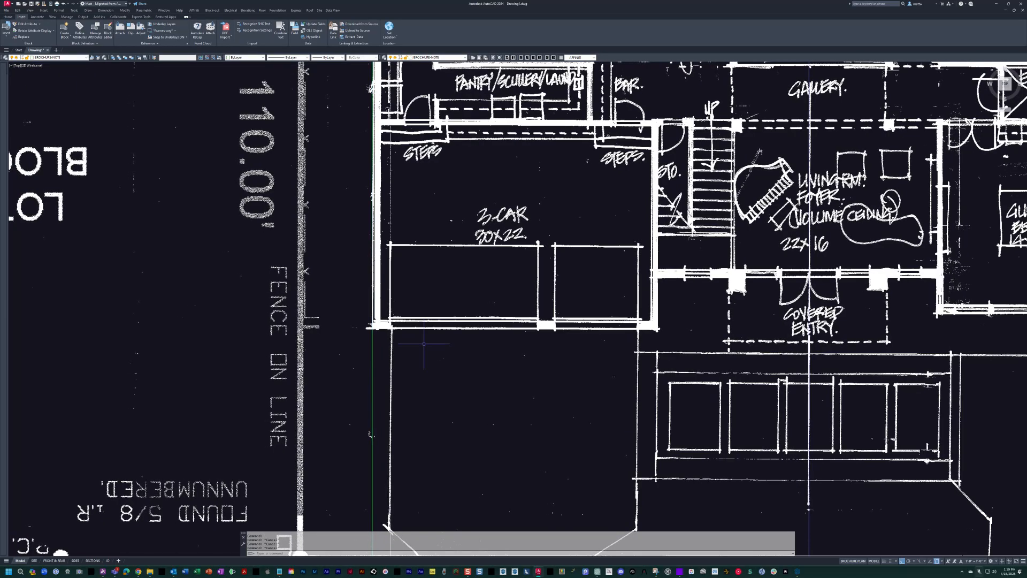
type("o")
key("Return")
type("8")
key("Return")
left_click(373, 346)
left_click(386, 347)
key("Escape")
scroll(381, 312, "up", 2)
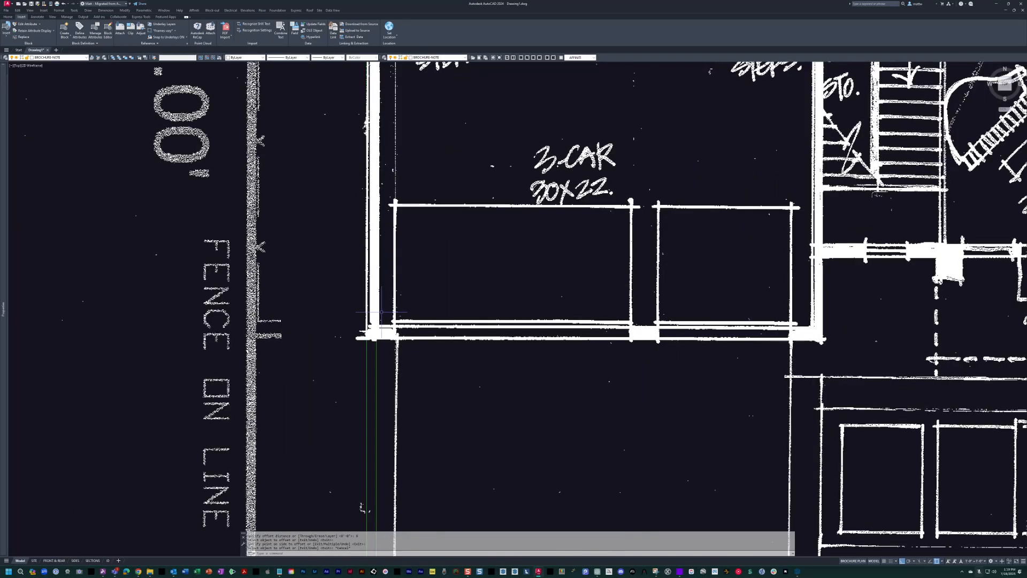
key("Escape")
key("Escape")
key("Escape")
middle_click_drag(501, 307, 435, 328)
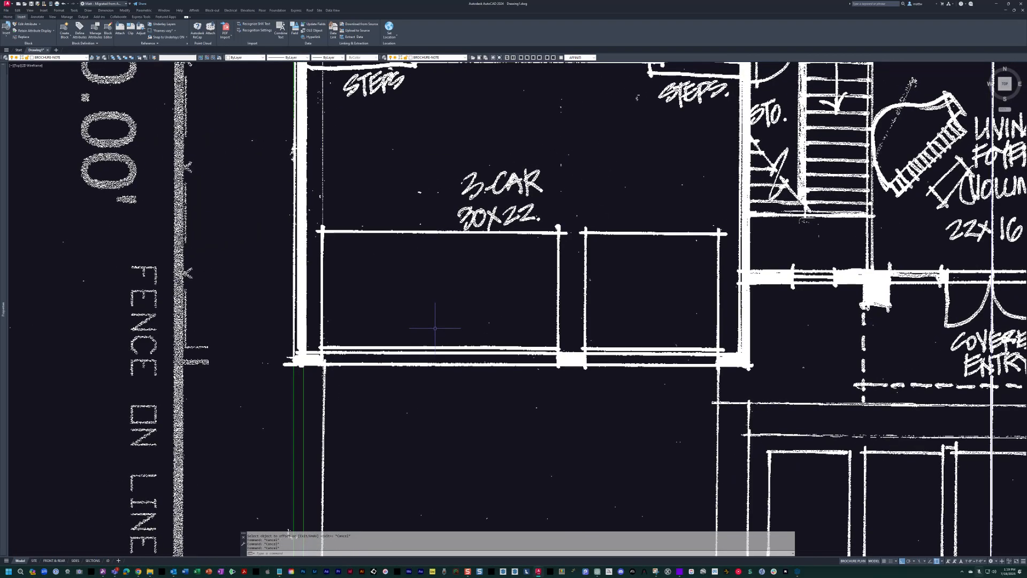
Offset the inner line of the garage's left wall by 360 across the garage interior.
scroll(441, 370, "down", 2)
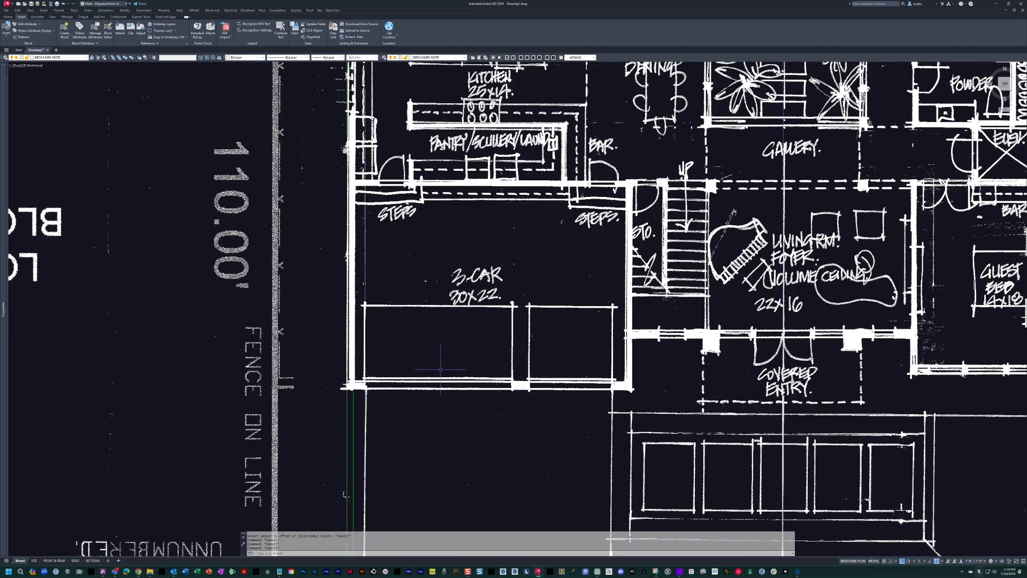
type("o")
key("Return")
type("360")
key("Return")
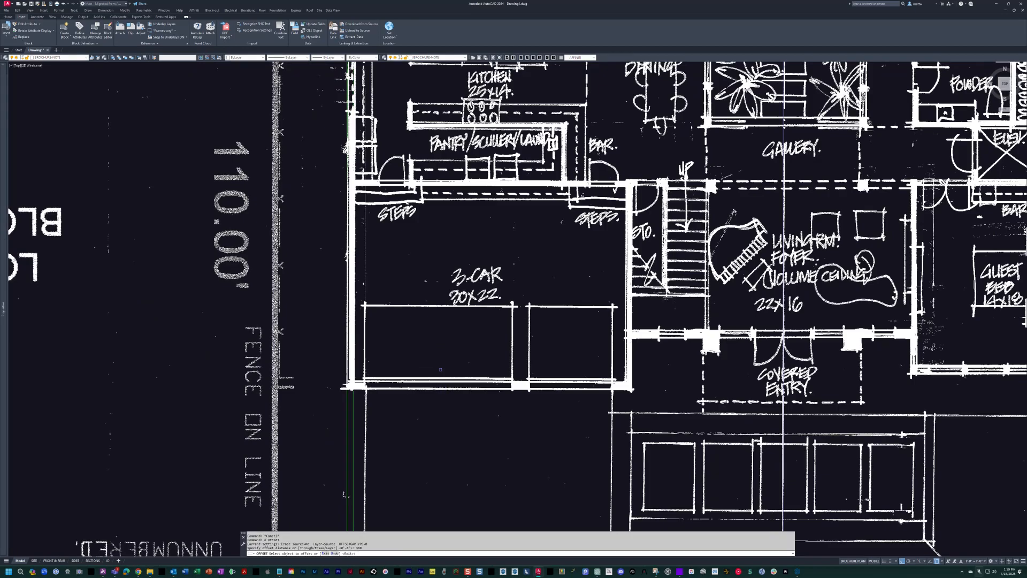
left_click(356, 410)
left_click(468, 410)
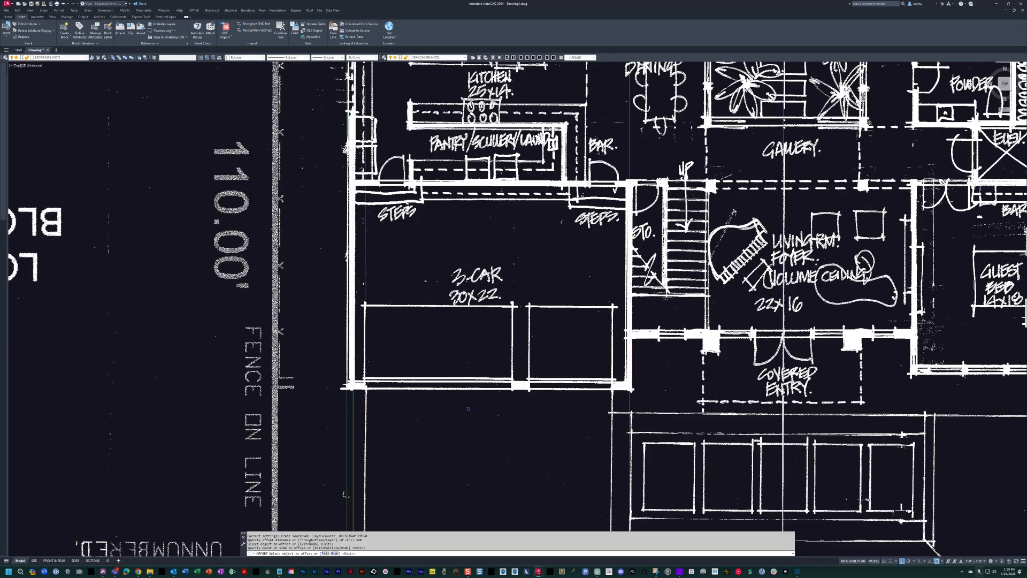
key("Return")
key("Escape")
Offset the inner line of the garage's right wall by 8 toward the storage room and stairs.
middle_click_drag(646, 373, 524, 393)
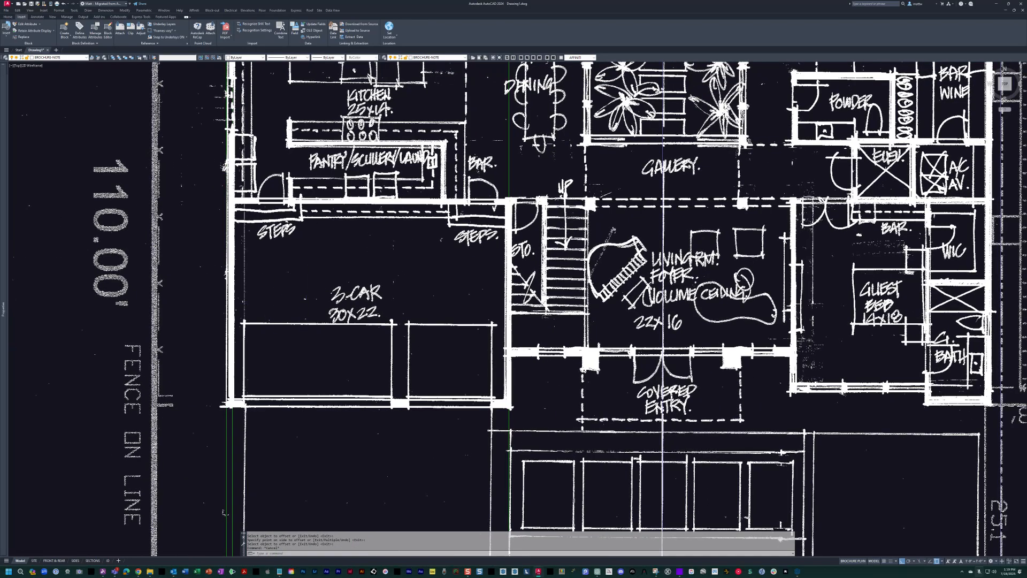
scroll(312, 299, "up", 4)
left_click(335, 309)
left_click(402, 374)
scroll(404, 374, "down", 2)
mouse_move(678, 469)
middle_mouse_down()
mouse_move(625, 451)
mouse_move(559, 393)
middle_mouse_up()
type("o")
key("Return")
type("8")
key("Return")
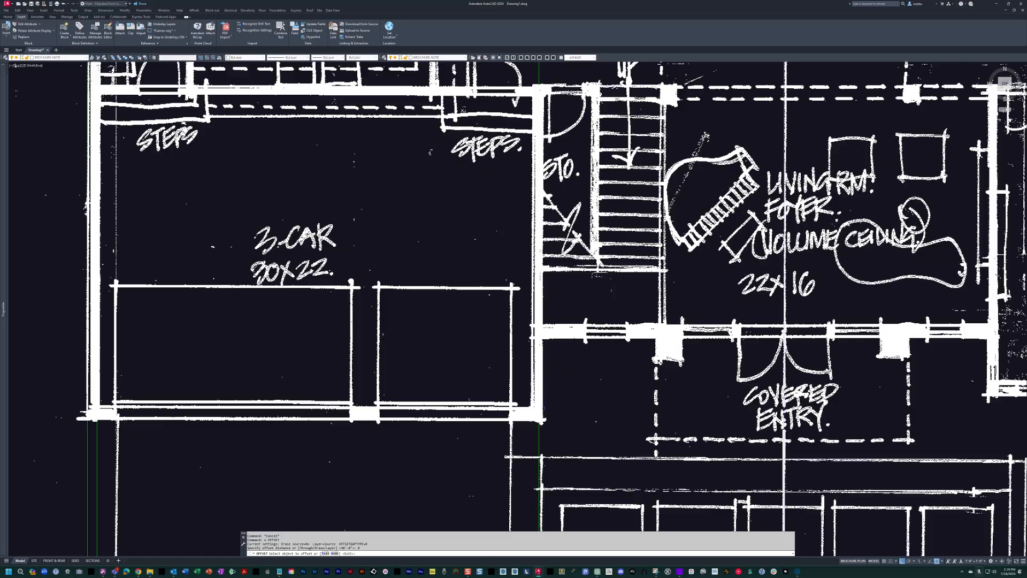
left_click(539, 411)
left_click(553, 406)
key("Escape")
Highlight both lines of the garage's right wall and examine the garage and entry walls against the sketch.
scroll(553, 404, "down", 2)
left_click(559, 404)
left_click(496, 369)
scroll(517, 403, "up", 2)
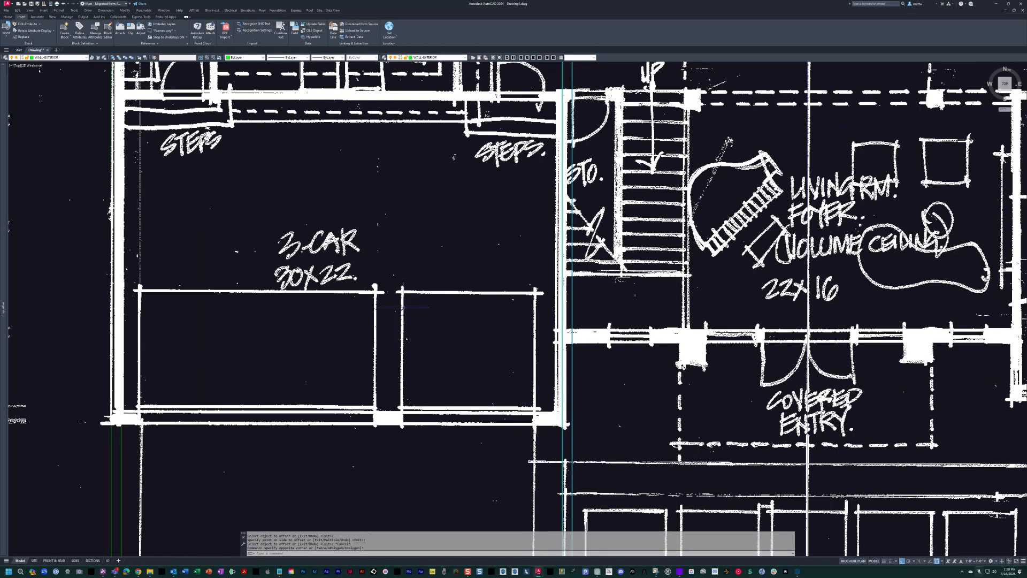
key("Escape")
middle_click_drag(470, 295, 461, 300)
scroll(473, 299, "down", 2)
middle_click_drag(587, 270, 562, 290)
mouse_move(647, 359)
middle_mouse_down()
mouse_move(603, 365)
mouse_move(550, 352)
mouse_move(559, 350)
middle_mouse_up()
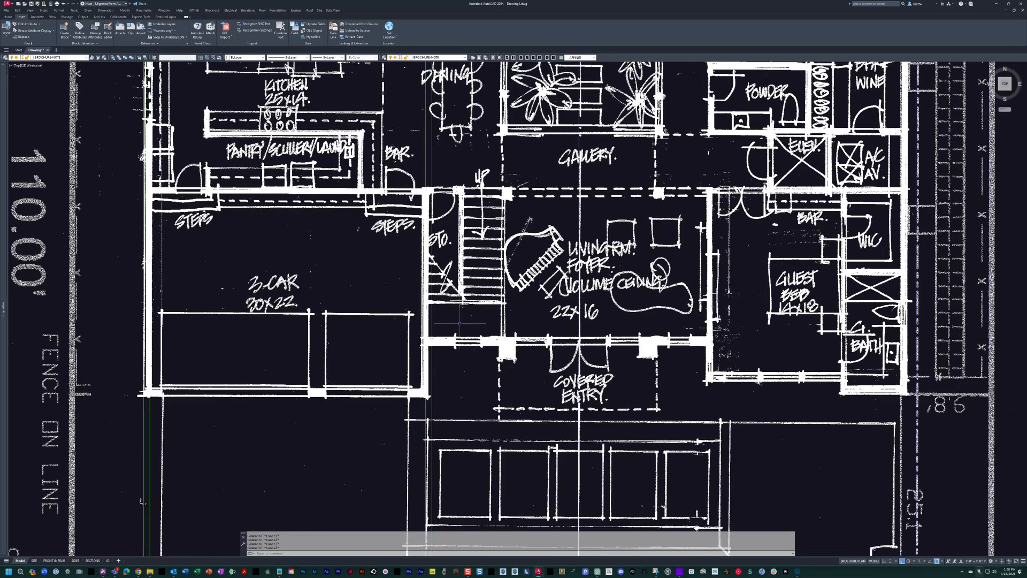
middle_click_drag(460, 331, 498, 334)
scroll(481, 349, "up", 2)
scroll(481, 348, "down", 2)
middle_click_drag(273, 376, 310, 369)
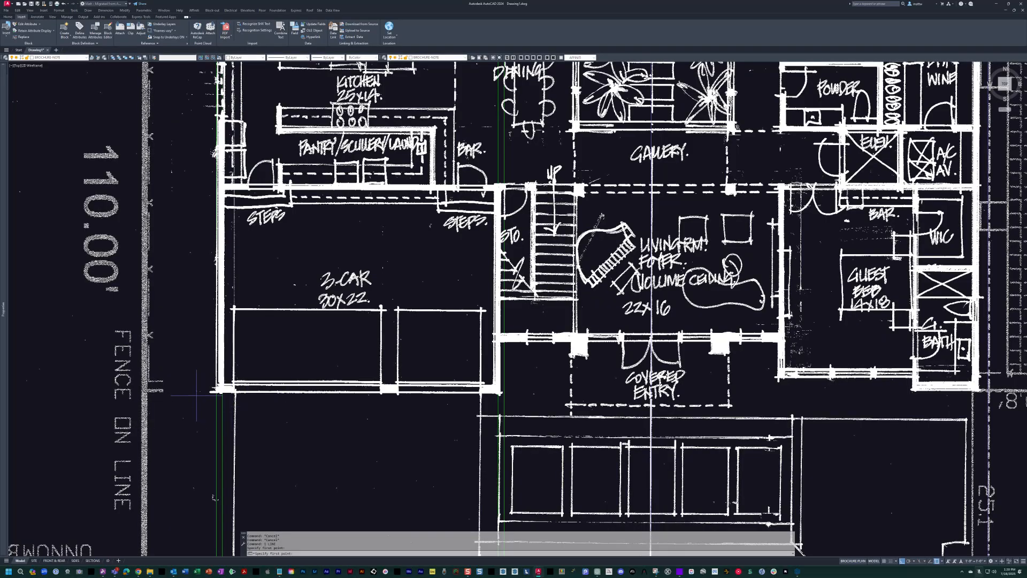
Draw a horizontal line just below the garage front, running from outside the left wall past the right side of the lot.
scroll(192, 390, "up", 5)
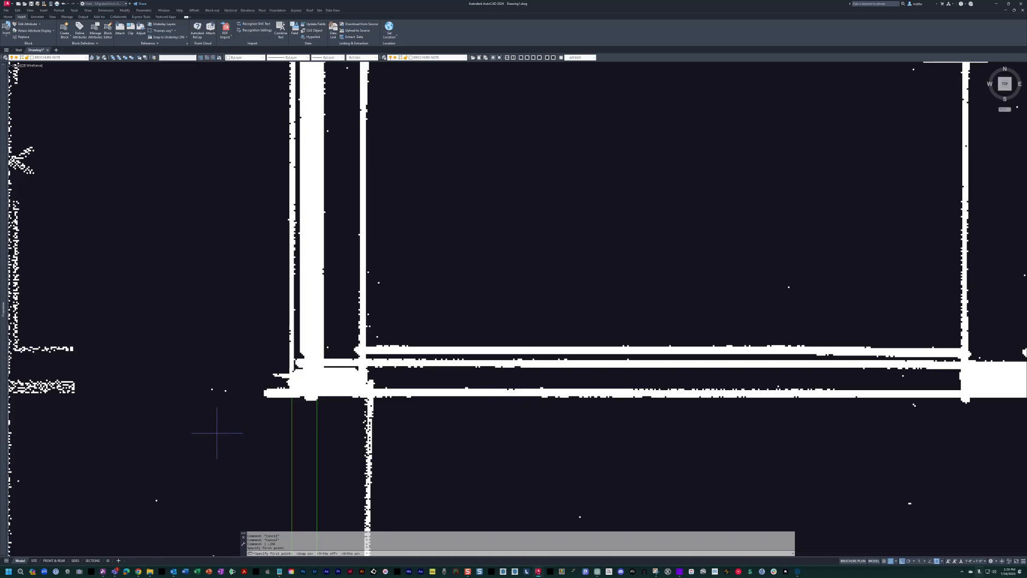
key("Escape")
type("l")
key("Return")
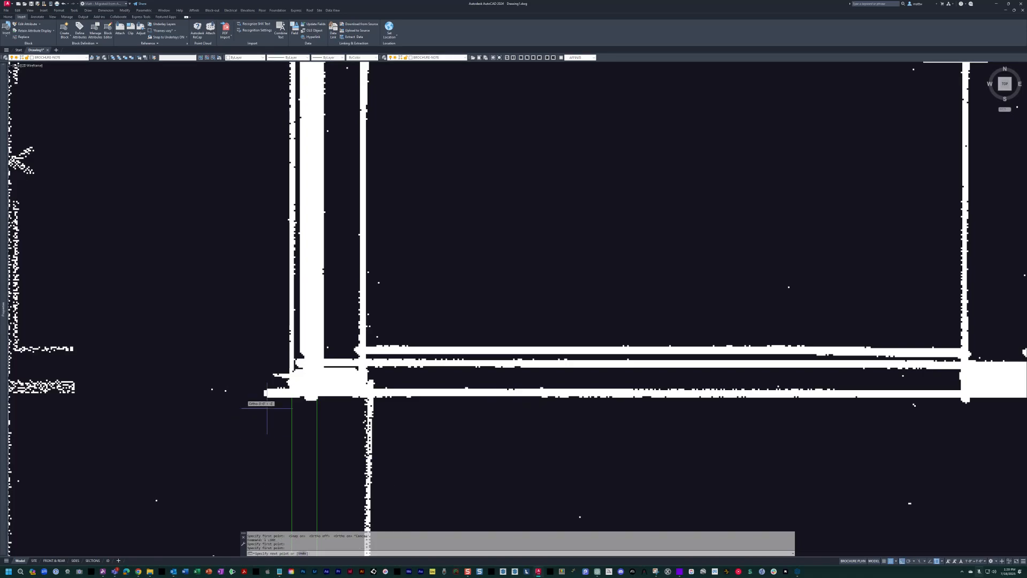
scroll(242, 408, "down", 6)
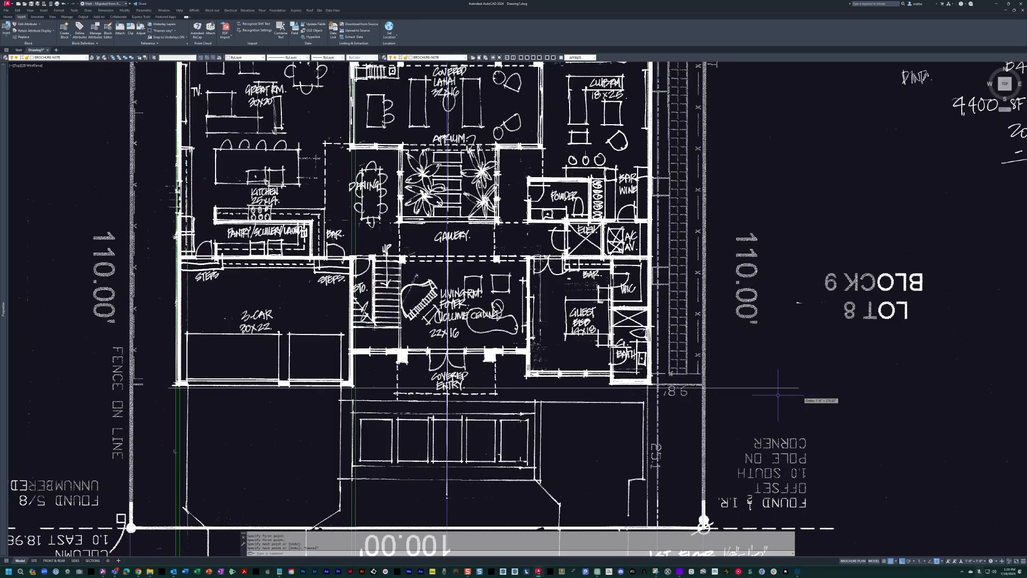
Match the properties of the horizontal front line to the vertical exterior wall line and turn snap off.
type("ma")
key("Return")
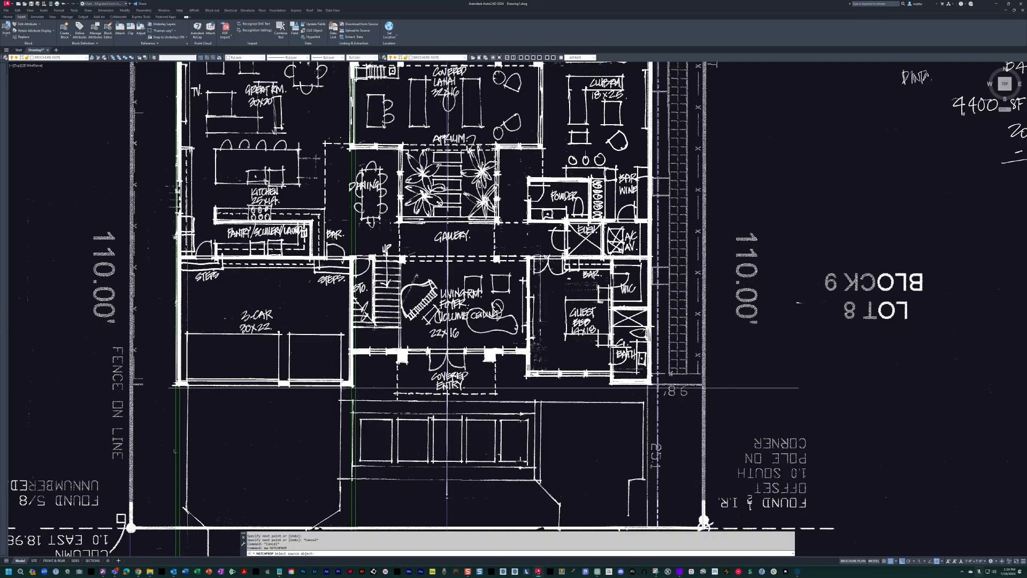
left_click(352, 395)
left_click(411, 399)
left_click(365, 377)
key("F9")
key("Escape")
key("Escape")
Offset the horizontal front line up to the sketched garage front and erase the original line.
scroll(465, 353, "up", 8)
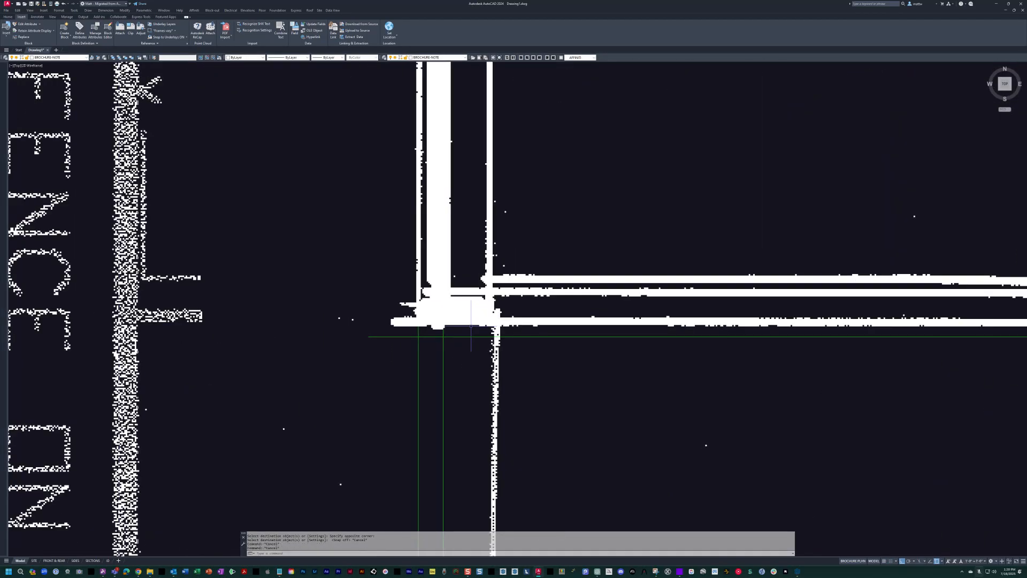
type("o")
key("Return")
left_click(520, 337)
left_click(518, 319)
key("Escape")
key("Escape")
type("e")
key("Return")
left_click(510, 336)
key("Return")
middle_click_drag(510, 336, 368, 351)
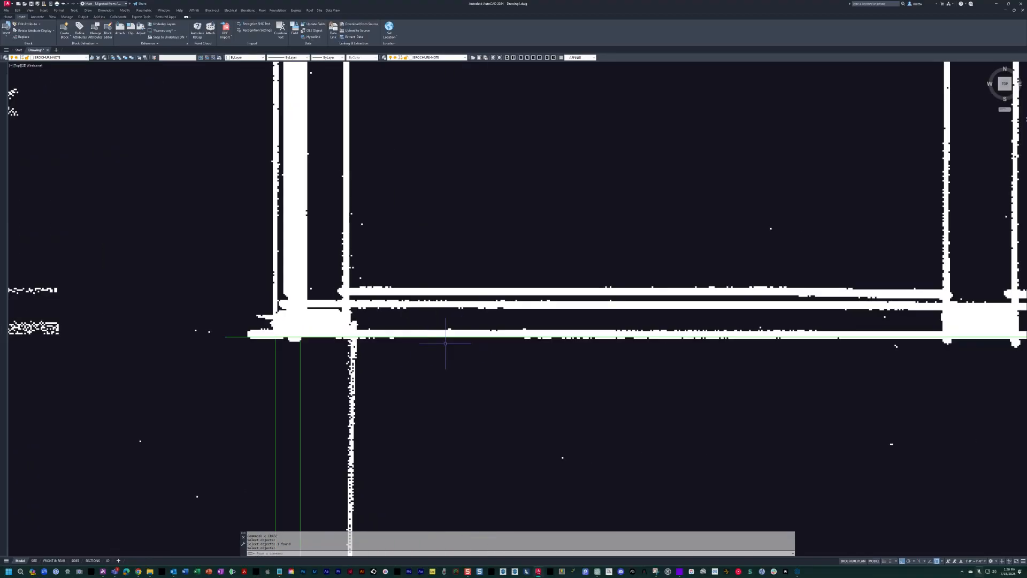
Offset the garage front line toward the interior to form the wall's inner face.
key("Escape")
key("Escape")
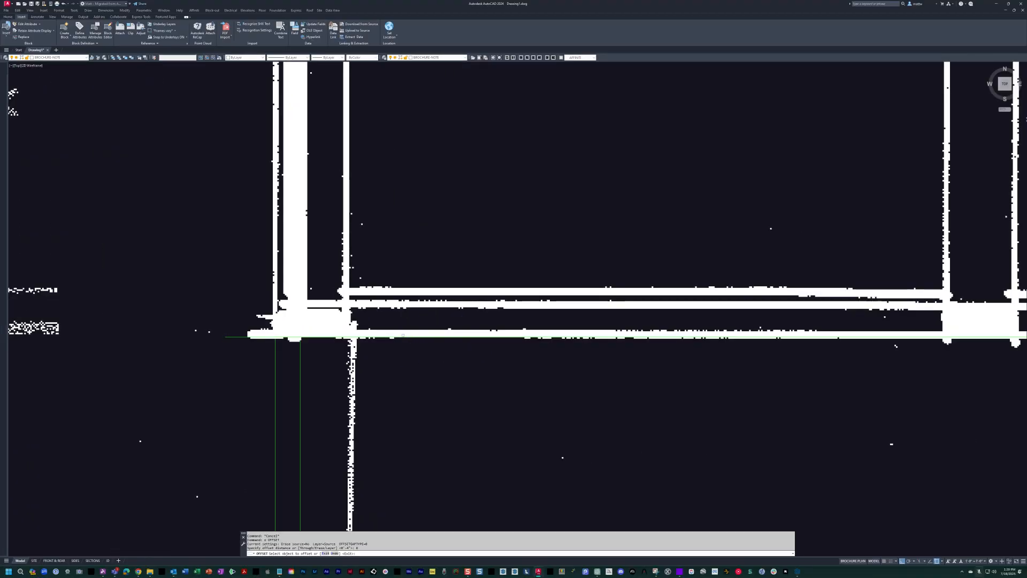
left_click(403, 337)
left_click(403, 293)
key("Escape")
key("Escape")
Make layer 0 current and hide the scanned sketch and survey.
mouse_move(403, 279)
middle_mouse_down()
mouse_move(532, 300)
mouse_move(543, 263)
middle_mouse_up()
type("1")
key("Return")
key("Escape")
key("Escape")
Fillet the inner and outer wall lines into clean corners at the garage's front-left corner.
type("f")
key("Return")
left_click(458, 302)
key("Escape")
key("Escape")
type("snap")
left_click(465, 303)
key("space")
left_click(438, 329)
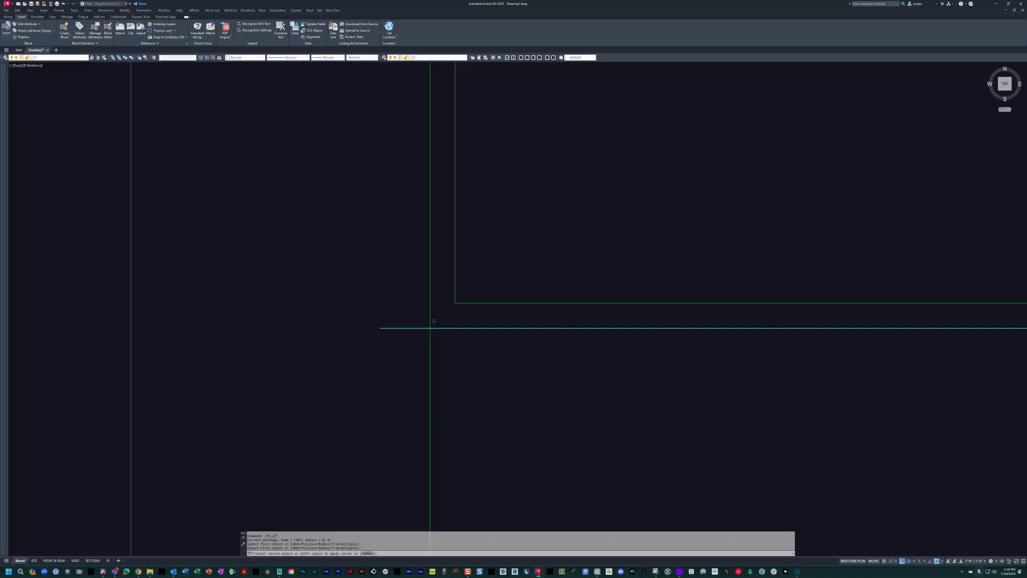
left_click(431, 320)
key("Escape")
Trim the two horizontal front wall lines between the two lines of the garage's right wall.
scroll(432, 321, "down", 4)
middle_click_drag(716, 302, 514, 303)
scroll(413, 318, "up", 2)
mouse_move(425, 316)
middle_mouse_down()
mouse_move(616, 320)
mouse_move(440, 328)
middle_mouse_up()
key("Escape")
type("tr")
key("space")
scroll(440, 327, "up", 2)
left_click(441, 325)
left_click(362, 315)
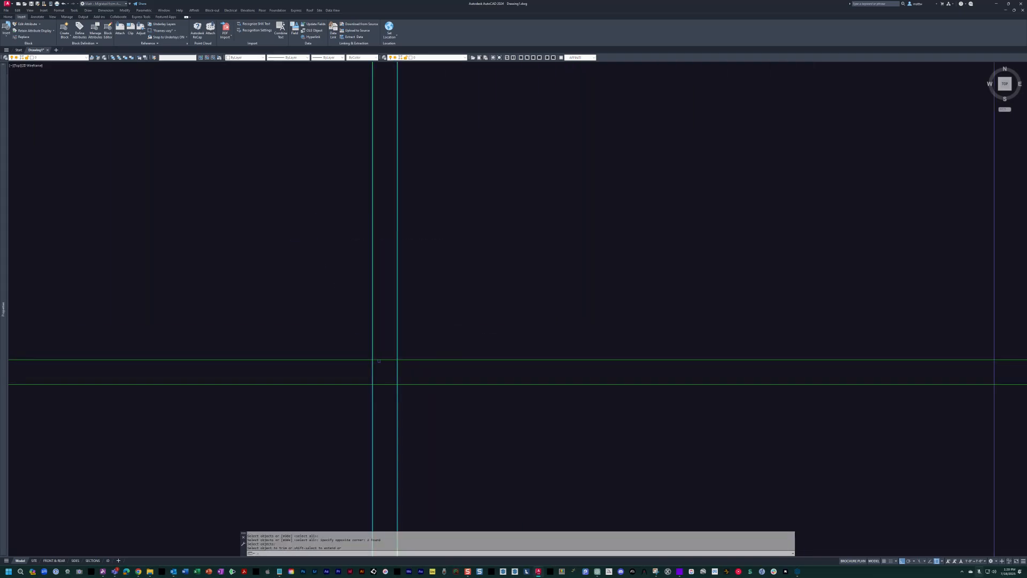
key("Escape")
scroll(435, 395, "down", 2)
Stretch the cut ends of the two remaining front lines away from the garage's right wall toward the entry.
type("s")
key("space")
left_click(442, 403)
left_click(400, 347)
key("space")
left_click(497, 346)
key("Escape")
key("Escape")
key("Escape")
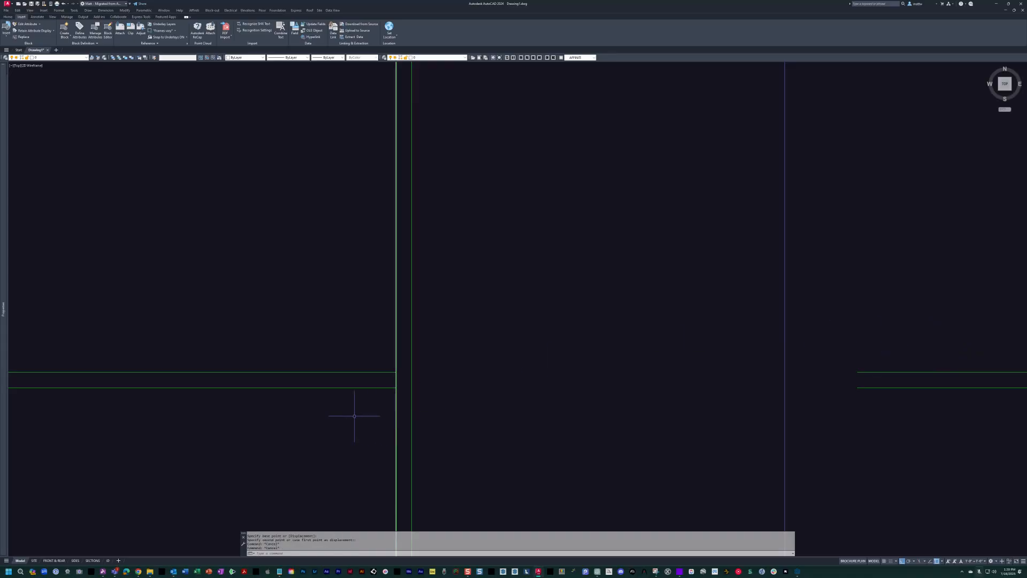
Fillet the inner and outer wall lines into clean corners at the garage's front-right corner.
type("f")
key("space")
left_click(379, 372)
left_click(397, 368)
left_click(412, 371)
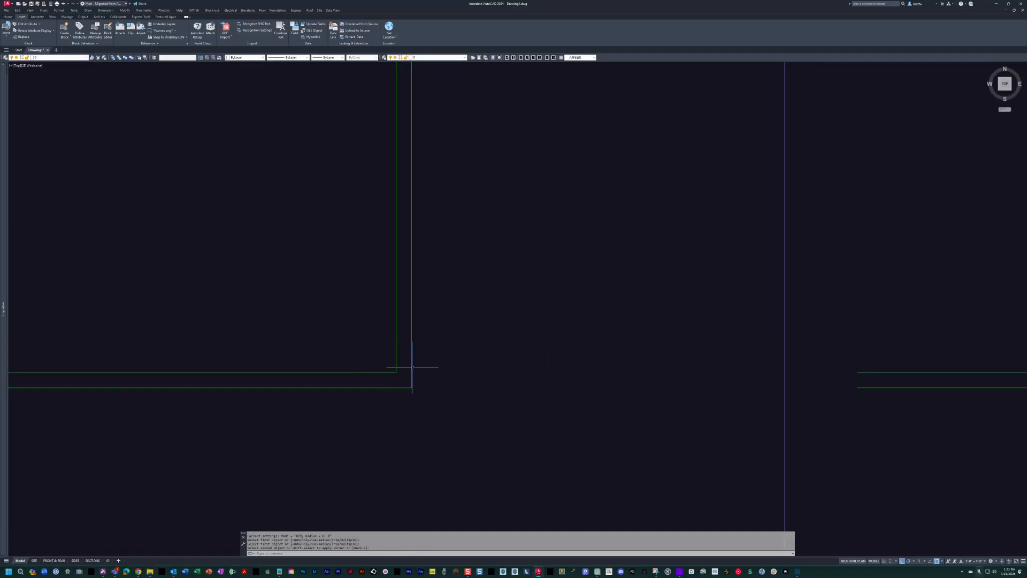
Turn the hidden layers with the scanned sketch back on.
type("lon")
key("space")
middle_click_drag(802, 369, 364, 300)
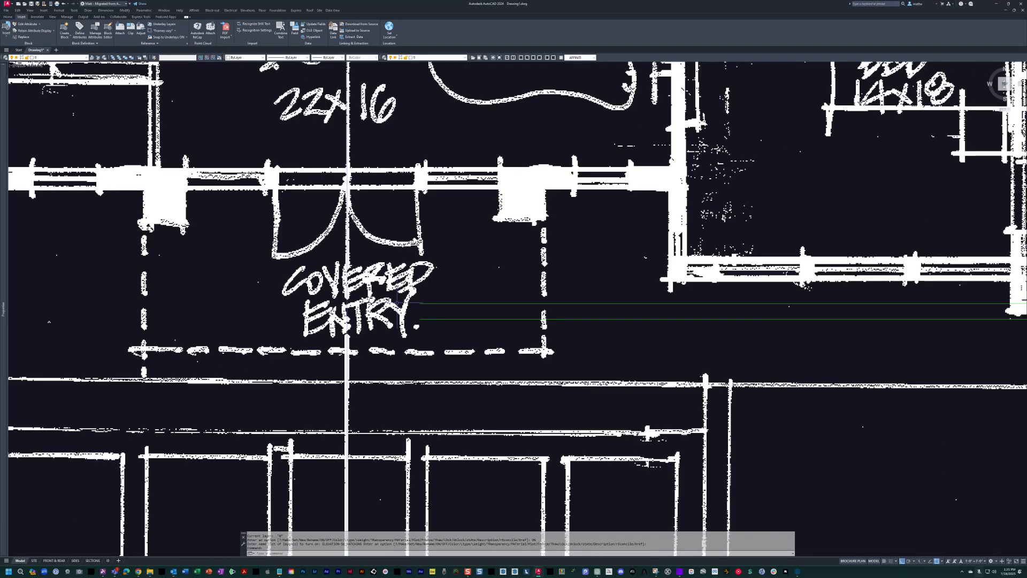
Copy the two front wall lines at the guest bath up by 16 for the guest bedroom's front wall.
middle_click_drag(792, 315, 568, 371)
middle_click_drag(831, 375, 796, 382)
key("Escape")
key("Escape")
key("Escape")
scroll(797, 382, "up", 3)
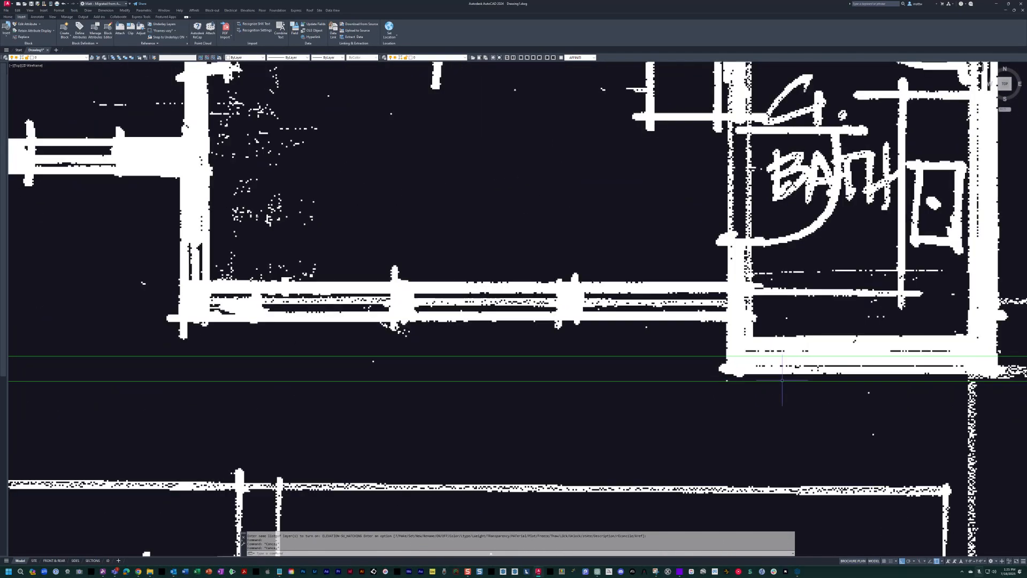
scroll(724, 389, "up", 2)
type("co")
key("space")
left_click(697, 408)
left_click(669, 357)
key("space")
left_click(736, 365)
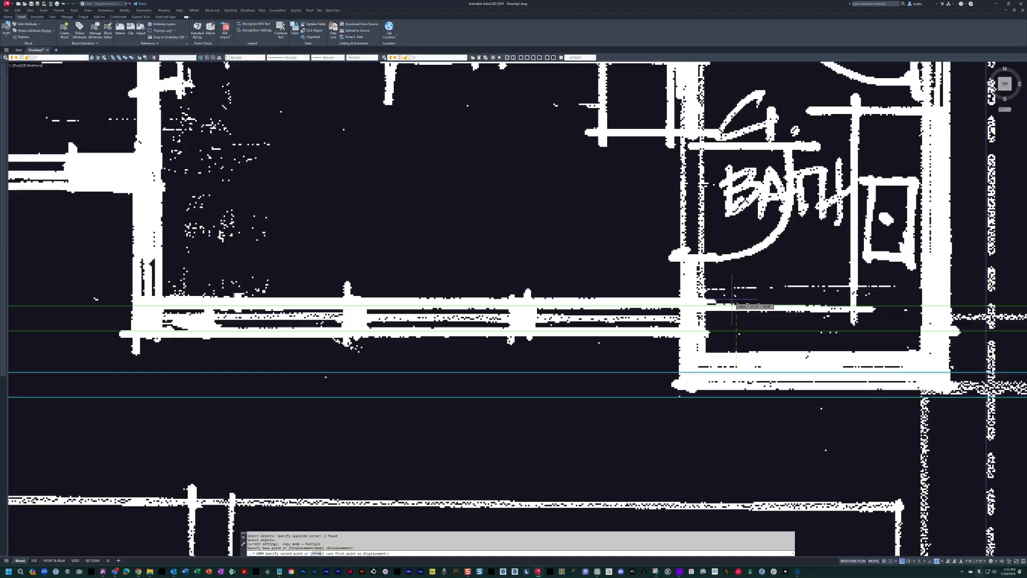
type("16")
key("Return")
key("Escape")
Copy the guest bedroom's two front wall lines up by 48 for the front wall at the covered entry.
scroll(733, 300, "down", 4)
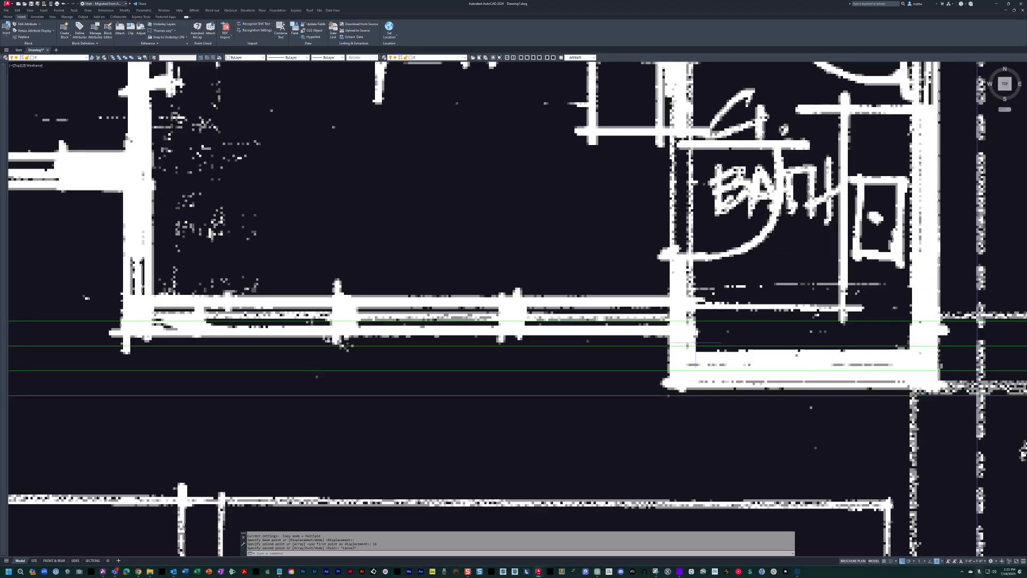
scroll(657, 324, "down", 3)
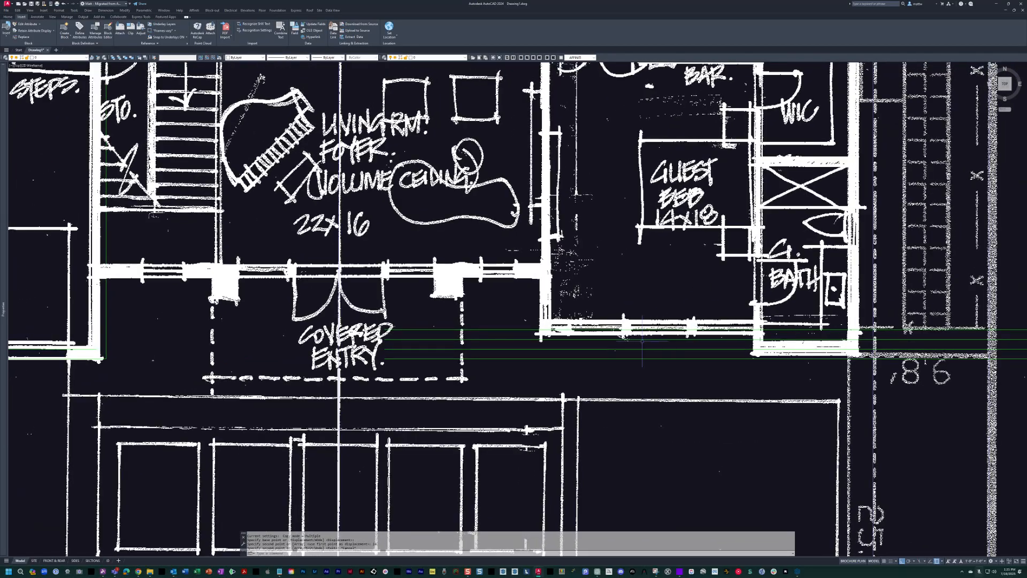
mouse_move(629, 342)
middle_mouse_down()
mouse_move(691, 355)
mouse_move(705, 348)
mouse_move(705, 331)
middle_mouse_up()
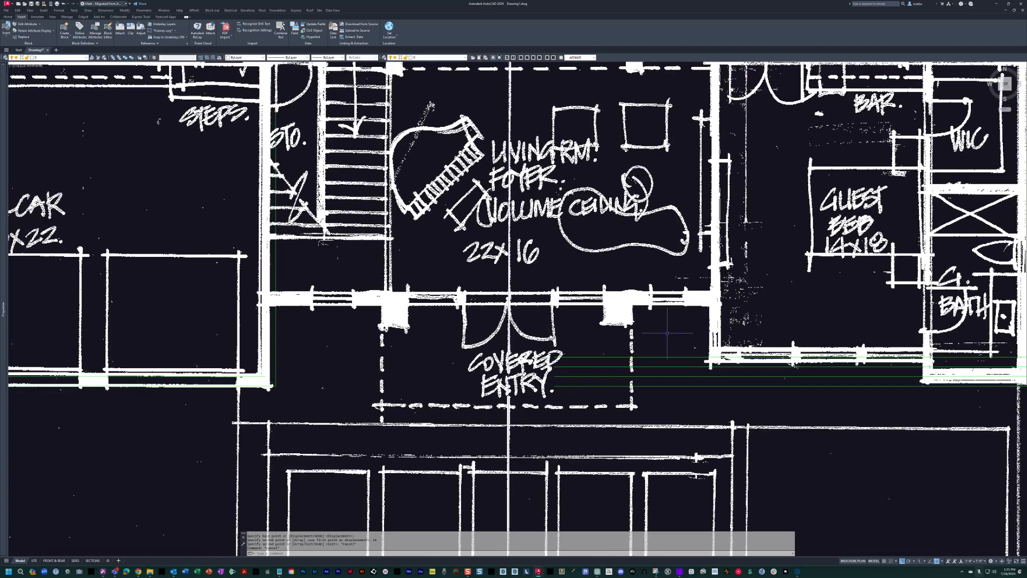
scroll(677, 321, "up", 4)
type("c")
key("Return")
left_click(705, 356)
left_click(675, 429)
key("Return")
left_click(771, 358)
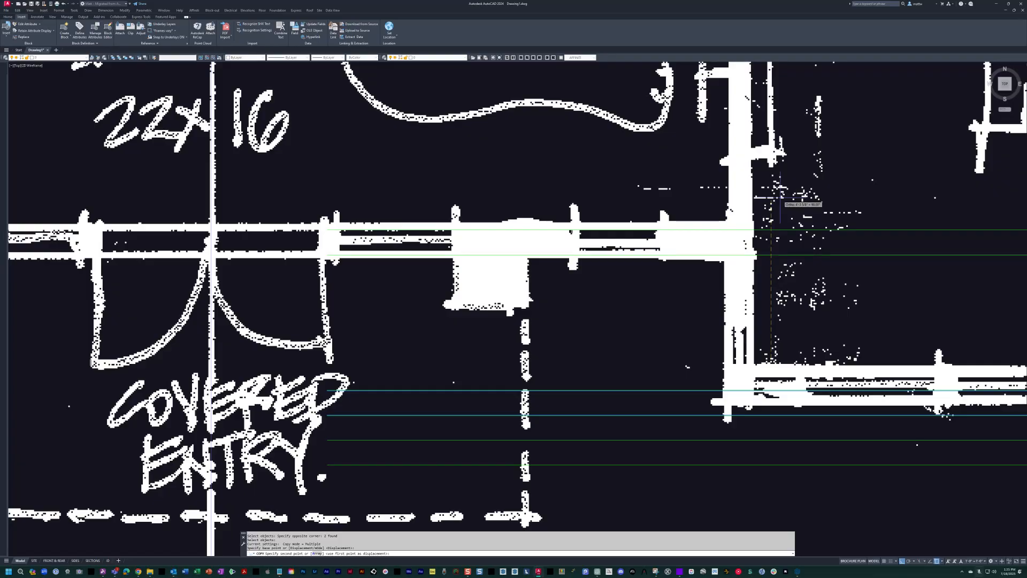
type("48")
key("Return")
key("Escape")
scroll(737, 229, "down", 4)
scroll(771, 303, "up", 2)
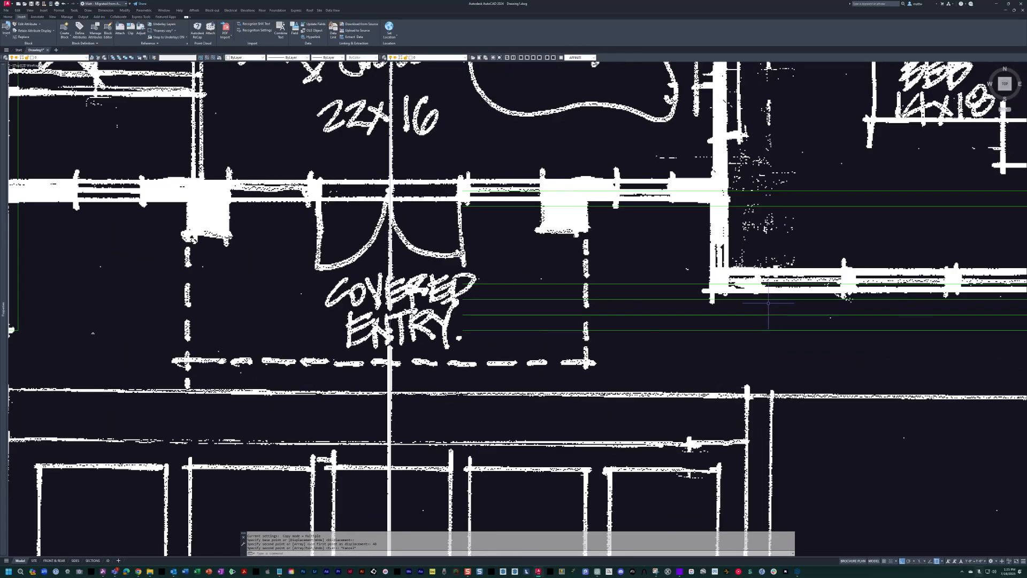
middle_click_drag(771, 305, 575, 320)
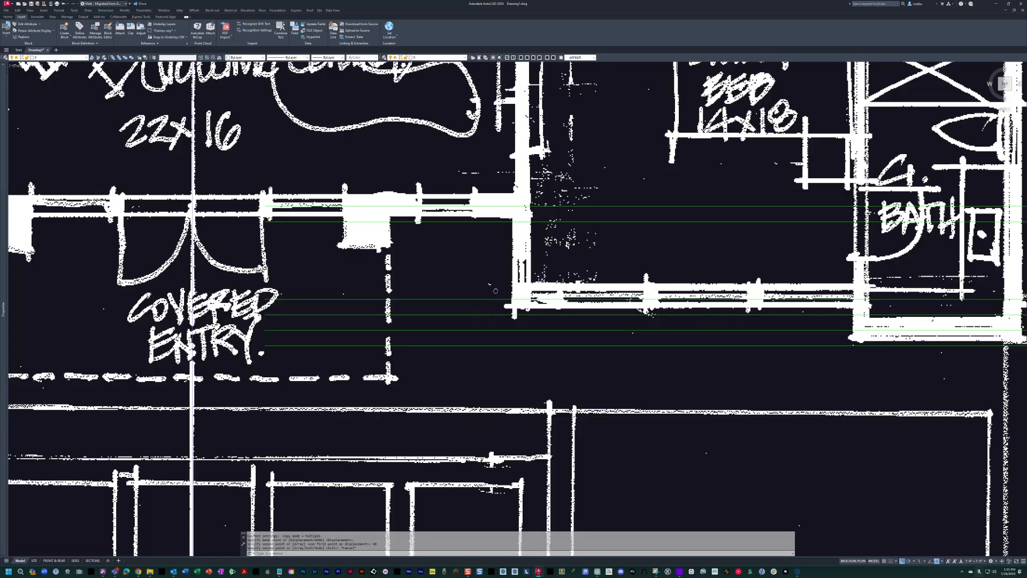
middle_click_drag(495, 291, 806, 284)
scroll(753, 289, "down", 2)
middle_click_drag(742, 326, 757, 364)
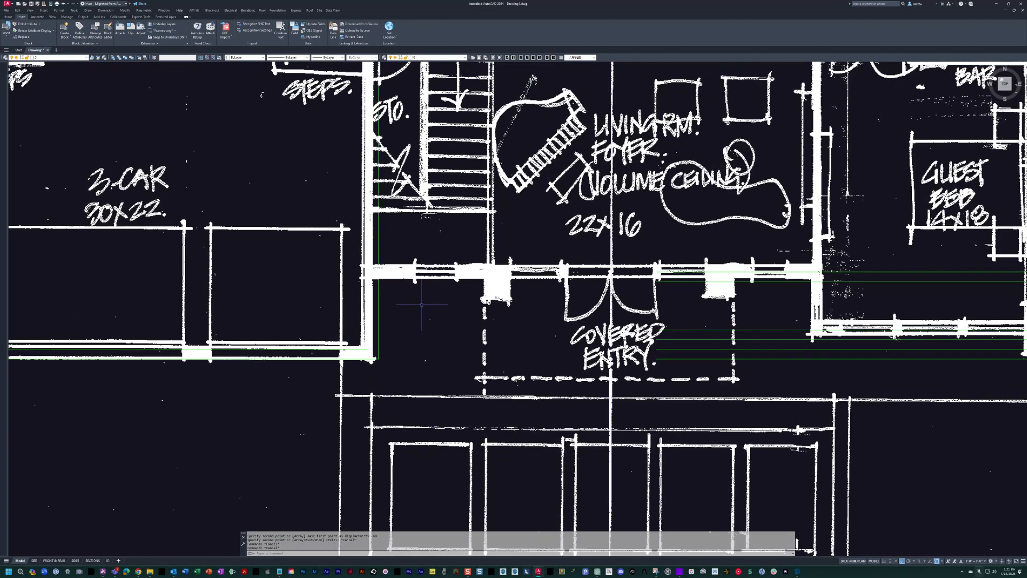
Fillet the inner and outer wall lines into clean corners where the garage's return wall meets the front wall at the covered entry.
key("space")
key("Escape")
key("Escape")
type("f")
key("space")
left_click(379, 312)
left_click(662, 281)
key("space")
left_click(663, 273)
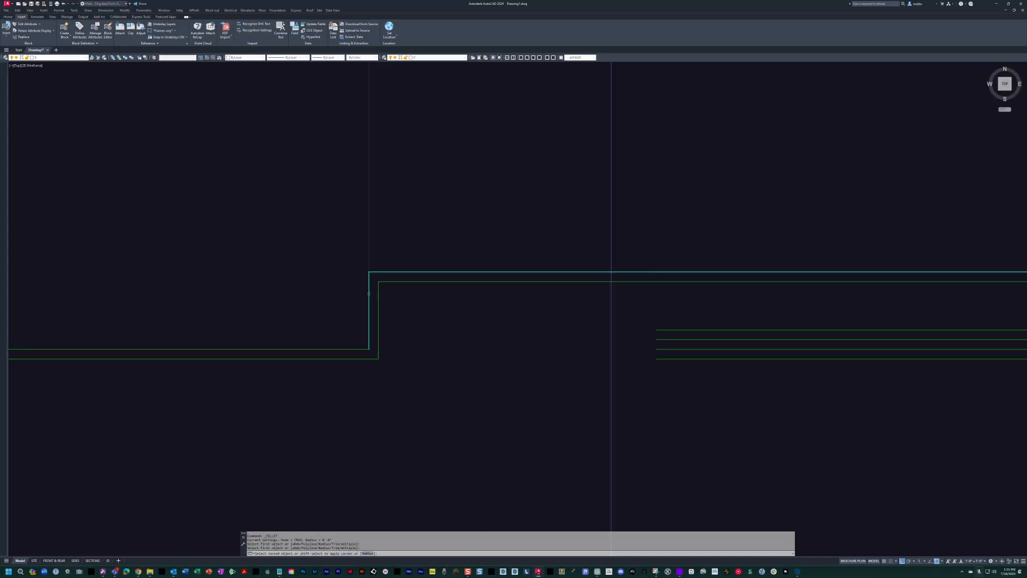
left_click(368, 294)
scroll(672, 294, "down", 3)
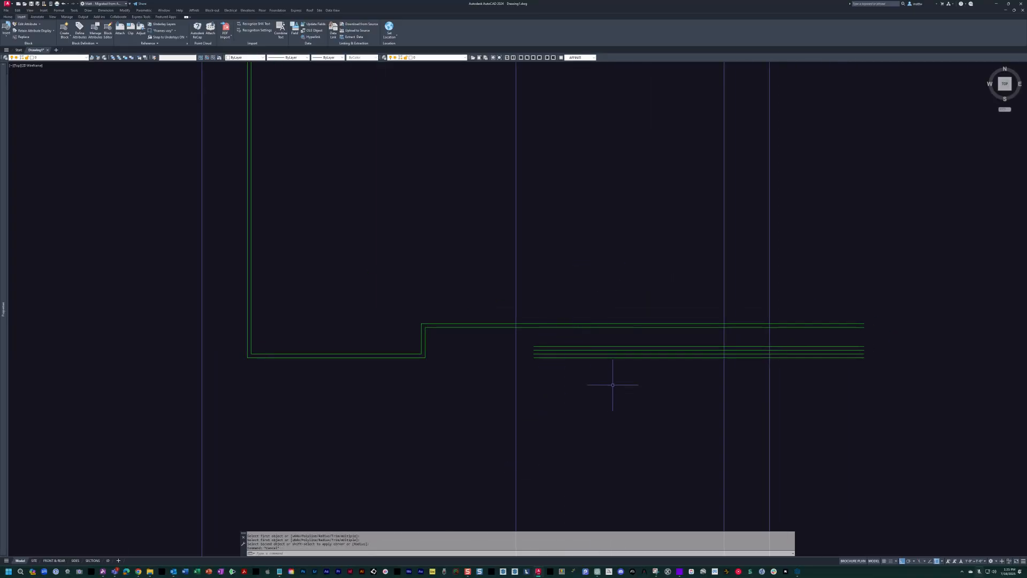
key("Escape")
key("Escape")
Turn the layers holding the scanned sketch on again to show the floor plan behind the new walls.
scroll(483, 321, "up", 2)
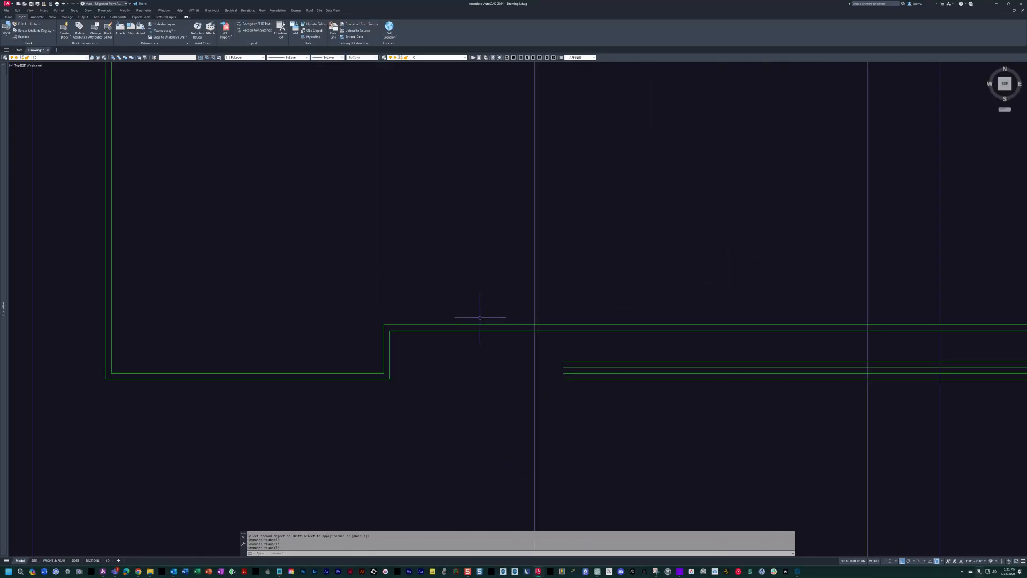
type("11")
key("space")
key("Escape")
scroll(428, 291, "up", 4)
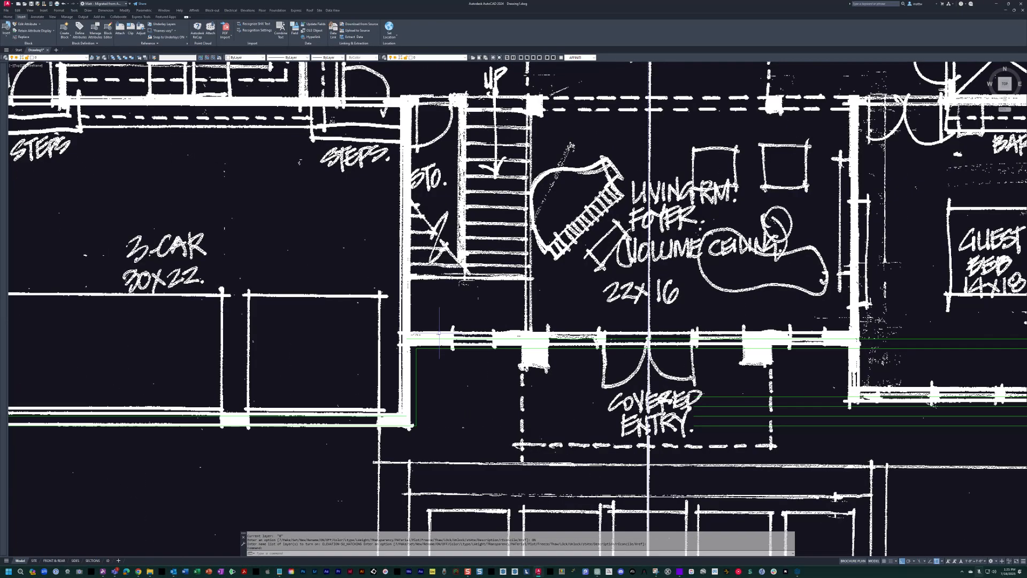
Draw a vertical line from the inner wall corner at the covered entry up along the garage's right wall to beyond the storage room.
scroll(546, 246, "down", 2)
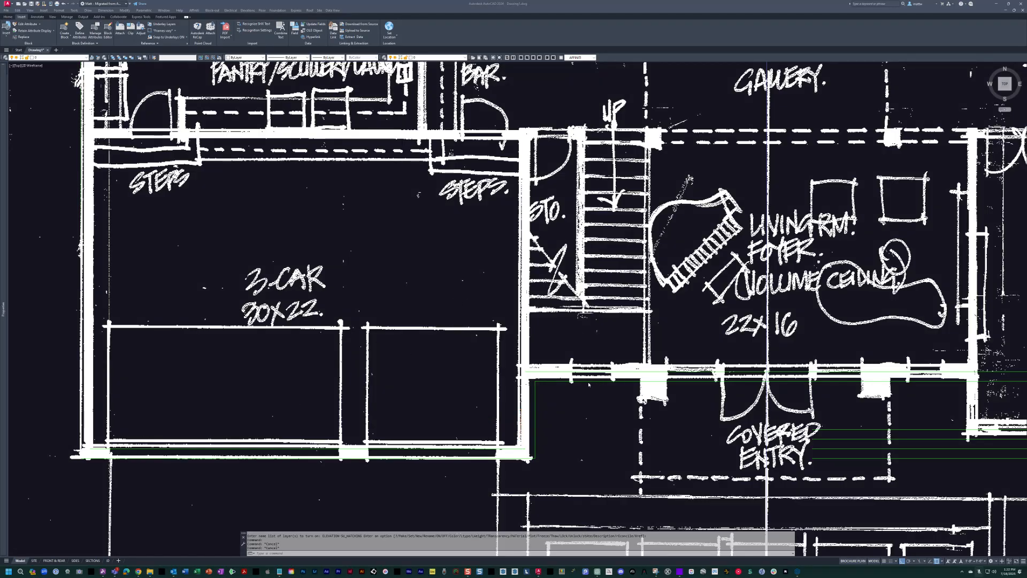
key("Escape")
middle_click_drag(624, 301, 623, 309)
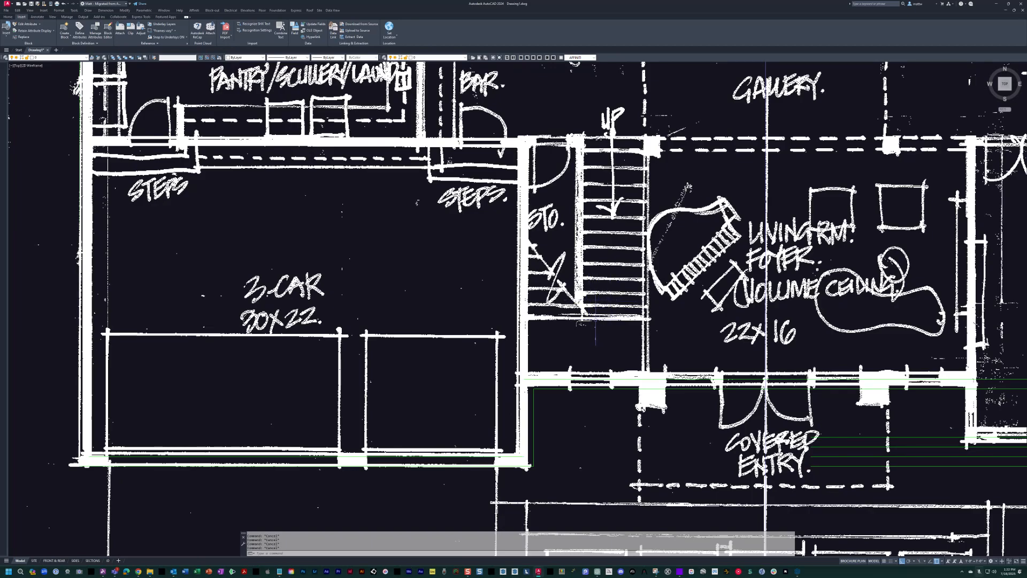
middle_click_drag(588, 322, 562, 342)
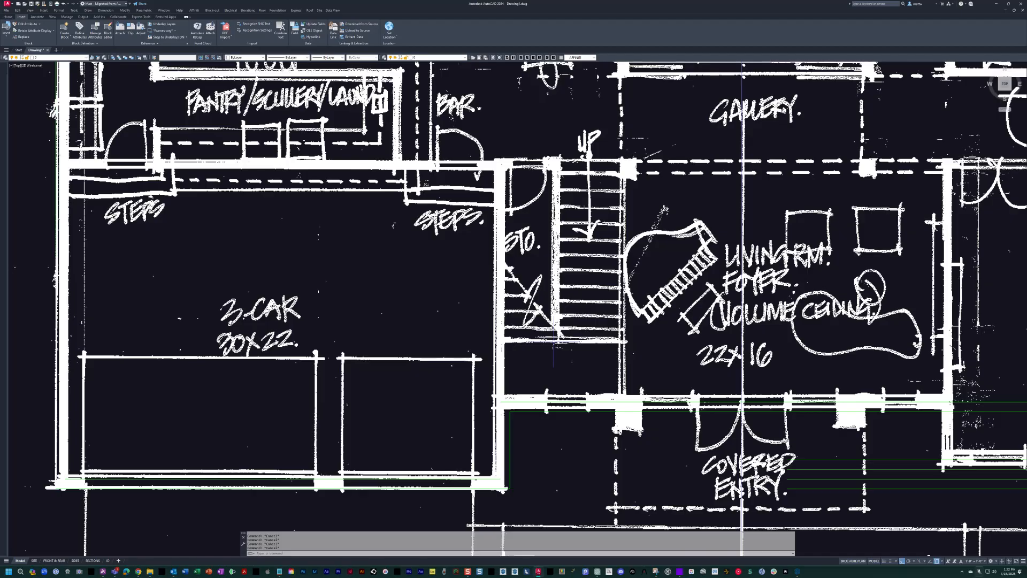
type("lo")
key("space")
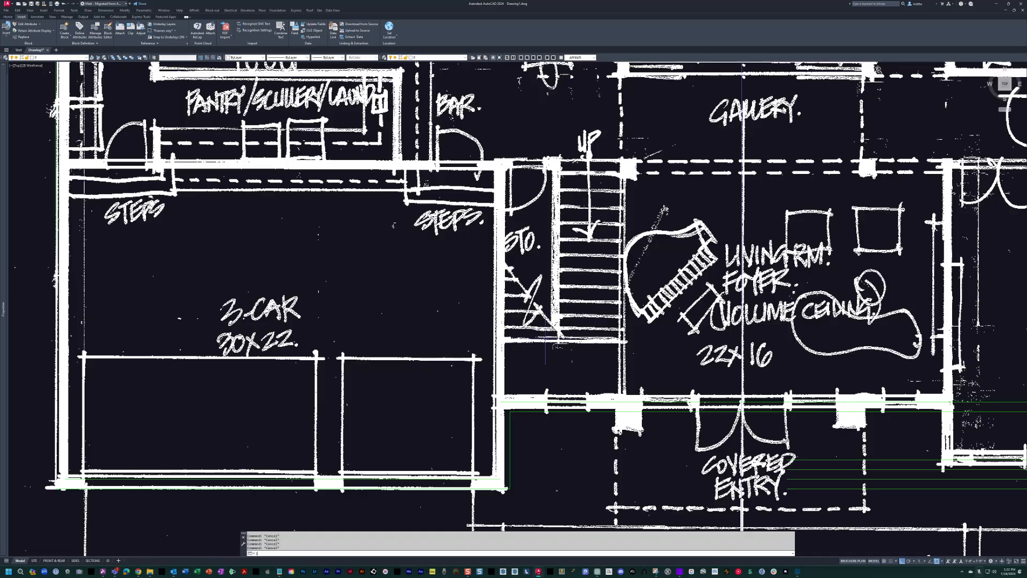
left_click(546, 338)
key("Escape")
type("l")
key("space")
left_click(500, 401)
left_click(512, 84)
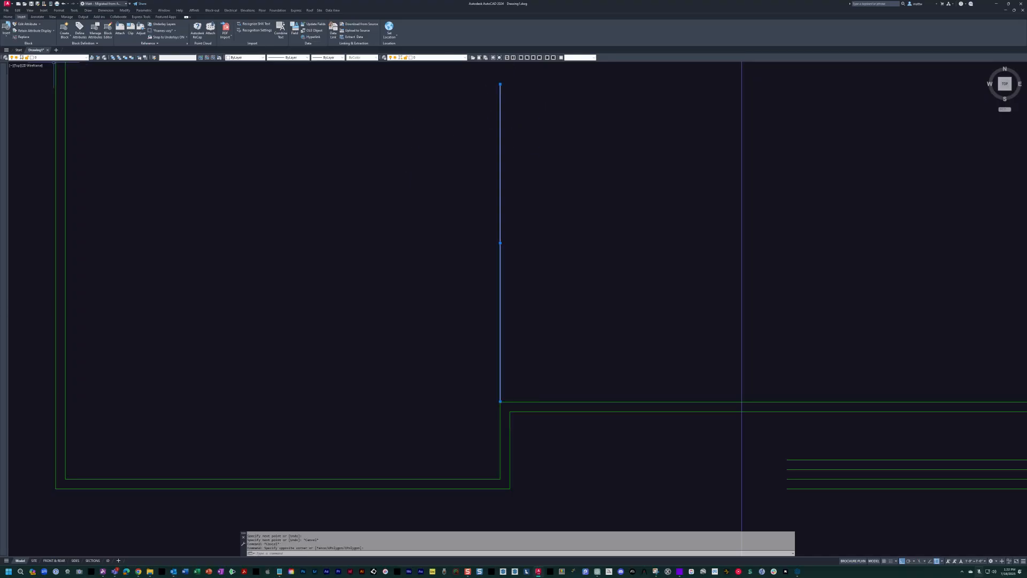
Put the new vertical line between the garage and the stairs on the WALL-INTERIOR-LOW layer.
left_click(83, 57)
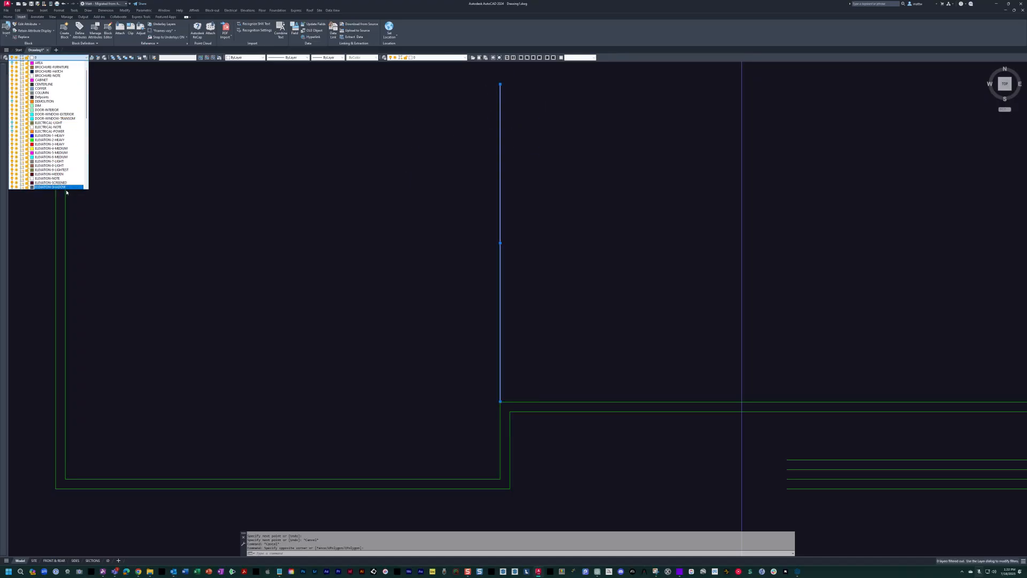
scroll(61, 172, "down", 3)
scroll(53, 169, "down", 8)
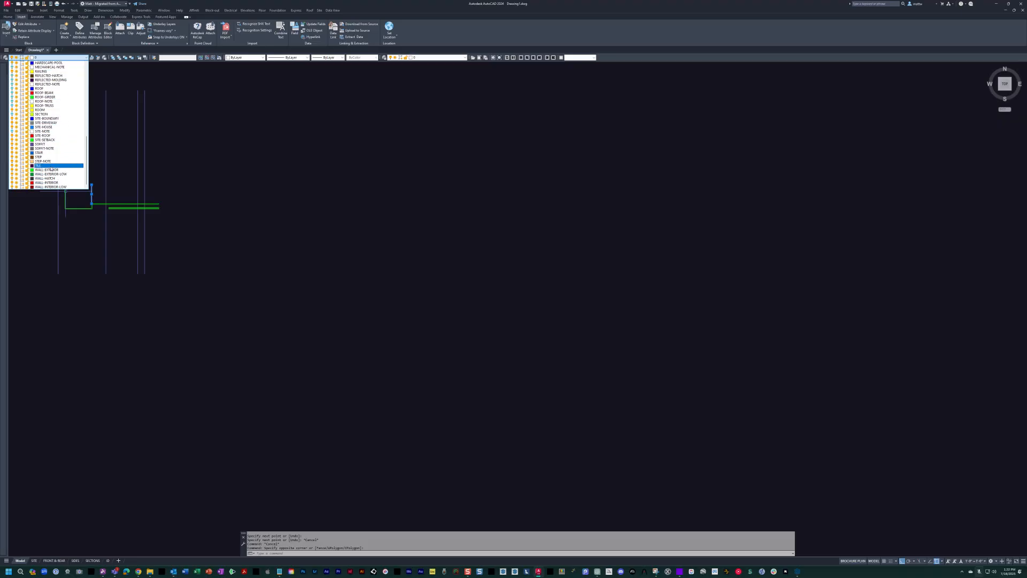
left_click(58, 187)
key("Escape")
scroll(321, 241, "up", 6)
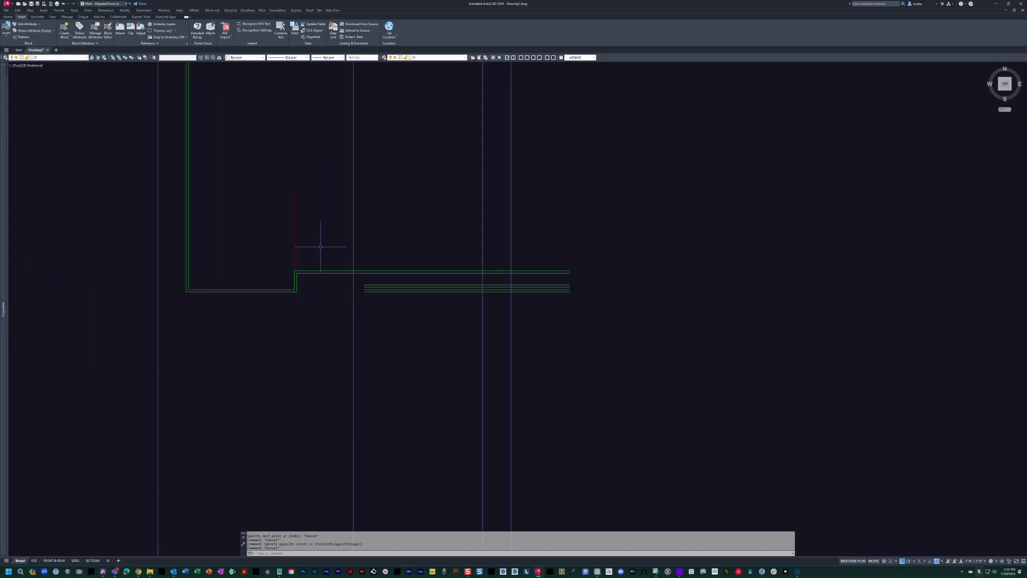
Reassign the vertical line between the garage and the stairs to the WALL-INTERIOR layer.
middle_click_drag(418, 270, 426, 275)
left_click(425, 274)
left_click(384, 244)
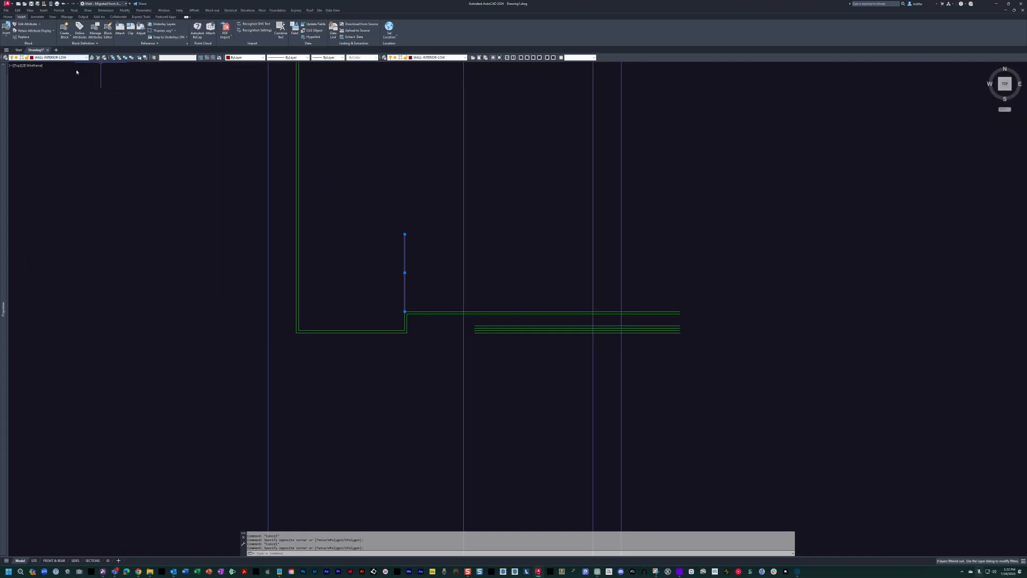
left_click(65, 57)
left_click(57, 183)
middle_click_drag(463, 264, 488, 285)
key("Escape")
key("Escape")
key("Escape")
Turn the scanned sketch's layers back on around the garage and stairs.
scroll(457, 284, "up", 2)
type("on")
key("Return")
middle_click_drag(455, 294, 611, 345)
scroll(517, 310, "up", 4)
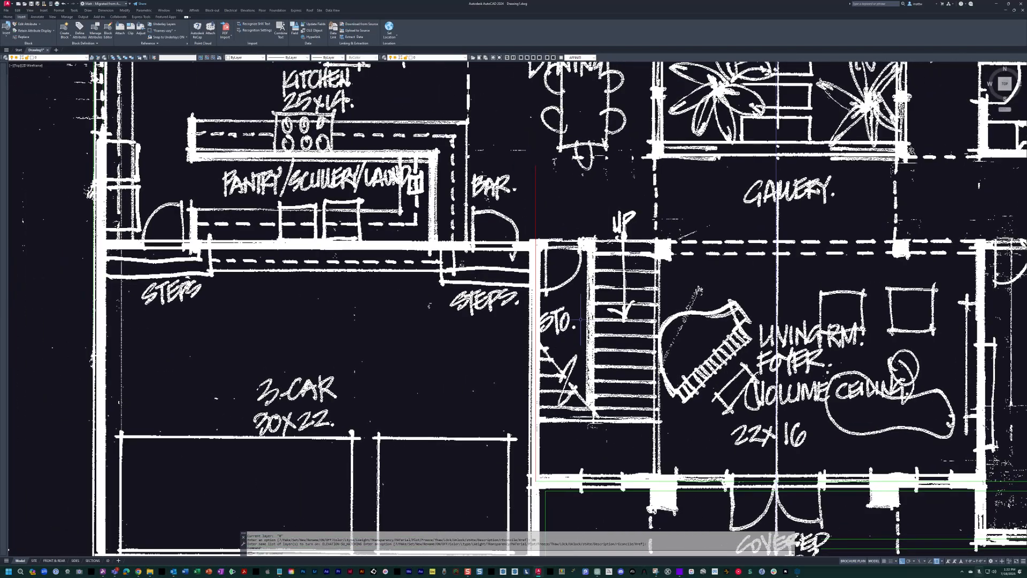
Compare the line of the garage's right wall on the first-floor sketch with the walls above it on the second-floor sketch.
scroll(578, 316, "down", 2)
middle_click_drag(568, 201, 533, 210)
scroll(516, 280, "down", 3)
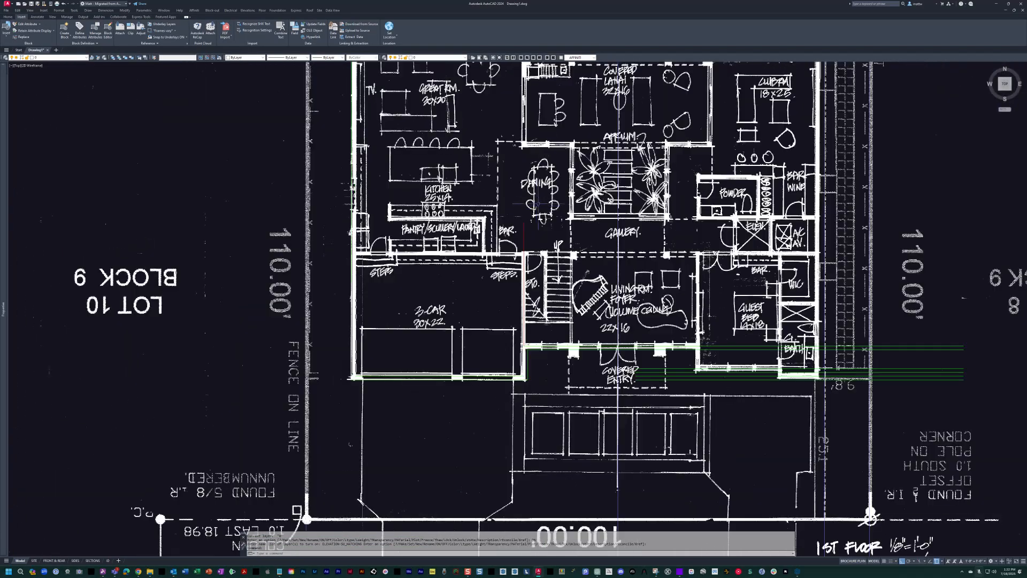
scroll(524, 357, "up", 1)
middle_click_drag(559, 270, 557, 281)
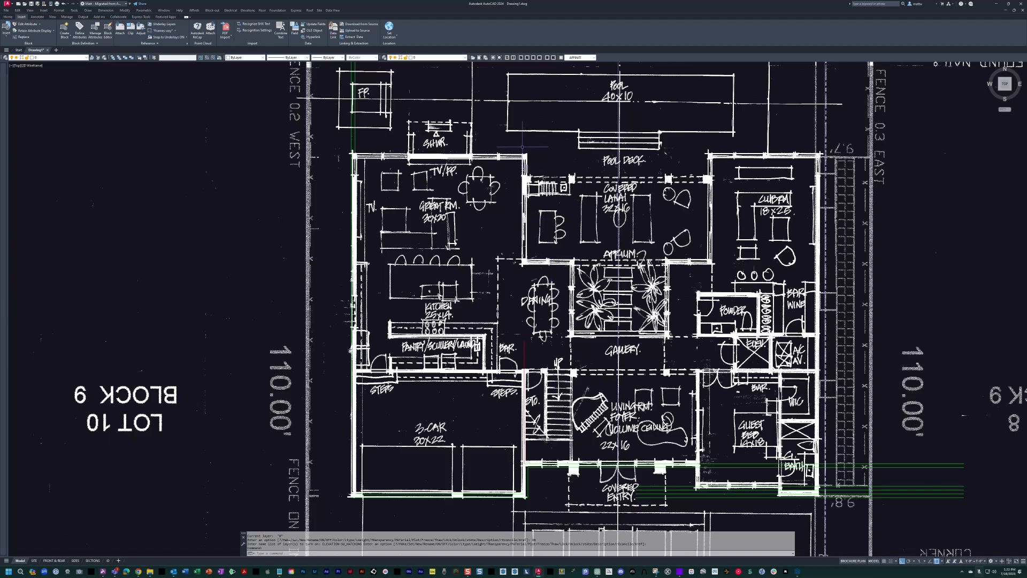
key("Escape")
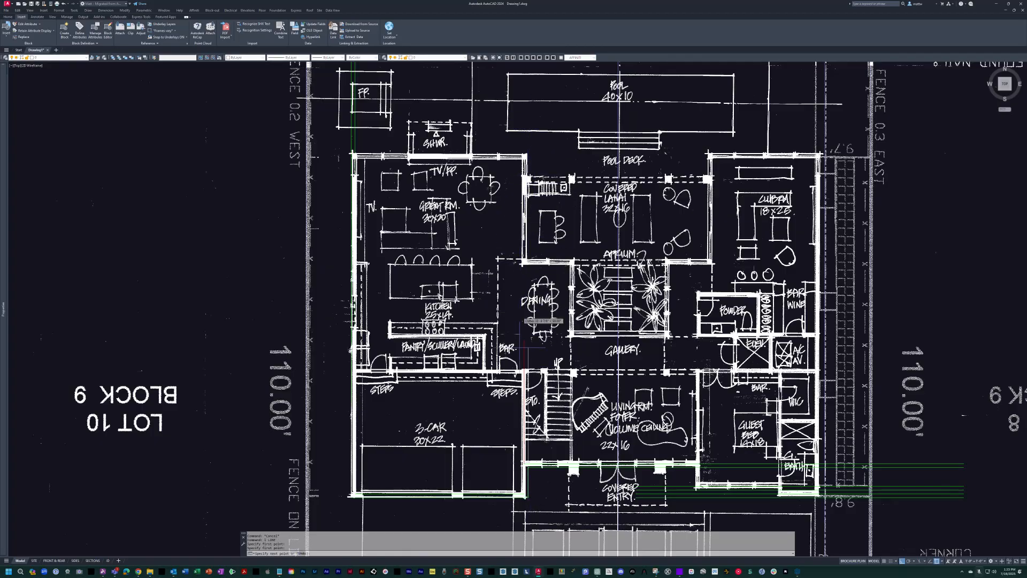
scroll(541, 348, "down", 5)
middle_click_drag(824, 161, 588, 436)
middle_click_drag(604, 88, 561, 168)
scroll(562, 167, "up", 5)
mouse_move(578, 278)
middle_mouse_down()
mouse_move(513, 156)
mouse_move(511, 199)
middle_mouse_up()
key("Escape")
type("l")
key("space")
left_click(554, 96)
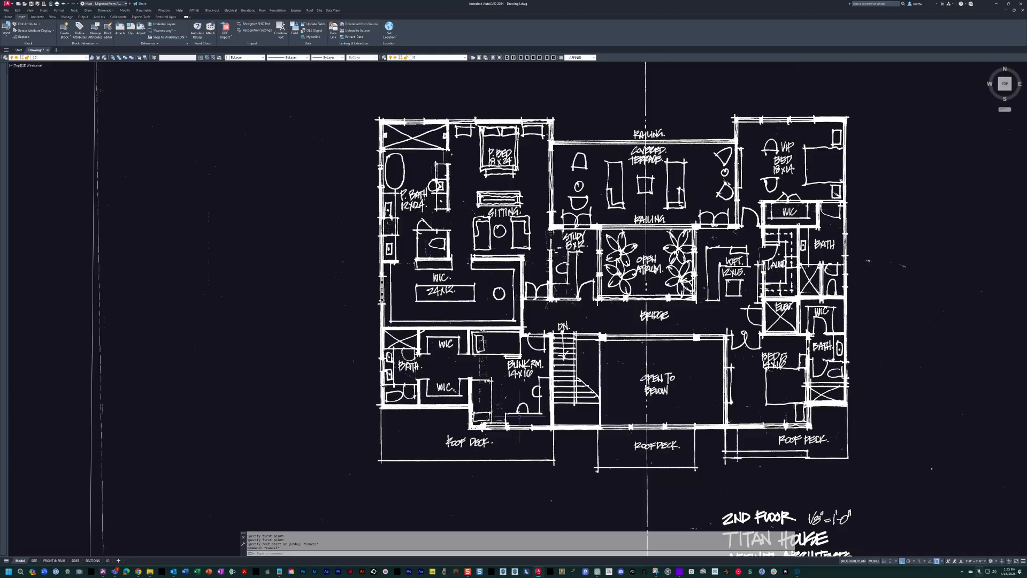
scroll(645, 229, "down", 6)
scroll(621, 245, "up", 6)
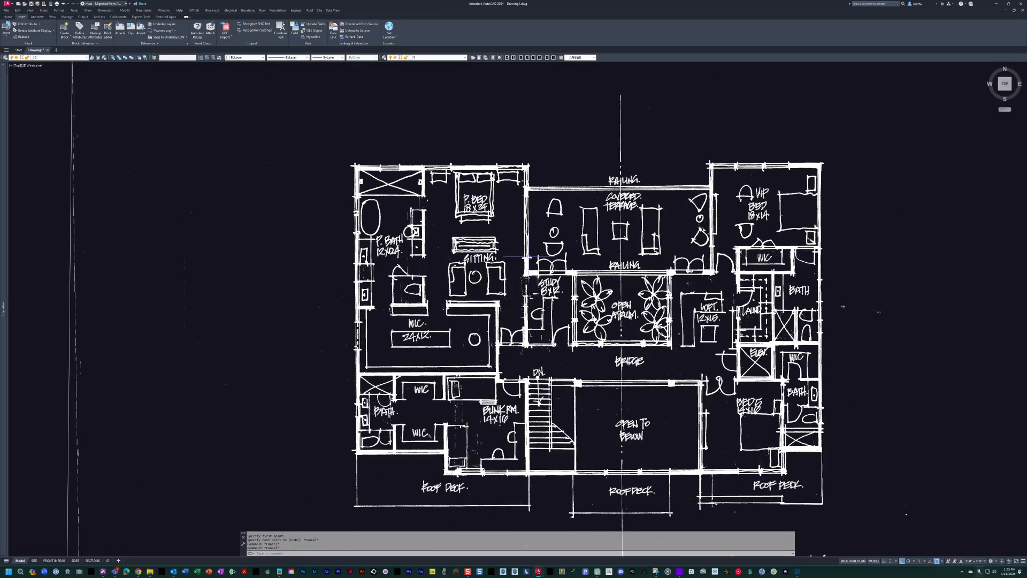
Draw a tall, narrow rectangle around the wall line running from the primary bedroom down past the bunk room on the second-floor sketch.
key("Escape")
key("Escape")
type("rec")
key("Return")
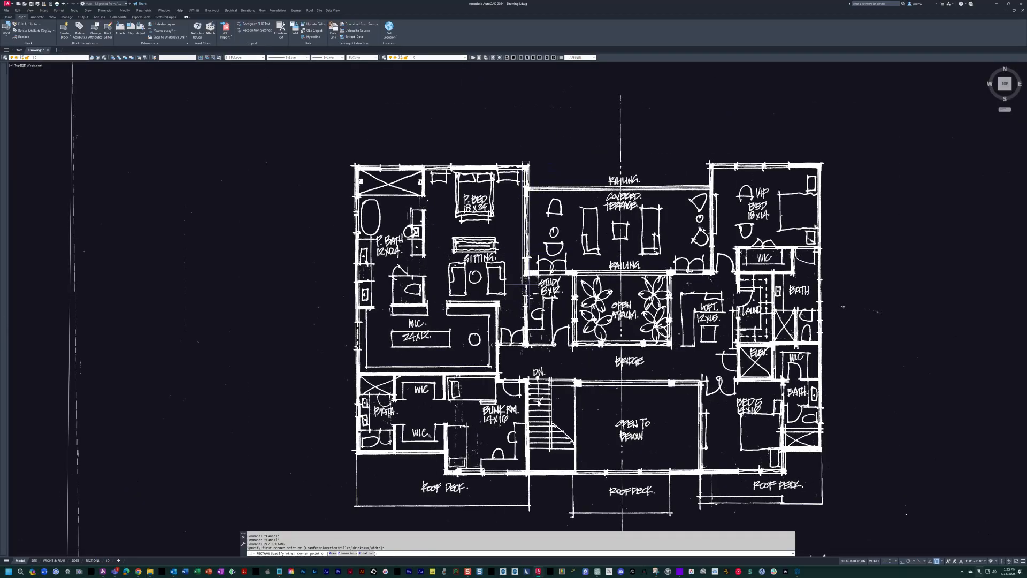
left_click(530, 481)
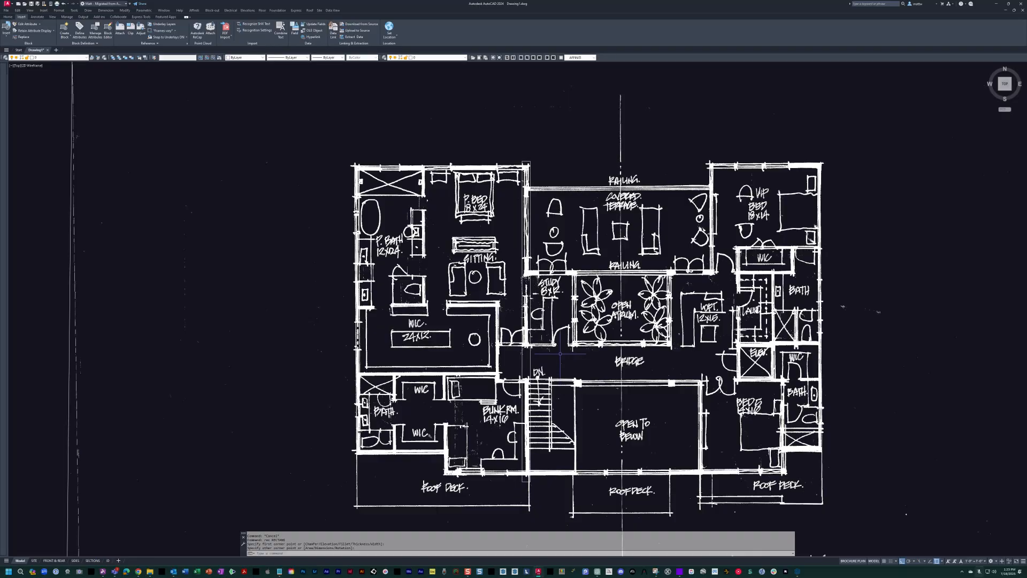
Erase the narrow rectangle marking the aligned walls on the second-floor sketch.
middle_click_drag(513, 299, 535, 292)
key("Escape")
type("e")
key("Return")
left_click(555, 284)
left_click(527, 300)
key("Return")
Examine how the garage's right wall aligns with the great room's right wall on the first-floor sketch.
scroll(563, 287, "down", 9)
key("Escape")
scroll(562, 278, "up", 5)
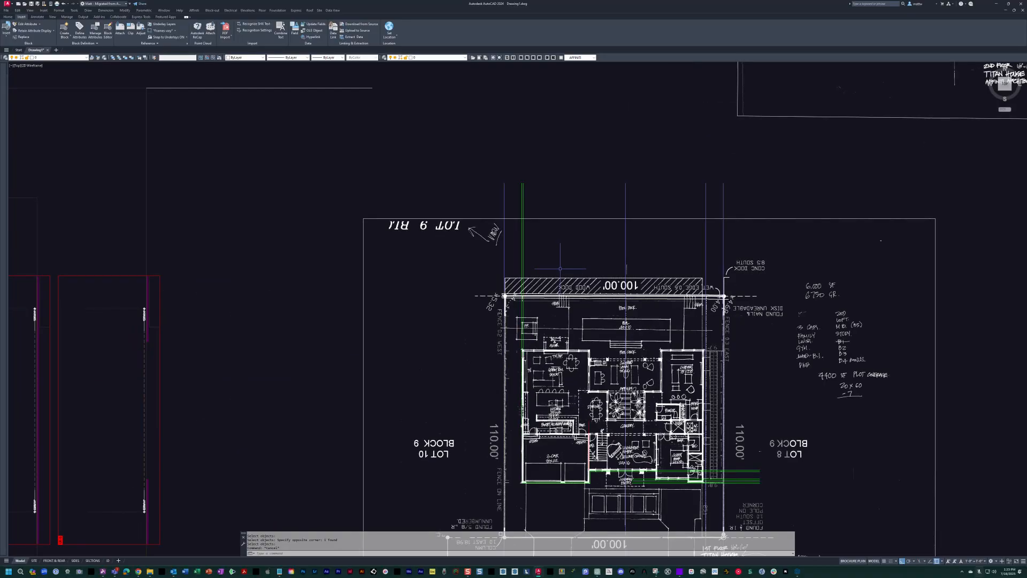
middle_click_drag(690, 352, 573, 221)
key("Escape")
scroll(524, 245, "up", 2)
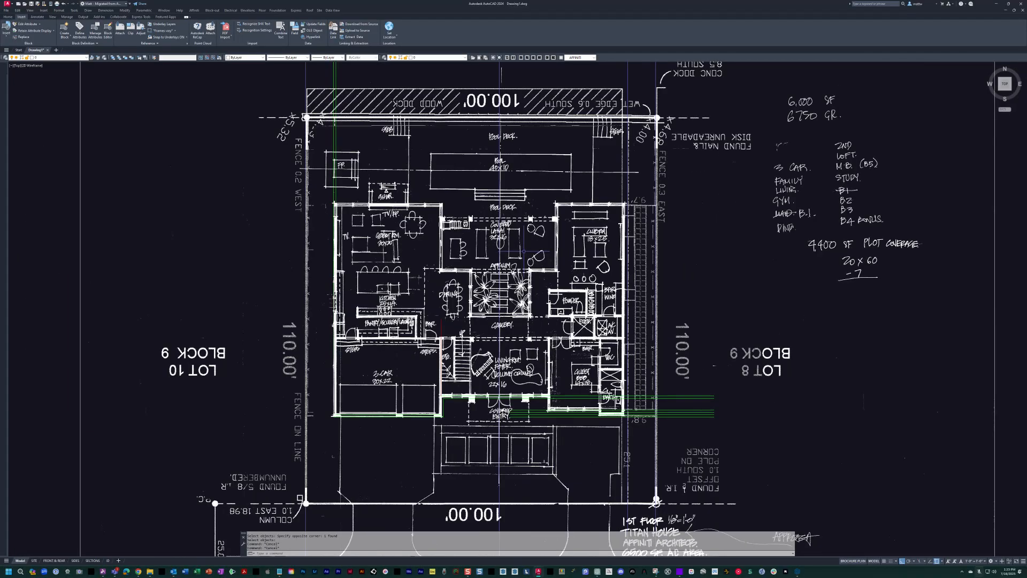
middle_click_drag(428, 258, 466, 268)
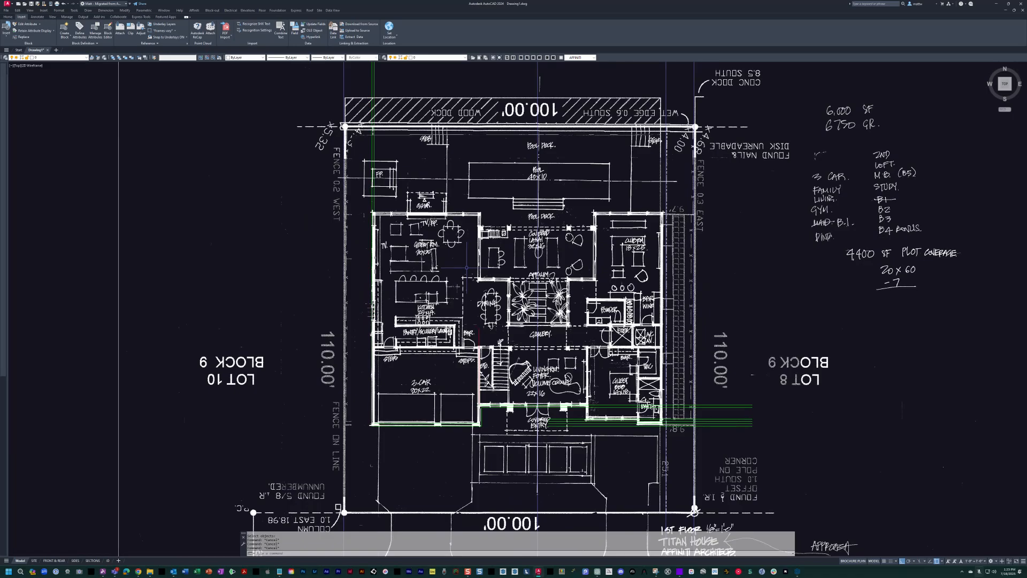
scroll(458, 361, "up", 4)
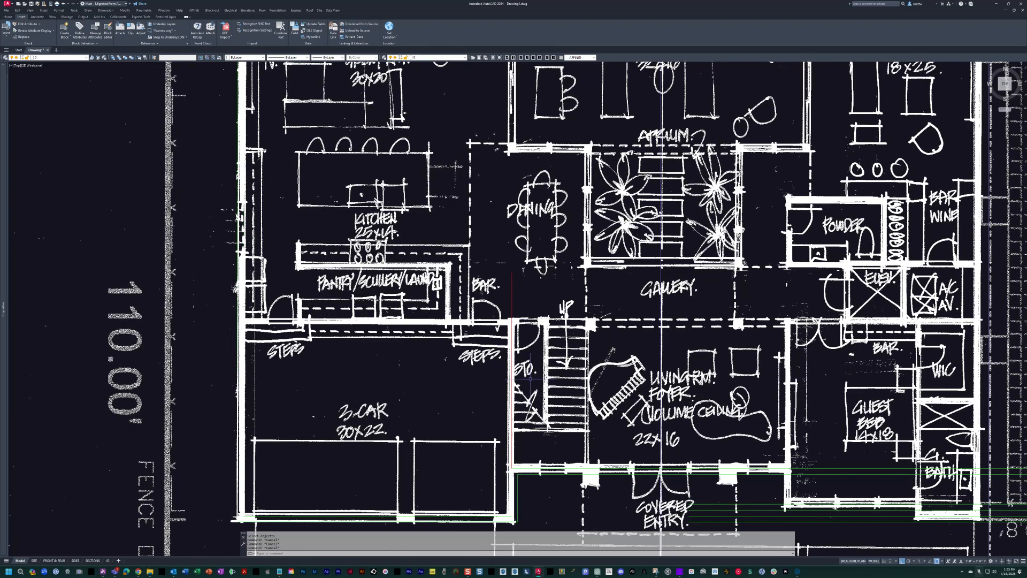
middle_click_drag(530, 377, 514, 352)
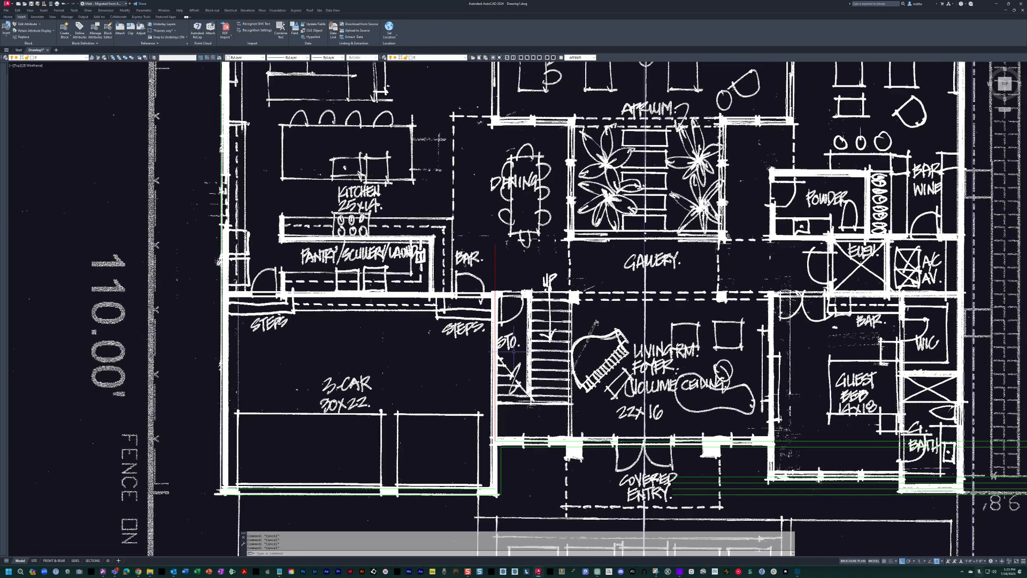
type("c")
key("Return")
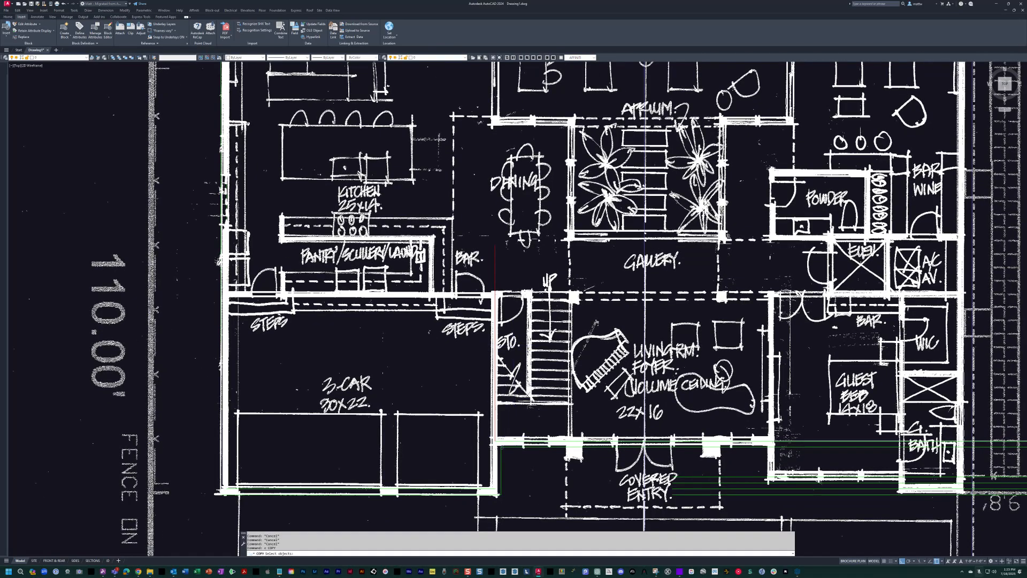
left_click(508, 464)
key("Escape")
key("Escape")
Copy the two short vertical wall lines at the garage's front-right corner up to the great room's right wall beside the lanai.
middle_click_drag(508, 464, 519, 501)
type("c")
key("Return")
left_click_drag(525, 494, 465, 502)
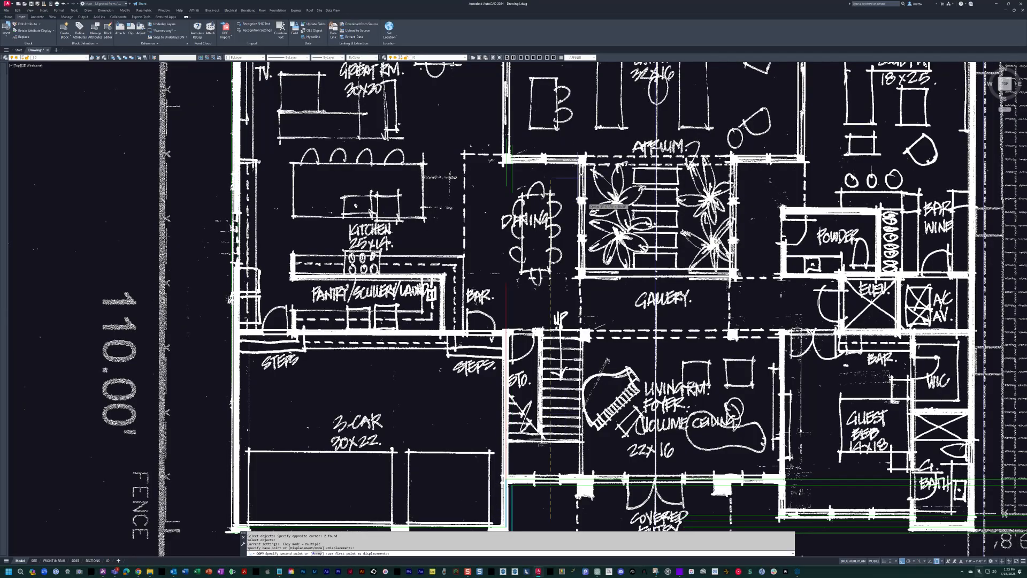
middle_click_drag(578, 178, 569, 299)
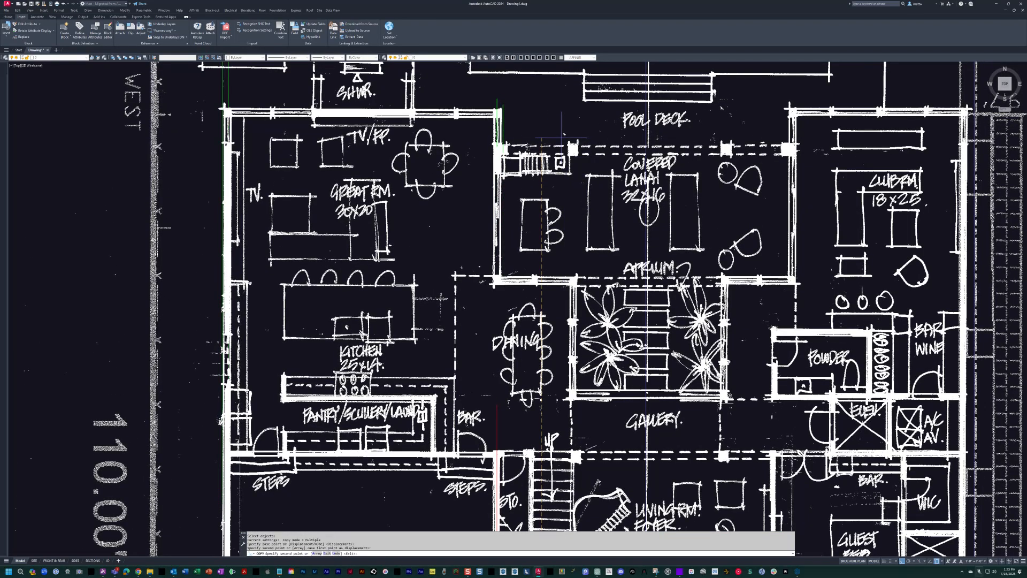
Stretch the lower end of the great room's two copied wall lines down to the corner where the lanai meets the dining area.
key("Escape")
type("s")
key("Return")
left_click(523, 131)
left_click(427, 193)
key("Return")
left_click(527, 141)
left_click(538, 282)
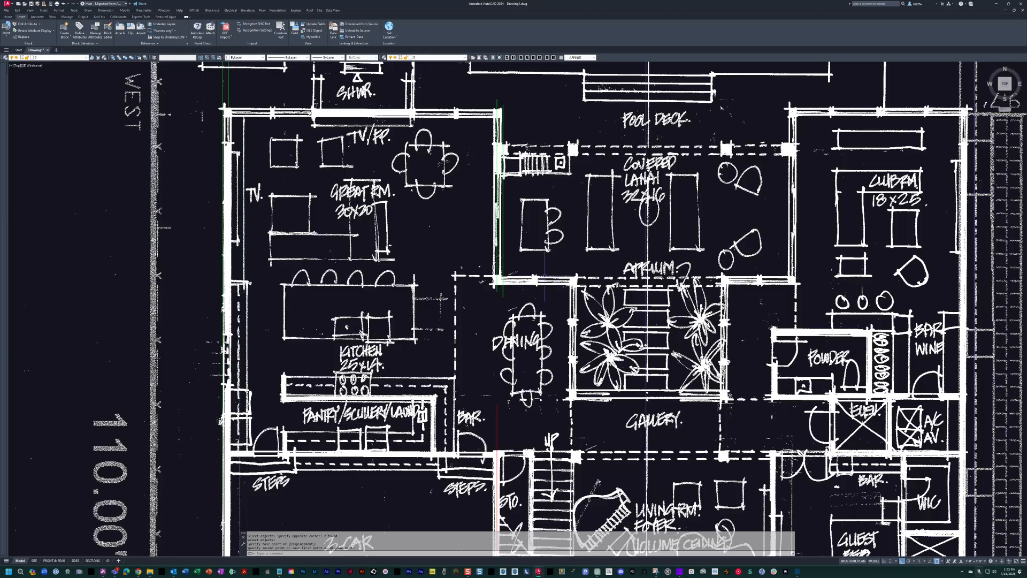
key("Escape")
Examine the sketched walls around the garage, pantry, storage room and stairs against the lines already drawn.
scroll(537, 281, "down", 2)
middle_click_drag(537, 281, 464, 275)
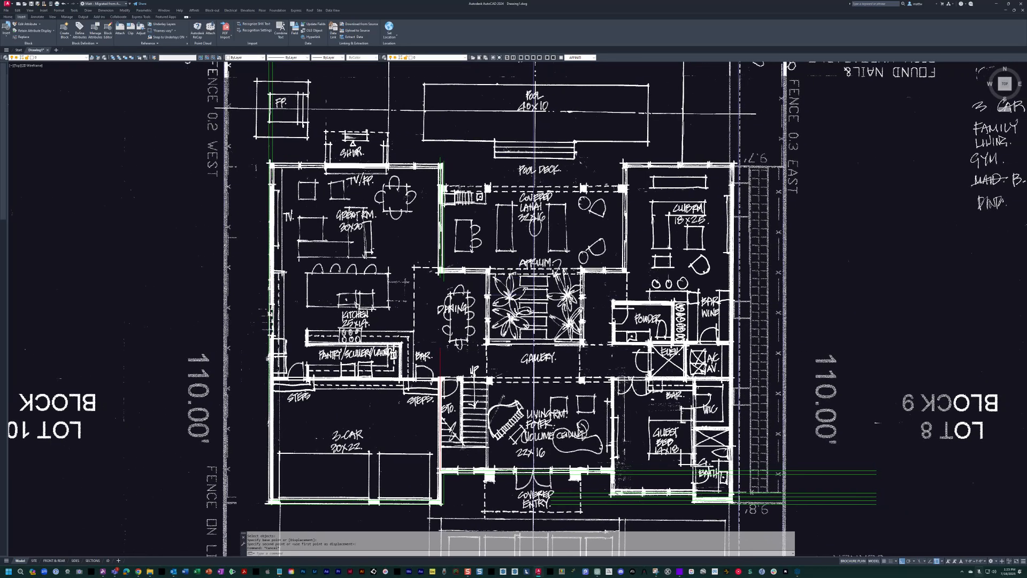
middle_click_drag(460, 370, 486, 300)
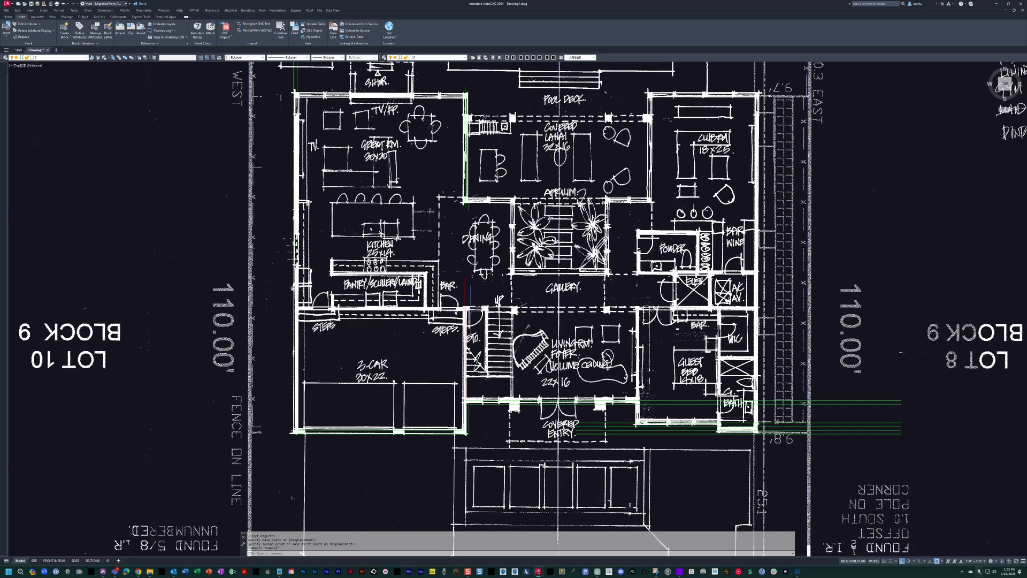
scroll(464, 332, "up", 2)
middle_click_drag(475, 340, 497, 334)
scroll(492, 289, "up", 3)
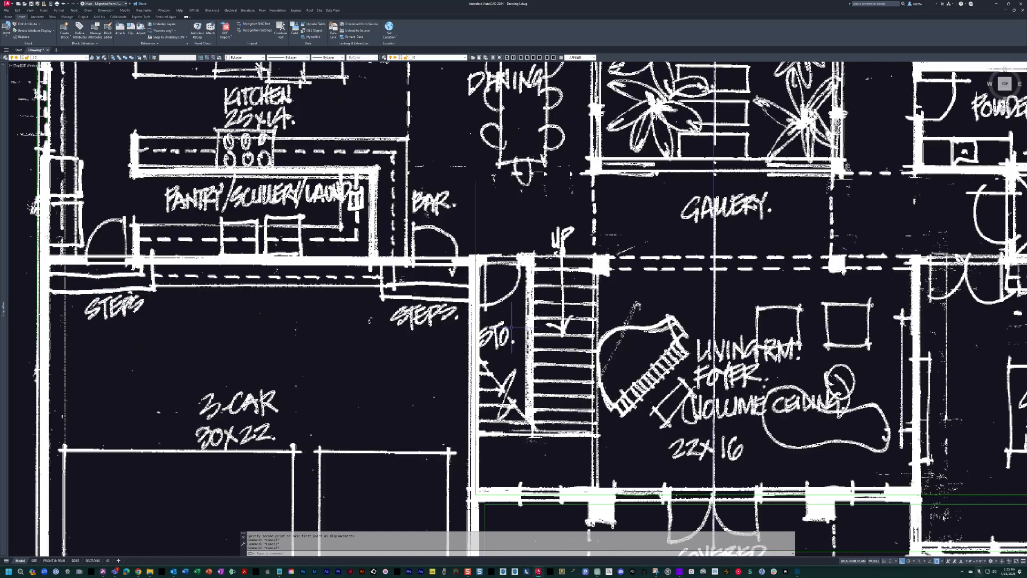
middle_click_drag(492, 289, 482, 266)
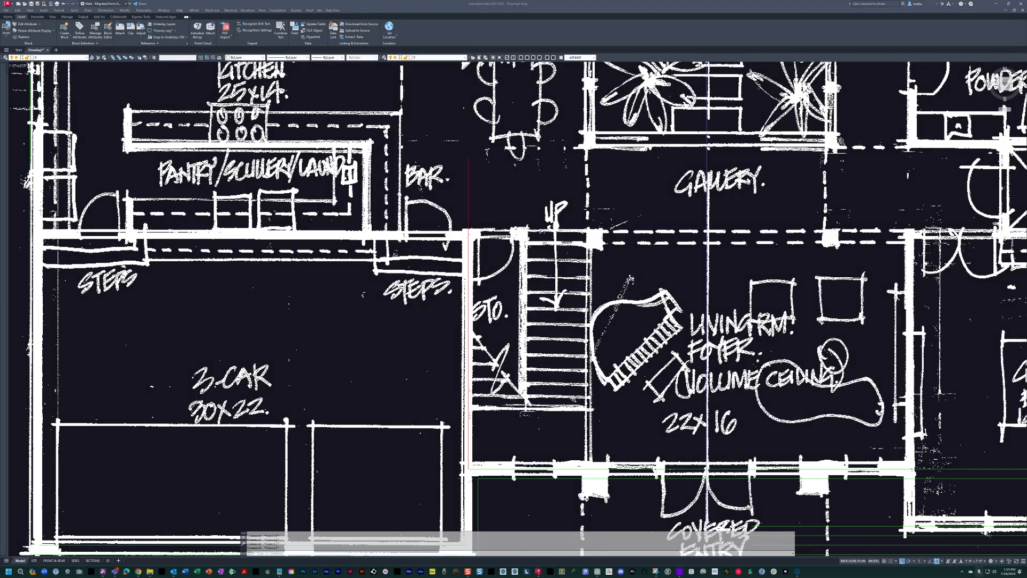
left_click_drag(385, 375, 498, 362)
middle_click_drag(491, 397, 513, 397)
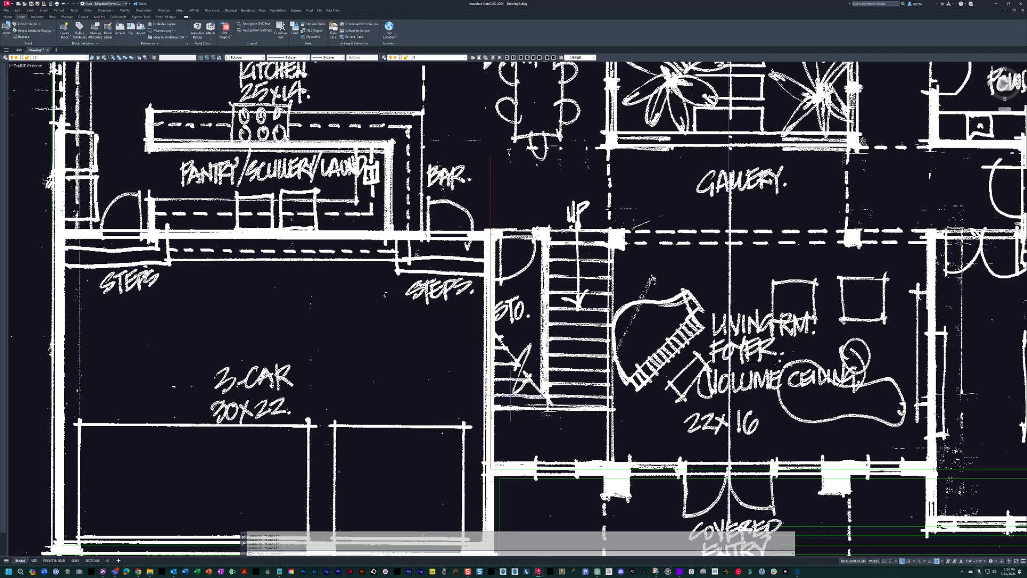
Offset the vertical interior wall line between the garage and the storage room 8 inches toward the storage room.
type("o")
key("Return")
type("8")
left_click(491, 414)
left_click(527, 175)
key("Escape")
key("Escape")
middle_click_drag(527, 175, 426, 147)
Offset the storage room's wall line twice toward the living room to mark both sides of the stair run.
type("o")
key("Return")
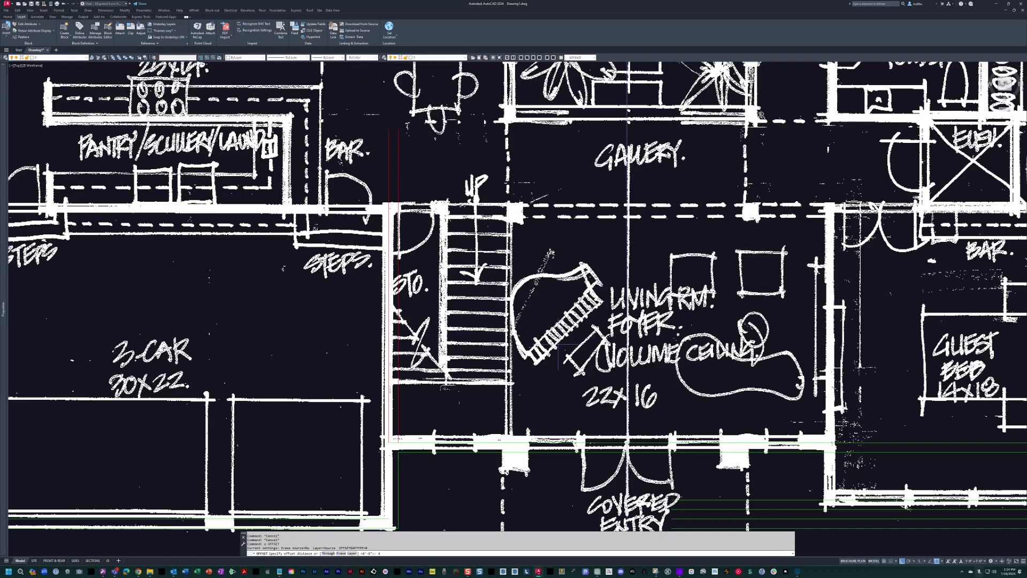
left_click(398, 343)
left_click(434, 341)
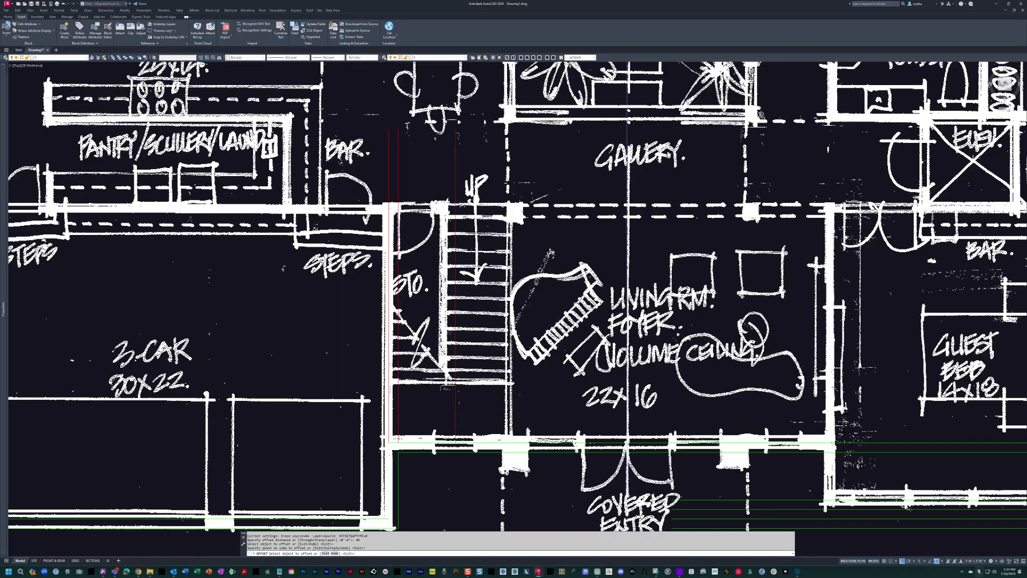
left_click(455, 338)
left_click(484, 336)
key("Escape")
Move the two vertical stair lines to the STAIR layer.
left_click(553, 348)
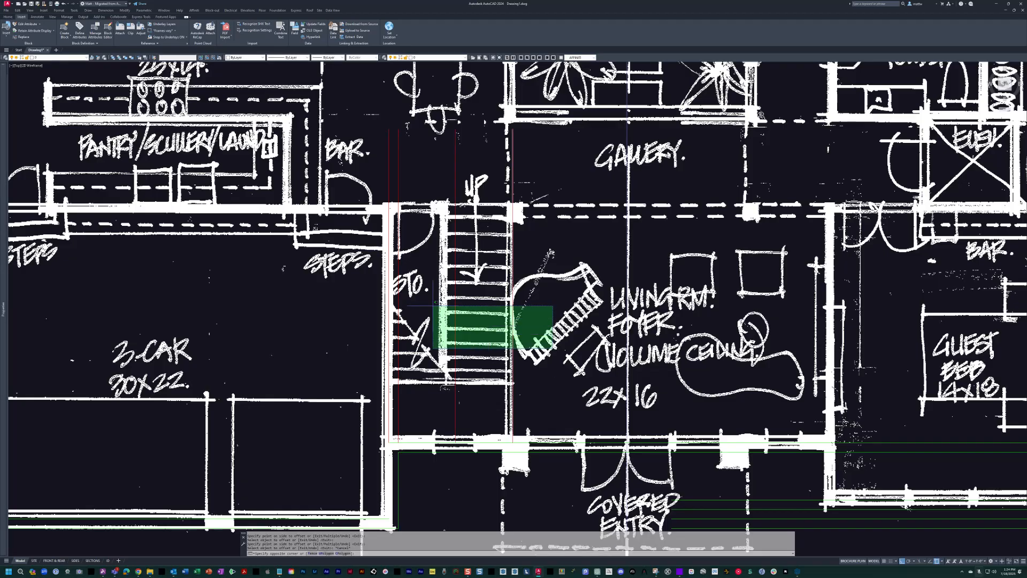
left_click(403, 284)
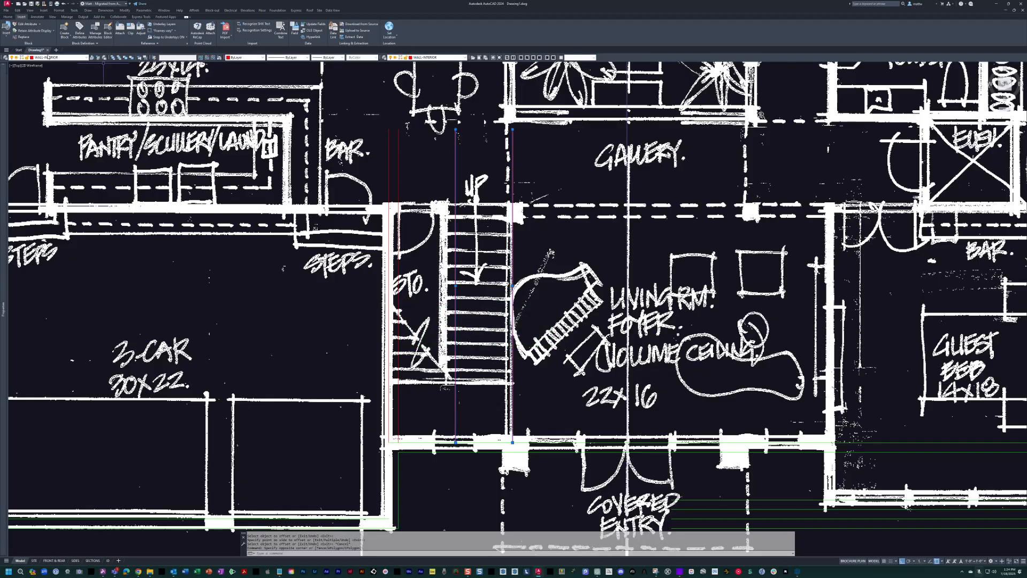
left_click(57, 57)
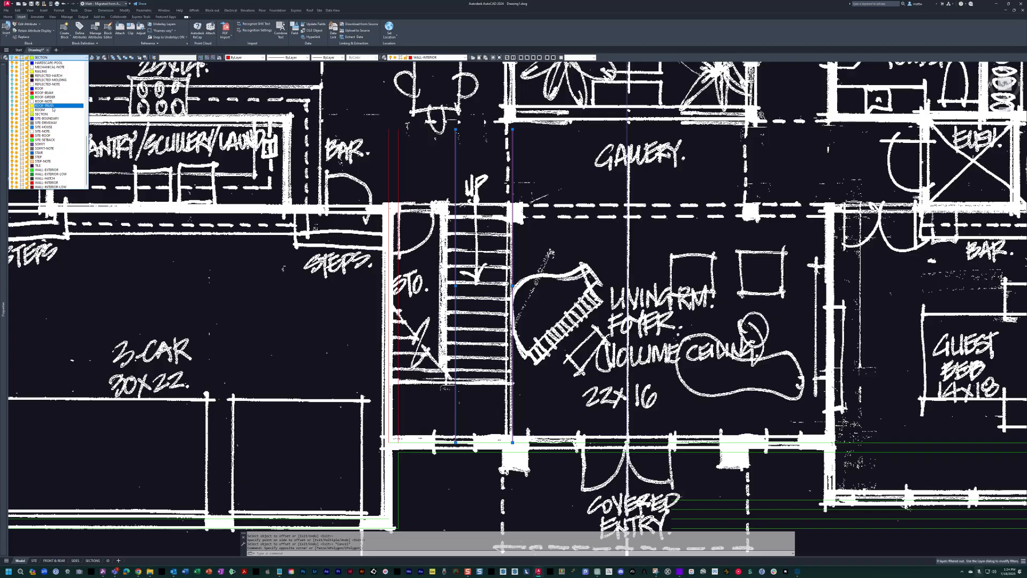
left_click(46, 153)
key("Escape")
Stretch the upper ends of the storage wall lines and stair lines down toward the garage's rear wall.
type("s")
key("Return")
left_click(531, 107)
left_click(393, 206)
key("Return")
key("Escape")
key("Return")
left_click(537, 117)
left_click(372, 198)
key("Return")
left_click(566, 147)
left_click(565, 223)
Examine the sketched living room, covered entry and guest suite walls against the lines already drawn.
middle_click_drag(626, 195, 527, 162)
mouse_move(446, 312)
middle_mouse_down()
mouse_move(477, 305)
mouse_move(504, 315)
middle_mouse_up()
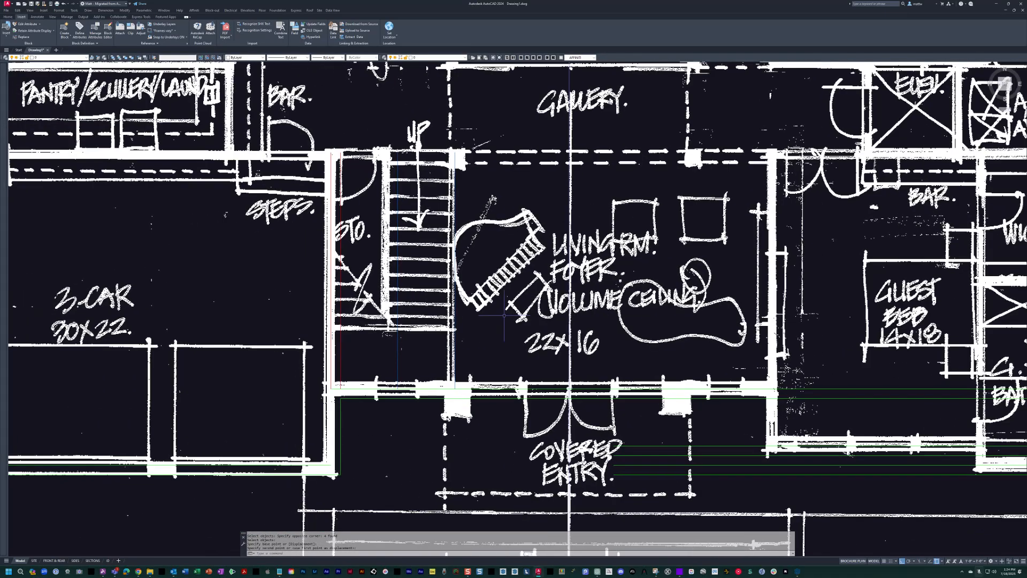
scroll(615, 423, "up", 2)
key("Escape")
scroll(562, 314, "down", 2)
middle_click_drag(600, 319, 546, 415)
scroll(547, 416, "down", 6)
scroll(533, 381, "up", 2)
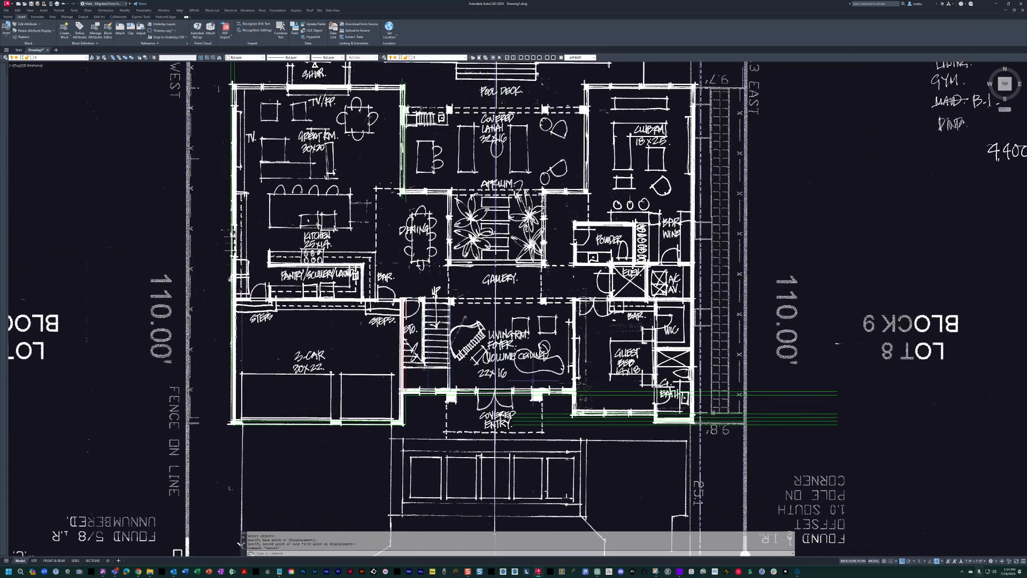
scroll(618, 385, "up", 2)
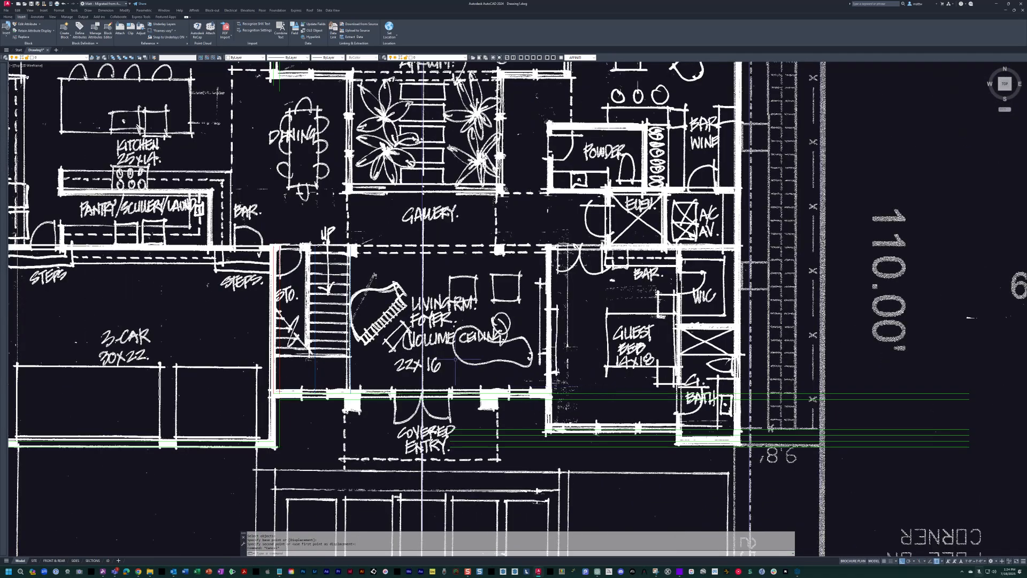
key("Escape")
middle_click_drag(460, 362, 517, 346)
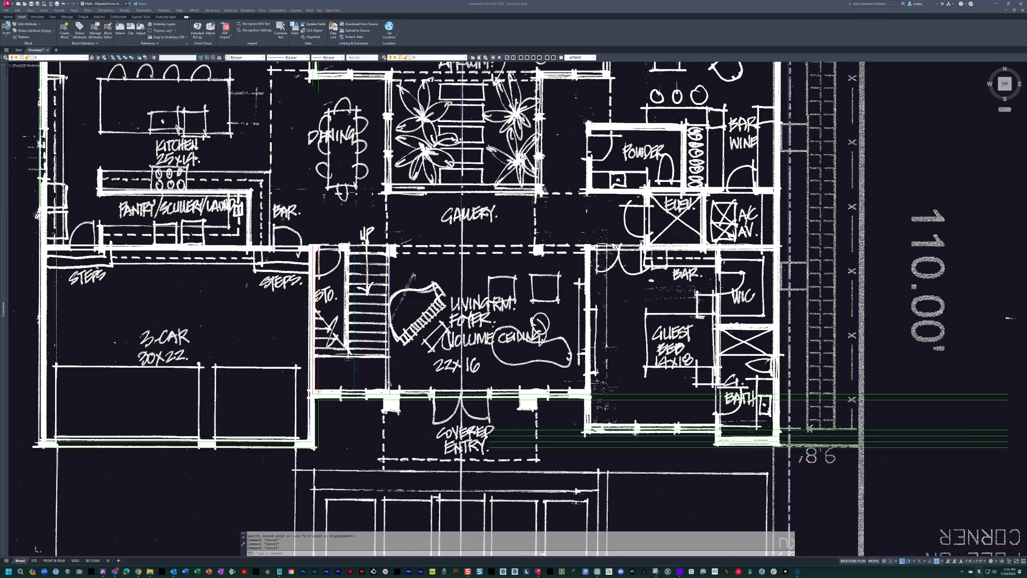
left_click_drag(542, 348, 587, 321)
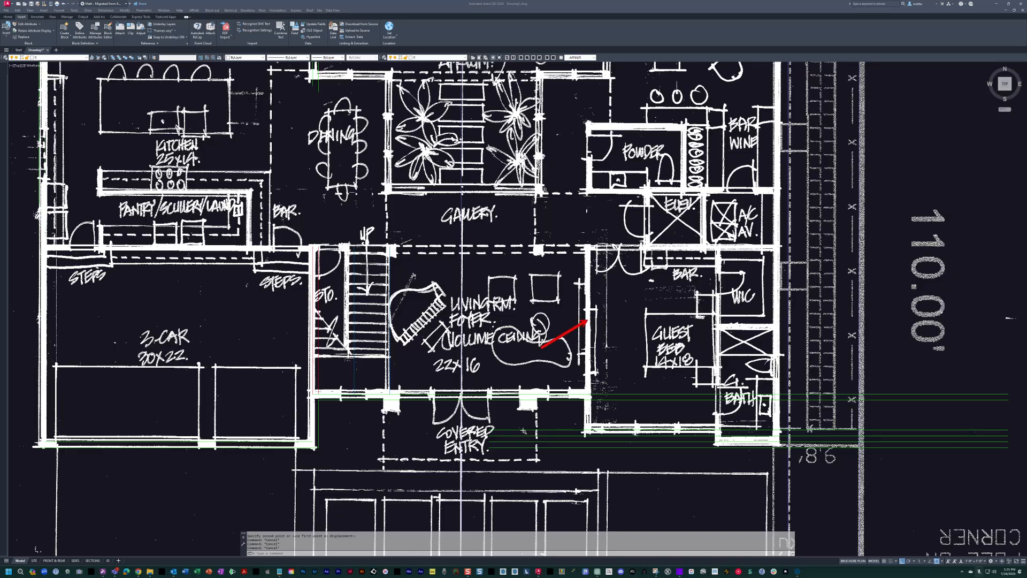
left_click_drag(761, 350, 777, 341)
left_click_drag(595, 240, 460, 109)
mouse_move(489, 363)
middle_mouse_down()
mouse_move(538, 357)
mouse_move(519, 345)
mouse_move(525, 359)
middle_mouse_up()
scroll(537, 357, "up", 3)
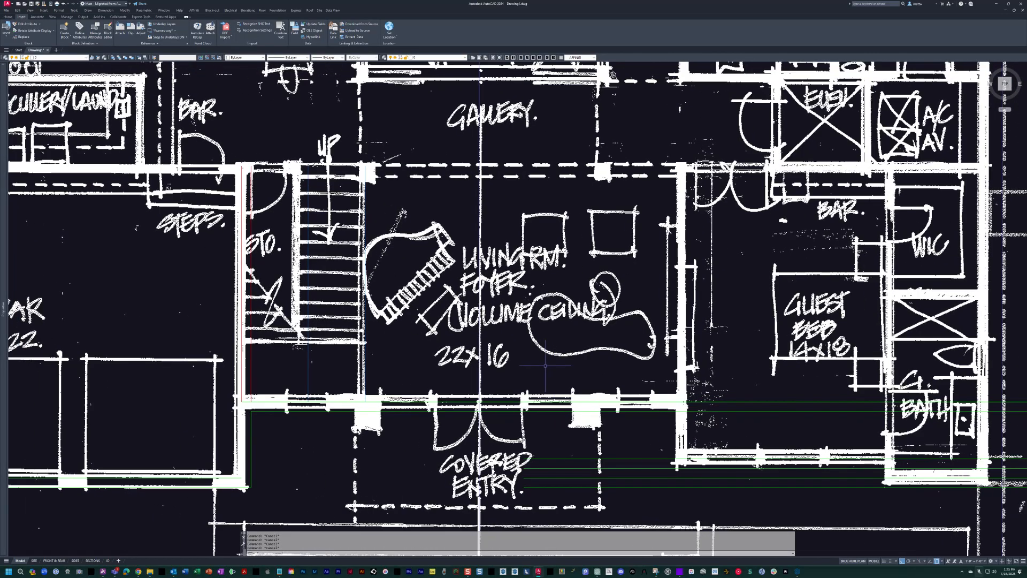
Measure the horizontal distance from the house centreline to the wall between the living room and the guest suite.
type("dli")
key("space")
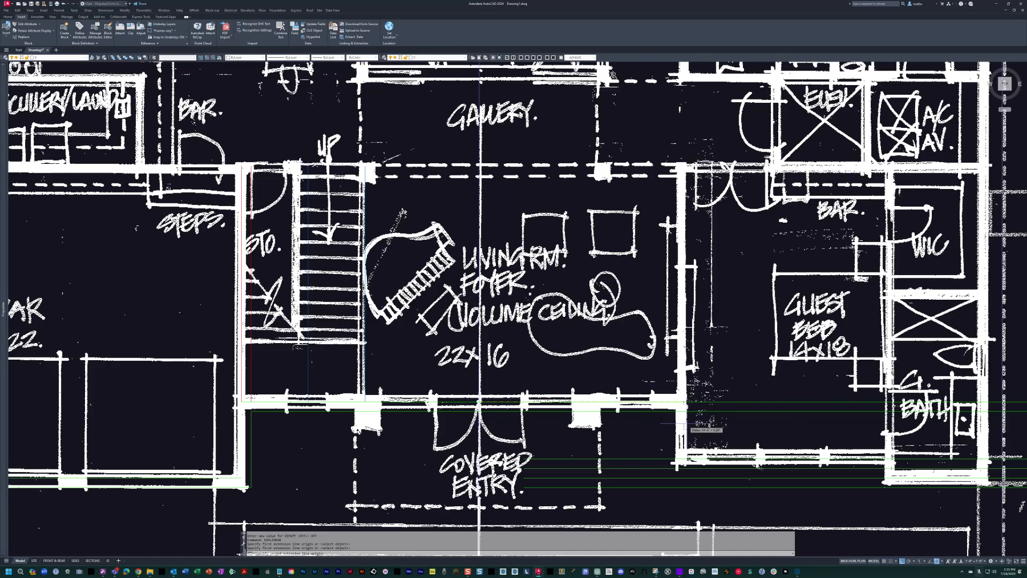
left_click(687, 423)
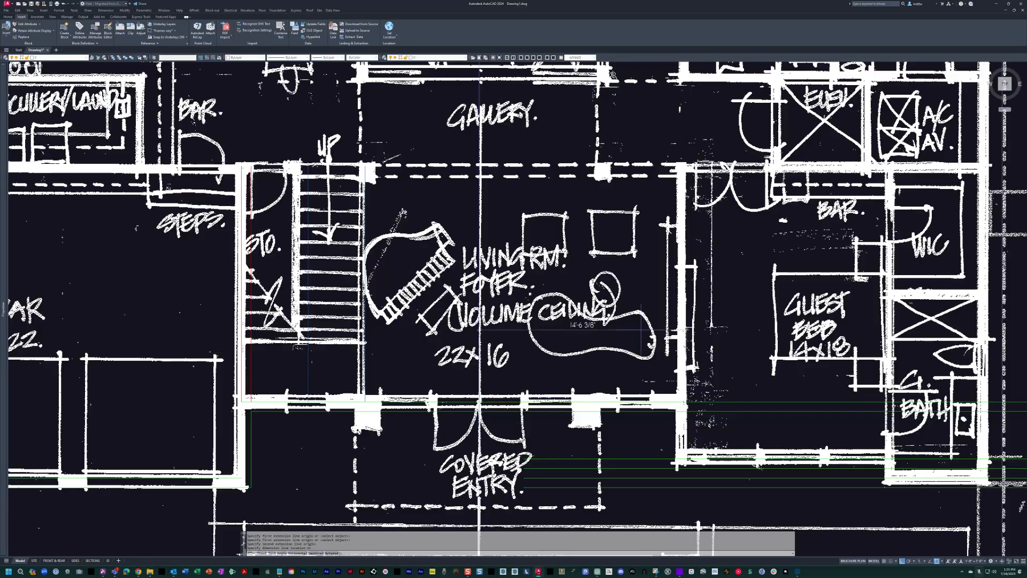
key("Escape")
key("Escape")
middle_click_drag(633, 281, 570, 285)
Offset the house centreline 14'6" toward the guest suite to locate its left wall.
type("o")
key("Return")
type("14'6")
key("Return")
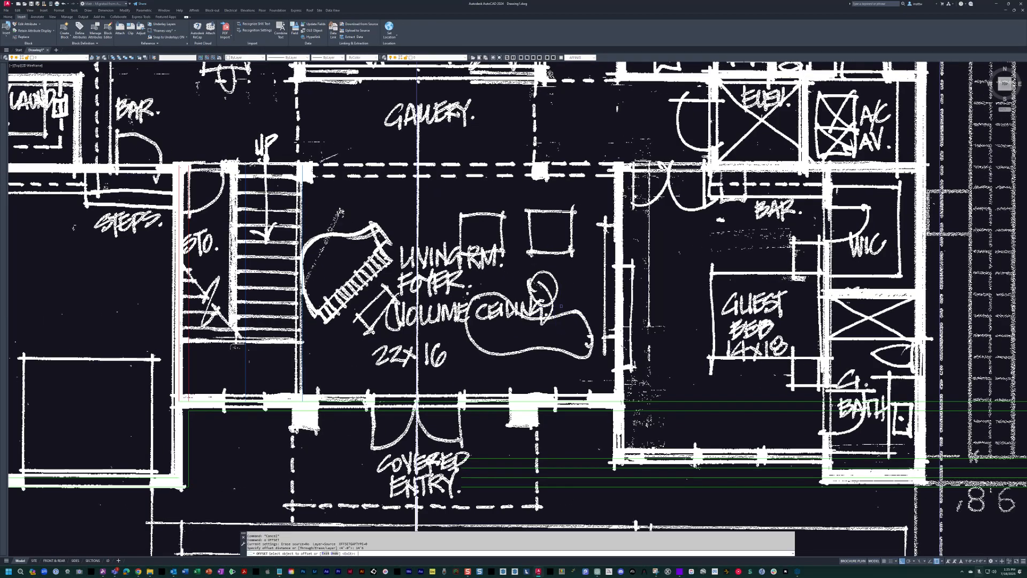
left_click(418, 336)
left_click(431, 335)
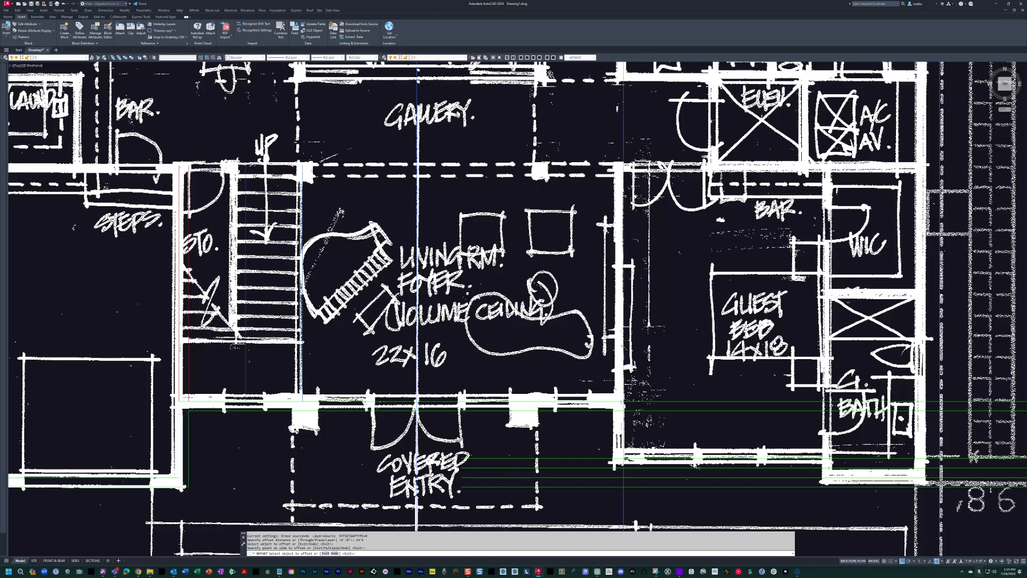
middle_click_drag(639, 417, 594, 350)
scroll(594, 350, "up", 4)
key("Escape")
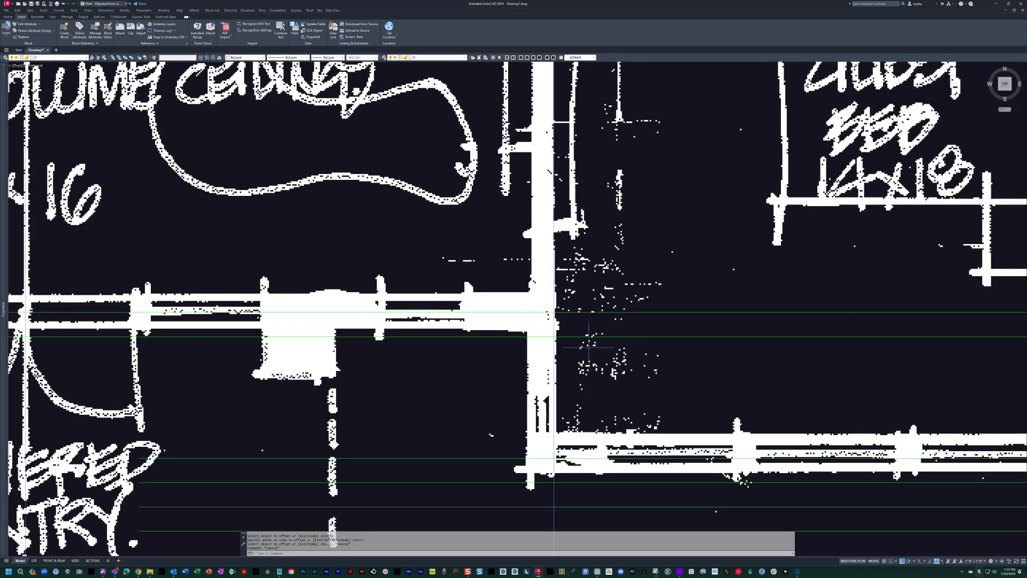
Offset the guest suite's new left wall line 2 inches toward the guest bedroom.
type("o")
key("Return")
type("2")
key("Return")
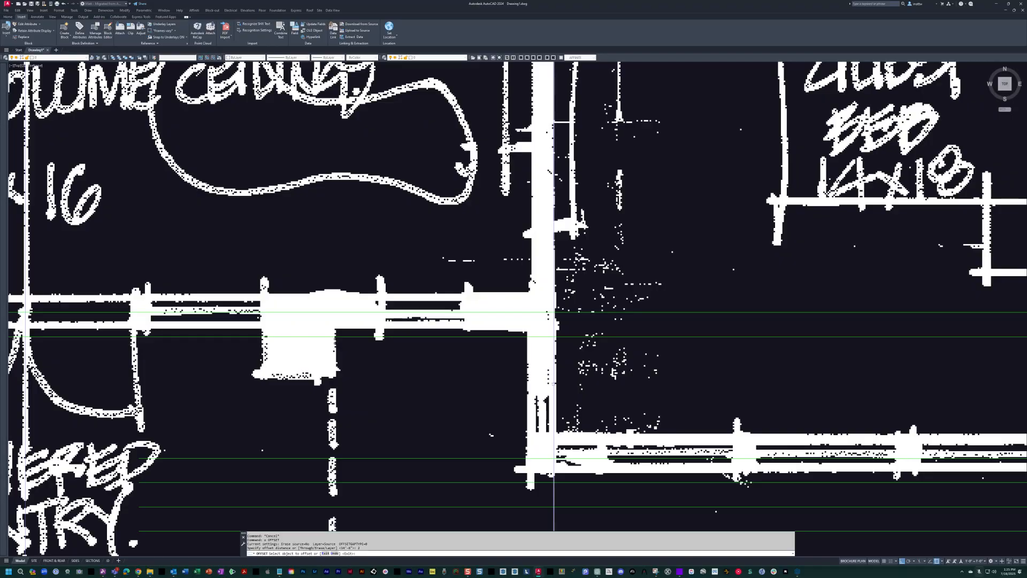
left_click(555, 369)
left_click(573, 384)
key("Escape")
Offset the guest suite's left wall line 8 inches toward the covered entry to give the wall its thickness.
type("o")
key("Return")
type("8")
key("Return")
left_click(554, 371)
key("Escape")
key("Escape")
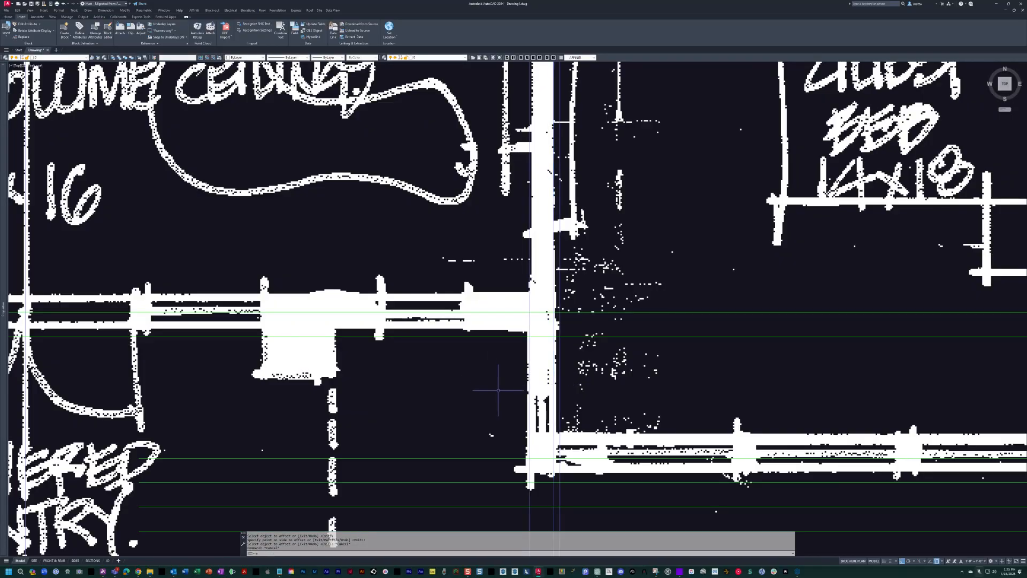
Match the two lines of the guest suite's 8-inch left wall to the exterior wall line's properties.
type("ma")
key("Return")
left_click(556, 458)
scroll(538, 444, "up", 4)
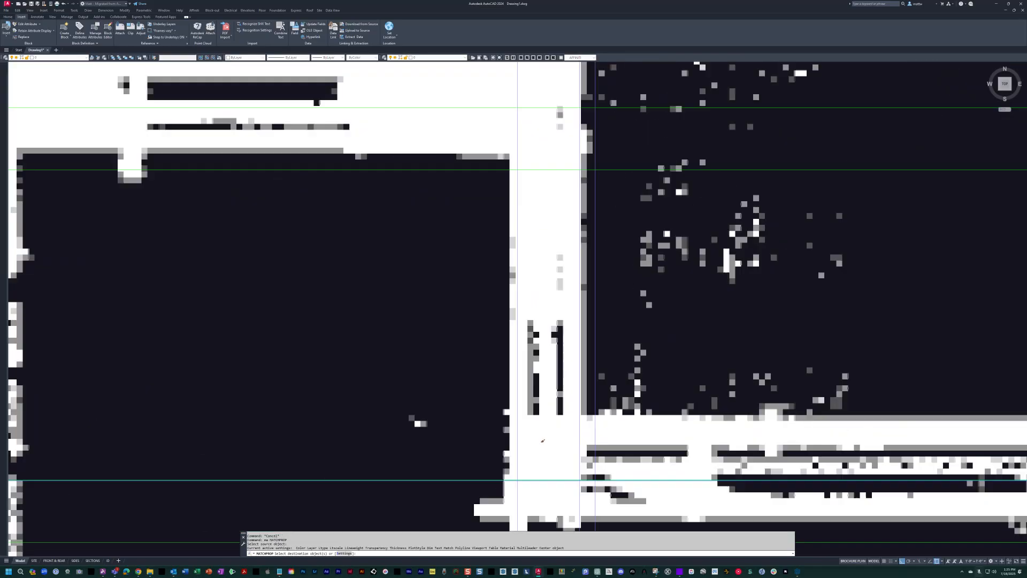
left_click(589, 444)
left_click(428, 377)
scroll(427, 375, "down", 5)
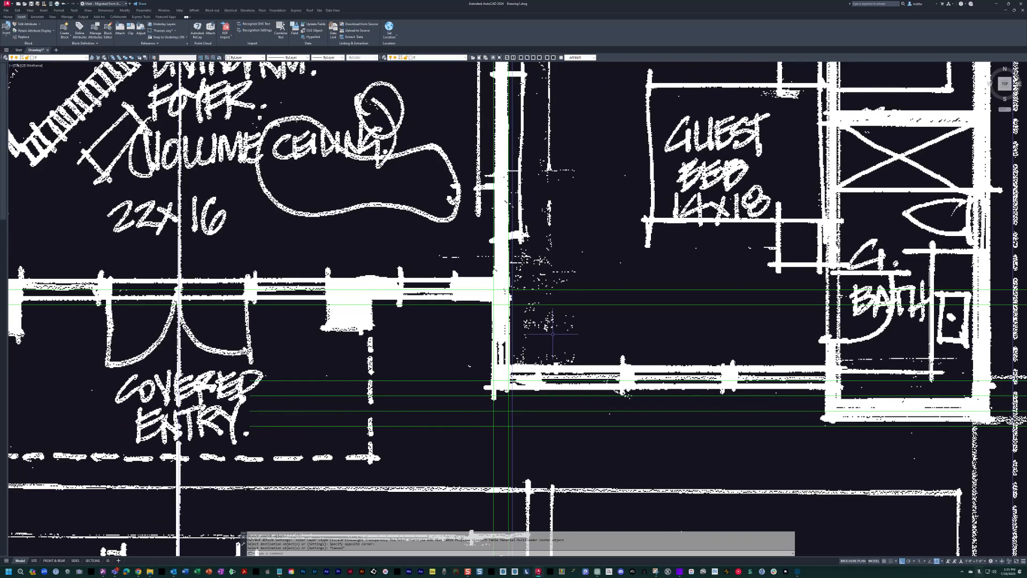
key("Escape")
key("Escape")
Offset the inner line of the guest bedroom's front exterior wall 2 inches into the room.
type("o")
key("Return")
key("Return")
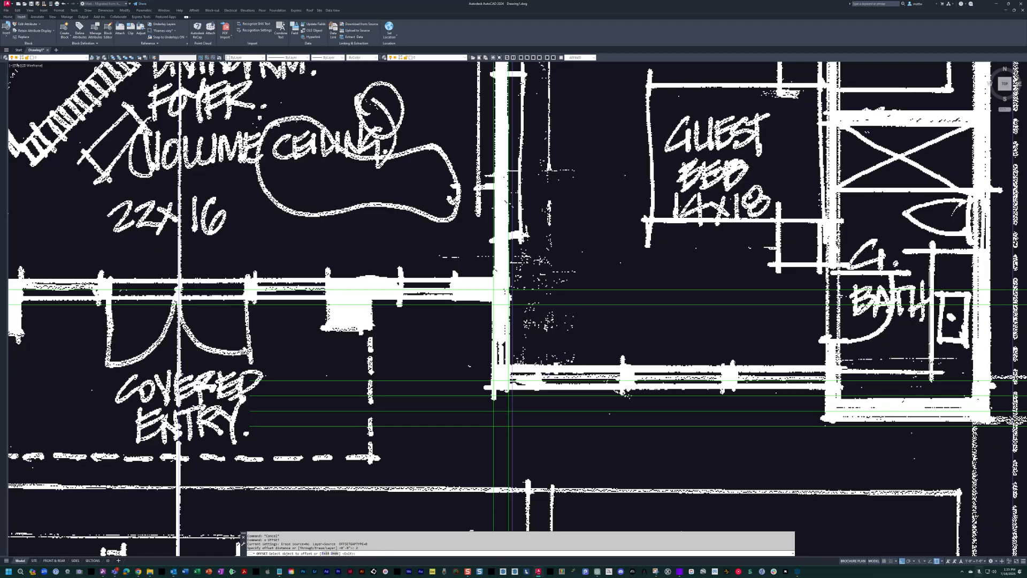
left_click(558, 381)
left_click(559, 368)
scroll(529, 382, "up", 4)
key("Escape")
Move the offset line inside the guest bedroom's front wall to the WALL-INTERIOR layer.
left_click(493, 374)
left_click(484, 364)
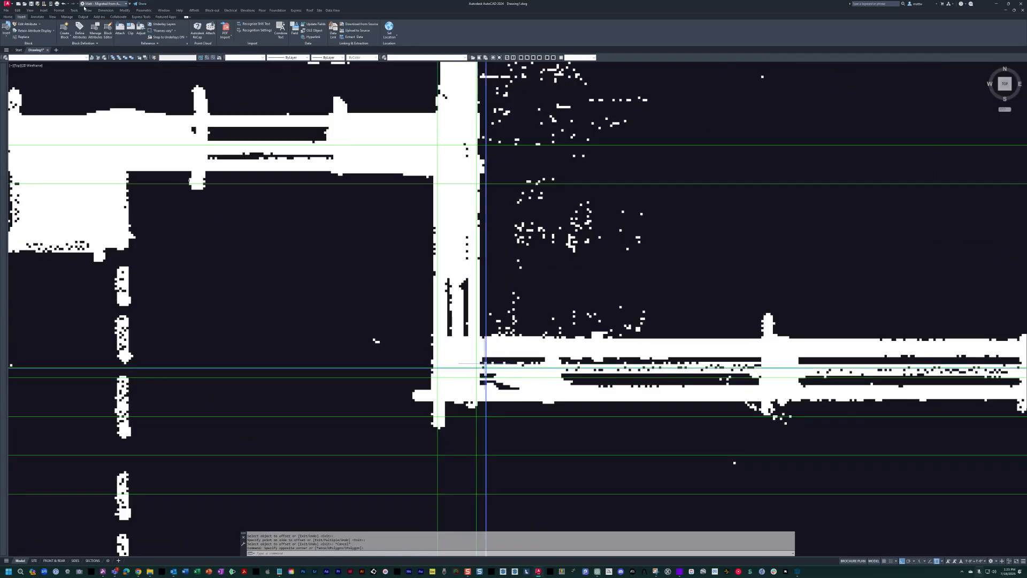
left_click(59, 57)
left_click(40, 183)
key("Escape")
key("Escape")
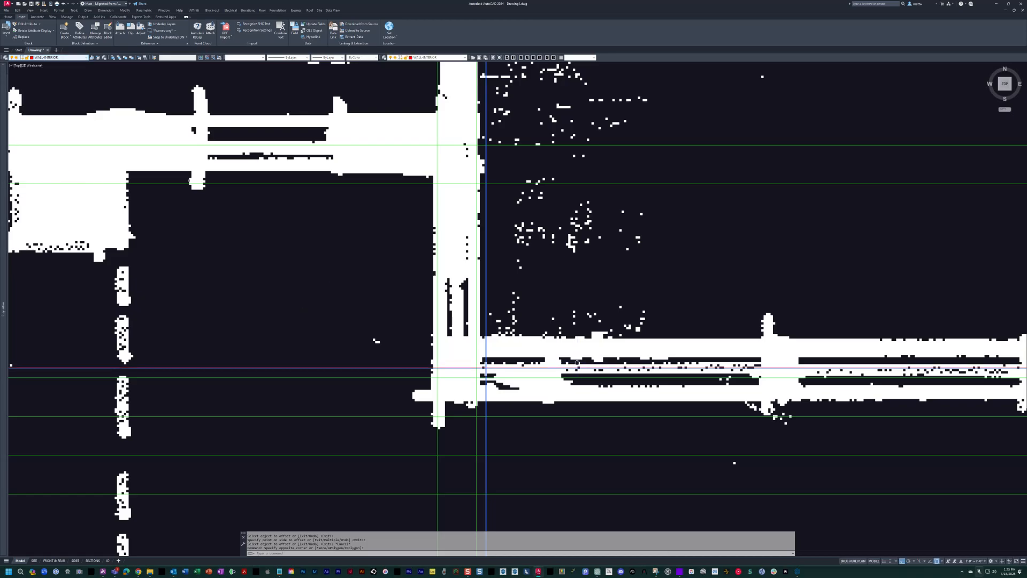
Hide the scanned sketch and fillet the guest bedroom's two inner offset lines into a corner.
middle_click_drag(576, 351, 584, 352)
key("space")
middle_click_drag(525, 362, 557, 351)
type("f")
key("space")
left_click(543, 357)
left_click(528, 351)
key("Escape")
Match the guest bedroom's vertical inner line to the properties of its horizontal interior wall line.
type("ma")
key("space")
left_click(528, 351)
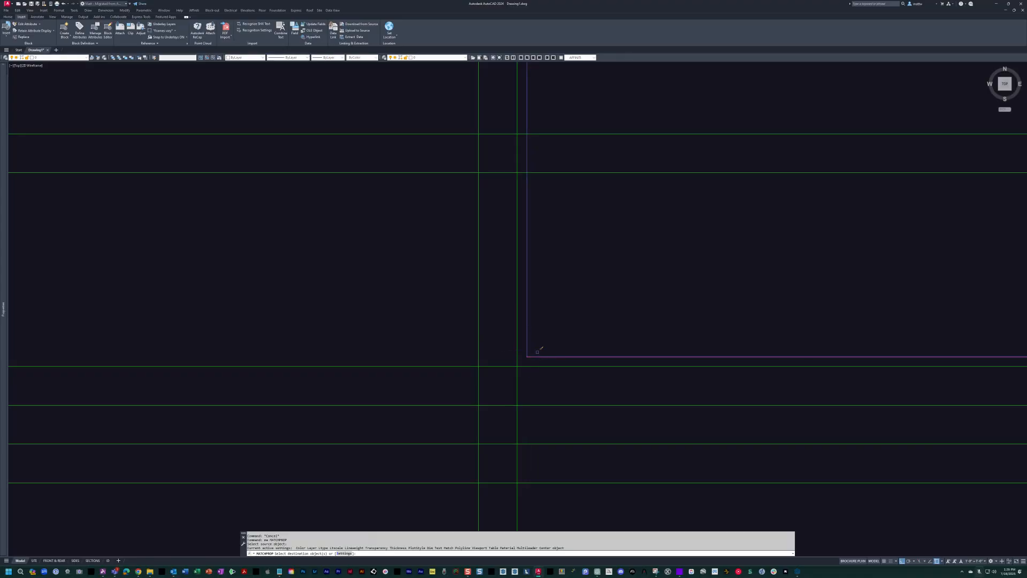
left_click(526, 332)
key("Escape")
Fillet the guest suite's left exterior wall lines with its front exterior wall lines into clean corners.
type("f")
key("space")
left_click(521, 367)
left_click(517, 362)
key("space")
left_click(477, 396)
left_click(487, 405)
Fillet the entry's front exterior wall lines with the guest suite's left exterior wall lines into clean corners.
key("space")
left_click(473, 172)
left_click(478, 155)
key("space")
left_click(515, 137)
key("Escape")
key("Escape")
scroll(642, 342, "down", 6)
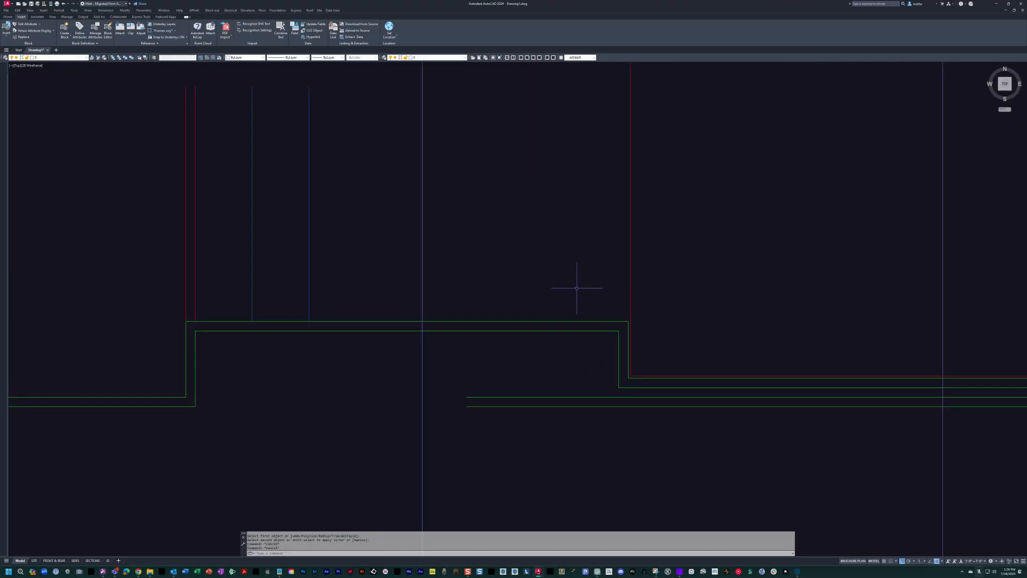
Offset the inner line of the entry's front exterior wall 2 inches into the living room.
type("o")
key("space")
left_click(581, 321)
left_click(583, 269)
key("space")
key("space")
type("o")
Offset the guest bedroom's left interior wall line 4 inches toward the living room.
key("space")
key("Escape")
type("o")
key("space")
type("4")
key("space")
left_click(631, 252)
left_click(608, 263)
key("Escape")
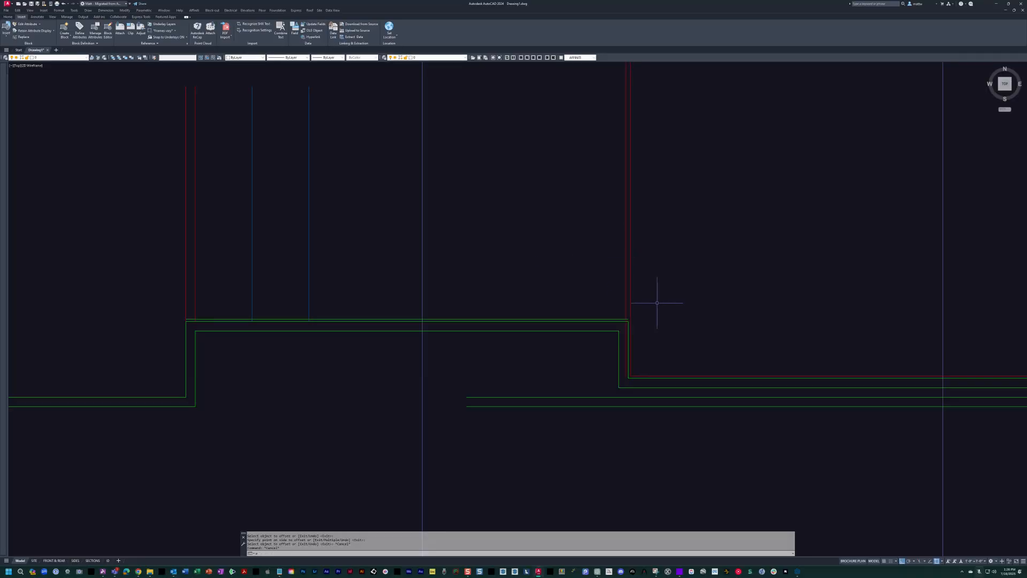
Match the offset line inside the entry's front wall to the interior wall line's properties.
scroll(647, 337, "up", 2)
type("ma")
key("space")
left_click(610, 311)
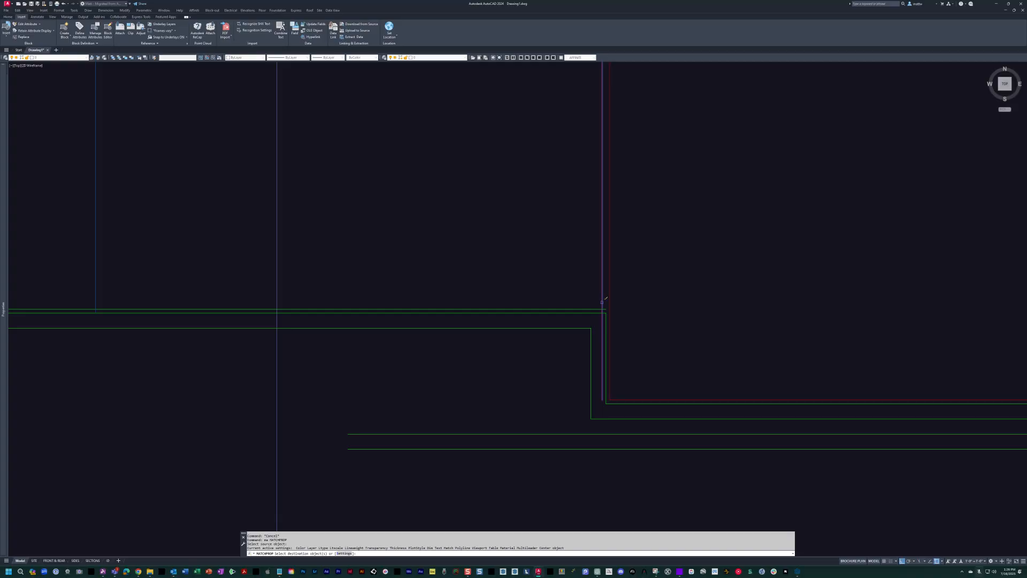
left_click(594, 309)
key("Escape")
Fillet the entry's inner front wall line with the interior wall lines at its ends.
type("f")
key("space")
left_click(594, 309)
left_click(603, 302)
scroll(638, 336, "down", 2)
middle_click_drag(644, 332, 632, 341)
scroll(305, 335, "up", 4)
key("space")
left_click(710, 343)
scroll(407, 324, "down", 5)
middle_click_drag(442, 335, 246, 371)
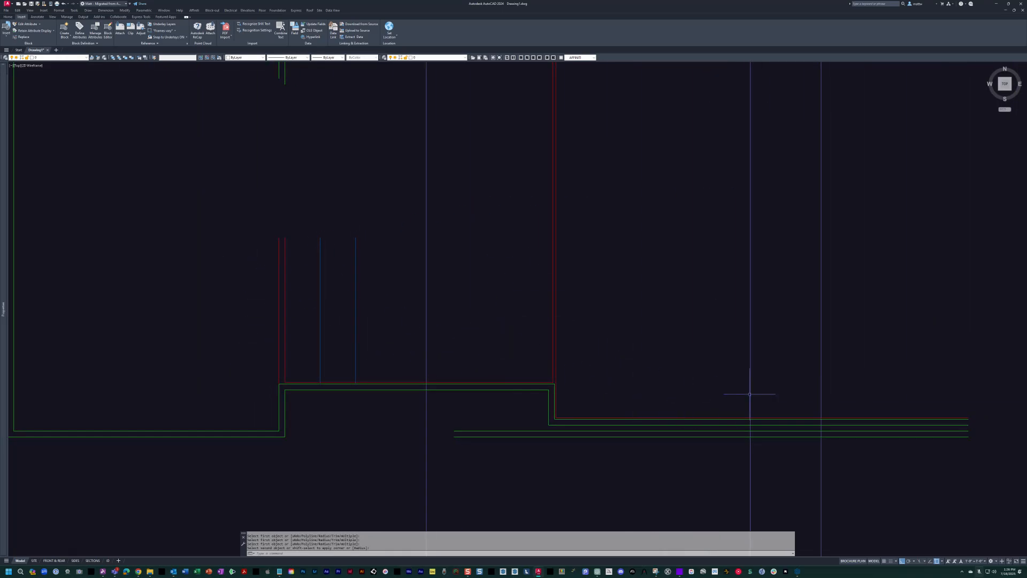
middle_click_drag(729, 364, 615, 412)
scroll(618, 413, "up", 2)
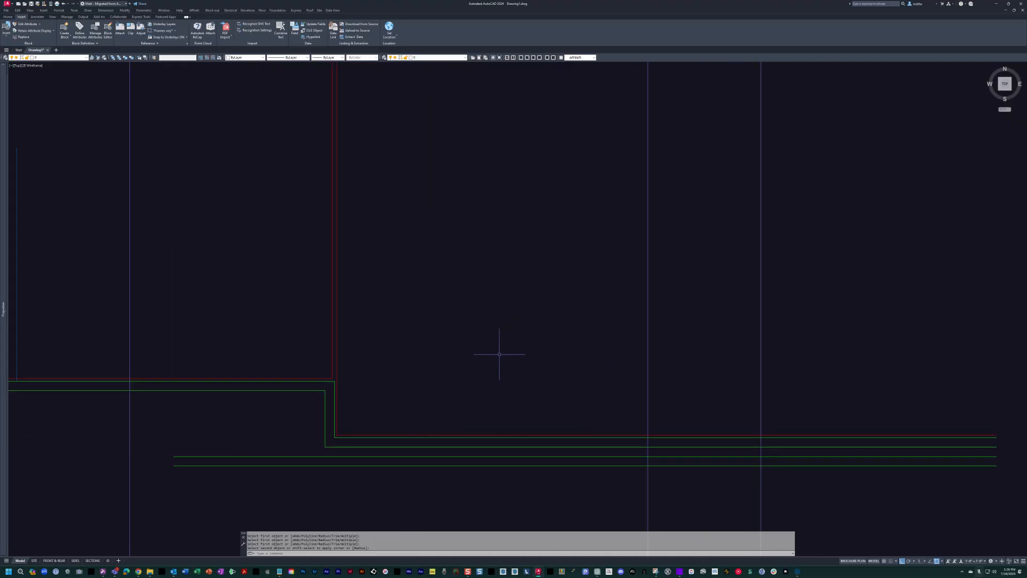
key("Escape")
key("Escape")
middle_click_drag(722, 265, 658, 252)
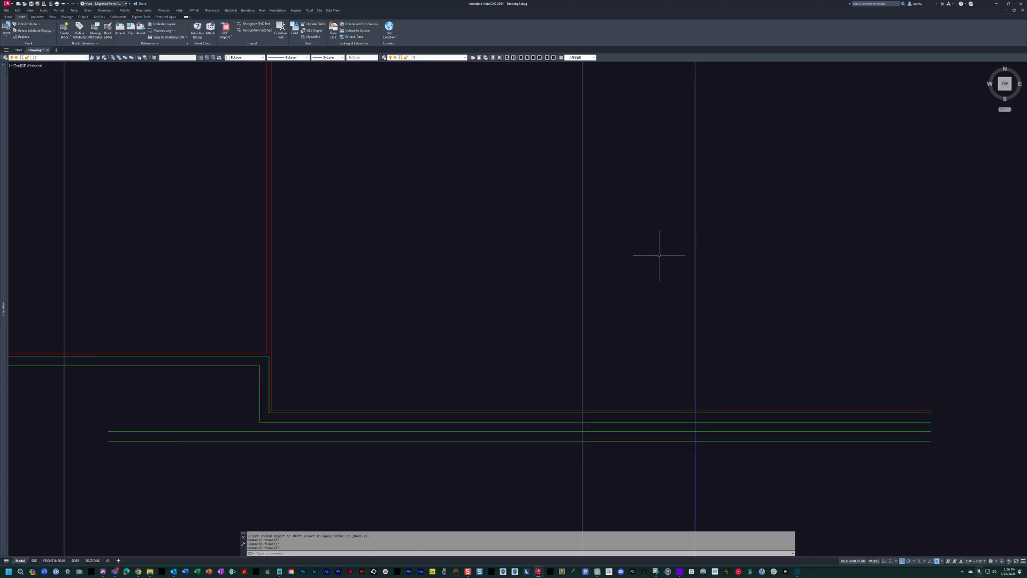
type("o")
key("Return")
type("8")
key("Return")
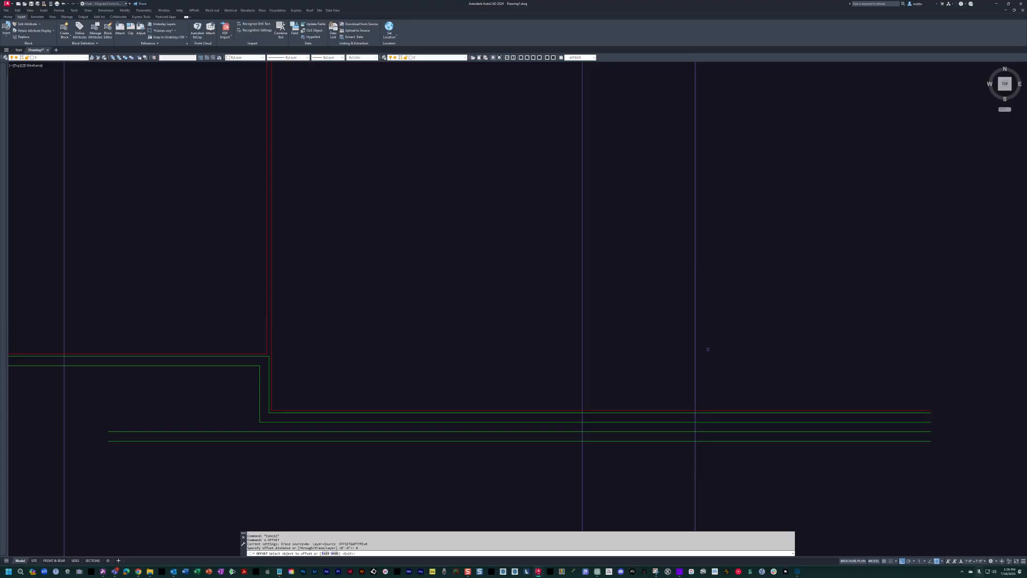
key("Escape")
key("Escape")
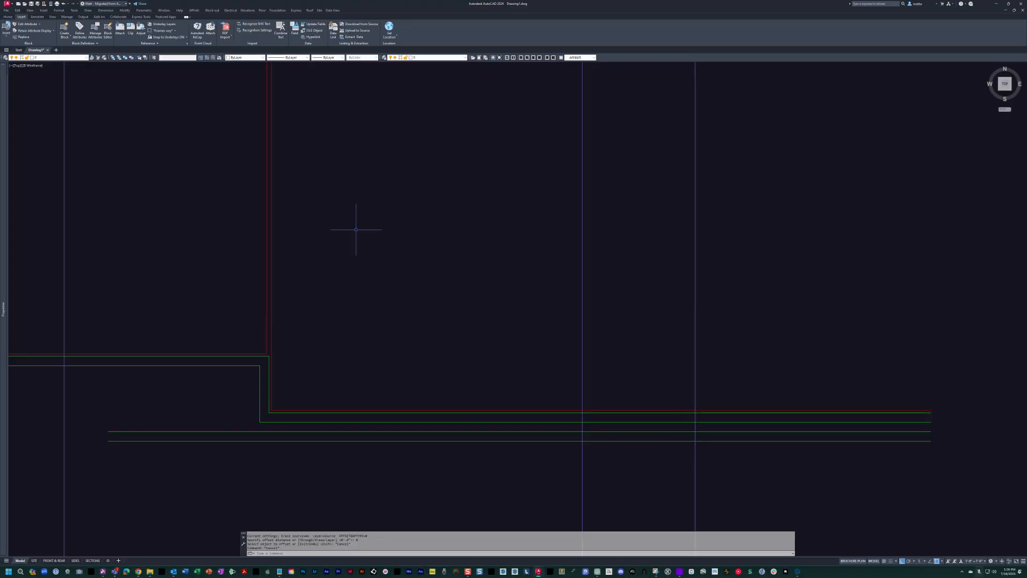
Turn the scanned floor plan sketch back on beneath the guest suite walls.
type("on")
key("Return")
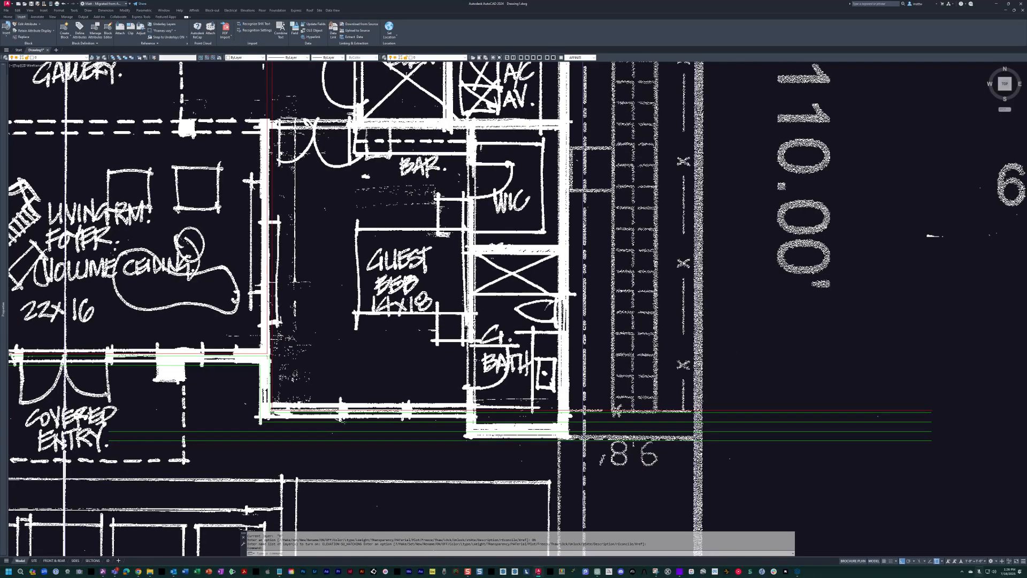
middle_click_drag(533, 424, 565, 418)
scroll(607, 326, "down", 6)
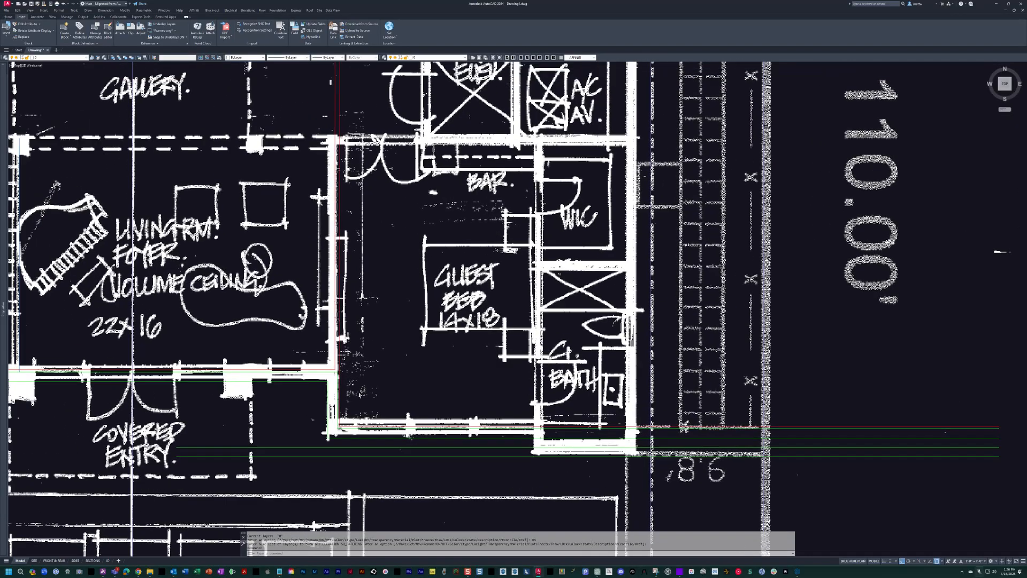
scroll(561, 221, "up", 6)
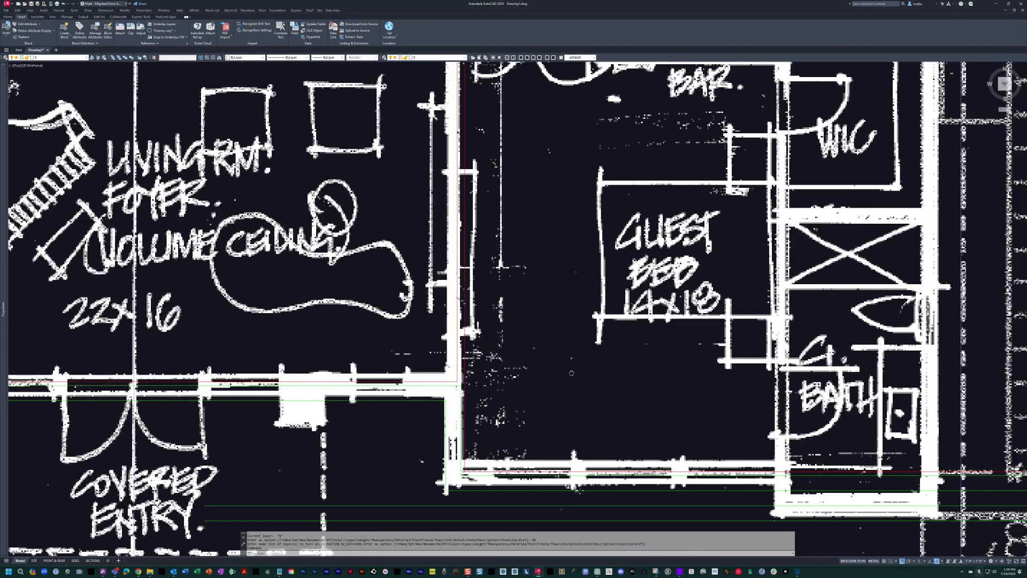
middle_click_drag(571, 373, 457, 389)
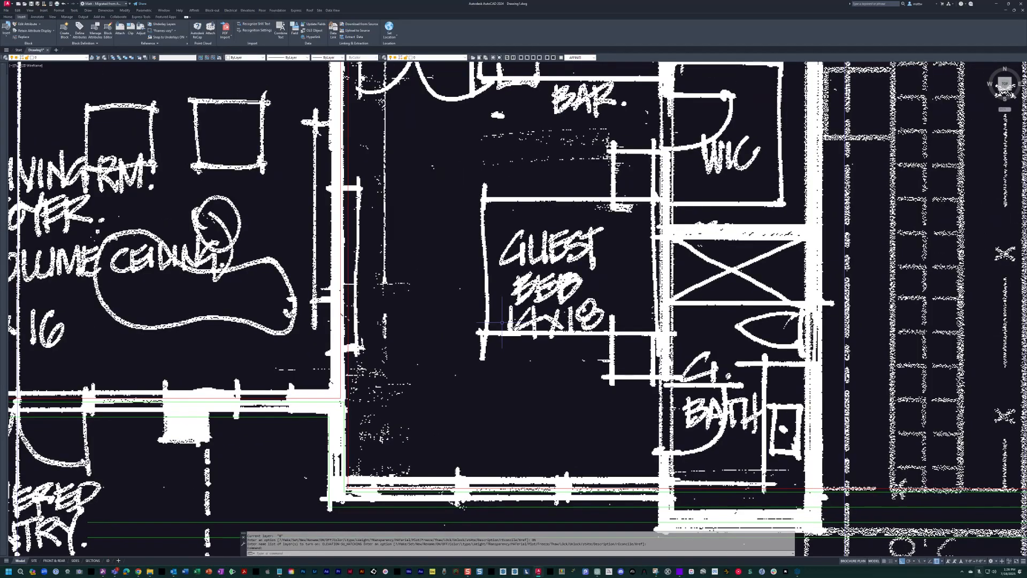
middle_click_drag(498, 321, 517, 317)
key("Escape")
key("Escape")
key("Escape")
type("oi4")
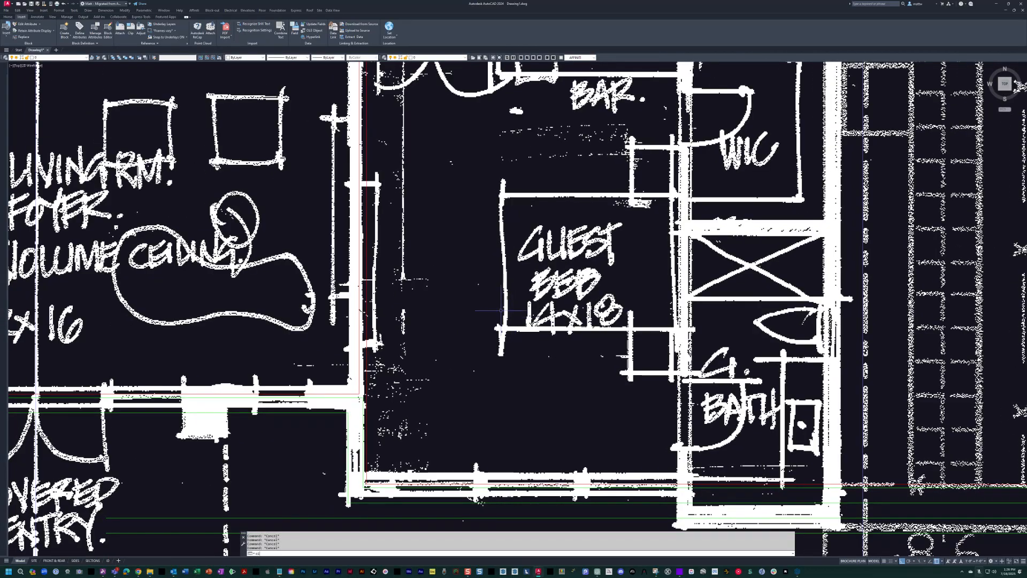
key("Escape")
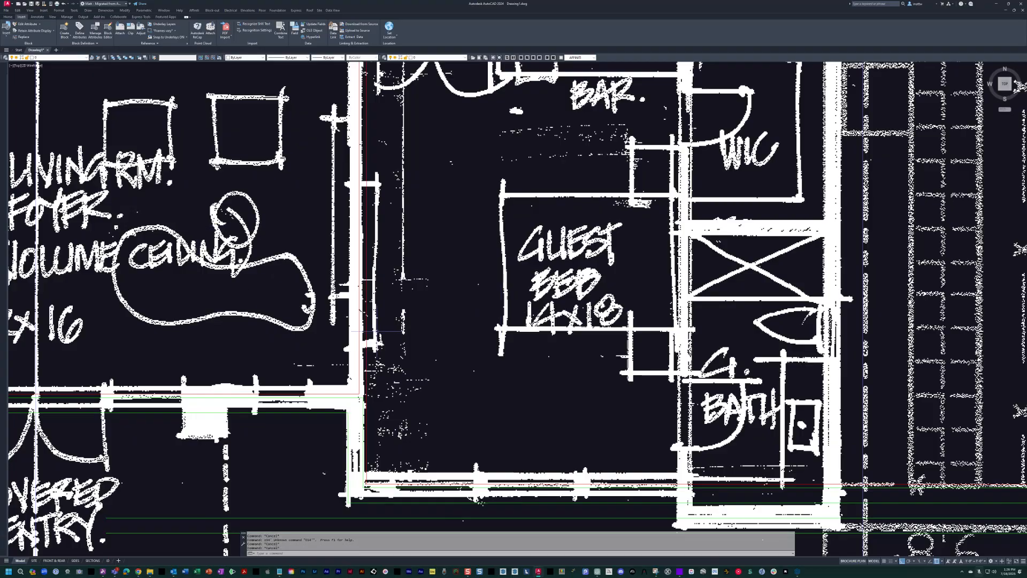
Make the interior wall layer current and offset the guest bedroom's left wall line 14 feet toward the guest bath.
type("wi")
key("Return")
type("o")
key("Return")
type("14")
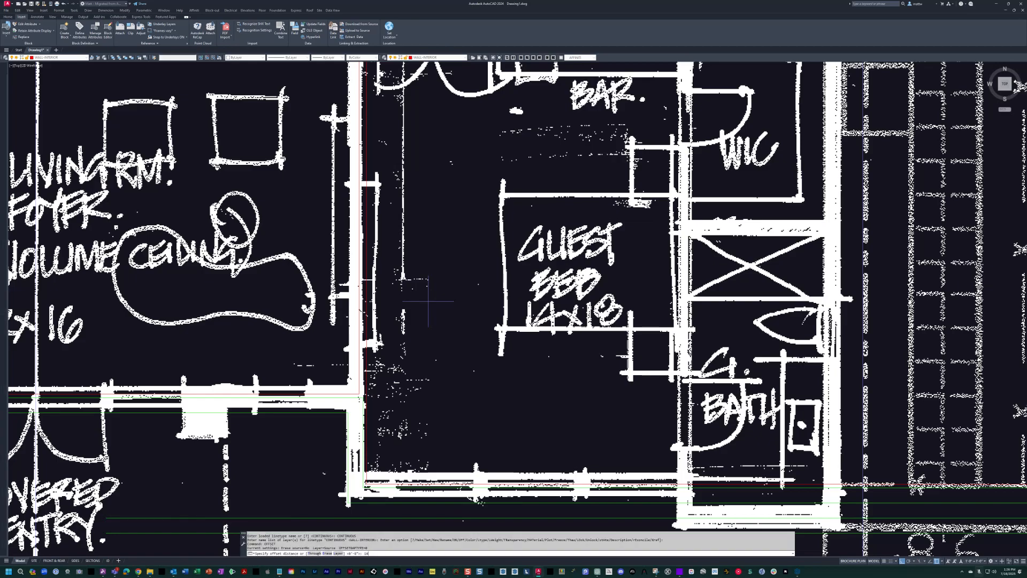
key("Return")
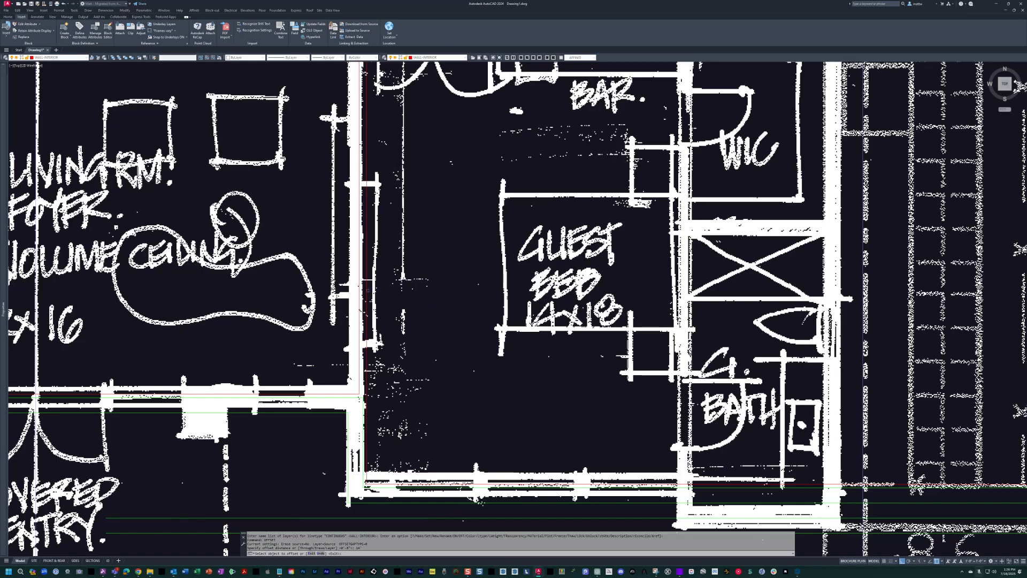
left_click(366, 292)
left_click(418, 289)
Offset the new wall line between guest bedroom and guest bath 4 inches toward the bath.
key("space")
key("space")
type("4")
key("space")
left_click(684, 274)
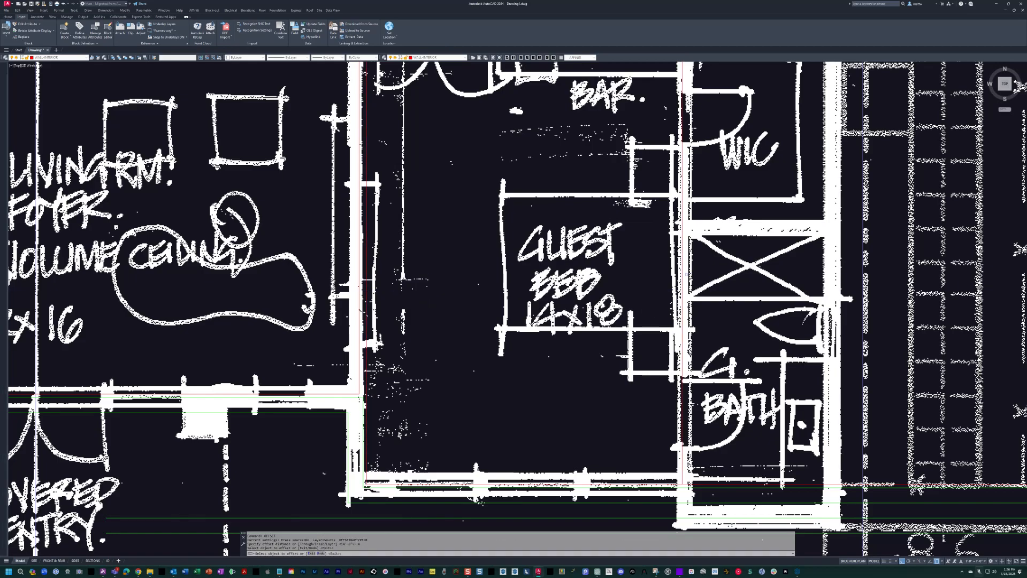
left_click(694, 276)
middle_click_drag(694, 276, 619, 277)
key("Escape")
left_click(623, 281)
left_click(688, 337)
key("Escape")
Measure the guest bath's width from its left wall line to the sketched exterior wall.
middle_click_drag(692, 343, 578, 382)
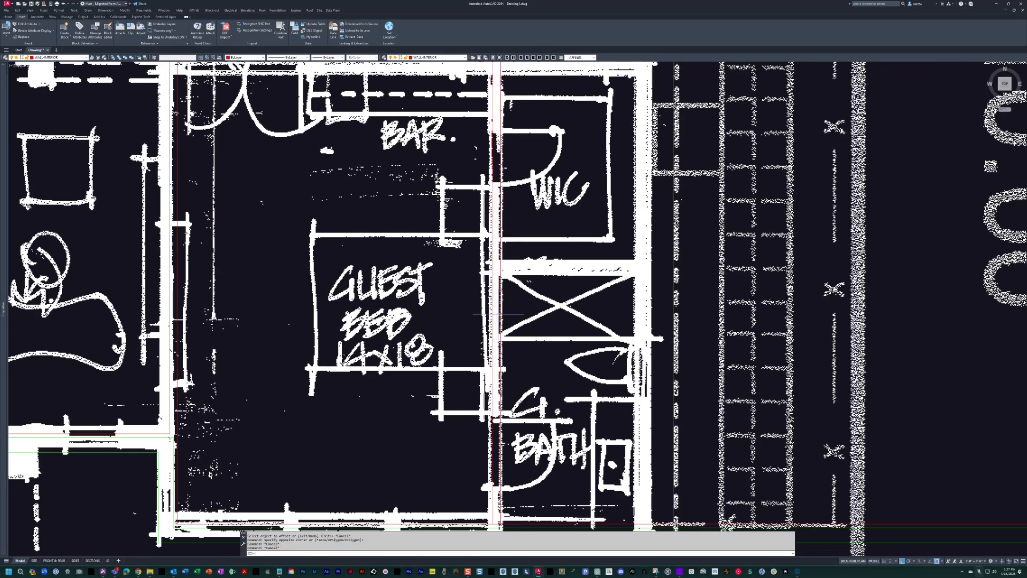
type("nea")
key("space")
left_click(501, 281)
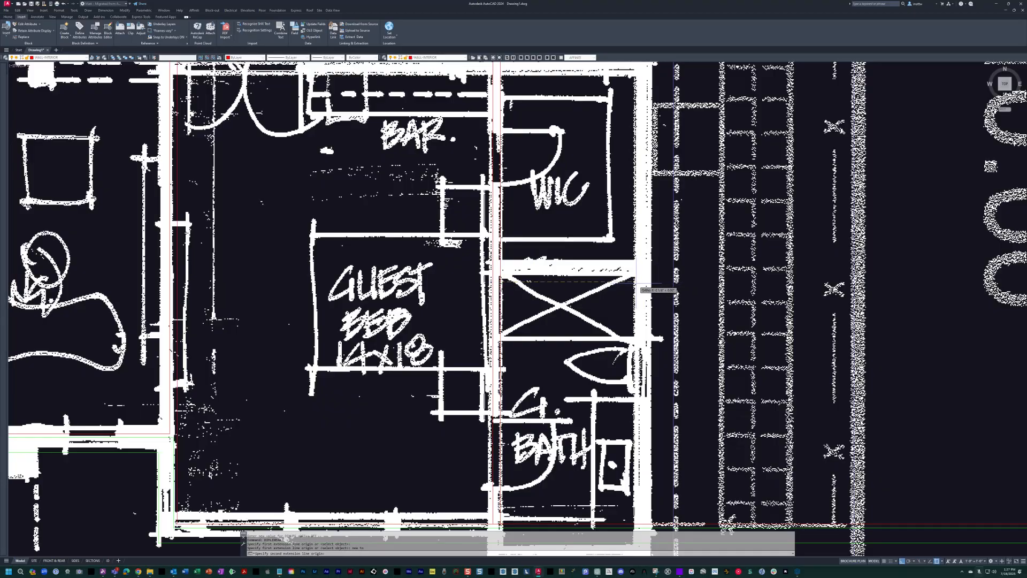
key("Escape")
middle_click_drag(644, 286, 589, 292)
type("c")
key("space")
left_click(471, 341)
left_click(364, 291)
key("space")
left_click(291, 275)
key("Escape")
Offset the guest bath's left wall line 72 inches to the right, adding 2-inch and 8-inch offsets beyond it for the exterior wall.
type("o")
key("space")
type("72")
key("space")
key("space")
key("space")
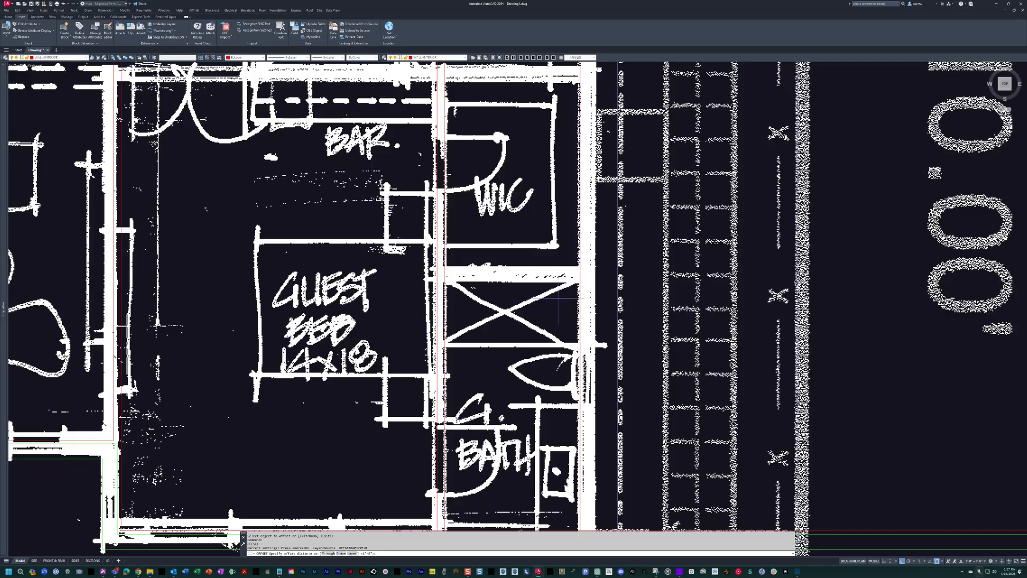
Hide the scanned sketch and match the guest bath's two outermost right wall lines to the exterior wall line's properties.
key("space")
key("space")
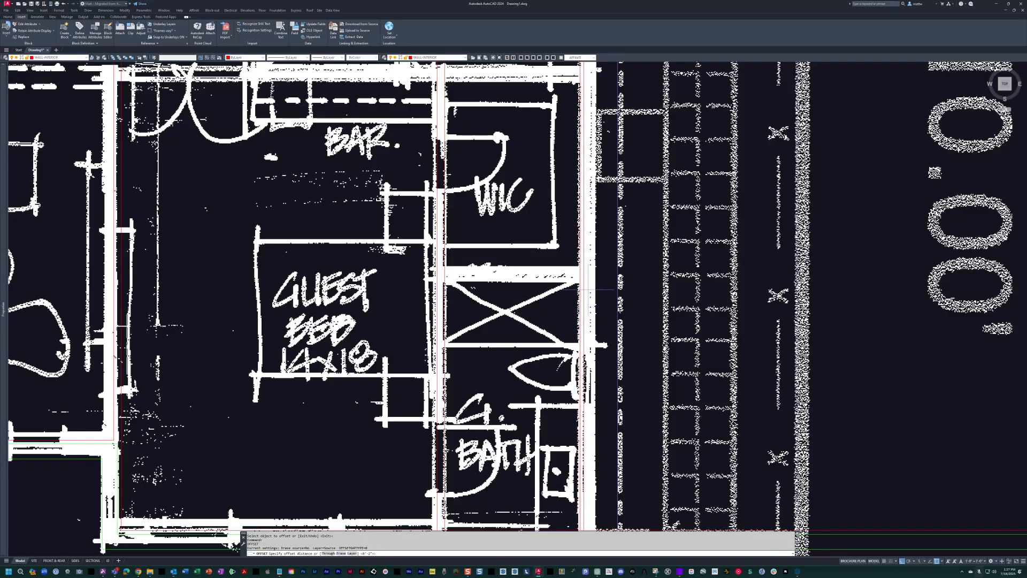
mouse_move(595, 304)
middle_mouse_down()
mouse_move(599, 214)
mouse_move(565, 145)
middle_mouse_up()
key("Escape")
key("Escape")
type("ma")
key("space")
scroll(578, 398, "up", 2)
left_click(608, 304)
left_click(659, 208)
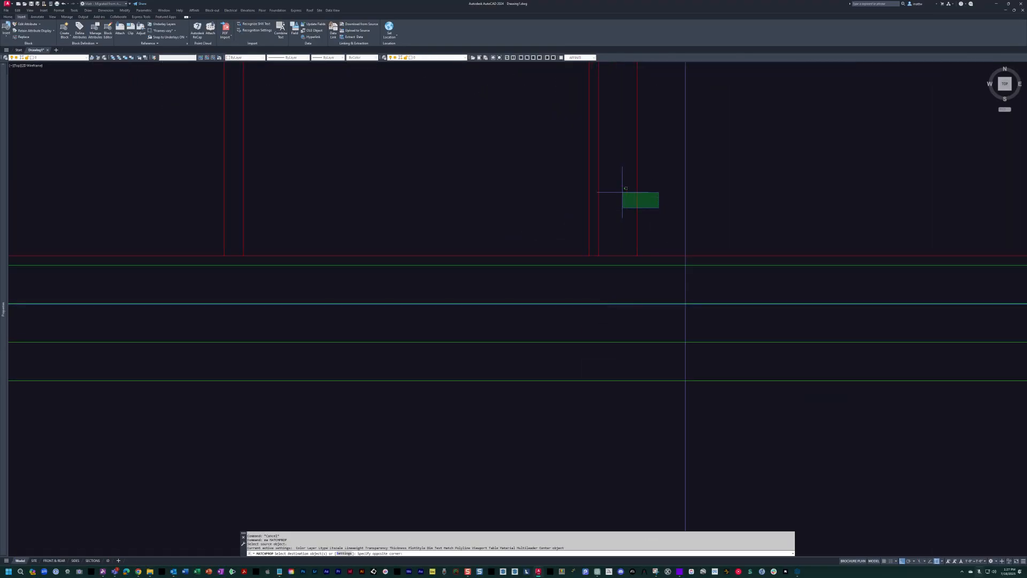
left_click(593, 175)
scroll(596, 192, "down", 2)
middle_click_drag(597, 201, 595, 226)
middle_click_drag(566, 262, 577, 285)
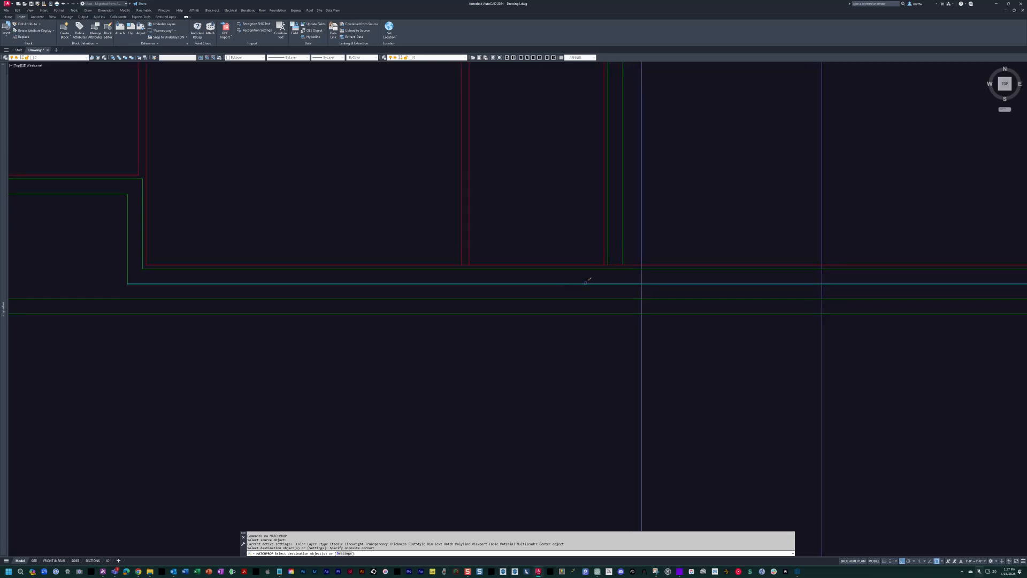
key("Escape")
Fillet the guest bath's two right exterior wall lines with the two lowest front exterior wall lines.
type("f")
key("space")
key("Escape")
key("space")
left_click(588, 300)
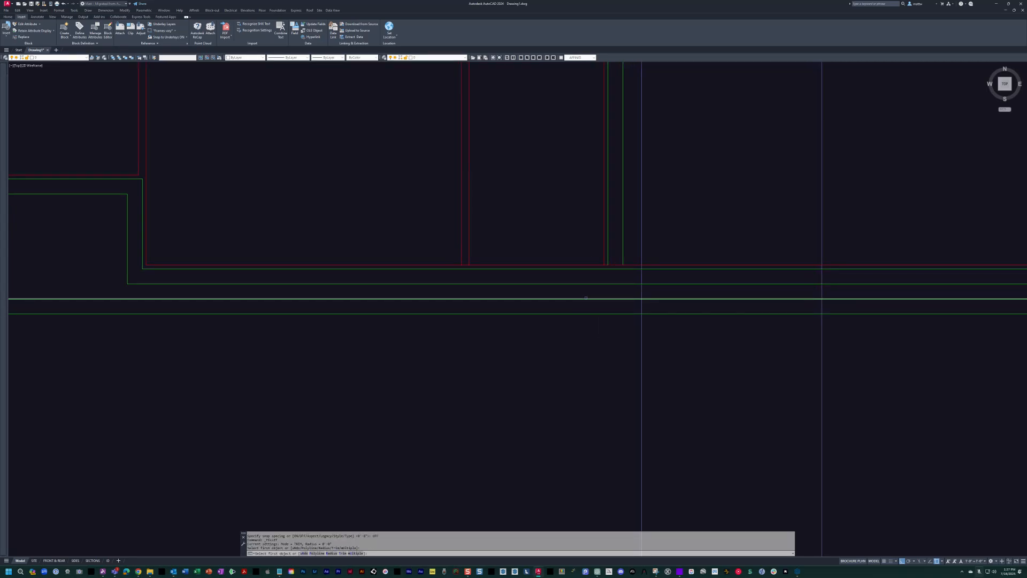
left_click(607, 249)
key("space")
left_click(622, 255)
left_click(596, 314)
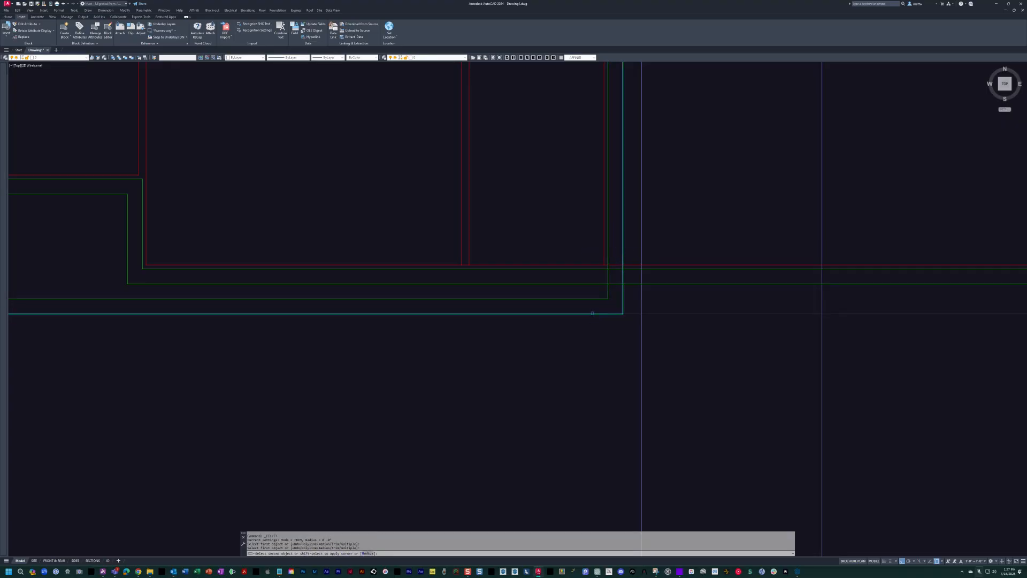
middle_click_drag(592, 312, 693, 330)
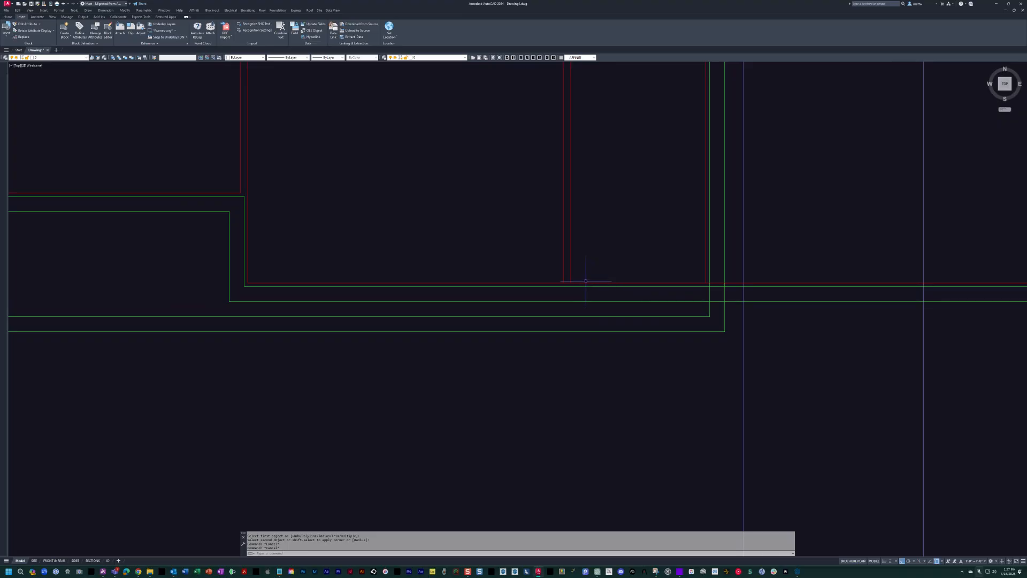
Turn the scanned sketch on to compare the guest bath's front corner, and turn it off again.
type("on")
key("space")
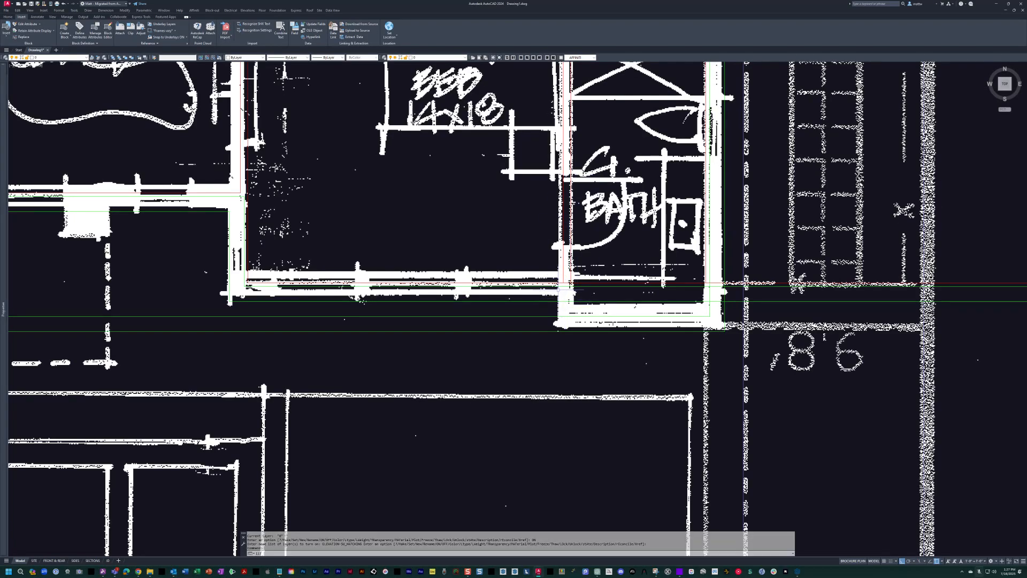
type("off")
key("space")
key("Escape")
key("Escape")
Stretch the lower end of the guest bath's left interior wall line past the front exterior wall lines.
scroll(569, 285, "up", 4)
middle_click_drag(569, 286, 566, 271)
left_click(570, 257)
left_click(569, 262)
left_click(569, 447)
key("Escape")
key("Escape")
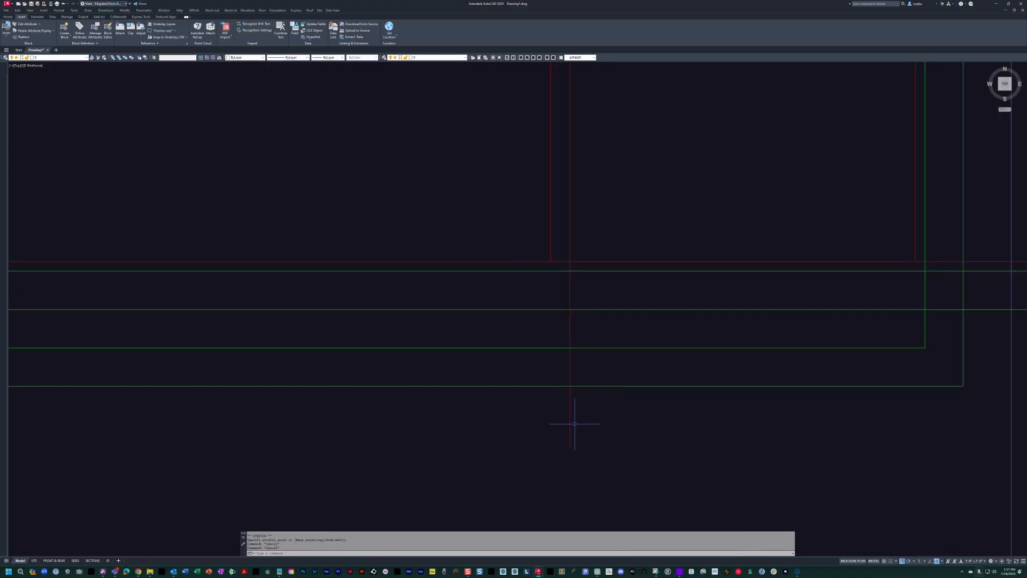
Offset the guest bath's stretched wall line 2 inches toward the bedroom, and offset that copy another 8 inches.
type("o")
key("space")
left_click(569, 336)
left_click(503, 325)
key("space")
key("space")
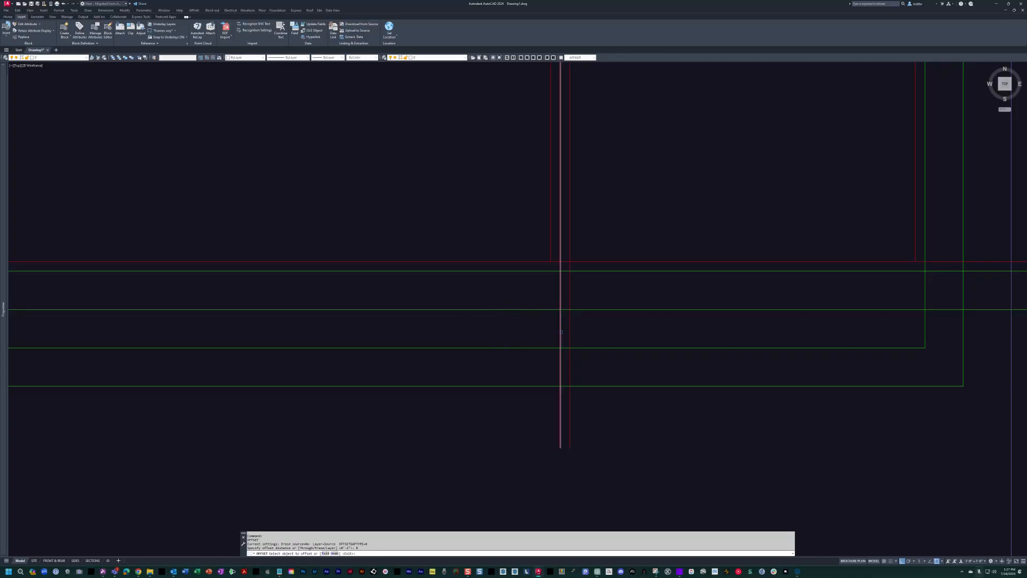
left_click(561, 332)
left_click(505, 330)
key("Escape")
Offset the guest bath's inner front exterior line 2 inches inward and match it to the interior wall line's properties.
type("o")
key("space")
left_click(611, 348)
left_click(604, 321)
key("Escape")
type("ma")
key("space")
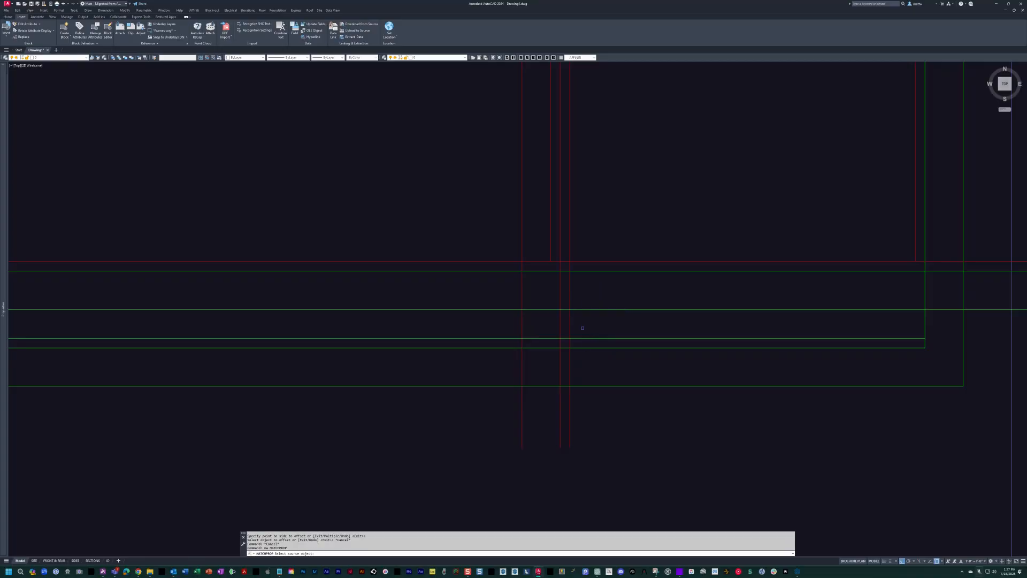
left_click(570, 331)
left_click(599, 338)
key("Escape")
Fillet the guest bath's front interior wall line with the interior wall lines at both ends.
type("f")
key("space")
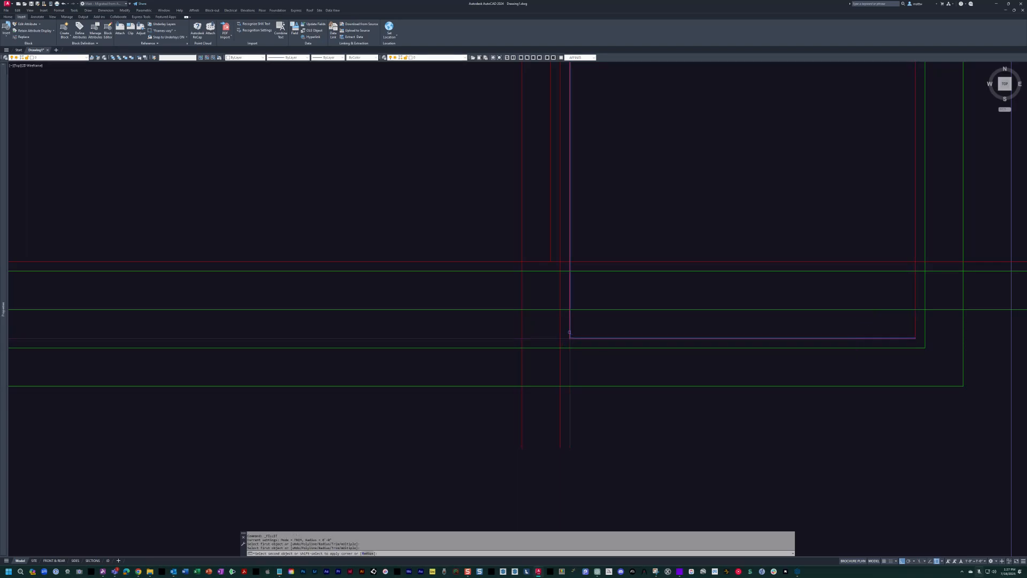
left_click(569, 331)
key("space")
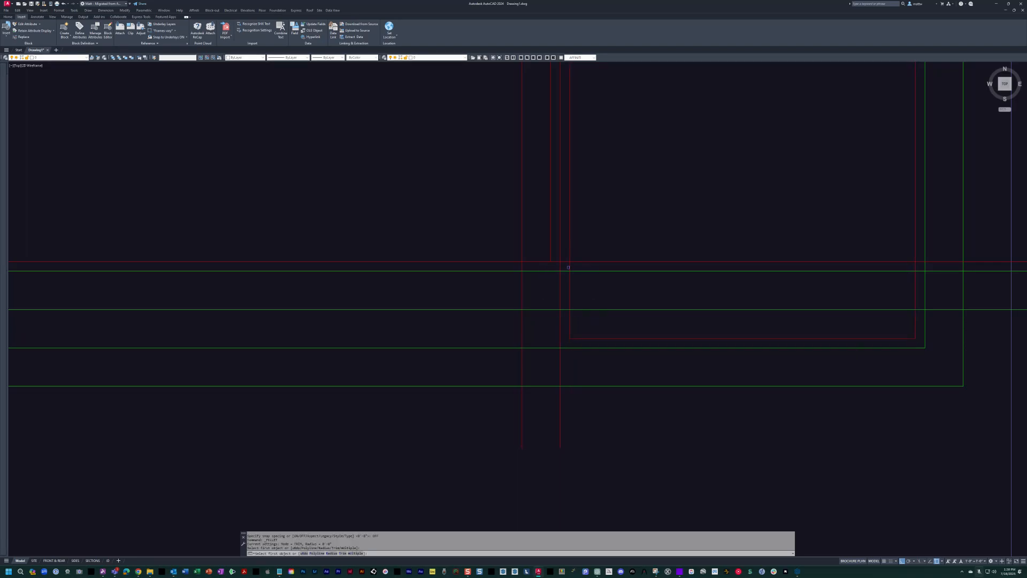
key("Escape")
Match the two offset lines beside the guest bath's left wall to the exterior wall line's properties.
type("ma")
key("space")
left_click(575, 381)
left_click(576, 385)
left_click(582, 379)
left_click(514, 369)
key("space")
Fillet the guest bath's two front exterior wall lines with its two left exterior wall lines.
type("f")
key("space")
left_click(575, 348)
left_click(560, 336)
key("space")
left_click(522, 367)
left_click(536, 384)
Fillet the guest bedroom's two front exterior wall lines with the guest bath's left exterior wall lines.
key("space")
left_click(513, 309)
left_click(522, 316)
key("space")
left_click(548, 272)
left_click(560, 282)
key("Escape")
Fillet the guest bedroom's front interior wall line with its right interior wall line.
middle_click_drag(576, 245, 572, 260)
left_click(576, 186)
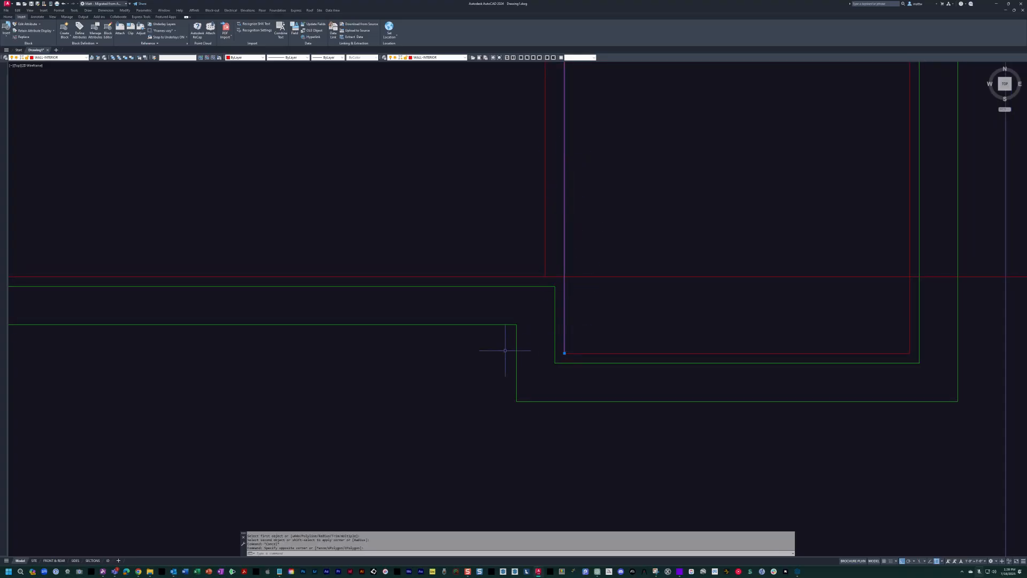
scroll(545, 235, "up", 4)
key("Escape")
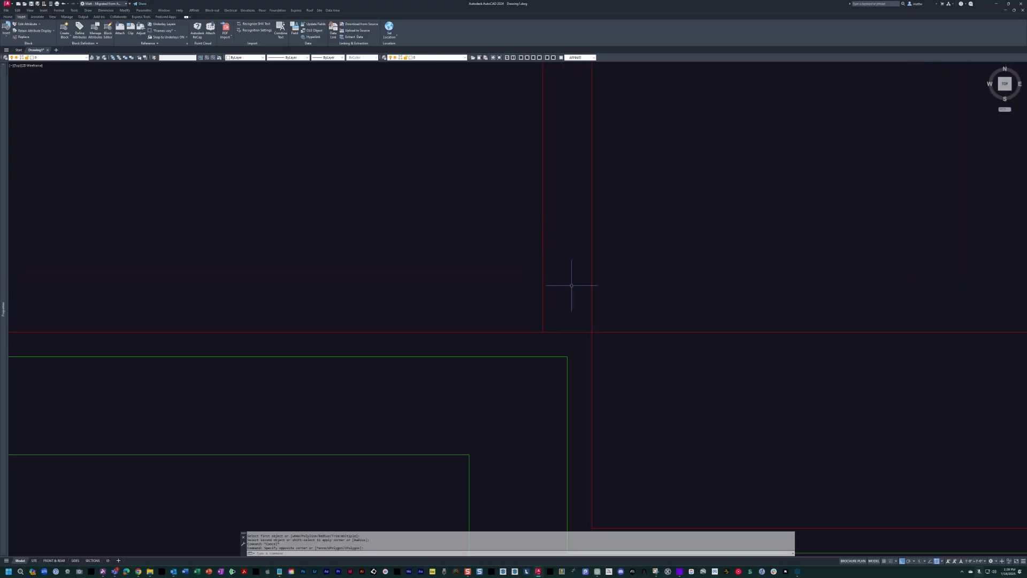
middle_click_drag(587, 309, 614, 275)
key("Escape")
key("Escape")
type("f")
key("space")
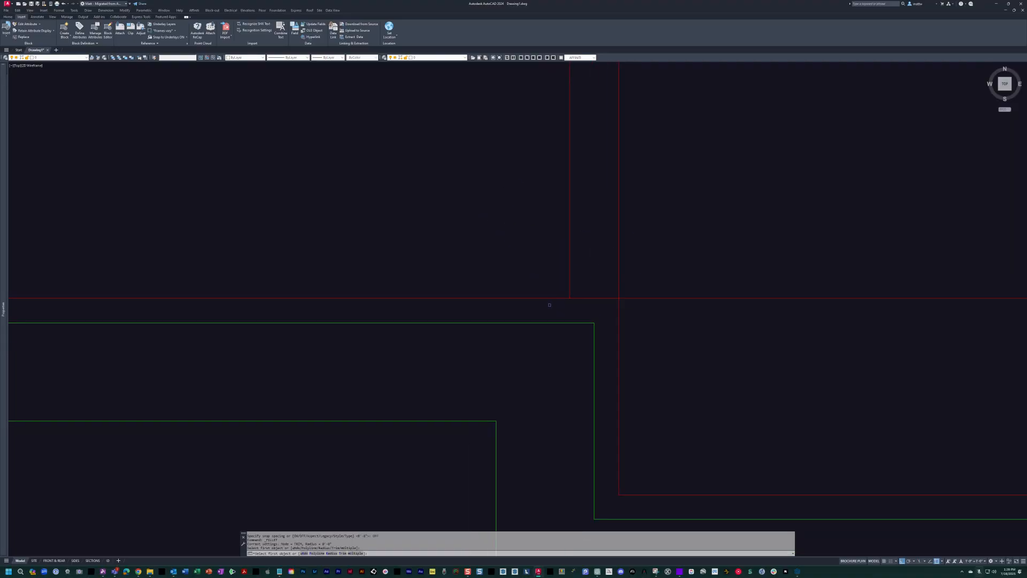
left_click(568, 284)
middle_click_drag(618, 315, 556, 246)
key("Escape")
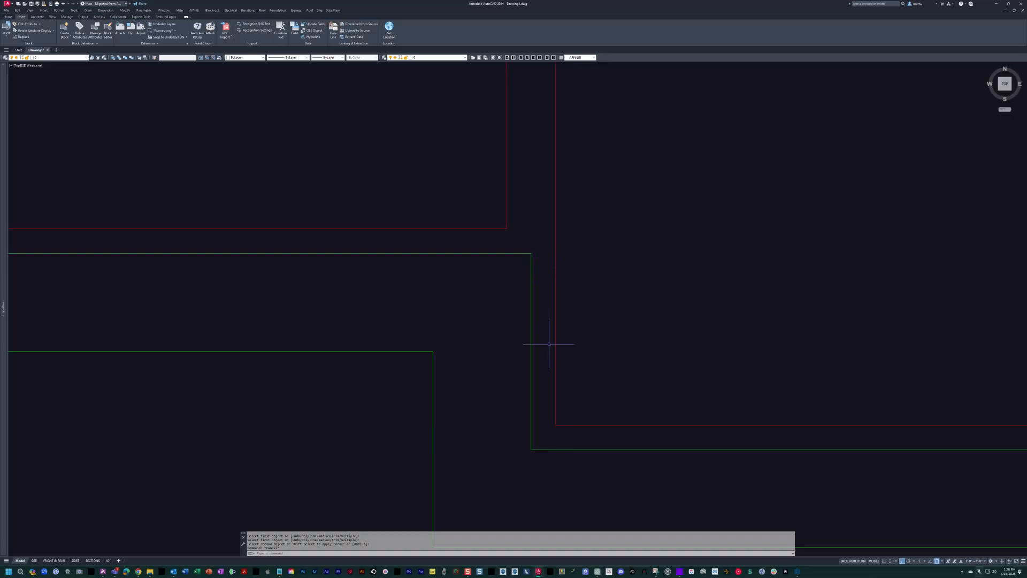
scroll(551, 425, "down", 3)
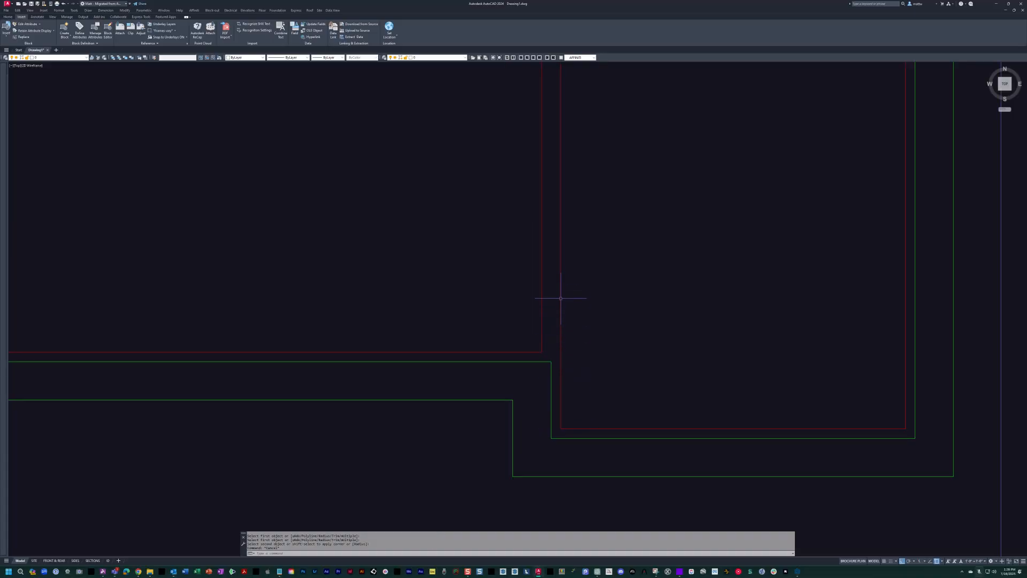
key("Escape")
scroll(566, 305, "down", 2)
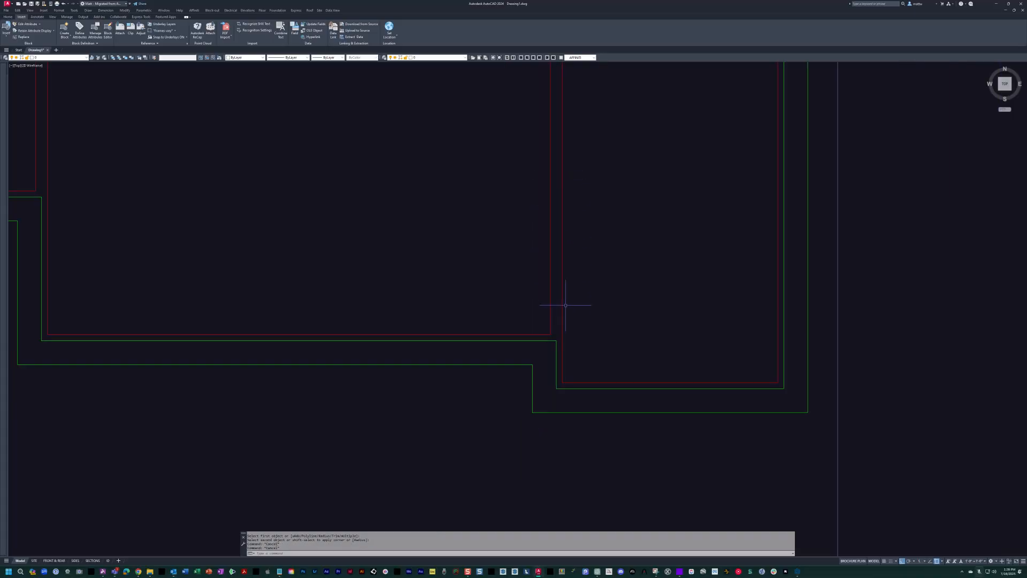
Turn the hidden layers back on so the scanned sketch shows behind the traced walls.
key("Escape")
scroll(592, 459, "down", 6)
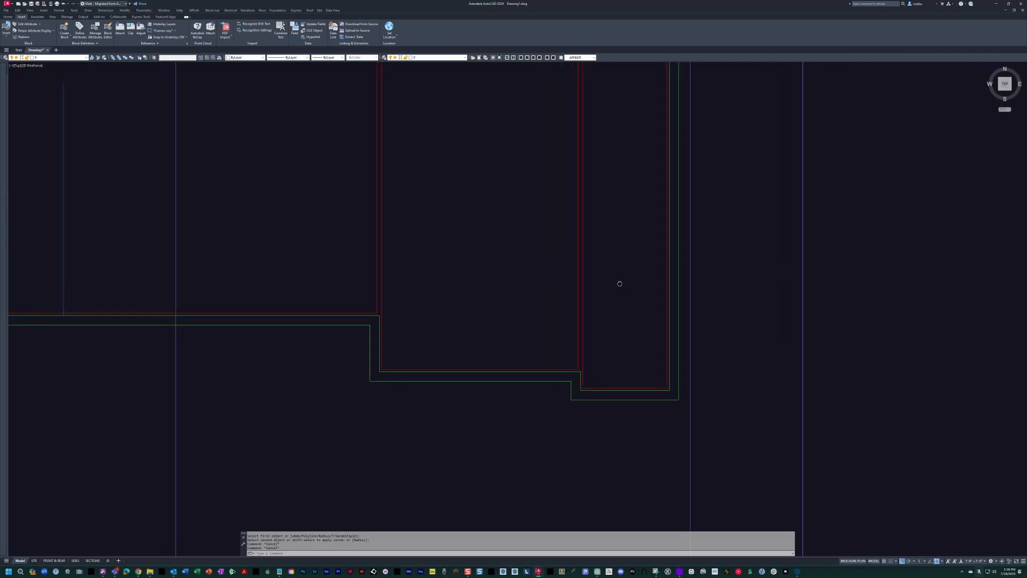
key("Escape")
middle_click_drag(394, 361, 428, 368)
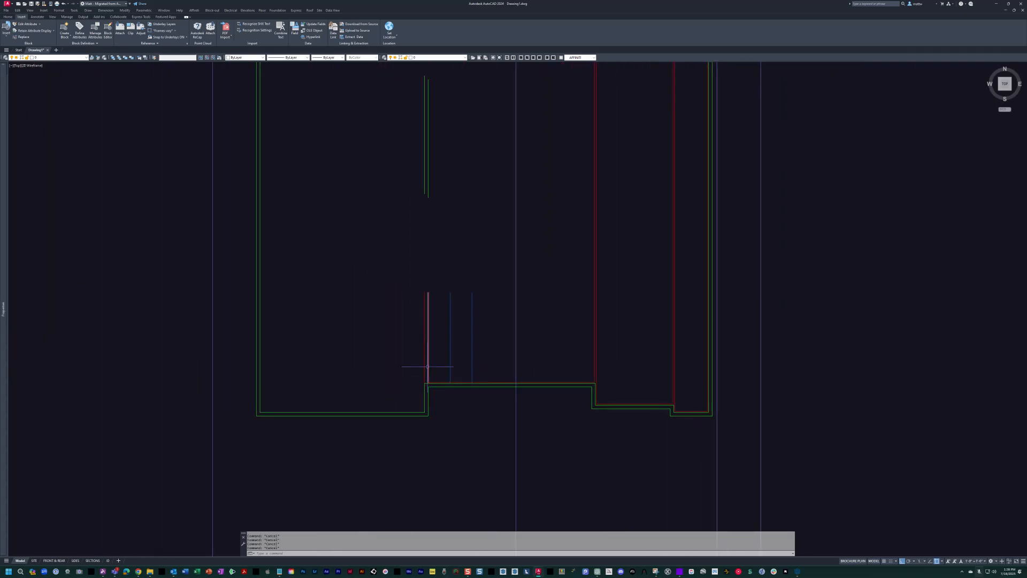
mouse_move(529, 334)
middle_mouse_down()
mouse_move(474, 356)
mouse_move(437, 327)
middle_mouse_up()
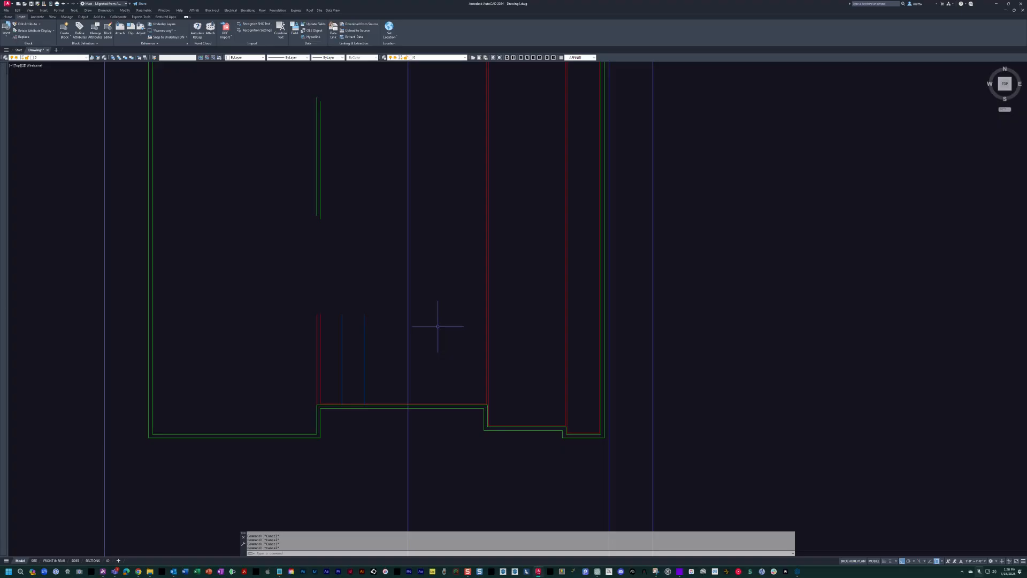
middle_click_drag(369, 244, 394, 323)
mouse_move(552, 353)
middle_mouse_down()
mouse_move(424, 401)
mouse_move(507, 341)
mouse_move(517, 307)
mouse_move(510, 201)
middle_mouse_up()
scroll(499, 309, "down", 3)
type("on")
key("space")
scroll(519, 339, "up", 6)
scroll(512, 335, "up", 3)
key("Escape")
key("Escape")
key("Escape")
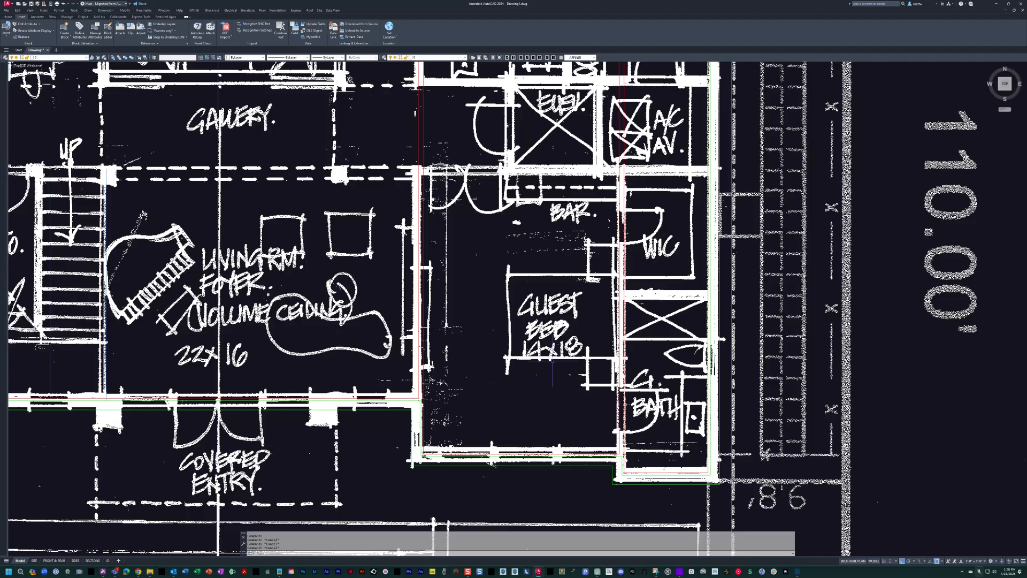
Measure the guest bedroom's width between its side walls near the double door with a linear dimension.
type("dli")
key("space")
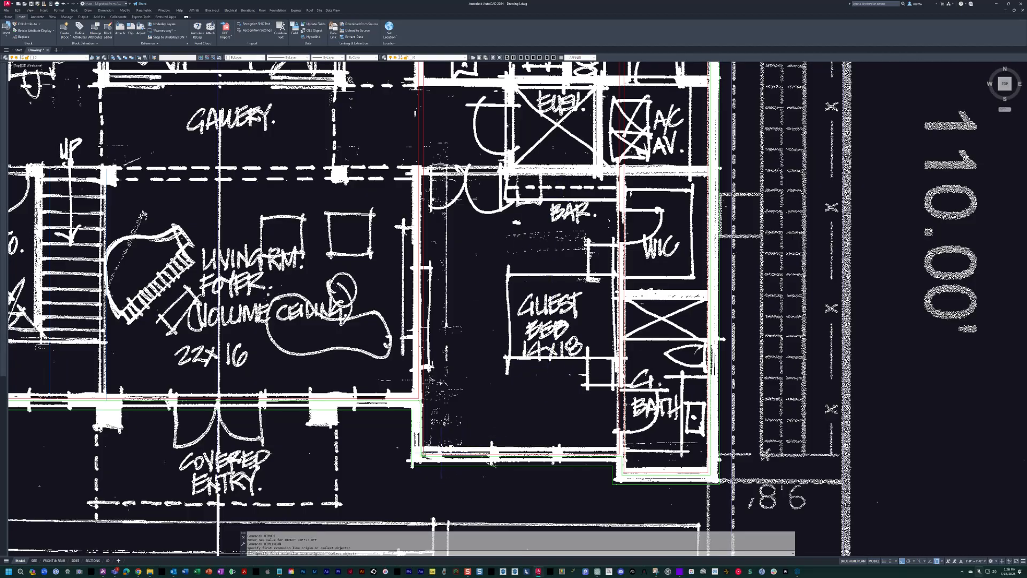
scroll(436, 149, "up", 4)
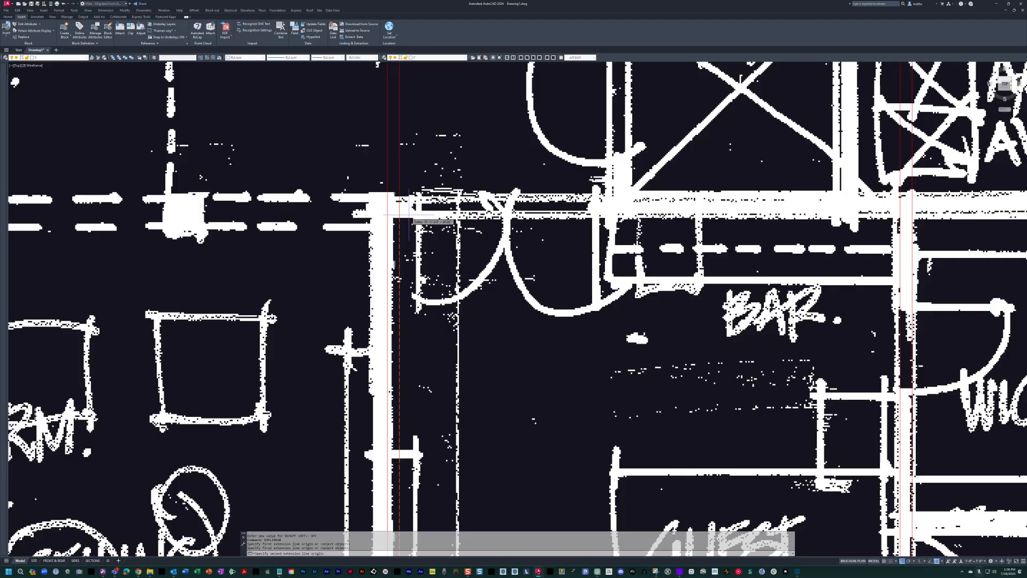
left_click(408, 214)
left_click(538, 323)
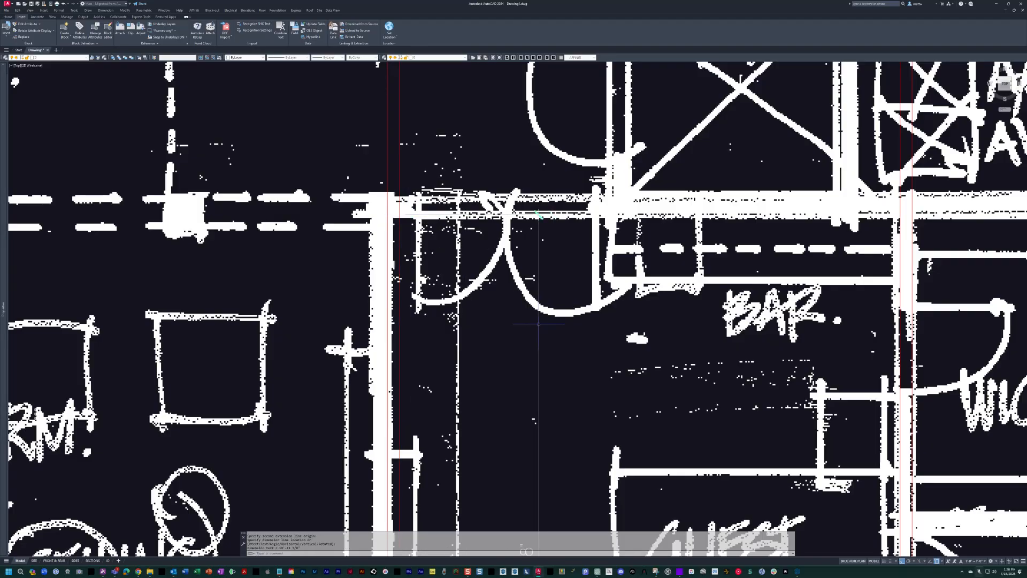
scroll(528, 211, "down", 4)
scroll(534, 353, "up", 4)
scroll(534, 353, "down", 2)
key("Escape")
scroll(534, 354, "down", 3)
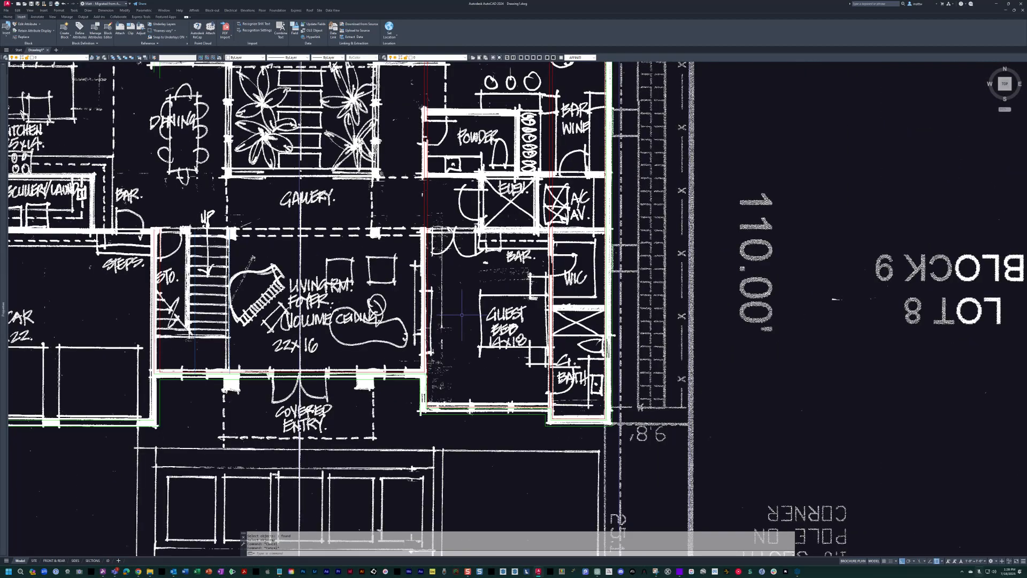
type("o")
key("Return")
type("24")
key("Escape")
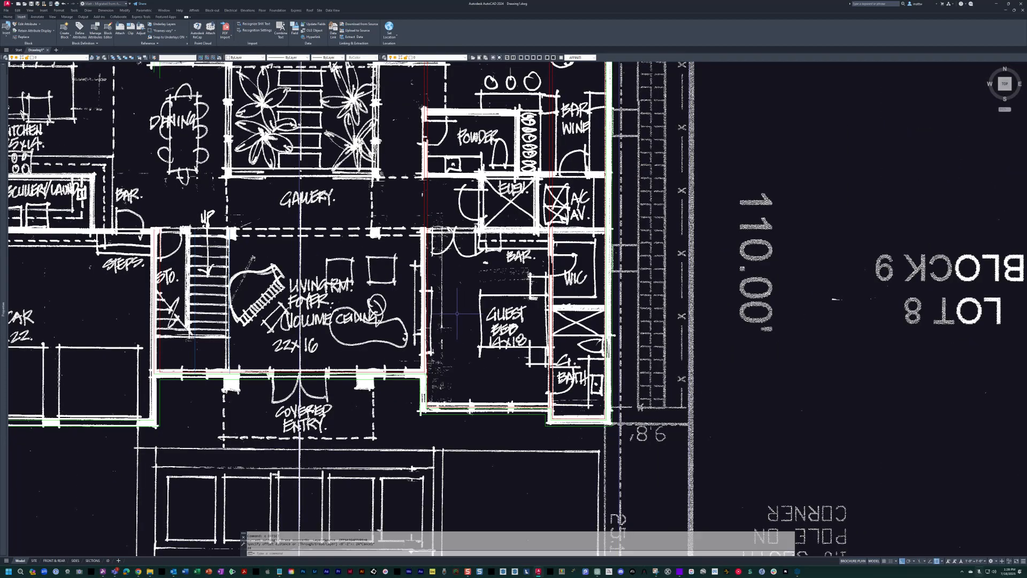
Make the interior wall layer current and offset the guest bedroom's front interior wall line 240 inches toward the gallery.
type("wi")
key("Return")
type("240")
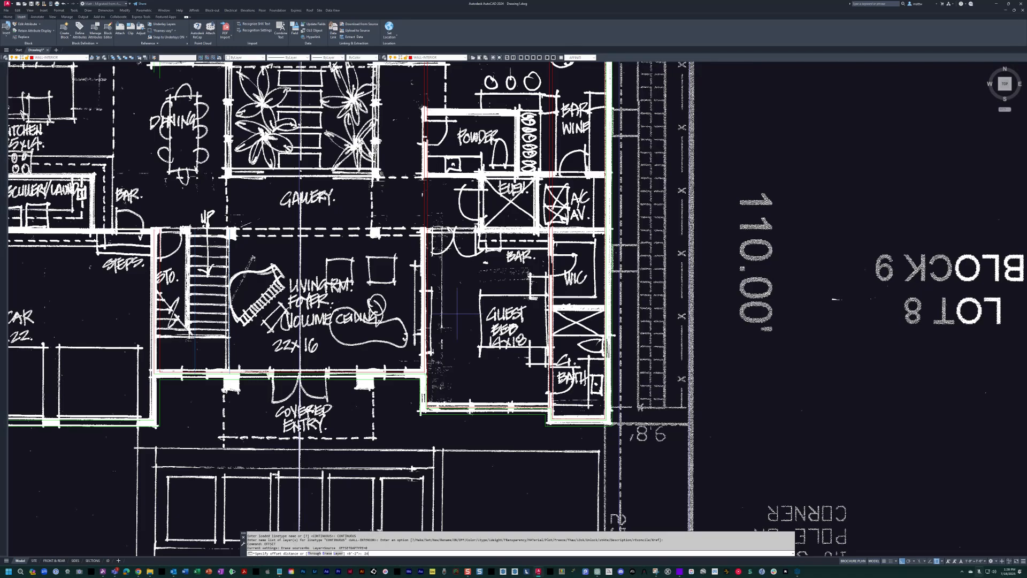
key("Return")
scroll(464, 400, "up", 4)
left_click(470, 423)
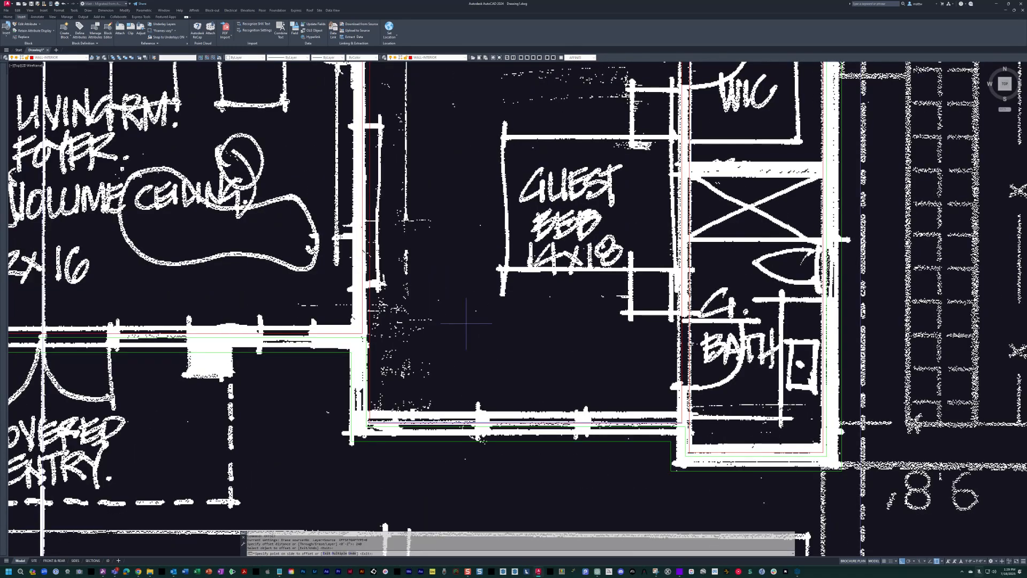
scroll(493, 217, "down", 2)
middle_click_drag(493, 216, 518, 395)
Offset the guest bedroom's back wall line toward the elevator to form the wall's second face.
scroll(497, 236, "up", 4)
left_click(520, 262)
left_click(530, 234)
middle_click_drag(531, 232, 344, 247)
Extend both guest bedroom back wall lines to the inner line of the right exterior wall.
scroll(404, 252, "down", 2)
middle_click_drag(672, 266, 632, 280)
left_click(665, 276)
key("Return")
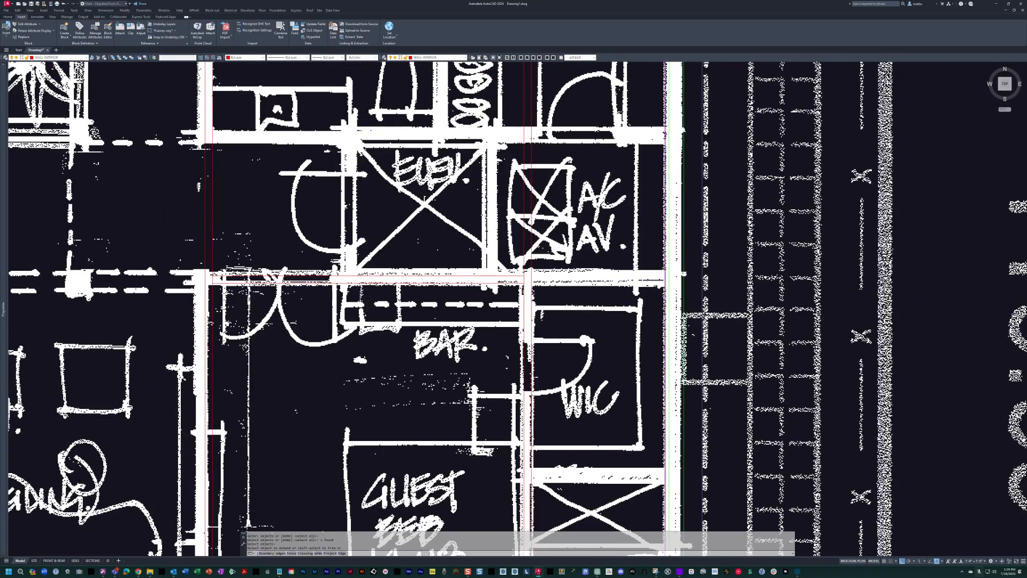
scroll(567, 279, "up", 4)
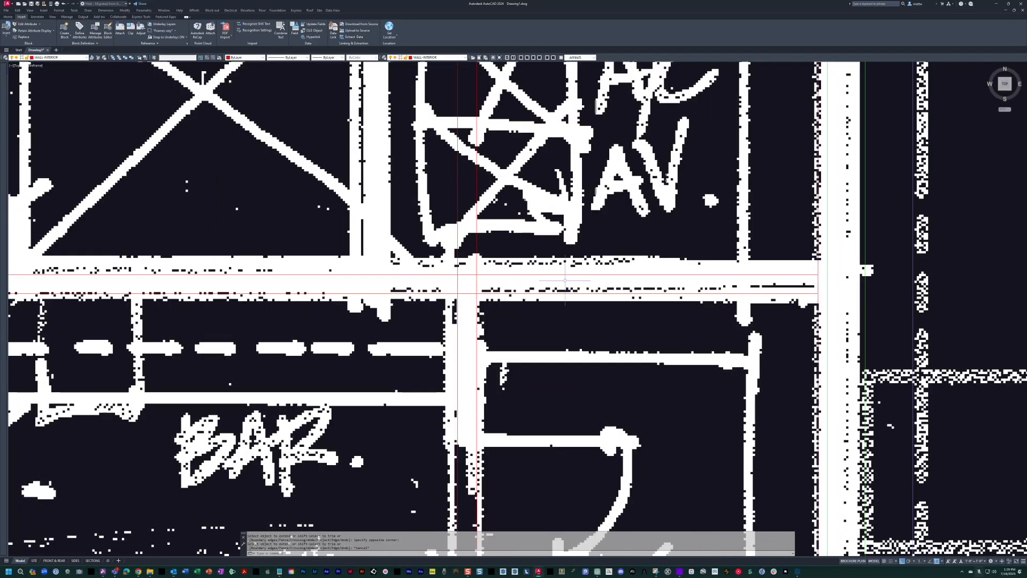
Trim the wall between the guest bedroom and closet where it meets the back wall, forming a clean T junction.
middle_click_drag(470, 308, 517, 297)
scroll(517, 297, "up", 4)
key("Escape")
type("tr")
key("Return")
left_click(569, 325)
left_click(444, 255)
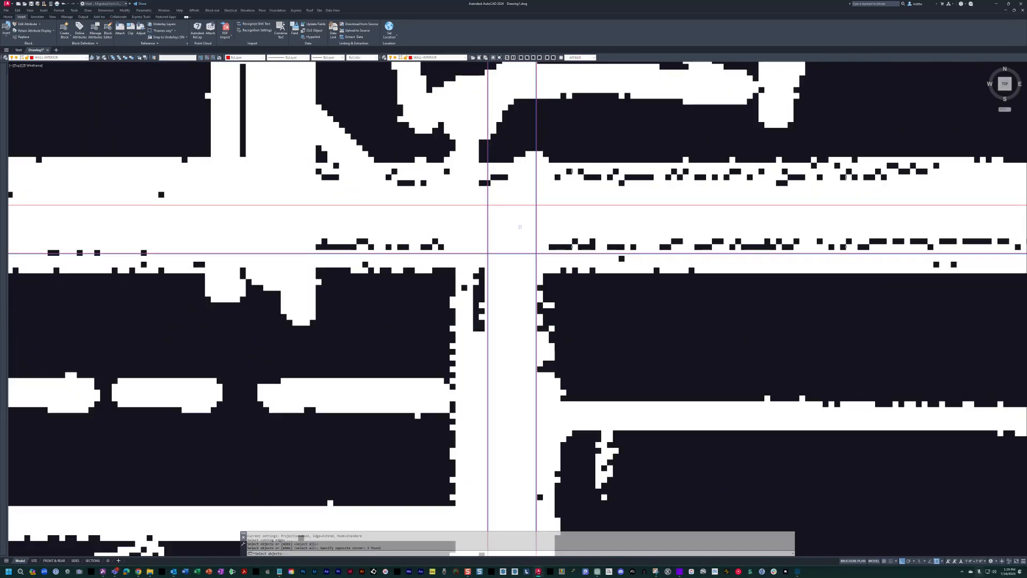
left_click(511, 274)
scroll(525, 257, "down", 4)
middle_click_drag(529, 267, 544, 209)
Fillet the guest bedroom's two left wall lines with its two back wall lines.
scroll(551, 220, "down", 2)
scroll(418, 204, "up", 3)
scroll(419, 204, "up", 2)
key("Escape")
type("f")
key("Return")
left_click(475, 330)
left_click(481, 225)
scroll(481, 227, "down", 5)
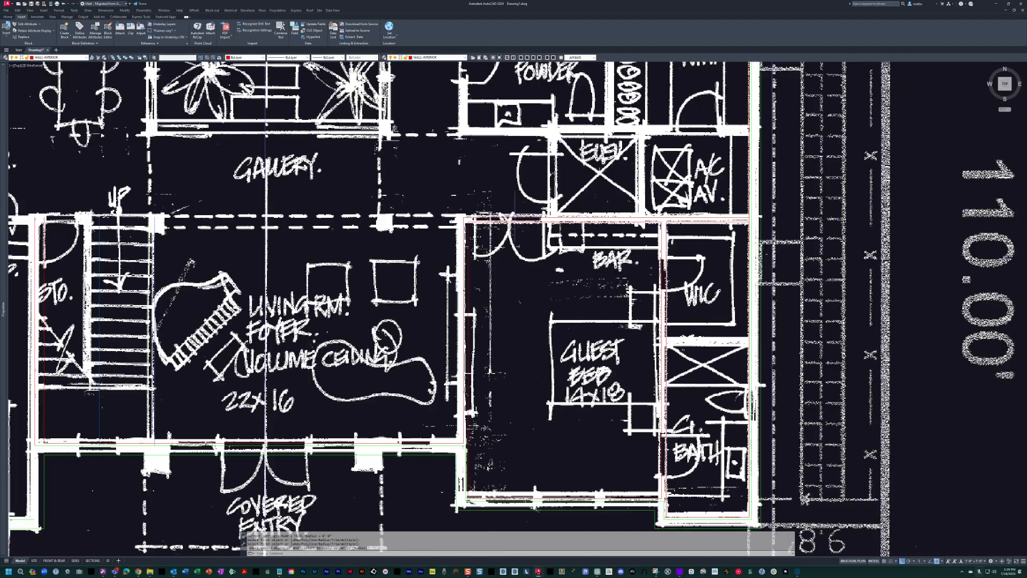
scroll(505, 227, "up", 3)
middle_click_drag(446, 250, 489, 331)
scroll(513, 325, "down", 3)
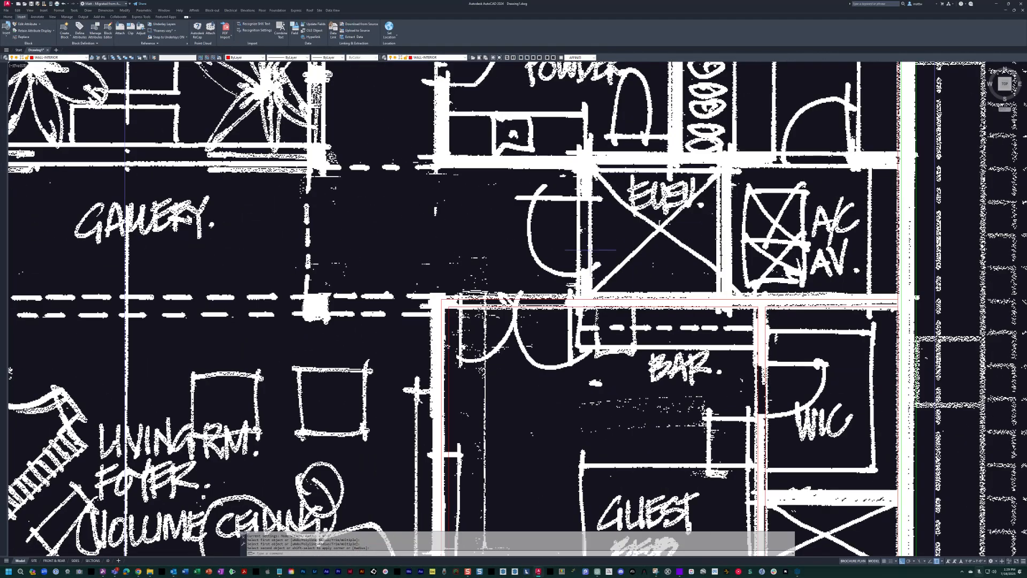
scroll(566, 279, "up", 1)
key("Escape")
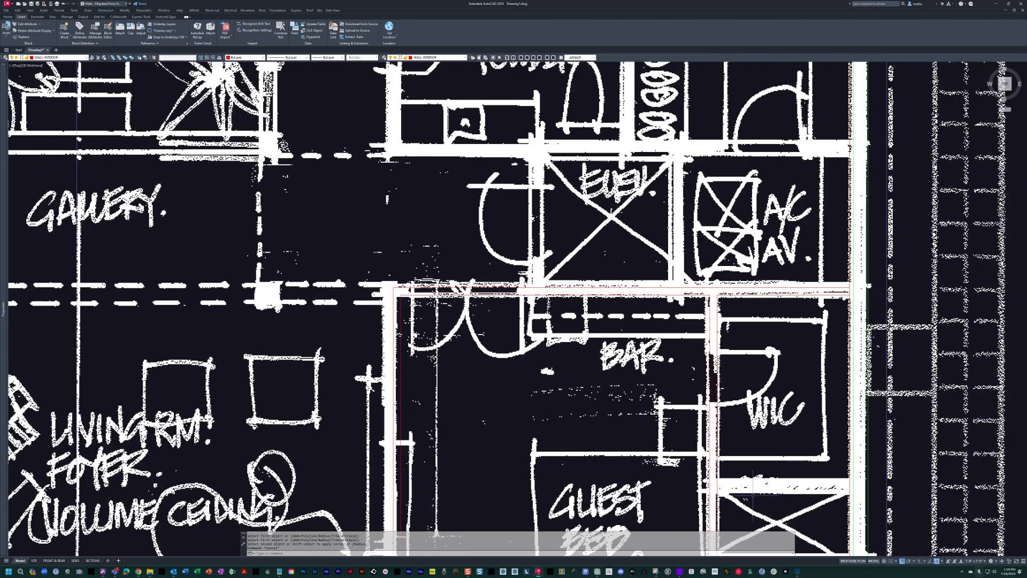
Insert an interior double door block just above the guest bedroom's entry, swinging toward the bedroom.
scroll(375, 312, "up", 2)
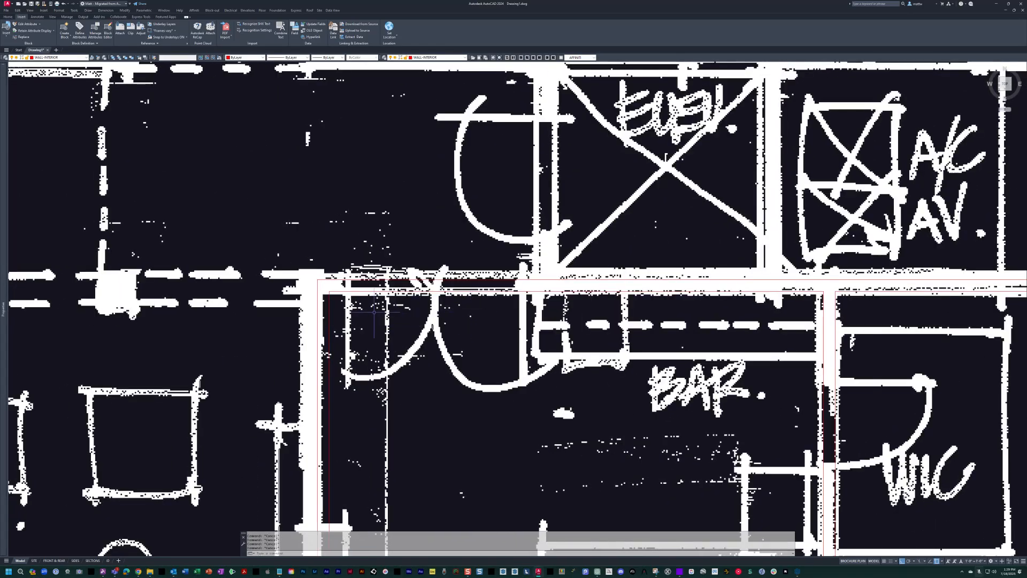
middle_click_drag(506, 348, 548, 351)
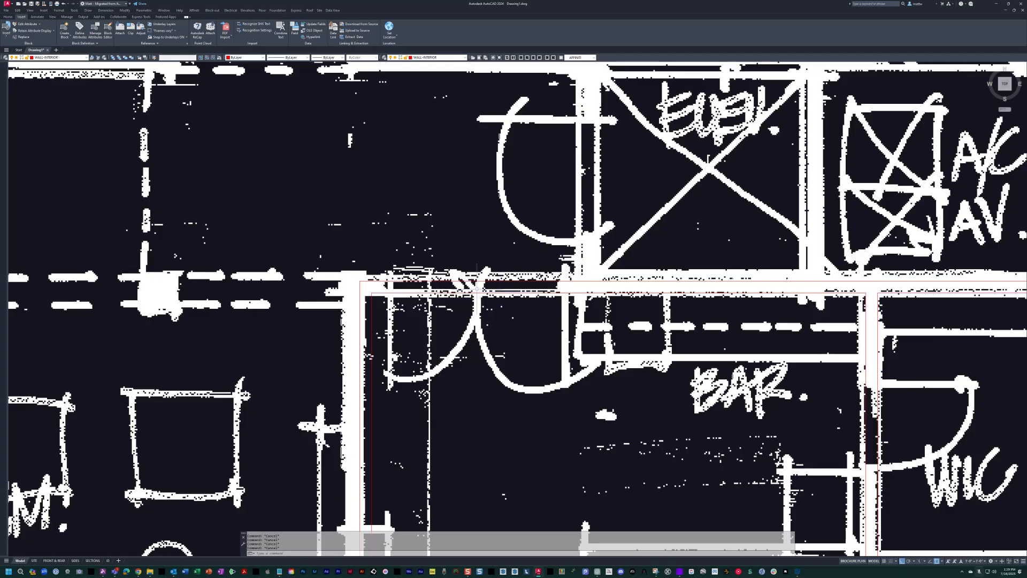
middle_click_drag(478, 283, 524, 285)
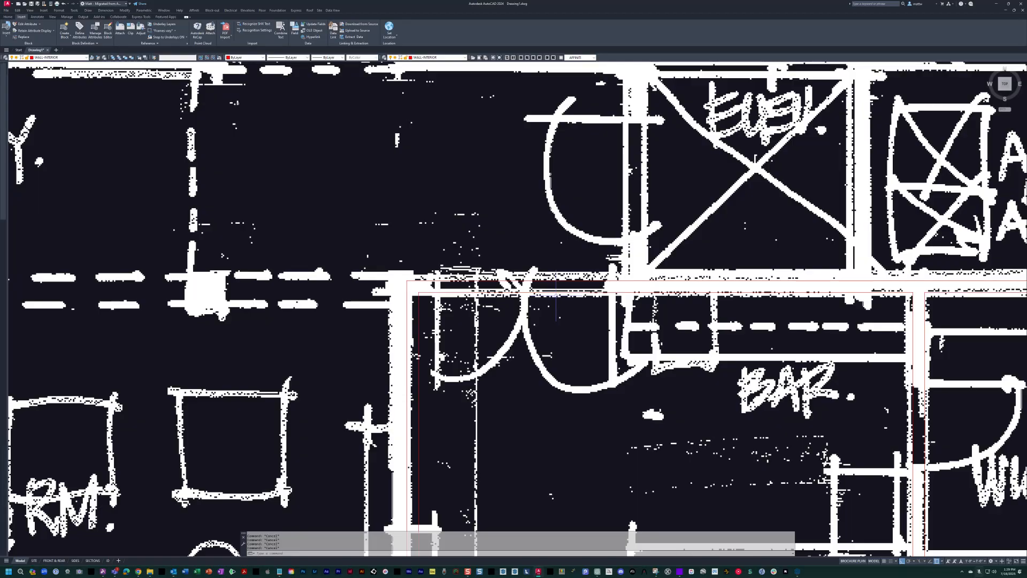
middle_click_drag(556, 293, 600, 295)
middle_click_drag(536, 280, 519, 296)
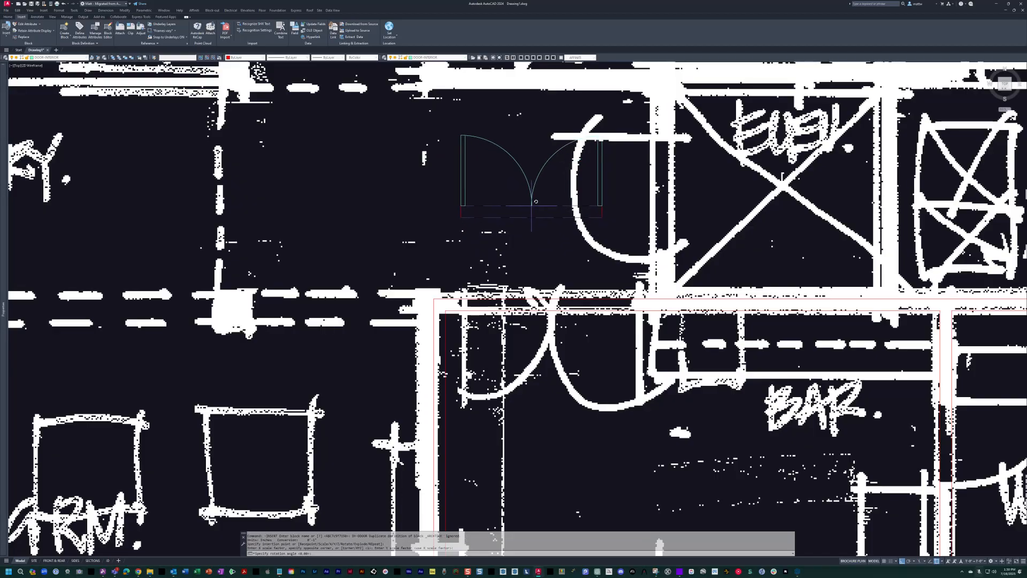
left_click(531, 206)
Set the double door block's size to (2) 2'-6".
left_click(465, 181)
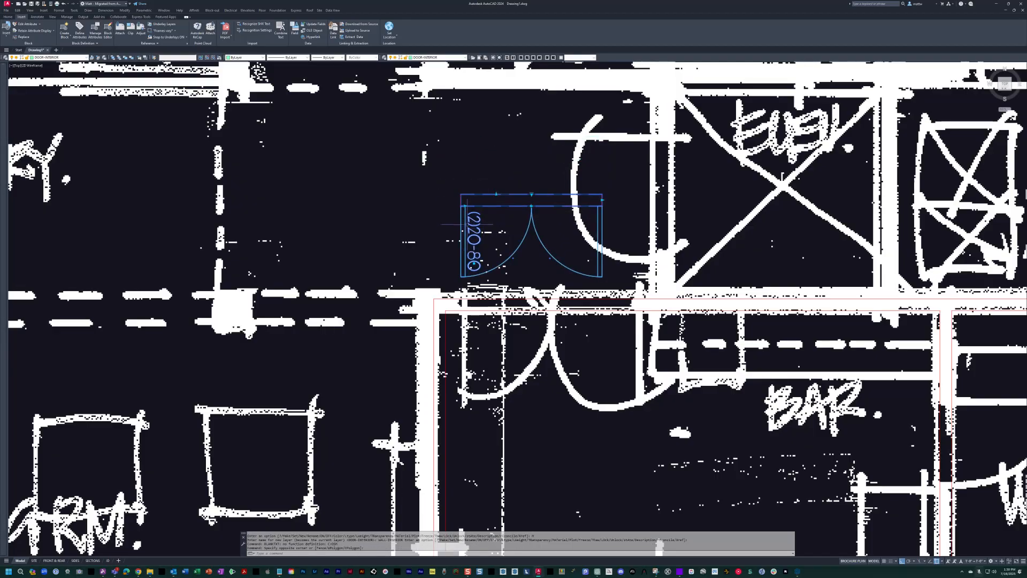
left_click(531, 194)
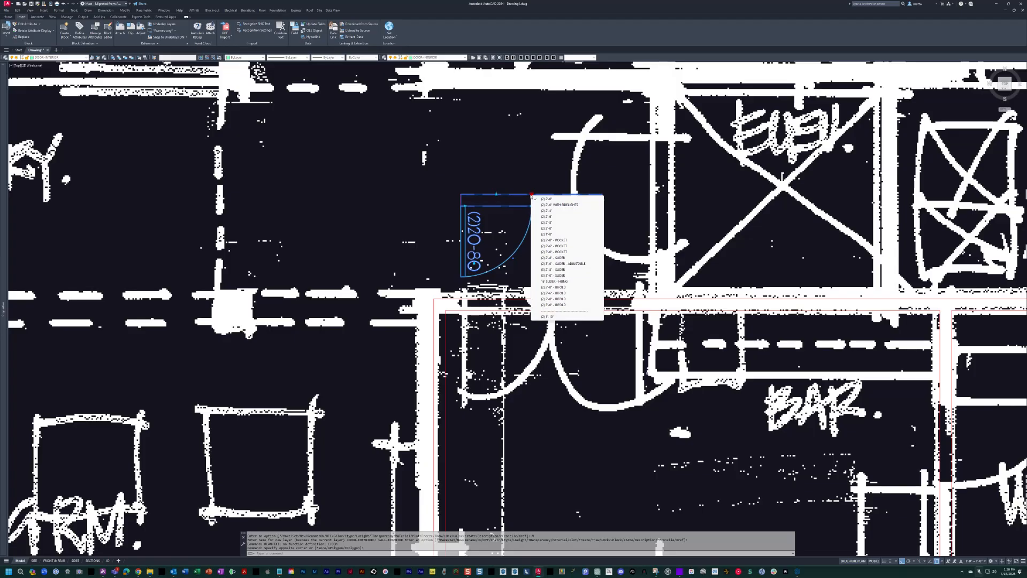
left_click(555, 218)
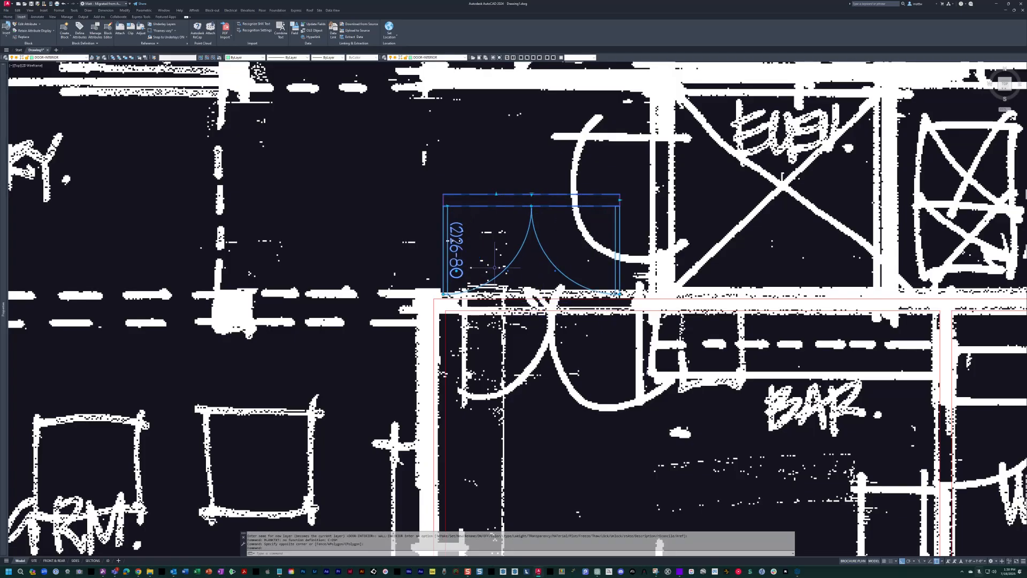
left_click(457, 271)
left_click(462, 149)
middle_click_drag(708, 191, 725, 183)
key("Escape")
key("Escape")
Move the double door by its upper left jamb corner to the inner upper left corner of the guest bedroom.
left_click(483, 204)
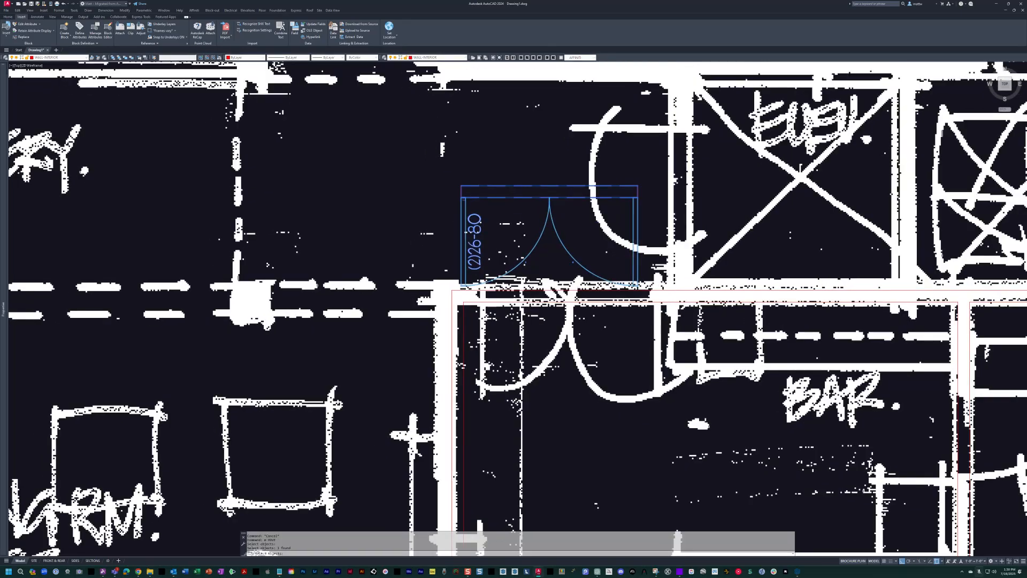
left_click(461, 198)
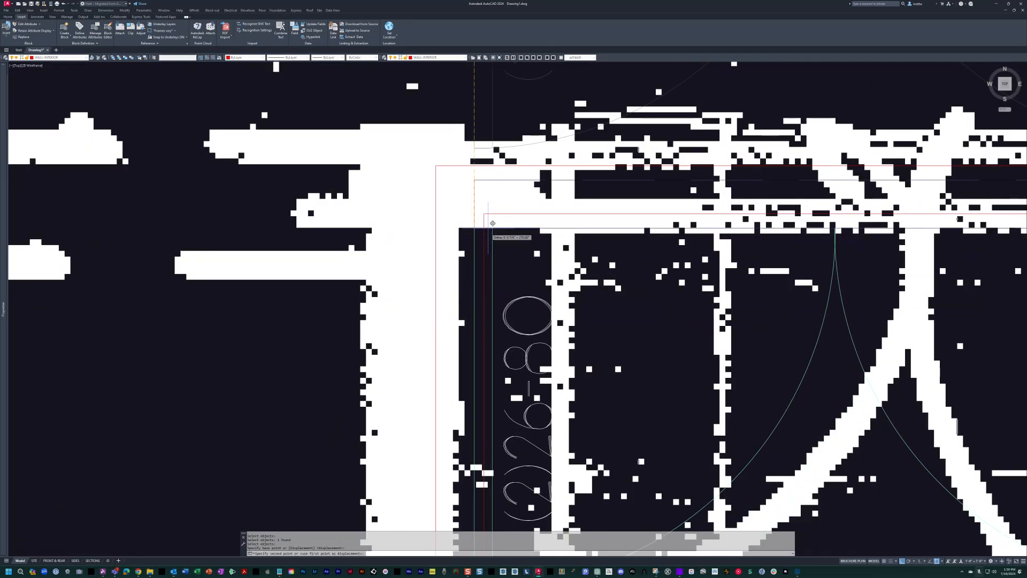
left_click(484, 214)
scroll(484, 214, "down", 5)
middle_click_drag(483, 215, 395, 244)
key("Escape")
key("Escape")
scroll(428, 287, "up", 4)
Move the double door 6 inches along the back wall, away from the guest bedroom's left wall.
type("m")
key("space")
left_click(583, 337)
left_click(517, 263)
key("space")
left_click(449, 242)
type("5")
key("space")
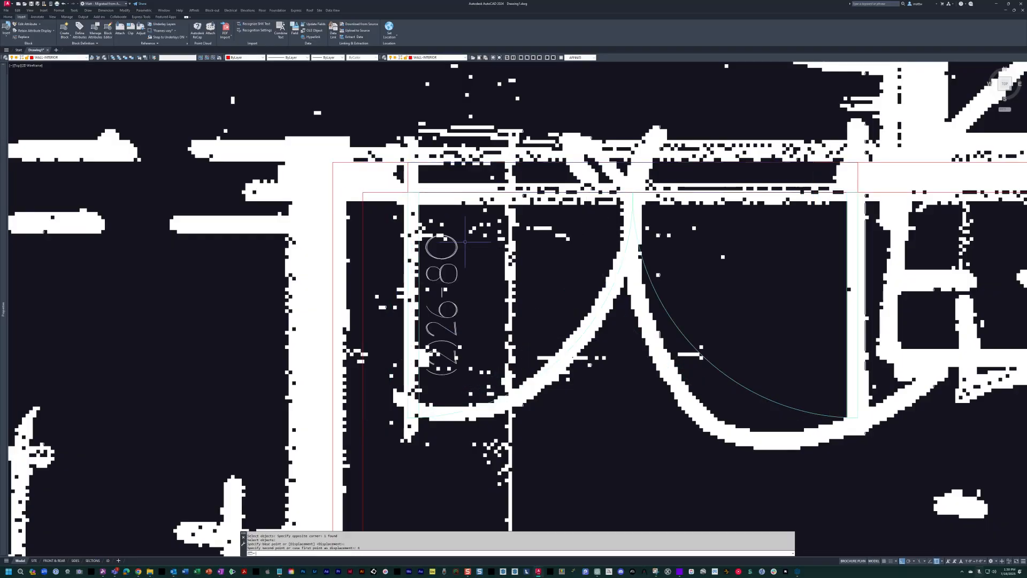
Measure the gap between the guest bedroom's left wall and the double door's jamb with a temporary linear dimension.
key("Escape")
middle_click_drag(436, 208, 439, 212)
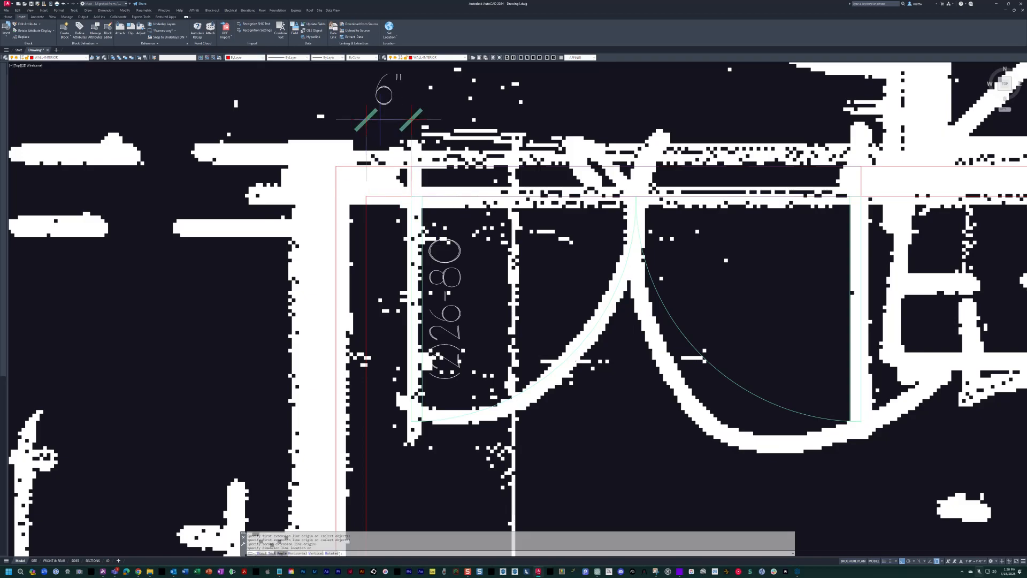
middle_click_drag(380, 120, 362, 121)
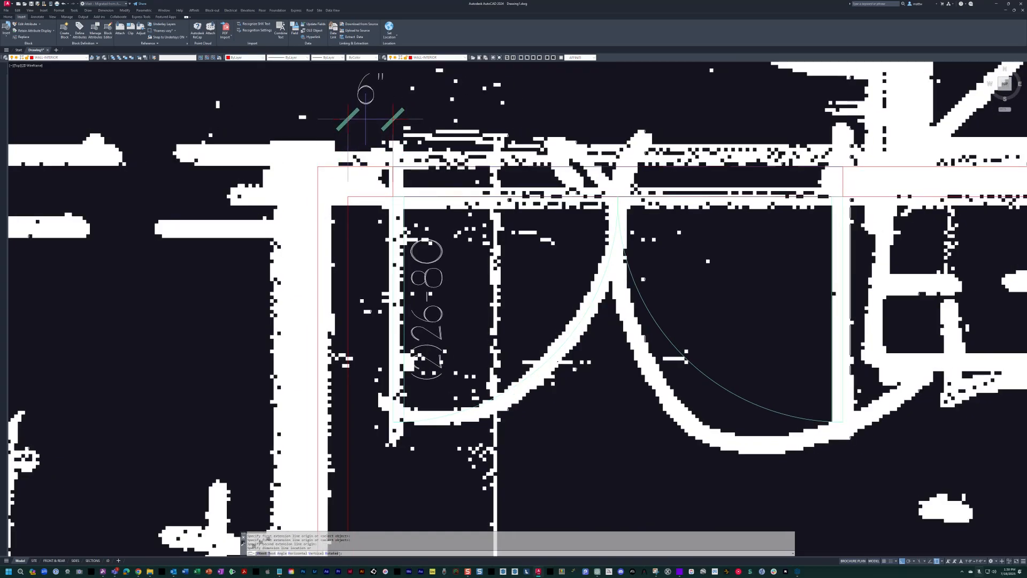
scroll(365, 150, "up", 5)
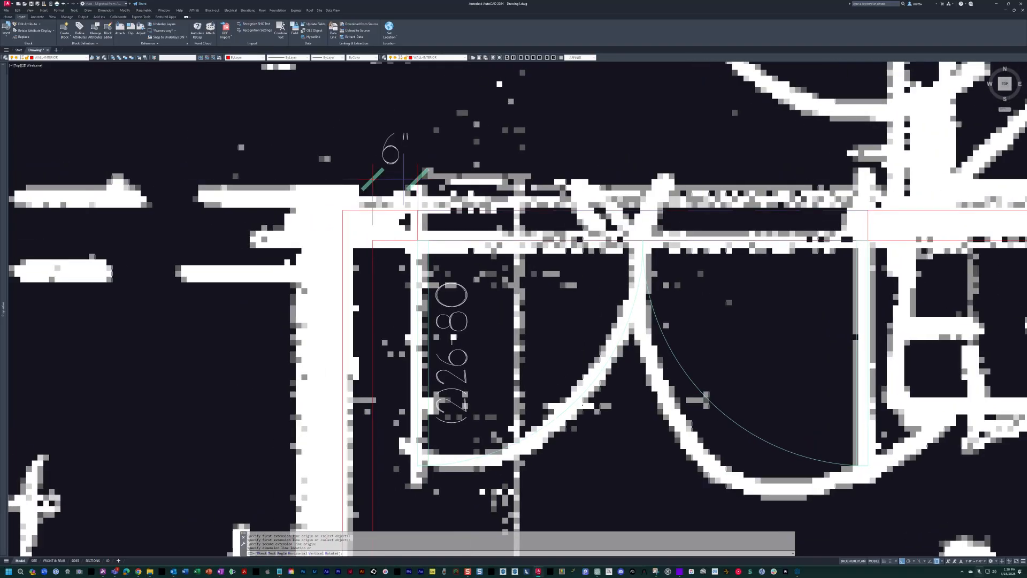
scroll(418, 166, "down", 2)
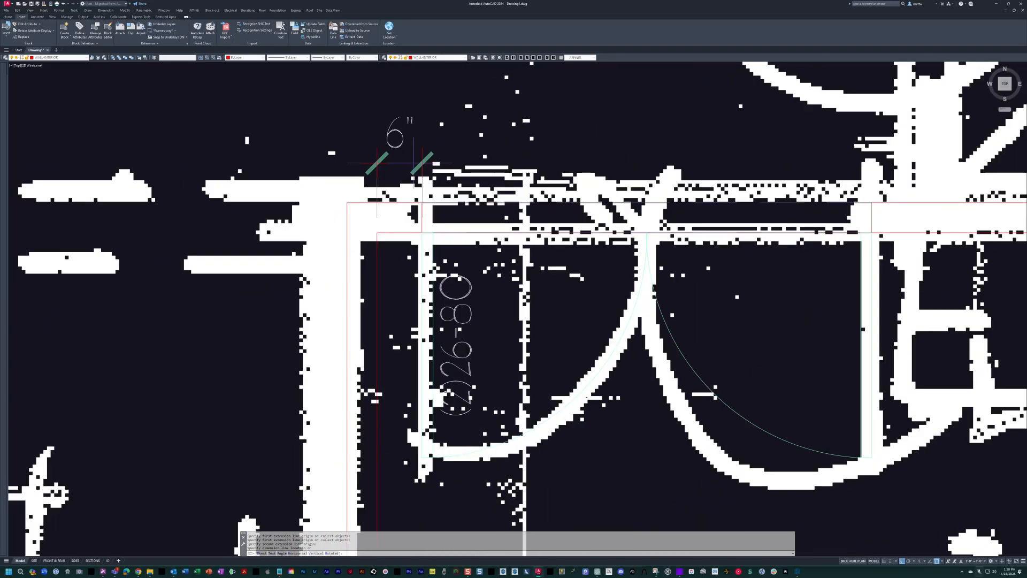
middle_click_drag(418, 165, 389, 176)
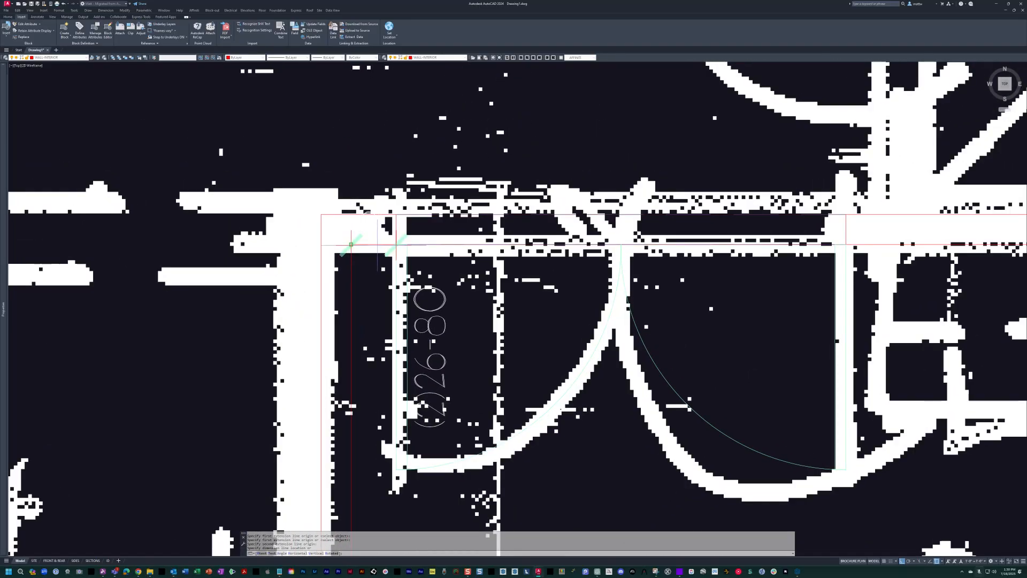
middle_click_drag(351, 244, 340, 239)
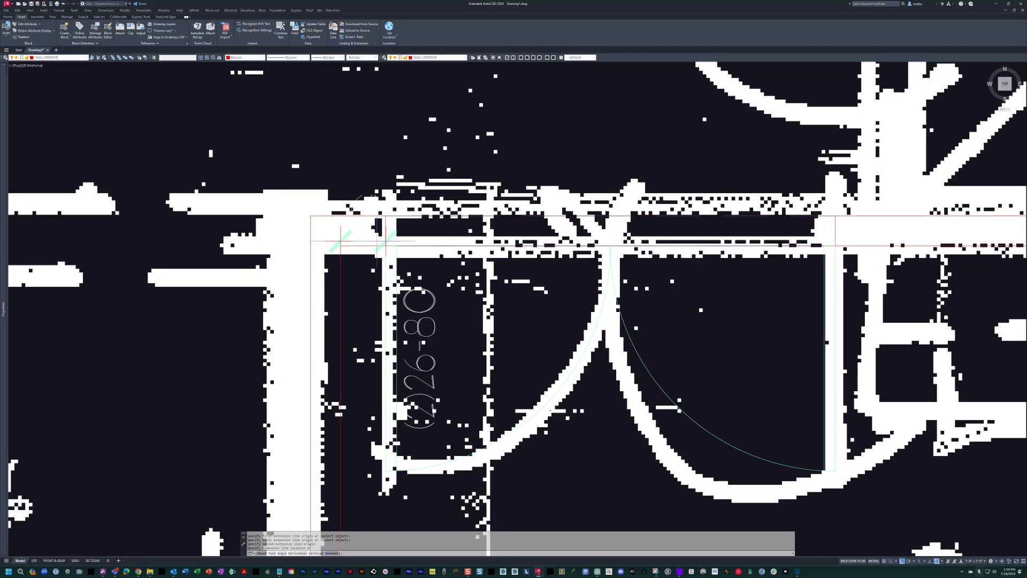
scroll(377, 241, "down", 4)
key("Escape")
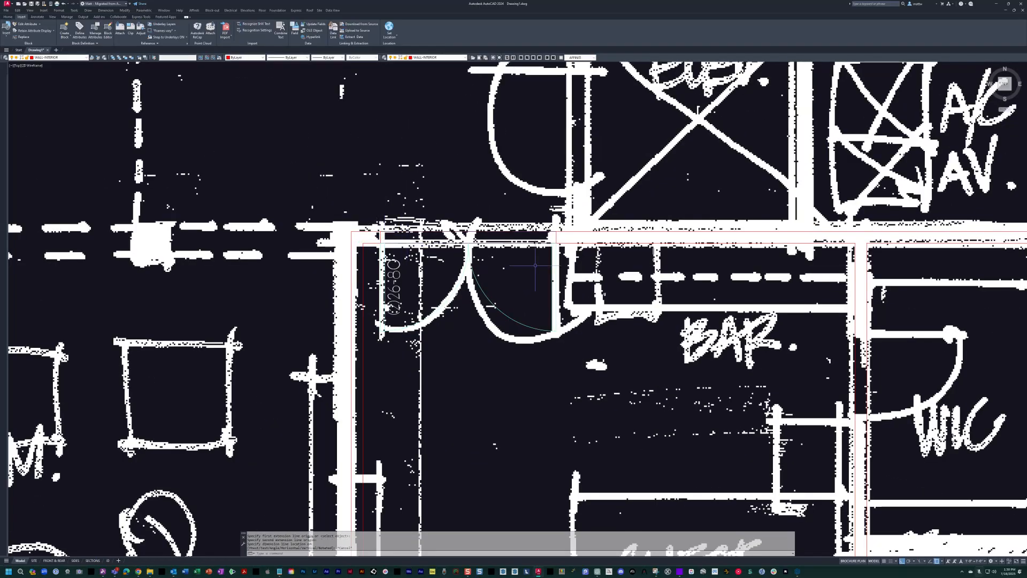
Draw a polyline from the double door's right jamb, offset 6 inches right, and up along the elevator's left wall.
middle_click_drag(535, 266, 505, 269)
key("Escape")
middle_click_drag(589, 244, 501, 269)
middle_click_drag(549, 343, 560, 328)
key("Escape")
key("Escape")
scroll(483, 279, "up", 2)
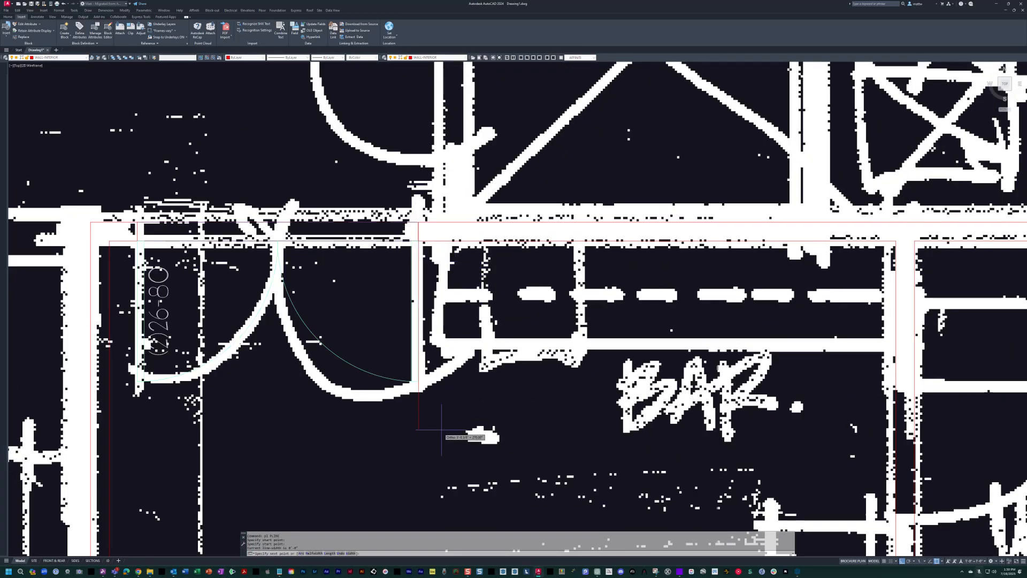
left_click(495, 461)
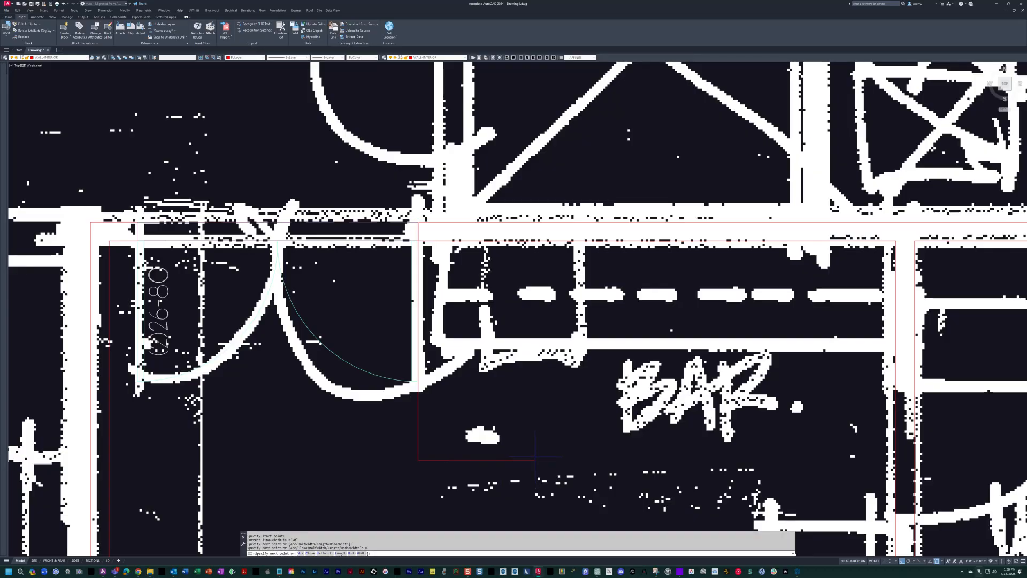
middle_click_drag(494, 153, 503, 243)
scroll(503, 244, "down", 2)
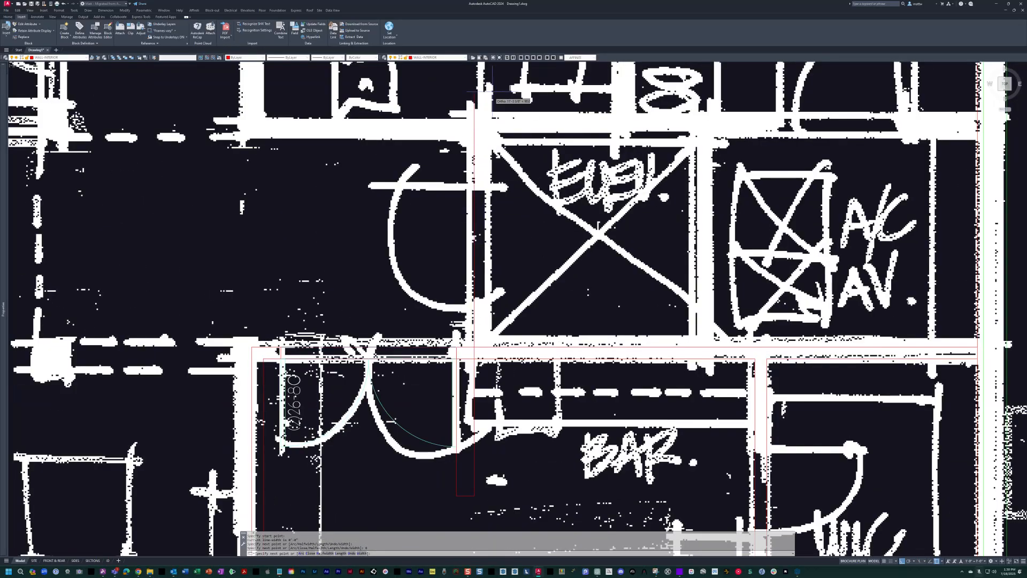
Erase the polyline's leftover lower segments, keeping only the long vertical line along the elevator's left wall.
key("Escape")
key("Escape")
middle_click_drag(466, 488, 475, 412)
key("Escape")
type("e")
key("Return")
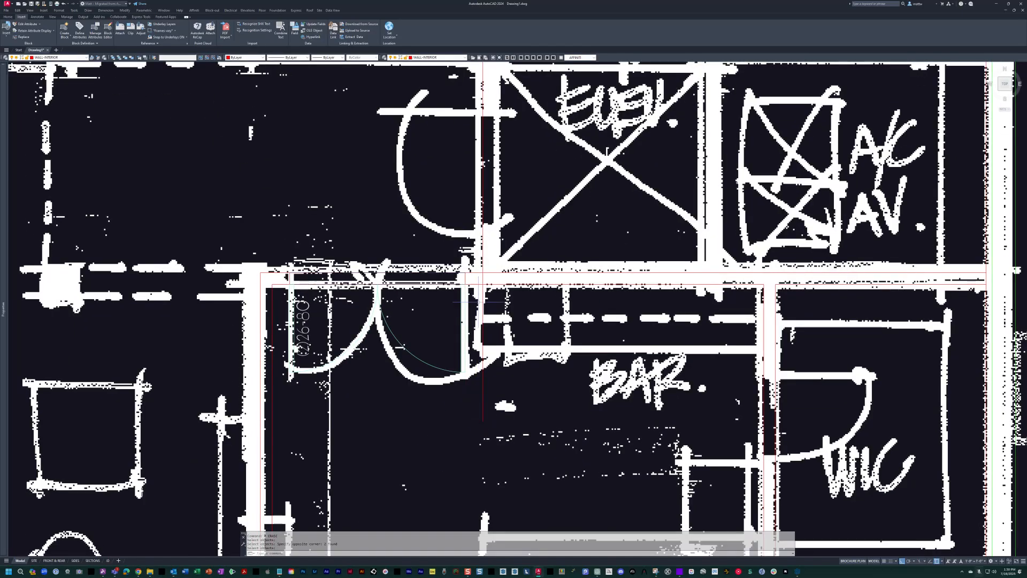
Offset the vertical line 4 inches to the right to form the elevator's left wall.
key("Escape")
middle_click_drag(587, 321, 568, 320)
key("Escape")
key("Escape")
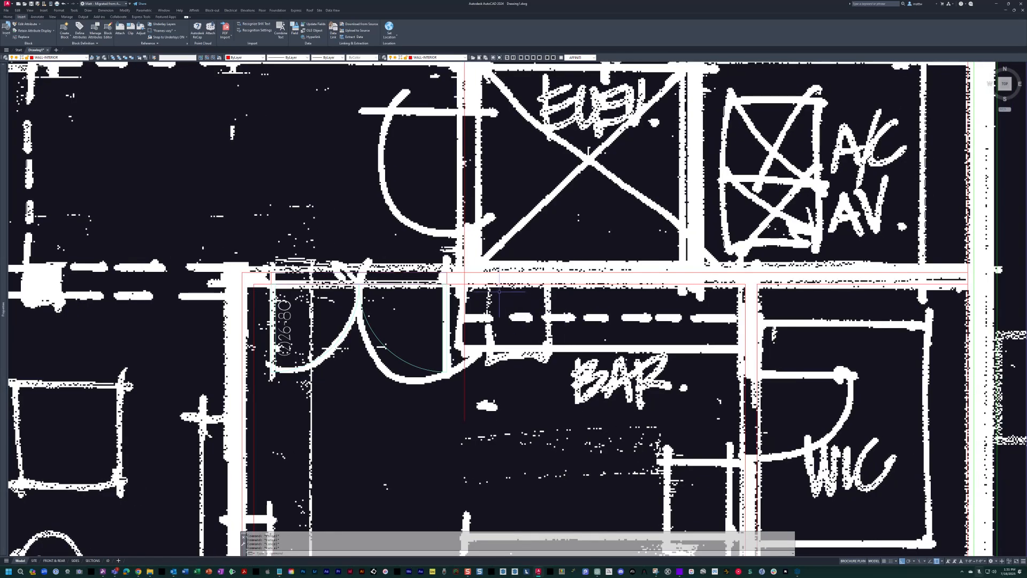
type("o")
key("Return")
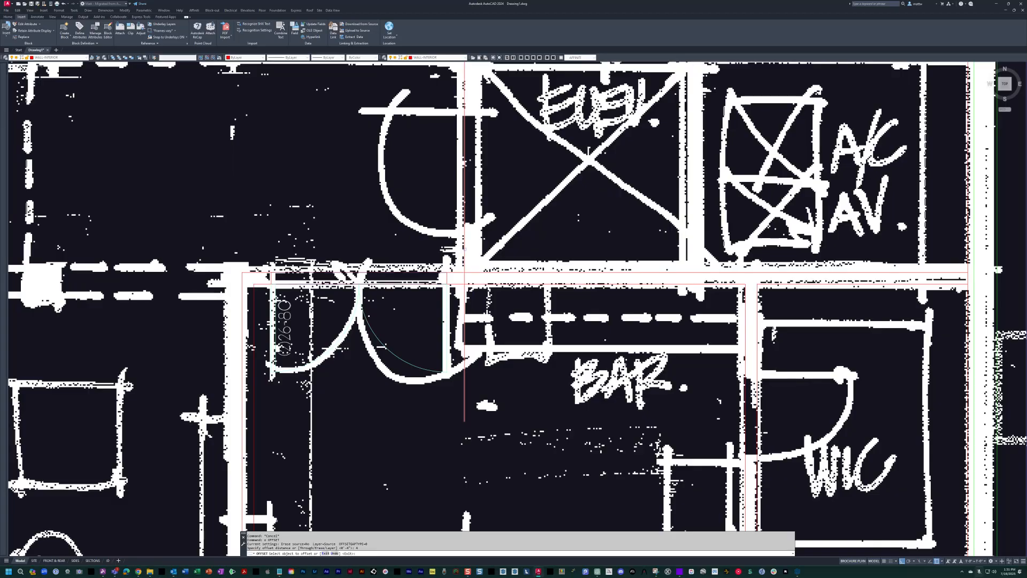
left_click(465, 249)
left_click(496, 268)
scroll(486, 278, "up", 1)
key("Escape")
Trim the elevator's left wall lines where they cross the guest bedroom's back wall, opening the wall junction.
type("tr")
key("Return")
left_click(486, 279)
scroll(486, 279, "up", 1)
left_click(418, 245)
left_click(484, 337)
left_click(422, 366)
key("Escape")
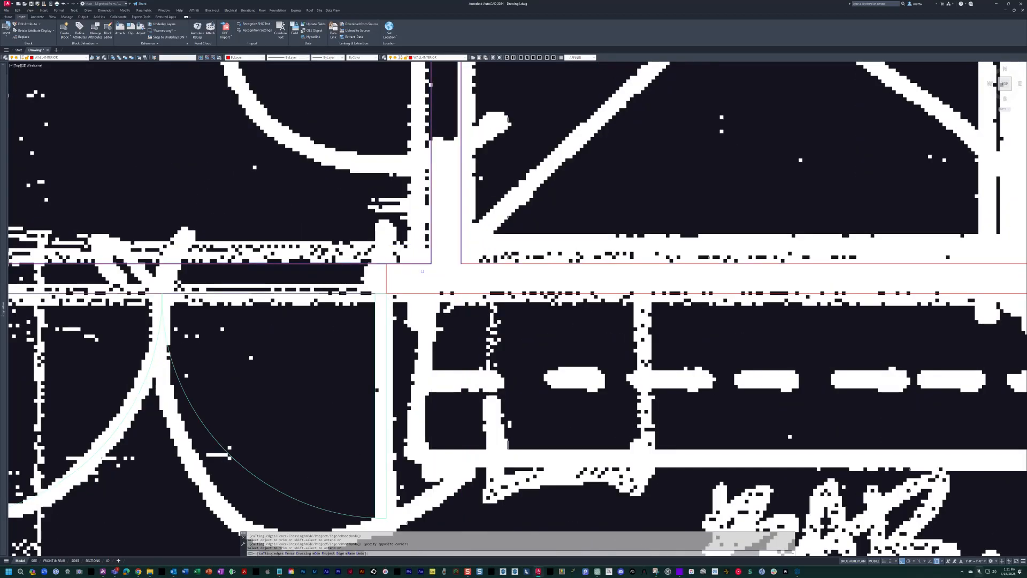
scroll(431, 268, "down", 3)
mouse_move(474, 277)
middle_mouse_down()
mouse_move(460, 262)
mouse_move(479, 277)
mouse_move(436, 368)
middle_mouse_up()
scroll(460, 262, "up", 1)
key("Escape")
key("Escape")
key("Escape")
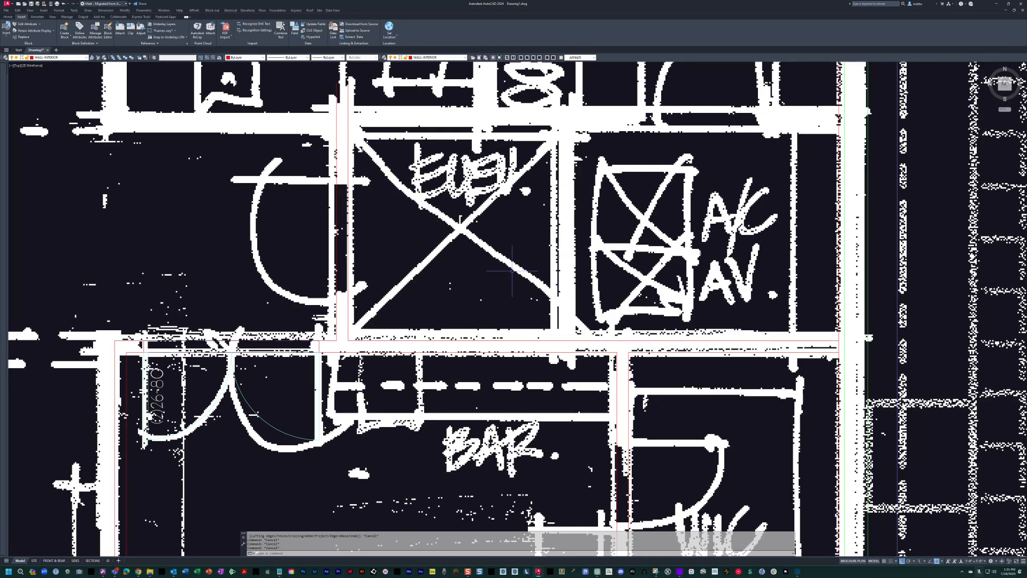
Offset the elevator's left inner wall line 72 inches right, and offset that copy another 8 inches for the right wall.
middle_click_drag(462, 256, 447, 277)
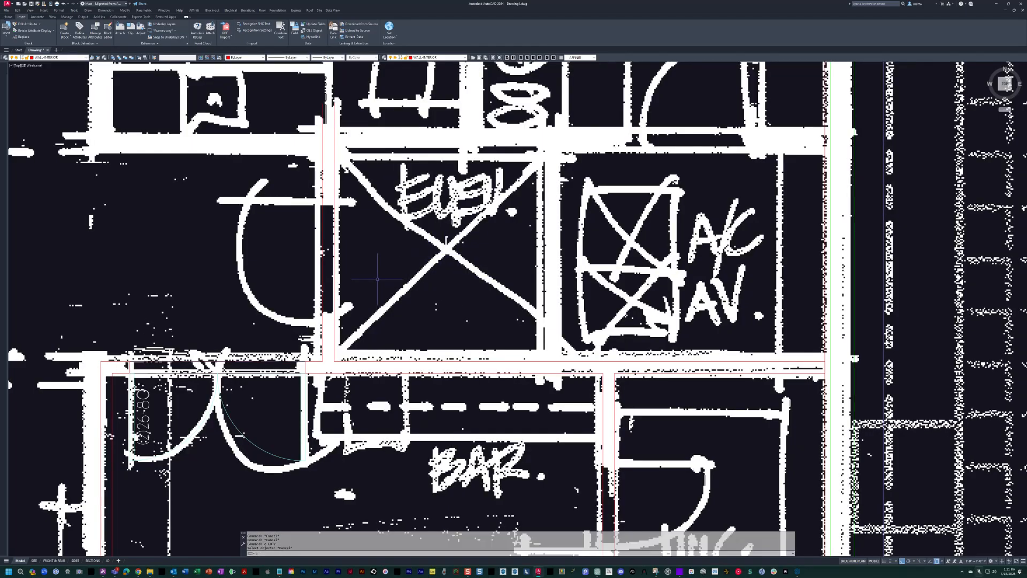
type("o")
key("Return")
type("72")
key("Return")
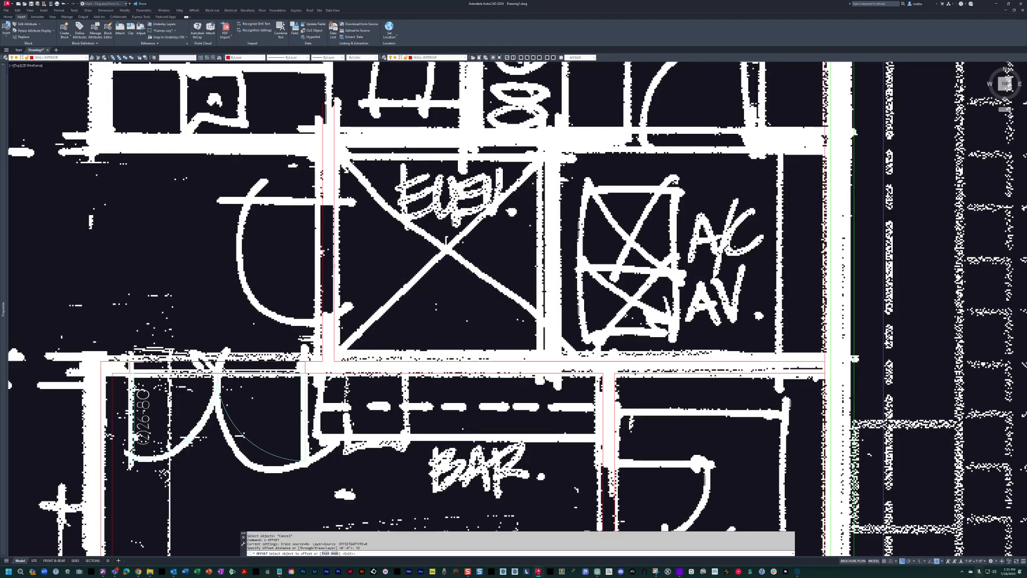
key("Return")
key("Return")
type("8")
key("Return")
left_click(545, 256)
left_click(569, 252)
key("Escape")
key("Escape")
Hide the scanned sketch with the 111 command, leaving only the drawn linework.
type("111")
key("Return")
middle_click_drag(566, 274, 514, 278)
key("Escape")
key("Escape")
Match the elevator's two right wall lines to the properties of the green exterior wall line.
type("ma")
key("Return")
scroll(704, 303, "up", 2)
left_click(813, 279)
left_click(573, 305)
left_click(326, 248)
scroll(539, 321, "down", 3)
key("Escape")
key("Escape")
Draw lines closing the lower and upper ends of the elevator's 8-inch right wall.
type("l")
key("Return")
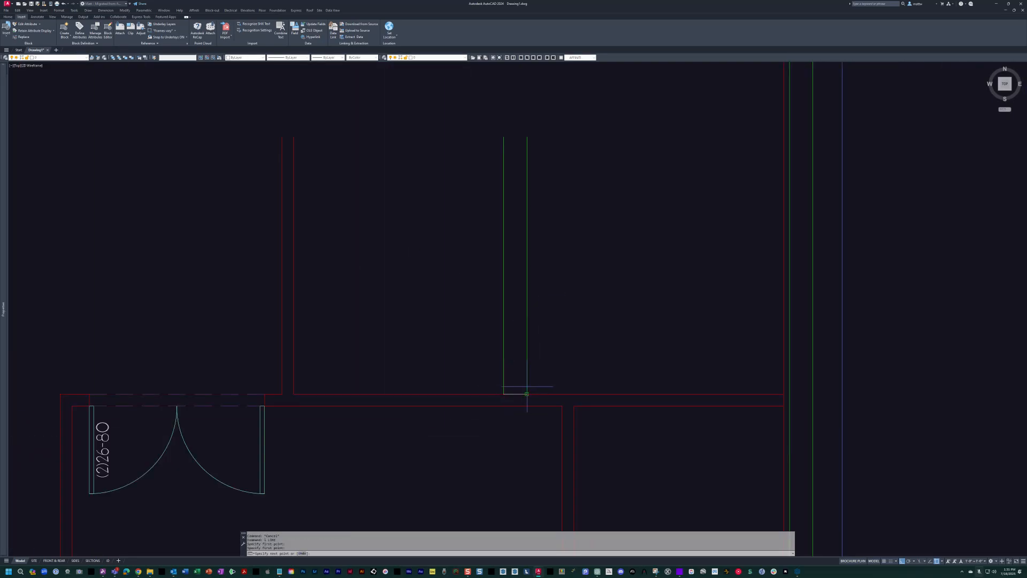
key("Escape")
key("Escape")
Match the two end lines of the elevator's right wall to the properties of its green side lines.
type("ma")
key("Return")
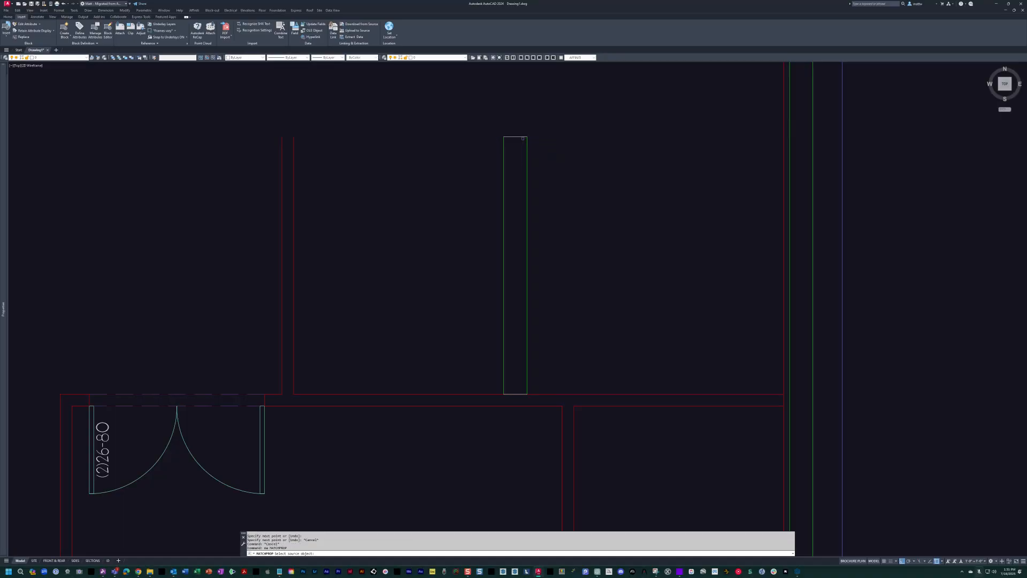
left_click(489, 135)
left_click(564, 447)
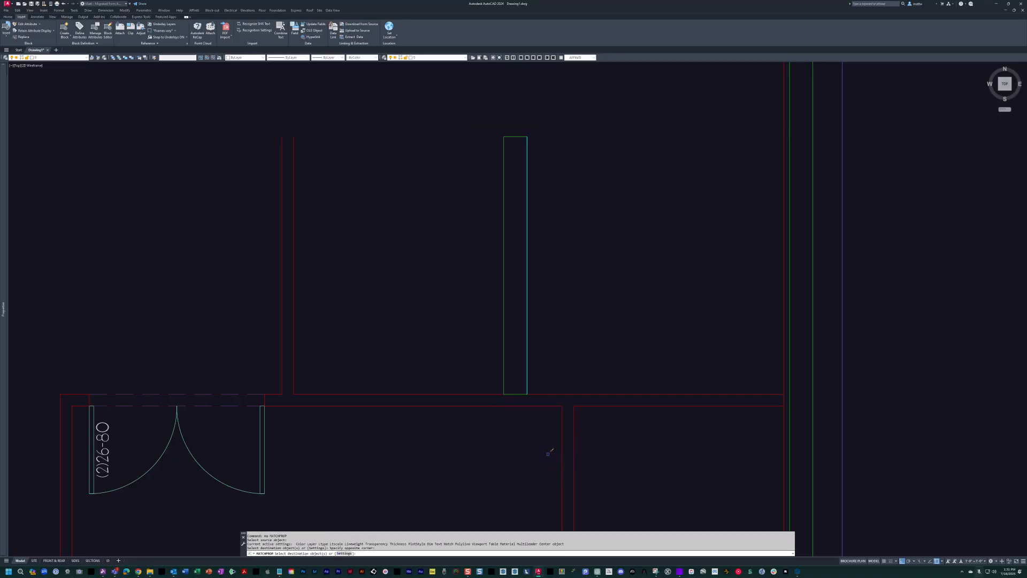
key("Escape")
key("Escape")
Join the four lines of the elevator's right wall into one polyline with the pj command.
type("pj")
key("Return")
left_click(467, 111)
left_click(536, 447)
key("Return")
type("pj")
key("Return")
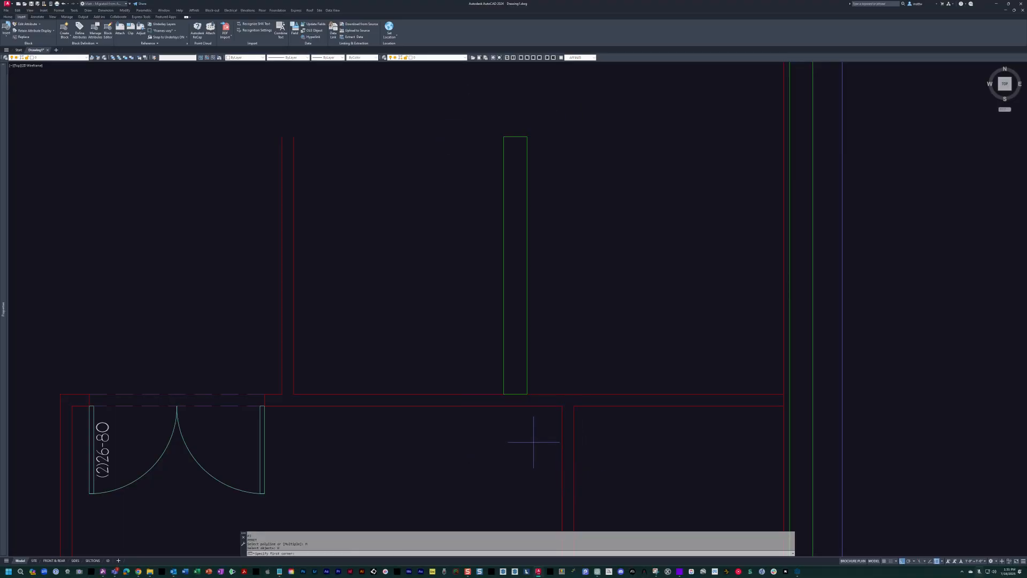
middle_click_drag(510, 421, 484, 379)
left_click(445, 180)
middle_click_drag(436, 216, 454, 218)
key("Escape")
Insert the van vanity cabinet block at the guest bedroom's inner upper right corner.
left_click(98, 58)
middle_click_drag(516, 287, 487, 166)
key("Escape")
key("Escape")
mouse_move(458, 213)
middle_mouse_down()
mouse_move(531, 200)
mouse_move(520, 209)
mouse_move(540, 240)
mouse_move(506, 250)
middle_mouse_up()
key("space")
key("Escape")
key("Escape")
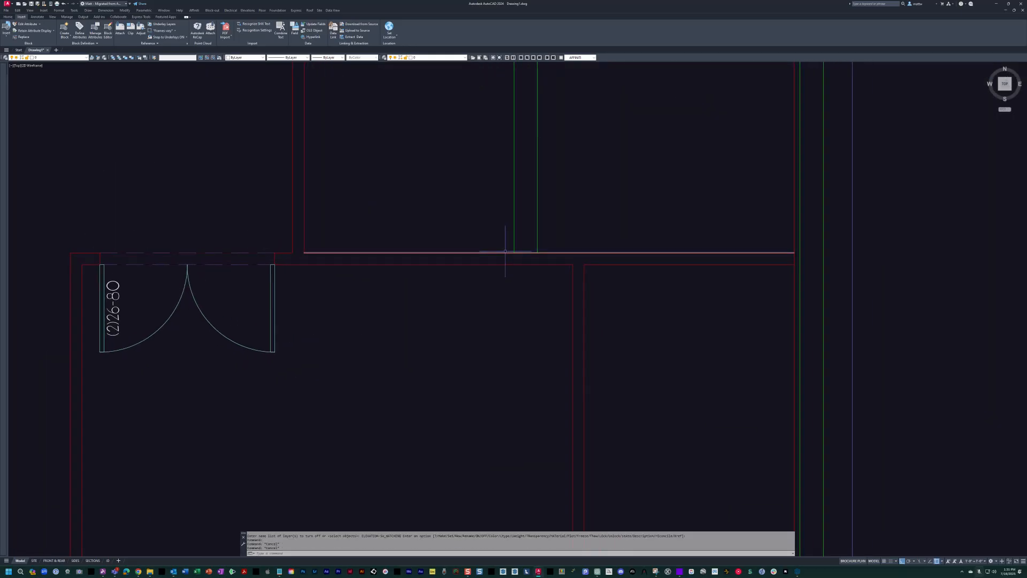
type("van")
key("space")
scroll(548, 279, "up", 2)
left_click(587, 256)
left_click(589, 229)
middle_click_drag(611, 225, 589, 227)
Mirror the vanity cabinet across the guest bedroom's right wall line into the room, erasing the source object.
scroll(690, 356, "up", 2)
key("Escape")
type("mi")
key("space")
left_click(669, 423)
left_click(610, 321)
key("space")
left_click(496, 208)
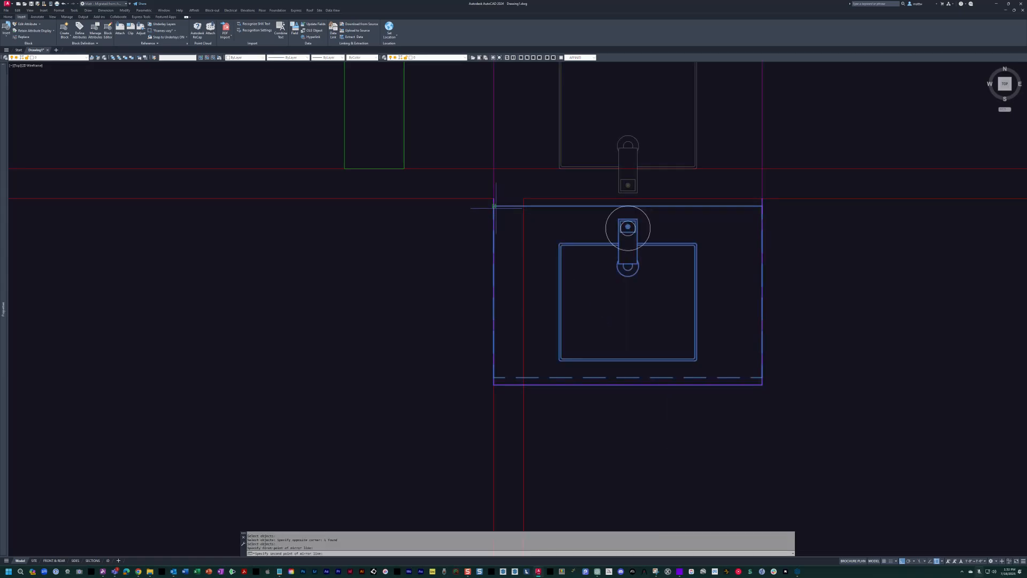
left_click(496, 119)
type("y")
key("Return")
Switch the vanity block to the SINGLE WITH UPPERS configuration for the bar.
middle_click_drag(408, 196, 597, 178)
left_click(592, 188)
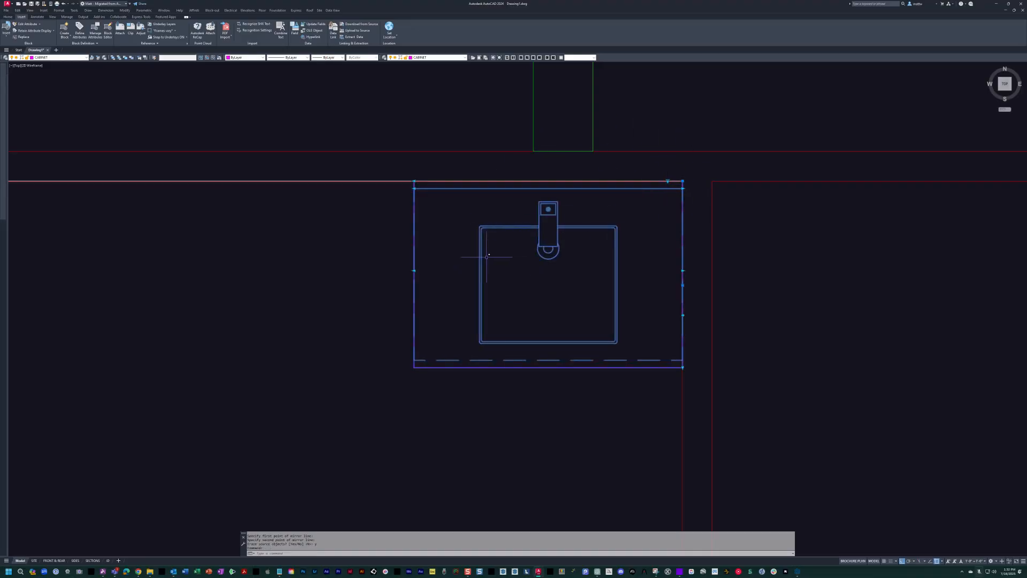
left_click(668, 182)
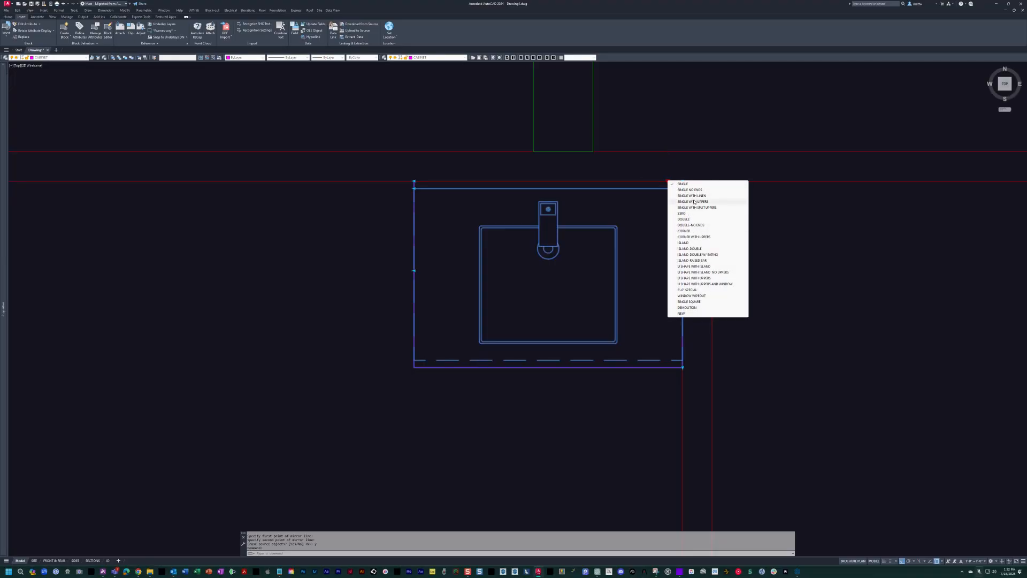
left_click(694, 202)
Stretch the bar cabinet's left end along the back wall to align with the right face of the elevator's left wall.
middle_click_drag(429, 263, 515, 267)
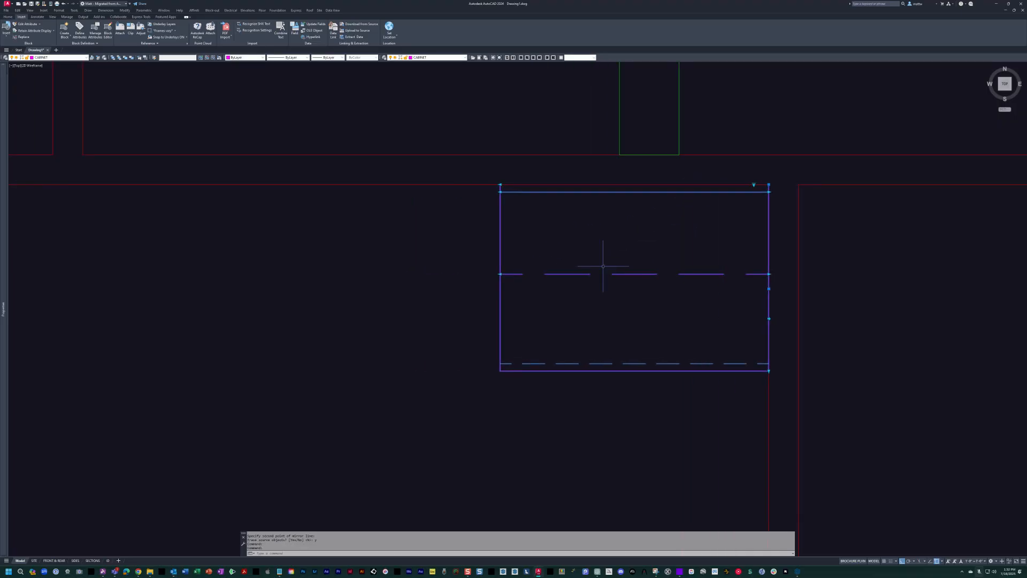
mouse_move(570, 243)
middle_mouse_down()
mouse_move(860, 283)
mouse_move(787, 272)
middle_mouse_up()
scroll(835, 272, "down", 2)
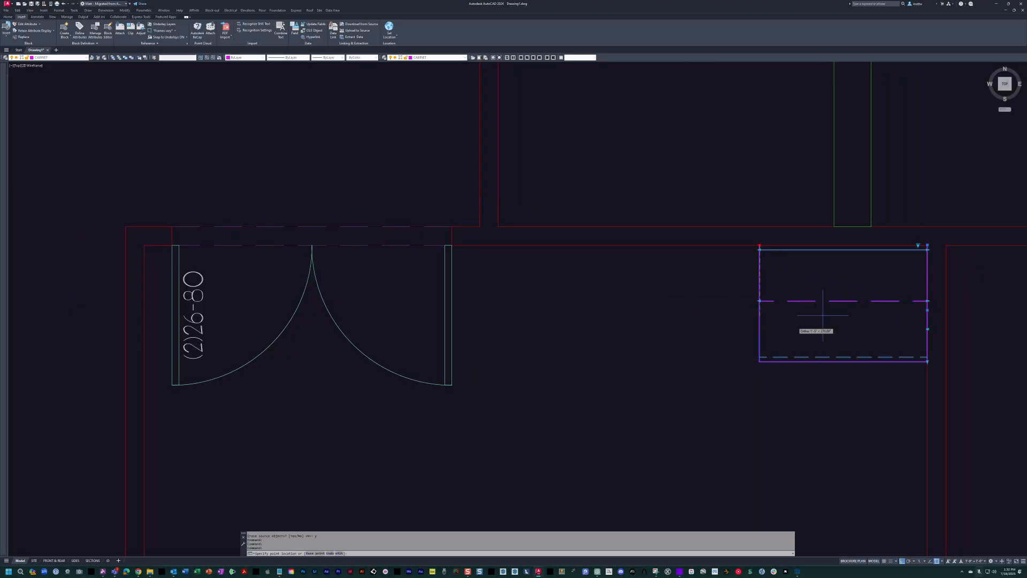
left_click(499, 226)
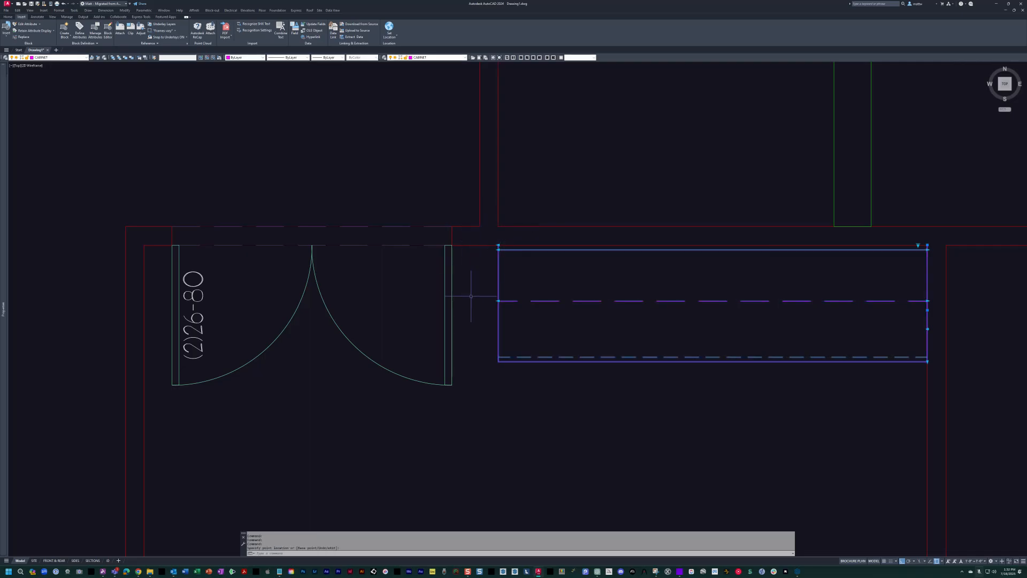
key("Escape")
Insert the refu under-counter refrigerator block at the bar cabinet's upper left corner.
scroll(482, 282, "down", 7)
scroll(530, 289, "up", 7)
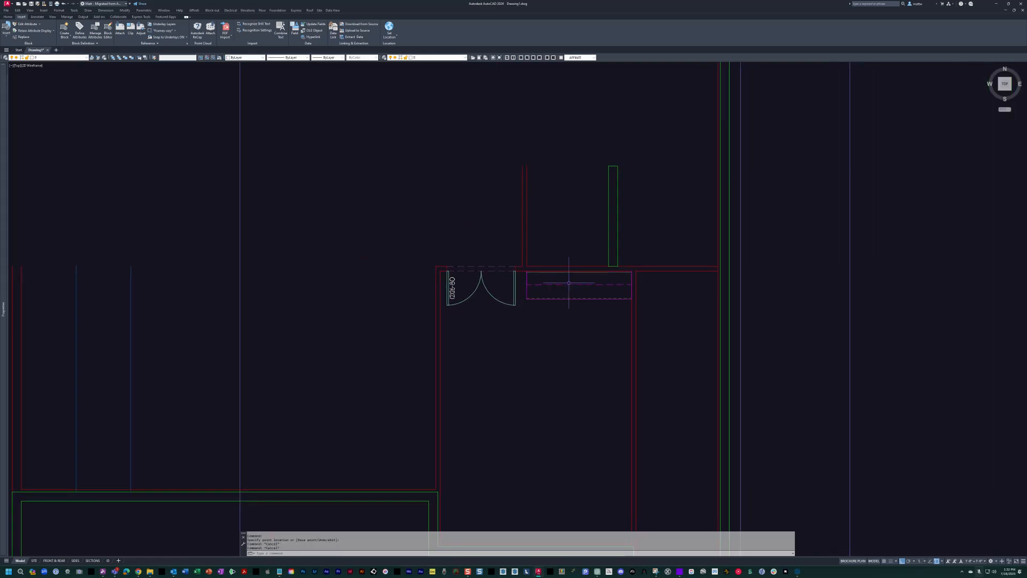
middle_click_drag(649, 293, 640, 295)
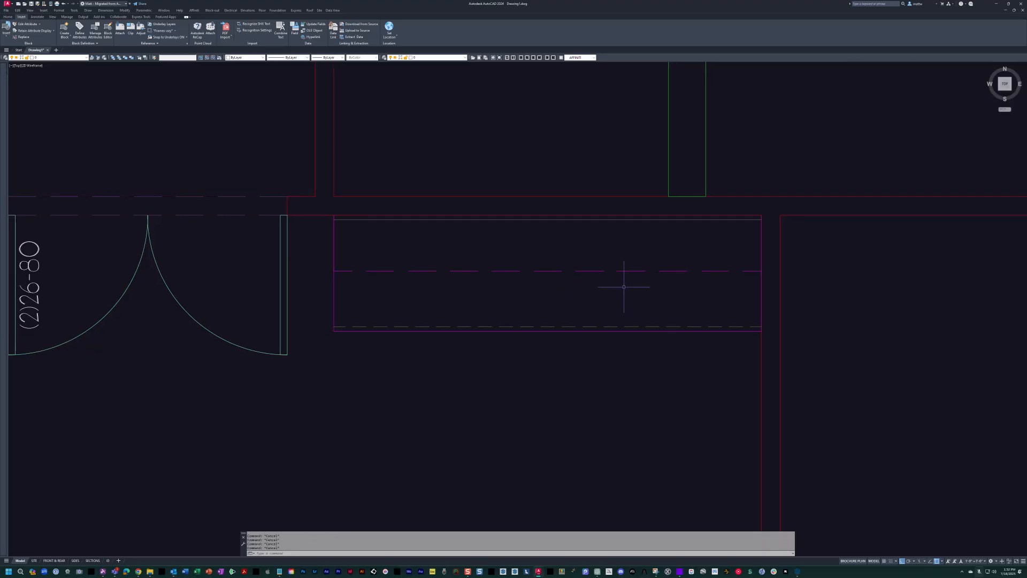
type("refu")
key("Return")
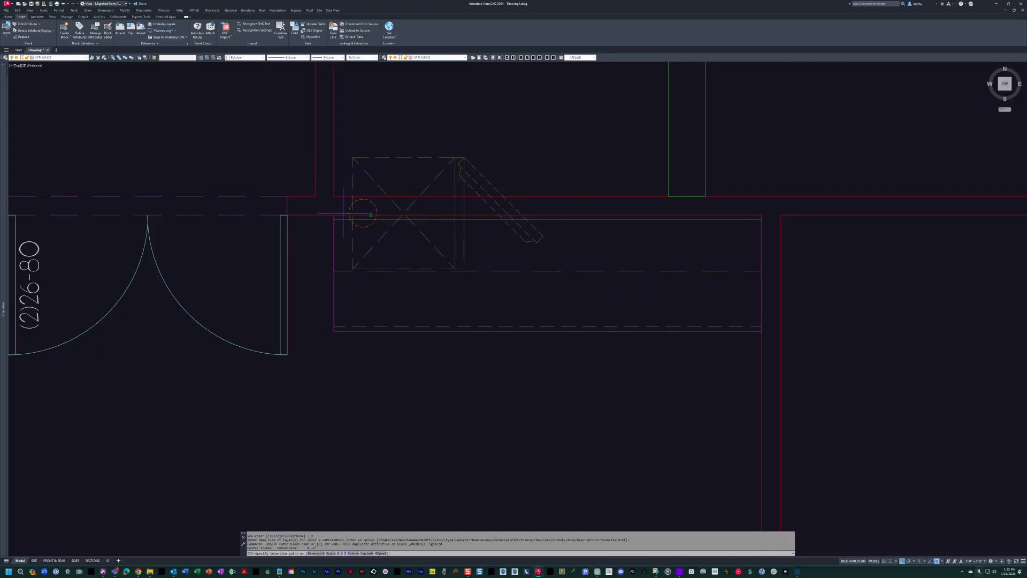
left_click(334, 215)
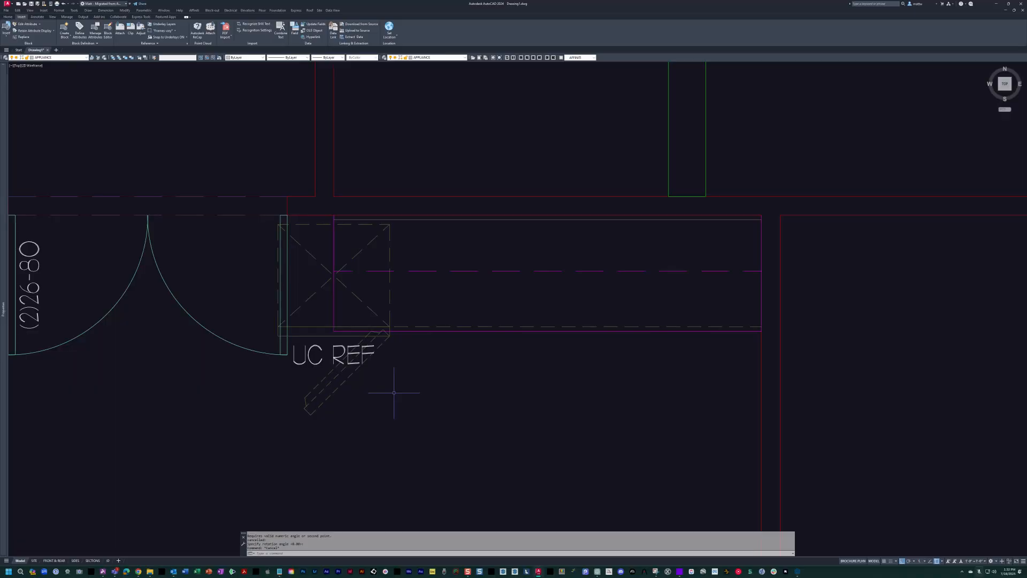
Move the under-counter refrigerator 24 inches to the right along the bar cabinet.
type("m")
key("Return")
left_click(388, 383)
left_click(347, 366)
key("Return")
left_click(415, 423)
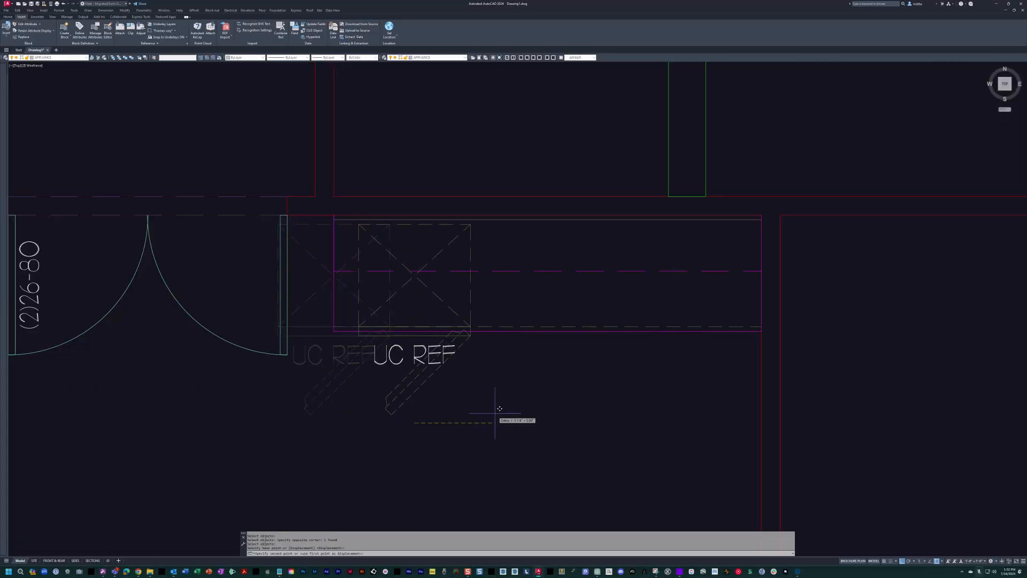
type("24")
key("Return")
scroll(501, 321, "down", 5)
scroll(498, 263, "up", 1)
scroll(497, 262, "up", 2)
key("Escape")
scroll(591, 241, "down", 4)
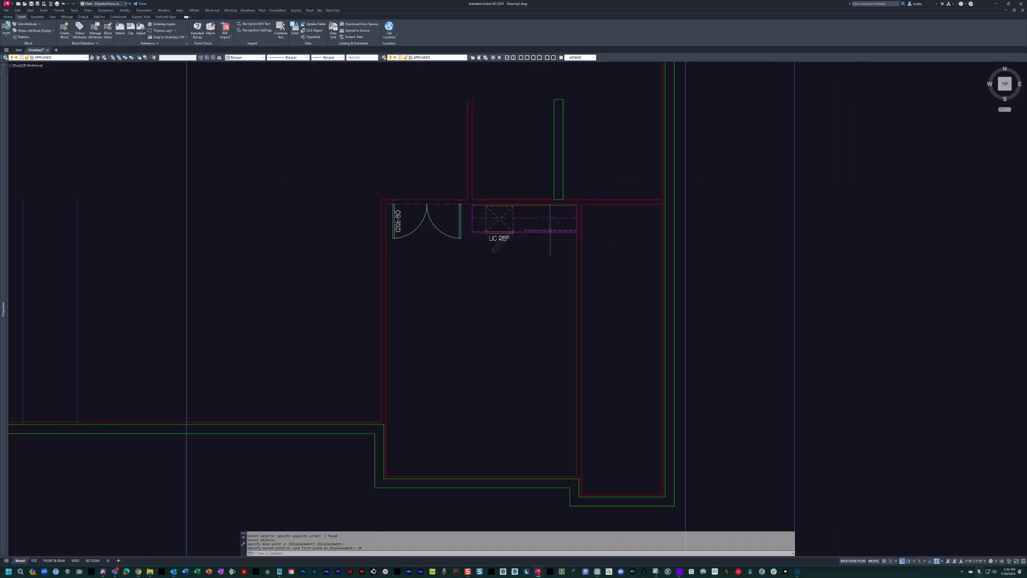
Insert the qbed queen bed block with nightstands against the guest bedroom's right wall, below the bar.
scroll(556, 275, "up", 2)
key("Escape")
middle_click_drag(552, 276, 562, 264)
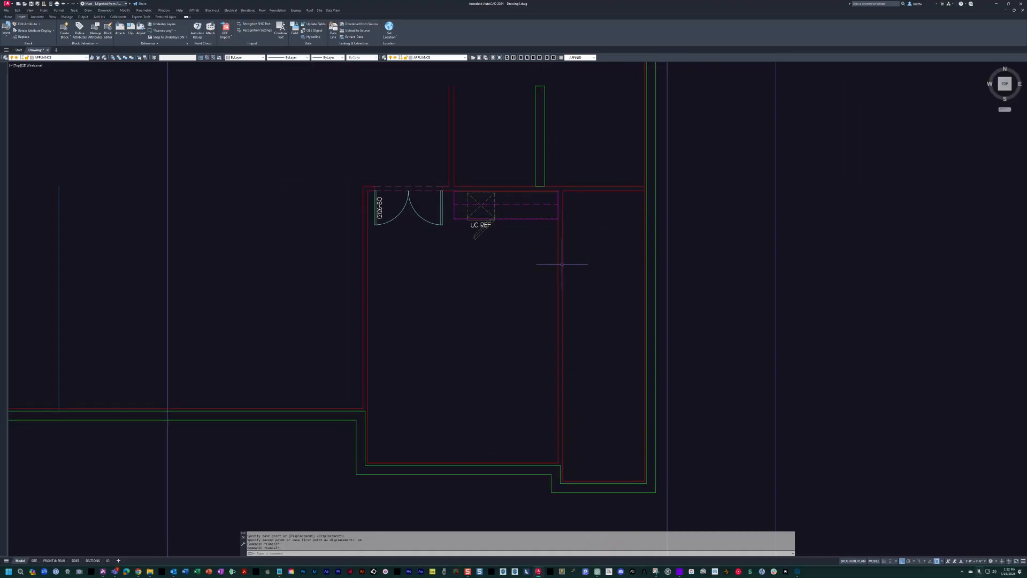
type("qbed")
key("Return")
scroll(558, 291, "up", 2)
left_click(558, 304)
key("Escape")
scroll(532, 254, "up", 2)
scroll(527, 270, "down", 2)
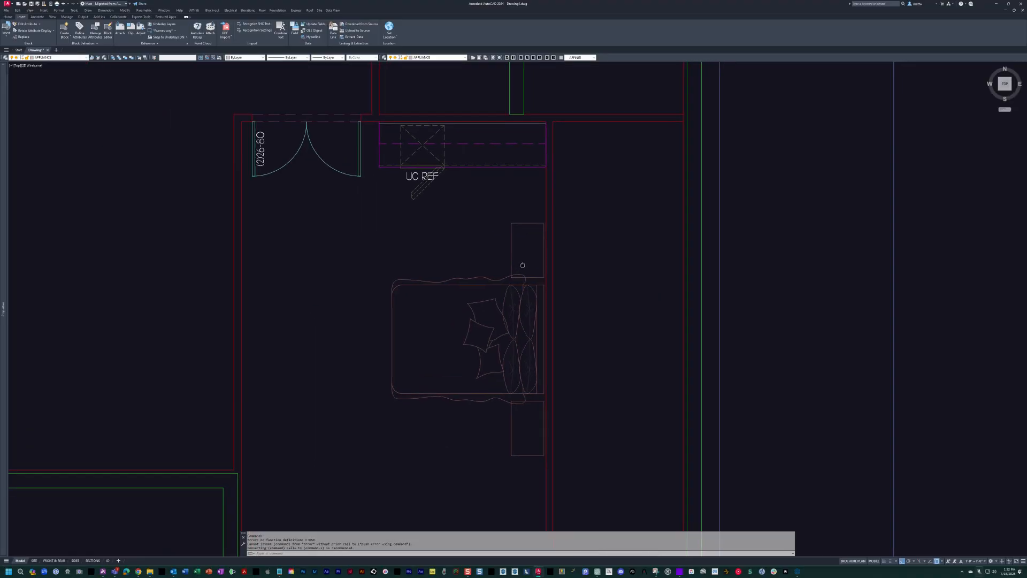
Measure the width of the bed's upper nightstand with a temporary linear dimension.
scroll(513, 249, "up", 2)
left_click(495, 269)
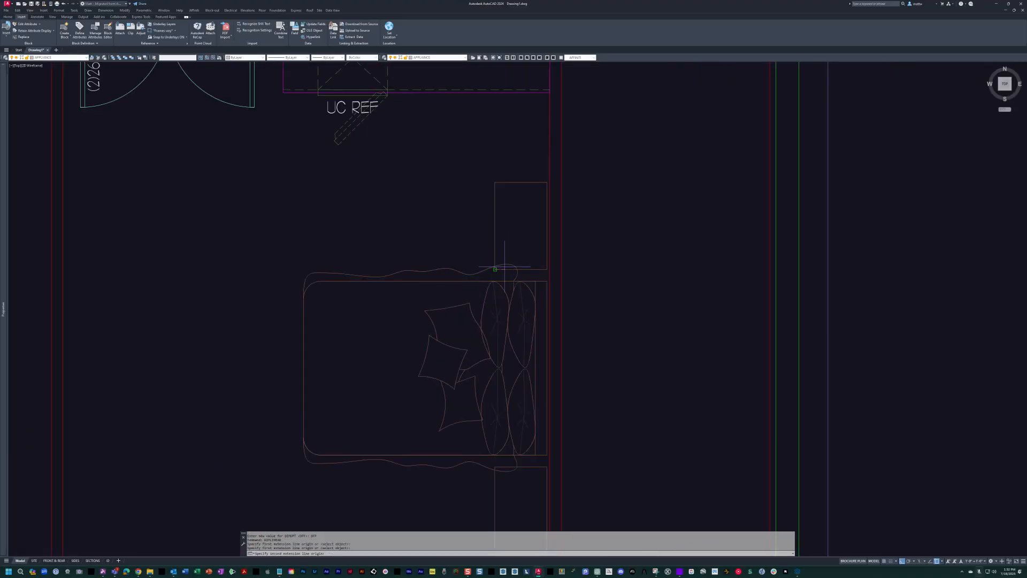
left_click(495, 182)
key("Escape")
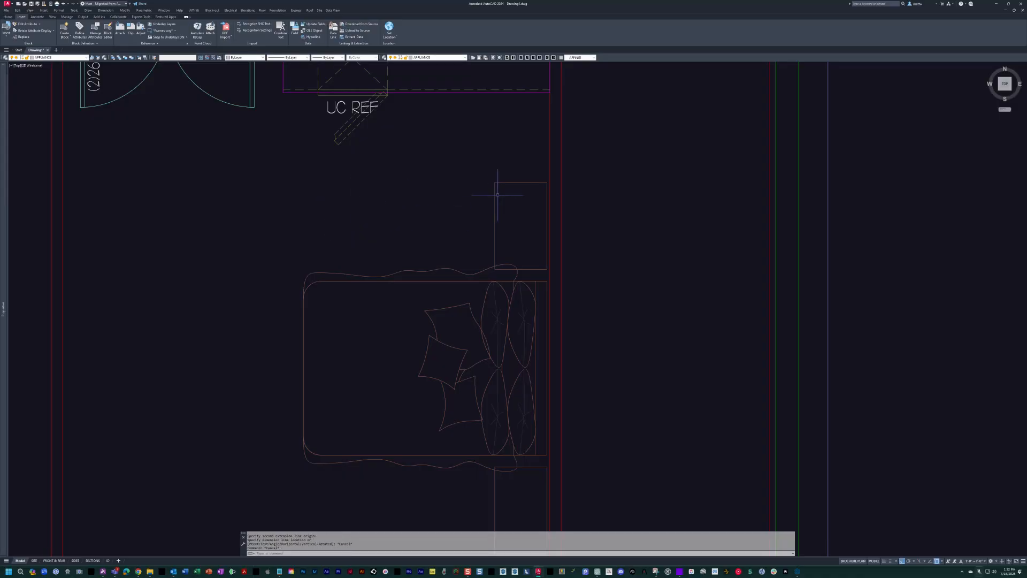
Shorten the bed's upper nightstand by 6 inches from its upper end.
scroll(504, 185, "up", 2)
left_click_drag(535, 214, 496, 154)
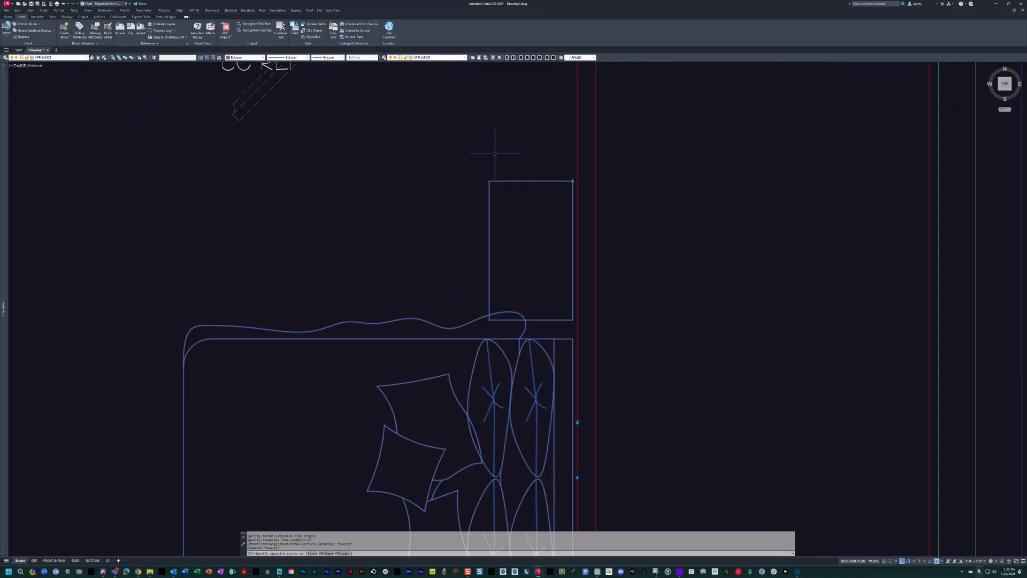
left_click(573, 181)
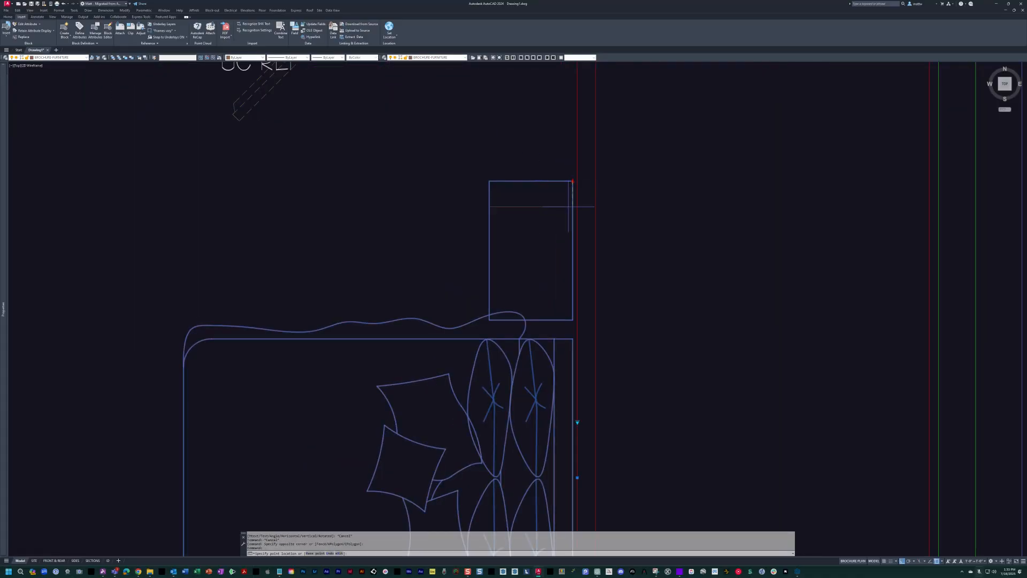
type("6")
key("Return")
Shorten the bed's lower nightstand by 6 inches from its lower end.
middle_click_drag(559, 279, 538, 119)
middle_click_drag(552, 364, 567, 244)
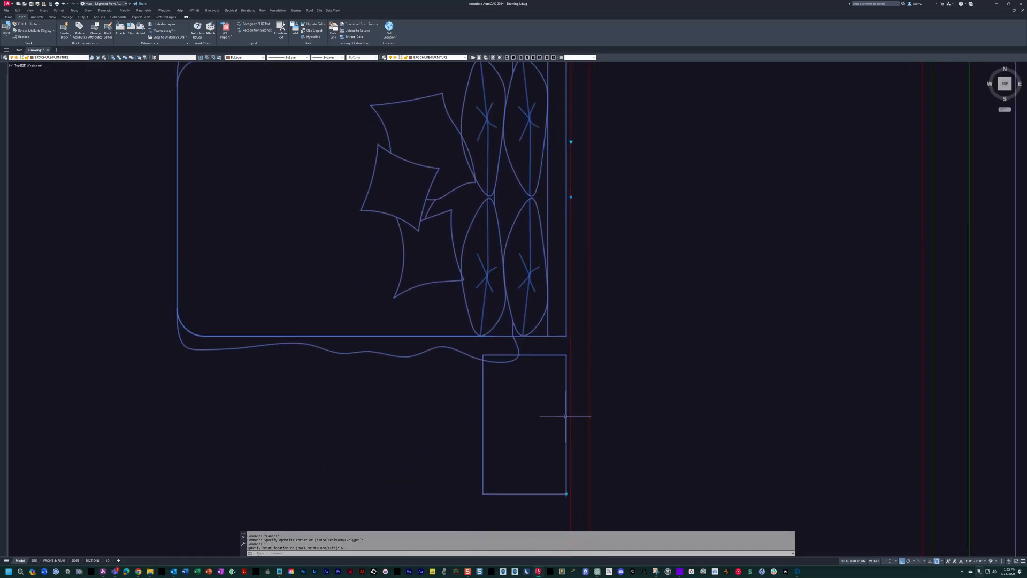
left_click(566, 493)
type("6")
key("Return")
scroll(554, 410, "down", 4)
key("Escape")
key("Escape")
key("Escape")
key("Escape")
Insert the tv block on the guest bedroom's left wall, facing the bed.
middle_click_drag(433, 307, 530, 314)
type("tv")
key("Return")
left_click(350, 332)
key("Return")
scroll(476, 321, "down", 3)
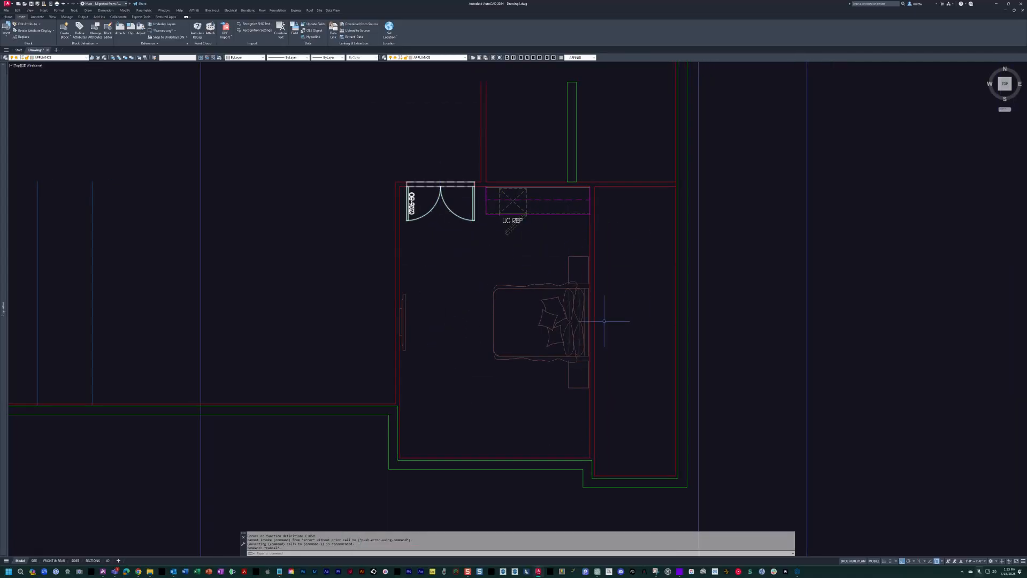
Draw a guide polyline from the bar cabinet's lower right corner into the adjoining room, 6 inches down, and back across the wall.
middle_click_drag(577, 357, 477, 358)
scroll(477, 358, "up", 2)
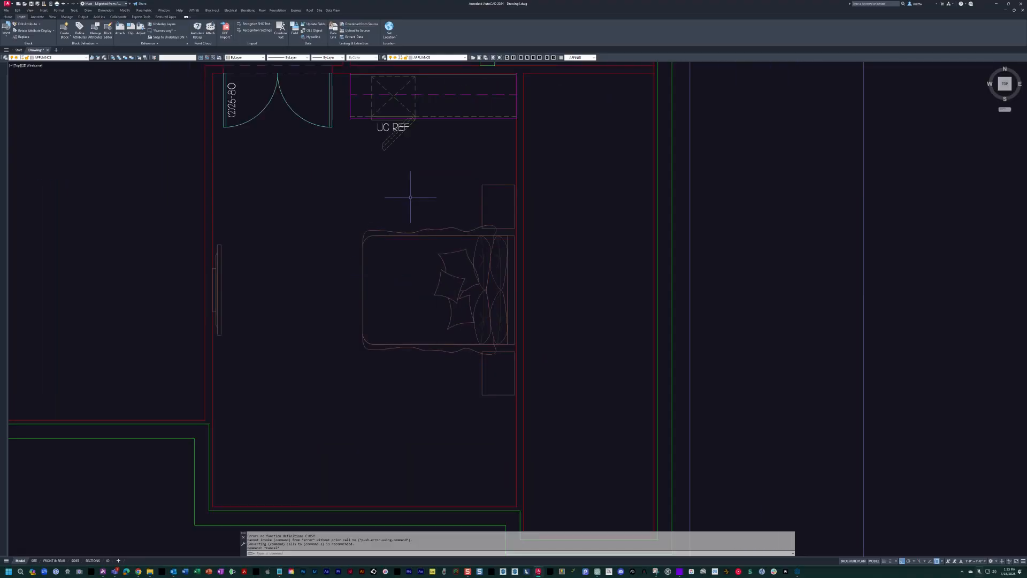
scroll(503, 255, "down", 2)
mouse_move(524, 287)
middle_mouse_down()
mouse_move(517, 296)
mouse_move(573, 313)
middle_mouse_up()
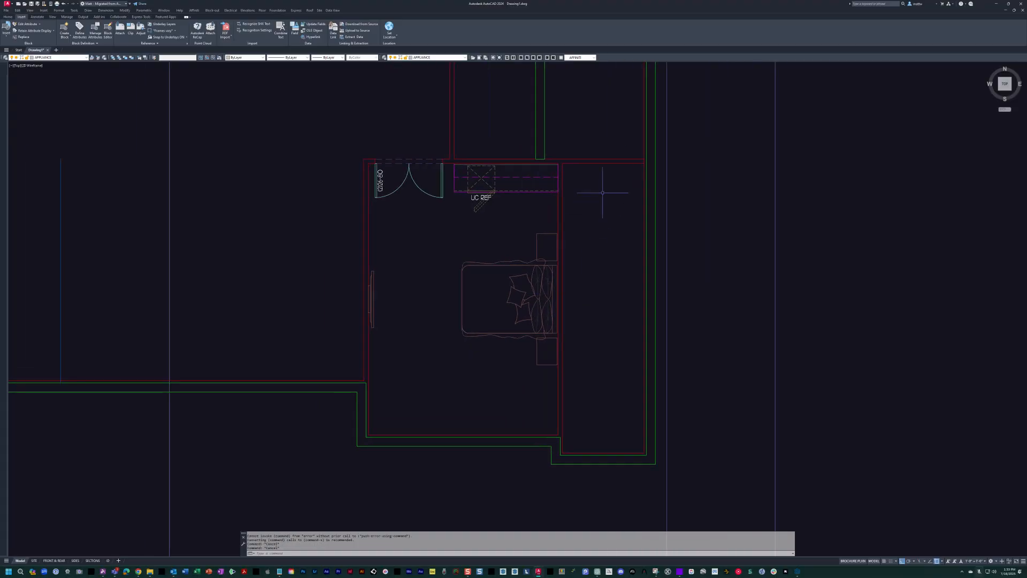
middle_click_drag(606, 234, 608, 294)
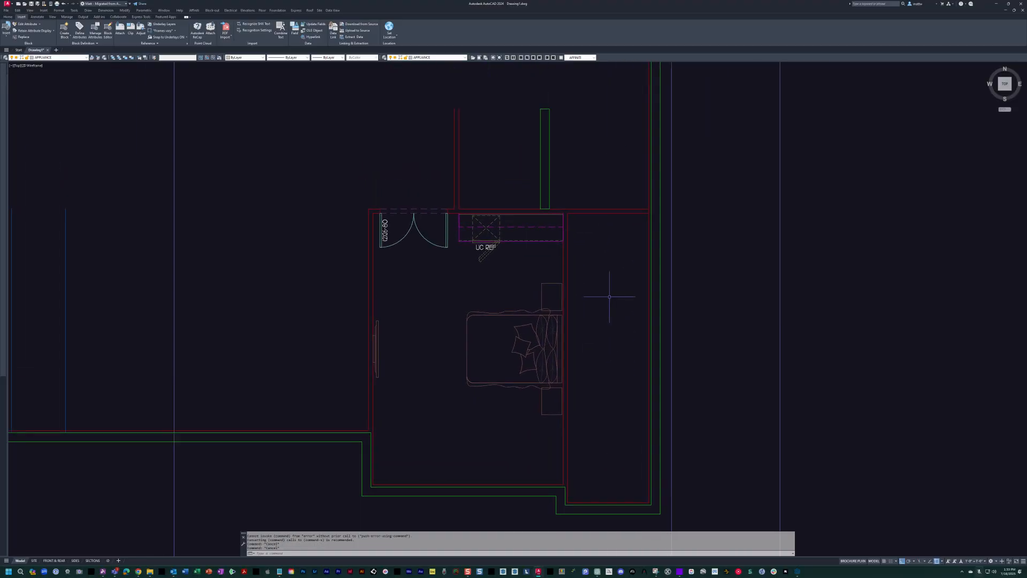
scroll(576, 233, "up", 2)
scroll(569, 243, "up", 4)
type("pl")
key("Return")
left_click(549, 244)
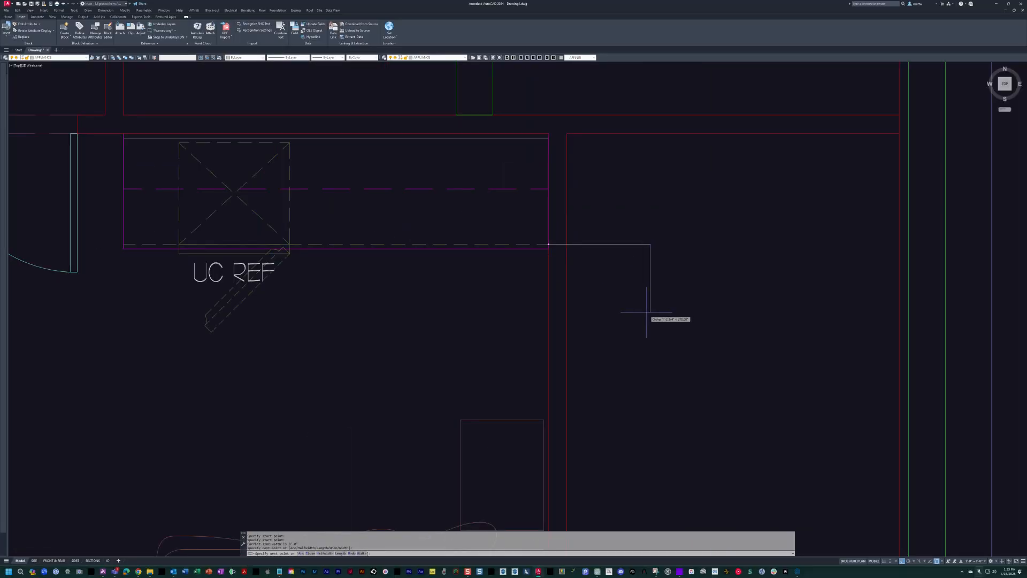
key("Escape")
left_click(391, 179)
left_click(359, 212)
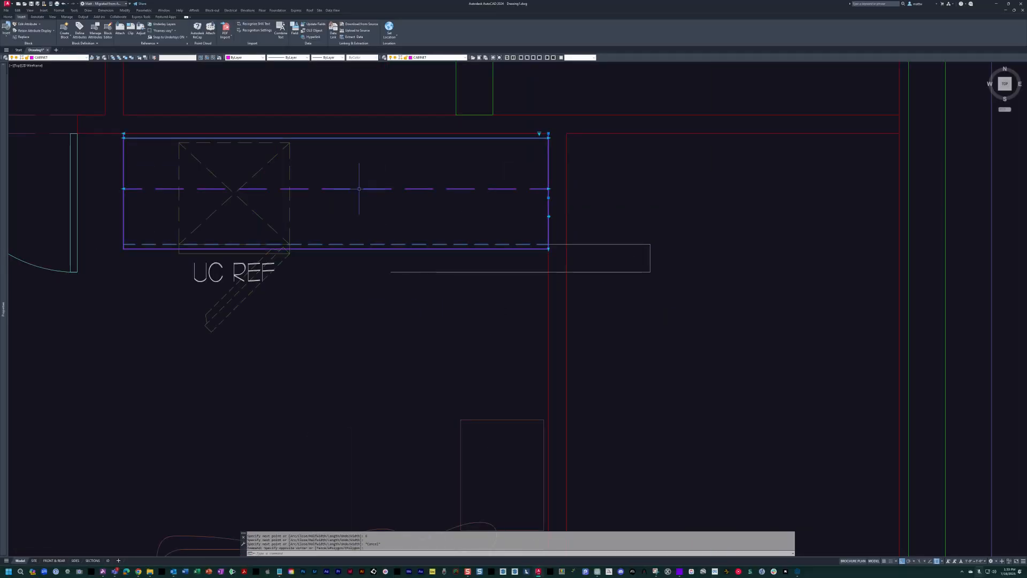
middle_click_drag(539, 248, 547, 245)
key("Escape")
key("Escape")
key("Escape")
Insert a 26-80 interior door block in the narrow room right of the guest bedroom.
type("dd")
key("Return")
left_click(662, 334)
left_click(663, 355)
left_click(720, 362)
Flip the 26-80 door and move it into the bedroom's right wall with its hinge at the guide polyline.
left_click(701, 324)
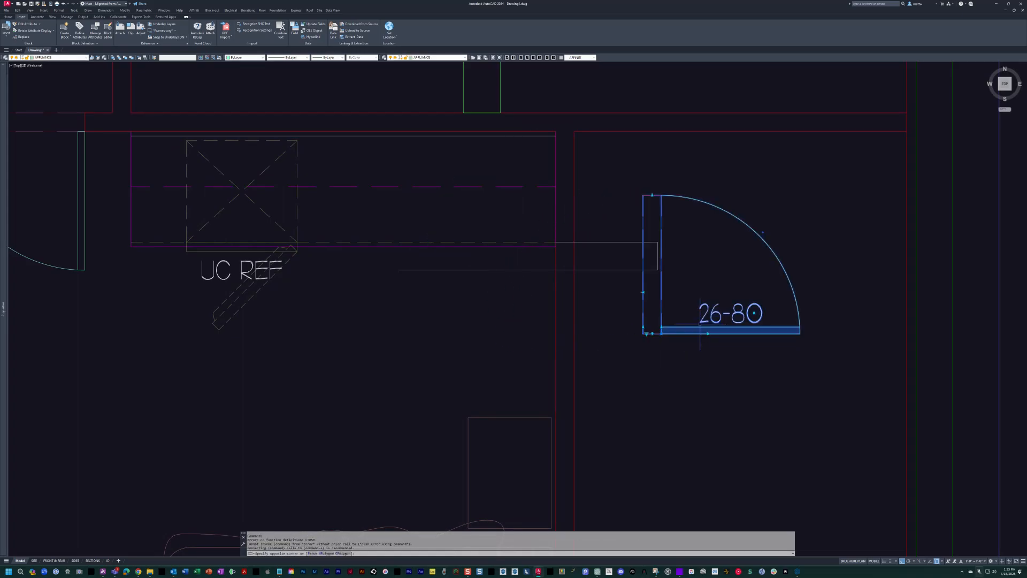
left_click(646, 334)
key("Return")
left_click(658, 335)
left_click(574, 270)
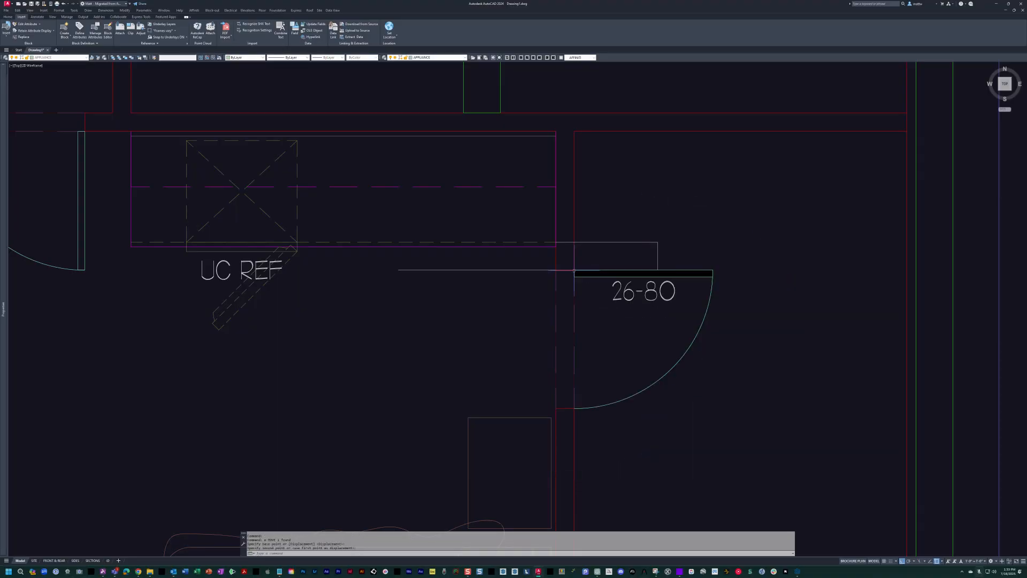
Erase the guide polyline beside the new closet door.
mouse_move(540, 415)
middle_mouse_down()
mouse_move(532, 412)
mouse_move(619, 348)
mouse_move(591, 332)
middle_mouse_up()
scroll(612, 343, "down", 2)
key("Escape")
Mirror the 26-80 door about the horizontal centerline of the TV and bed, keeping the original.
key("Escape")
type("e")
key("Return")
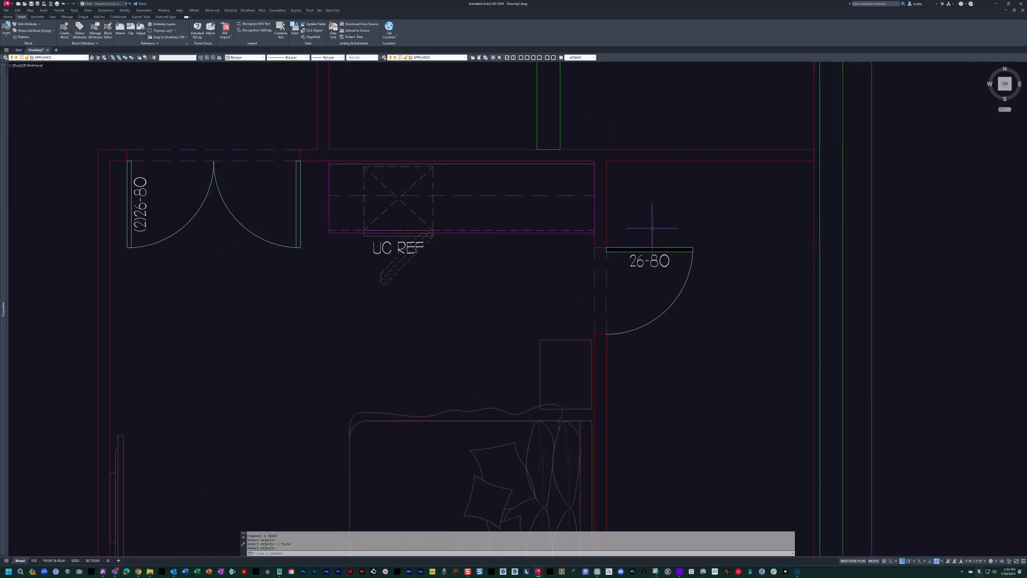
scroll(654, 230, "down", 2)
mouse_move(646, 230)
middle_mouse_down()
mouse_move(565, 250)
mouse_move(514, 200)
middle_mouse_up()
scroll(605, 266, "up", 1)
key("Escape")
scroll(553, 247, "down", 2)
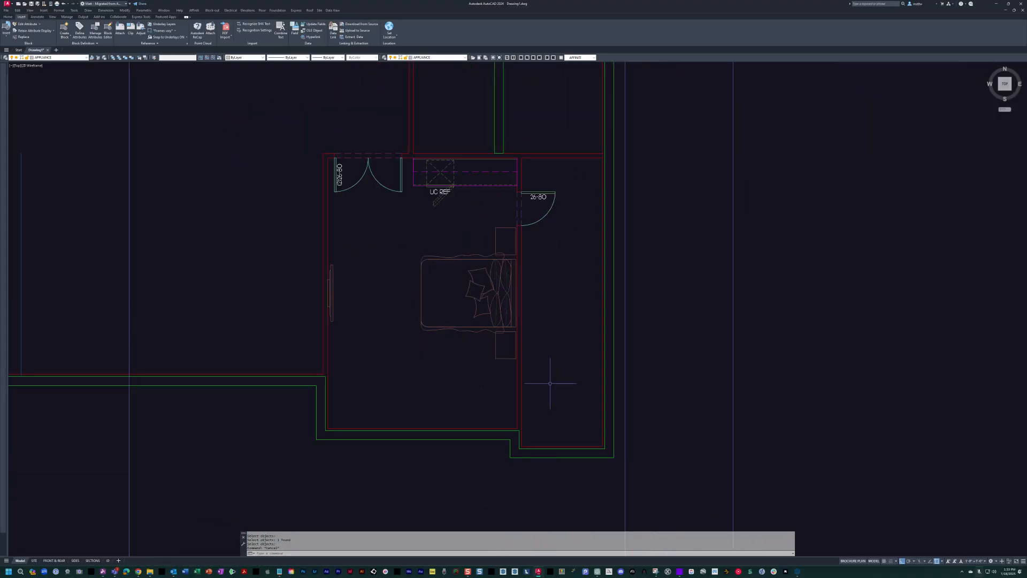
key("Escape")
key("Escape")
middle_click_drag(555, 261, 576, 272)
type("mi")
key("Return")
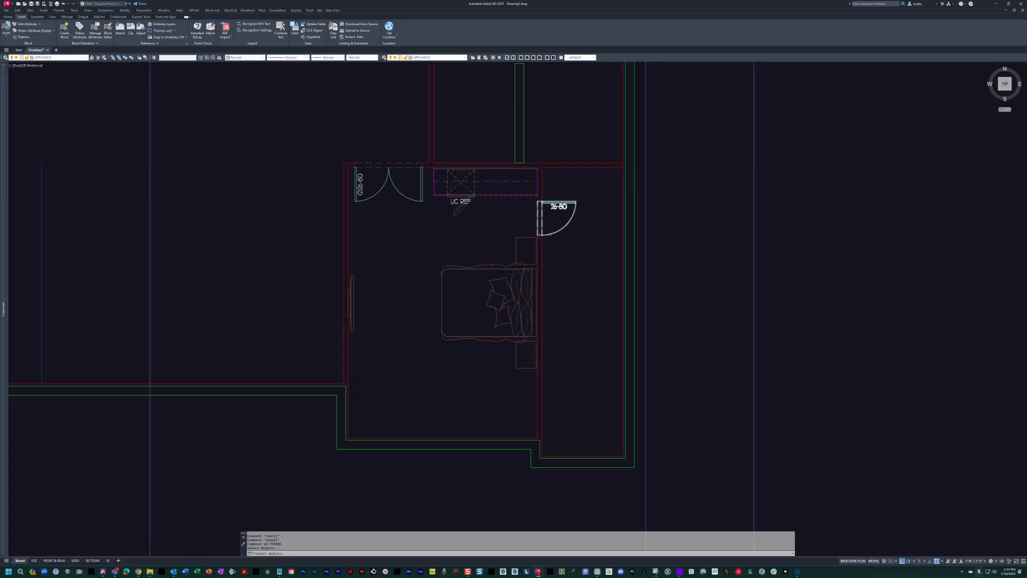
left_click(349, 337)
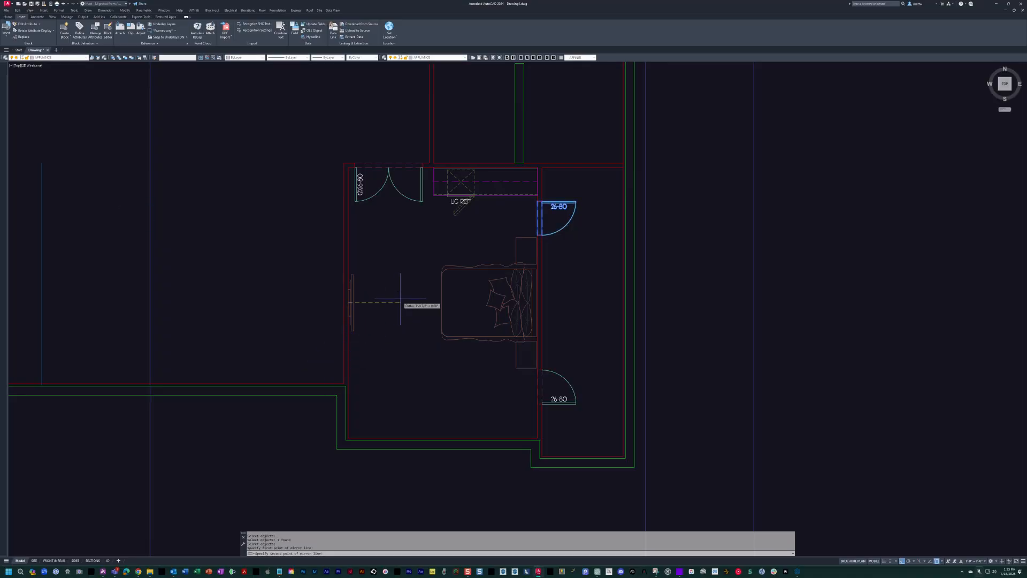
left_click(374, 293)
key("Return")
scroll(550, 382, "up", 4)
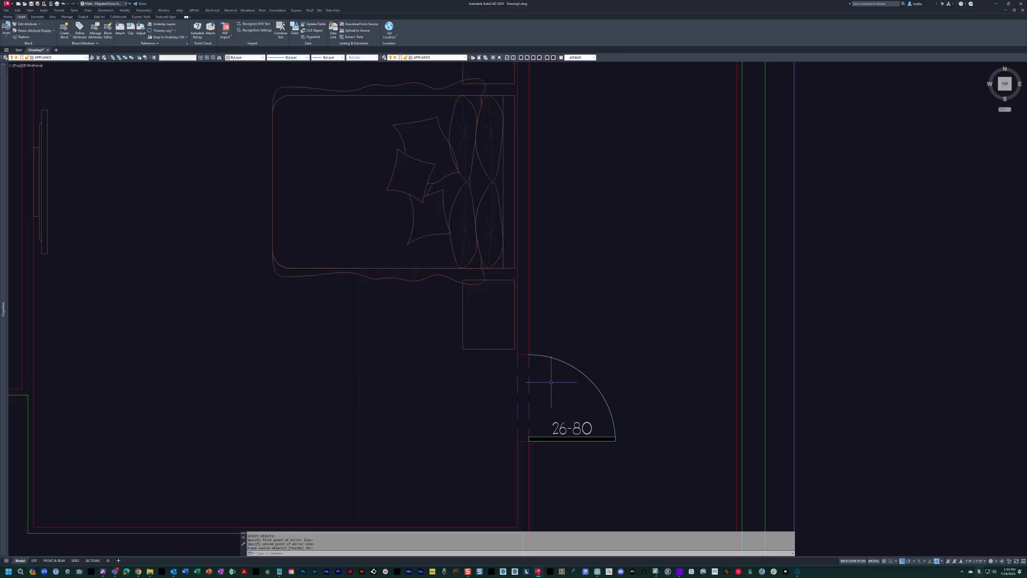
middle_click_drag(648, 369, 619, 327)
scroll(618, 323, "up", 2)
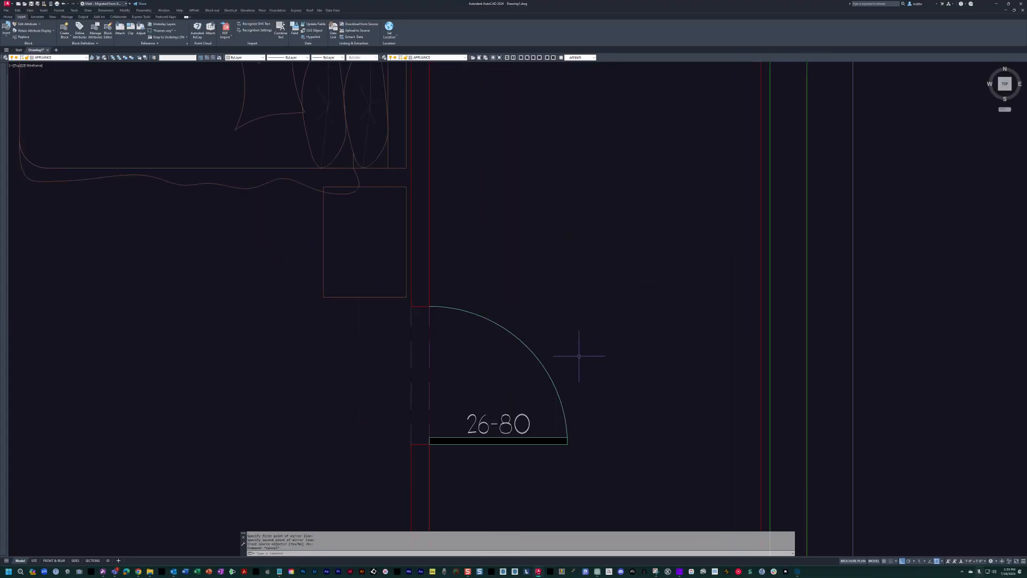
key("Escape")
key("Escape")
scroll(576, 364, "down", 3)
scroll(599, 368, "up", 2)
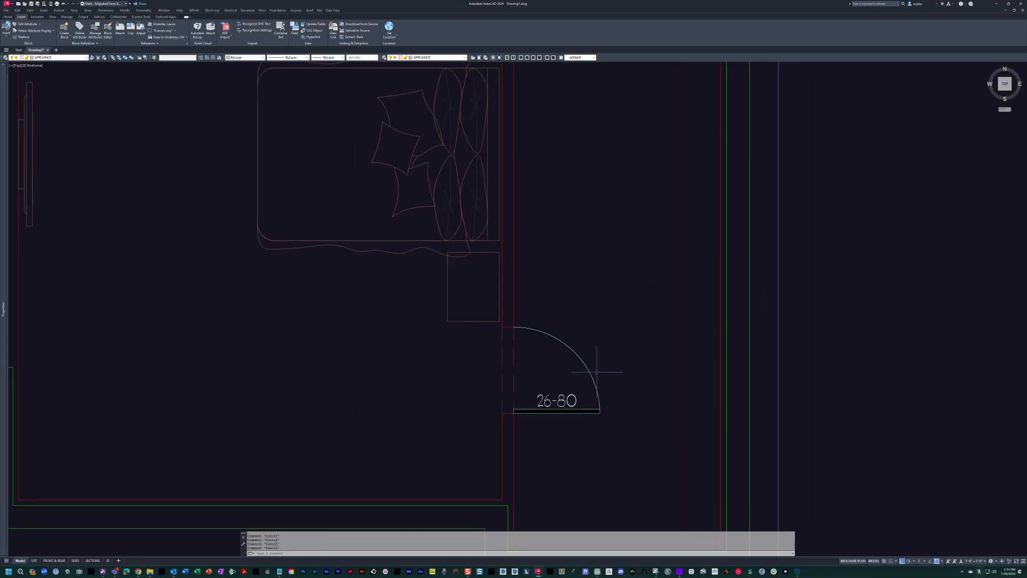
Make layer 0 current and turn on the scanned sketch over the guest bath and closet.
type("0")
key("Return")
key("Escape")
key("Escape")
type("i")
key("Return")
scroll(523, 295, "down", 4)
mouse_move(591, 371)
middle_mouse_down()
mouse_move(523, 296)
mouse_move(515, 330)
mouse_move(460, 260)
middle_mouse_up()
scroll(516, 330, "up", 2)
middle_click_drag(437, 196, 453, 238)
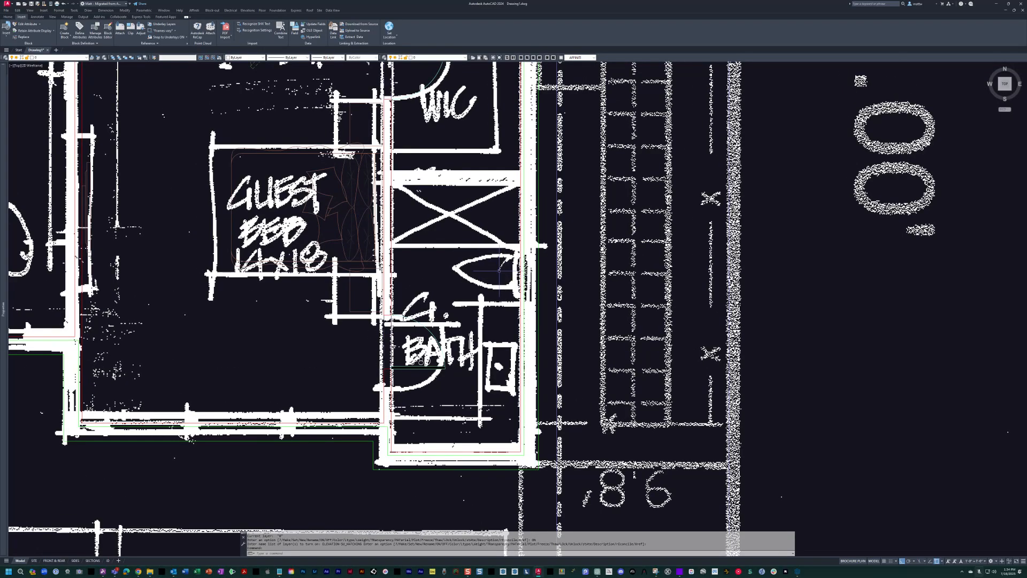
middle_click_drag(453, 196, 491, 225)
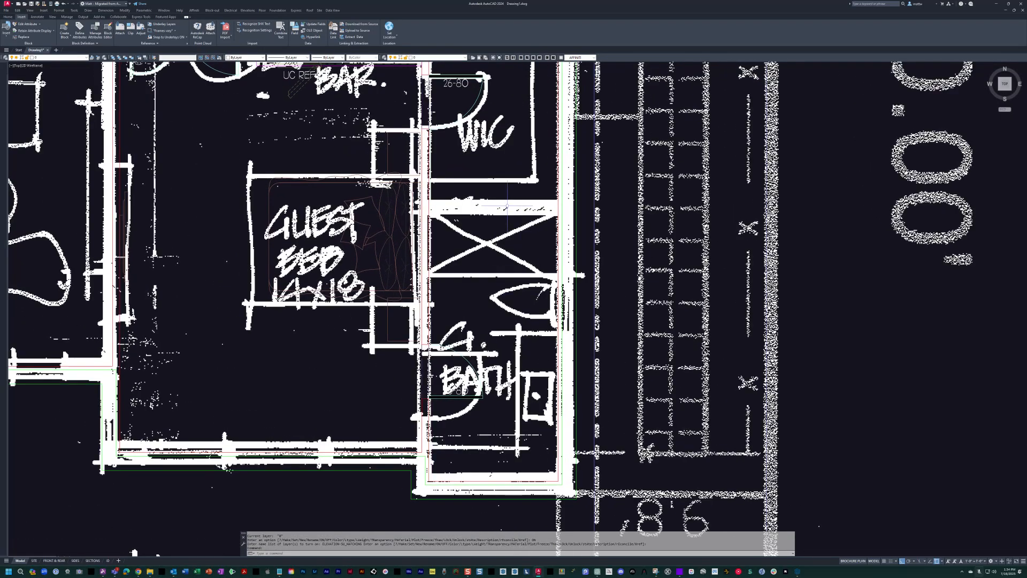
key("Escape")
key("Escape")
key("Escape")
key("Escape")
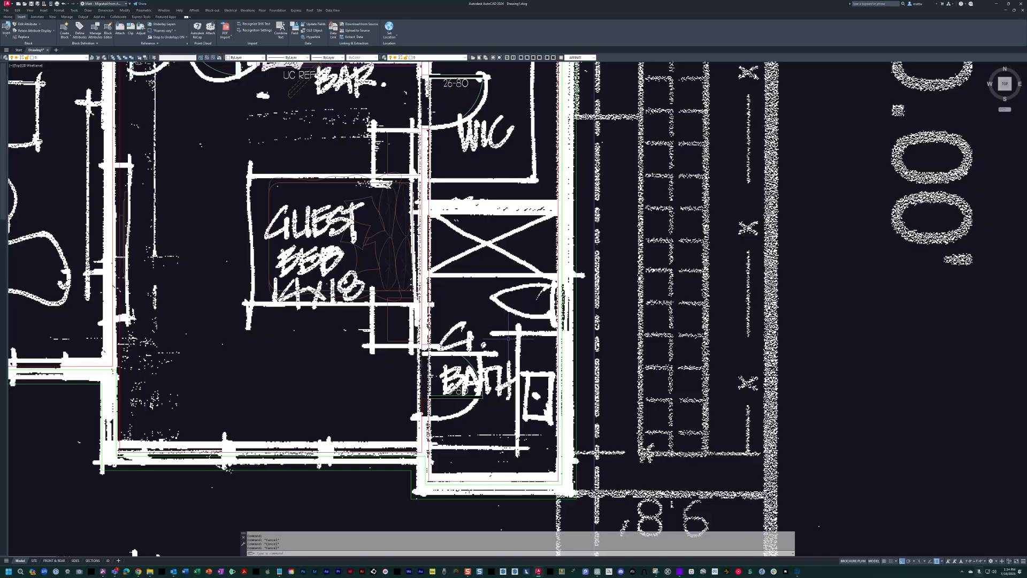
Measure the sketched guest bath vanity's length with a temporary linear dimension from the bottom wall.
type("dli")
key("space")
left_click(547, 481)
left_click(545, 334)
scroll(539, 387, "up", 5)
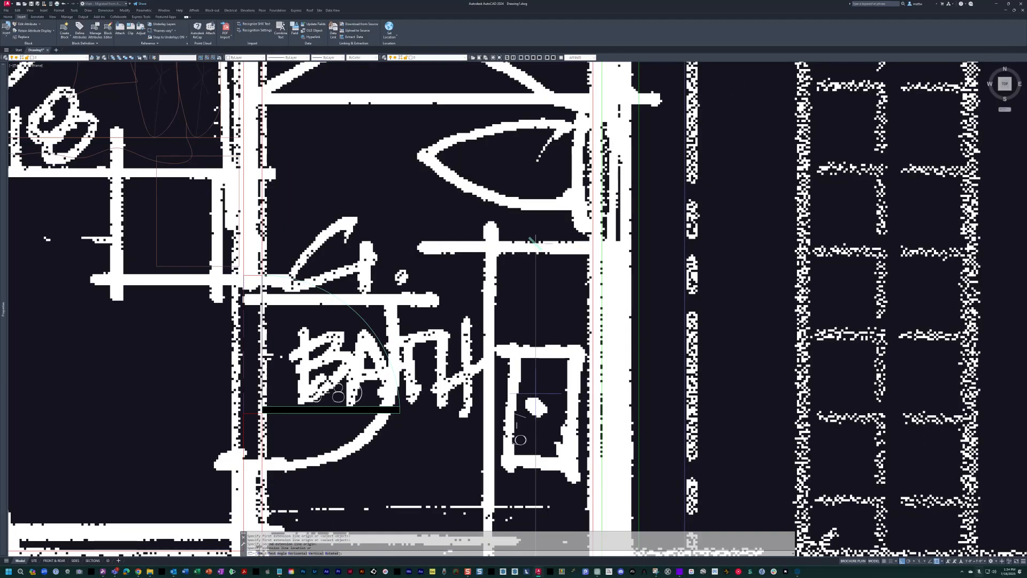
key("Escape")
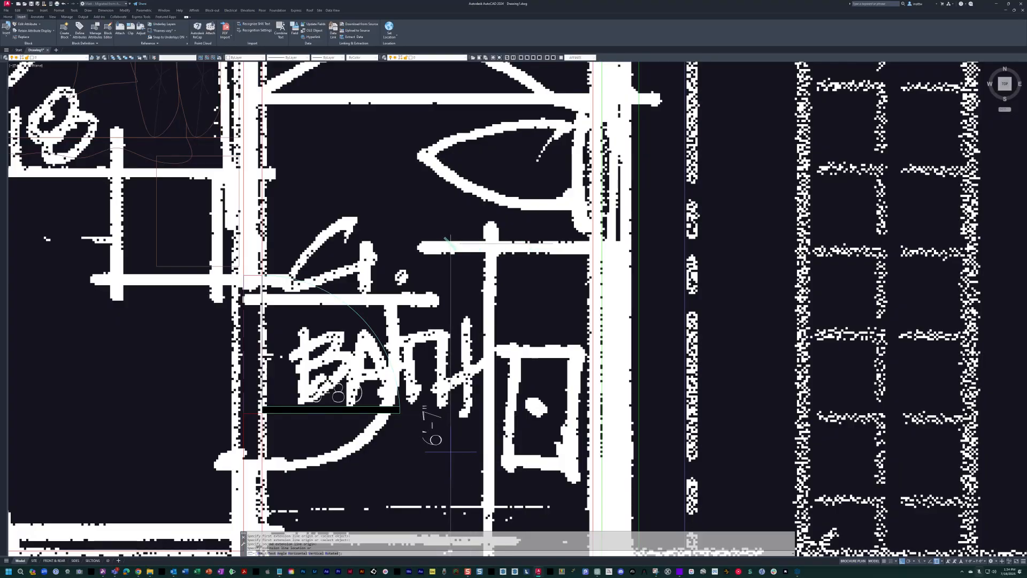
scroll(604, 349, "down", 5)
key("Escape")
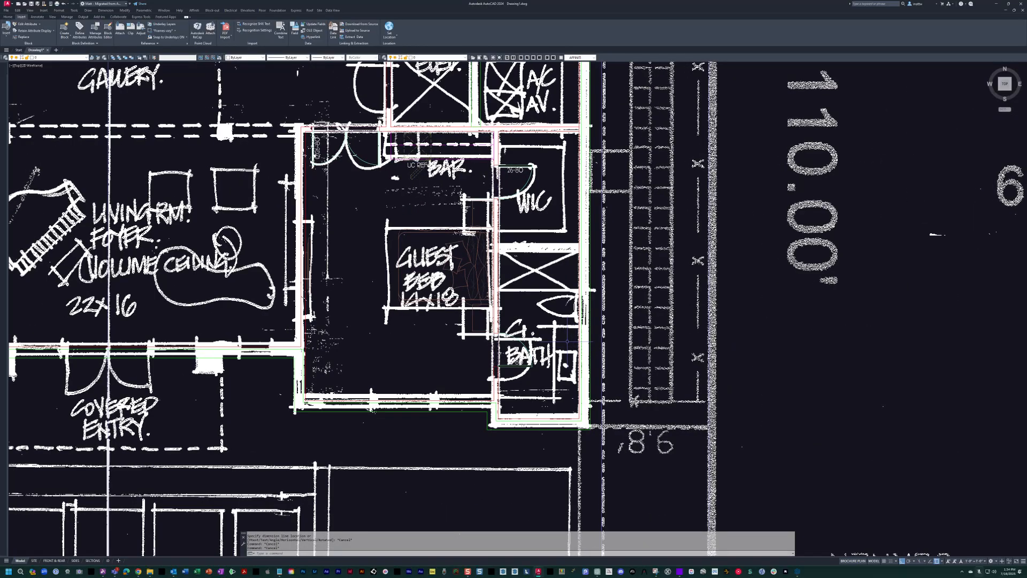
key("Escape")
key("Escape")
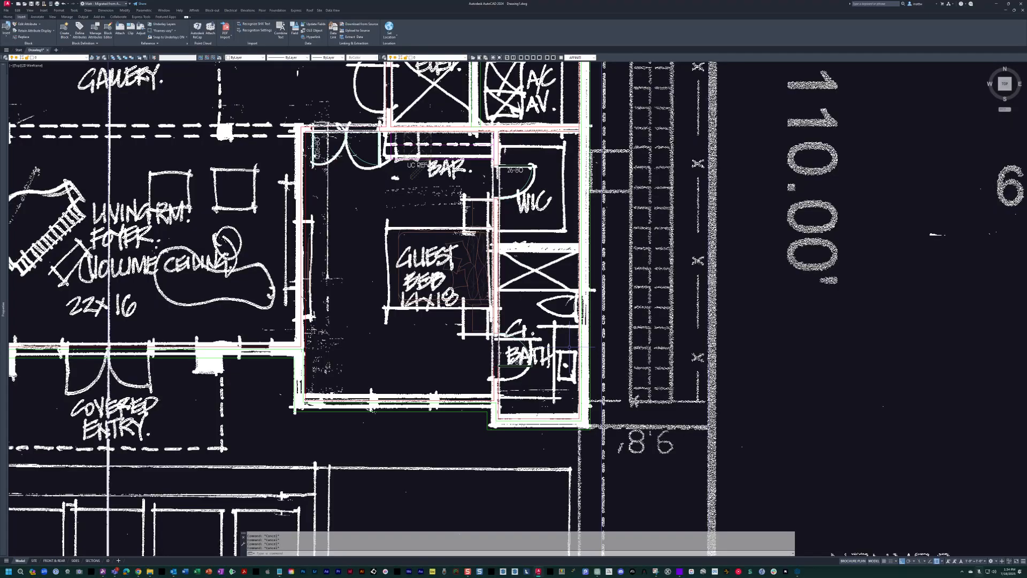
Place the sink vanity block in the guest bath's lower right corner and mirror it, deleting the source.
scroll(553, 396, "up", 6)
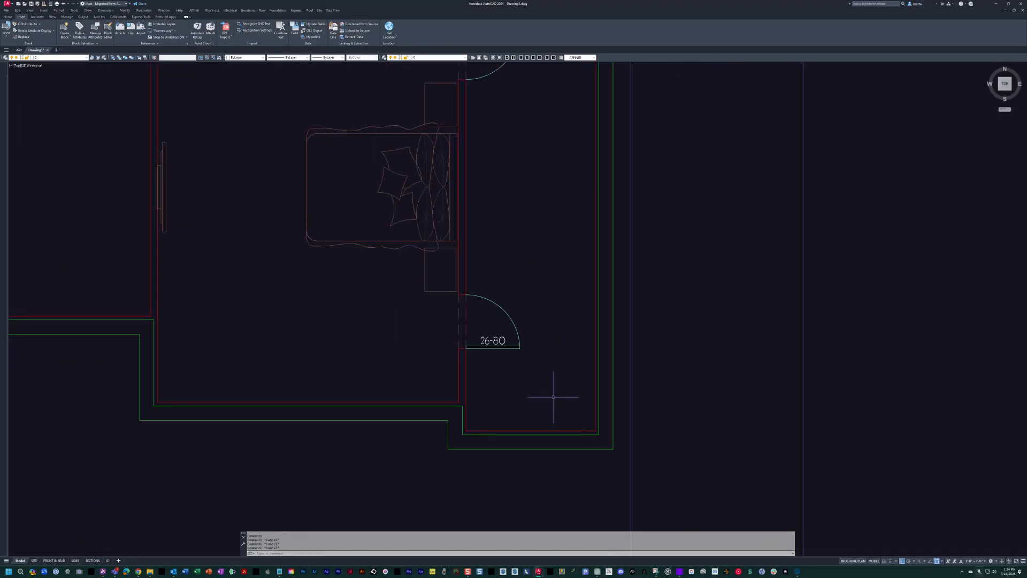
scroll(585, 423, "up", 2)
key("Escape")
type("mi")
key("Return")
left_click(609, 455)
left_click(593, 457)
key("Return")
left_click(601, 434)
left_click(734, 429)
type("y")
key("Return")
key("Escape")
key("Escape")
Draw a guide polyline 7' up from the bath's bottom wall along the vanity front and across the right wall.
scroll(556, 430, "up", 2)
type("pl")
key("Return")
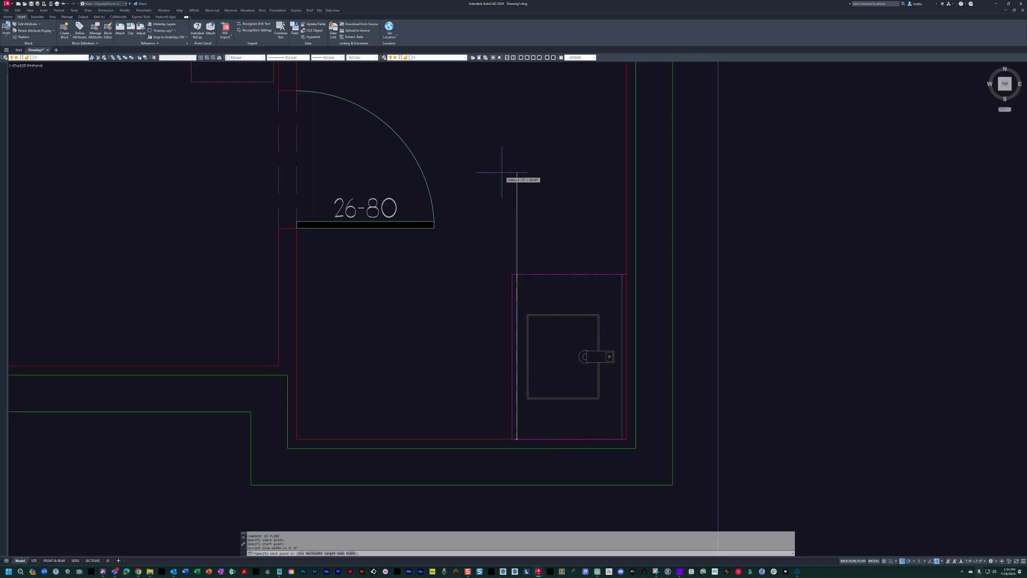
type("7'")
key("Return")
scroll(489, 241, "down", 4)
left_click(648, 167)
key("Escape")
scroll(517, 169, "up", 2)
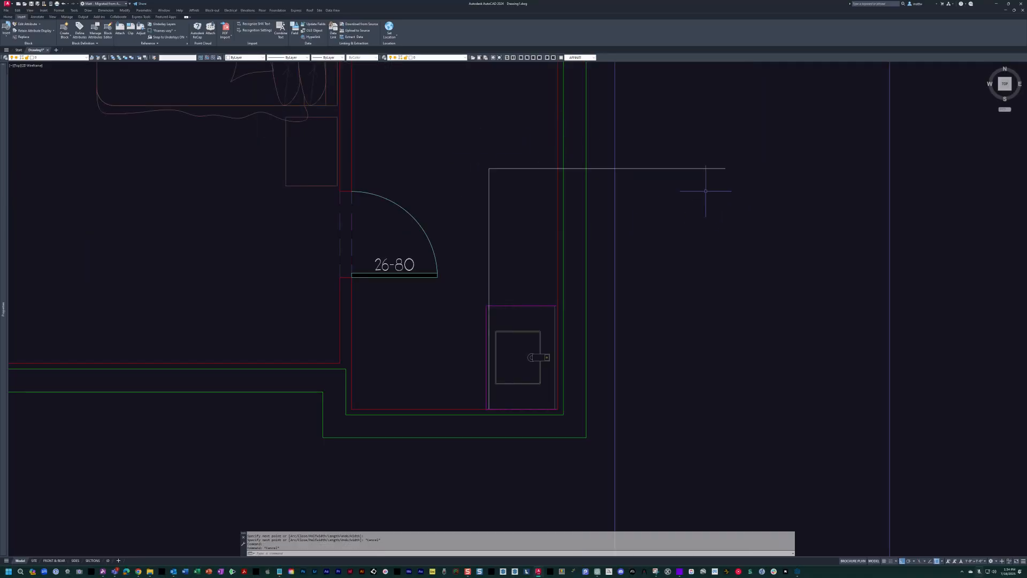
key("Escape")
Stretch the sink vanity's upper end to the 7' guide polyline and erase the guide.
left_click(541, 170)
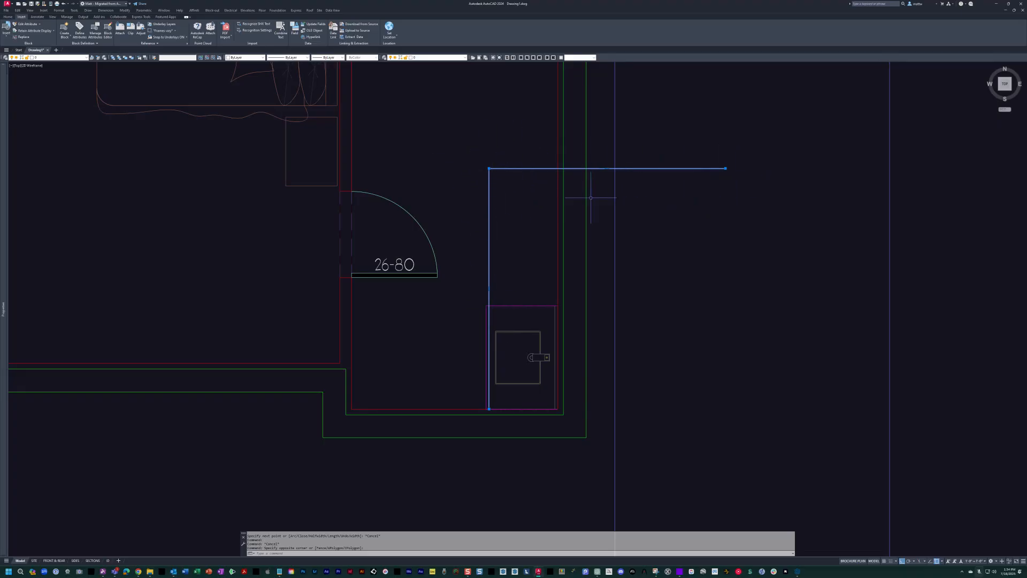
middle_click_drag(531, 304, 532, 307)
key("Escape")
left_click(506, 307)
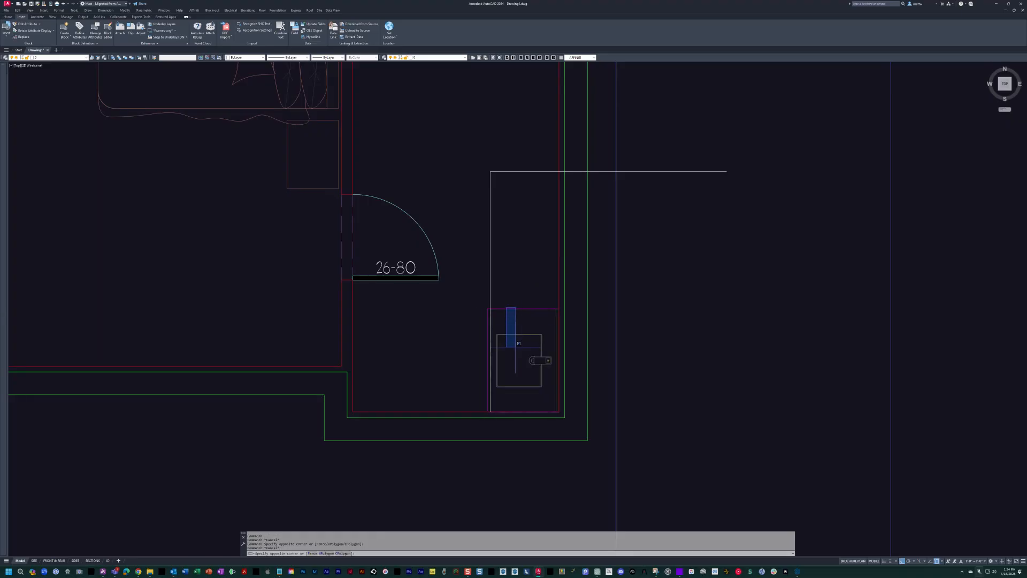
left_click(486, 375)
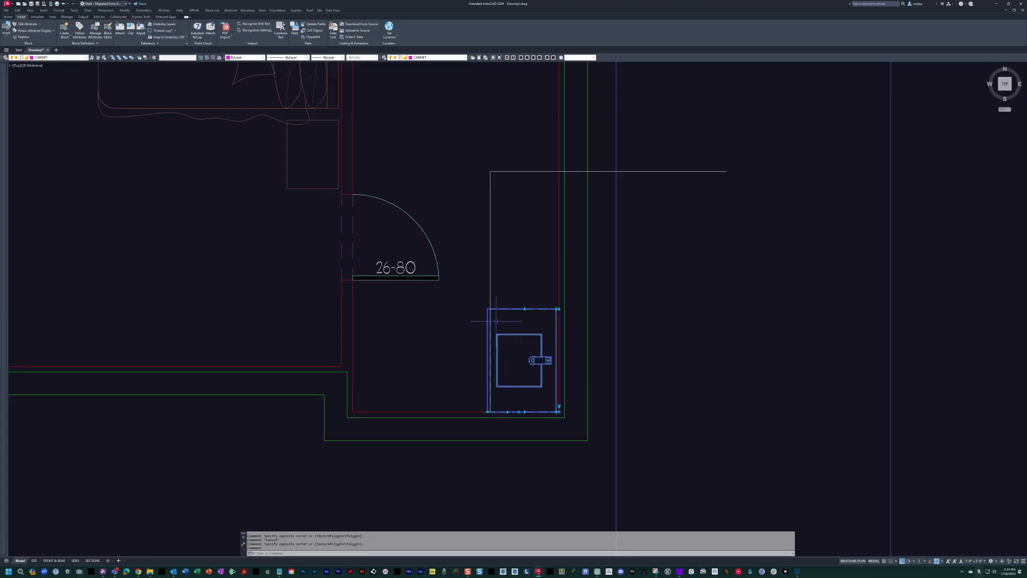
scroll(548, 312, "up", 2)
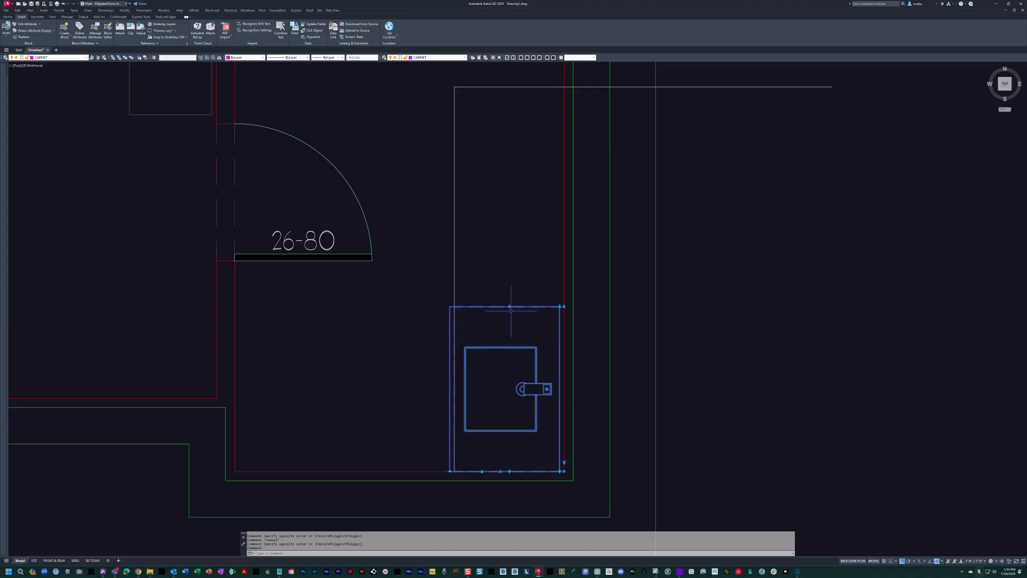
left_click(563, 307)
left_click(564, 86)
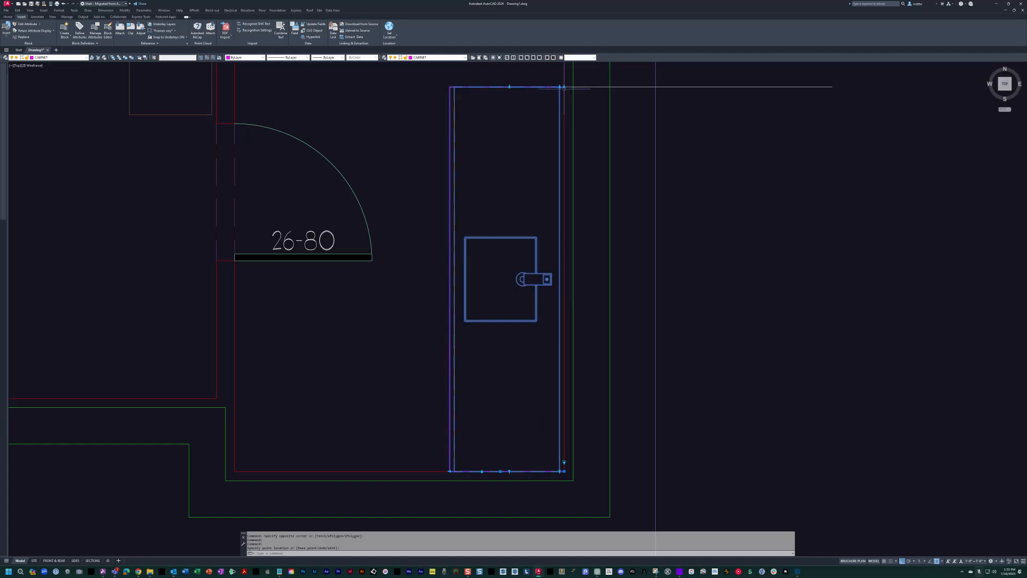
scroll(430, 255, "down", 2)
key("Escape")
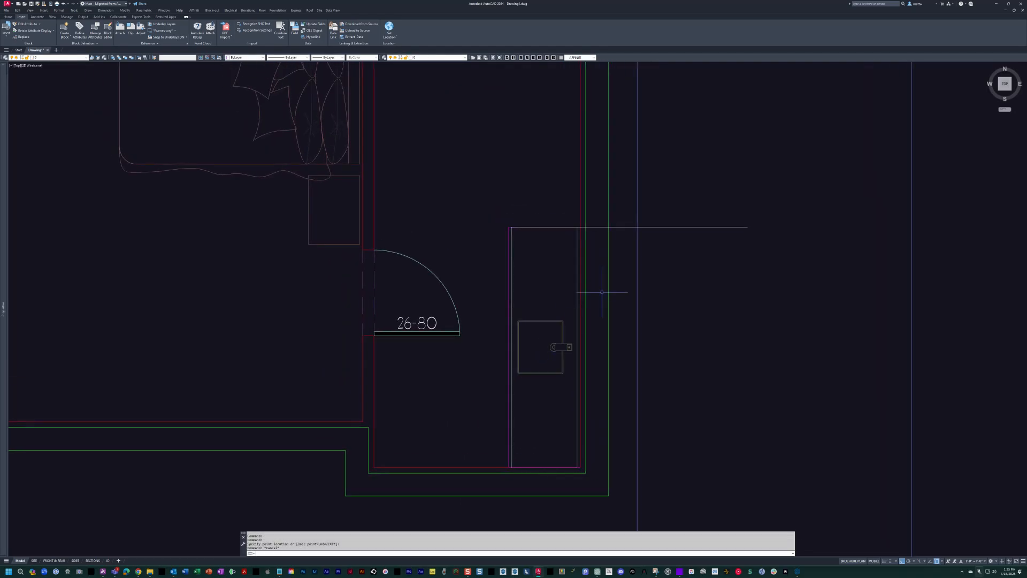
scroll(450, 244, "down", 3)
key("Escape")
key("Escape")
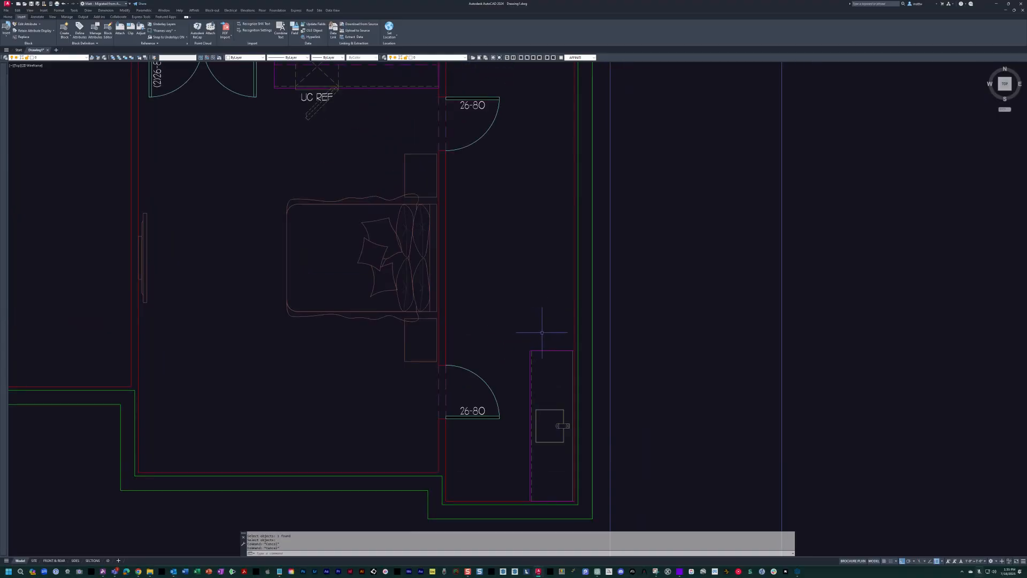
Insert the toilet block above the vanity in the guest bath, with its tank toward the right wall.
scroll(542, 325, "up", 2)
type("toi")
key("space")
left_click(510, 273)
left_click(395, 307)
key("Escape")
key("Escape")
middle_click_drag(477, 324, 448, 315)
key("Escape")
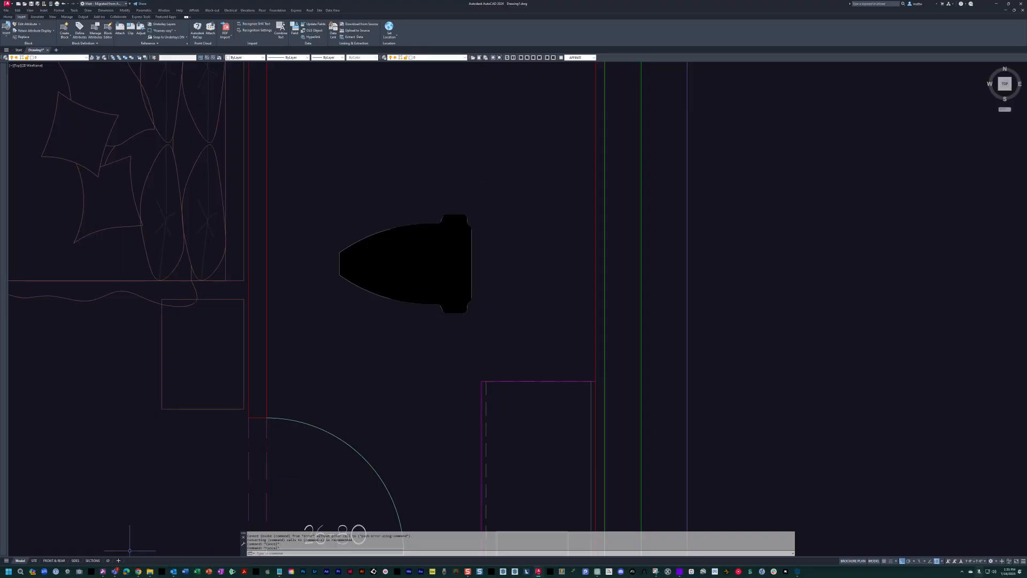
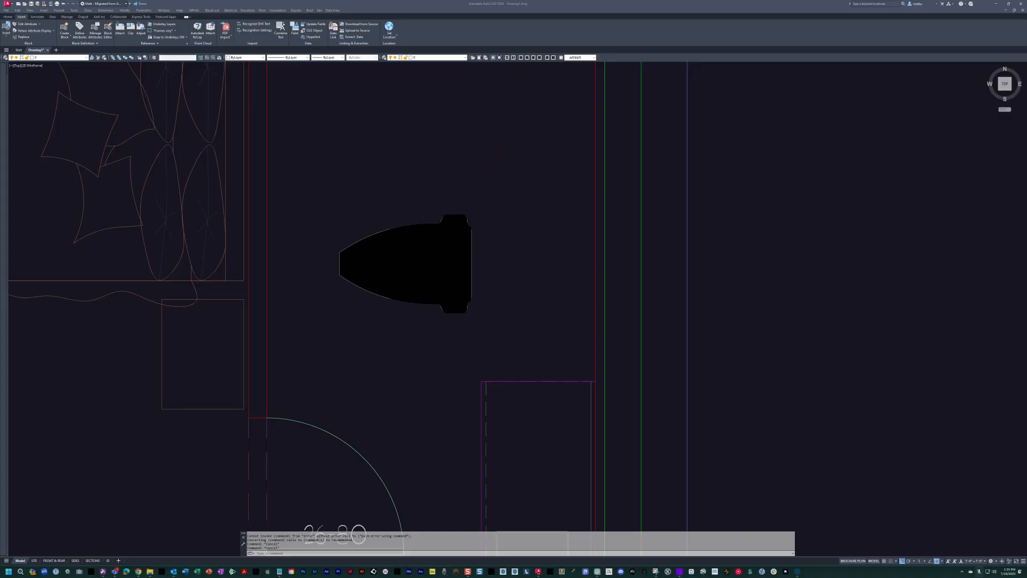
Measure the distance between the toilet block's upper and lower clearance points with a linear dimension, and erase the dimension.
type("dli")
key("space")
left_click(477, 346)
left_click(478, 180)
key("Escape")
key("space")
left_click(479, 345)
left_click(481, 182)
left_click(520, 270)
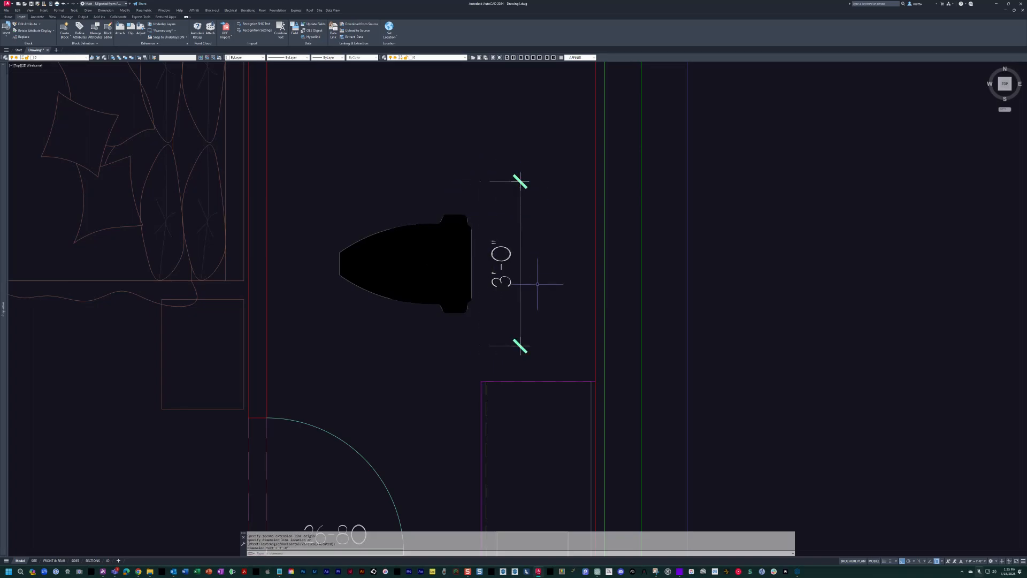
type("e")
key("space")
left_click(507, 257)
key("space")
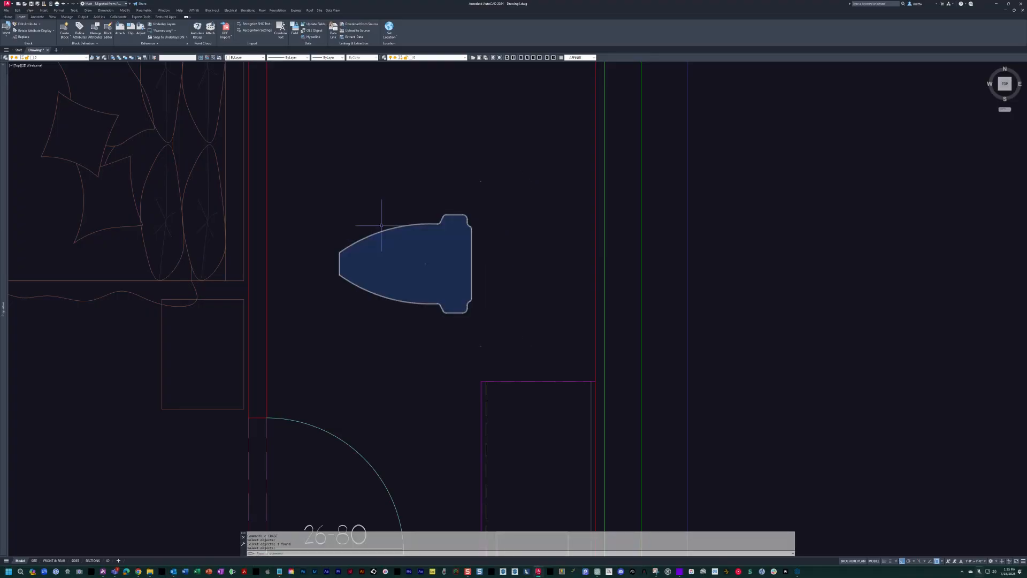
Move the toilet so its lower clearance point sits on the vanity's upper corner at the bath's right wall.
type("m")
key("space")
left_click(499, 304)
left_click(455, 278)
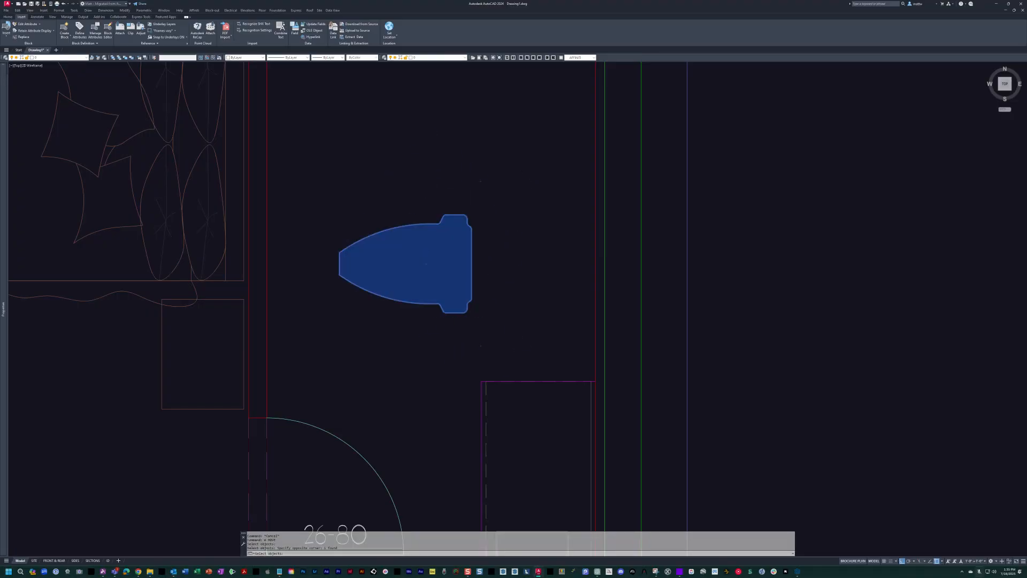
left_click(478, 345)
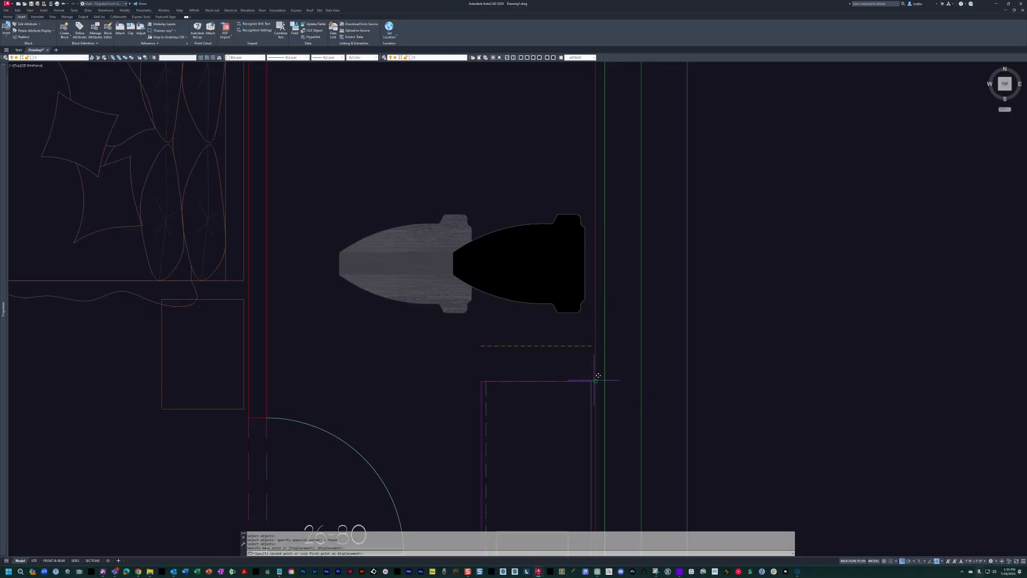
left_click(594, 380)
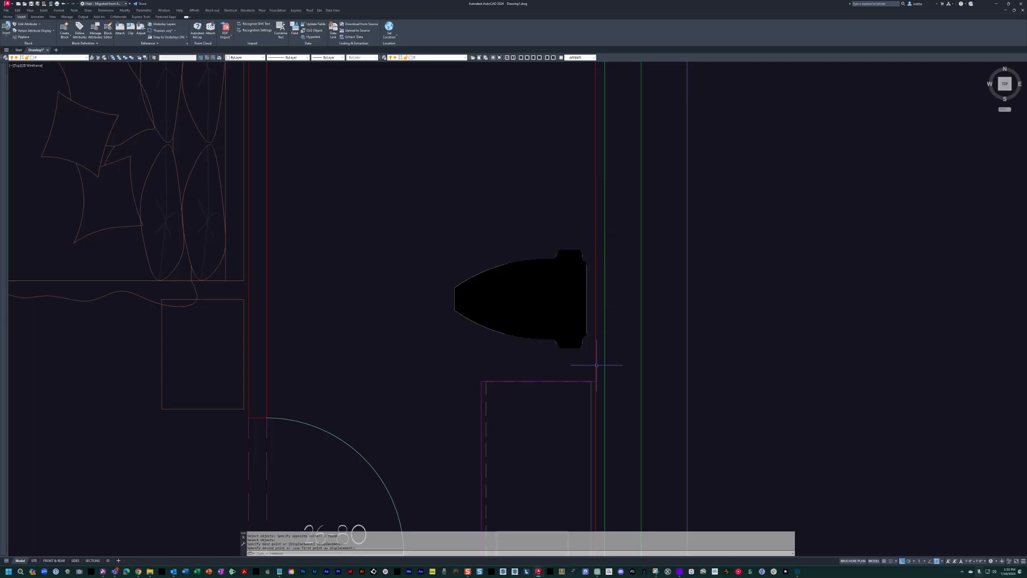
mouse_move(541, 306)
middle_mouse_down()
mouse_move(566, 319)
mouse_move(590, 422)
middle_mouse_up()
key("Escape")
key("Escape")
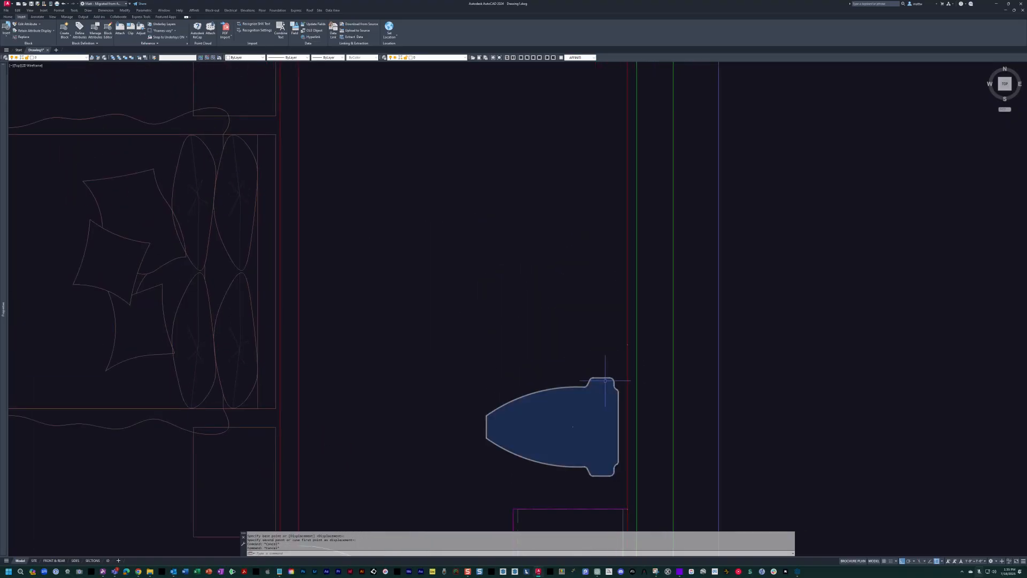
key("Escape")
Paste the copied shower block into the guest bath above the toilet and rotate it 90° so its arrow points toward the right wall.
scroll(614, 371, "down", 2)
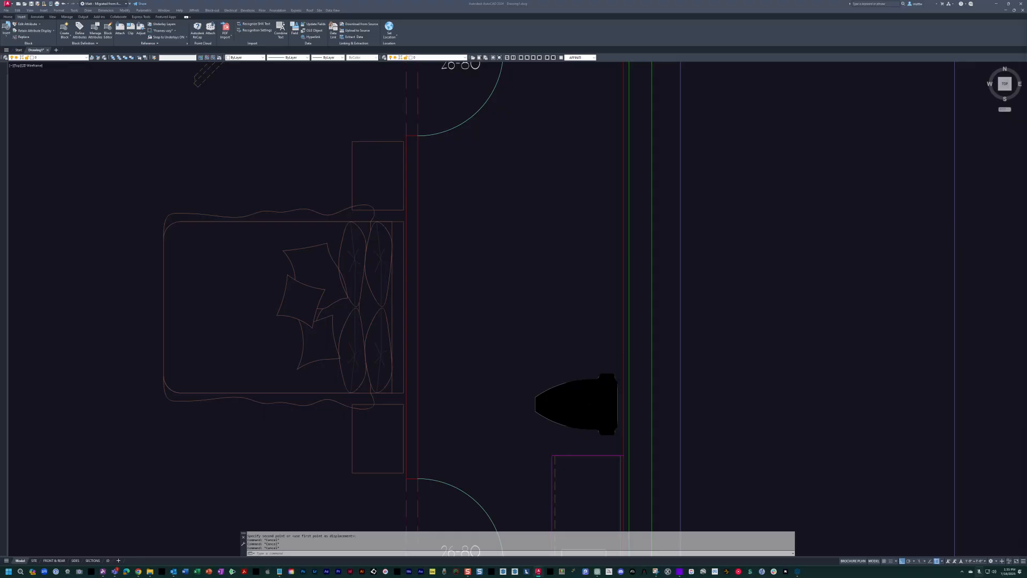
key("ctrl+v")
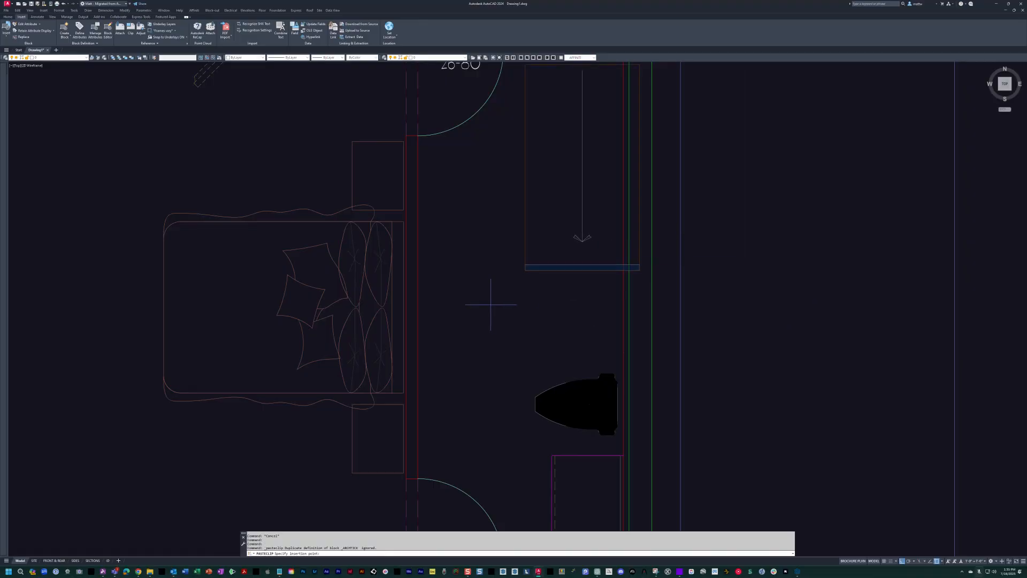
type("ro")
key("space")
left_click(553, 265)
left_click(529, 269)
key("space")
left_click(512, 273)
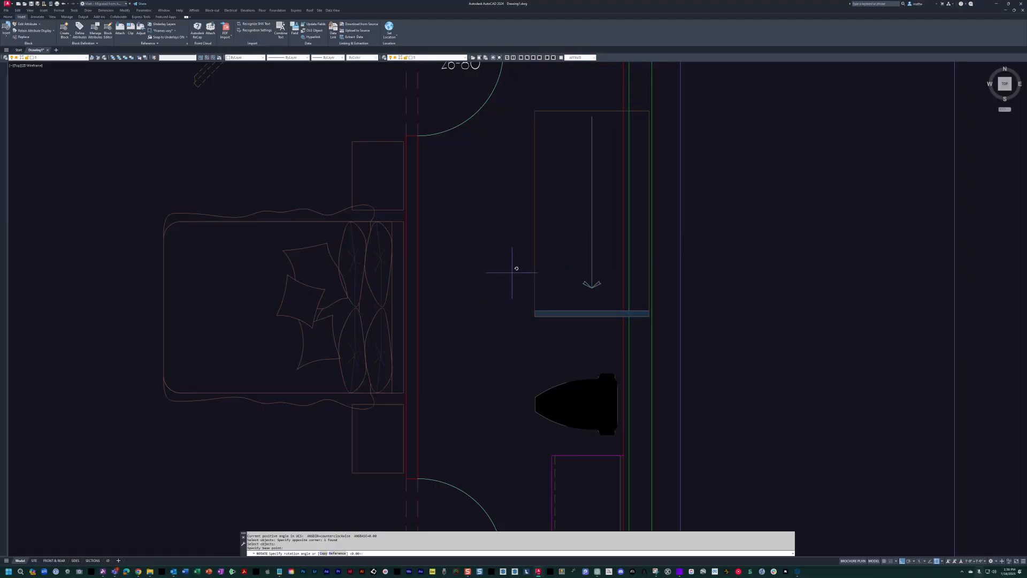
left_click(516, 236)
middle_click_drag(516, 236, 589, 298)
mouse_move(647, 315)
middle_mouse_down()
mouse_move(629, 333)
mouse_move(577, 337)
middle_mouse_up()
key("Escape")
key("Escape")
Move the shower block between the bath's side walls, with its lower right corner on the toilet's upper clearance point.
type("m")
key("space")
left_click(573, 355)
left_click(551, 321)
key("space")
left_click(584, 322)
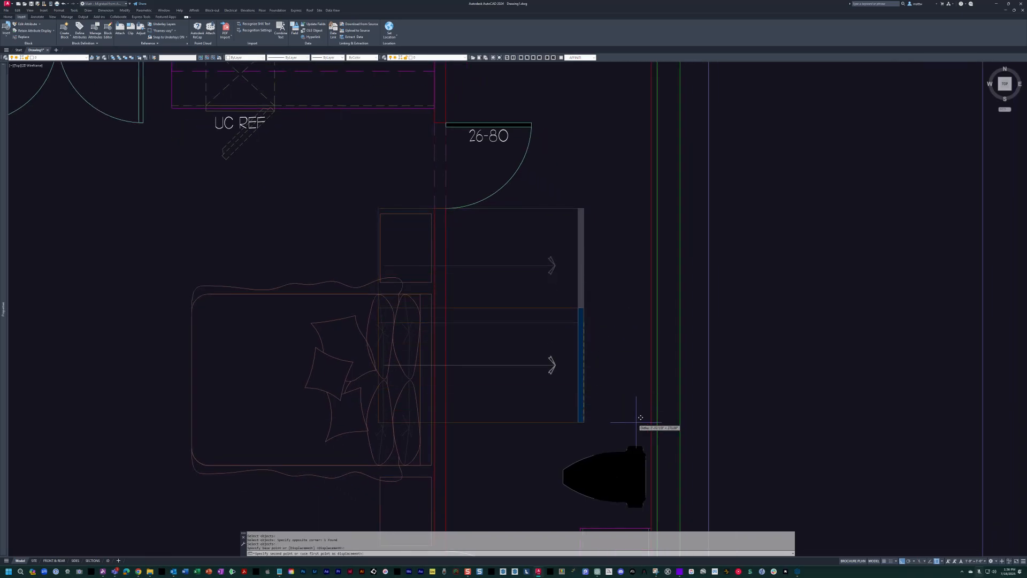
left_click(656, 421)
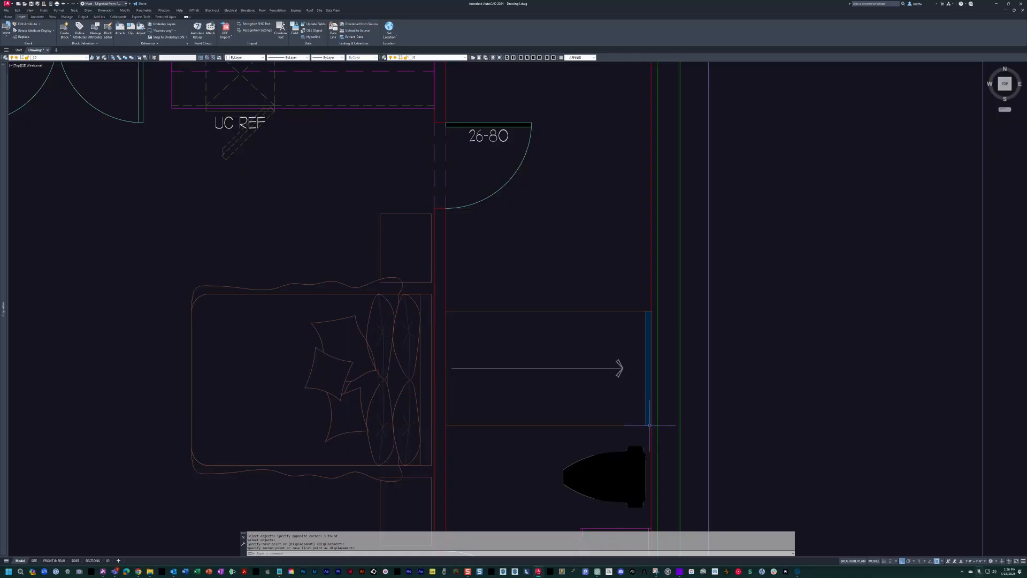
middle_click_drag(557, 347, 637, 344)
left_click(637, 344)
left_click(520, 308)
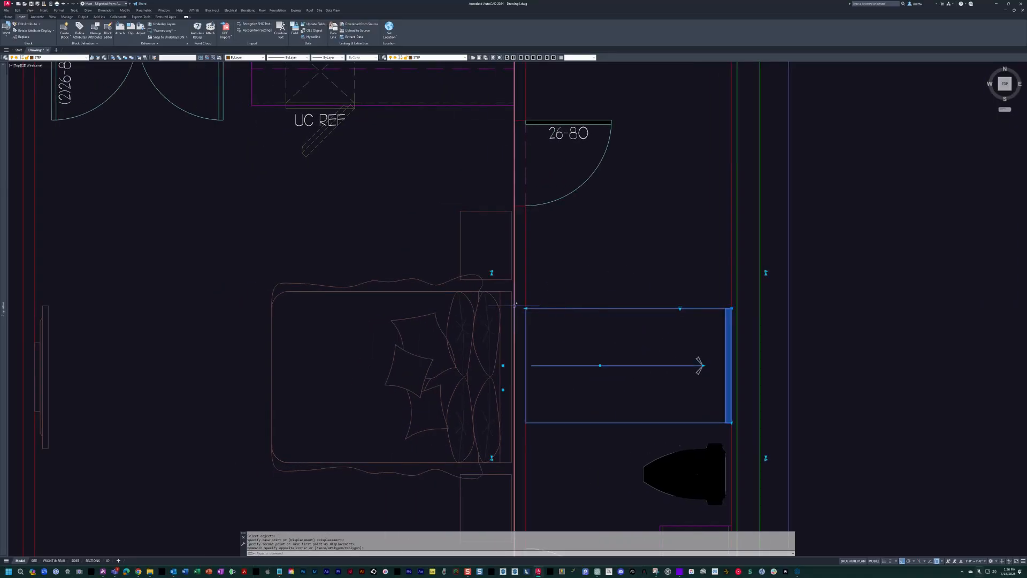
key("Escape")
key("Escape")
key("Escape")
Measure the depth between the shower's lower and upper edges with a linear dimension, without placing it.
type("dli")
key("space")
left_click(606, 422)
left_click(636, 308)
key("Escape")
Draw a line along the shower's upper edge between the side walls and offset it 4" upward for a partition wall.
mouse_move(652, 333)
middle_mouse_down()
mouse_move(623, 375)
mouse_move(595, 351)
middle_mouse_up()
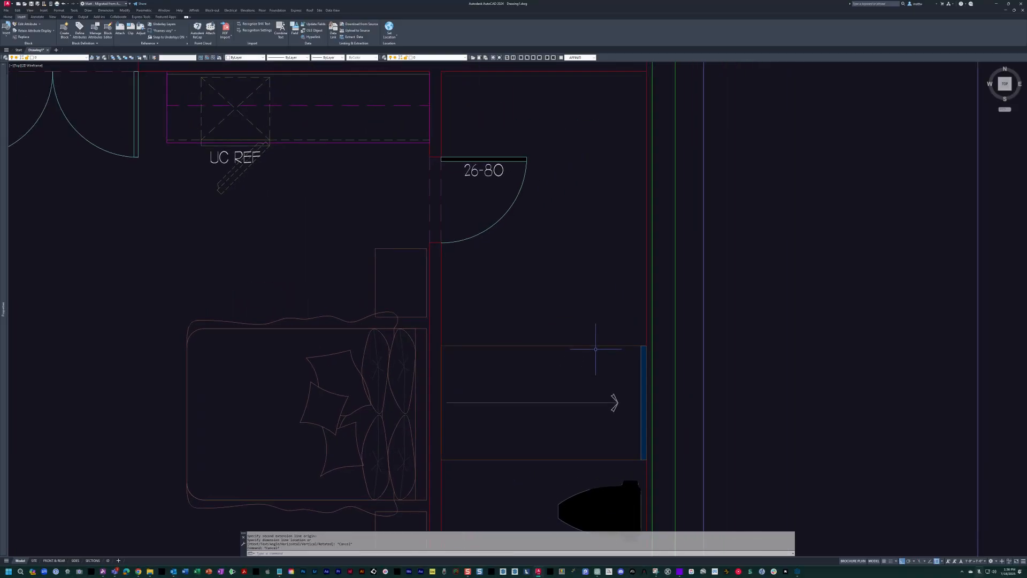
type("pl")
key("space")
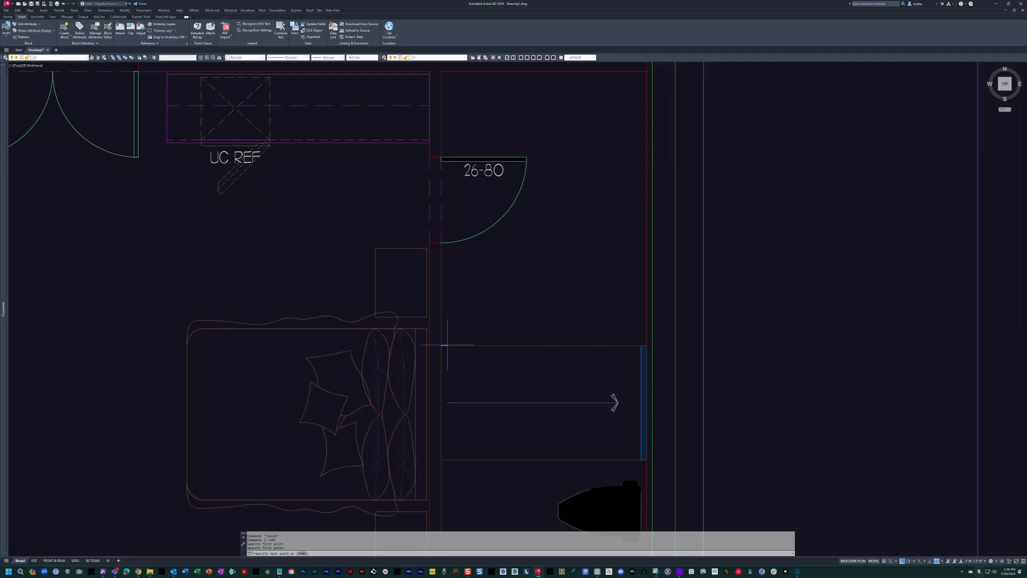
key("Escape")
type("o")
key("space")
type("4")
key("space")
left_click(610, 345)
left_click(615, 327)
key("Escape")
key("Escape")
Match the two new partition lines to the properties of the right interior wall line.
type("ma")
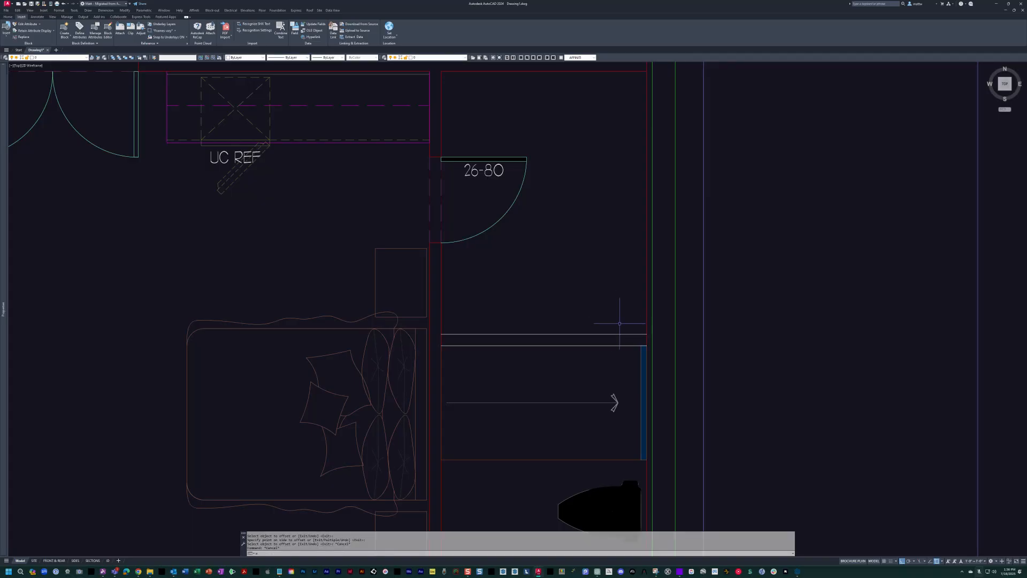
key("space")
left_click(647, 319)
left_click(435, 320)
left_click(858, 390)
key("Escape")
key("Escape")
Trim the wall lines where the new partition between bath and closet meets the side walls.
type("tr")
key("space")
left_click(528, 369)
left_click(504, 321)
key("space")
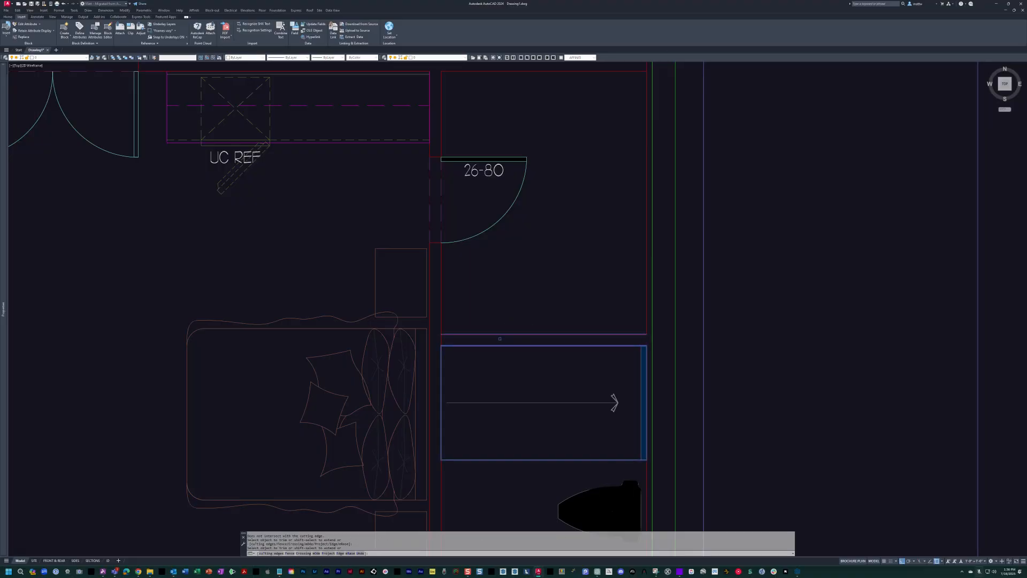
scroll(517, 321, "down", 2)
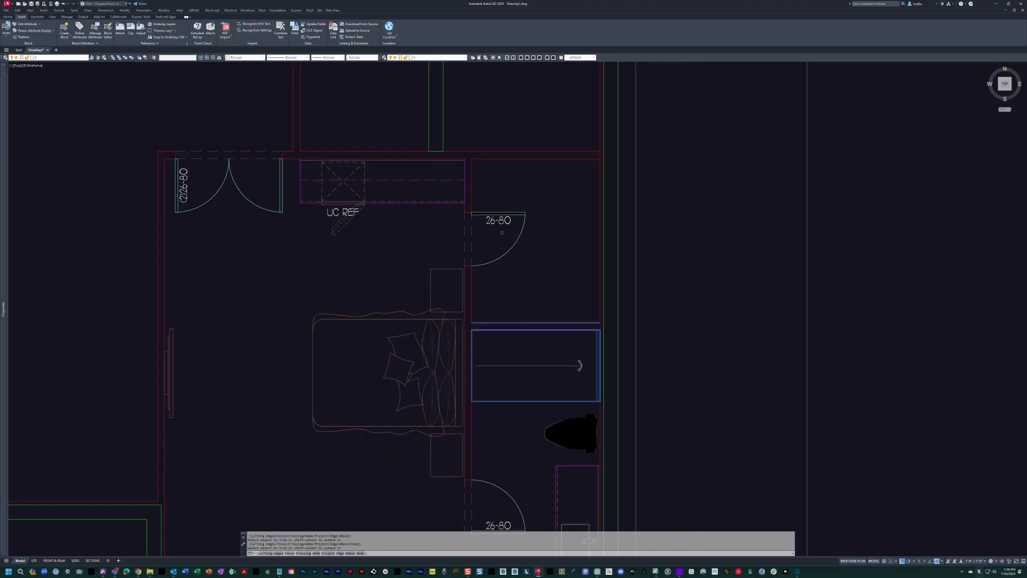
key("Escape")
key("Escape")
middle_click_drag(489, 244, 545, 254)
key("Escape")
key("Escape")
middle_click_drag(576, 210, 588, 210)
mouse_move(630, 170)
middle_mouse_down()
mouse_move(570, 267)
mouse_move(510, 262)
middle_mouse_up()
type("tr")
key("space")
left_click(574, 241)
left_click(547, 278)
key("space")
left_click(610, 256)
scroll(551, 257, "down", 3)
key("Escape")
key("Escape")
key("Escape")
Insert the walk-in closet rod block at the closet's lower right corner, oriented toward the closet's left wall.
scroll(566, 278, "up", 3)
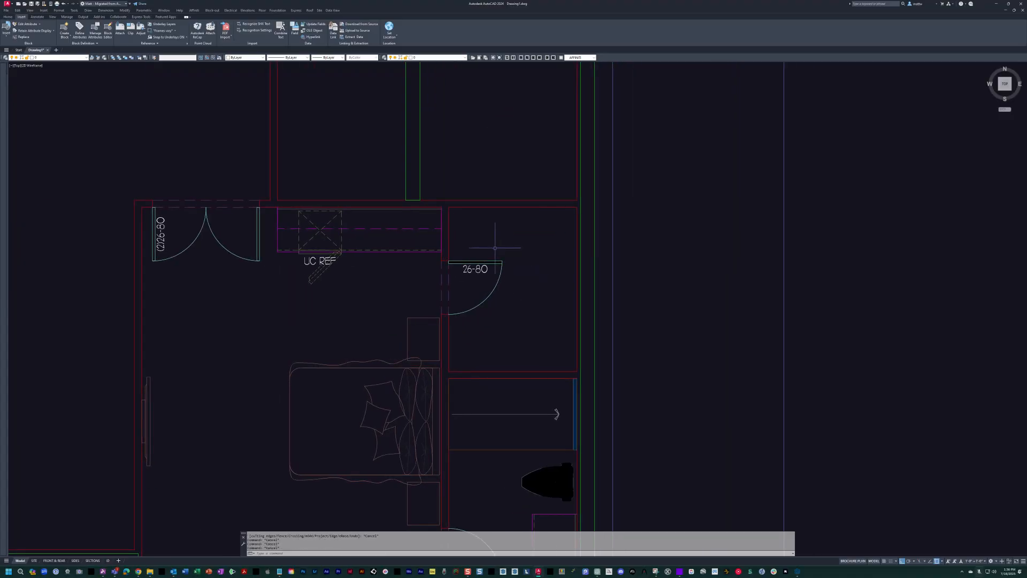
type("wic")
key("space")
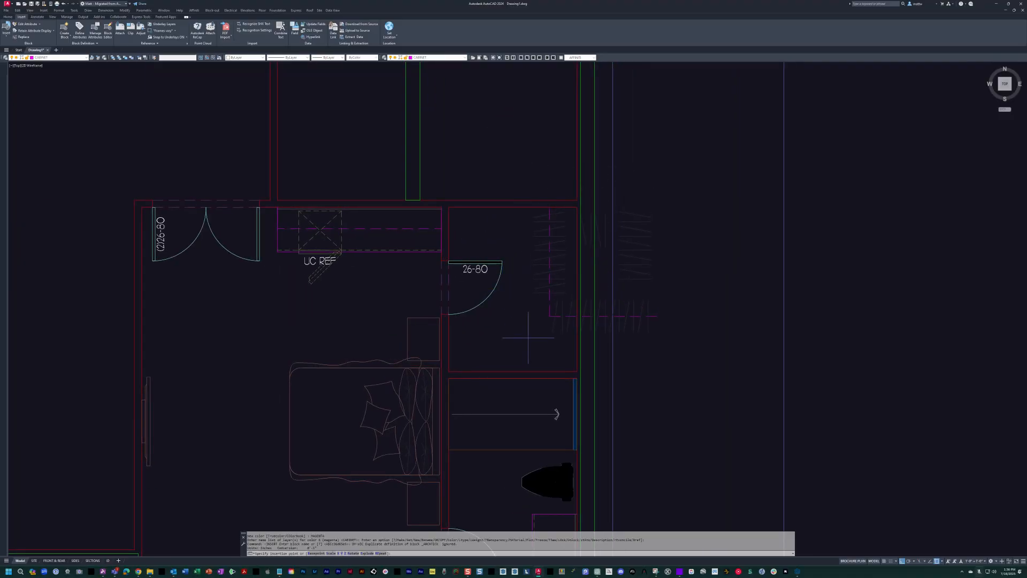
left_click(574, 369)
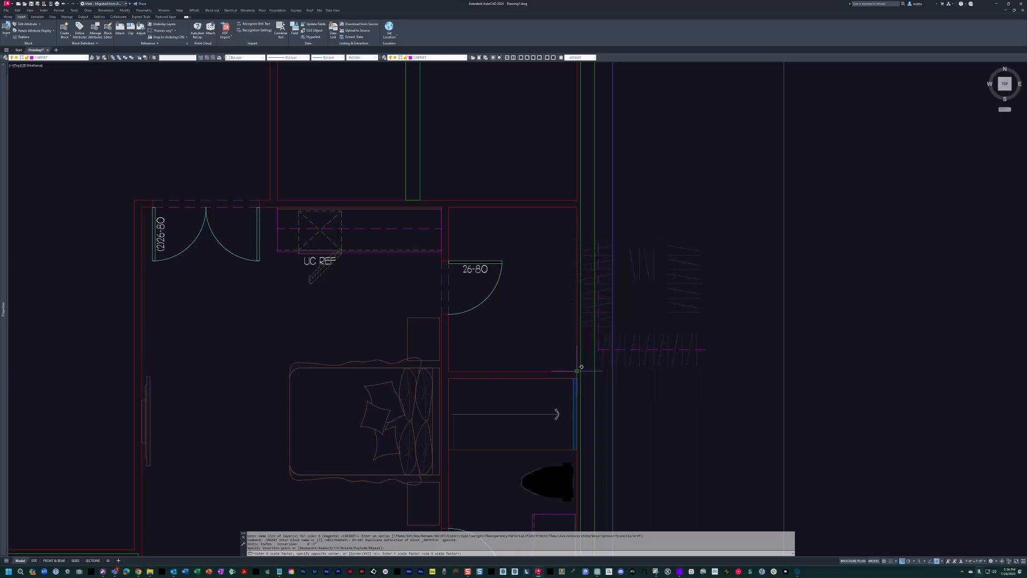
left_click(470, 351)
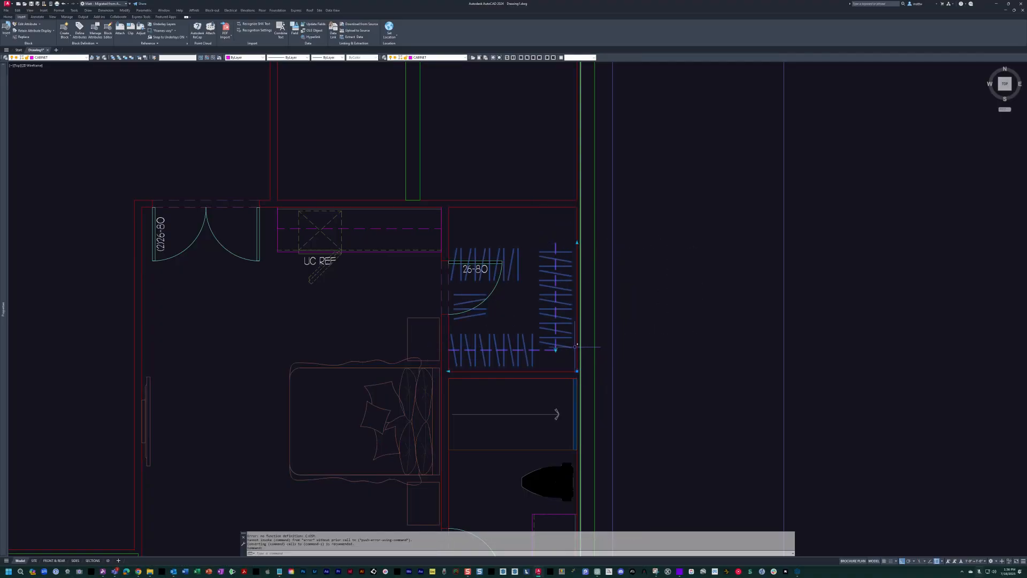
Switch the closet block to its U-shaped layout and stretch it to the closet's upper and left walls.
left_click(555, 350)
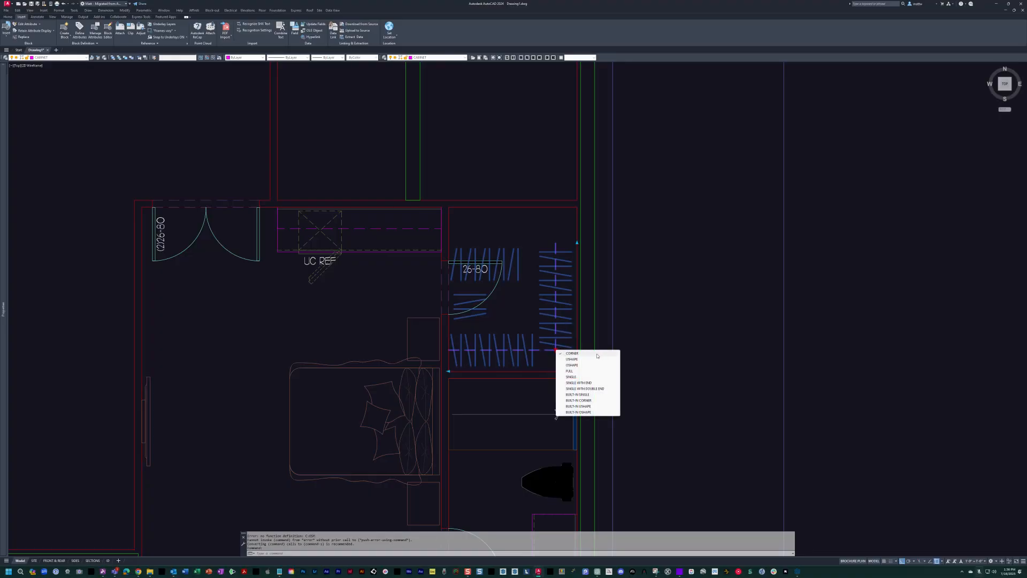
left_click(583, 361)
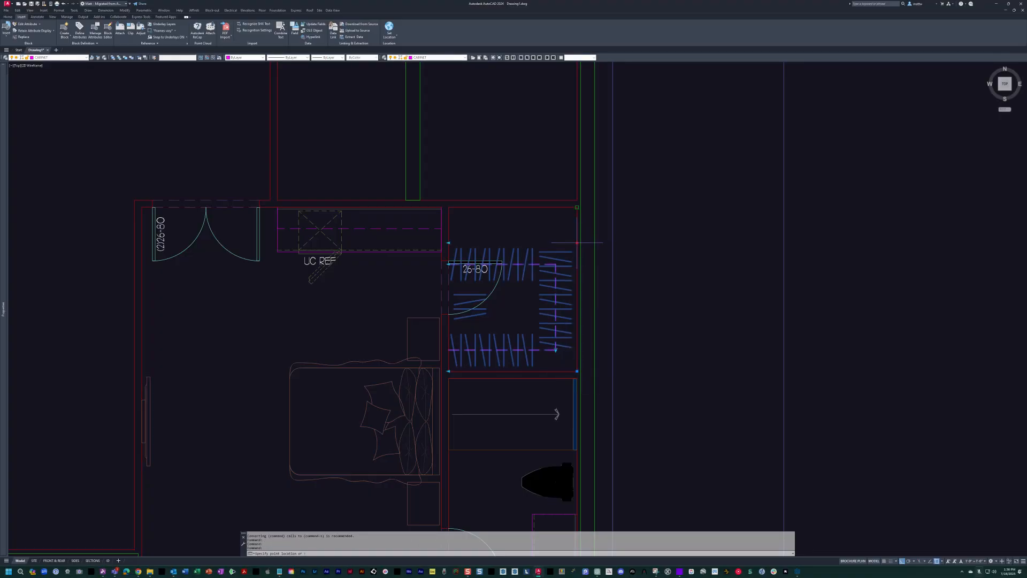
left_click(577, 243)
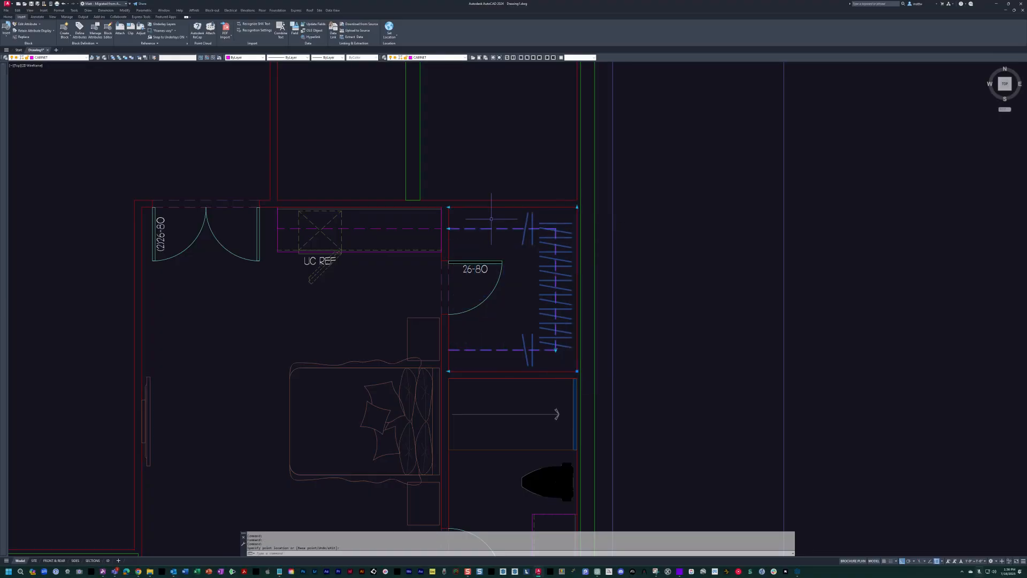
left_click(449, 207)
left_click(449, 371)
key("Escape")
Review the layout of the guest suite's closet, shower, toilet, vanity and bedroom.
middle_click_drag(449, 370, 492, 353)
scroll(573, 288, "down", 5)
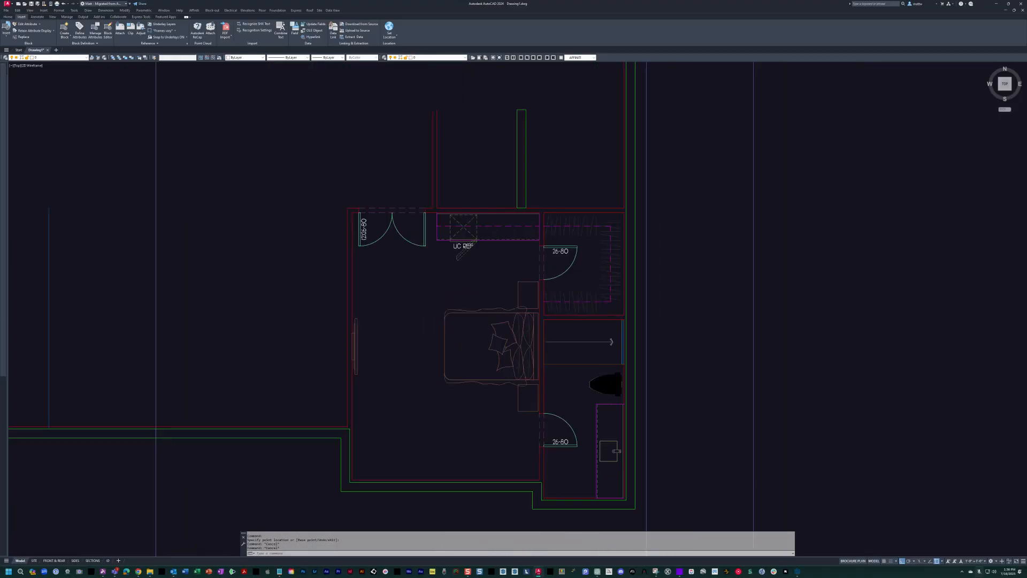
scroll(566, 286, "up", 3)
scroll(565, 285, "up", 2)
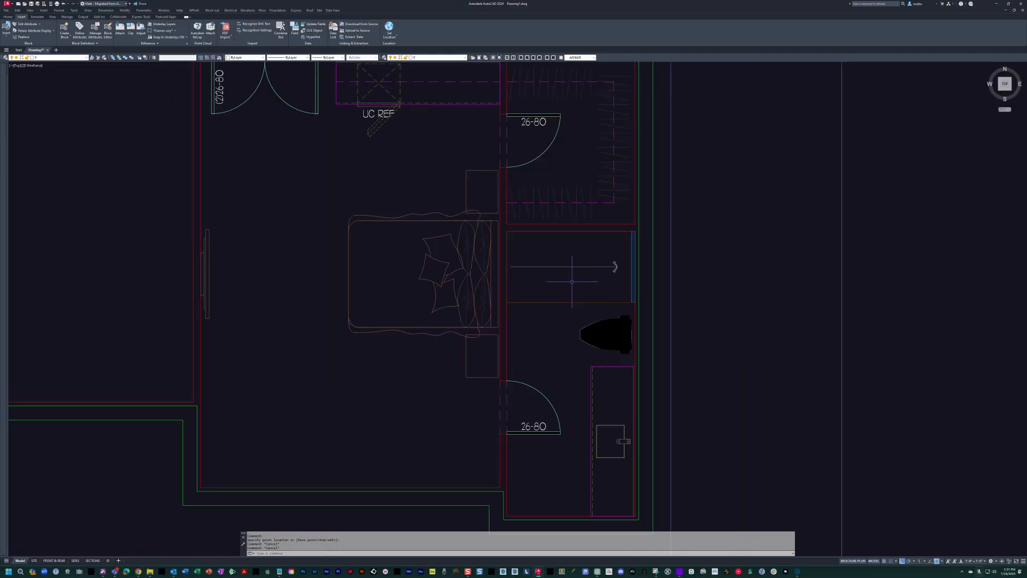
middle_click_drag(579, 436, 568, 434)
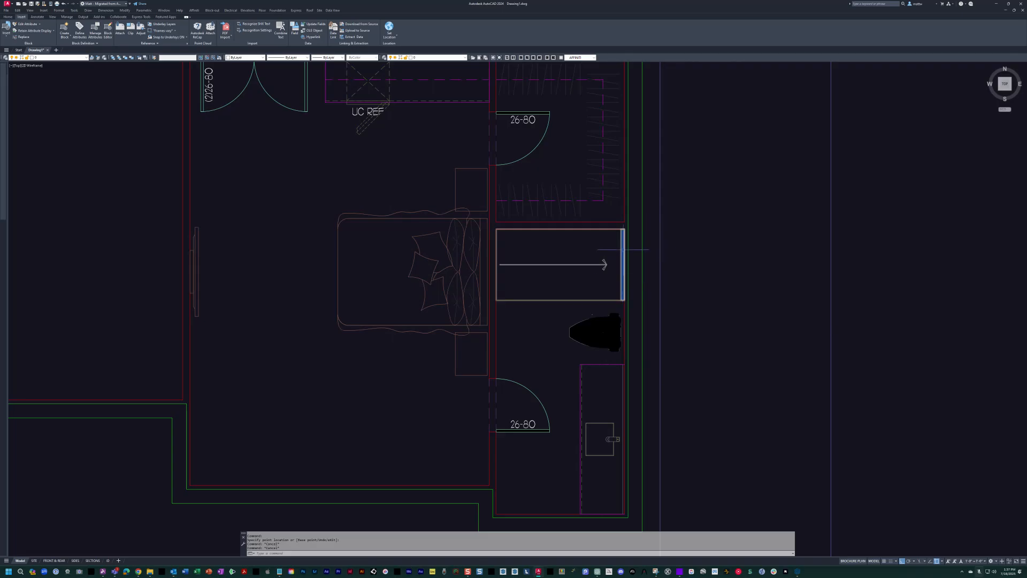
key("Escape")
scroll(607, 269, "up", 2)
middle_click_drag(608, 351, 559, 297)
scroll(649, 275, "down", 2)
key("Escape")
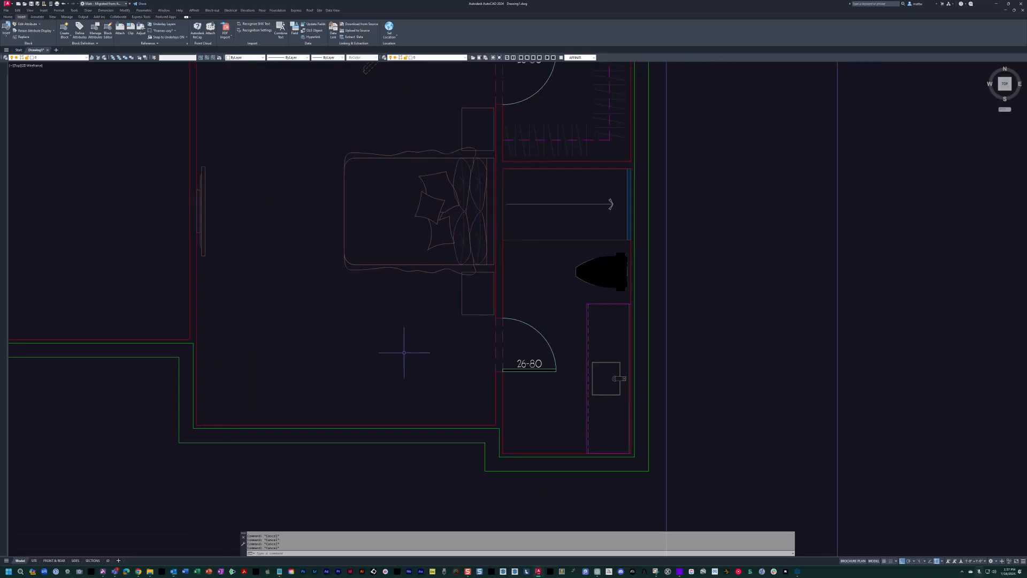
middle_click_drag(582, 262, 615, 301)
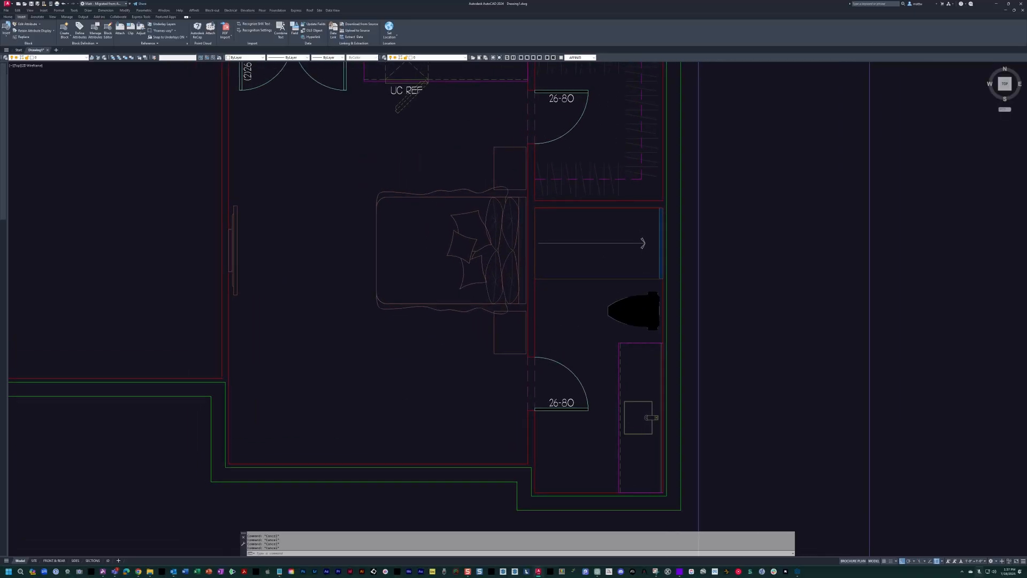
left_click(629, 392)
left_click(560, 291)
key("Escape")
key("Escape")
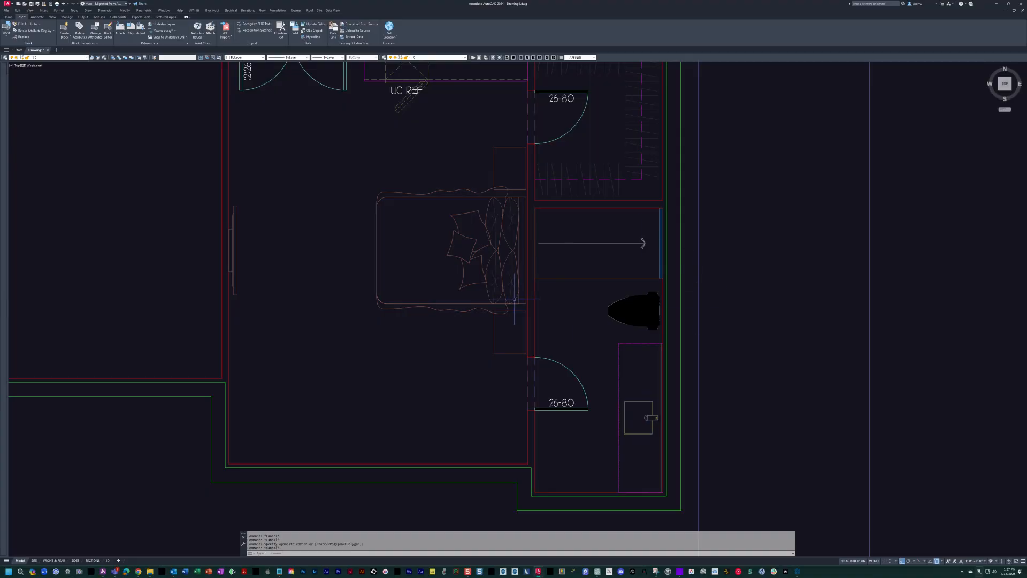
scroll(562, 258, "down", 2)
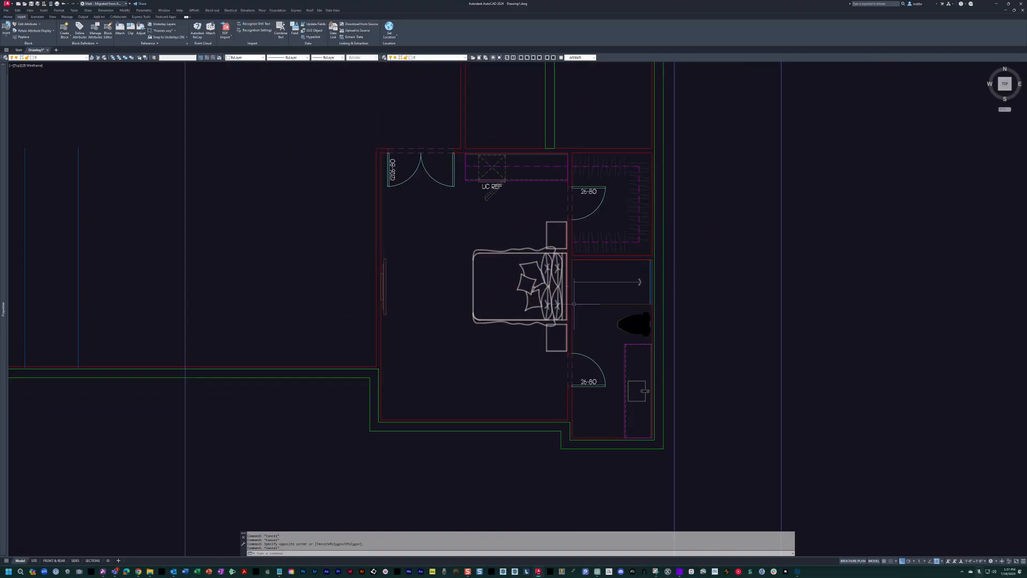
middle_click_drag(459, 293, 467, 300)
middle_click_drag(491, 344, 549, 384)
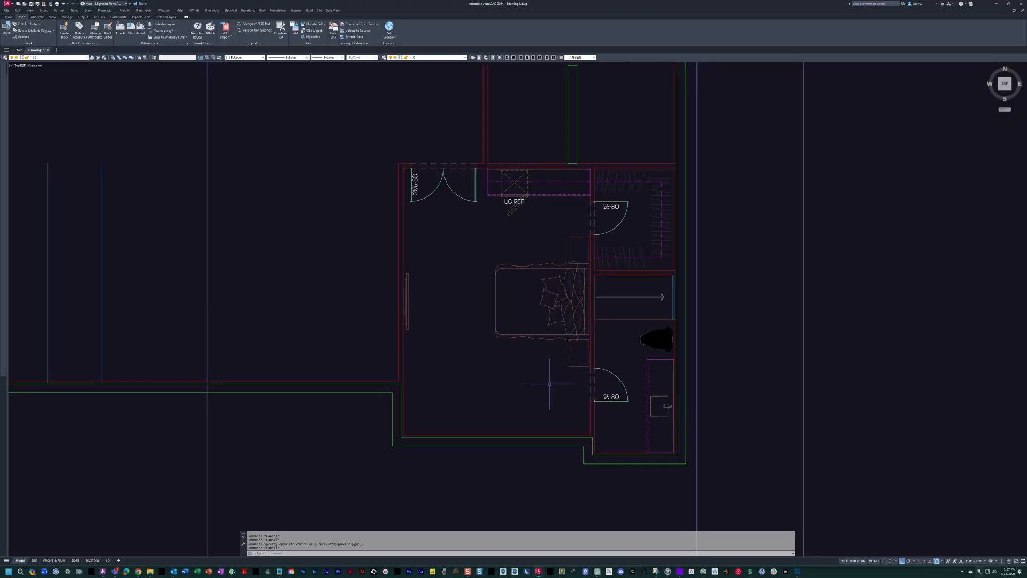
middle_click_drag(466, 291, 477, 296)
middle_click_drag(676, 332, 634, 341)
middle_click_drag(462, 308, 496, 308)
Insert the BEDROOM 2 room label with 12'-0" X 12'-0" size text in the guest bedroom, between the TV wall and the bed.
scroll(477, 328, "up", 1)
middle_click_drag(542, 338, 544, 321)
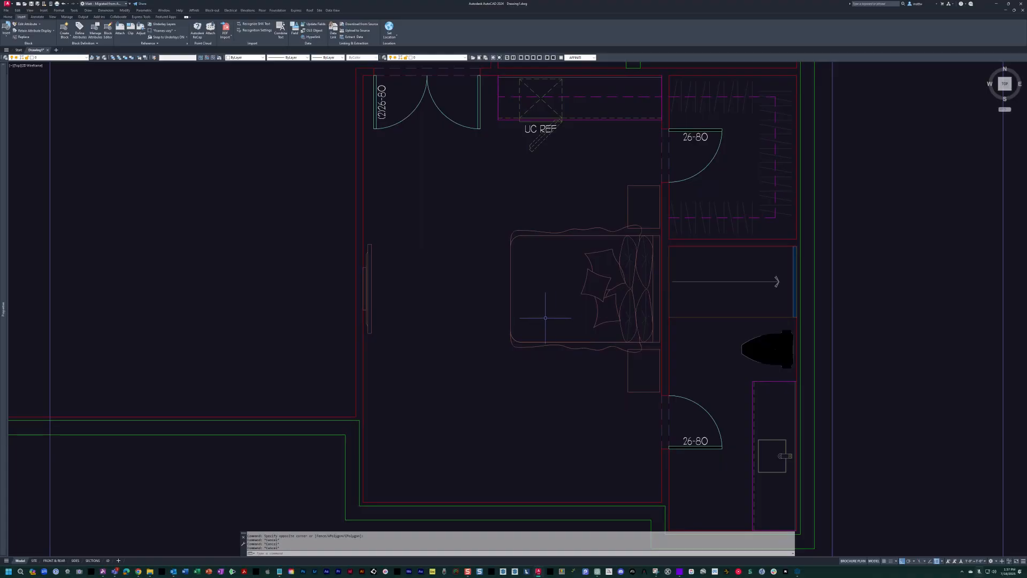
type("b")
key("Escape")
key("Escape")
type("b")
key("Return")
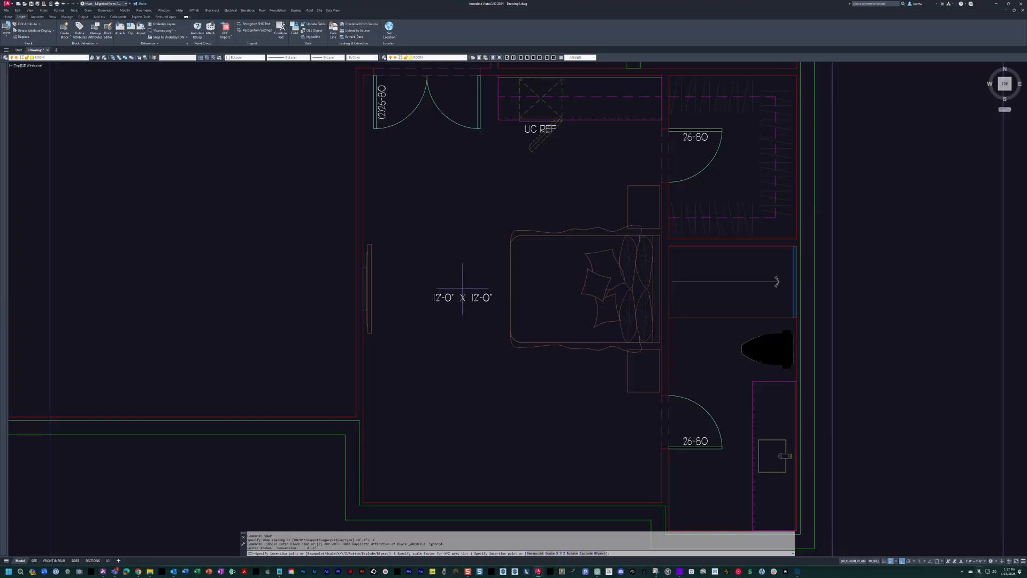
left_click(473, 293)
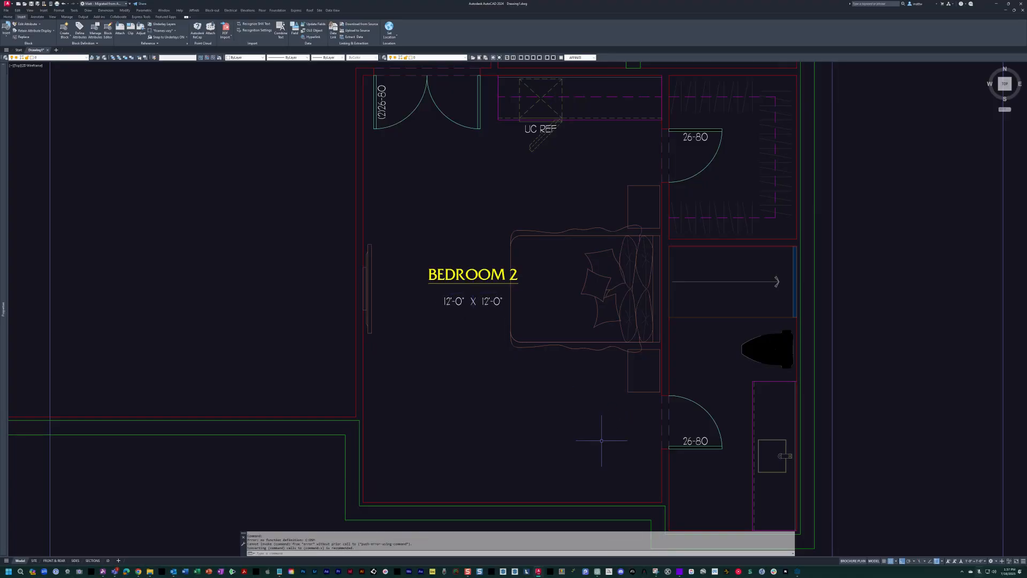
Rename the BEDROOM 2 room label as VIP BEDROOM.
double_click(474, 278)
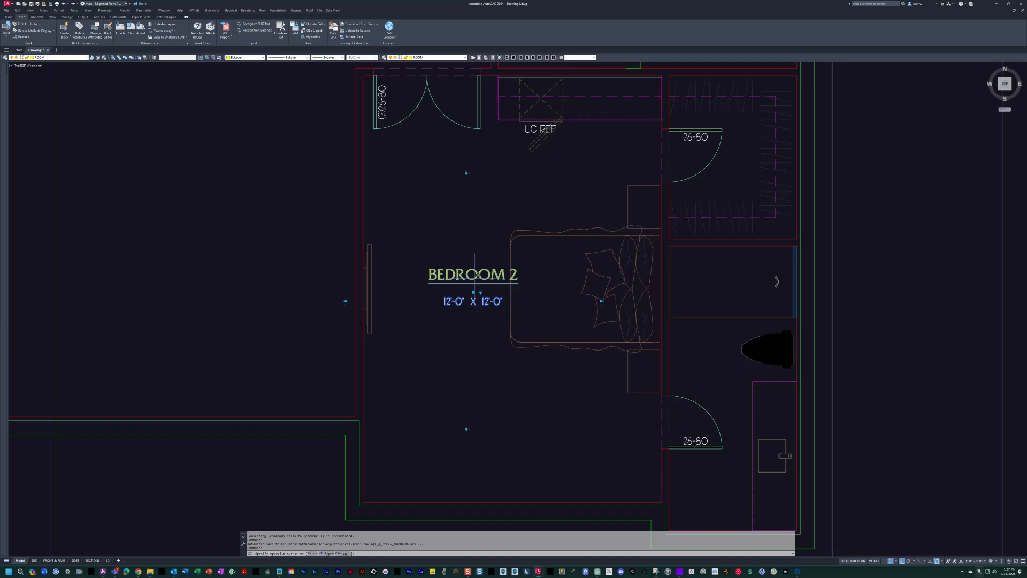
key("Escape")
key("Escape")
key("Escape")
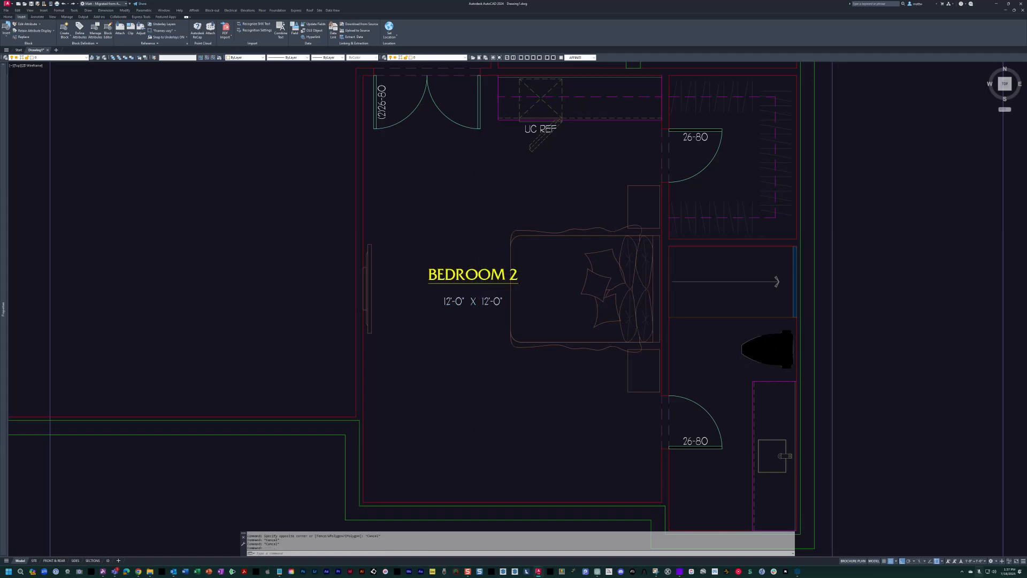
double_click(481, 275)
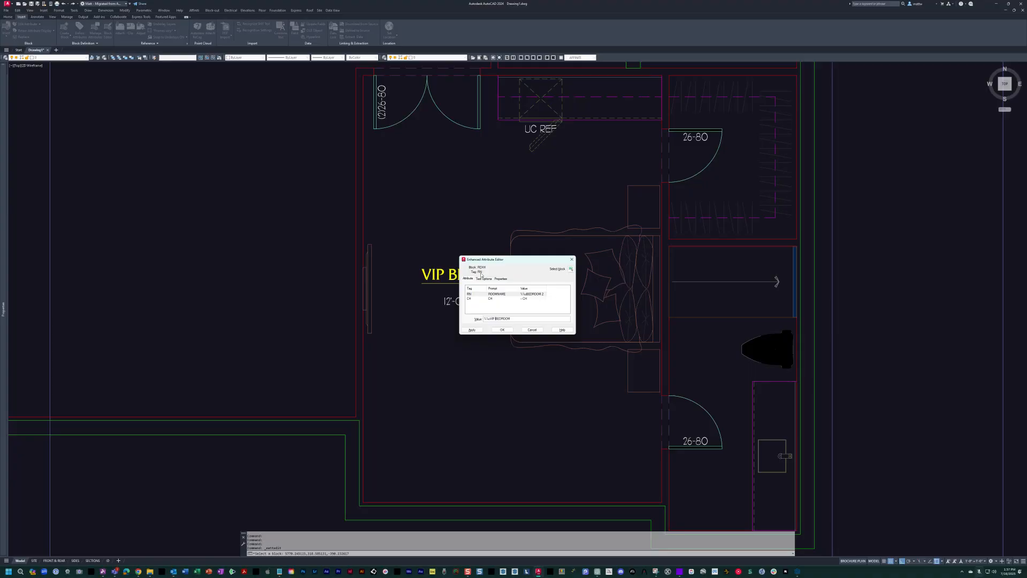
left_click(503, 329)
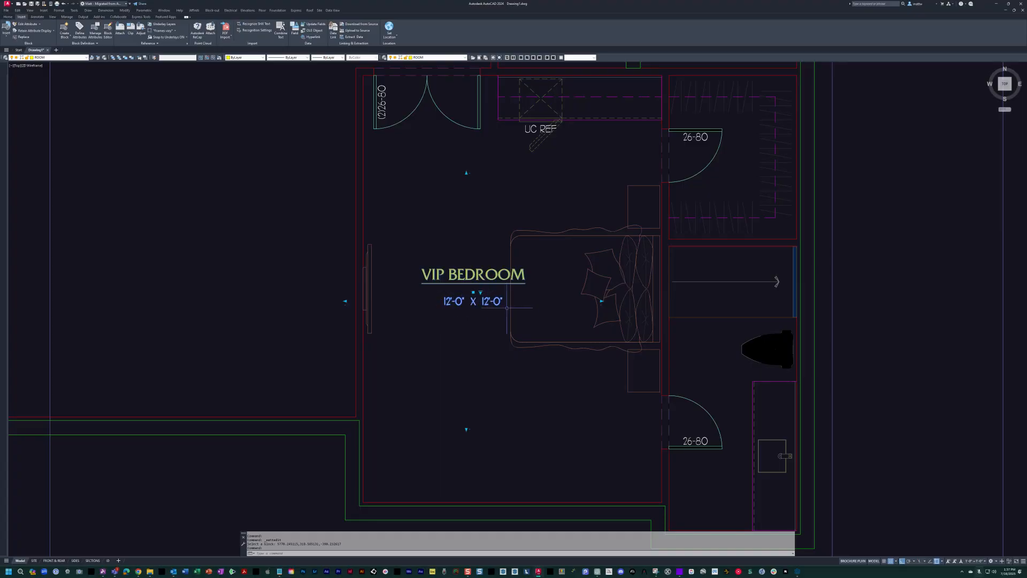
Stretch the VIP BEDROOM label's size grips to the bedroom's four surrounding walls.
middle_click_drag(553, 343, 593, 354)
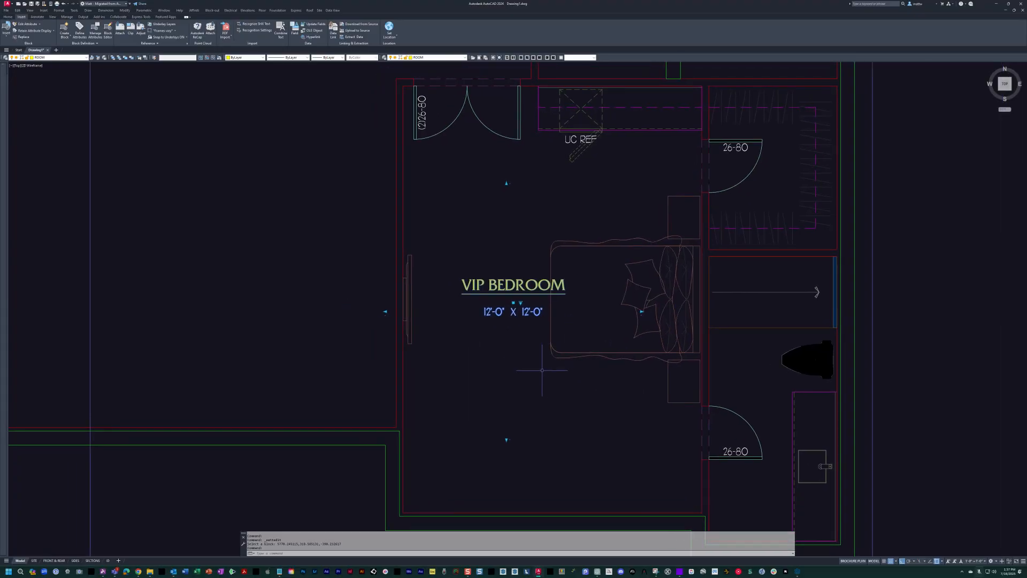
left_click(507, 183)
left_click(526, 86)
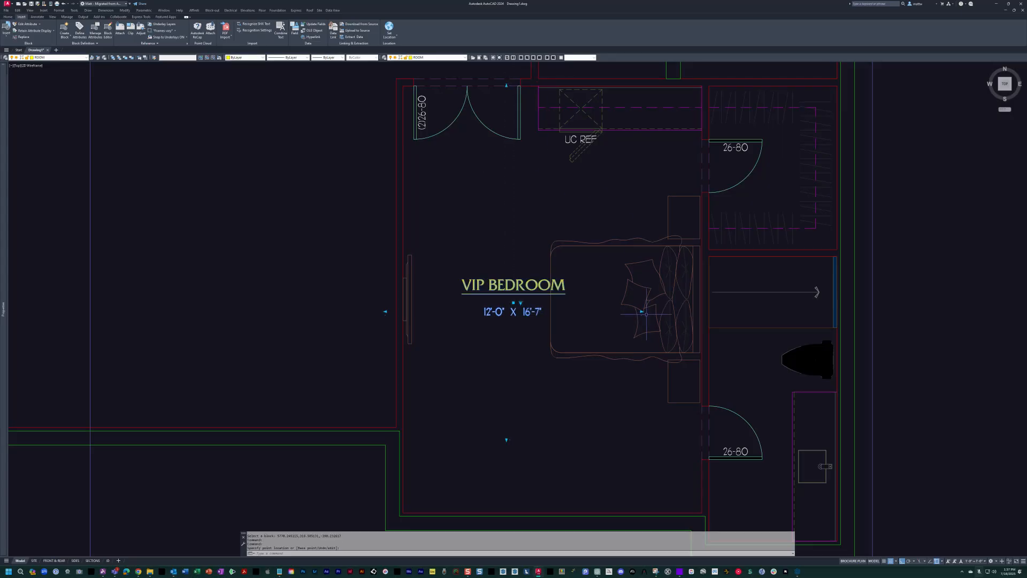
left_click(702, 311)
left_click(507, 439)
left_click(506, 512)
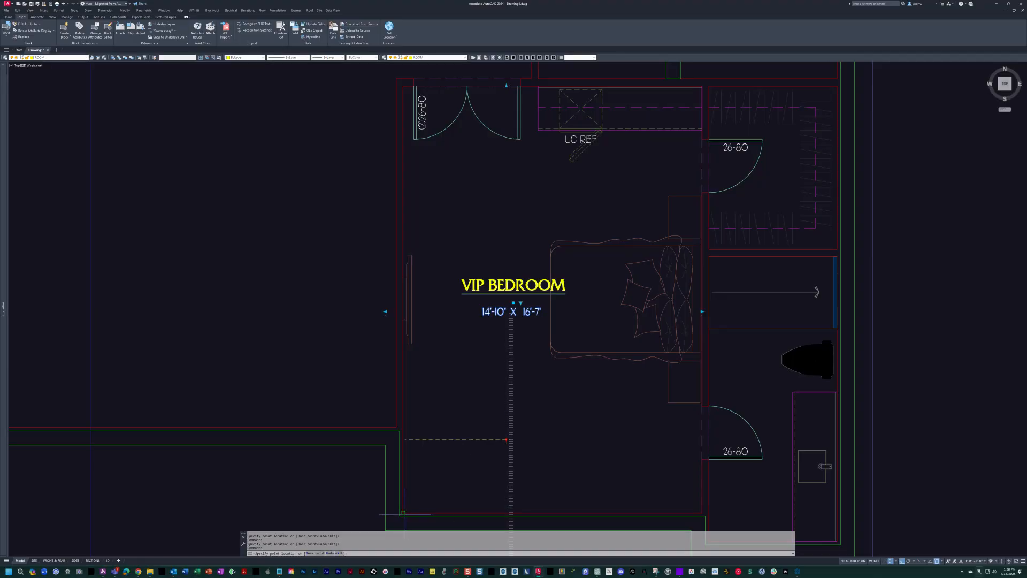
left_click(403, 311)
mouse_move(517, 322)
middle_mouse_down()
mouse_move(480, 316)
mouse_move(480, 333)
mouse_move(492, 313)
mouse_move(407, 289)
middle_mouse_up()
key("Escape")
key("Escape")
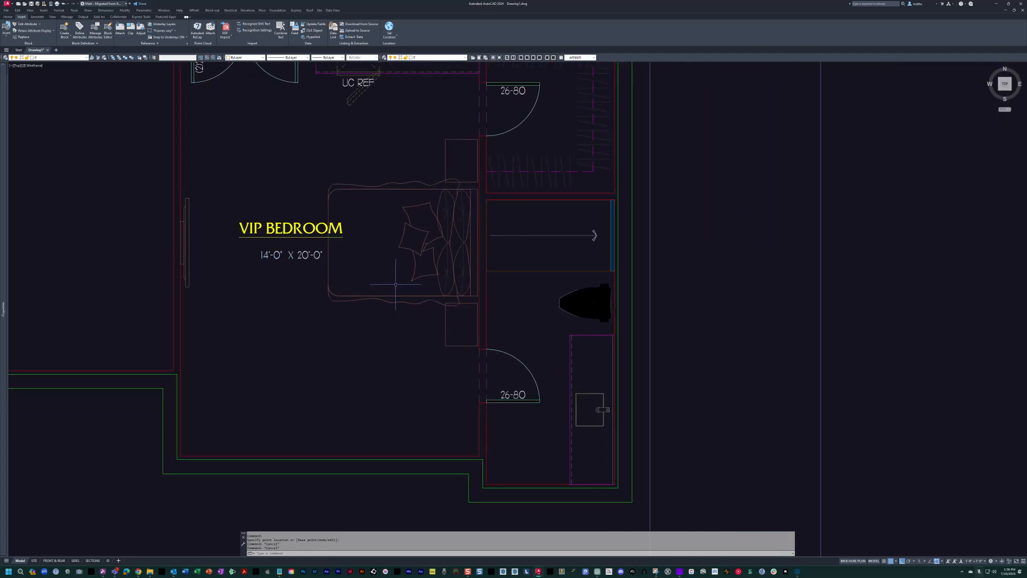
Insert the BATH 2 room label in the guest bathroom, beside the toilet and above the door.
type("ba")
key("Return")
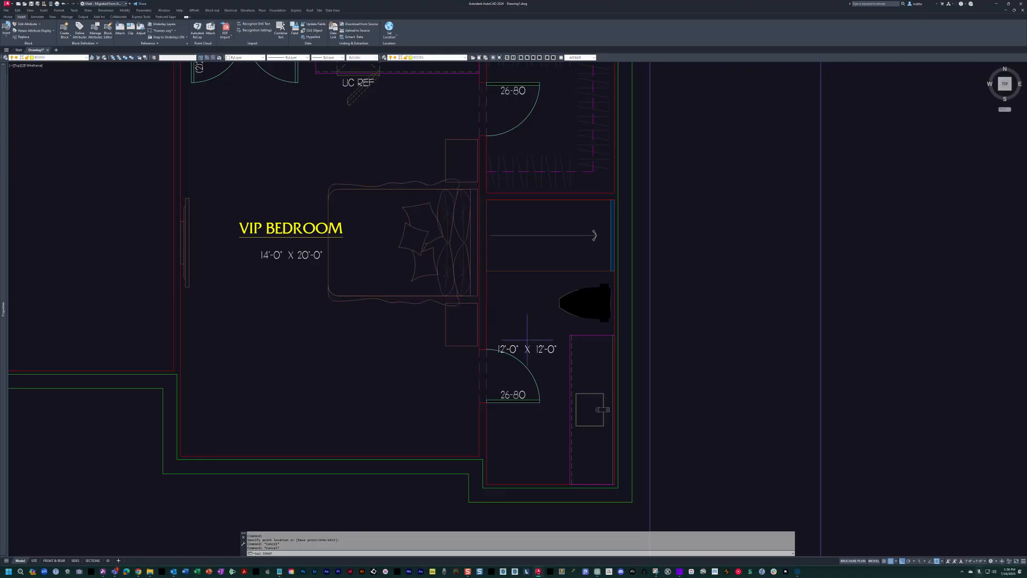
left_click(531, 334)
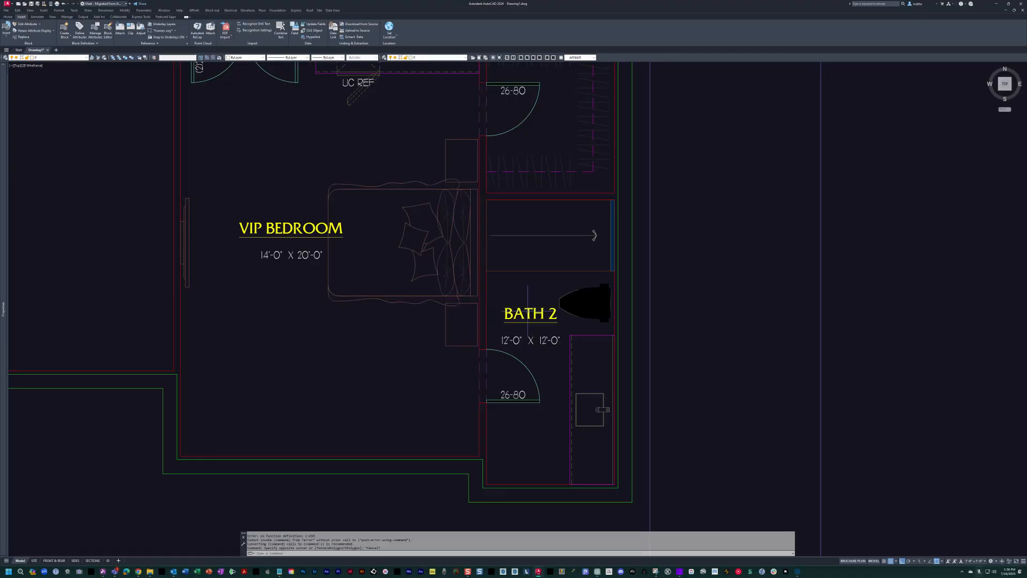
Stretch the BATH 2 label's size grips to the bathroom's upper, left, right and lower walls.
left_click(524, 212)
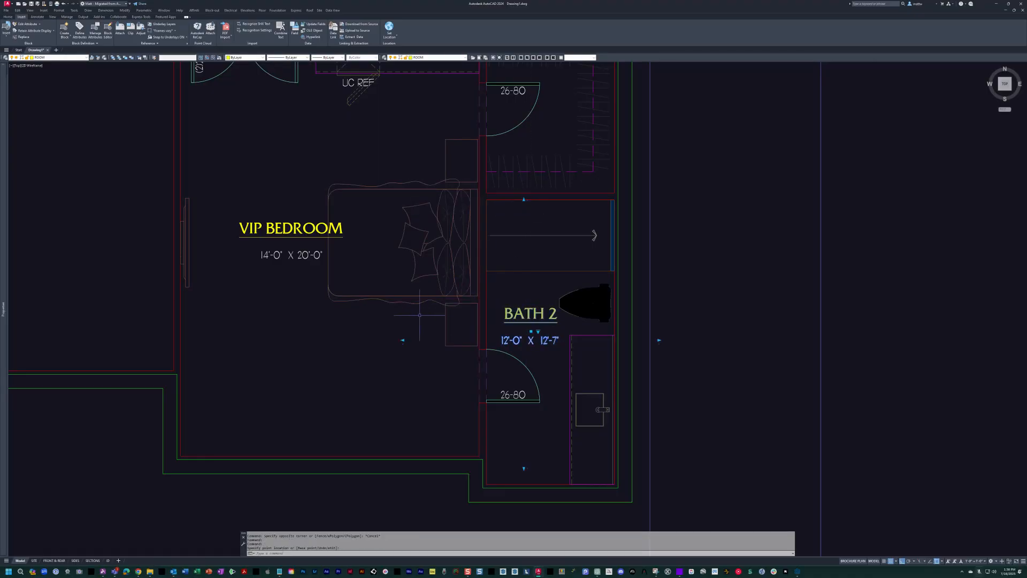
left_click(402, 340)
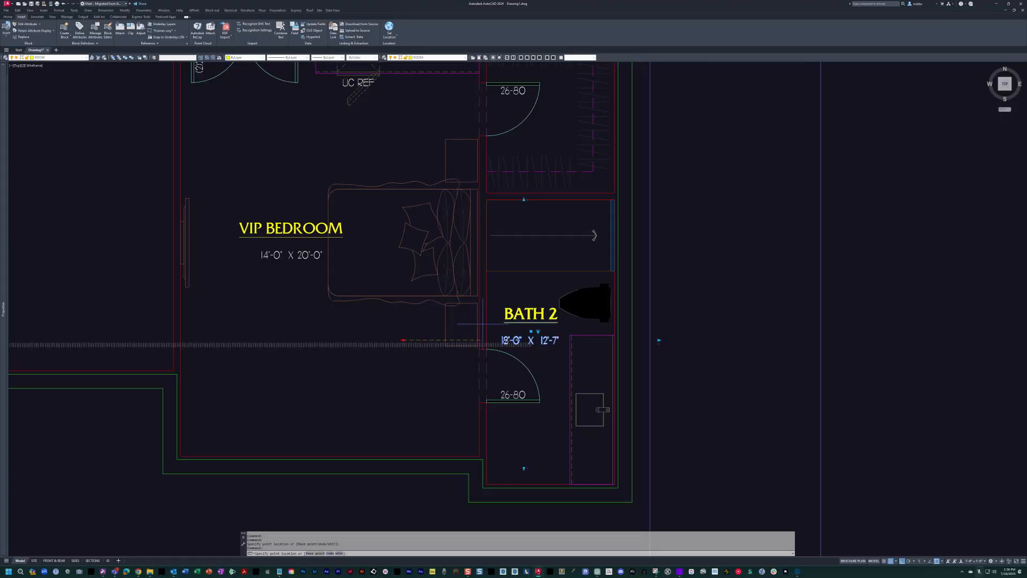
left_click(485, 341)
left_click(659, 340)
left_click(615, 340)
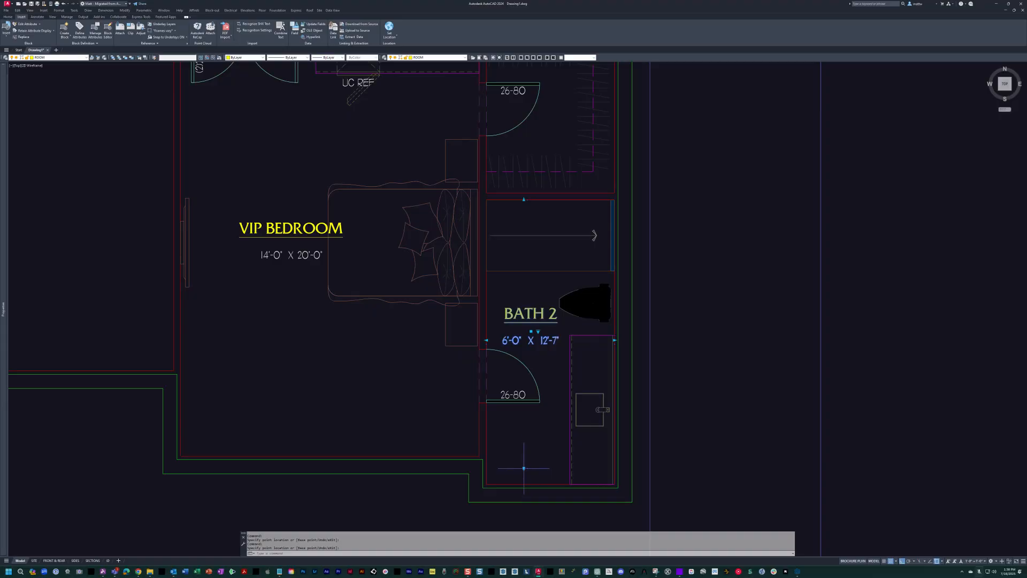
left_click(524, 468)
left_click(524, 485)
middle_click_drag(539, 247, 570, 292)
key("Escape")
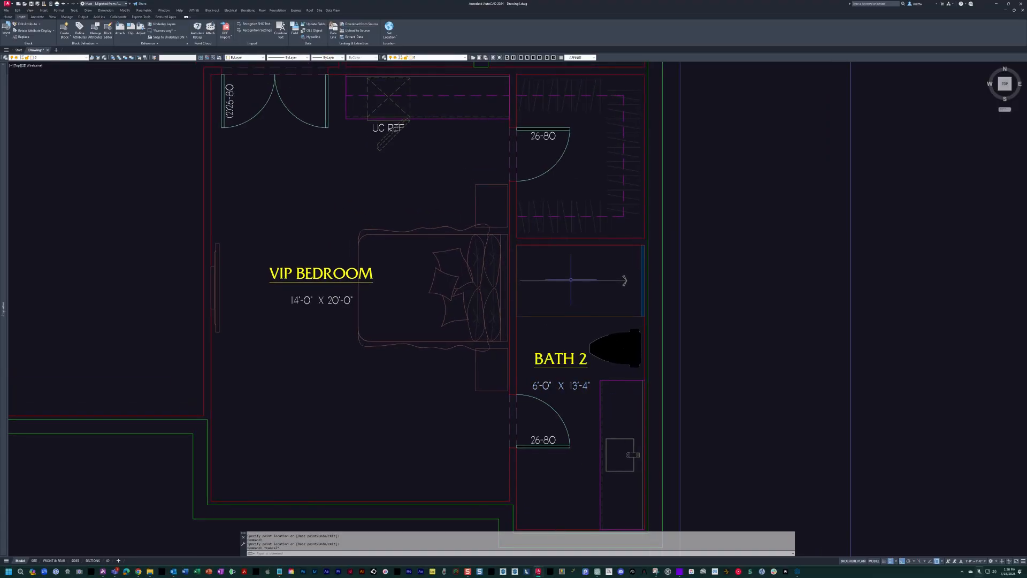
Insert the CLOSET 2 room label in the walk-in closet, between the door swing and the hanging rods.
scroll(555, 356, "down", 2)
key("Escape")
key("Escape")
type("cl")
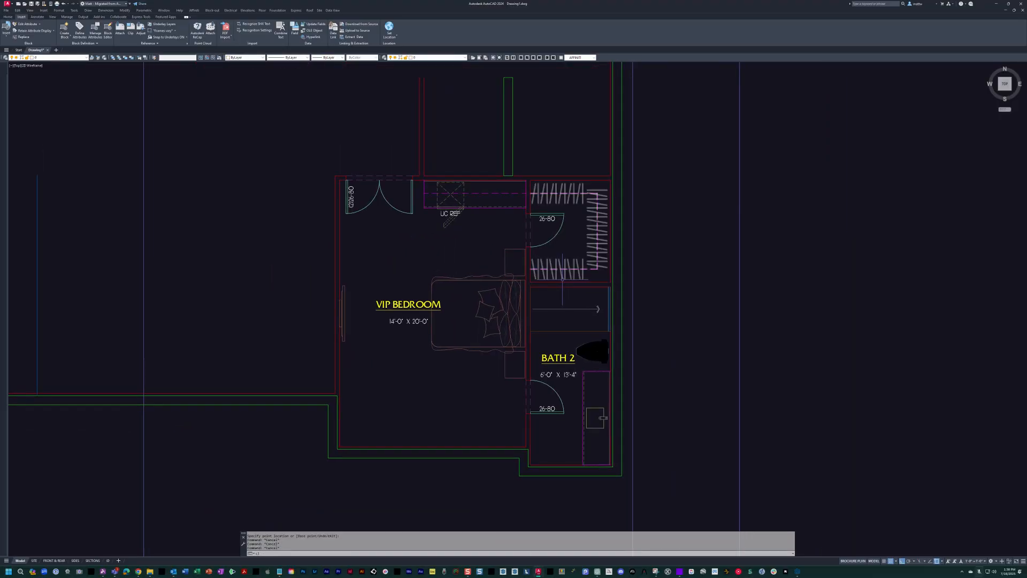
type("2")
key("space")
scroll(550, 234, "up", 2)
left_click(582, 265)
key("Escape")
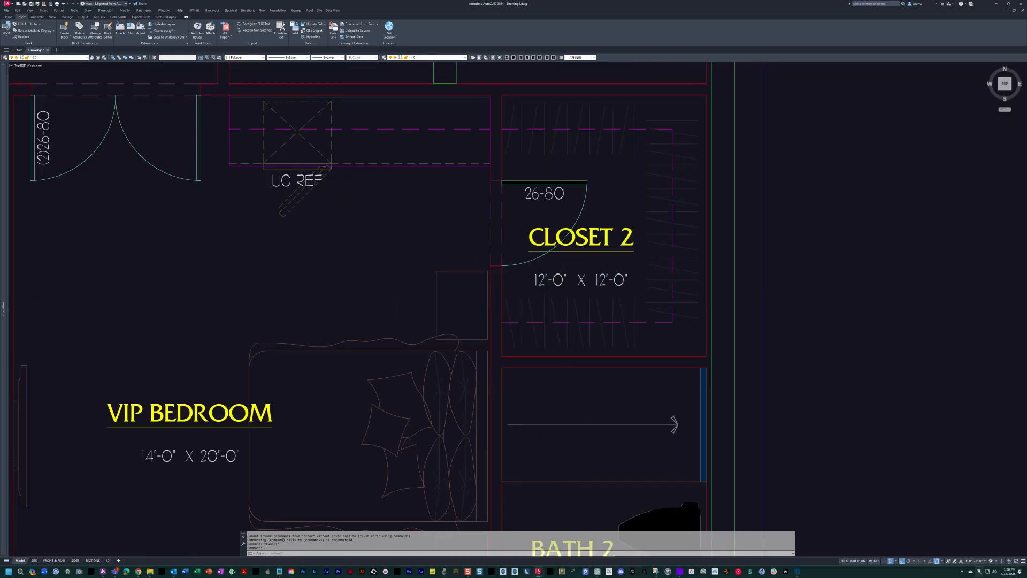
Rename the CLOSET 2 room label as VIP CLOS.
double_click(583, 237)
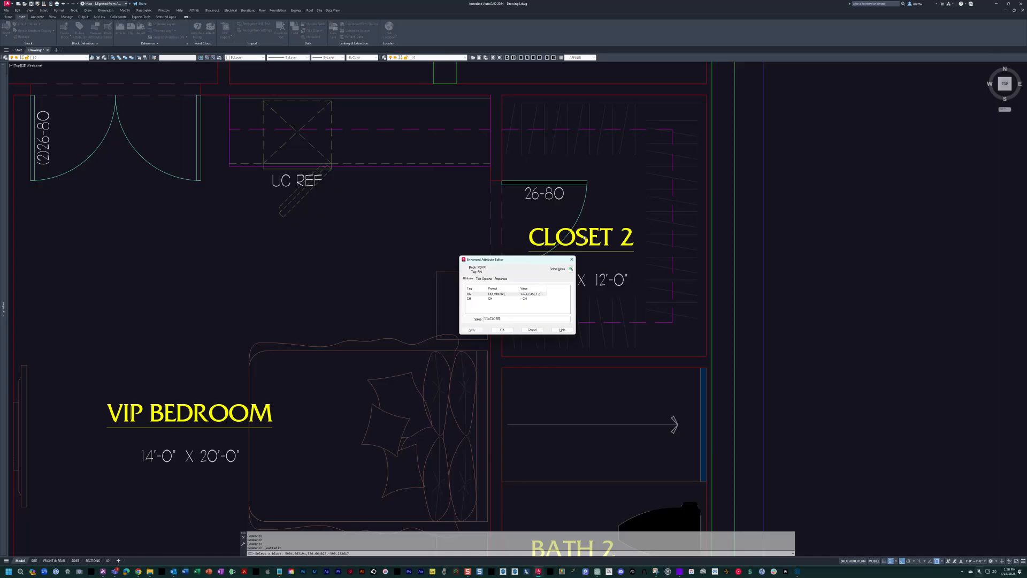
key("BackSpace")
type(".")
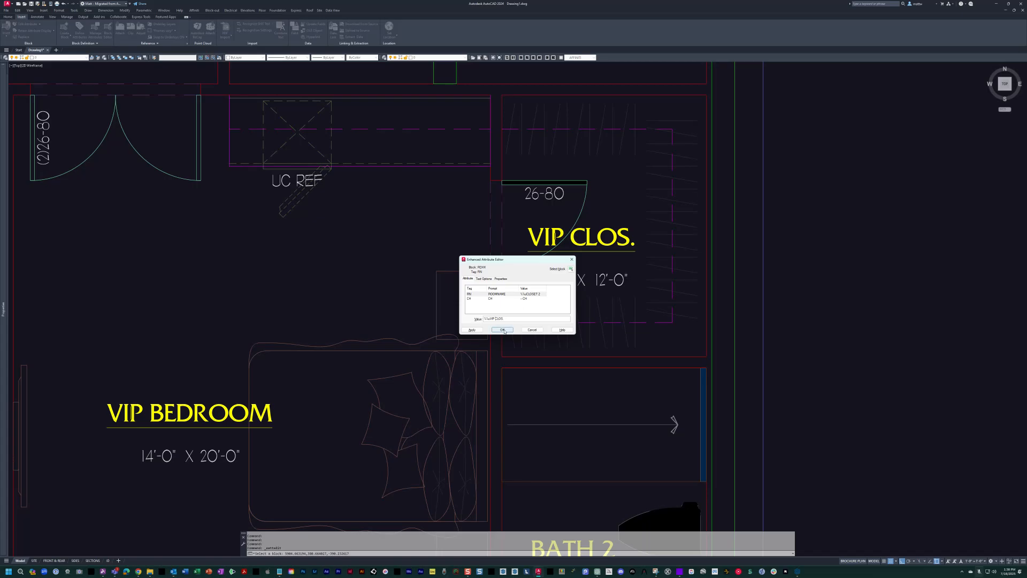
left_click(502, 330)
Rename the BATH 2 room label as VIP BATH.
middle_click_drag(583, 393, 580, 225)
left_click(561, 371)
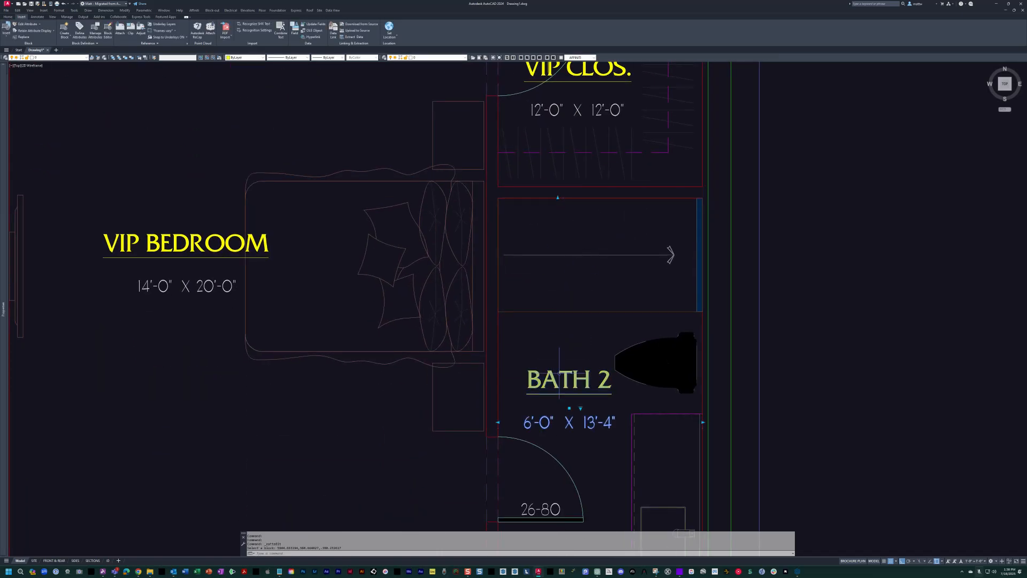
double_click(561, 371)
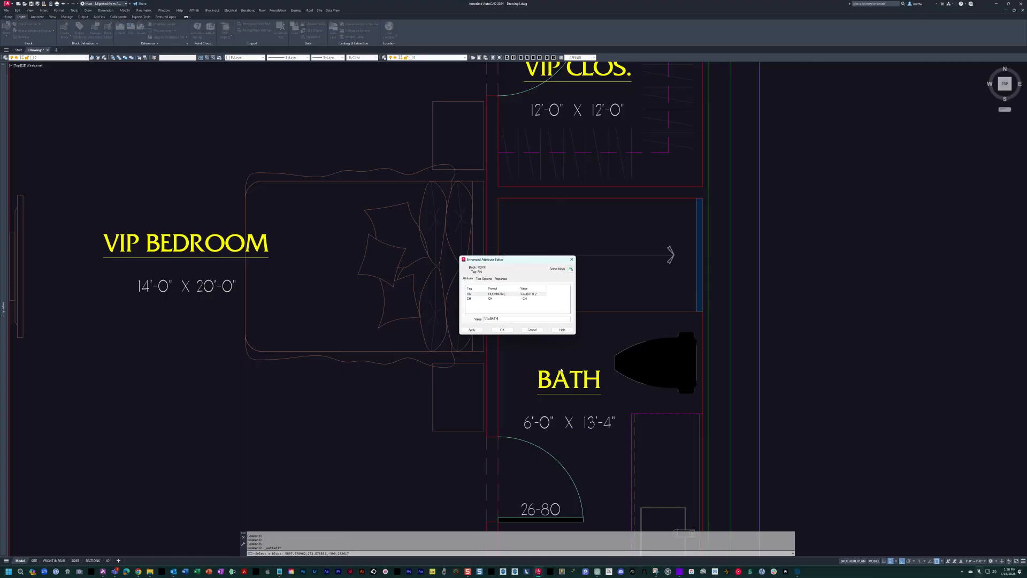
type("VIP")
left_click(502, 330)
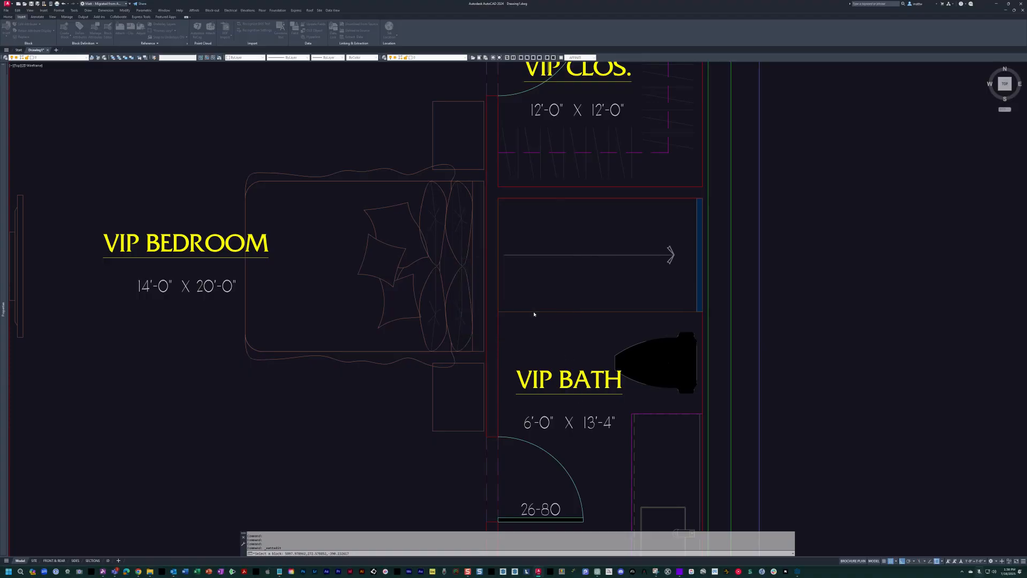
Shorten the walk-in closet's room label to VIP CLS.
scroll(564, 285, "down", 4)
scroll(562, 318, "up", 4)
left_click(562, 318)
left_click(542, 344)
double_click(573, 334)
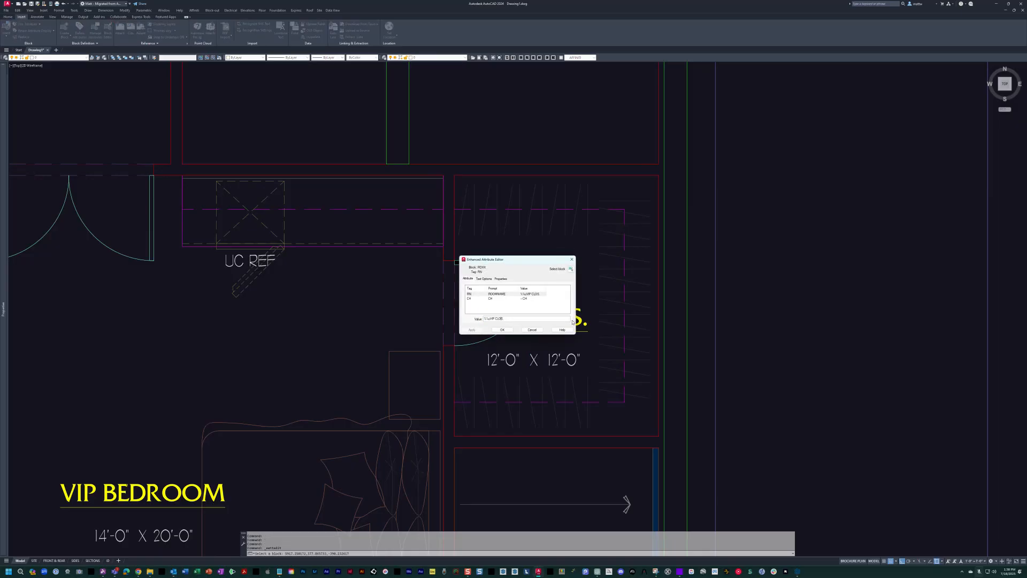
left_click(502, 329)
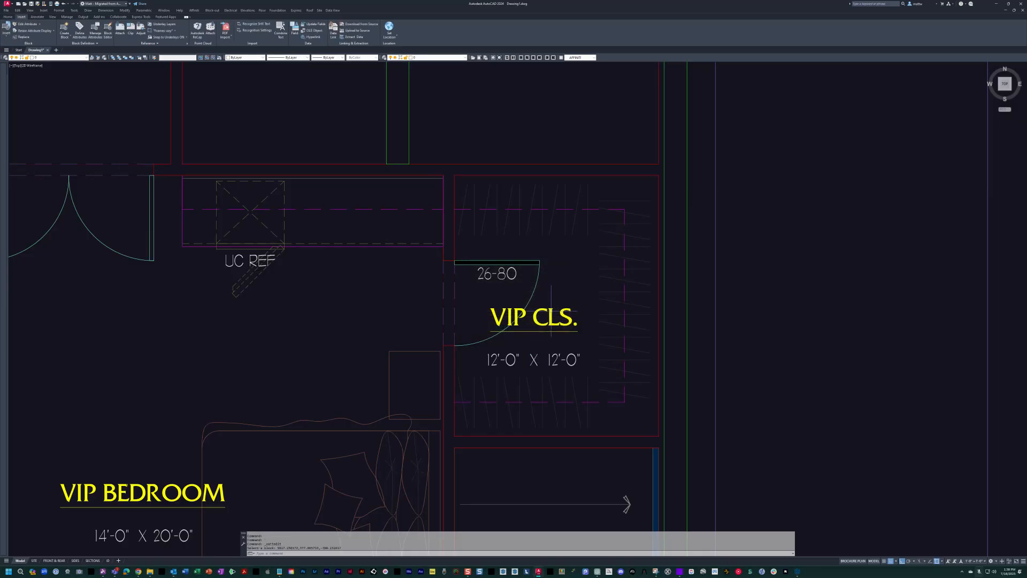
Stretch the VIP CLS. label's size grips to the closet's upper, left and right walls.
left_click(523, 155)
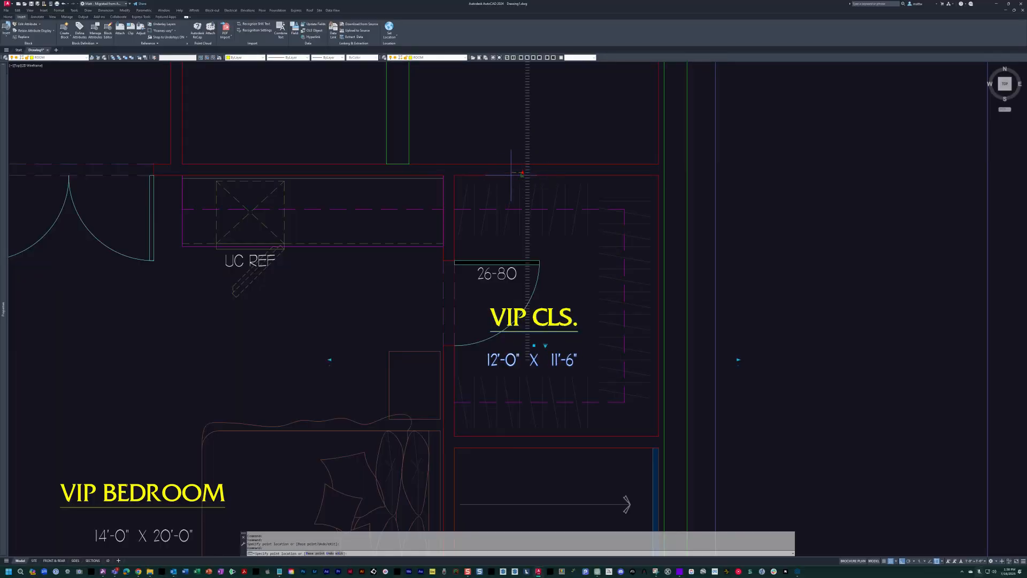
left_click(521, 174)
left_click(329, 359)
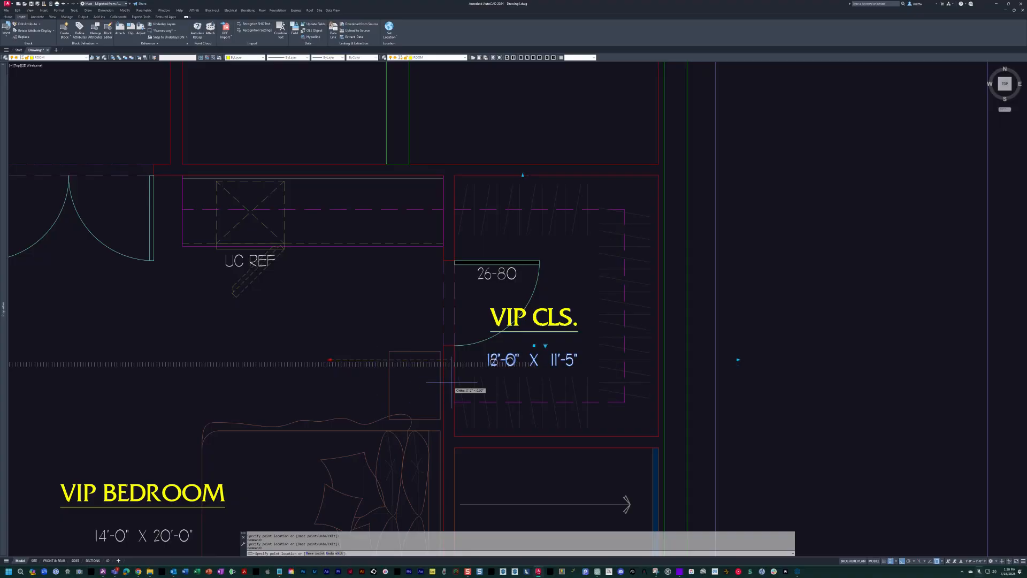
left_click(453, 359)
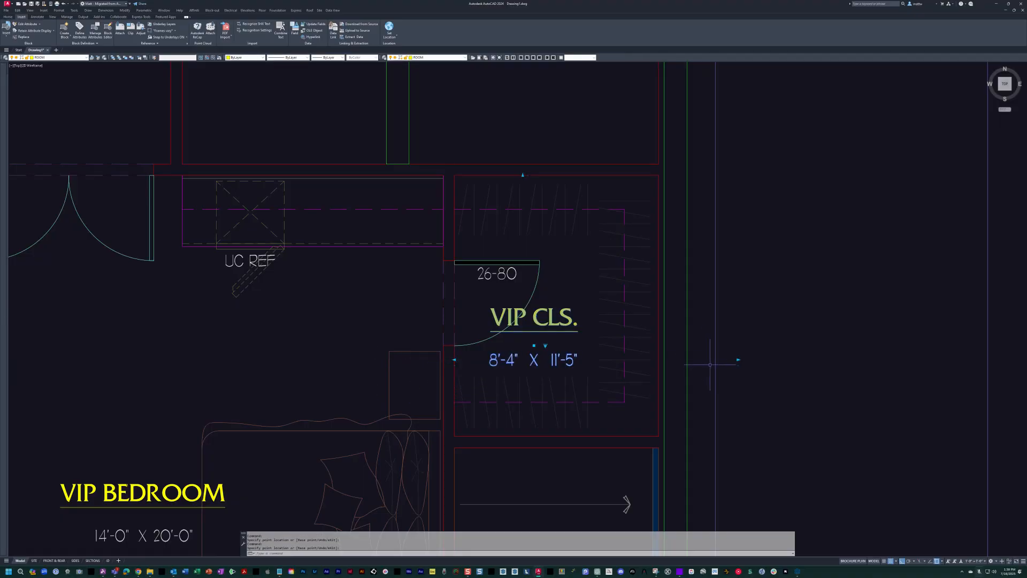
left_click(738, 359)
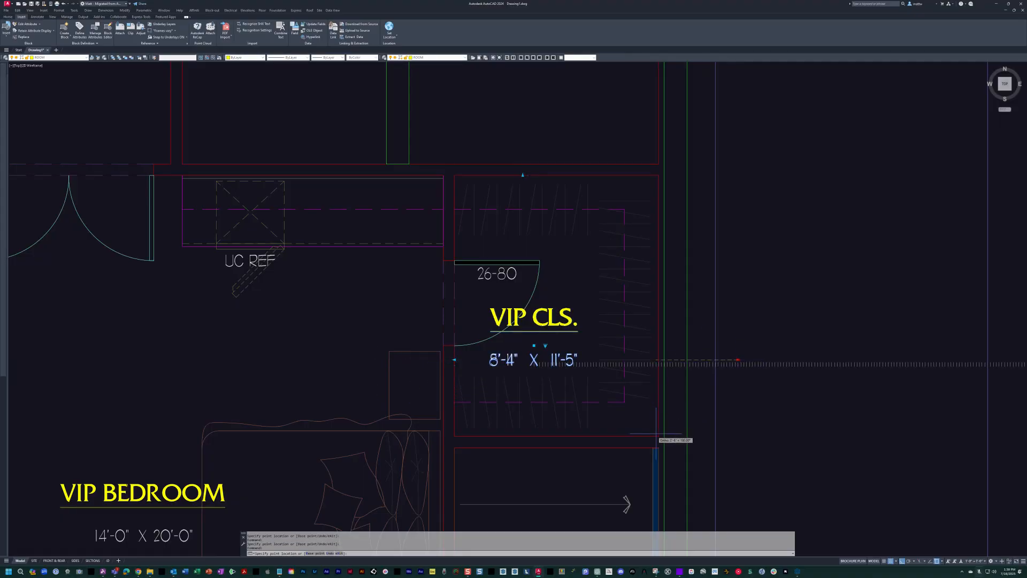
left_click(656, 434)
Stretch the VIP CLS. label's remaining size grip to the closet's lower wall and deselect the label.
middle_click_drag(656, 434, 650, 301)
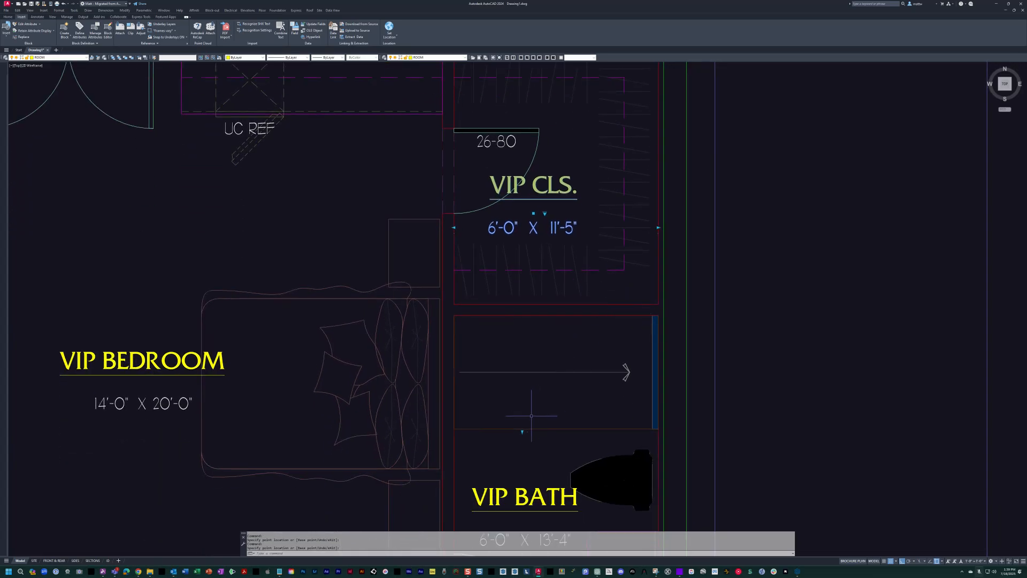
left_click(522, 433)
key("Escape")
left_click(522, 432)
left_click(539, 304)
scroll(553, 263, "down", 5)
key("Escape")
key("Escape")
key("Escape")
key("Escape")
middle_click_drag(552, 263, 604, 369)
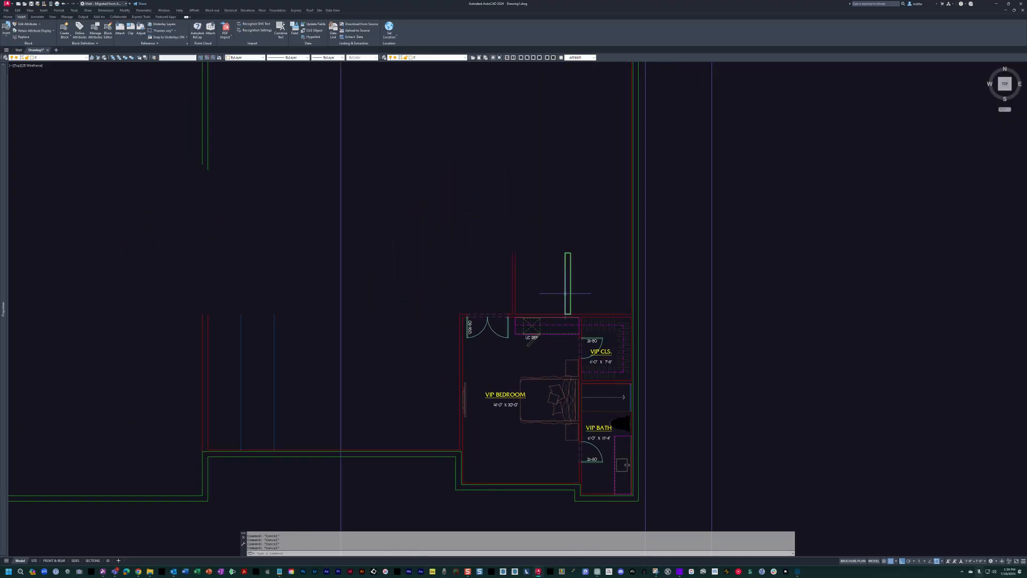
Run the custom SNB command to reset the running object snap modes.
type("snb")
key("Return")
key("Escape")
key("Escape")
type("snb")
key("Return")
scroll(628, 345, "down", 2)
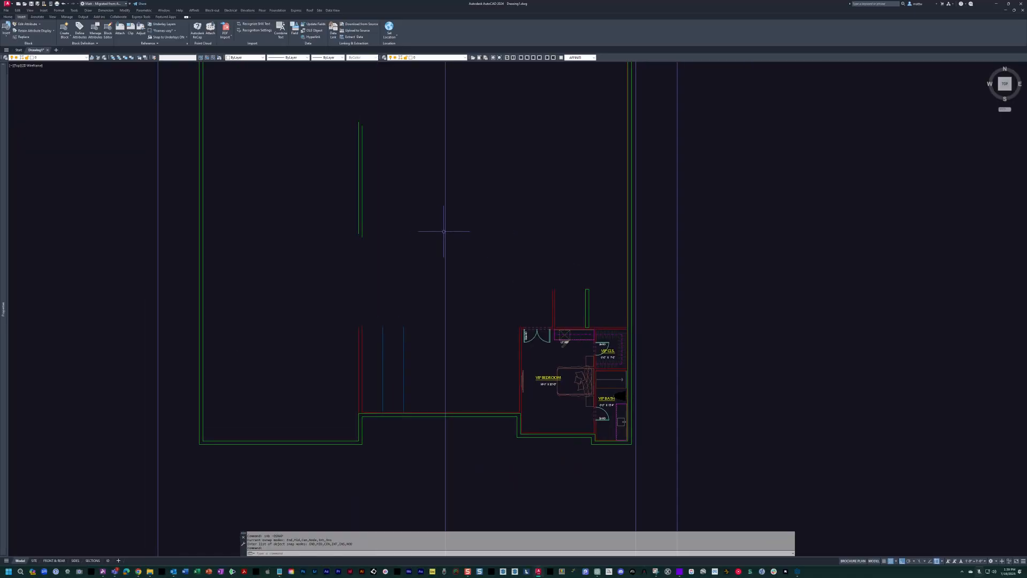
middle_click_drag(444, 231, 435, 238)
scroll(557, 295, "up", 4)
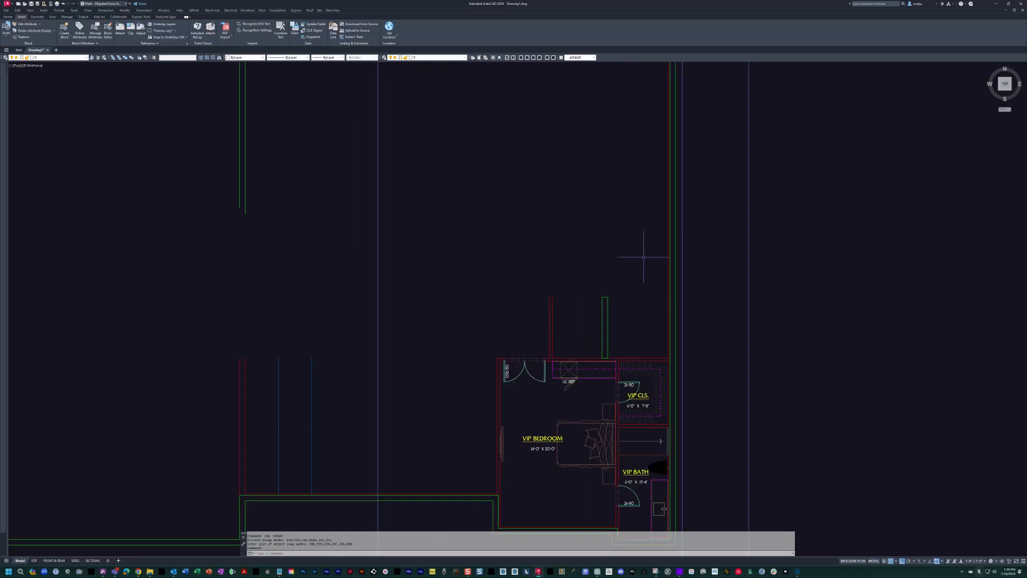
key("Escape")
key("Escape")
middle_click_drag(619, 298, 538, 326)
key("Escape")
key("Escape")
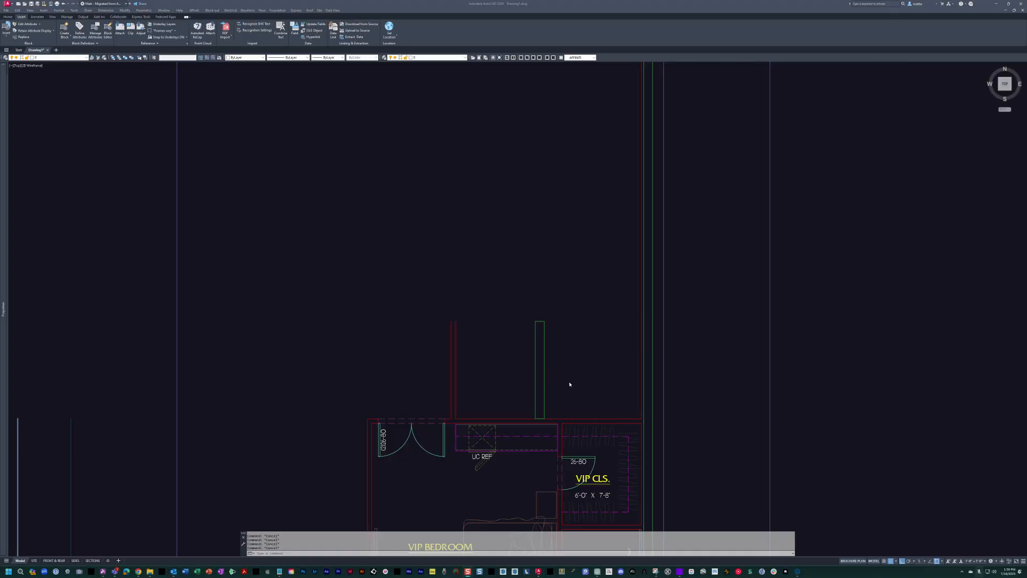
left_click(570, 384)
middle_click_drag(561, 372, 541, 361)
Display the scanned floor sketch over the drawing and examine the powder room, elevator and bar wine area.
type("i")
key("space")
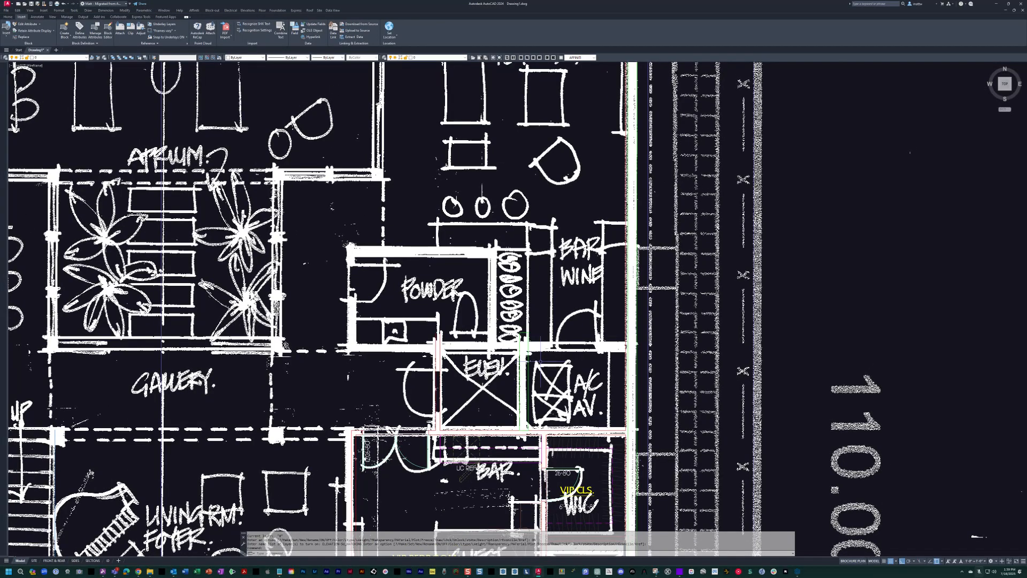
mouse_move(440, 314)
middle_mouse_down()
mouse_move(490, 321)
mouse_move(505, 338)
middle_mouse_up()
scroll(482, 300, "down", 2)
middle_click_drag(482, 300, 471, 337)
scroll(519, 213, "up", 2)
scroll(588, 178, "down", 4)
scroll(578, 187, "up", 2)
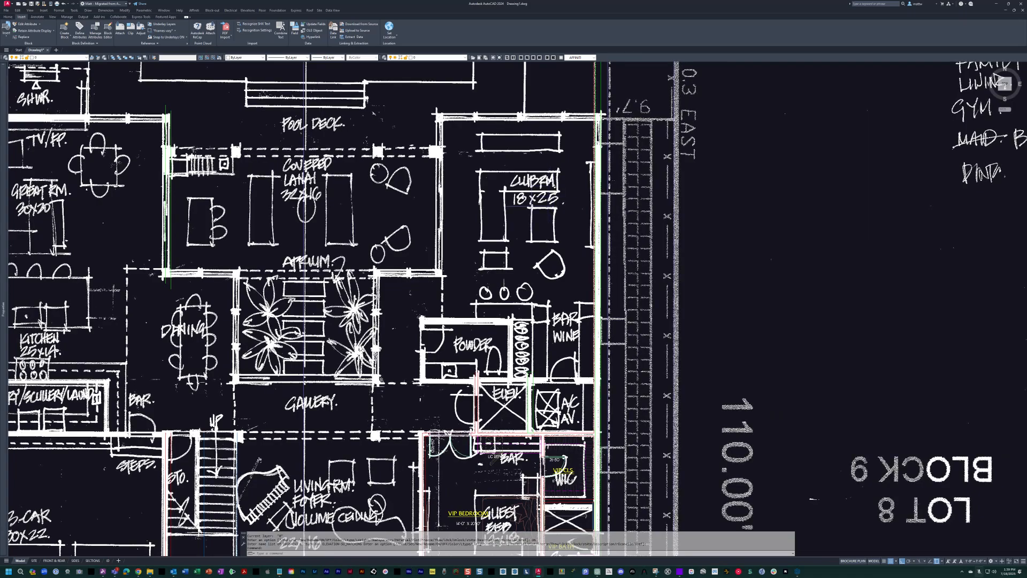
scroll(468, 353, "up", 4)
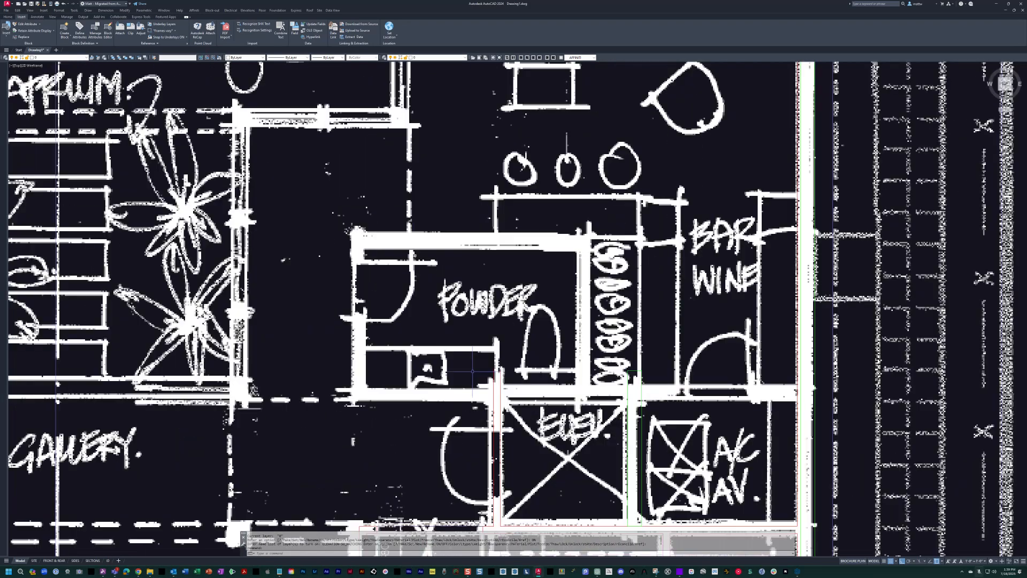
Offset the upper line of the wall below the elevator 72 inches upward to the elevator's other side.
scroll(508, 319, "up", 2)
key("Escape")
key("Escape")
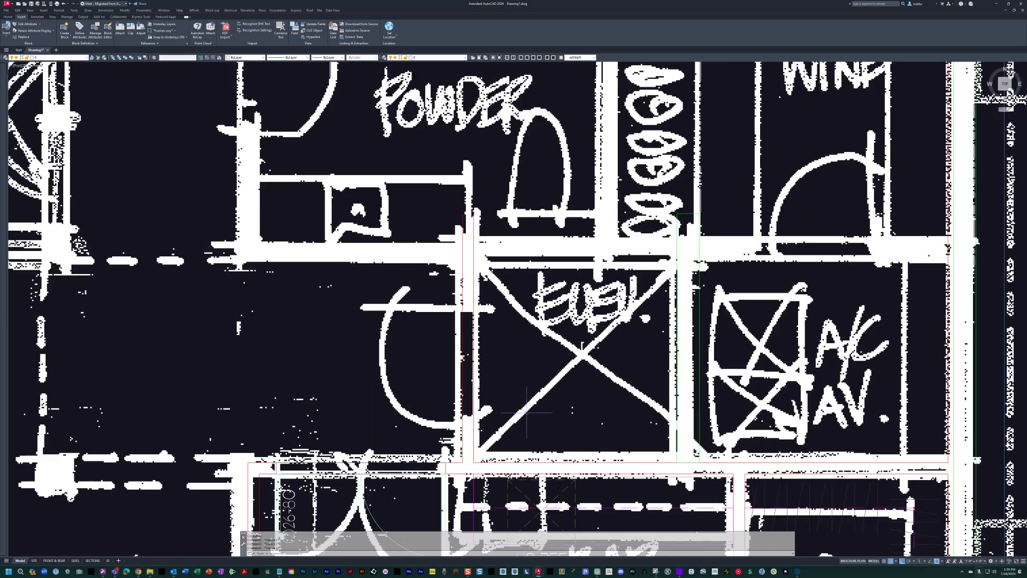
type("o")
key("Return")
type("72")
key("Return")
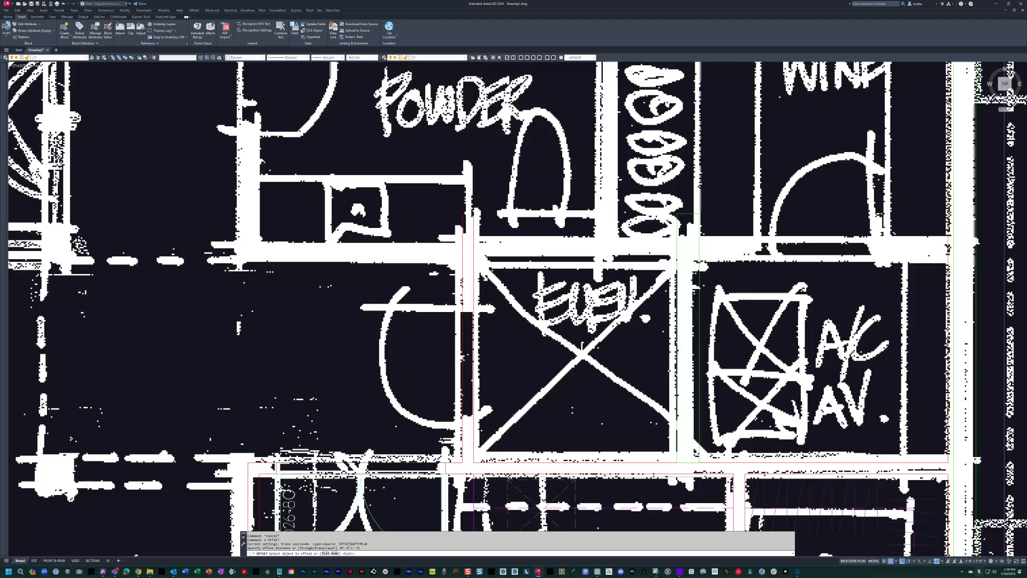
key("Return")
key("Return")
Offset the new line above the elevator 4 inches upward to give the wall its thickness.
type("4")
key("Return")
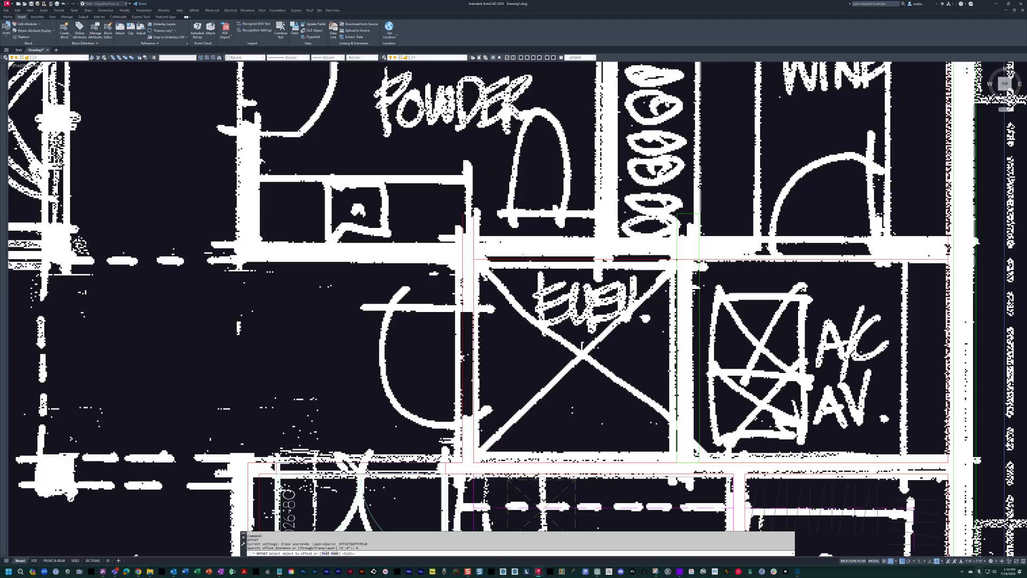
left_click(523, 260)
left_click(647, 235)
middle_click_drag(688, 249, 697, 265)
key("Escape")
key("Escape")
type("dli")
key("Return")
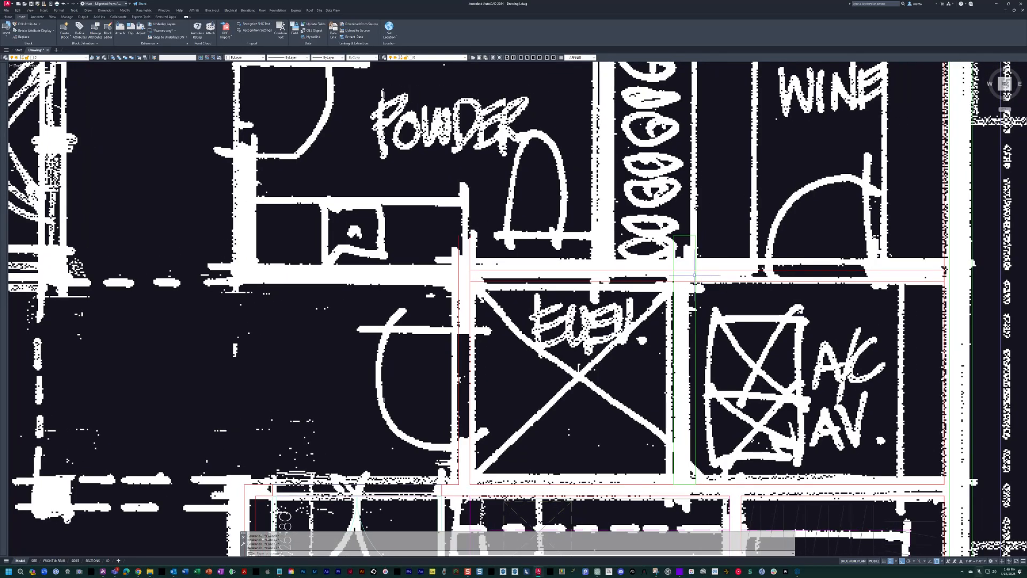
key("Escape")
key("Escape")
key("Escape")
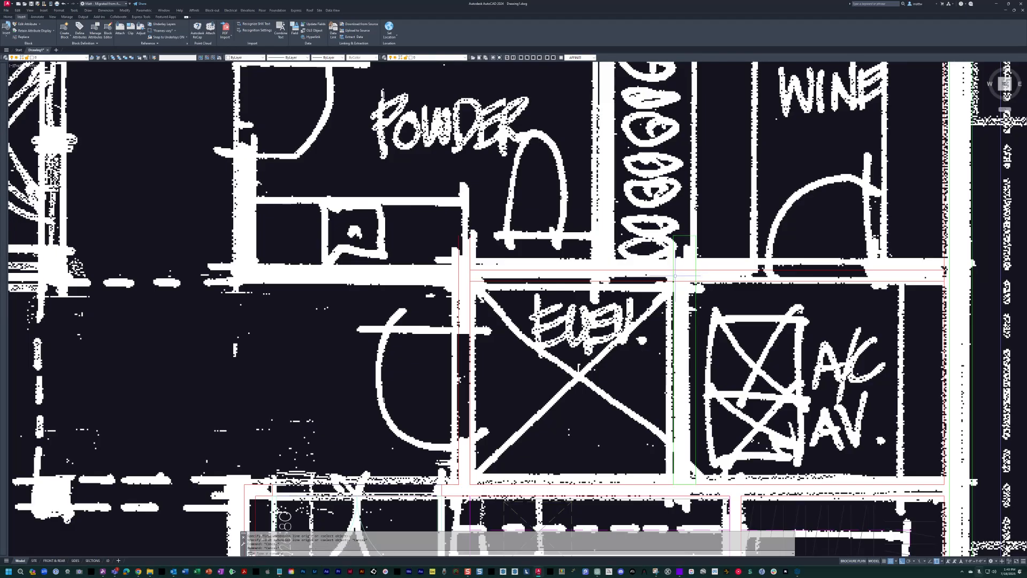
Stretch the upper end of the green wall between the elevator and A/C space down to the new horizontal wall.
key("F9")
middle_click_drag(674, 276, 666, 279)
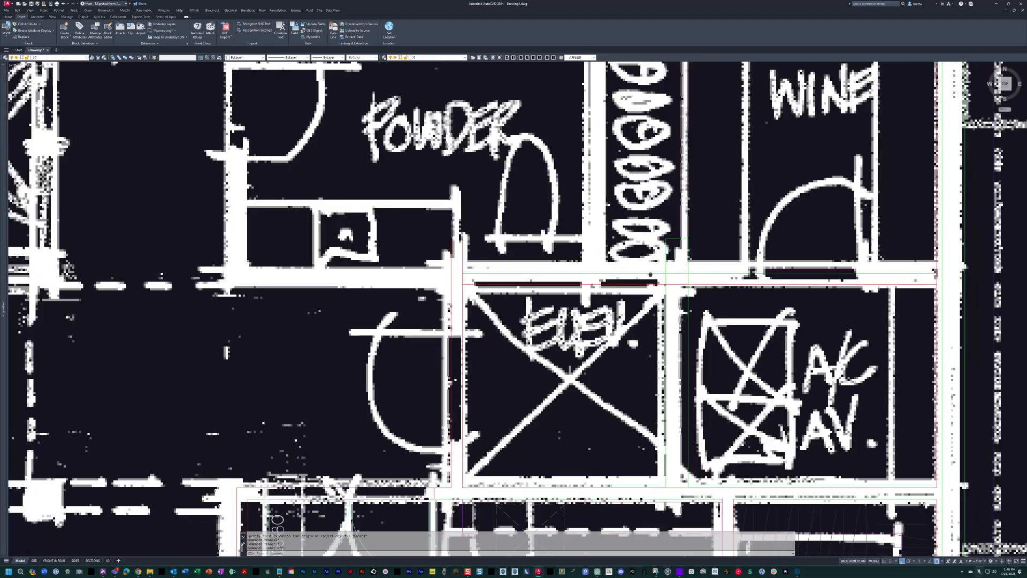
type("s")
key("Return")
left_click(699, 217)
left_click(610, 246)
key("Return")
left_click(689, 280)
key("Escape")
Stretch the horizontal wall above the elevator westward past the sketched powder room's outer wall.
middle_click_drag(689, 279, 830, 290)
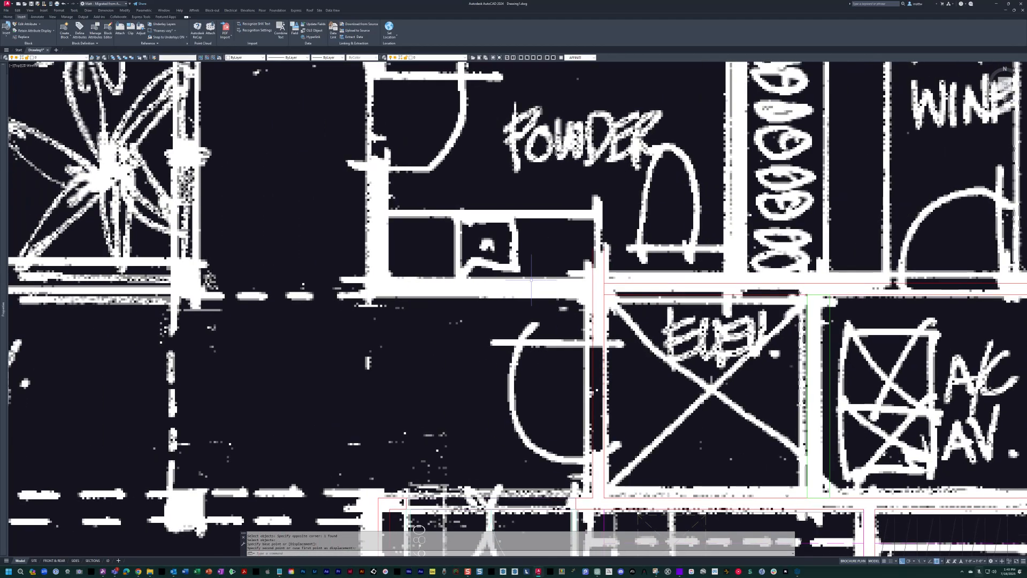
type("s")
key("Return")
left_click(640, 311)
left_click(563, 270)
key("Return")
left_click(726, 323)
left_click(409, 207)
scroll(415, 212, "down", 6)
scroll(420, 222, "up", 6)
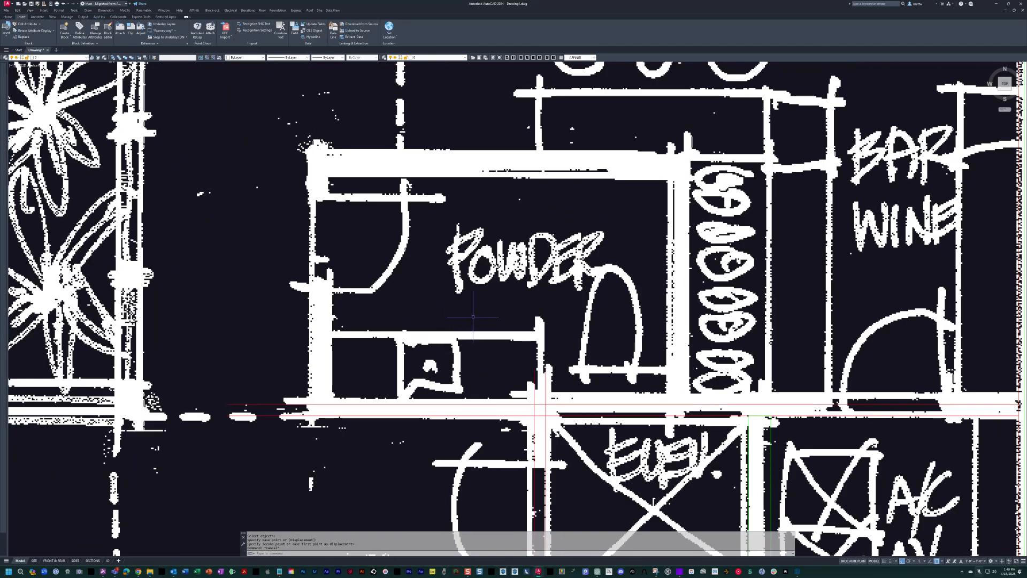
key("Escape")
key("Escape")
middle_click_drag(474, 320, 472, 326)
key("Escape")
key("Escape")
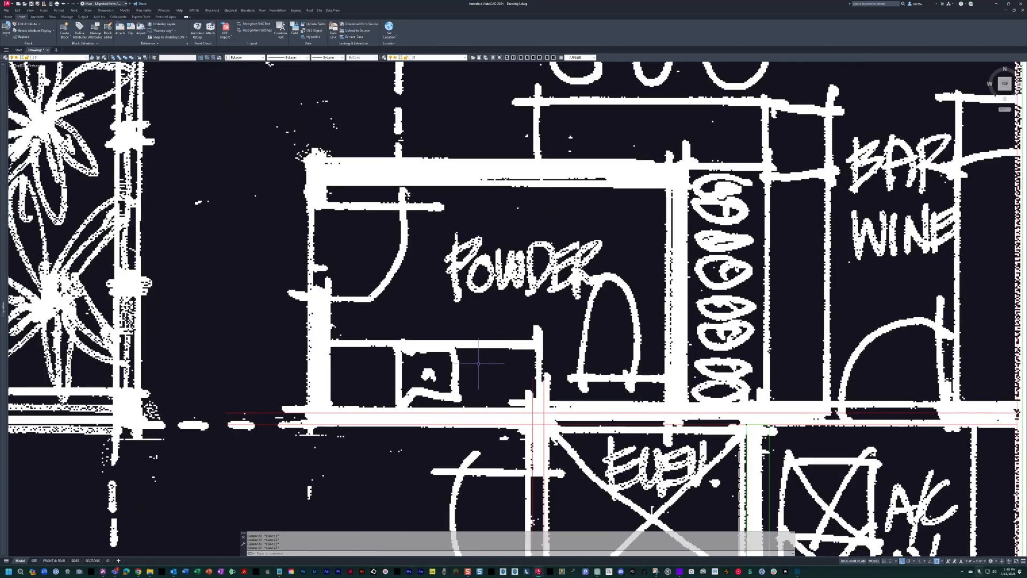
type("dli")
key("Return")
left_click(226, 412)
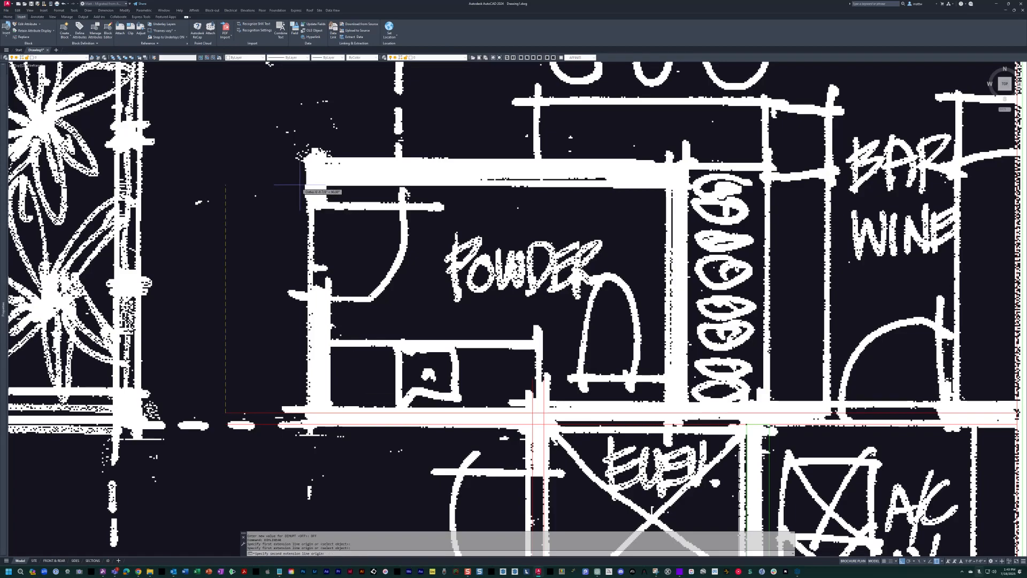
key("Escape")
key("Escape")
middle_click_drag(491, 237, 494, 238)
key("Escape")
key("Escape")
Copy the two horizontal wall lines 6' upward toward the powder room's upper wall.
type("c")
key("Return")
left_click(482, 439)
left_click(452, 402)
key("Return")
left_click(421, 372)
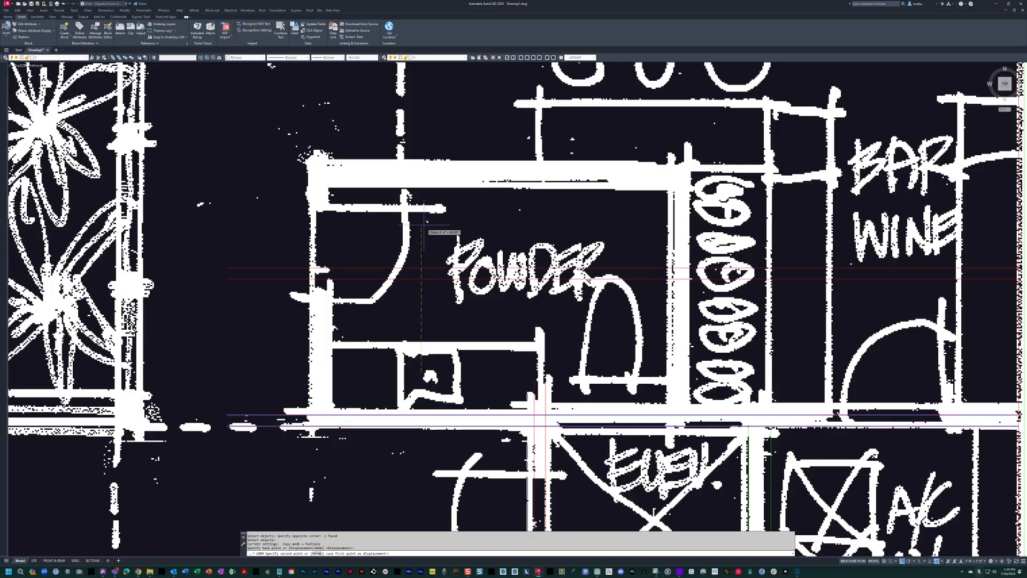
type("6'")
key("Return")
key("space")
Dimension the clear distance between the powder room's lower and upper walls.
left_click(228, 223)
left_click(241, 253)
key("Escape")
key("Escape")
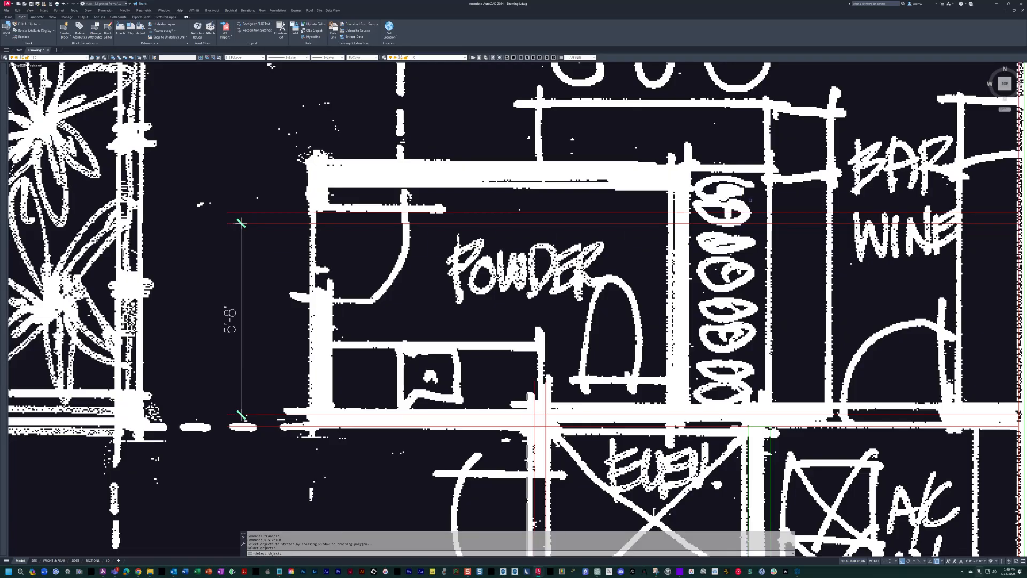
Stretch the powder room's upper wall 4 inches upward and erase the clear-distance dimension.
scroll(551, 278, "down", 5)
scroll(545, 272, "up", 1)
left_click(759, 241)
left_click(419, 274)
key("Return")
left_click(421, 238)
type("4")
key("Return")
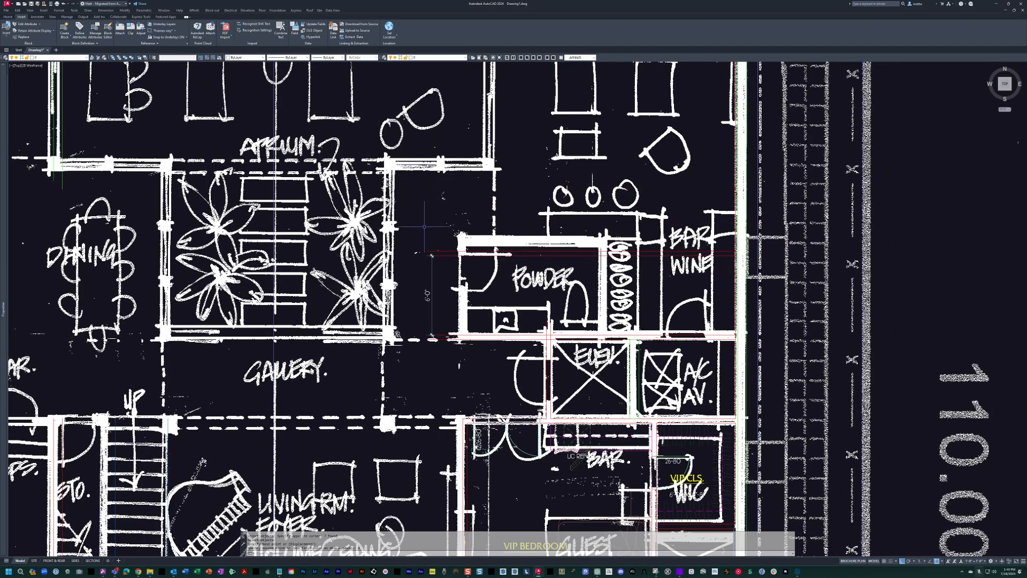
scroll(439, 283, "up", 2)
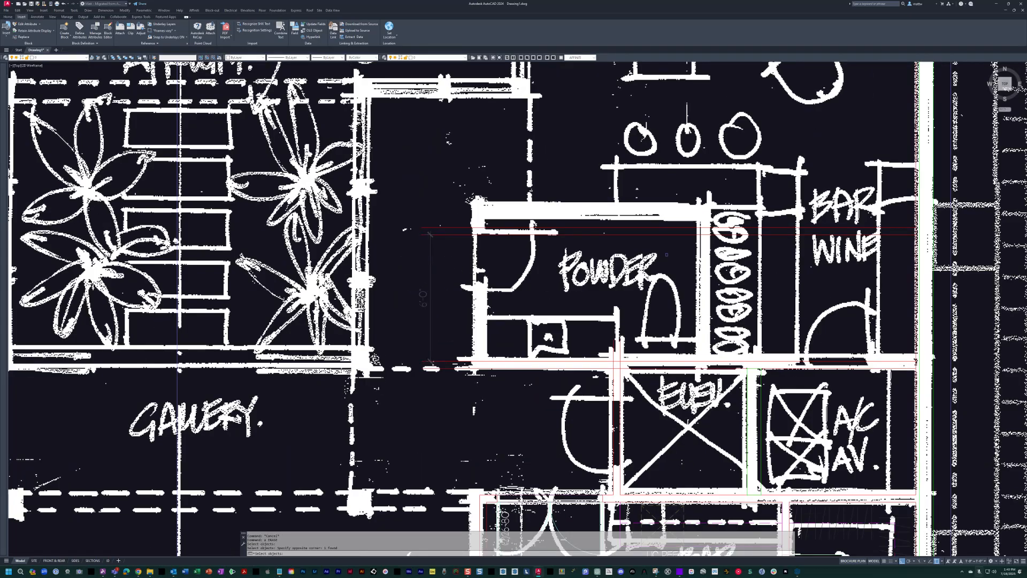
key("Return")
Examine the scanned layout of the powder room, wine storage, bar and A/C area against the traced walls.
scroll(513, 278, "up", 5)
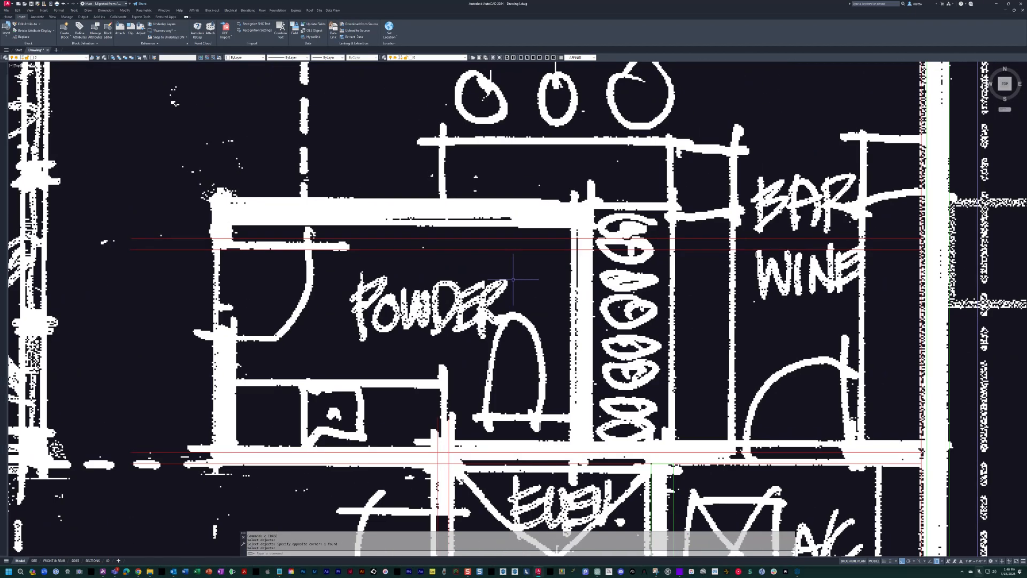
scroll(513, 279, "down", 3)
mouse_move(378, 365)
middle_mouse_down()
mouse_move(389, 372)
mouse_move(428, 349)
middle_mouse_up()
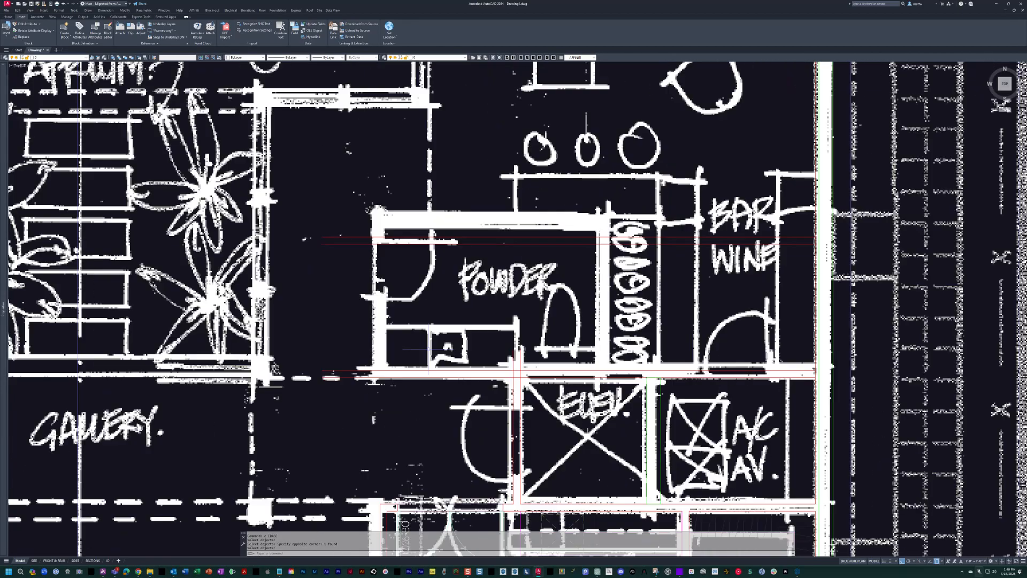
scroll(515, 284, "up", 2)
scroll(515, 289, "up", 1)
mouse_move(509, 318)
middle_mouse_down()
mouse_move(450, 243)
mouse_move(375, 323)
middle_mouse_up()
scroll(476, 246, "down", 2)
middle_click_drag(570, 277, 566, 277)
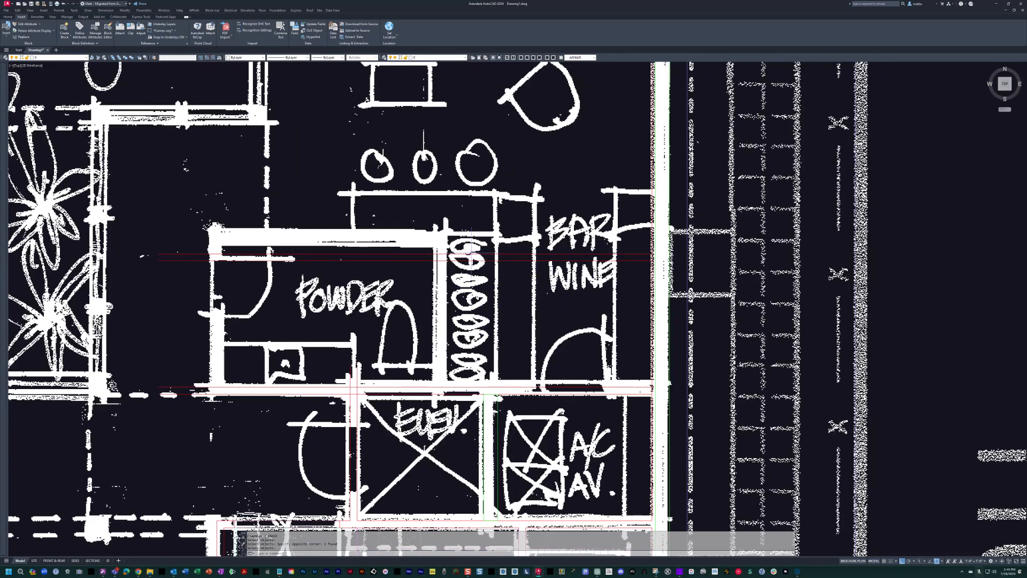
middle_click_drag(571, 346, 562, 351)
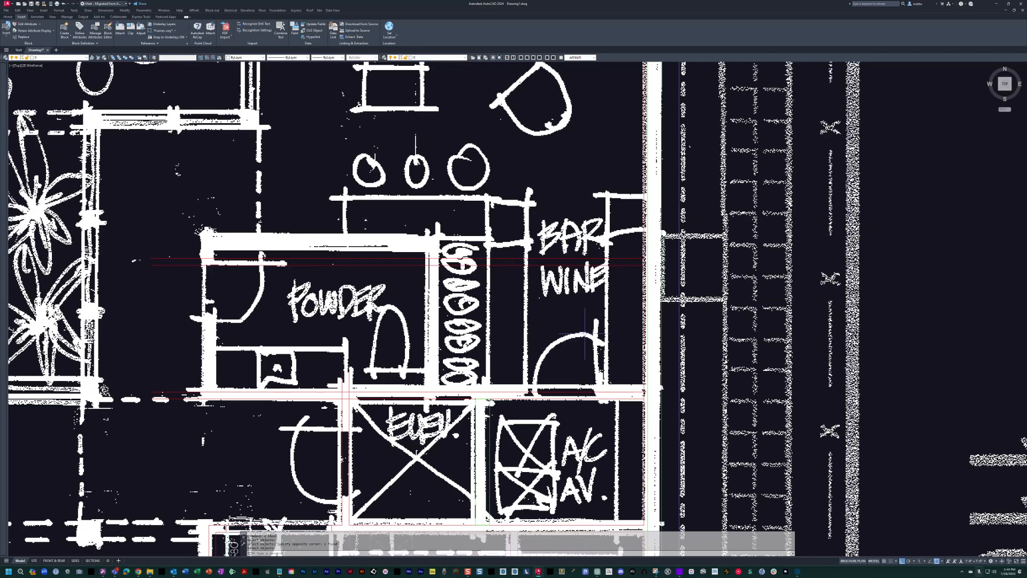
scroll(528, 271, "up", 2)
middle_click_drag(528, 275, 532, 276)
key("Escape")
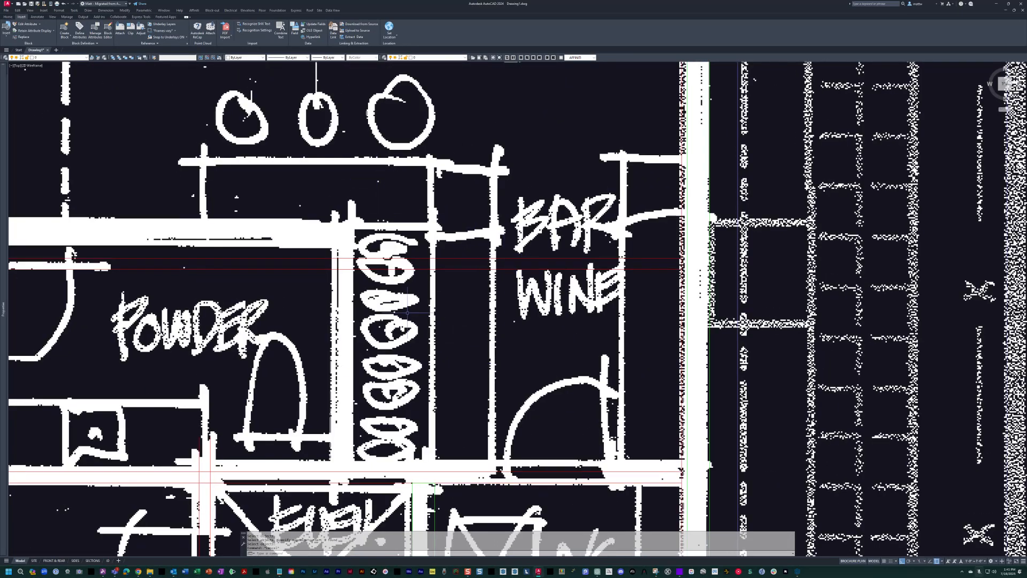
middle_click_drag(389, 354, 383, 357)
middle_click_drag(550, 343, 531, 347)
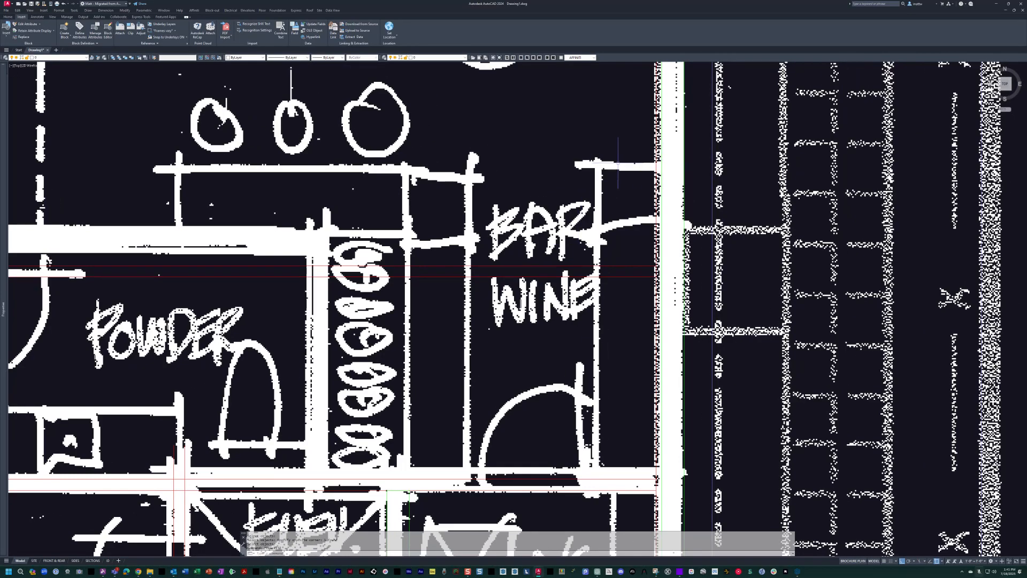
key("Escape")
key("Escape")
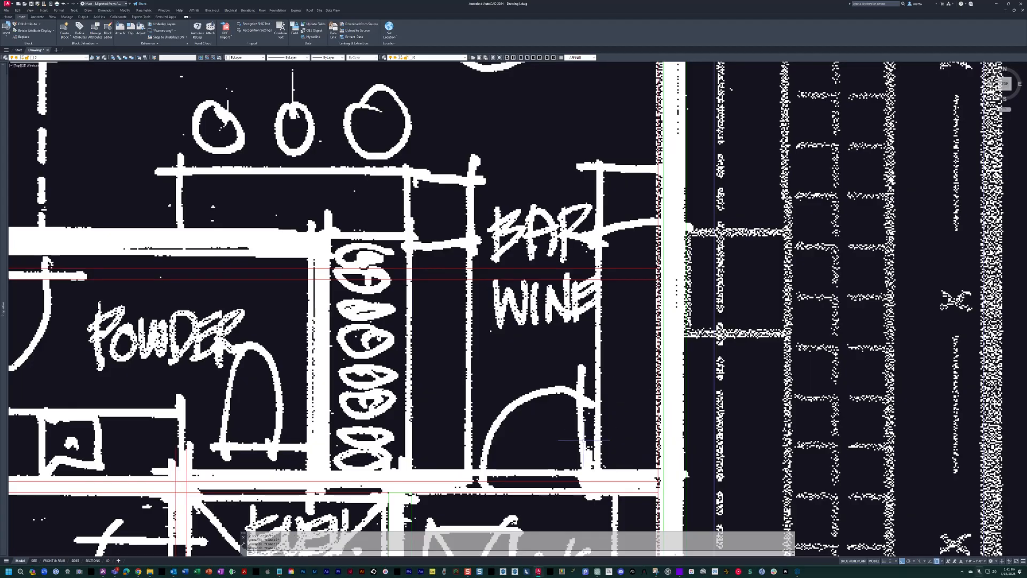
middle_click_drag(568, 438, 567, 337)
scroll(566, 336, "down", 2)
mouse_move(503, 389)
middle_mouse_down()
mouse_move(522, 396)
mouse_move(557, 320)
middle_mouse_up()
key("Escape")
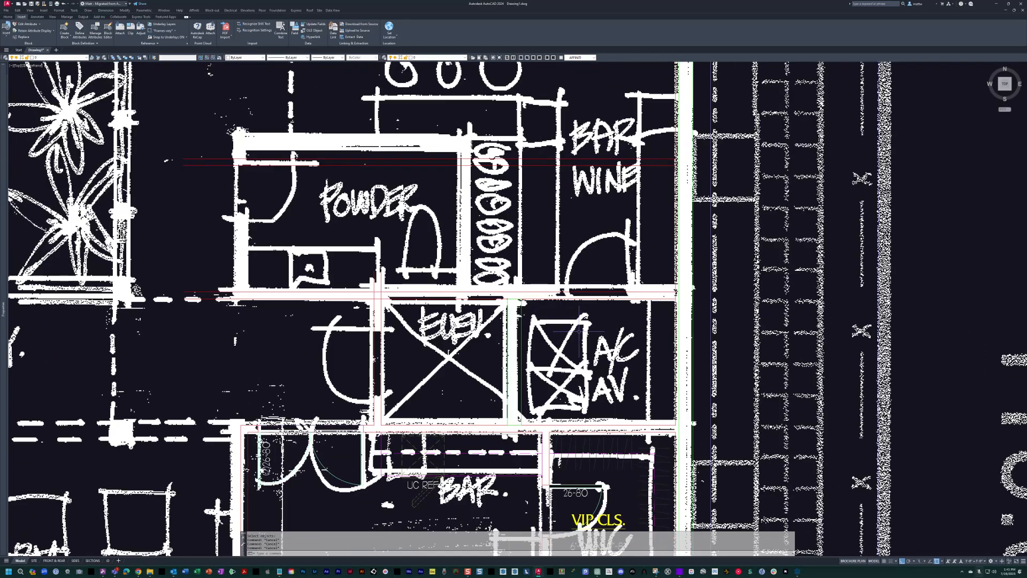
middle_click_drag(603, 162, 593, 248)
scroll(593, 248, "up", 2)
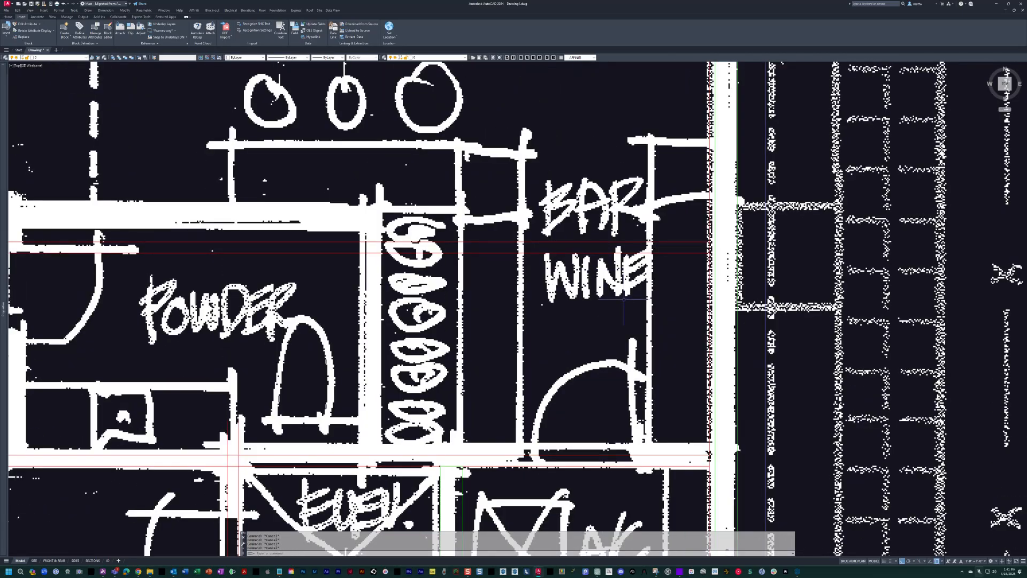
Offset the exterior wall's inner line 12 inches into the bar area.
type("o12")
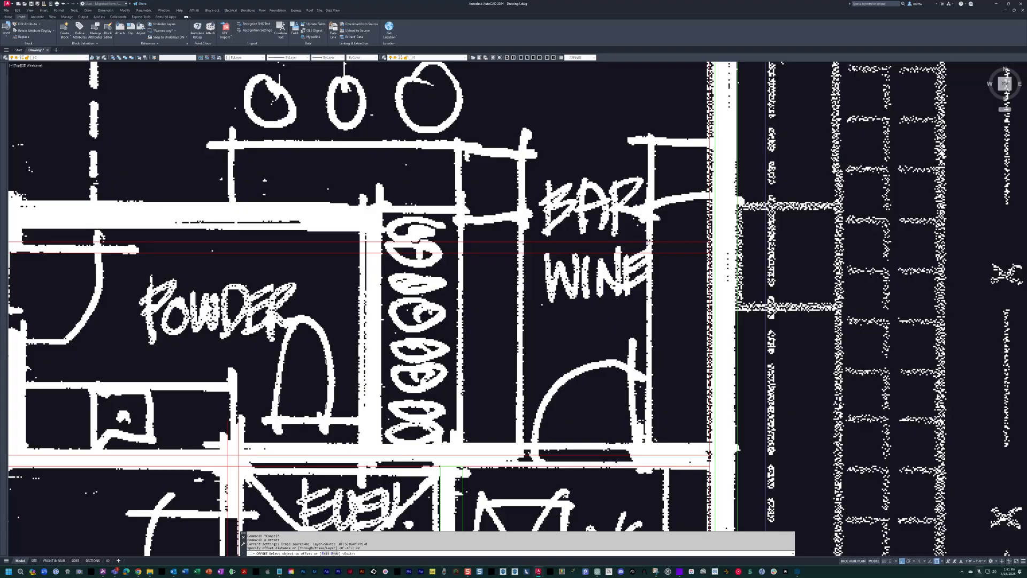
key("Escape")
type("o")
key("Return")
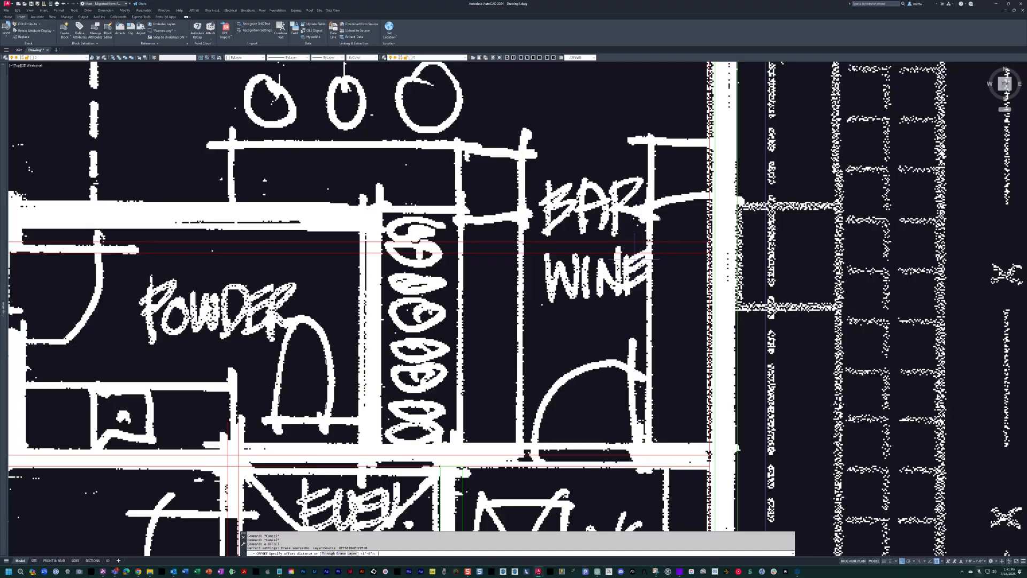
left_click(709, 301)
left_click(664, 305)
key("Return")
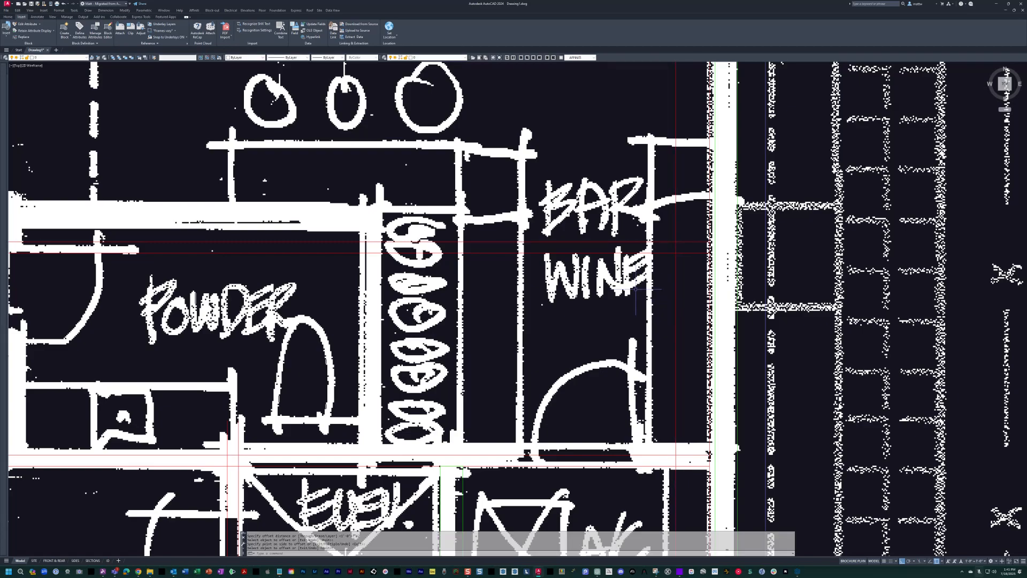
Offset the 12-inch line 6 inches farther into the bar area and erase the 12-inch line.
key("Return")
type("6")
key("Return")
left_click(675, 314)
left_click(667, 315)
key("Escape")
type("e")
key("Return")
left_click(676, 318)
key("Escape")
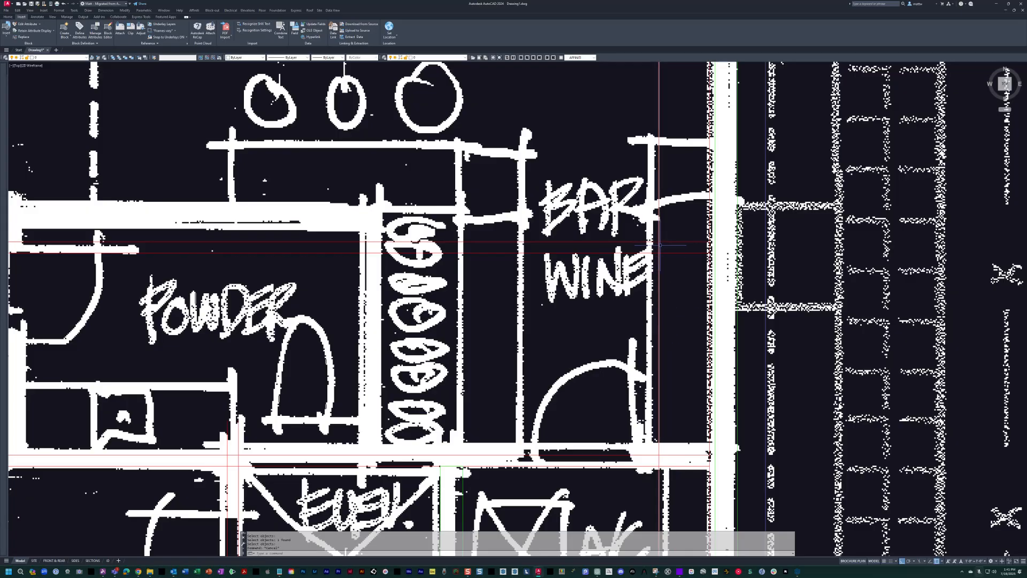
key("Escape")
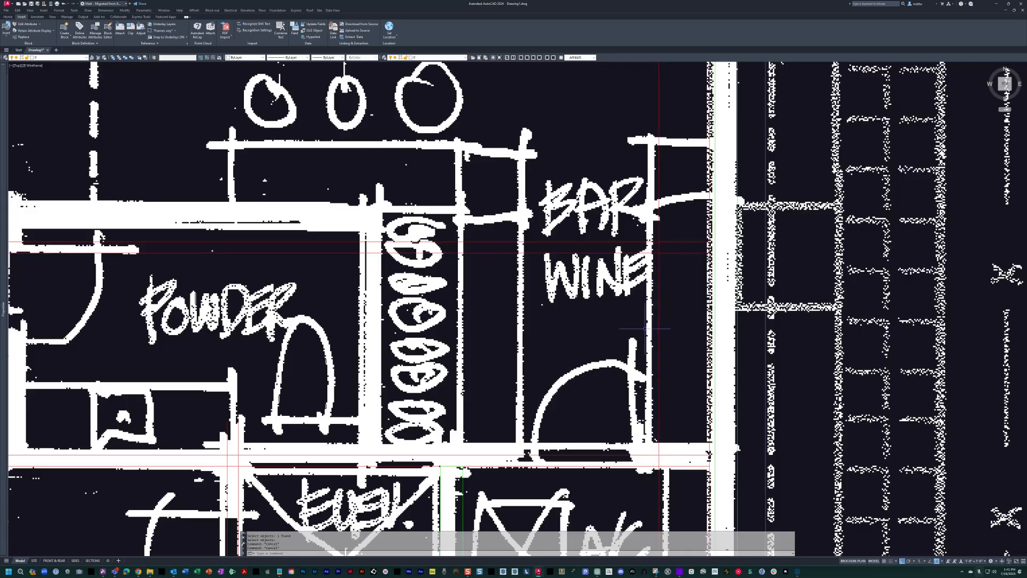
Offset the remaining vertical bar line another 6 inches away from the exterior wall.
type("o")
key("Return")
left_click(659, 334)
left_click(643, 333)
key("Escape")
scroll(642, 332, "up", 3)
scroll(656, 315, "down", 3)
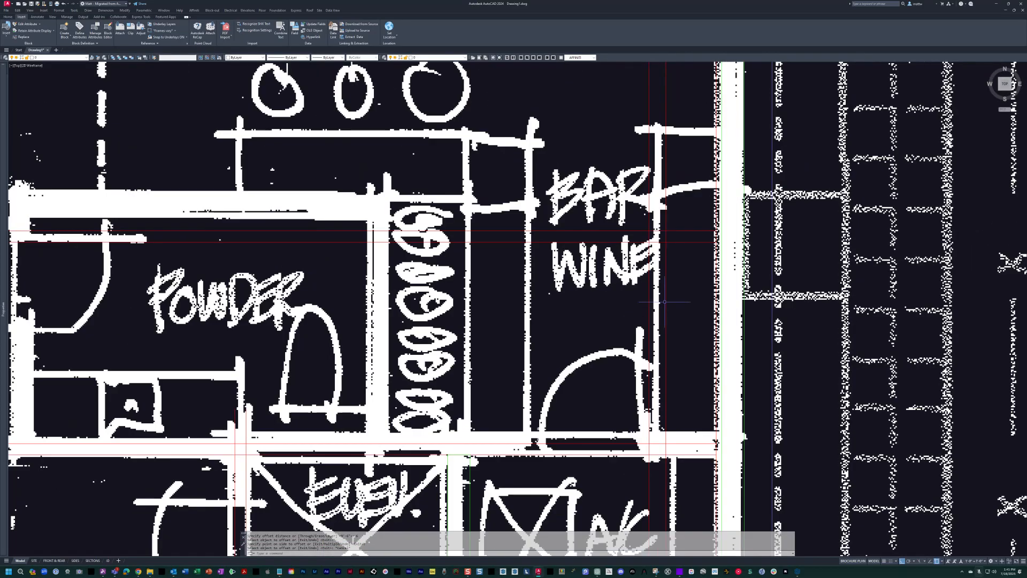
middle_click_drag(660, 307, 609, 336)
middle_click_drag(616, 161, 638, 188)
key("Escape")
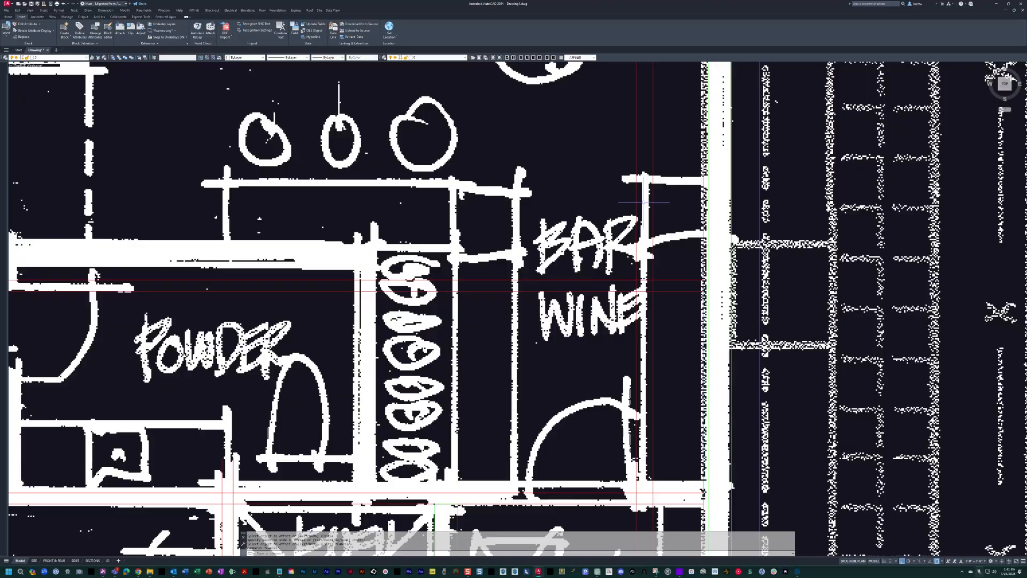
Offset the vertical bar counter line 6 inches toward the wine storage again.
middle_click_drag(642, 335, 636, 317)
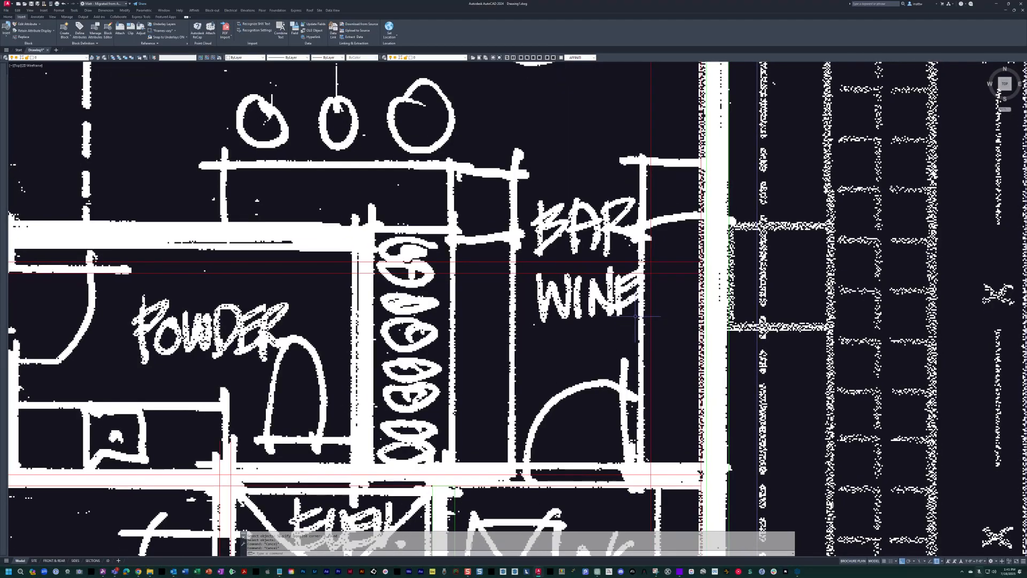
type("o")
key("Return")
left_click(652, 336)
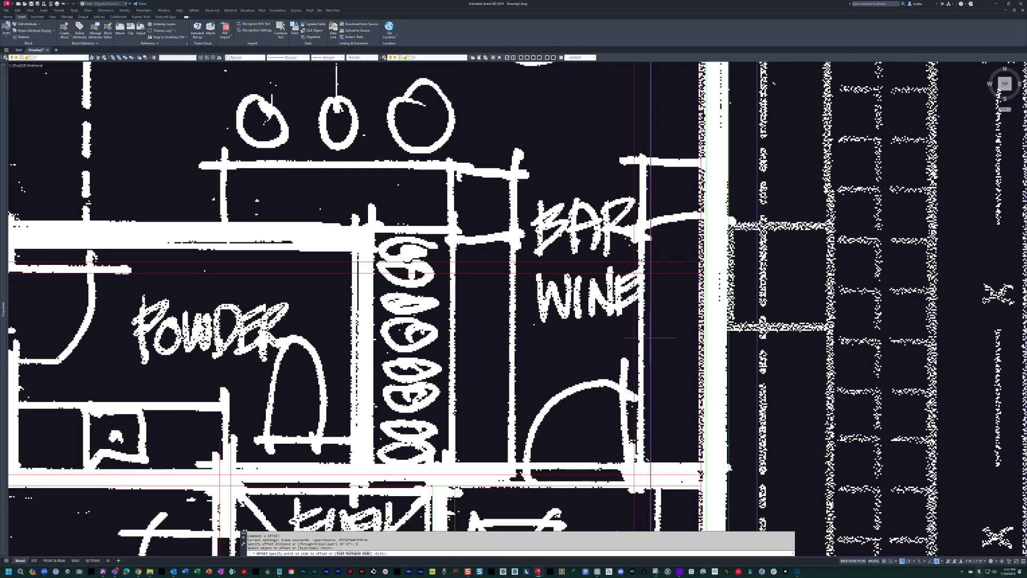
left_click(590, 345)
key("Return")
middle_click_drag(583, 444, 556, 308)
mouse_move(491, 381)
middle_mouse_down()
mouse_move(463, 308)
mouse_move(474, 462)
middle_mouse_up()
key("Escape")
key("Escape")
key("Escape")
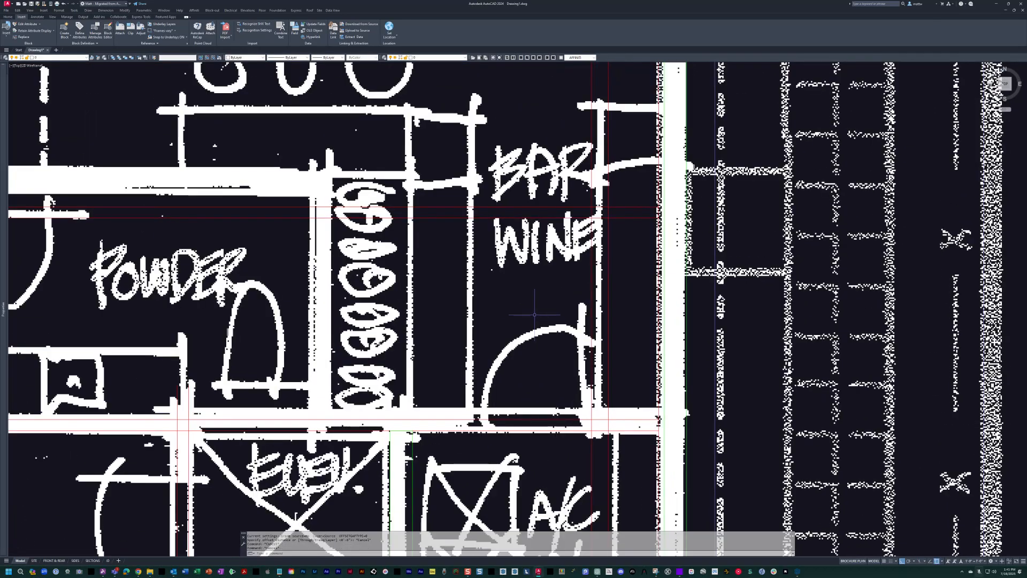
Offset the bar line nearest the wine storage 2'-8" toward the wine storage.
type("o")
key("Return")
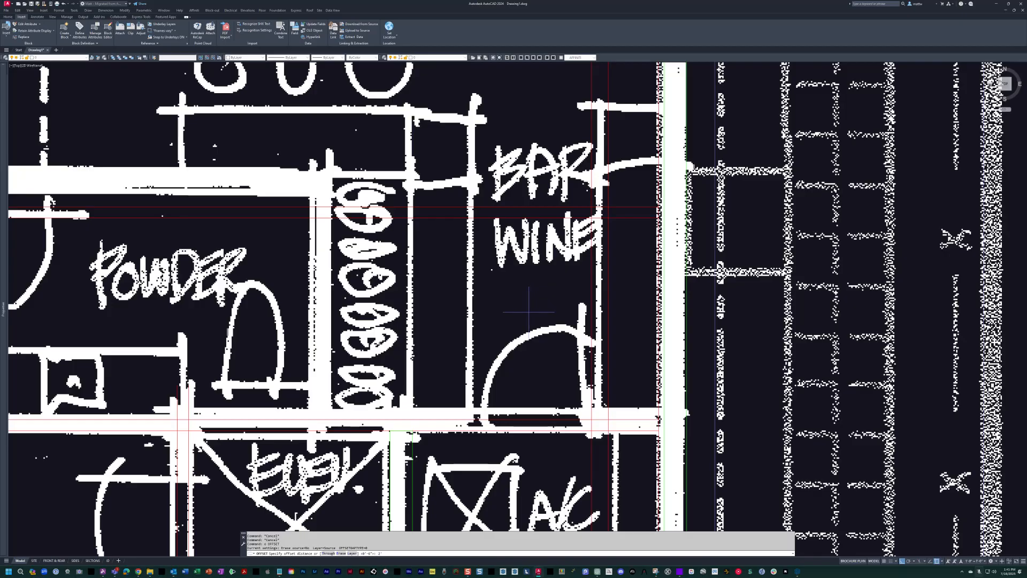
left_click(591, 300)
left_click(527, 316)
key("Return")
key("Return")
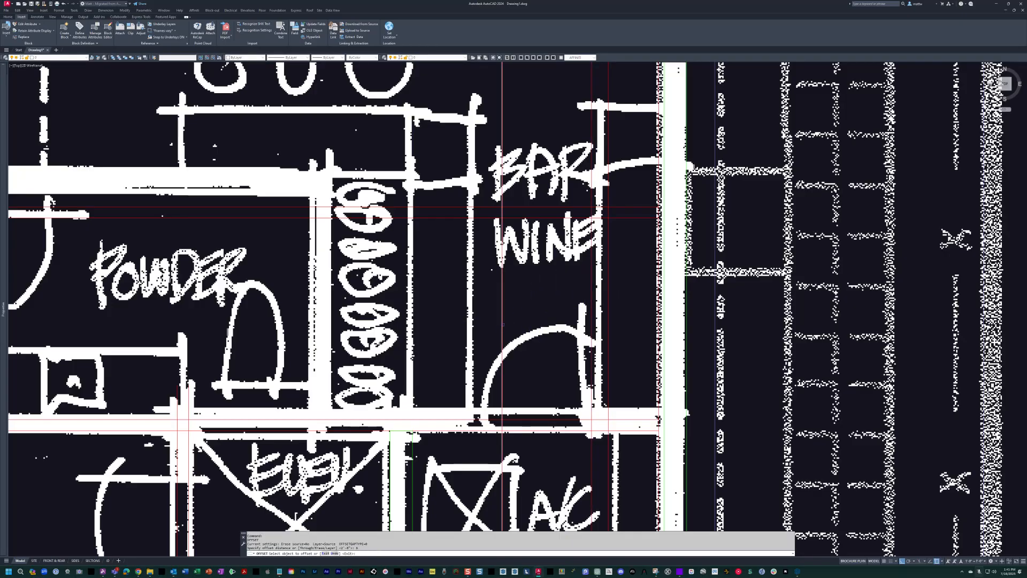
middle_click_drag(438, 325, 555, 387)
key("Escape")
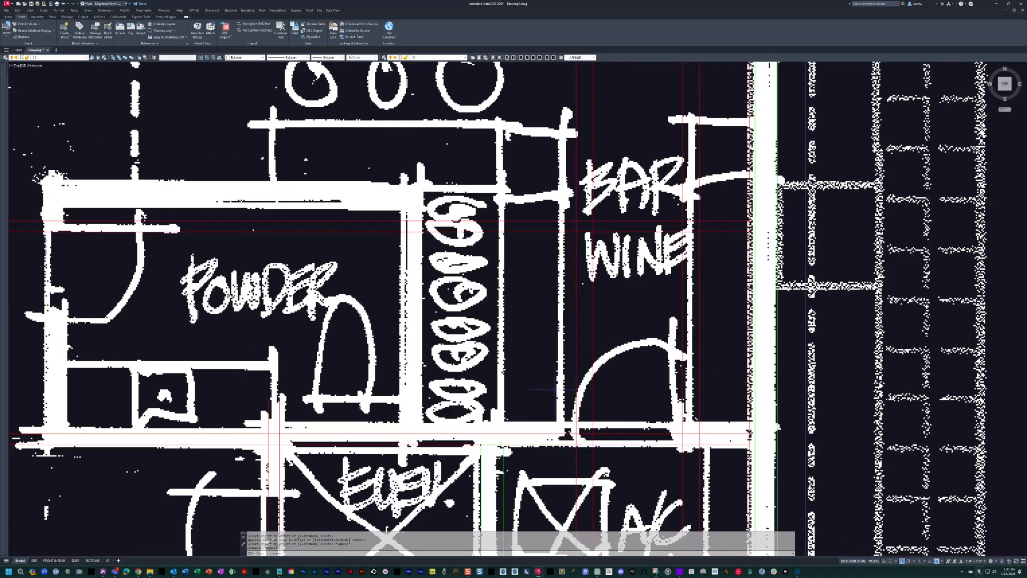
type("d")
key("Return")
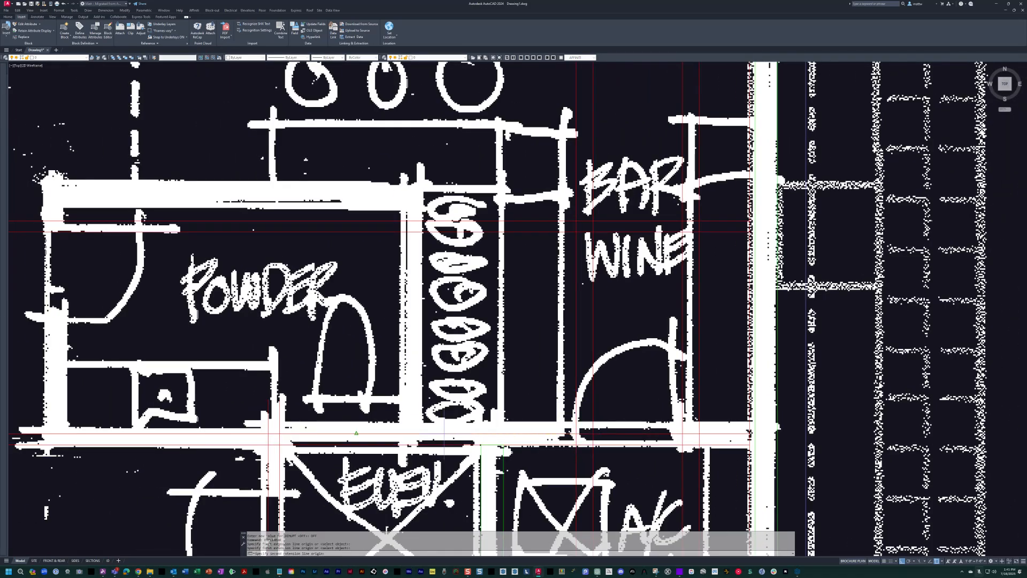
middle_click_drag(444, 434, 521, 403)
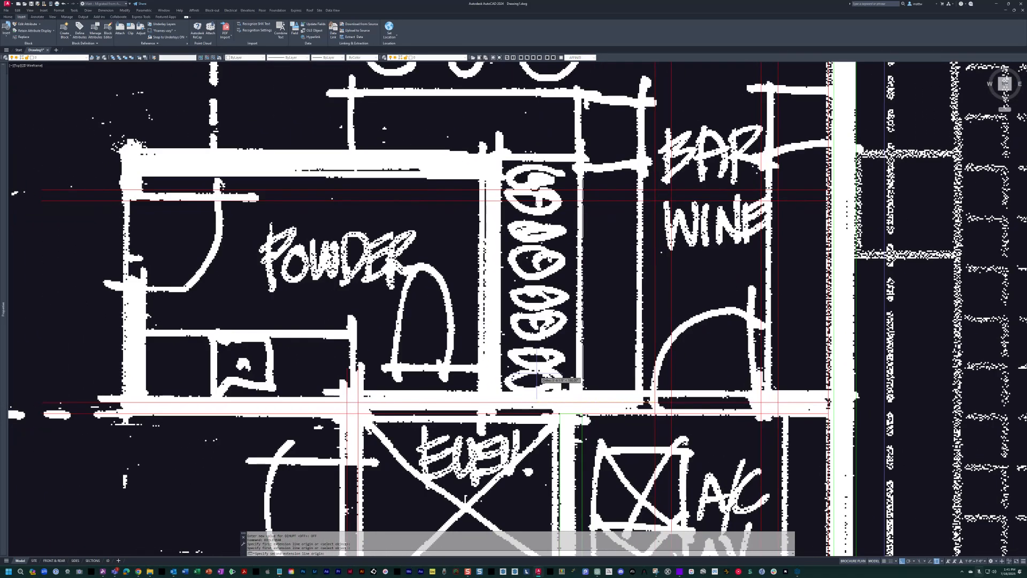
Offset the vertical bar line nearest the wine storage 24 inches toward the powder room.
type("o")
key("Return")
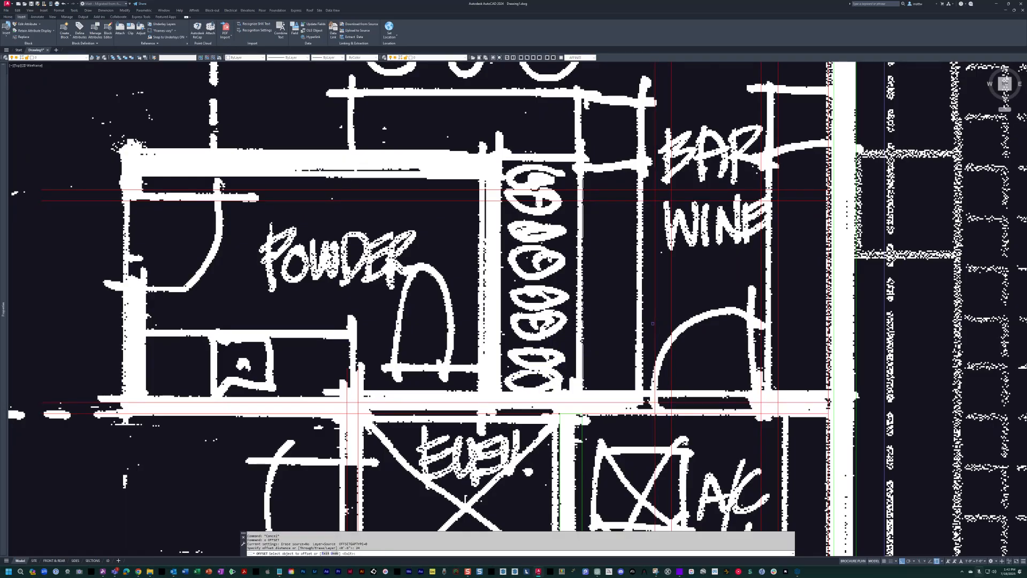
left_click(654, 323)
left_click(471, 327)
key("Escape")
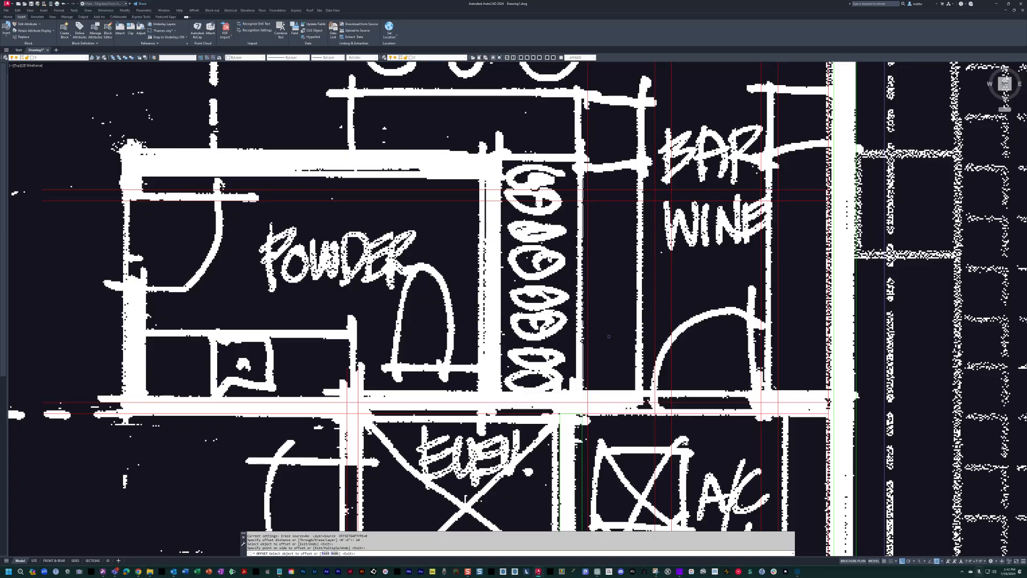
scroll(609, 321, "up", 3)
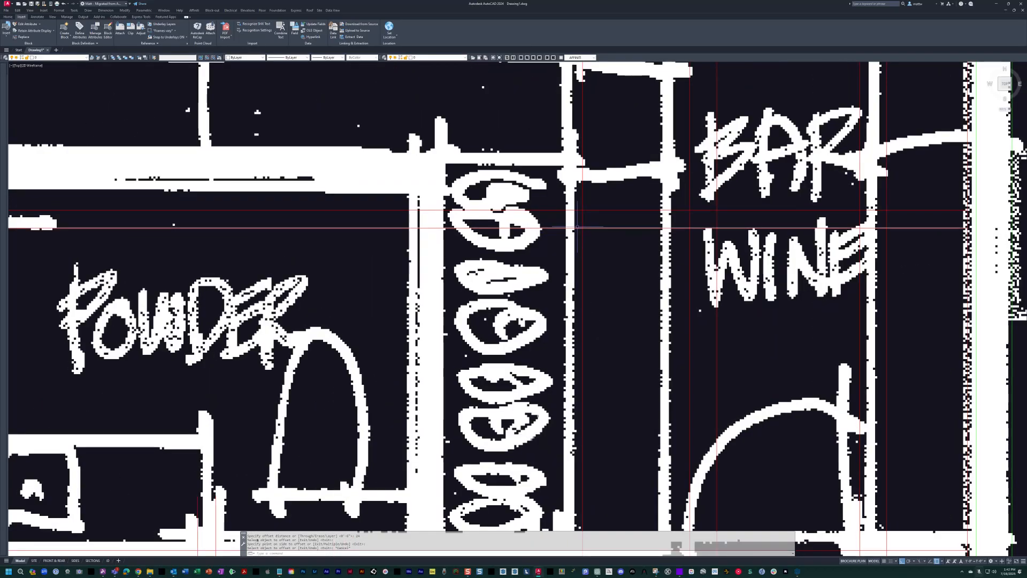
scroll(564, 234, "down", 3)
middle_click_drag(561, 244, 579, 254)
key("Escape")
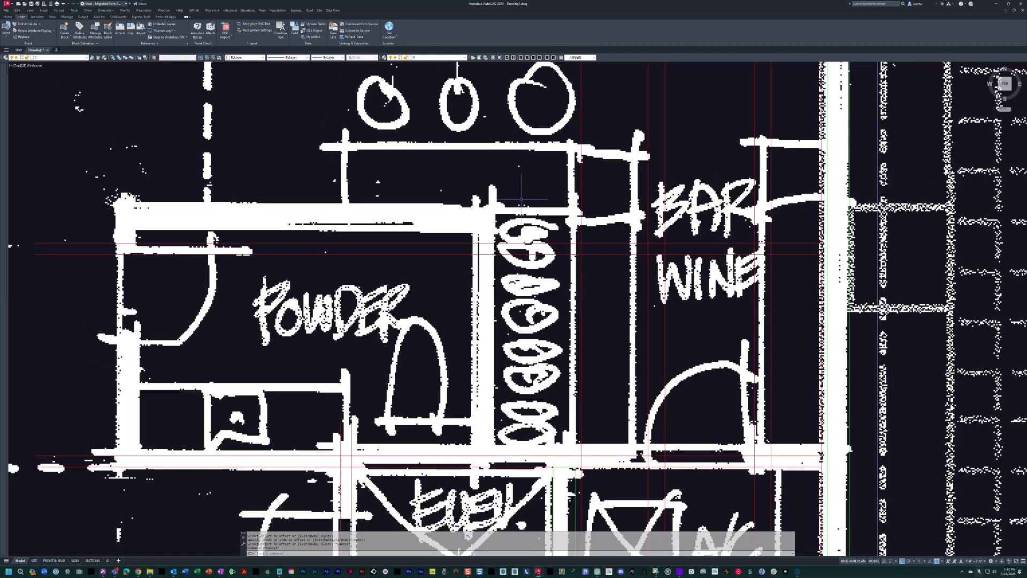
scroll(514, 238, "down", 3)
scroll(516, 209, "up", 1)
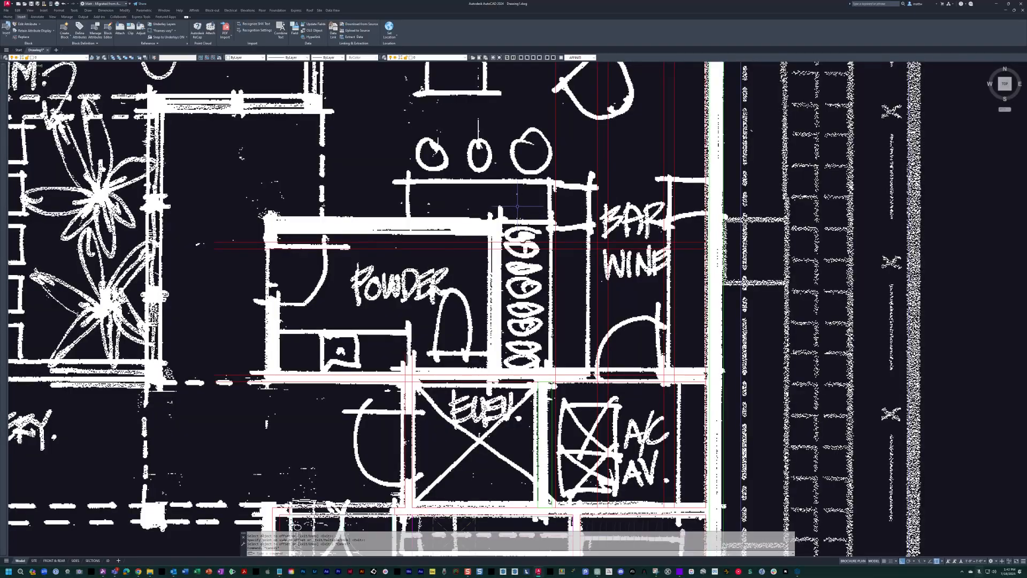
scroll(541, 249, "up", 2)
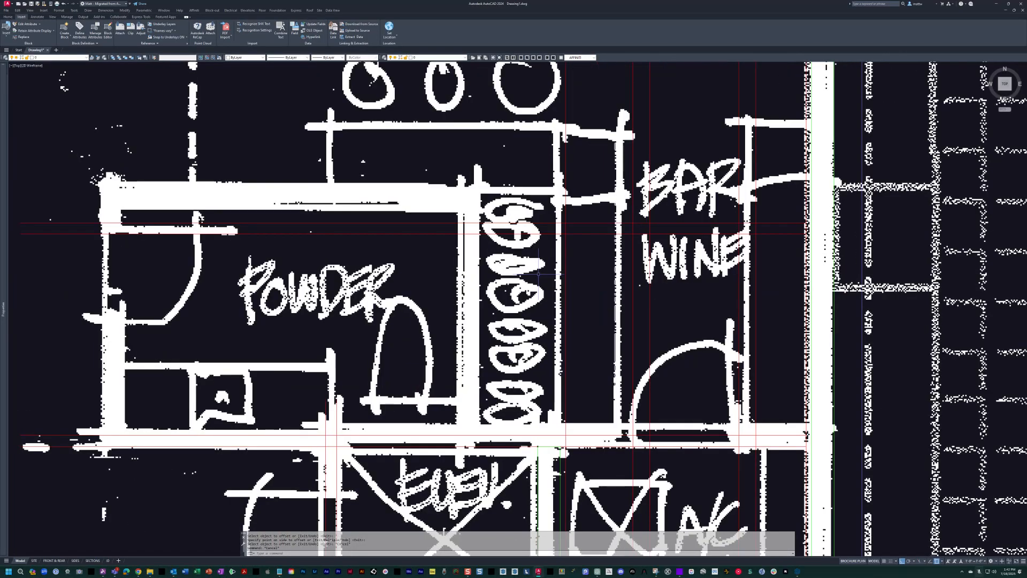
scroll(567, 321, "up", 1)
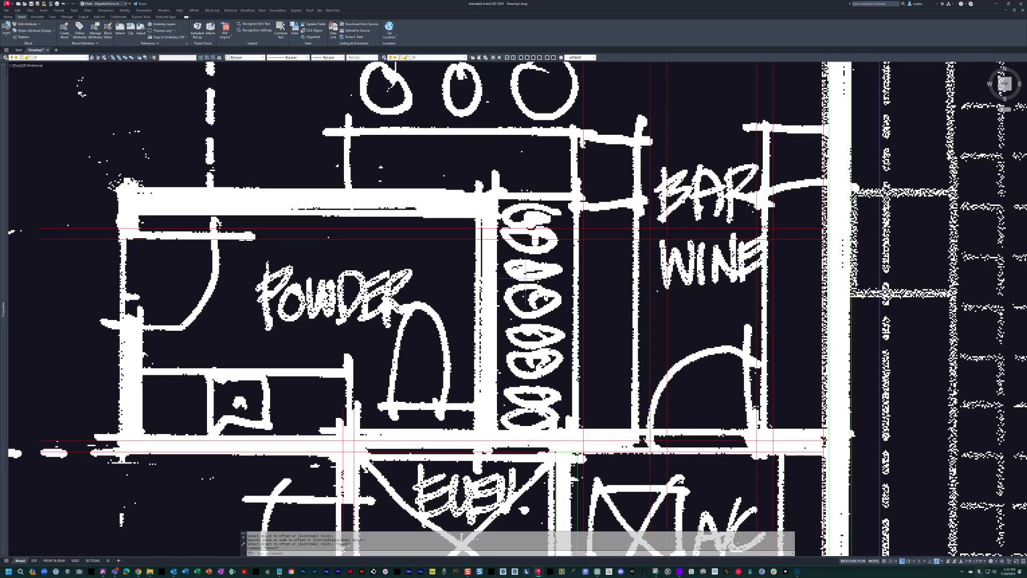
key("Escape")
key("Escape")
middle_click_drag(573, 366, 548, 372)
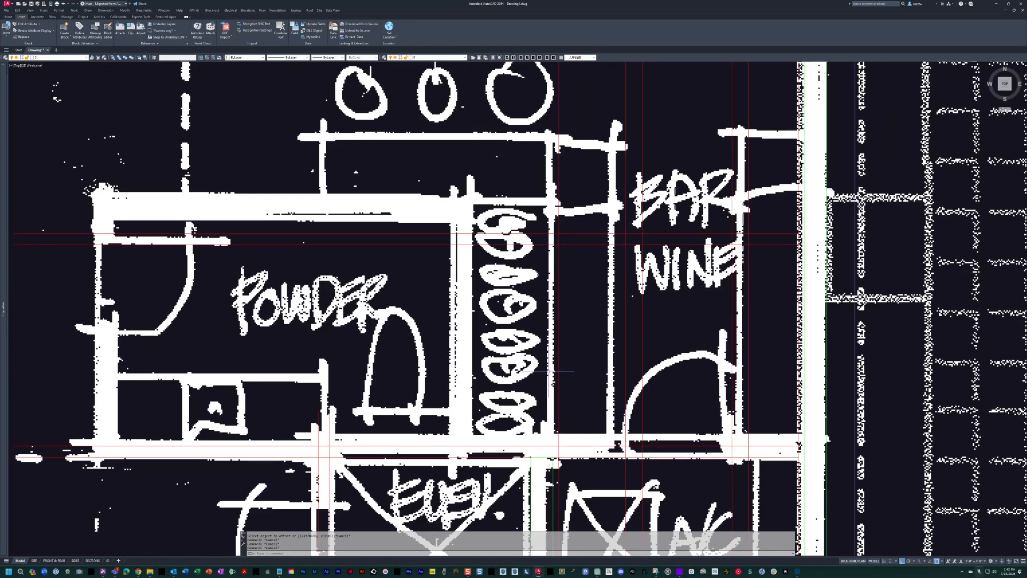
middle_click_drag(603, 349, 584, 340)
key("Escape")
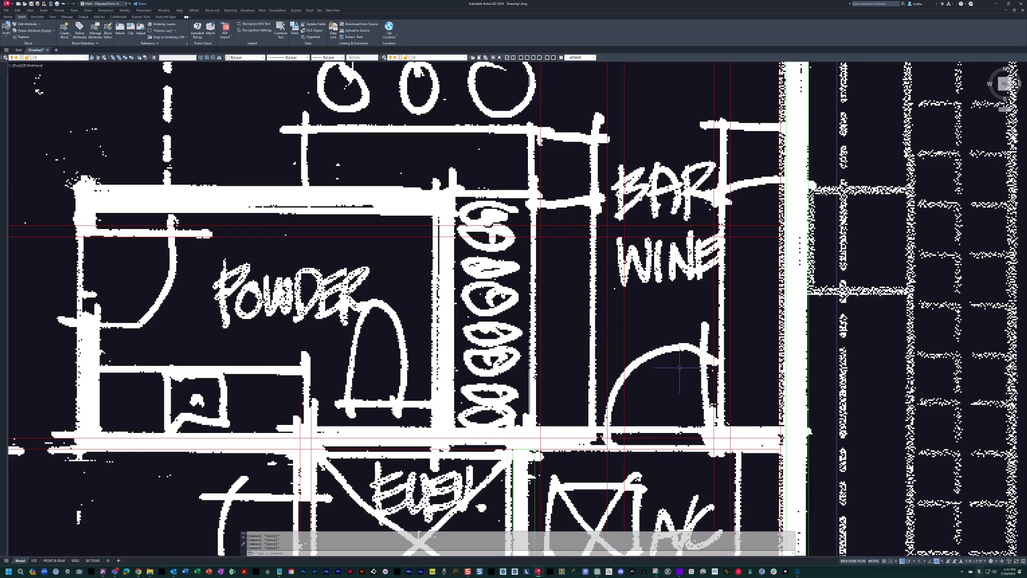
Move the vertical lines of the bar/wine area 6 inches toward the powder room.
type("m")
key("space")
left_click(752, 325)
left_click(505, 309)
key("space")
left_click(676, 306)
type("6")
key("Return")
middle_click_drag(760, 335, 745, 355)
left_click(695, 356)
left_click(670, 336)
middle_click_drag(669, 336, 700, 337)
key("Escape")
left_click(634, 339)
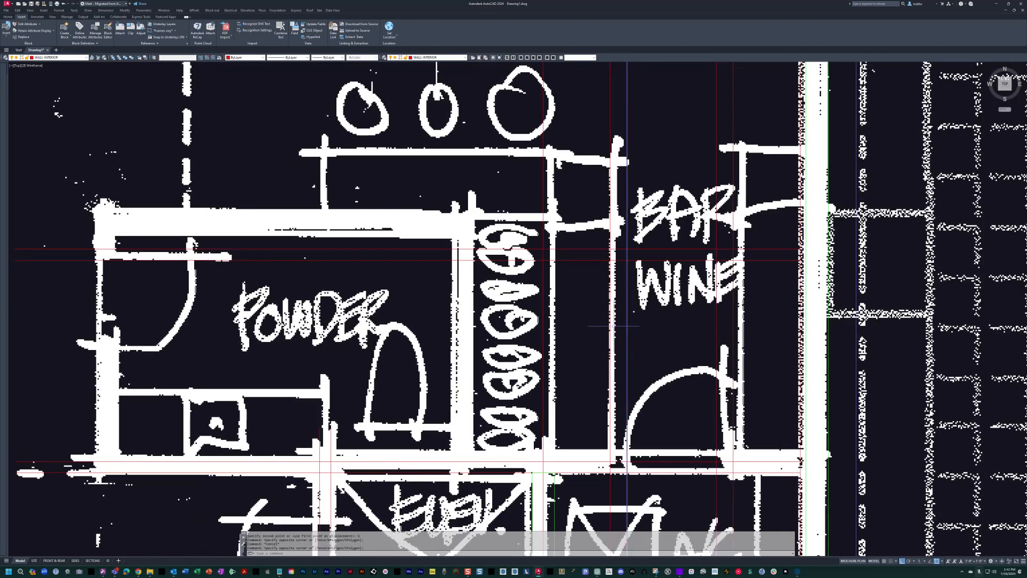
middle_click_drag(620, 342, 575, 283)
key("Escape")
Insert an interior swing door block in the bar/wine area and set its size to 28-80.
type("dd")
scroll(632, 370, "up", 5)
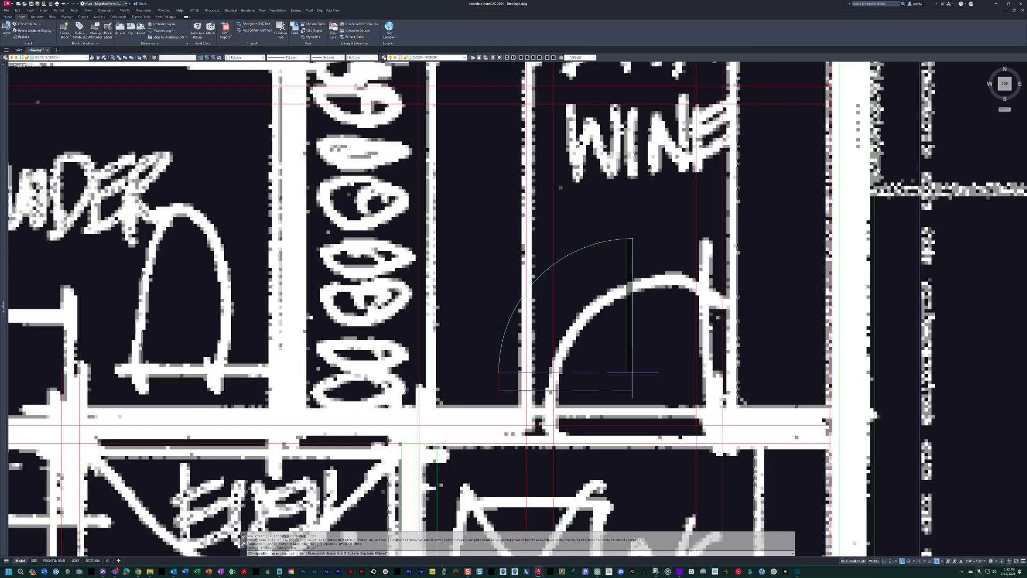
left_click(640, 375)
left_click(674, 375)
left_click(677, 394)
left_click(597, 323)
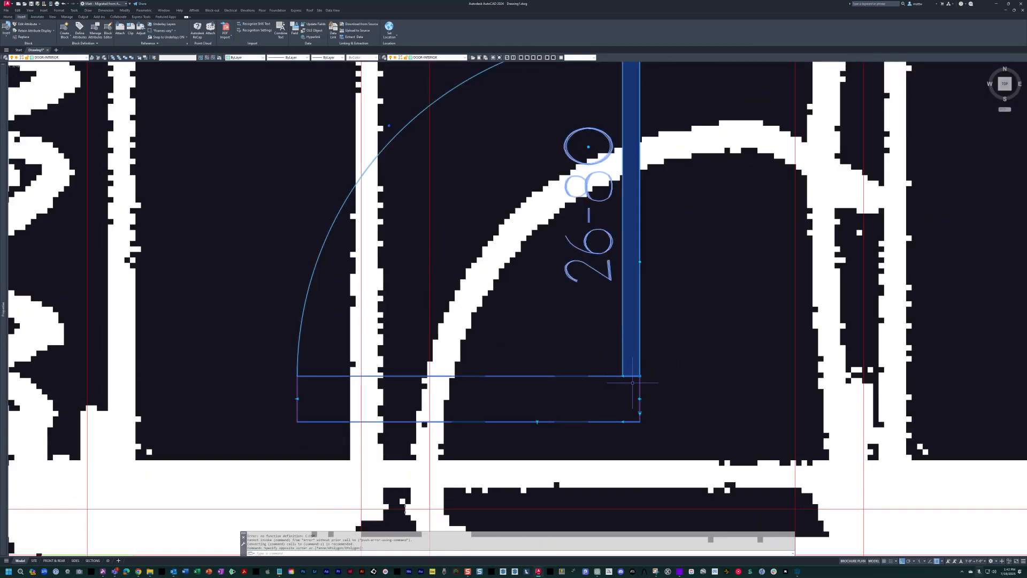
left_click(641, 413)
left_click(656, 423)
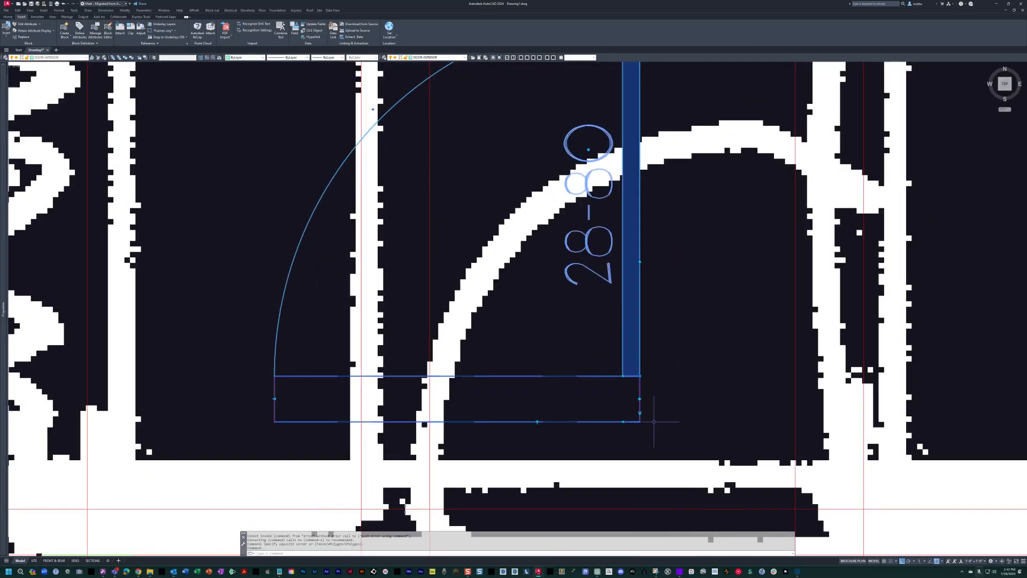
Move the 28-80 door by its hinge corner onto the upper wall line at the vertical line on the door opening's exterior-wall side.
type("m")
left_click(640, 375)
scroll(643, 374, "down", 2)
middle_click_drag(644, 376, 606, 284)
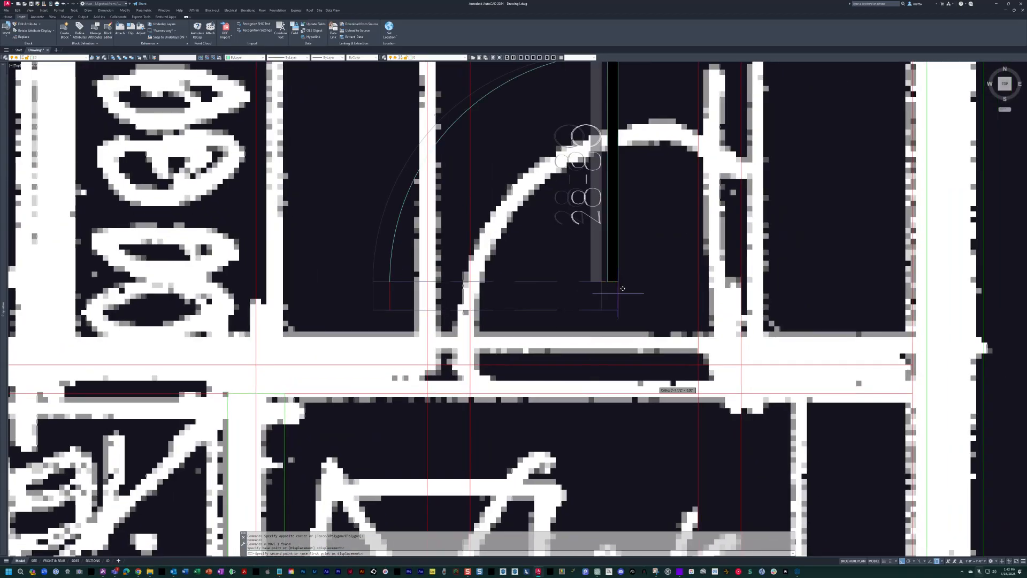
key("Escape")
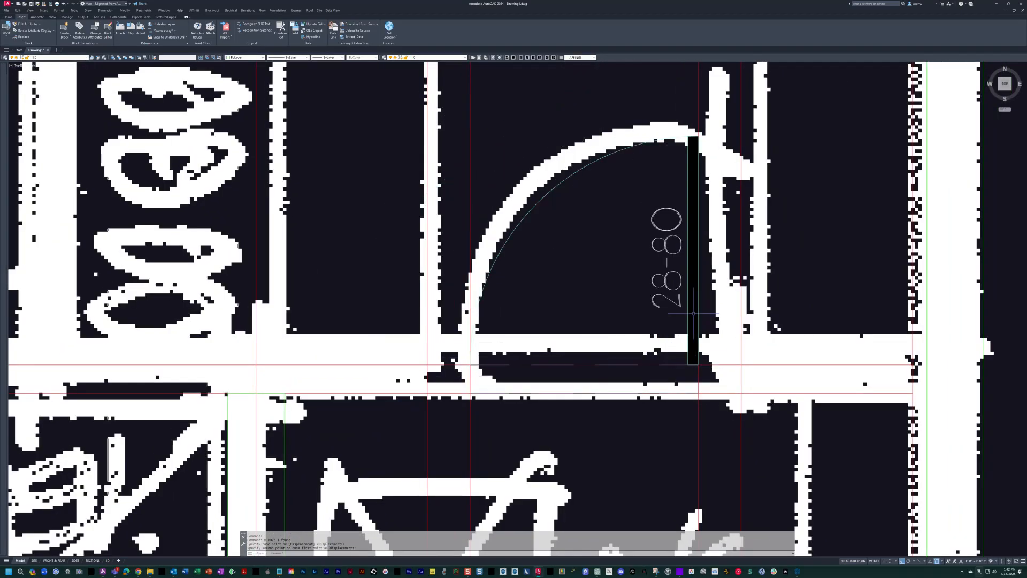
Erase the two vertical guide lines at the jambs of the bar door.
scroll(706, 265, "down", 3)
type("e")
left_click(714, 263)
left_click(605, 250)
key("space")
Measure the depth between the two vertical counter lines beside the wine storage along the elevator's upper wall.
middle_click_drag(596, 314, 659, 328)
type("dli")
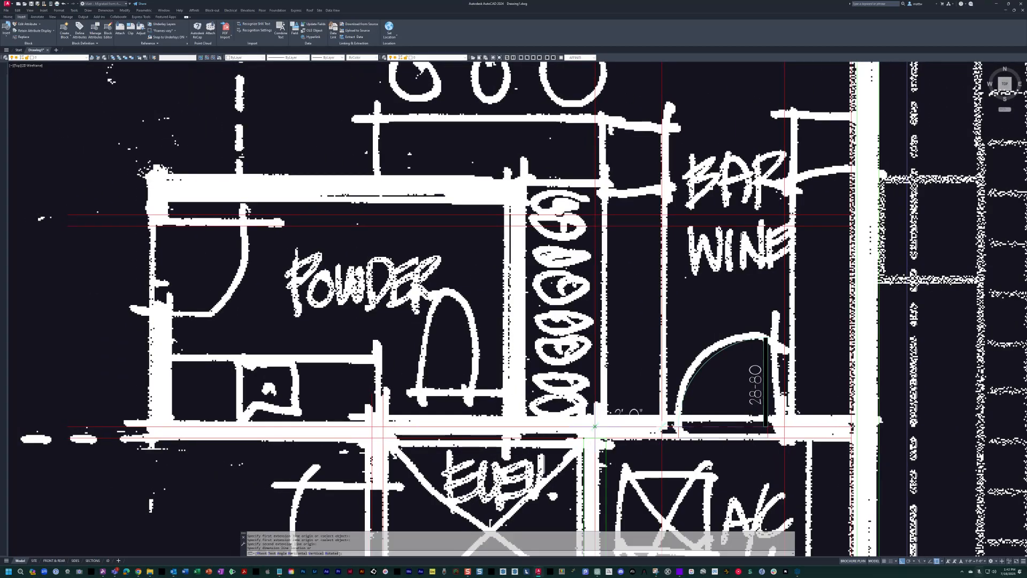
scroll(637, 344, "up", 1)
key("Escape")
key("Escape")
scroll(637, 344, "up", 2)
scroll(637, 344, "down", 2)
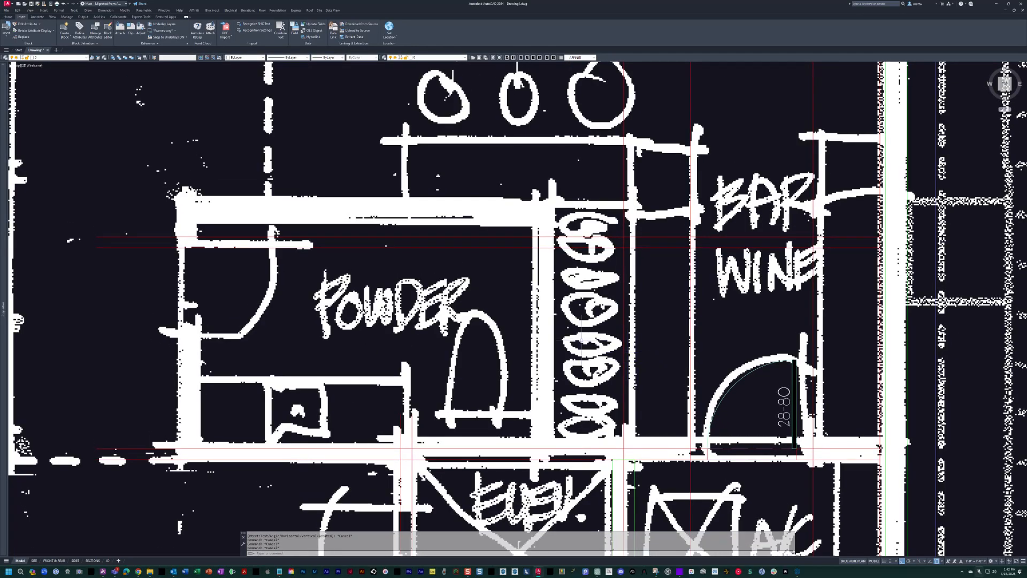
Offset the counter line beside the wine storage 24 inches toward the powder room, and offset that new line 4 inches for the wall thickness.
type("o")
key("Return")
type("2")
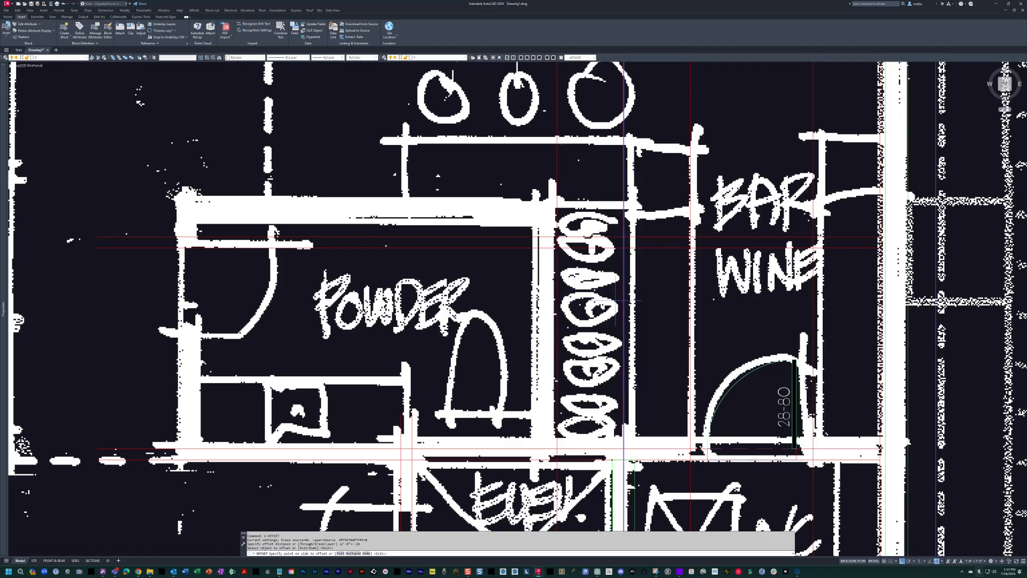
key("Return")
key("Return")
left_click(557, 328)
left_click(545, 342)
key("Escape")
key("Escape")
Trim the wall lines between powder room and wine storage where they meet the wall above the elevator, opening the T-junction.
mouse_move(551, 405)
middle_mouse_down()
mouse_move(568, 406)
mouse_move(569, 376)
middle_mouse_up()
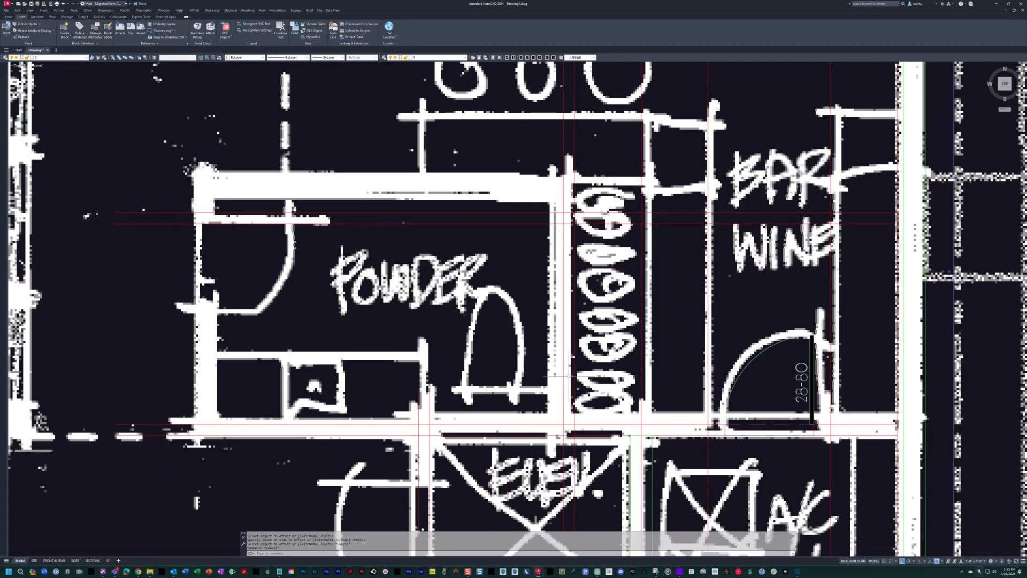
scroll(569, 376, "up", 10)
type("tr")
key("Return")
left_click(636, 418)
left_click(524, 371)
key("Return")
left_click(569, 402)
left_click(623, 445)
left_click(510, 423)
scroll(493, 341, "down", 8)
middle_click_drag(439, 357, 530, 350)
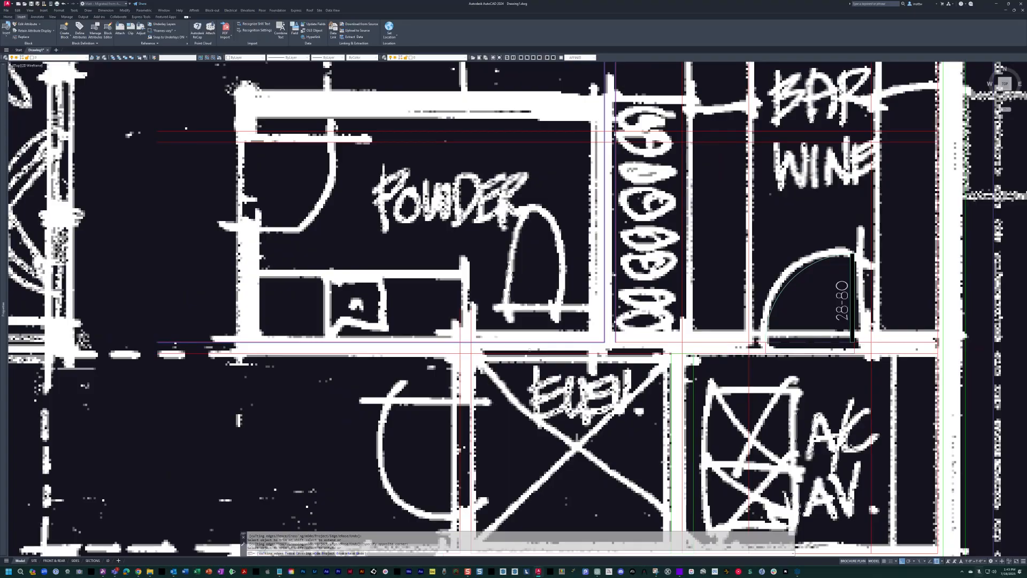
Trim the junction of the elevator's gallery-side wall with the horizontal wall below the powder room.
scroll(477, 351, "up", 5)
key("Escape")
left_click(463, 355)
left_click(408, 375)
type("tr")
key("Return")
left_click(444, 349)
left_click(427, 348)
left_click(396, 349)
scroll(430, 362, "down", 5)
middle_click_drag(430, 362, 513, 367)
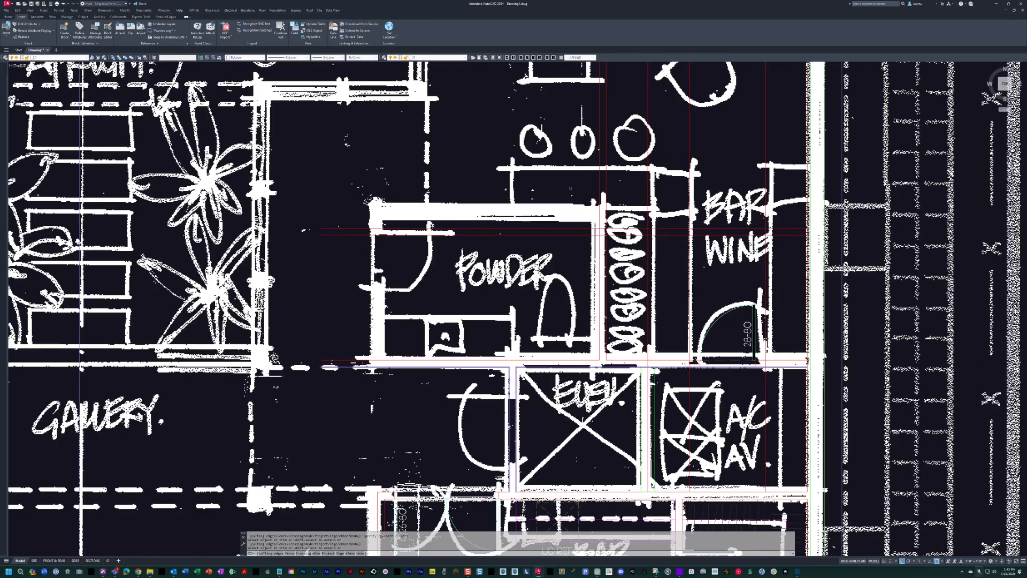
scroll(570, 188, "up", 3)
key("Escape")
key("Escape")
key("Escape")
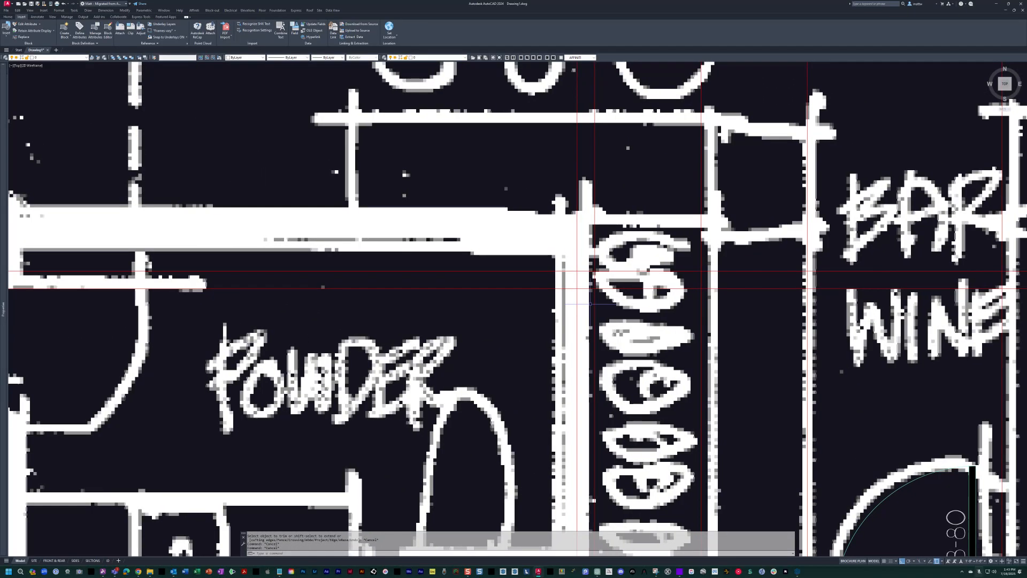
Hide the scanned sketch so that only the drafted linework is shown.
scroll(590, 304, "up", 2)
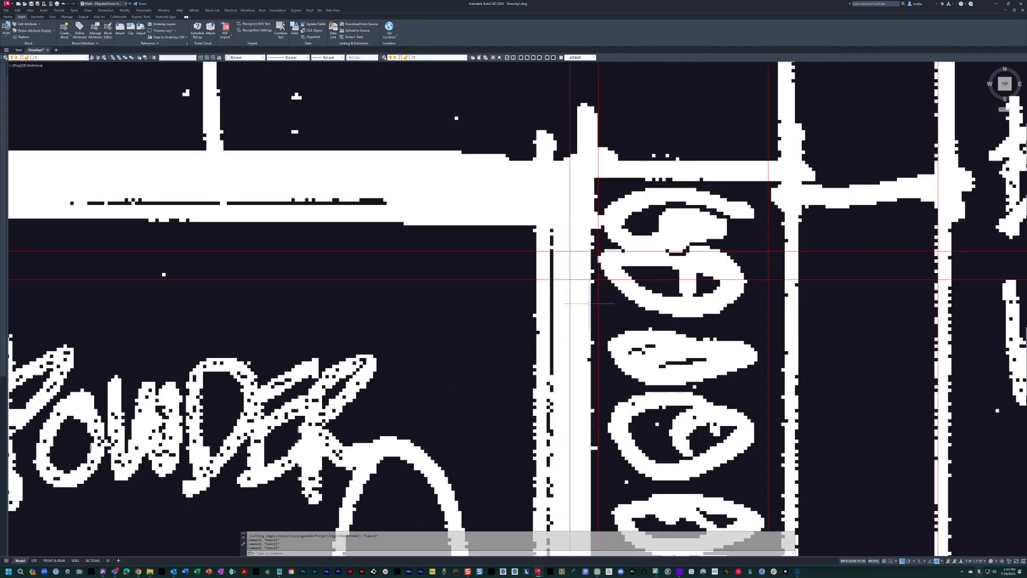
type("ho")
key("space")
key("Escape")
key("Escape")
Fillet the inner and outer wall lines into square corners where the powder room's top wall meets the wine storage wall.
type("f")
key("space")
left_click(558, 280)
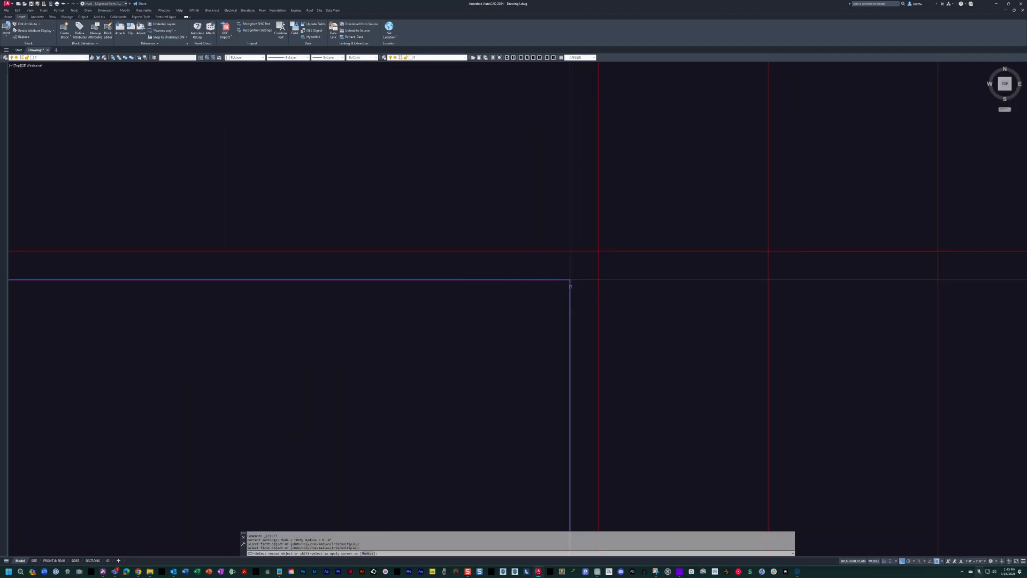
left_click(598, 251)
scroll(599, 256, "down", 3)
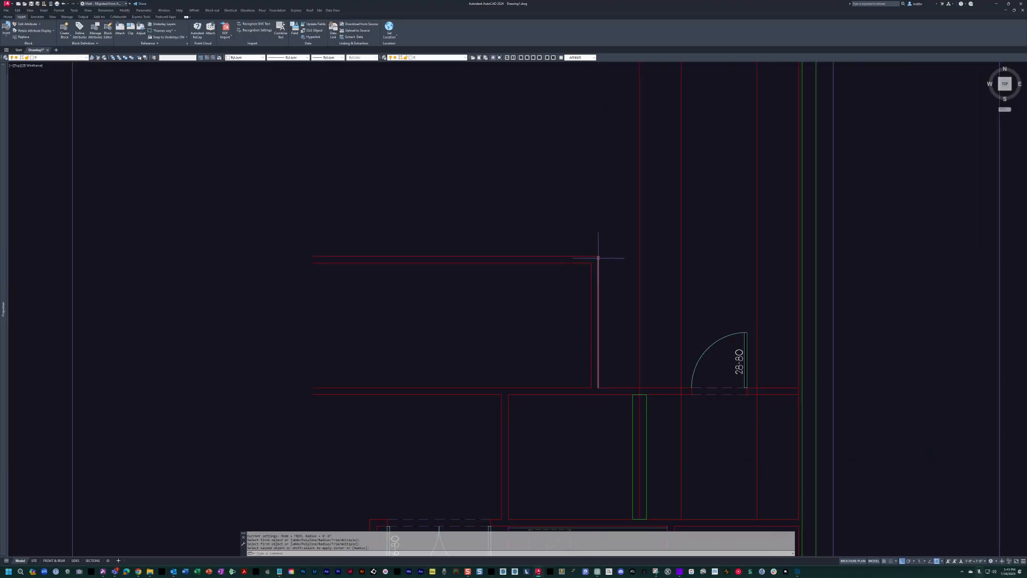
Offset the outer line of the powder room's top wall 24 inches outward for the counter.
type("o")
key("space")
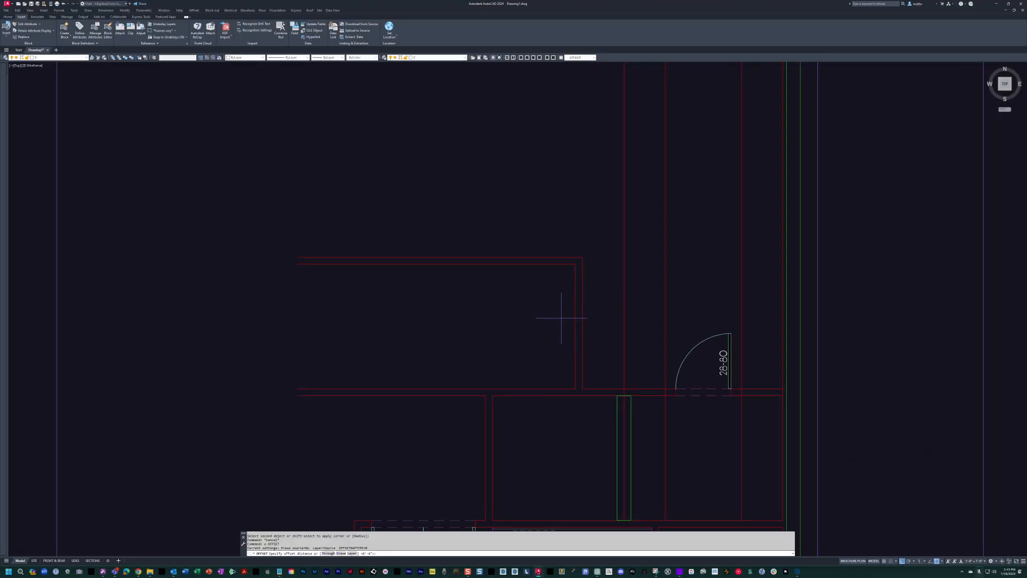
left_click(553, 259)
left_click(550, 223)
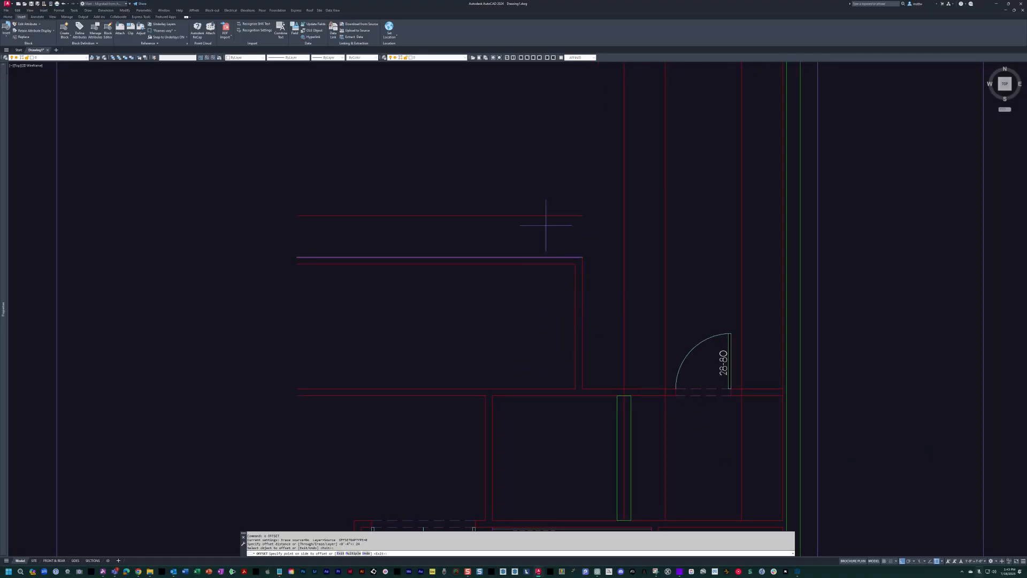
key("Escape")
Fillet the new horizontal counter line with the vertical wine storage line into a square corner.
type("f")
key("space")
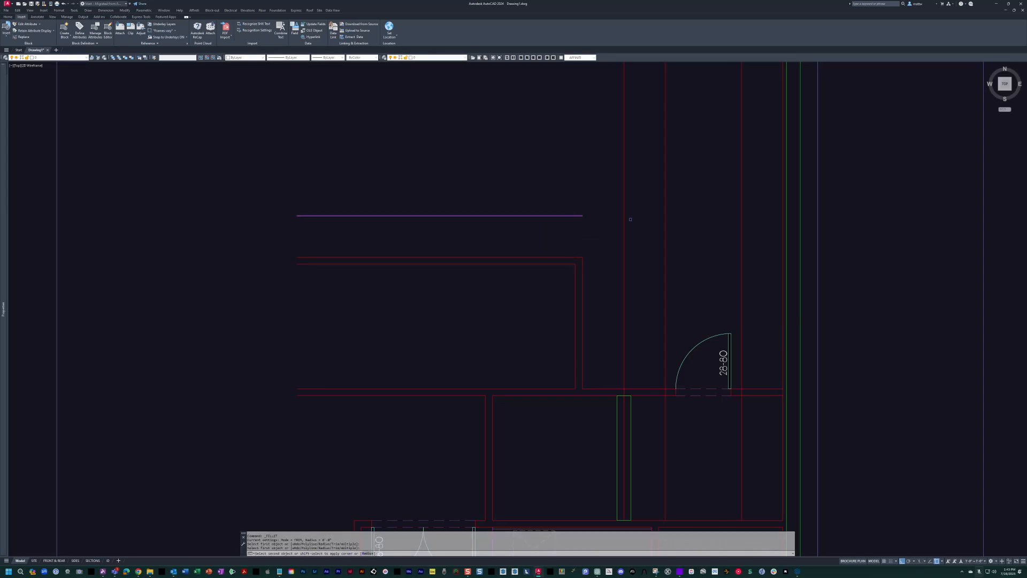
left_click(624, 226)
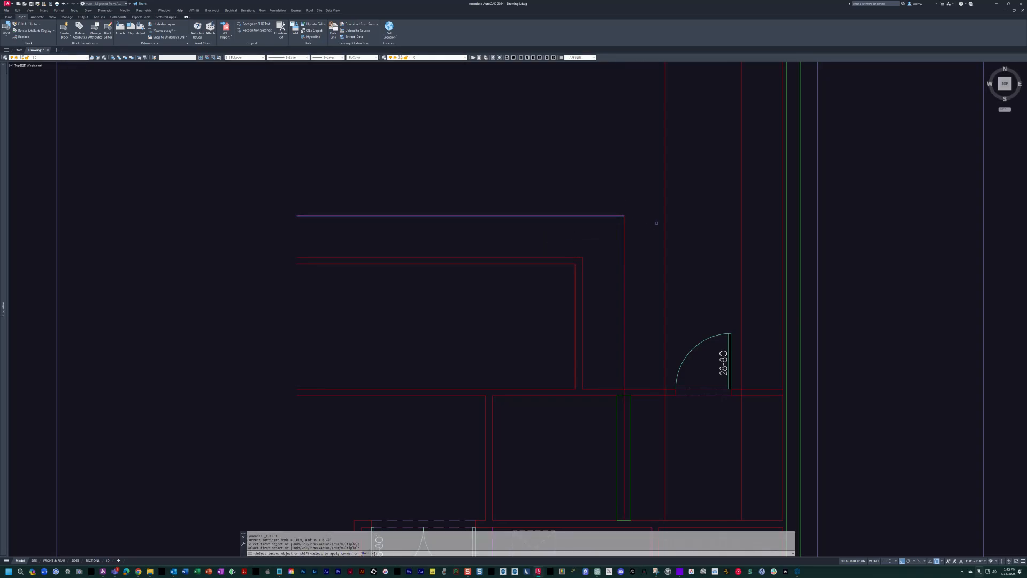
key("Escape")
Trim the three vertical counter and bar lines back to the wall containing the 28-80 door.
type("tr")
key("space")
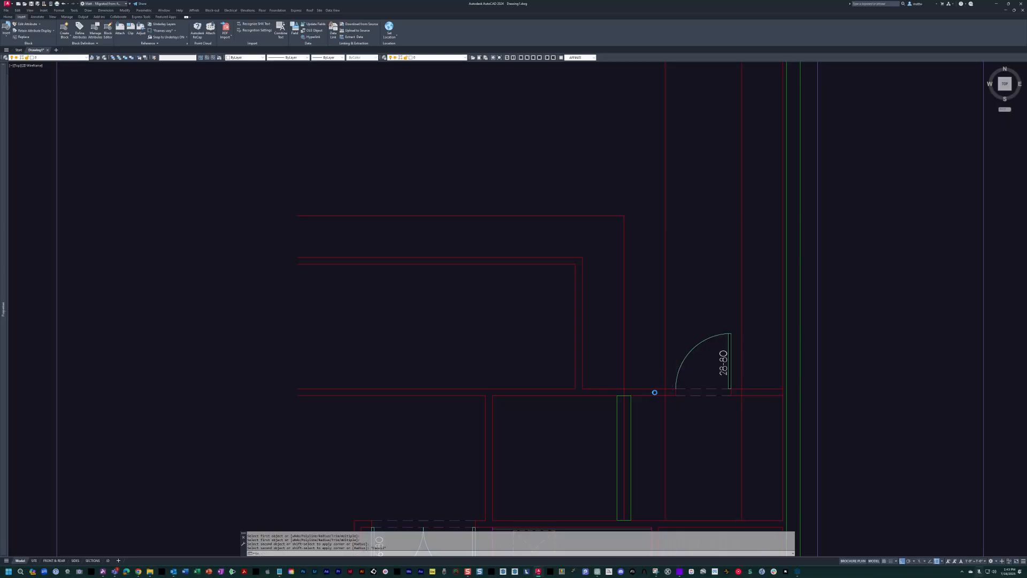
scroll(652, 388, "up", 2)
key("space")
left_click(678, 390)
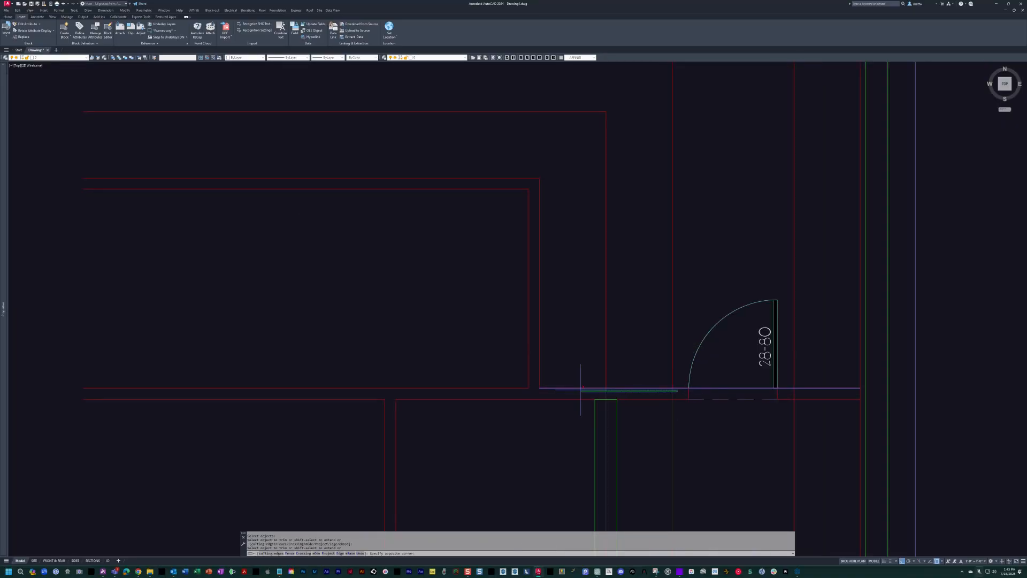
left_click(794, 394)
scroll(782, 346, "down", 2)
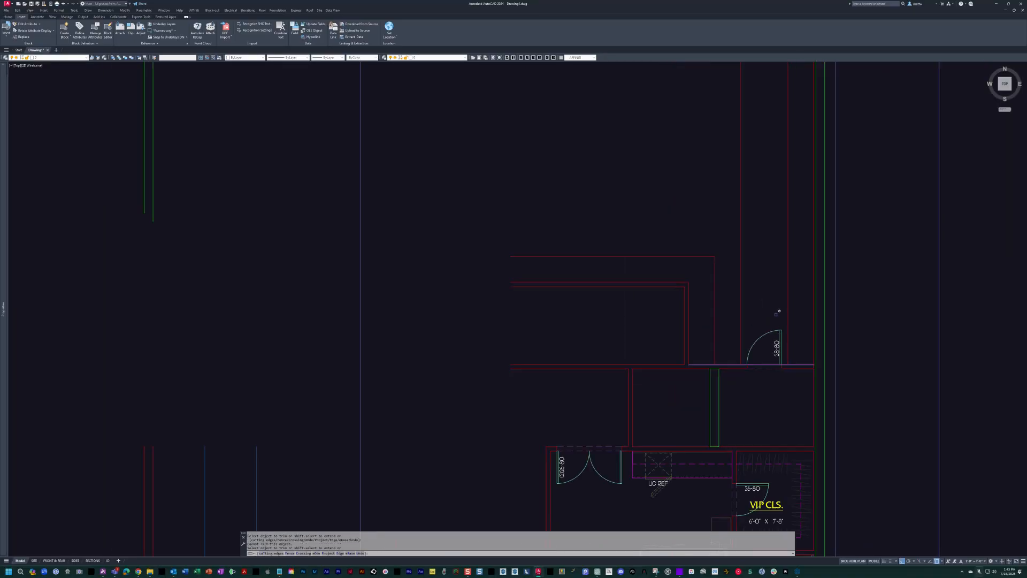
key("Escape")
key("Escape")
Fillet the horizontal counter line above the powder room with the vertical bar line beside the 28-80 door into a square corner.
middle_click_drag(714, 255, 537, 295)
type("c")
key("space")
key("Escape")
type("f")
key("space")
left_click(532, 294)
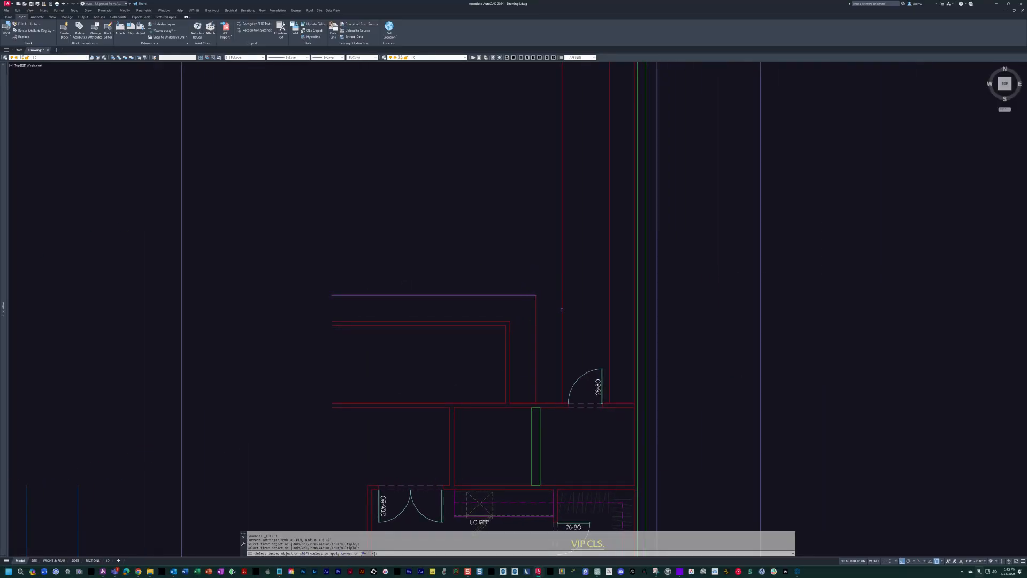
Copy the horizontal counter line straight to the right so the copy crosses the exterior wall beyond the 28-80 door.
type("c")
key("space")
left_click(525, 277)
left_click(507, 309)
key("space")
left_click(412, 238)
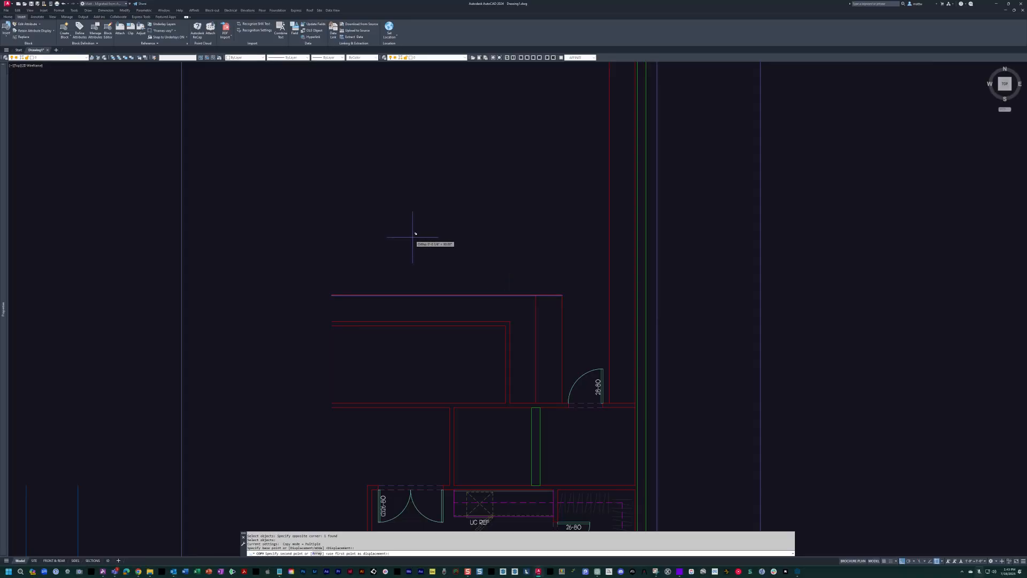
key("Escape")
Trim the copied counter line back to the inner line of the exterior wall.
scroll(619, 280, "up", 5)
type("tr")
key("space")
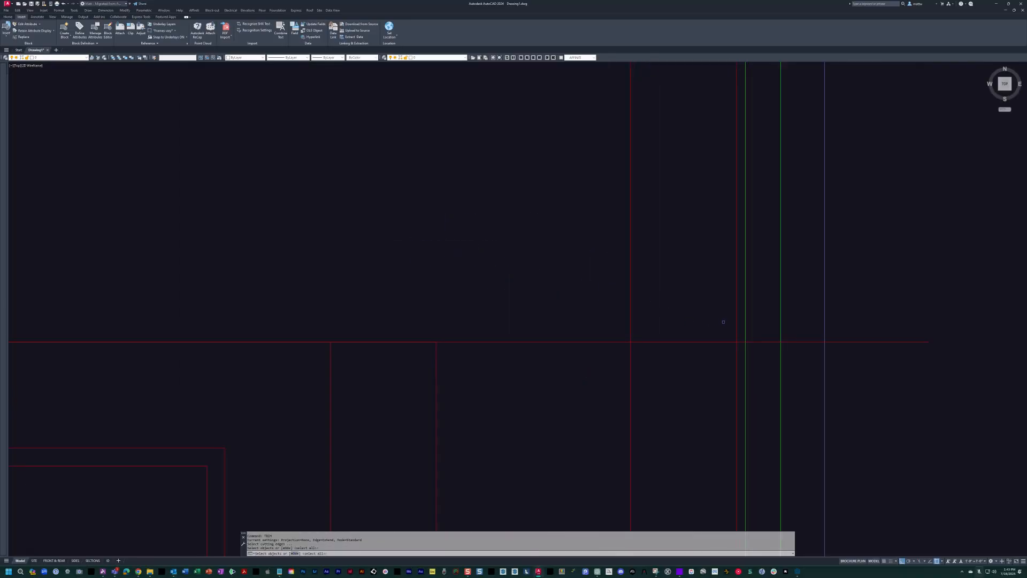
left_click(737, 323)
key("space")
key("Escape")
Fillet the copied horizontal line with the vertical counter line nearest the exterior wall into a square corner.
type("f")
key("space")
left_click(649, 341)
left_click(630, 351)
scroll(629, 350, "down", 5)
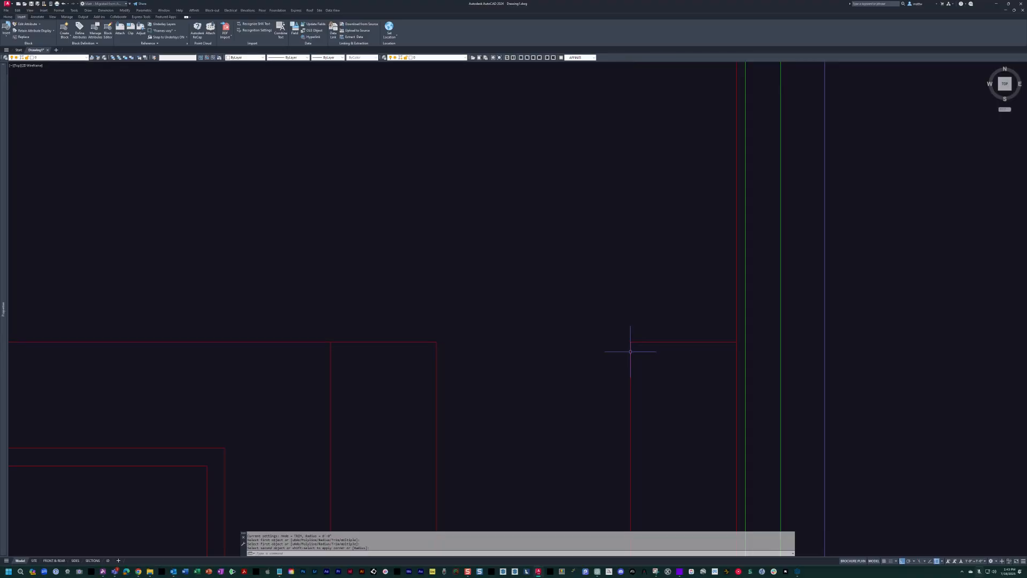
Match the properties of the VIP bedroom's bar counter outline onto the new counter and bar lines around the 28-80 door.
type("ma")
key("space")
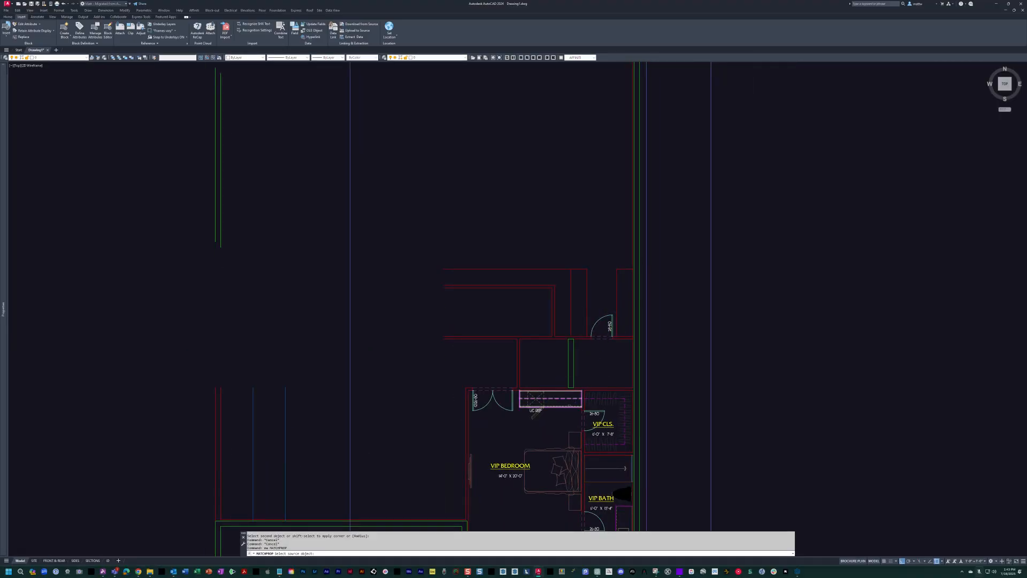
left_click(562, 405)
scroll(608, 275, "up", 5)
left_click(645, 240)
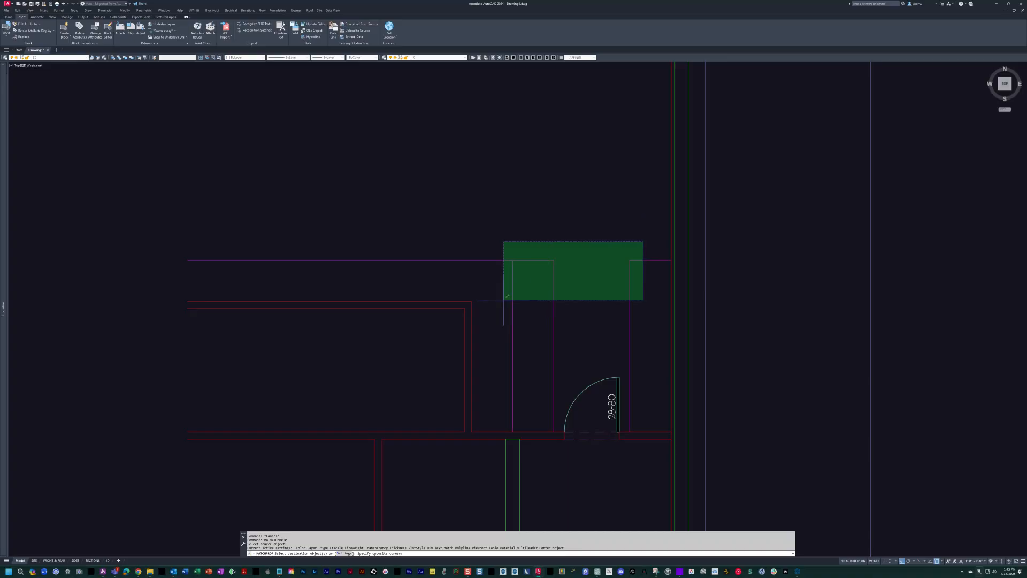
left_click(498, 301)
key("Escape")
key("Escape")
scroll(498, 300, "down", 3)
scroll(578, 300, "up", 3)
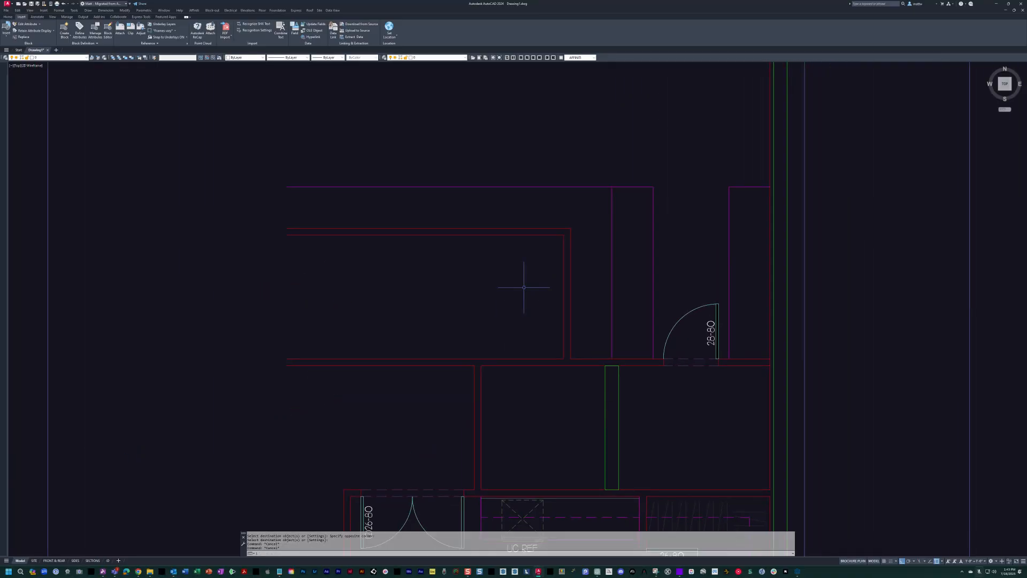
Turn on the scanned sketch underlay and bring the powder room area into view.
scroll(512, 291, "up", 2)
key("Escape")
key("Escape")
key("space")
key("Escape")
key("Escape")
middle_click_drag(509, 283, 699, 277)
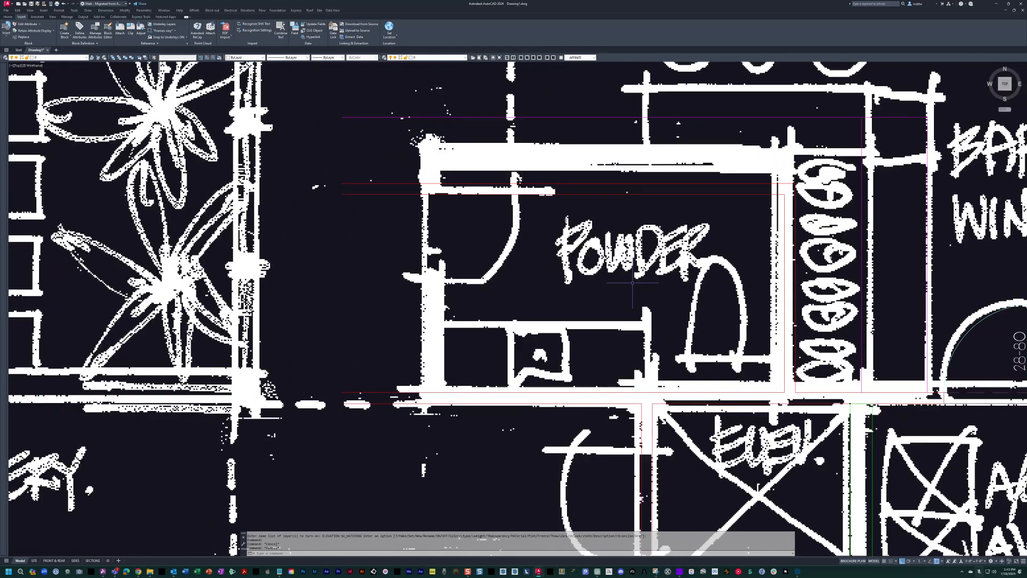
key("Escape")
key("Escape")
scroll(632, 282, "down", 2)
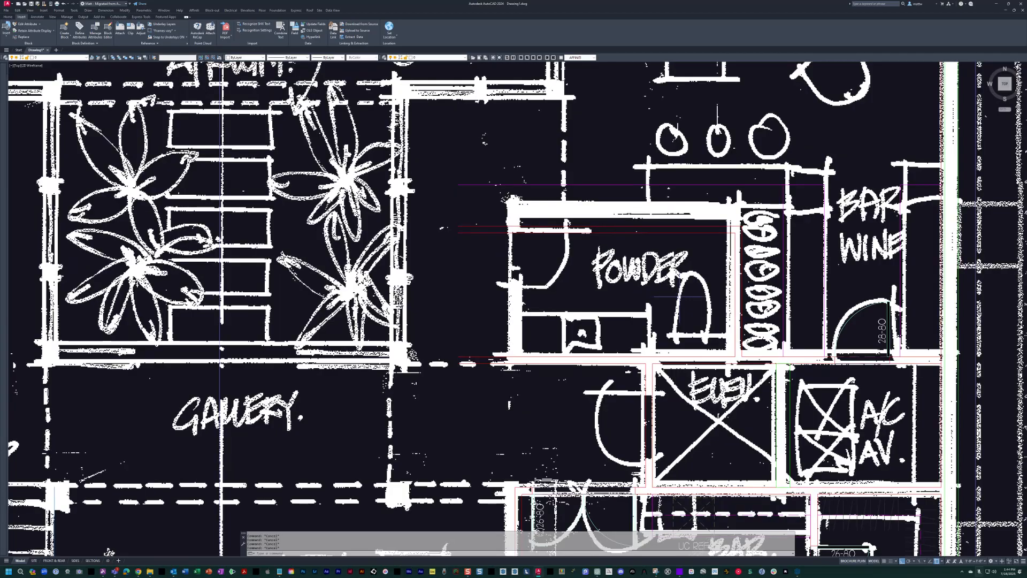
Offset the inner line of the powder room's right wall 36 inches into the room.
scroll(680, 296, "up", 2)
type("o")
key("Return")
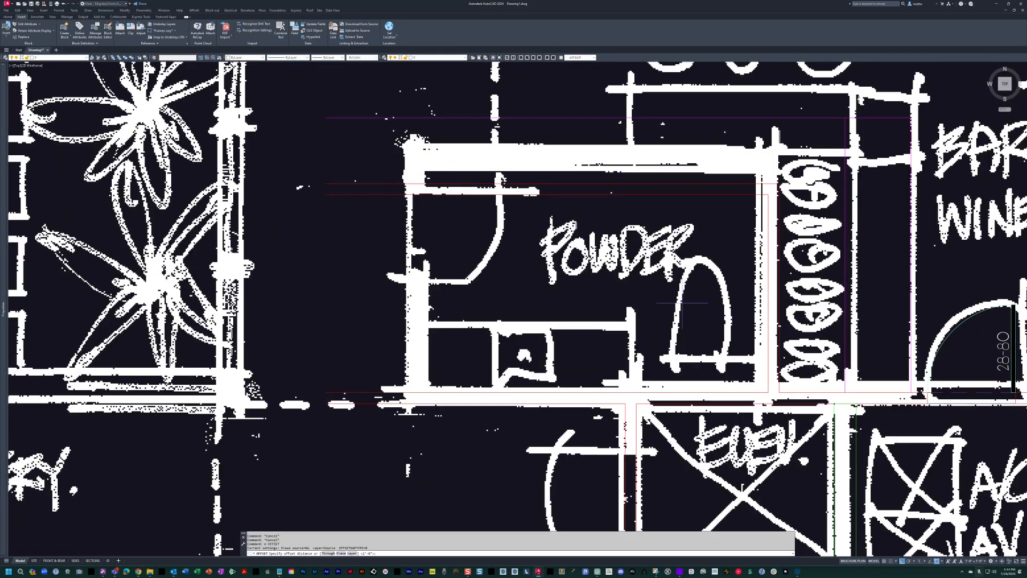
left_click(768, 307)
left_click(672, 314)
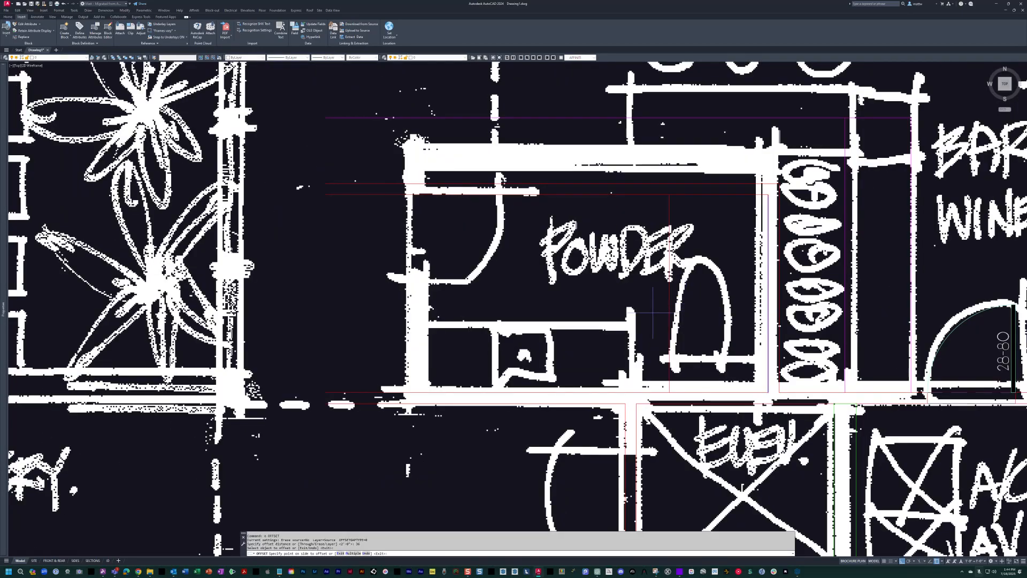
key("Escape")
key("Escape")
Offset the toilet-space guide line 72 inches farther toward the powder room's left side.
scroll(656, 322, "up", 2)
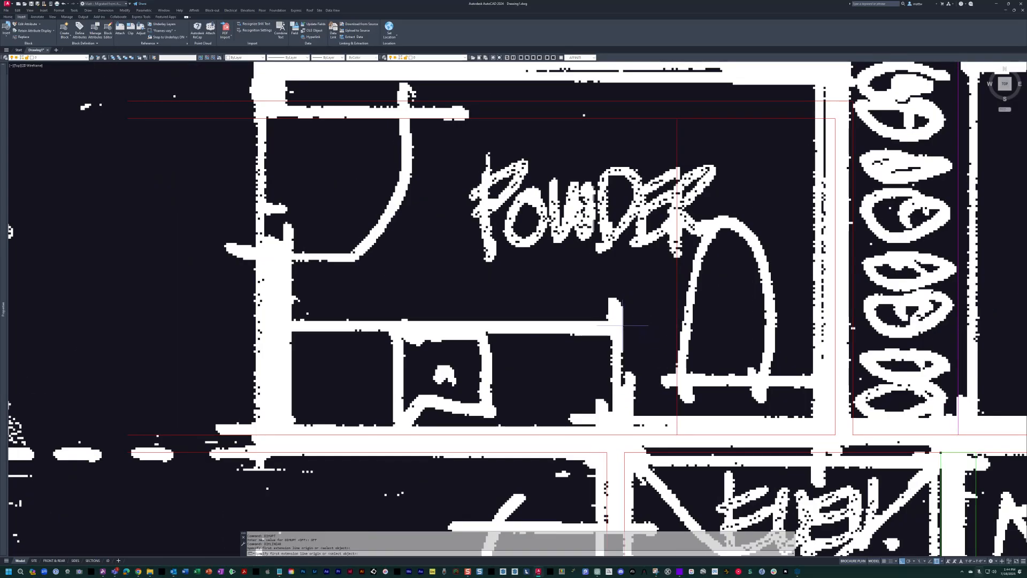
left_click(284, 326)
key("Escape")
type("o")
key("Return")
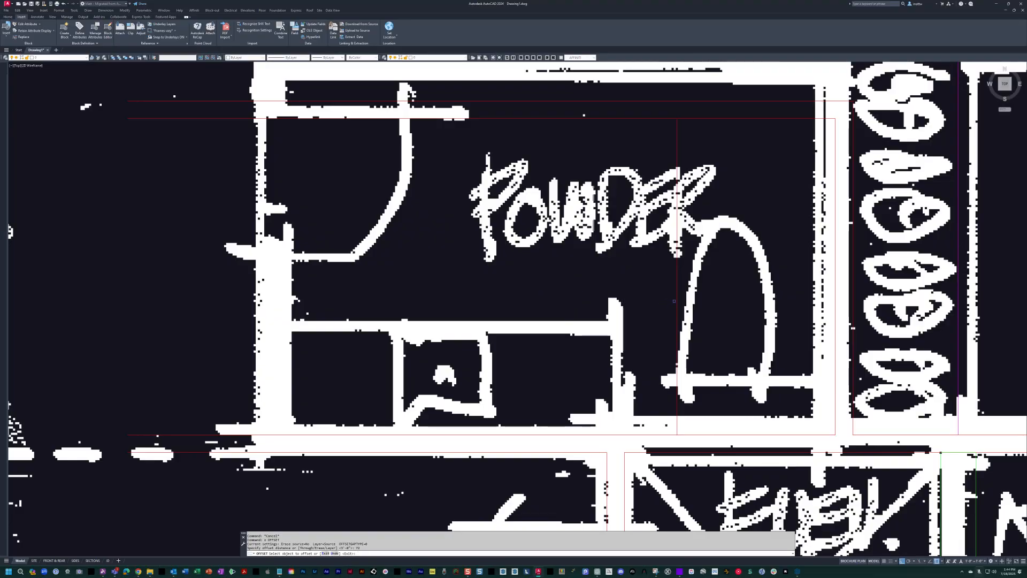
left_click(549, 317)
key("Return")
key("Return")
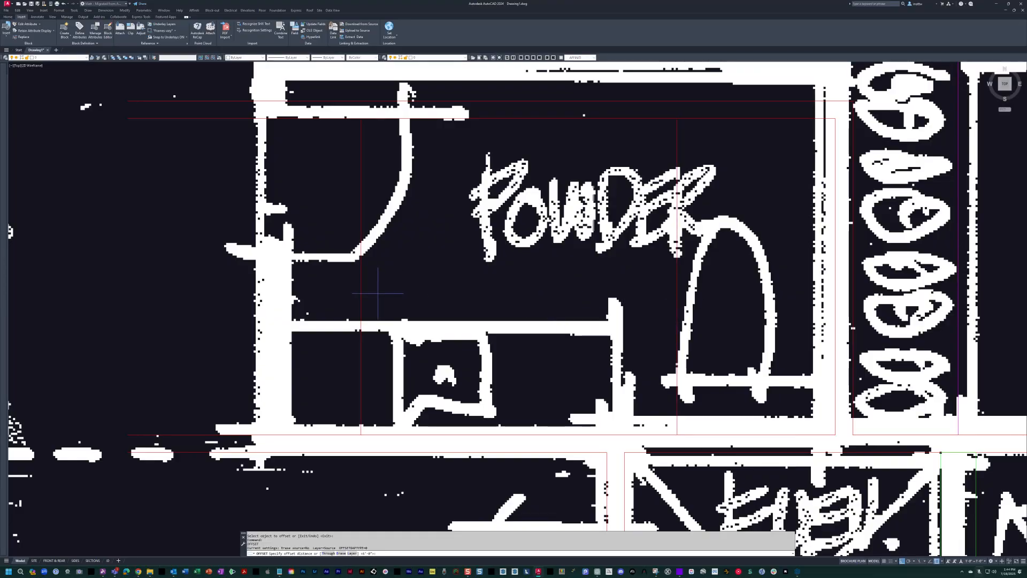
Offset the new left line of the powder room 4 inches outward for the wall thickness.
left_click(362, 301)
left_click(341, 304)
middle_click_drag(386, 328, 551, 371)
scroll(501, 353, "down", 6)
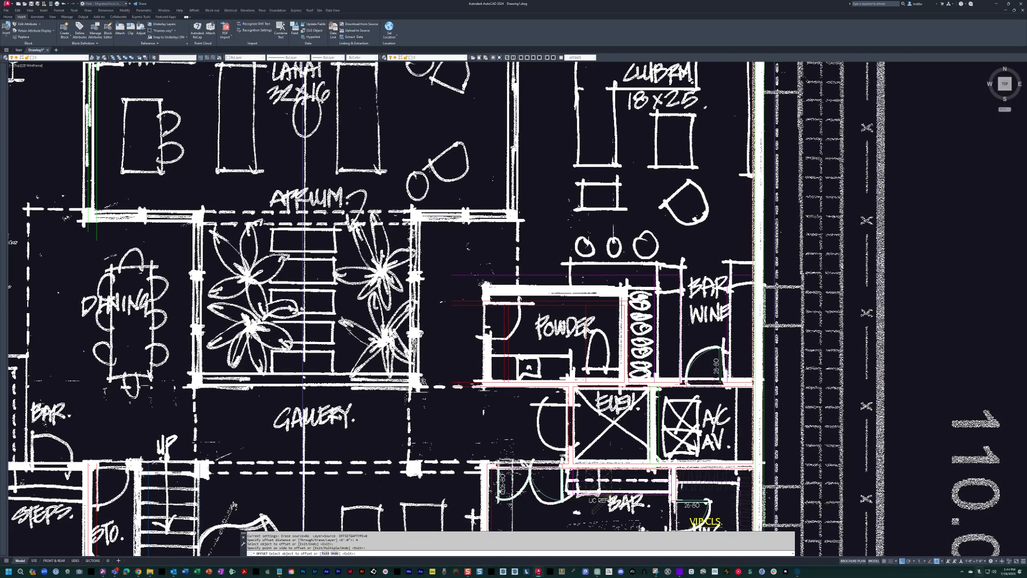
Copy the two lines of the VIP bedroom's left wall straight up to the powder room.
scroll(551, 371, "up", 3)
scroll(692, 442, "down", 3)
middle_click_drag(693, 442, 661, 374)
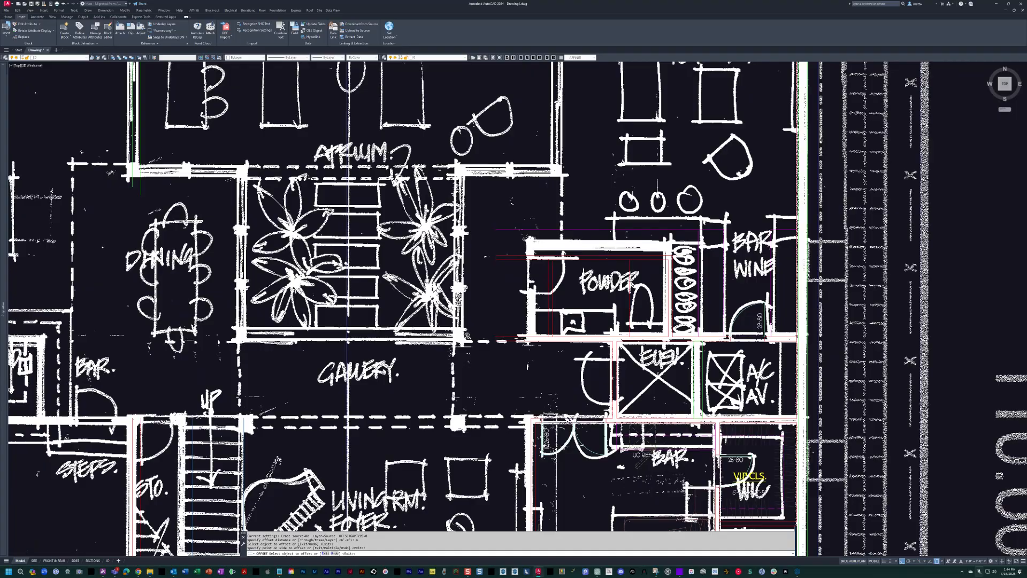
scroll(574, 420, "up", 3)
key("Escape")
type("co")
key("space")
left_click(535, 457)
left_click(472, 468)
key("Escape")
key("Escape")
key("Escape")
type("c")
left_click(452, 478)
left_click(450, 185)
key("Escape")
key("Escape")
Hide the scanned sketch underlay.
type("ho")
key("space")
key("Escape")
middle_click_drag(535, 447, 495, 402)
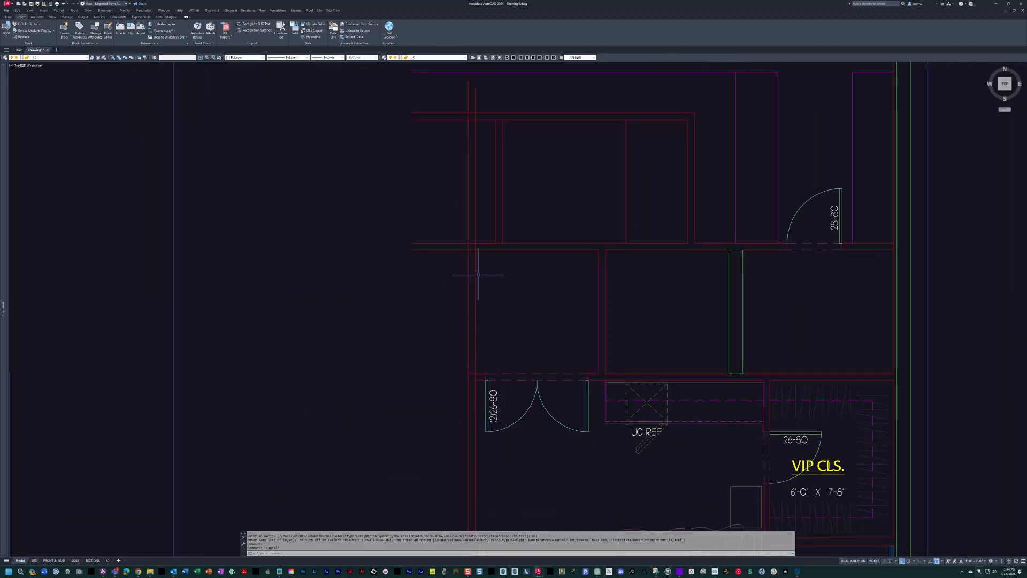
Erase the two offset vertical lines just inside the powder room's copied left wall.
middle_click_drag(497, 202, 496, 269)
type("e")
key("space")
left_click(512, 252)
left_click(490, 237)
key("space")
key("Escape")
key("Escape")
Fillet the inner and outer wall lines into square corners at the powder room's lower-left corner.
type("f")
key("space")
left_click(484, 312)
left_click(475, 304)
key("space")
left_click(468, 305)
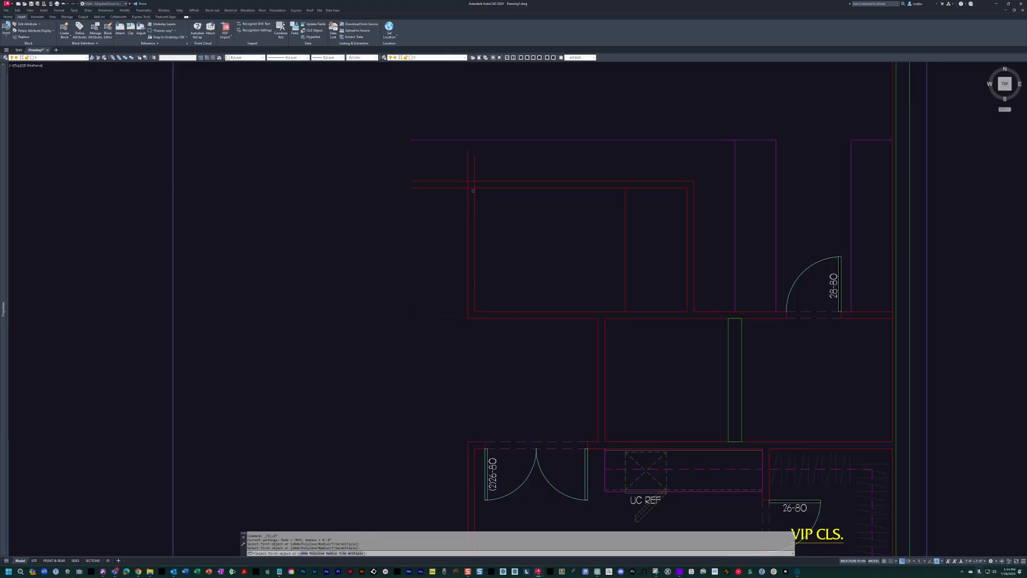
Fillet the outer and inner wall lines into square corners at the powder room's upper-left corner.
left_click(469, 197)
left_click(478, 182)
key("space")
left_click(480, 188)
left_click(474, 194)
key("Escape")
middle_click_drag(554, 227, 486, 236)
key("Escape")
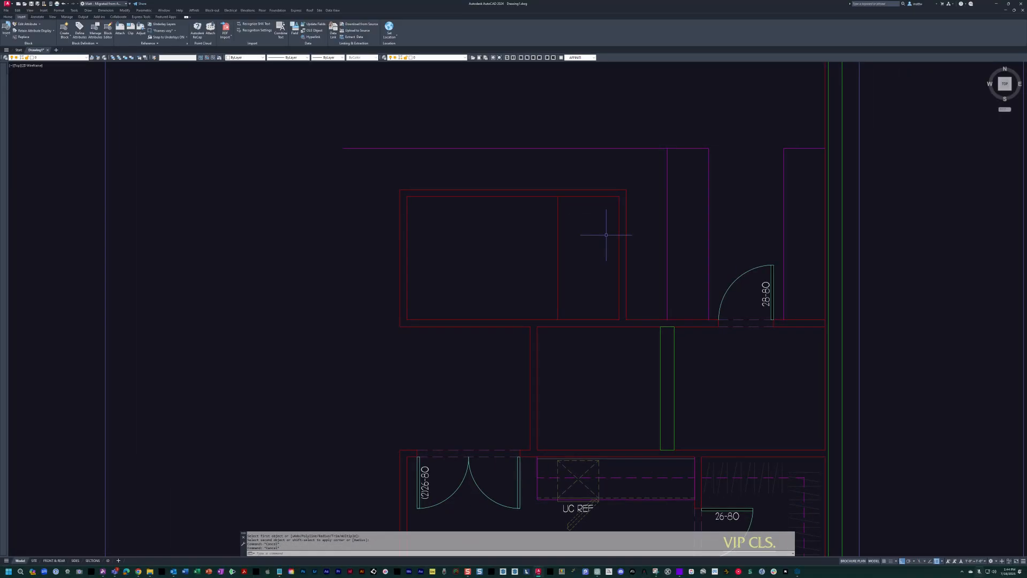
Insert a toilet near the powder room's right wall and move it down against the bottom wall.
scroll(605, 254, "up", 4)
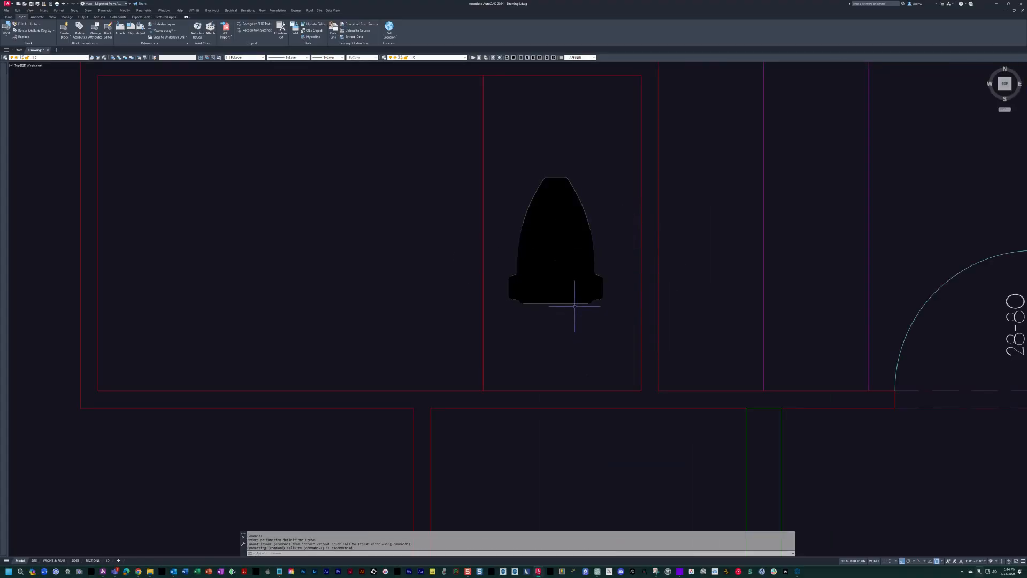
type("m")
key("space")
left_click(499, 167)
left_click(632, 318)
left_click(631, 309)
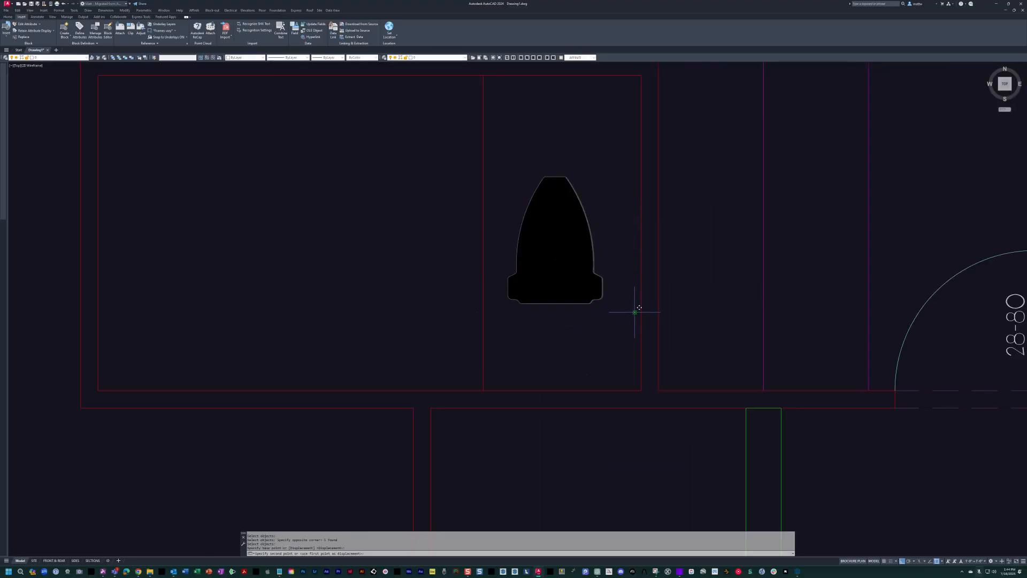
left_click(637, 389)
middle_click_drag(511, 282, 524, 317)
Erase the vertical guide line beside the toilet in the powder room.
type("e")
key("space")
left_click(537, 255)
left_click(440, 192)
scroll(440, 192, "down", 6)
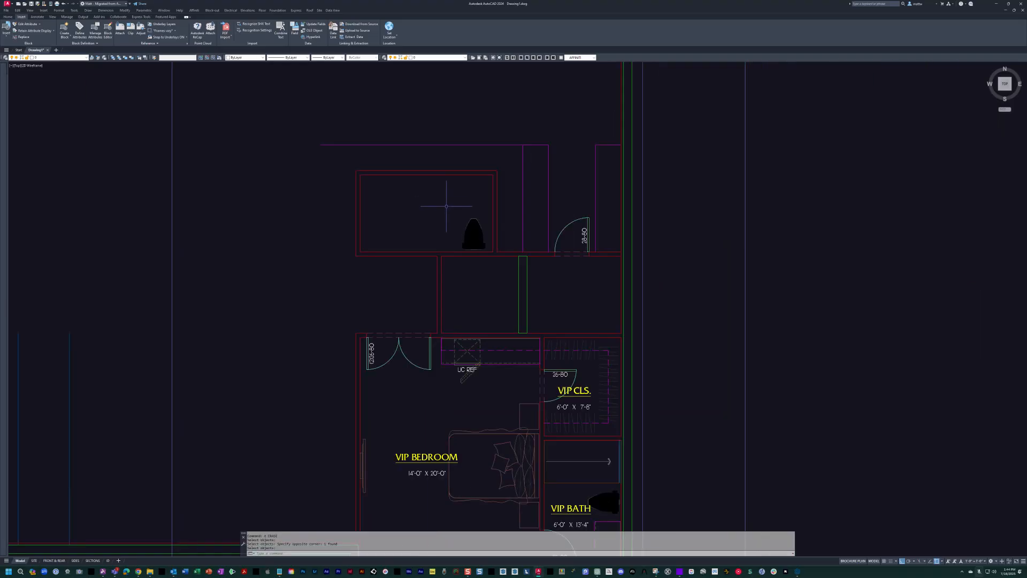
Draw a vertical line from the powder room's outer upper-left corner up past the horizontal counter line.
middle_click_drag(502, 218, 503, 219)
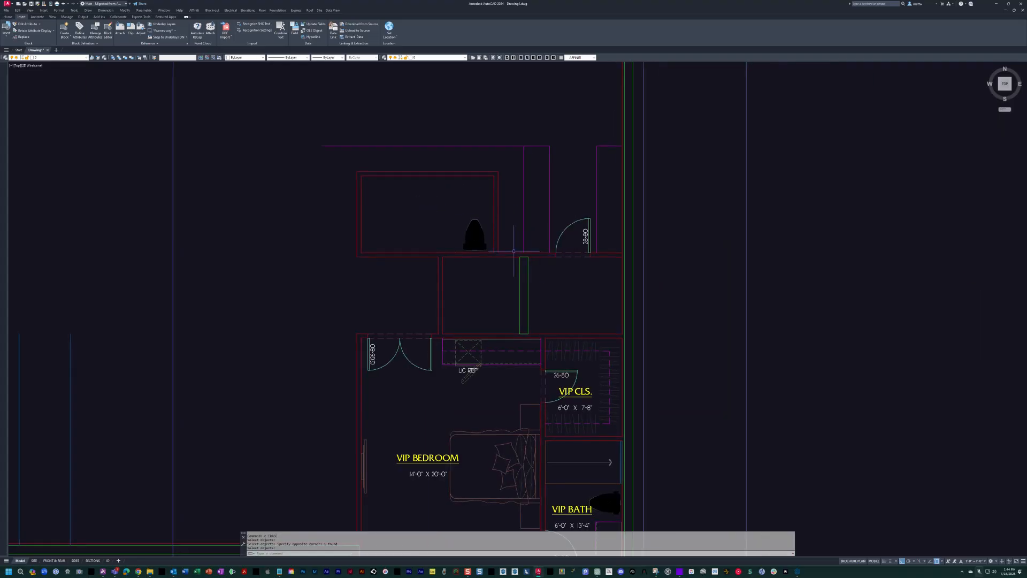
middle_click_drag(433, 237, 480, 264)
middle_click_drag(459, 196, 463, 205)
key("Escape")
key("Escape")
type("l")
key("space")
left_click(410, 208)
left_click(412, 158)
scroll(411, 187, "up", 4)
key("Escape")
Fillet the new vertical end line with the horizontal counter line into a square corner.
type("f")
key("space")
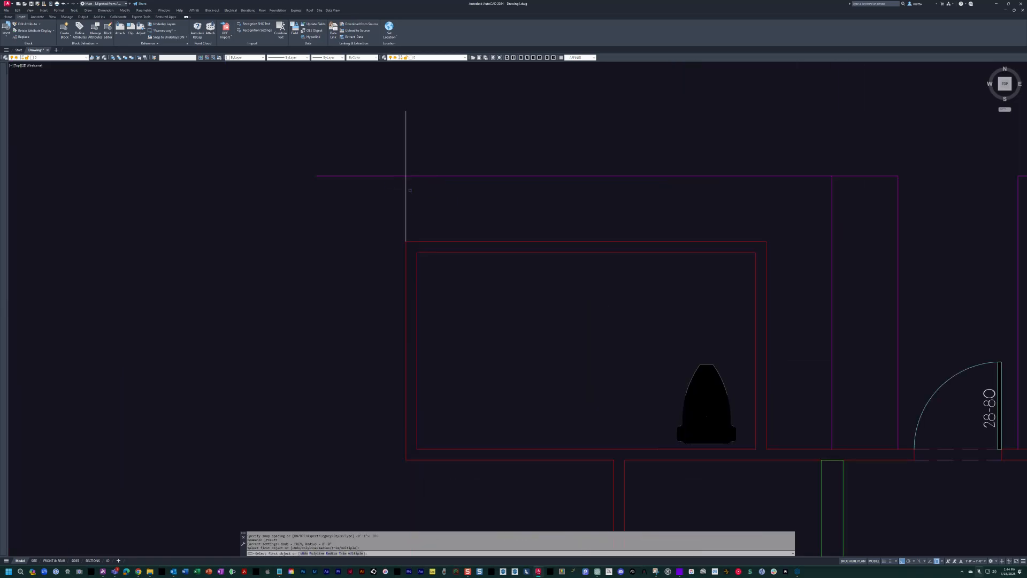
left_click(407, 190)
left_click(423, 175)
key("Escape")
Match the horizontal counter line's properties onto the new vertical line closing the counter's left end.
type("ma")
key("space")
left_click(430, 176)
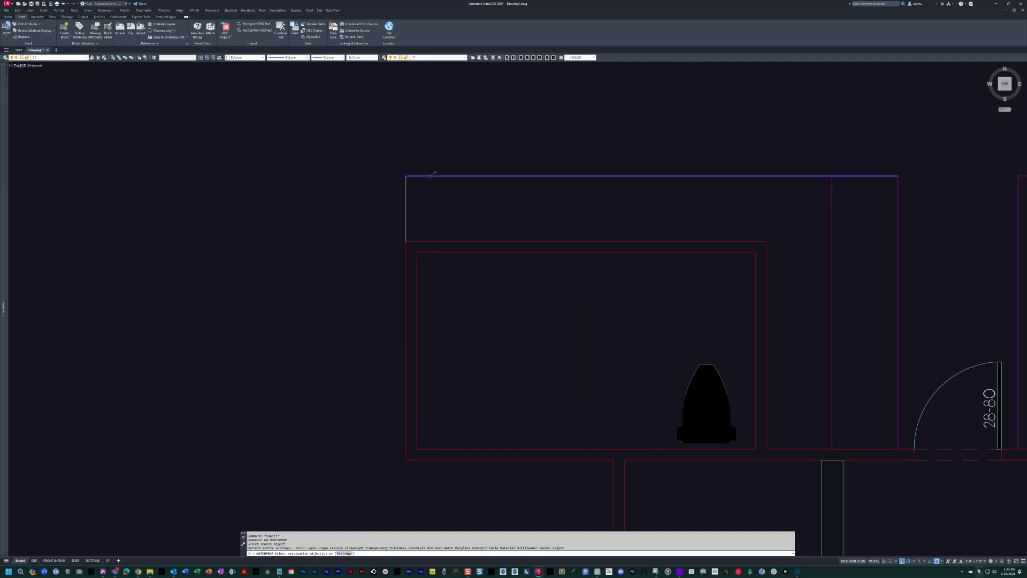
key("Escape")
scroll(467, 220, "down", 6)
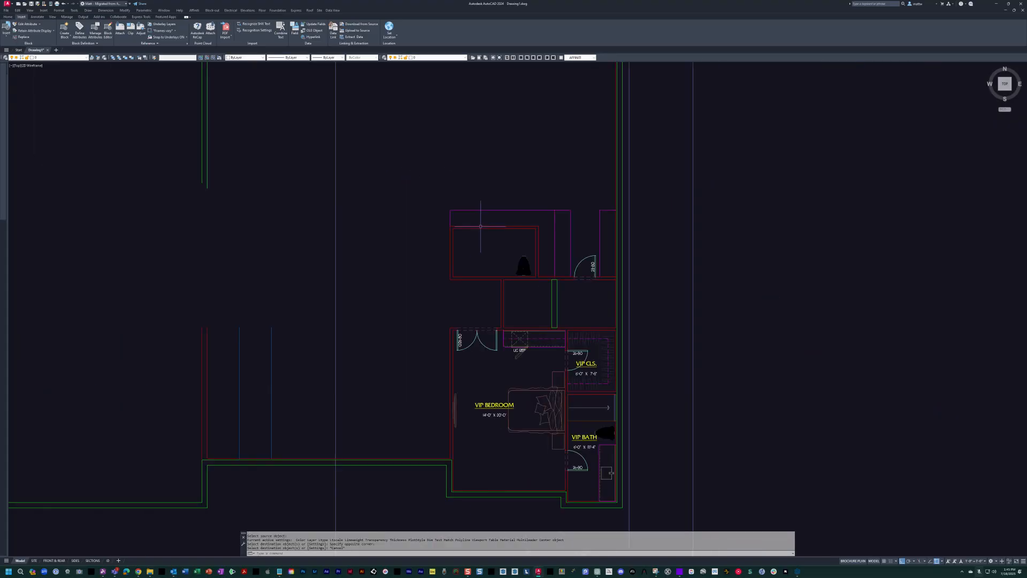
scroll(541, 219, "down", 2)
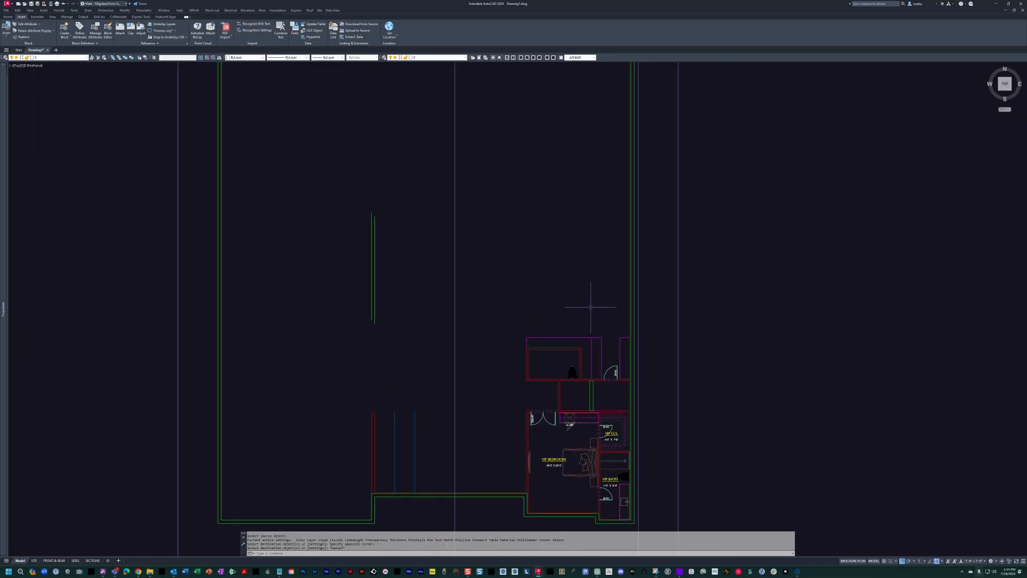
Check the club room's depth down to the powder room's top wall against the scanned sketch with a linear dimension.
scroll(592, 369, "up", 4)
key("Return")
mouse_move(581, 275)
middle_mouse_down()
mouse_move(566, 292)
mouse_move(585, 334)
mouse_move(587, 396)
middle_mouse_up()
left_click(474, 105)
scroll(482, 359, "up", 2)
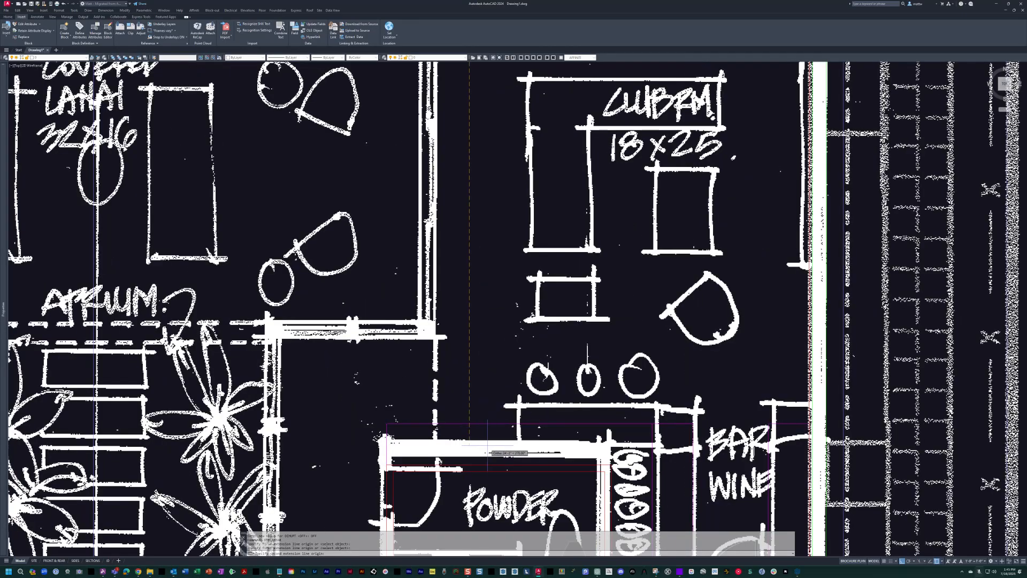
scroll(485, 447, "up", 2)
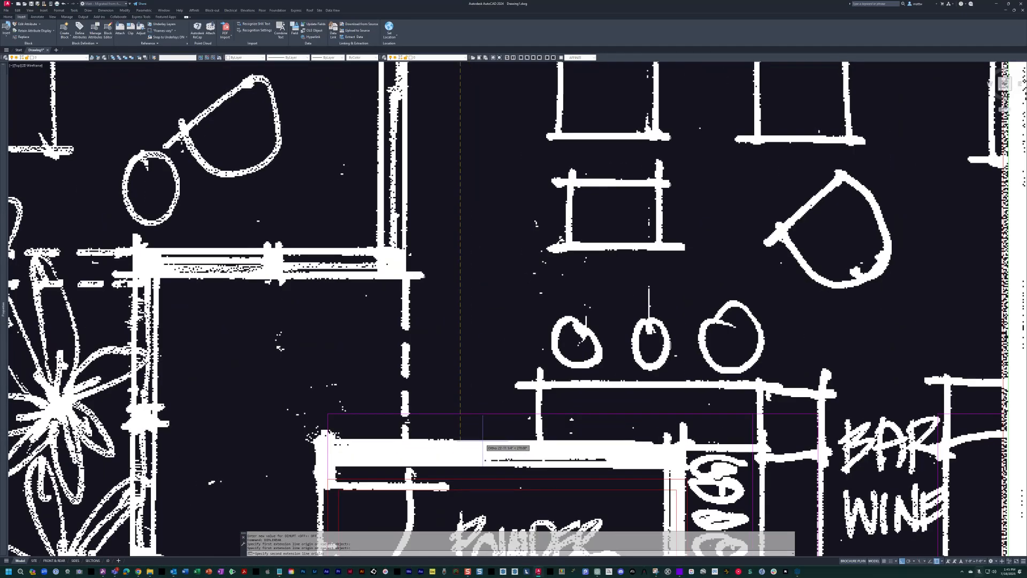
scroll(481, 444, "down", 4)
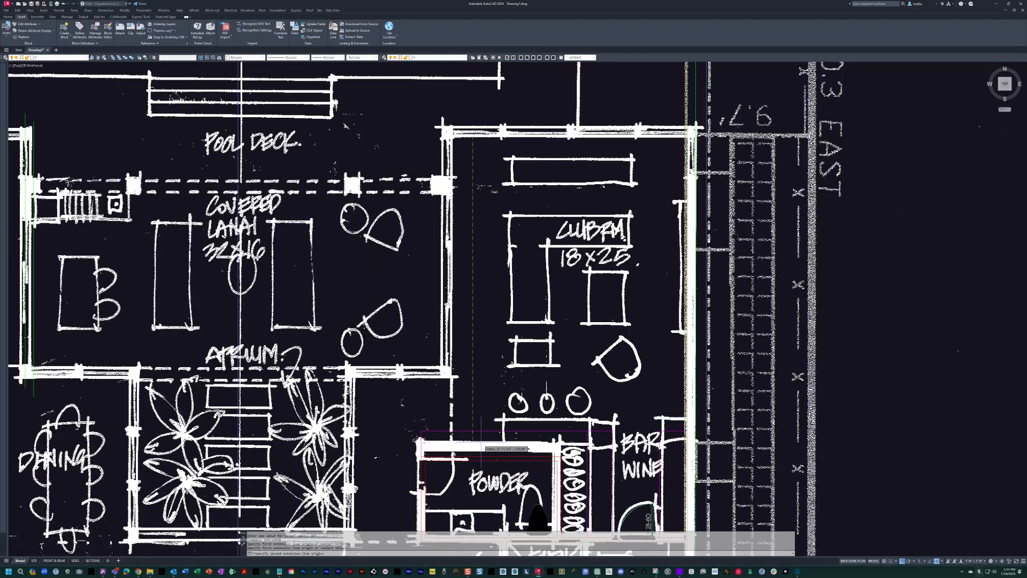
key("Escape")
scroll(561, 440, "up", 2)
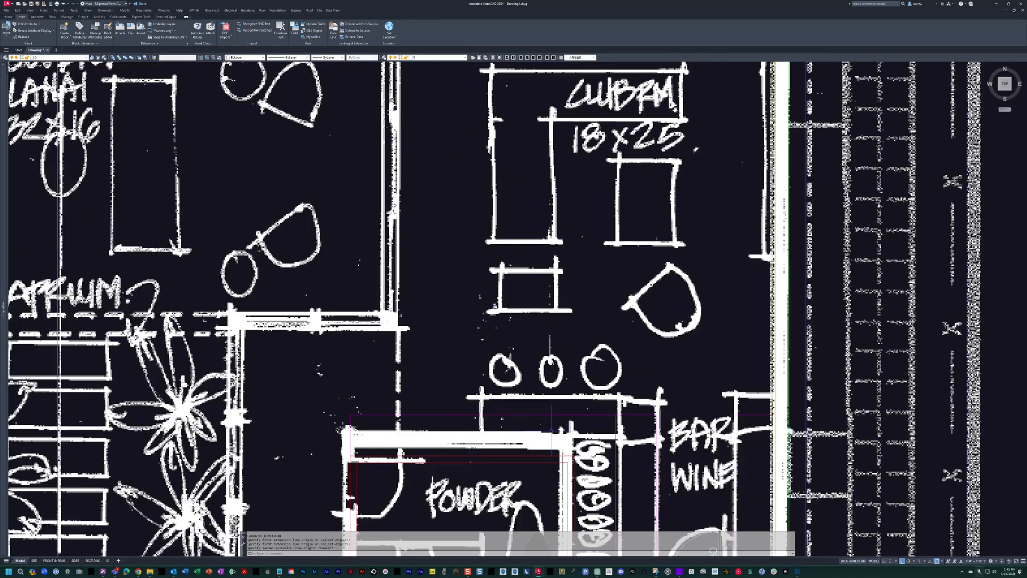
middle_click_drag(561, 440, 556, 402)
key("Escape")
key("Escape")
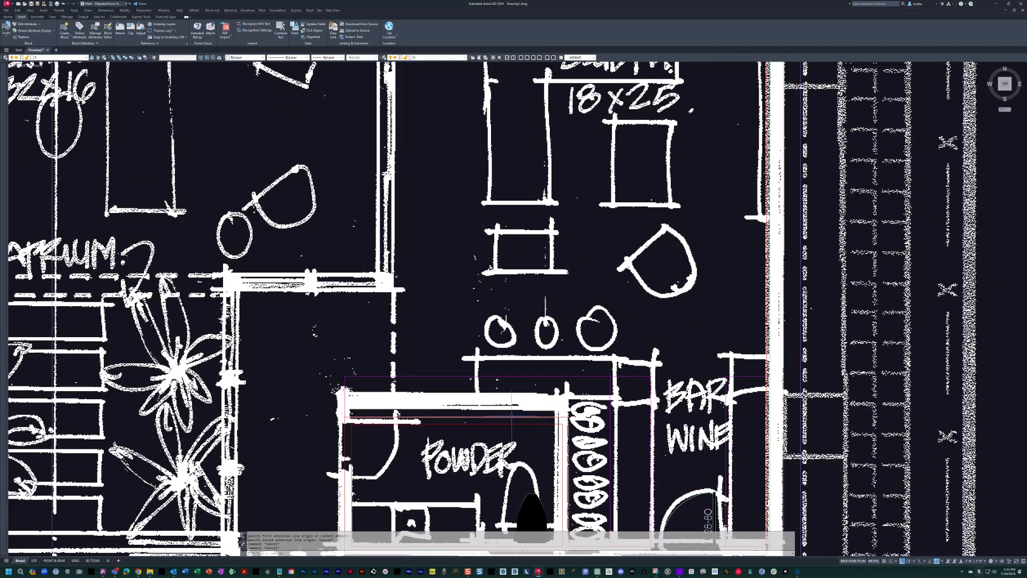
scroll(587, 309, "down", 2)
key("Escape")
key("Escape")
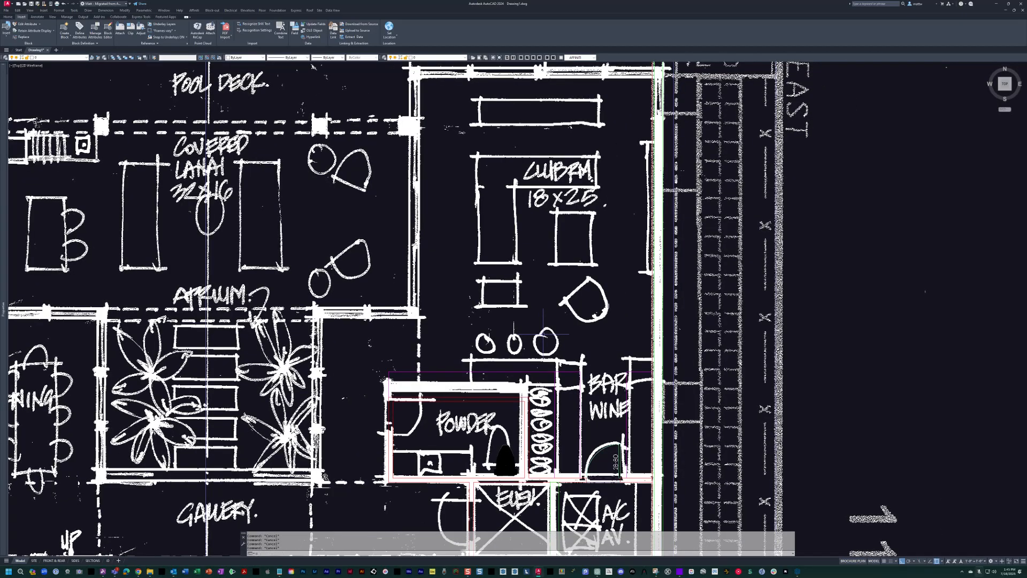
Offset the powder room's top wall line 25 feet upward to set the depth of the club room.
type("o")
key("Return")
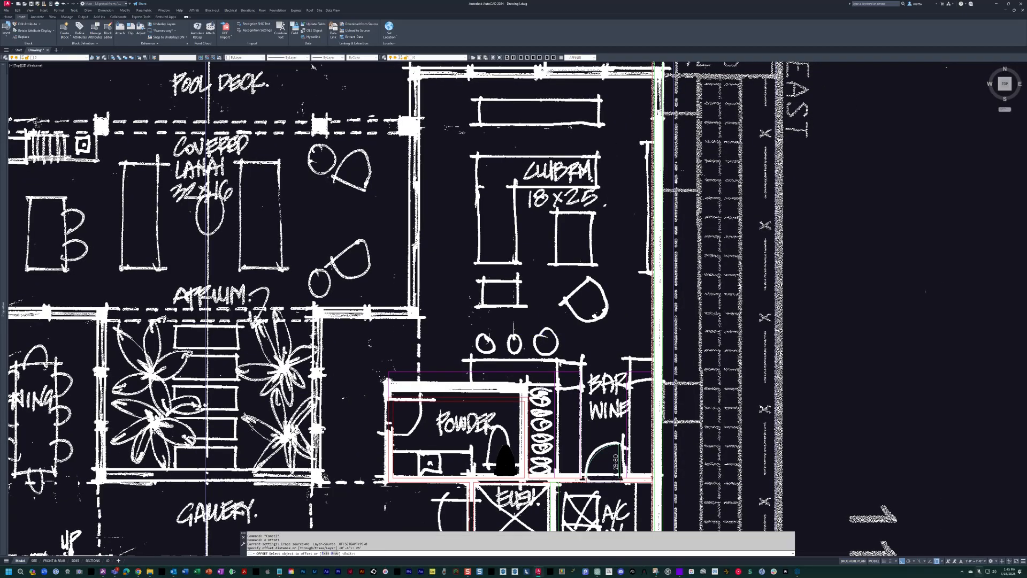
left_click(519, 118)
middle_click_drag(519, 118, 521, 244)
key("Escape")
Offset the club room's new top line 2 inches upward, and offset that copy another 8 inches upward for the exterior wall.
key("Return")
scroll(490, 189, "up", 4)
key("Escape")
key("Escape")
type("o")
key("Return")
type("2")
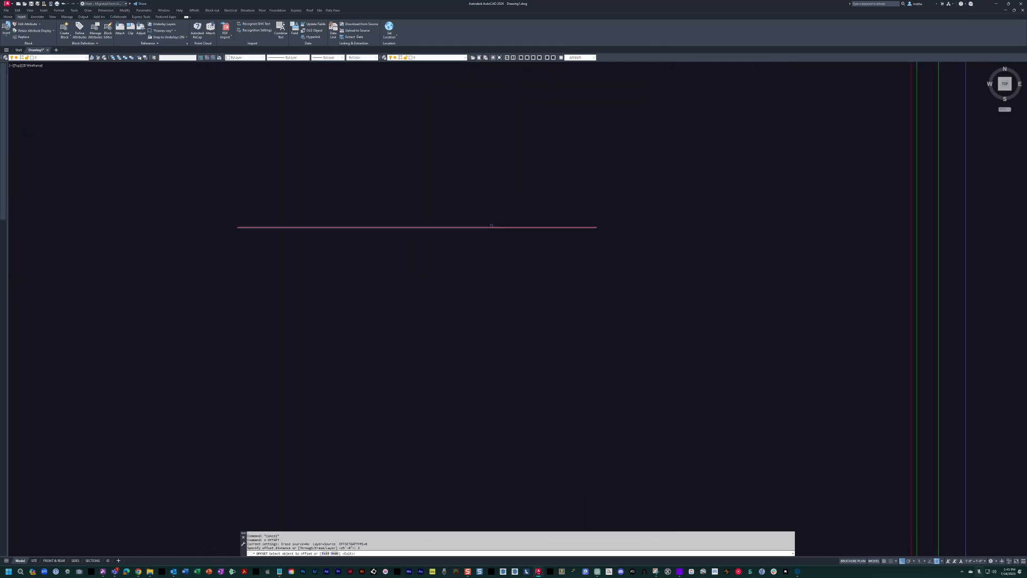
left_click(491, 226)
left_click(488, 211)
key("Return")
key("Return")
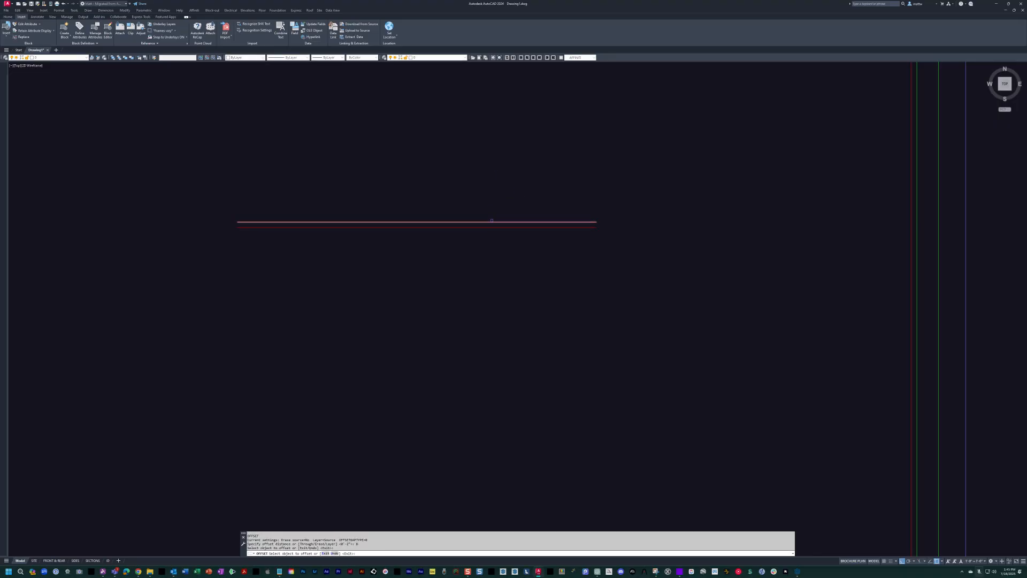
key("Escape")
key("Escape")
Match the green exterior wall line's properties onto the club room's two upper horizontal wall lines.
middle_click_drag(585, 202, 540, 202)
type("ma")
key("Return")
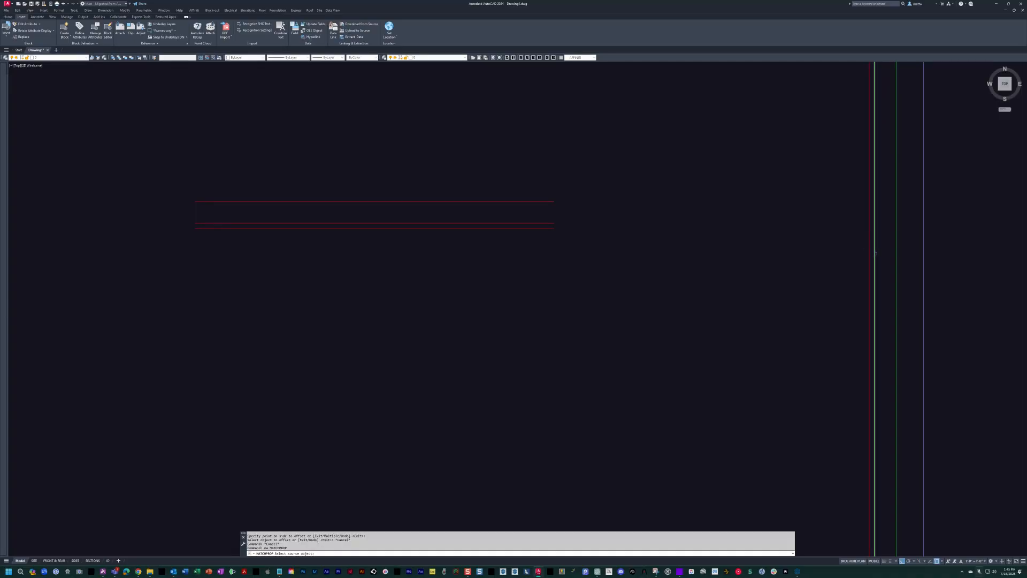
left_click(494, 203)
scroll(494, 205, "up", 2)
left_click(600, 158)
left_click(555, 231)
key("Escape")
key("Escape")
scroll(503, 224, "down", 4)
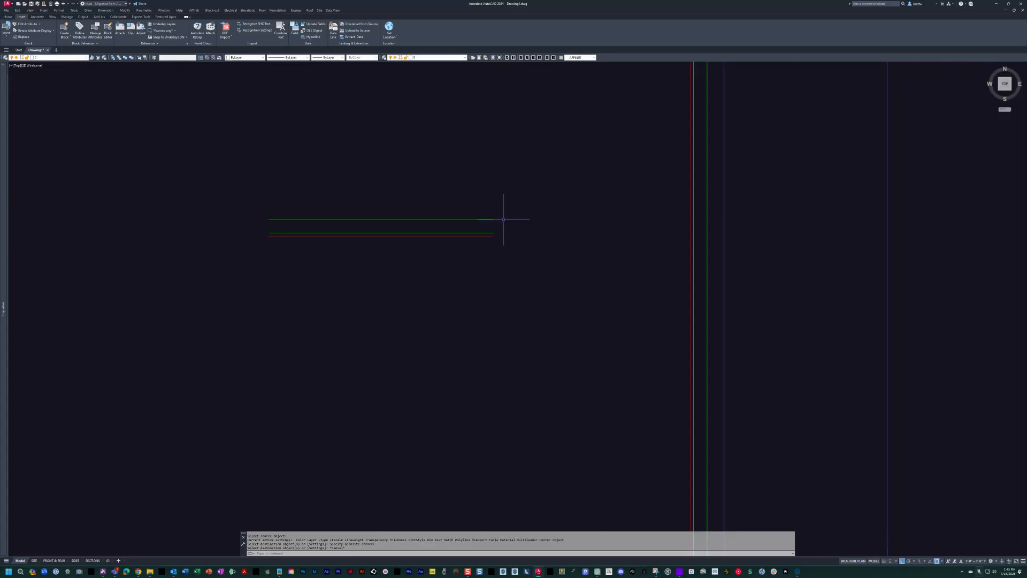
Fillet the club room's three top wall lines with the matching east wall lines into square corners.
type("f")
key("Return")
left_click(483, 234)
left_click(693, 258)
left_click(706, 259)
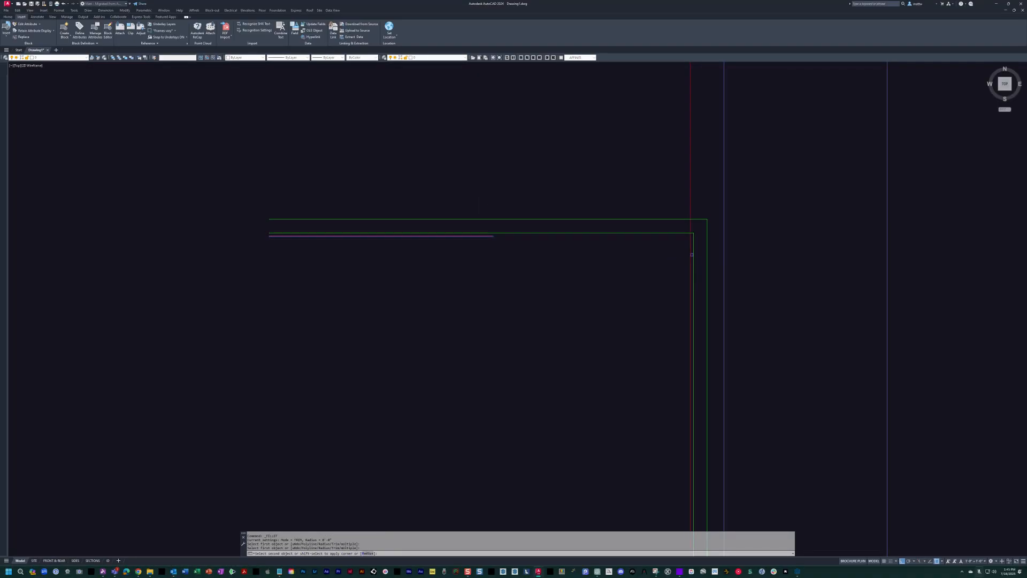
left_click(691, 254)
scroll(662, 245, "down", 4)
mouse_move(484, 219)
middle_mouse_down()
mouse_move(543, 196)
mouse_move(645, 188)
middle_mouse_up()
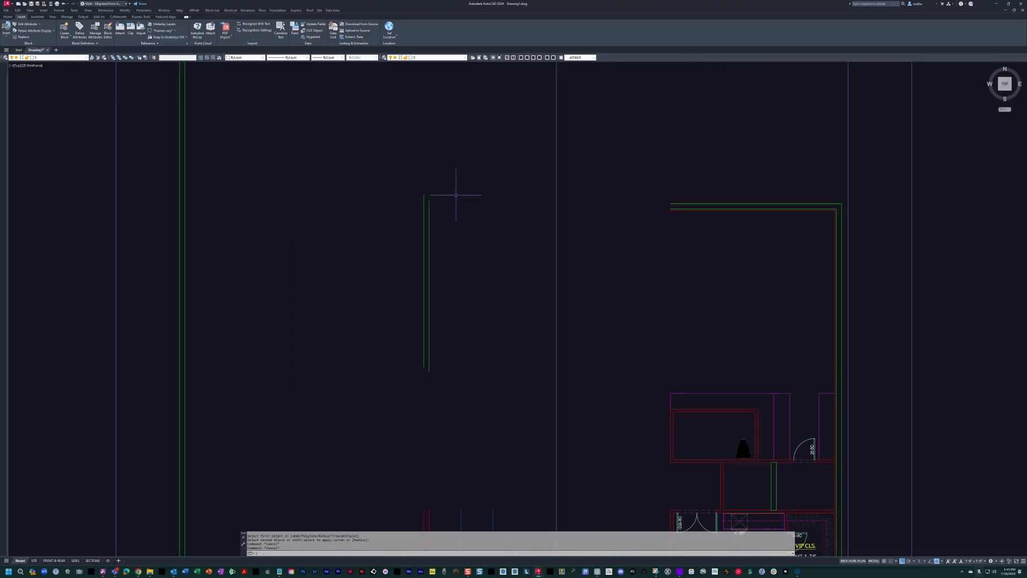
Turn all layers on to bring the scanned sketch back behind the traced walls.
type("lon")
key("space")
mouse_move(646, 313)
middle_mouse_down()
mouse_move(594, 284)
mouse_move(577, 285)
middle_mouse_up()
scroll(557, 284, "up", 2)
key("Escape")
key("Escape")
key("Escape")
key("Escape")
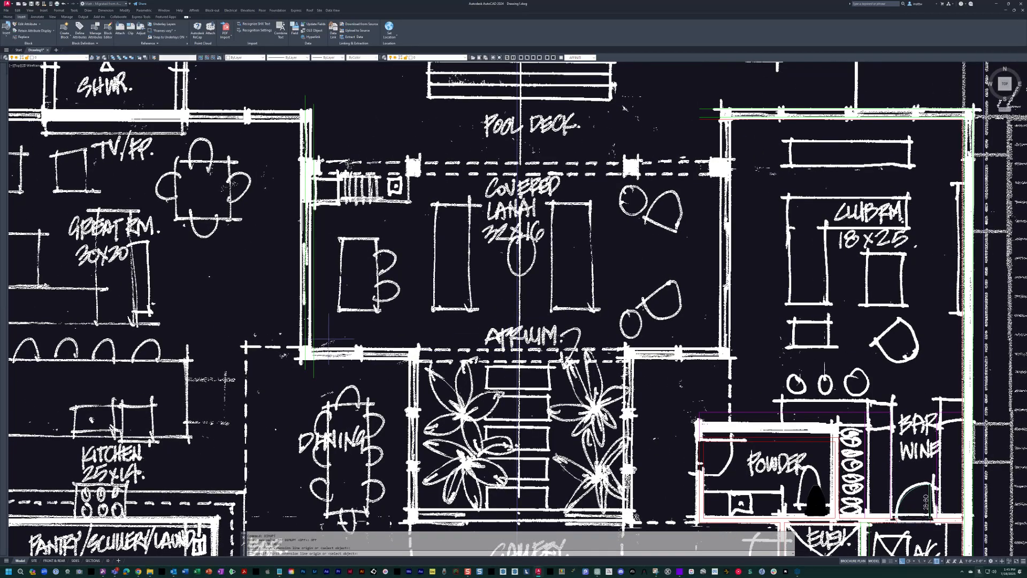
middle_click_drag(327, 339, 375, 347)
key("Escape")
left_click(413, 327)
left_click(319, 263)
middle_click_drag(334, 262, 413, 221)
scroll(413, 221, "down", 4)
type("m")
key("Return")
left_click(421, 221)
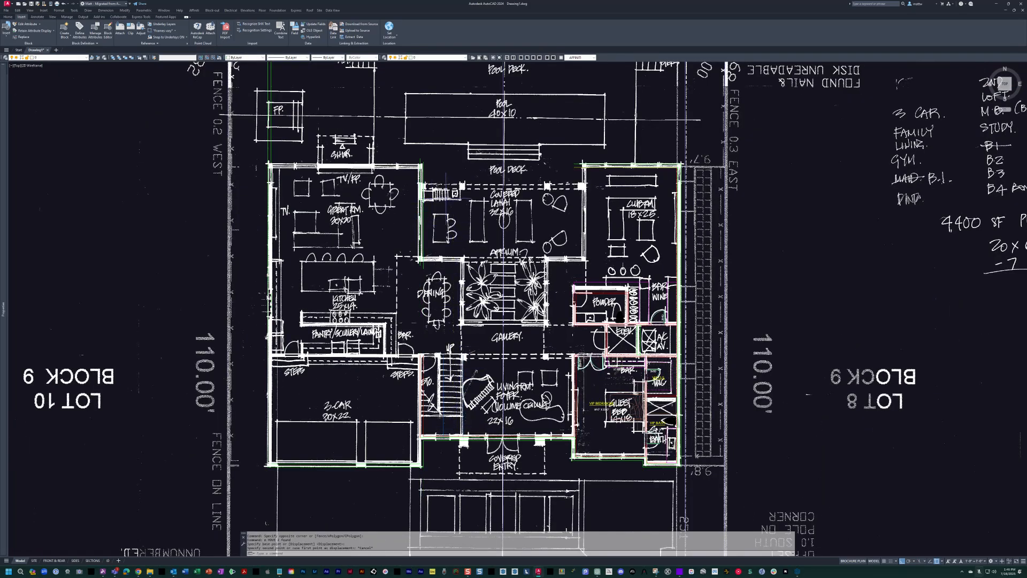
scroll(455, 199, "up", 2)
key("Escape")
left_click(457, 245)
key("Escape")
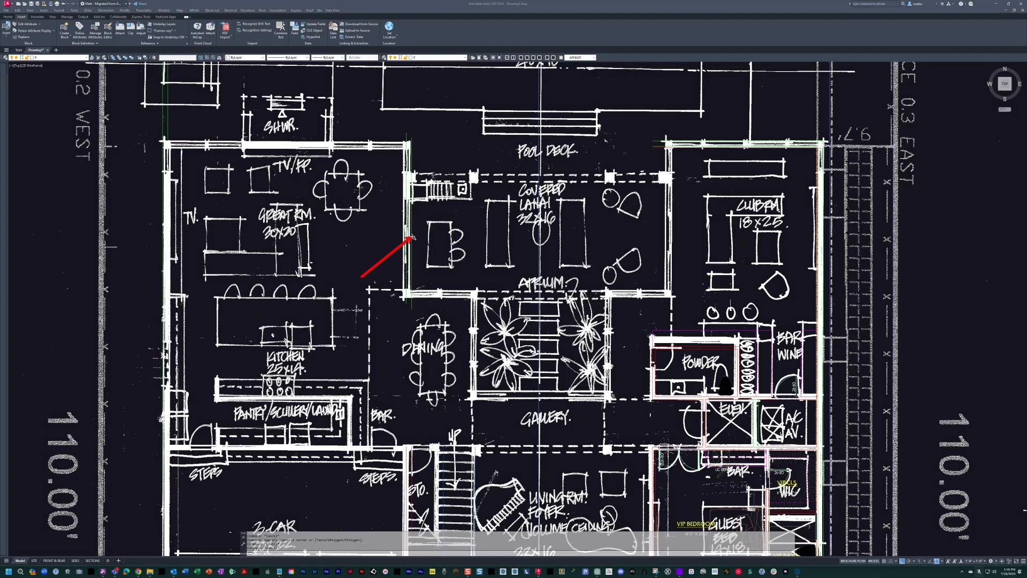
left_click_drag(501, 274, 539, 228)
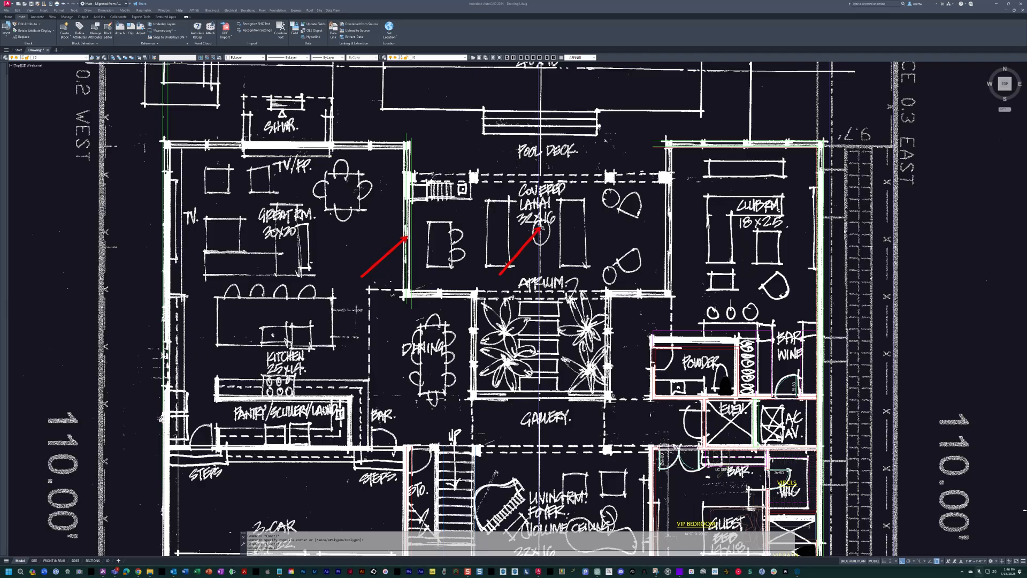
left_click_drag(659, 233, 668, 224)
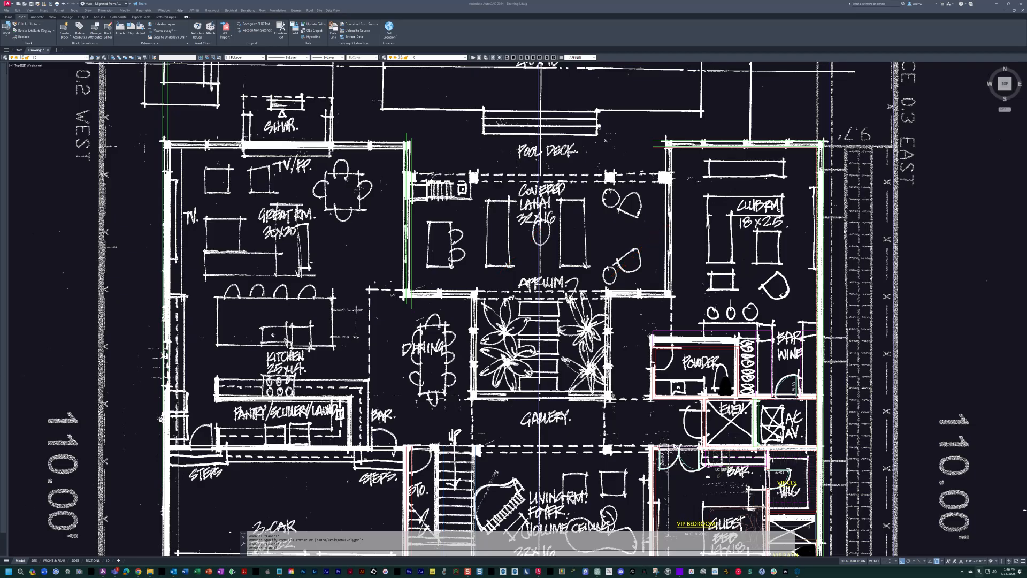
Offset the inner line of the wall between the great room and covered lanai 2 inches into the great room.
scroll(435, 246, "up", 2)
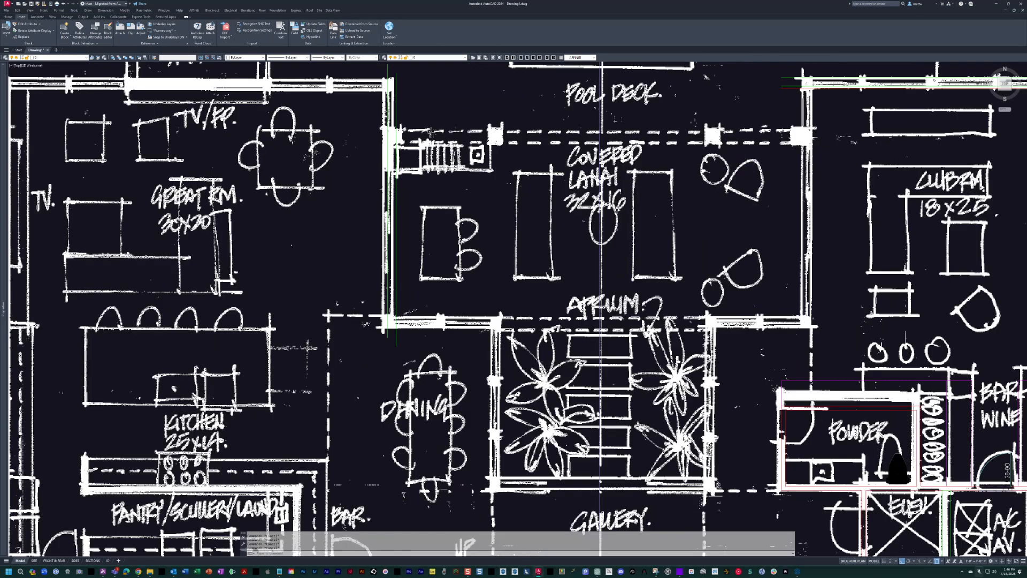
scroll(417, 287, "up", 2)
type("o")
key("Return")
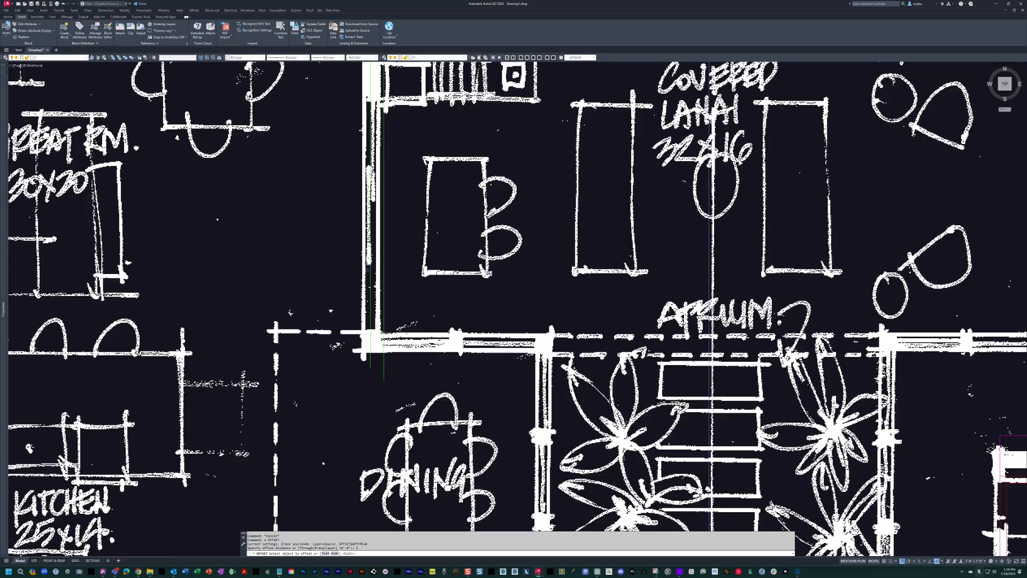
left_click(369, 270)
left_click(365, 270)
key("Escape")
key("Escape")
middle_click_drag(336, 278, 390, 267)
Match the red interior wall line's properties onto the new offset line on the great room side.
type("ma")
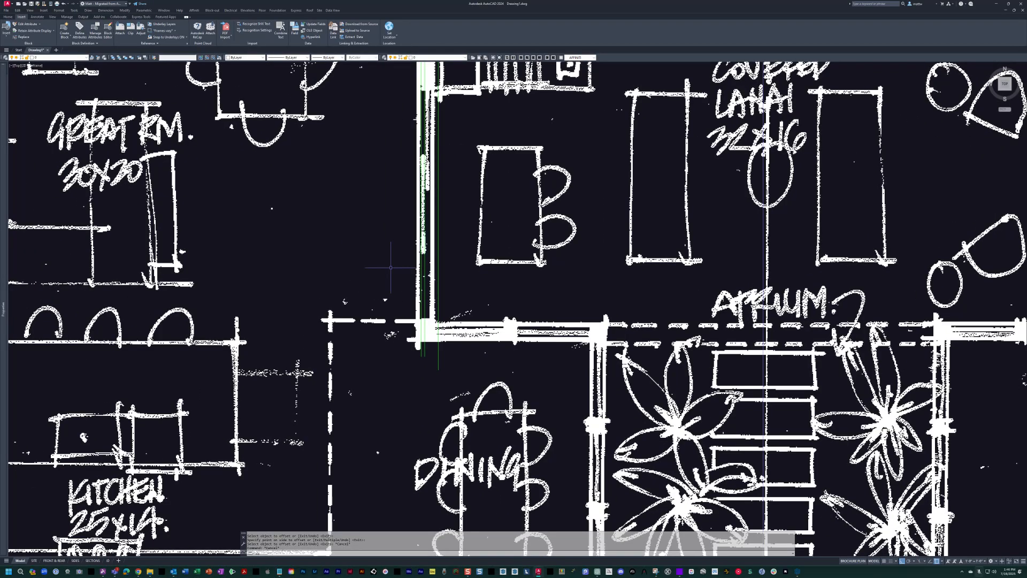
scroll(448, 235, "down", 4)
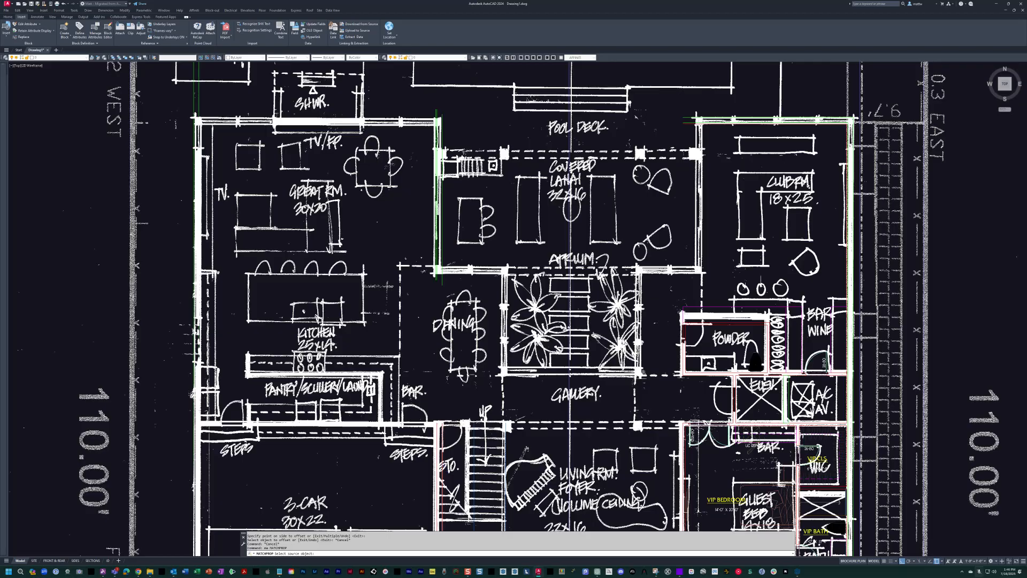
left_click(442, 455)
scroll(436, 220, "up", 6)
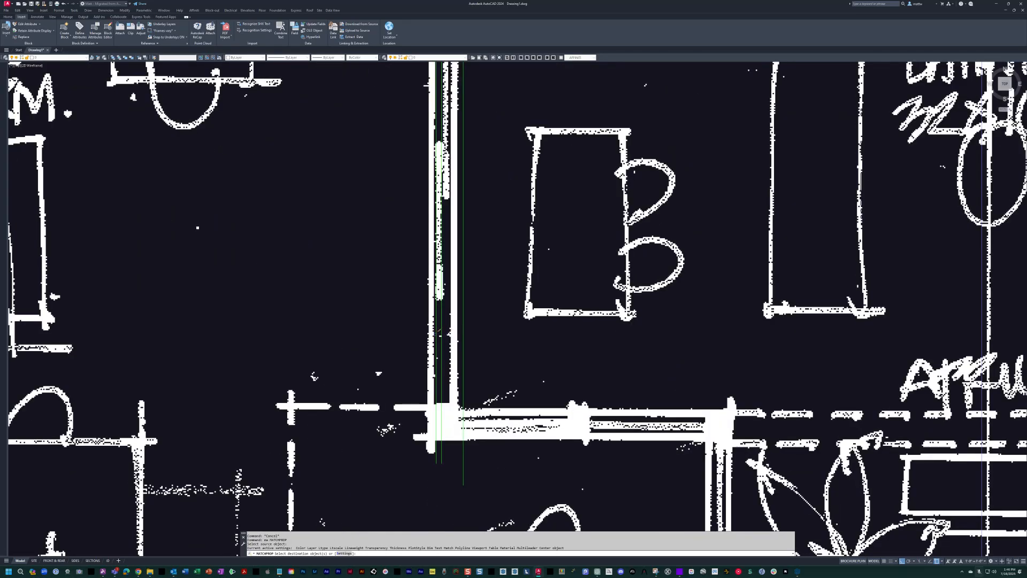
scroll(423, 345, "down", 4)
Mirror the great room's three lanai-side wall lines about the vertical centre line to form the club room's west wall.
type("mi")
key("Return")
left_click(467, 297)
left_click(420, 244)
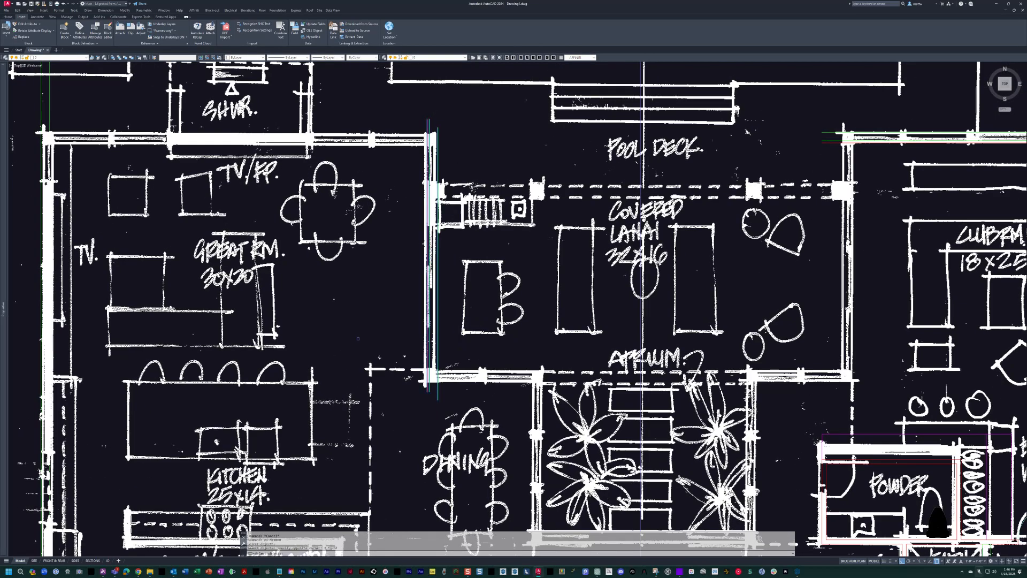
middle_click_drag(644, 371, 600, 382)
key("Return")
left_click(637, 231)
key("Return")
middle_click_drag(826, 186, 526, 229)
Hide the scanned sketch and fillet the mirrored wall lines with the club room's top wall lines into square corners.
type("tr")
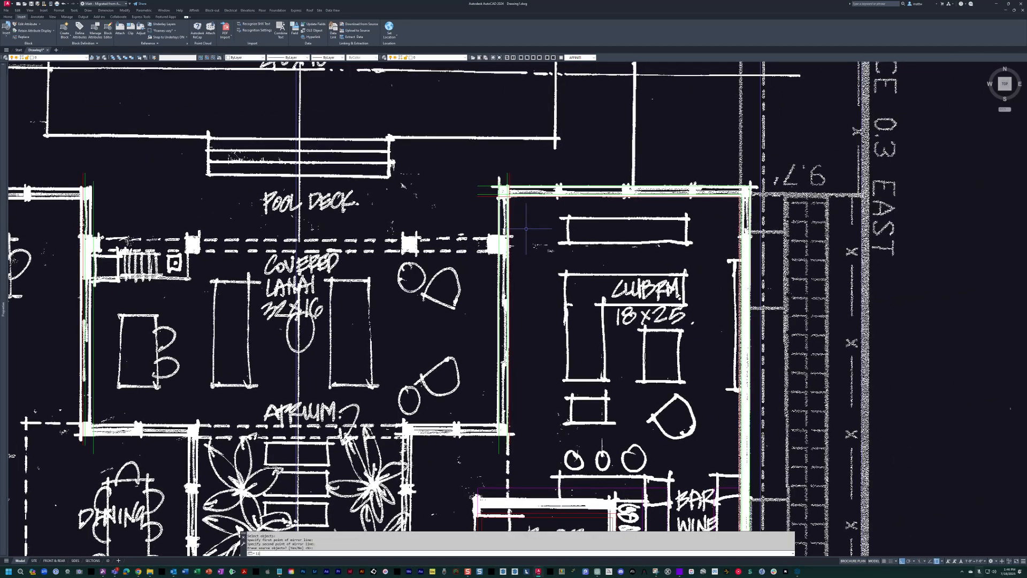
key("Return")
key("Escape")
key("Escape")
type("f")
key("Return")
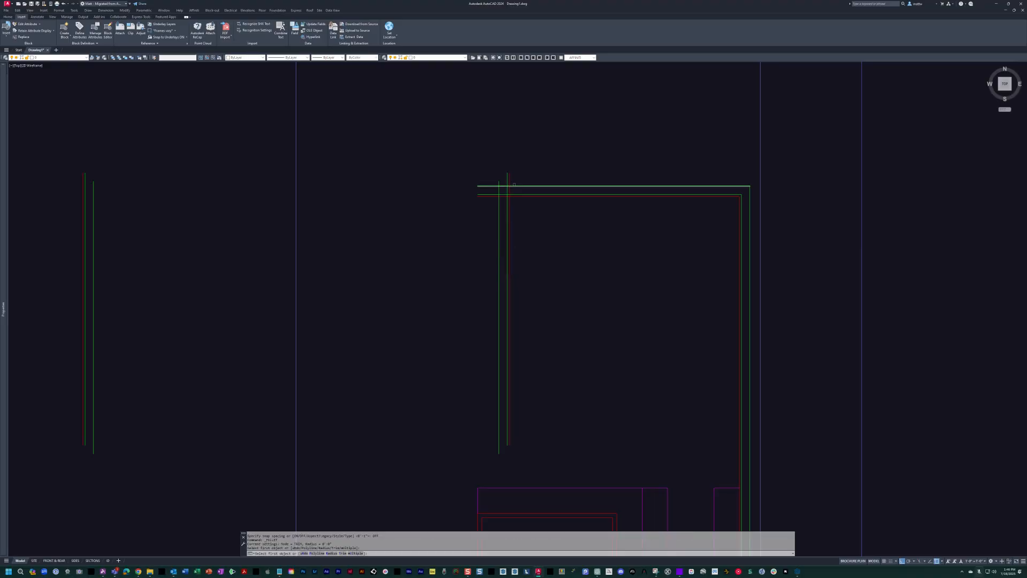
scroll(516, 198, "up", 2)
key("Escape")
type("f")
key("Return")
left_click(503, 192)
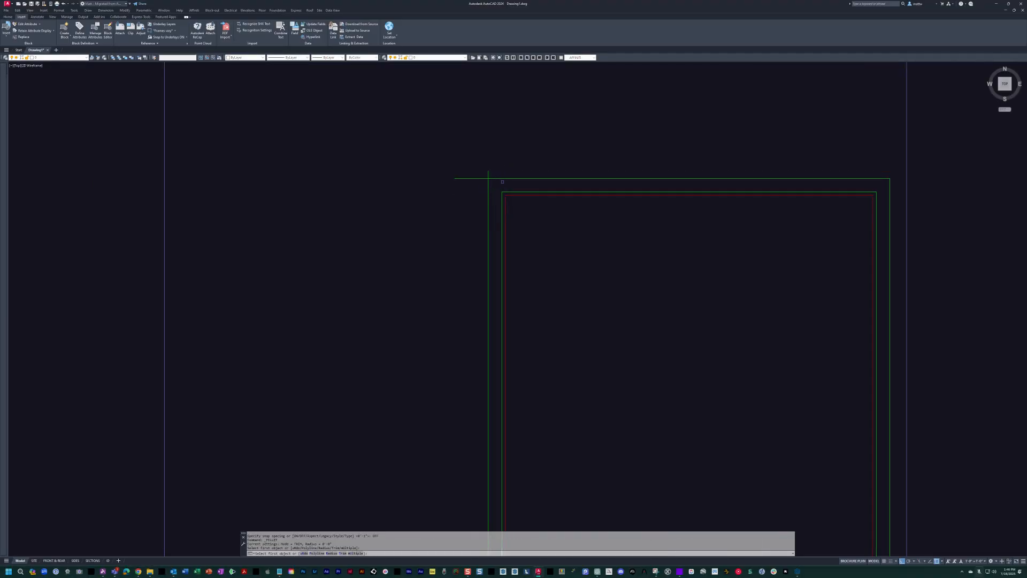
scroll(592, 235, "down", 5)
middle_click_drag(592, 234, 637, 252)
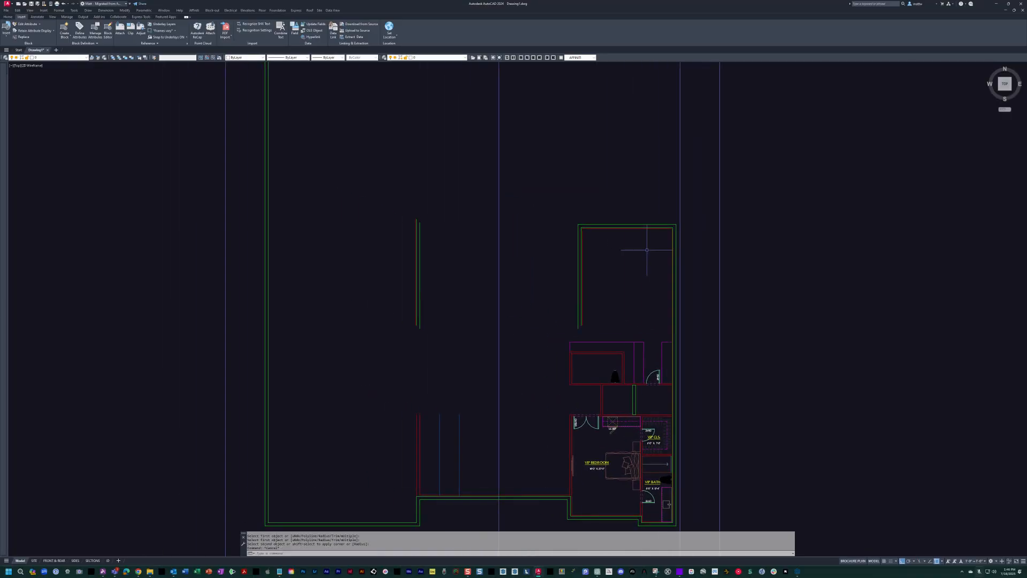
Copy the club room's top wall lines straight across to the top of the great room, overlapping its lanai-side wall.
type("co")
key("Return")
left_click(646, 250)
left_click(608, 188)
key("Return")
left_click(638, 202)
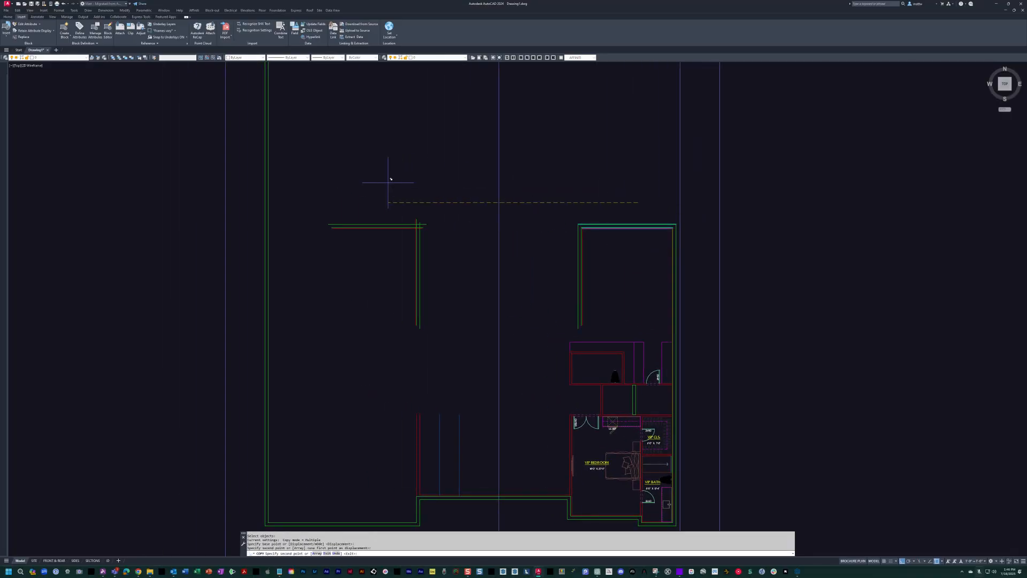
middle_click_drag(391, 180, 448, 185)
key("Escape")
Fillet the great room's two green top wall lines with the west exterior wall lines into square corners.
scroll(232, 244, "up", 2)
type("f")
key("Return")
left_click(380, 286)
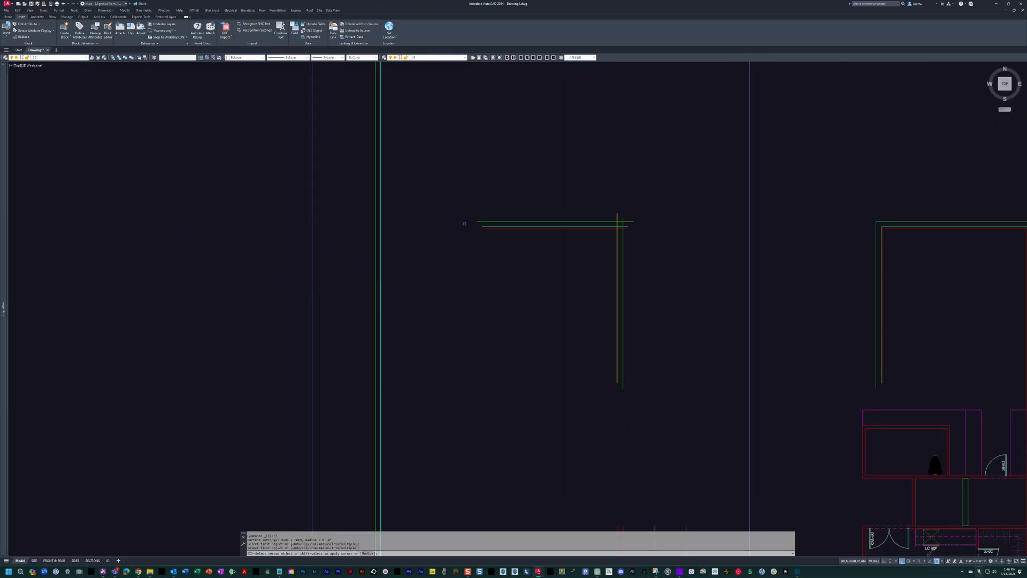
scroll(469, 226, "up", 2)
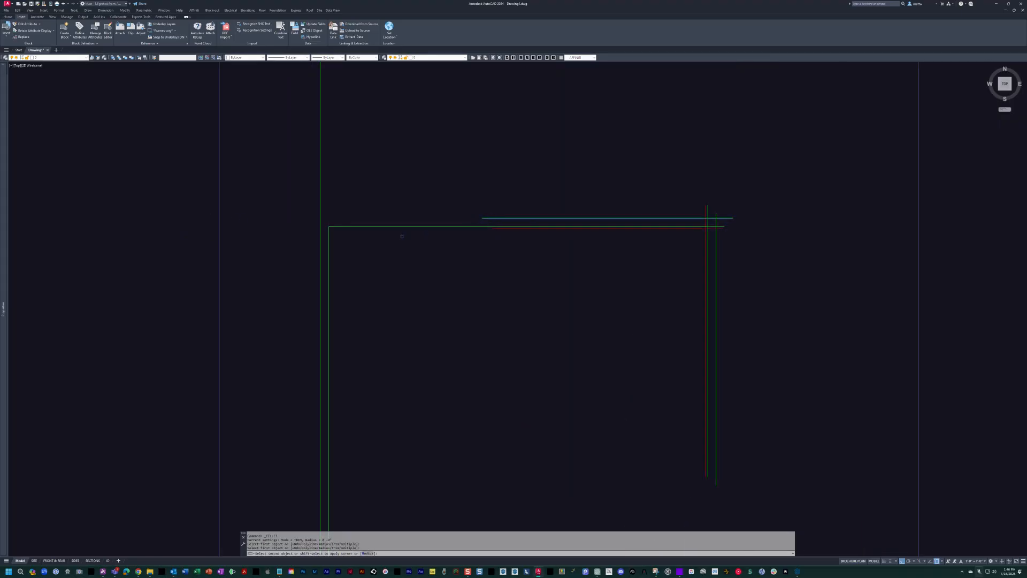
left_click(320, 251)
Fillet the great room's three top wall lines with its lanai-side wall lines into square corners.
key("Return")
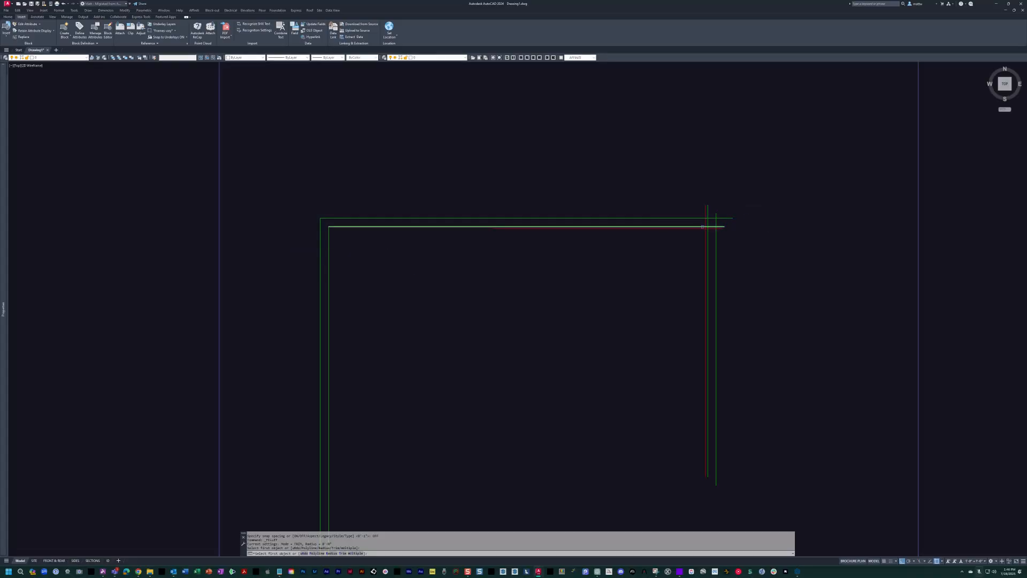
scroll(703, 225, "up", 4)
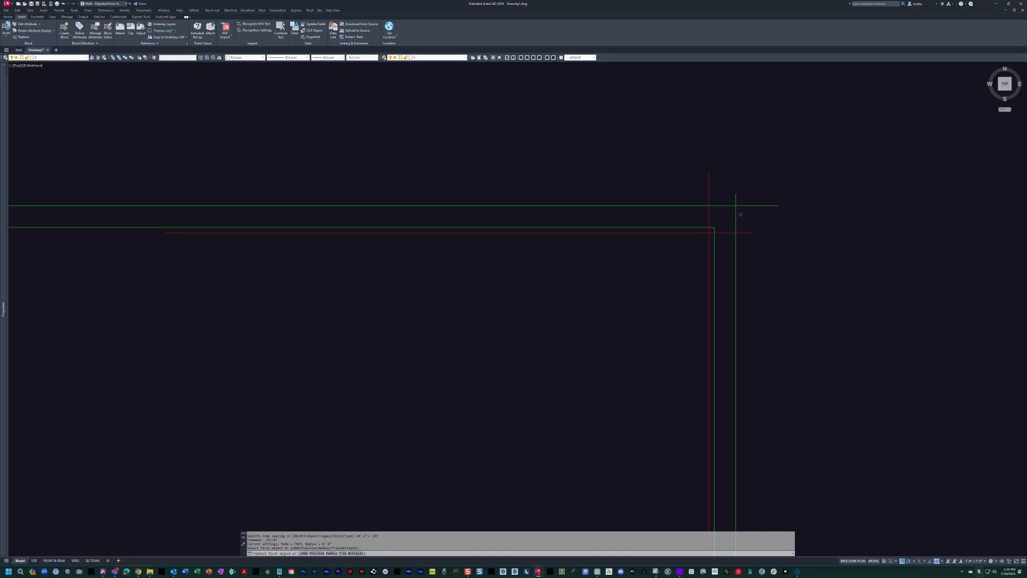
left_click(701, 233)
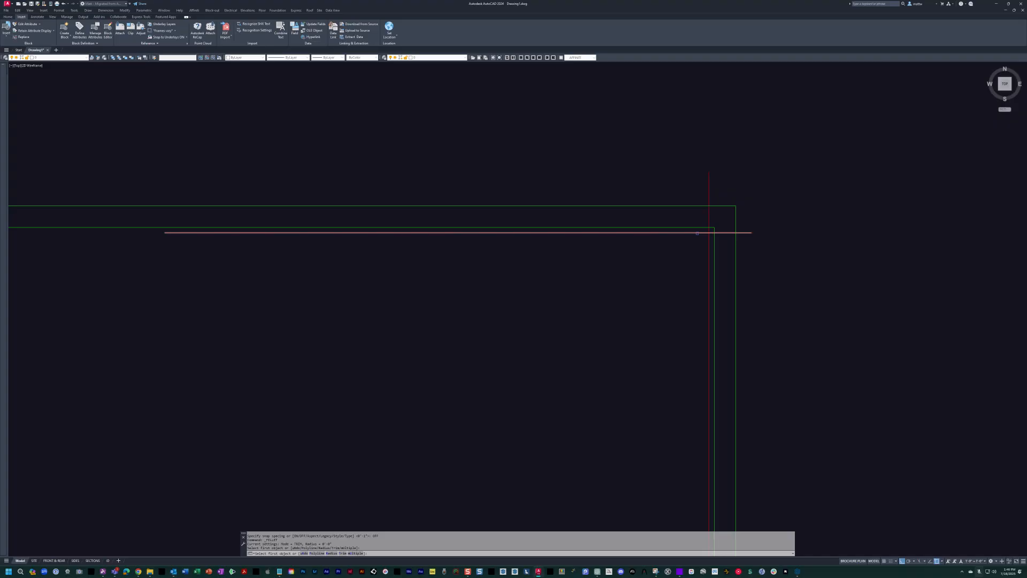
scroll(704, 234, "down", 6)
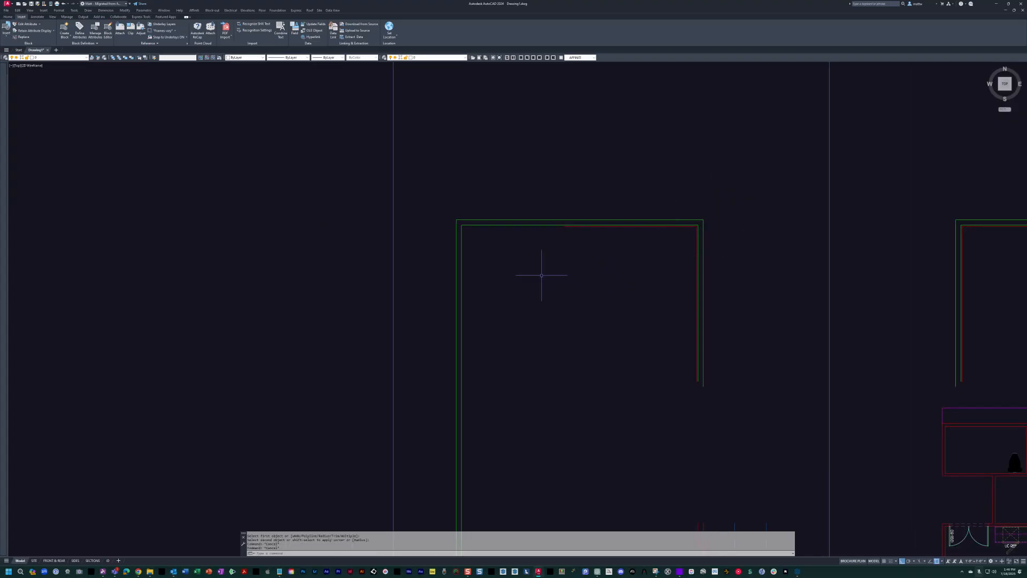
Offset the inner line of the great room's west exterior wall 2 inches into the room.
type("o")
key("Return")
left_click(461, 266)
left_click(503, 266)
key("Escape")
scroll(474, 251, "up", 5)
key("Escape")
key("Escape")
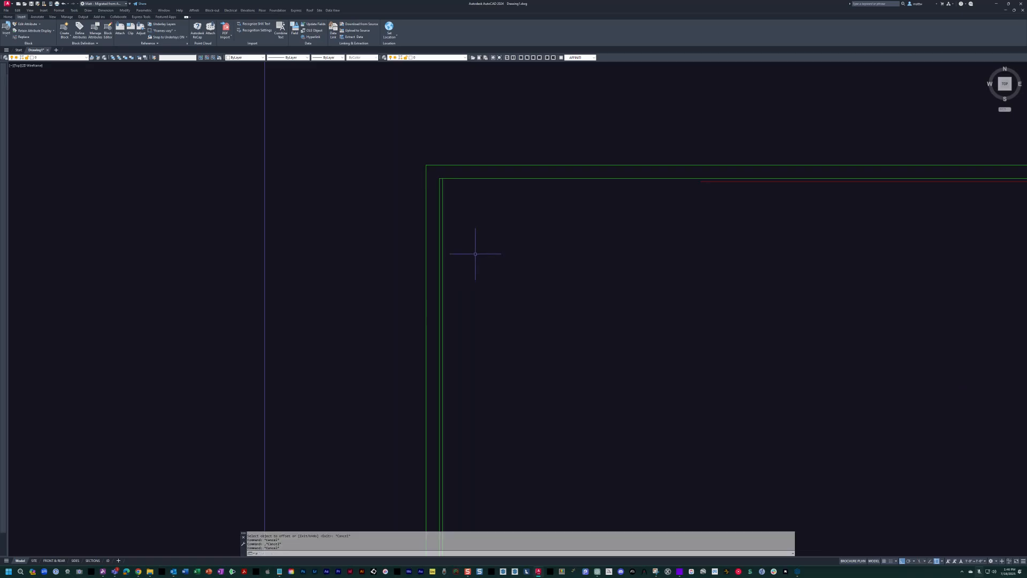
Match the red top interior line's properties onto the new line inside the great room's west wall.
type("ma")
key("Return")
scroll(663, 201, "up", 2)
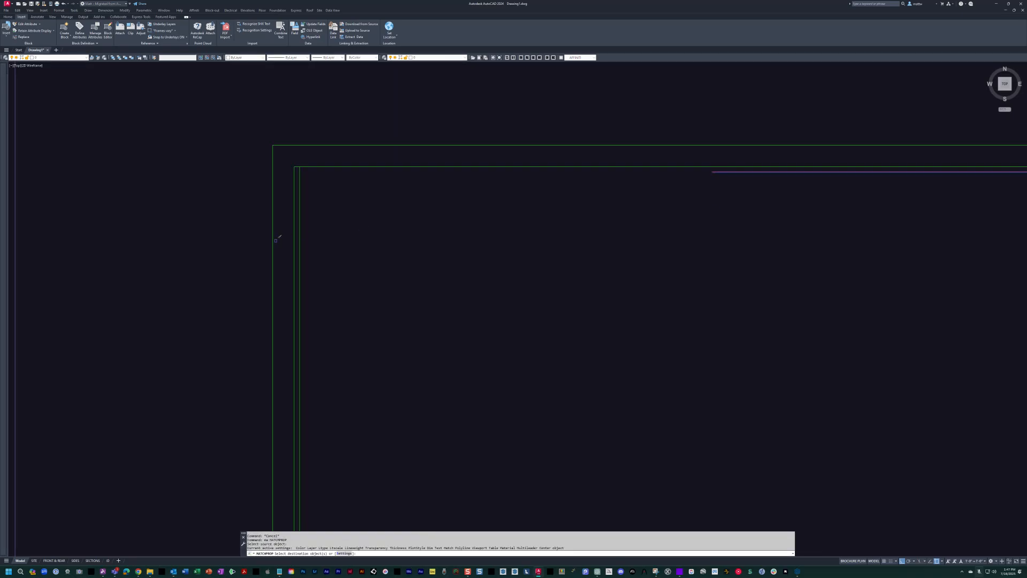
left_click(301, 232)
key("Escape")
key("Escape")
Fillet the great room's red west and top interior lines into a square corner.
type("f")
key("Return")
left_click(300, 231)
key("Escape")
key("Escape")
key("Escape")
left_click(300, 295)
key("Escape")
scroll(691, 178, "down", 6)
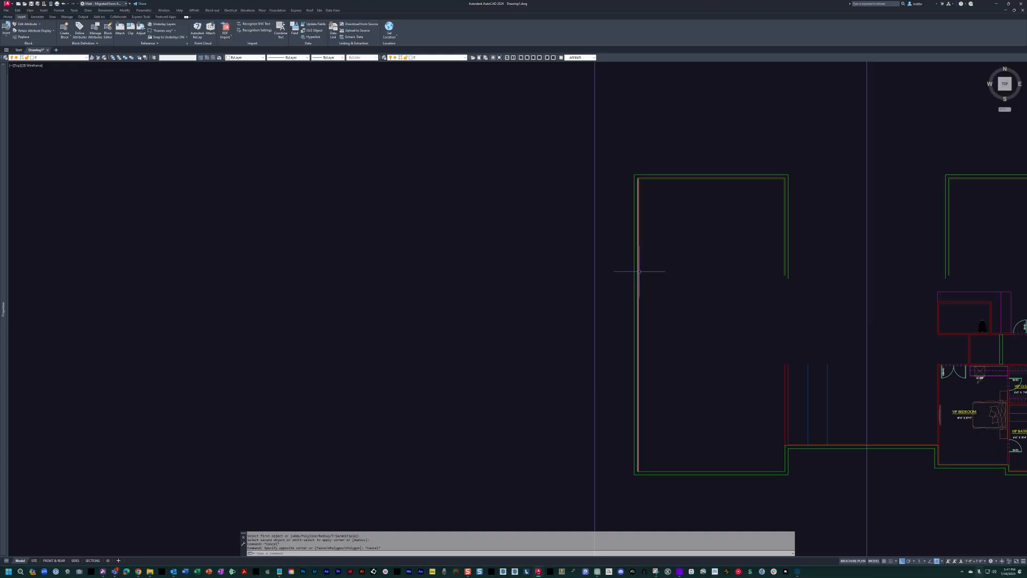
key("Escape")
key("Escape")
scroll(561, 291, "right", 5)
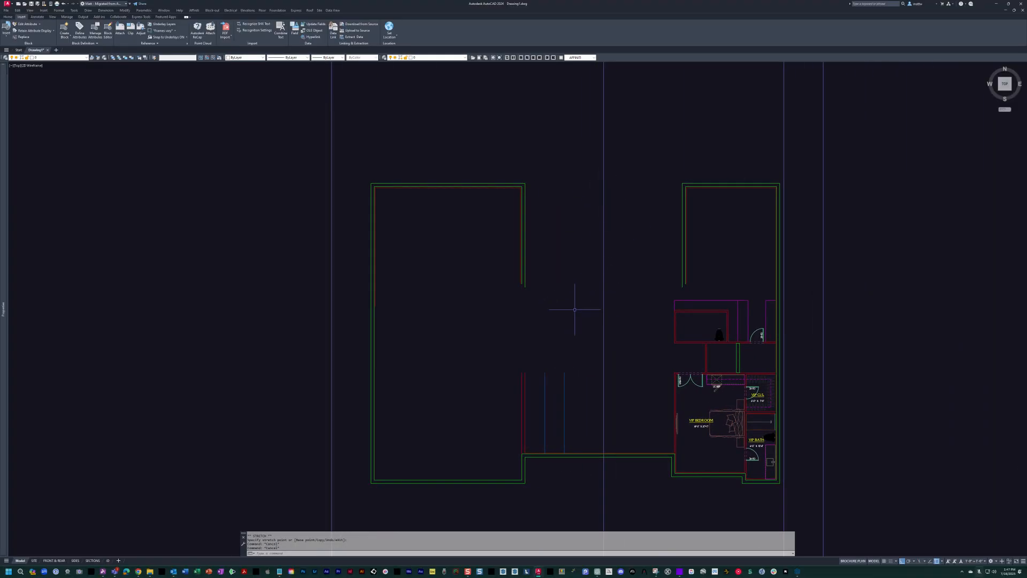
Turn the scanned sketch layer back on and view the column where the covered lanai meets the club room wall.
middle_click_drag(561, 238, 547, 242)
key("Escape")
key("Escape")
type("on")
key("Return")
middle_click_drag(441, 223, 437, 235)
scroll(655, 227, "up", 10)
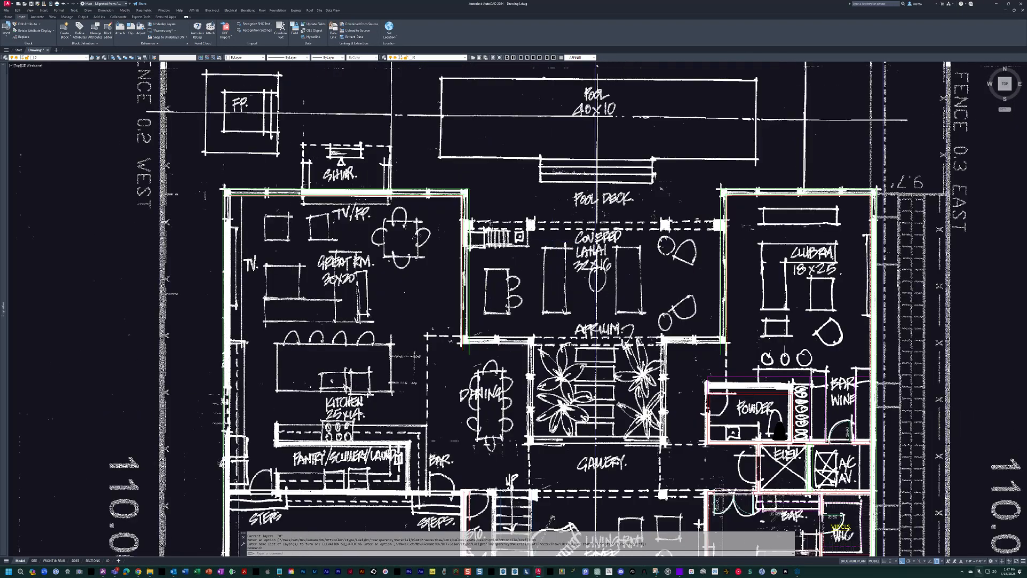
key("Escape")
key("Escape")
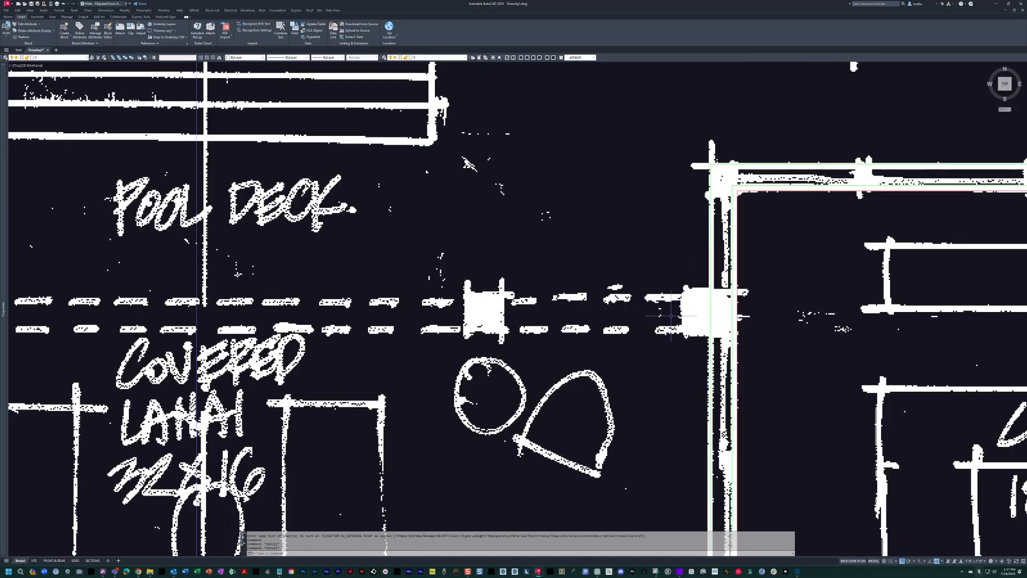
Measure the vertical distance from the club room's north wall to the top of the covered lanai column with a linear dimension.
type("dli")
key("Return")
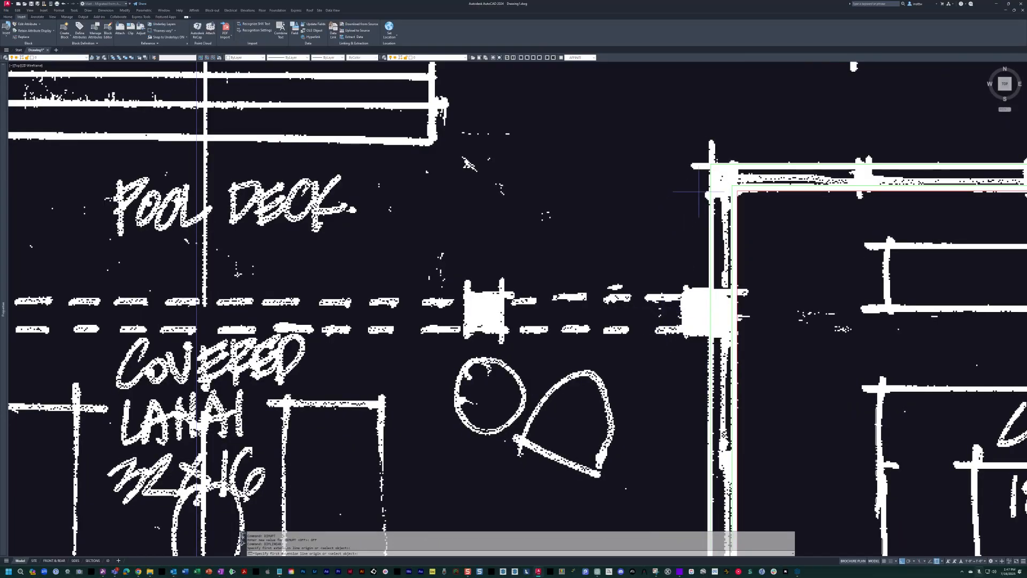
left_click(713, 167)
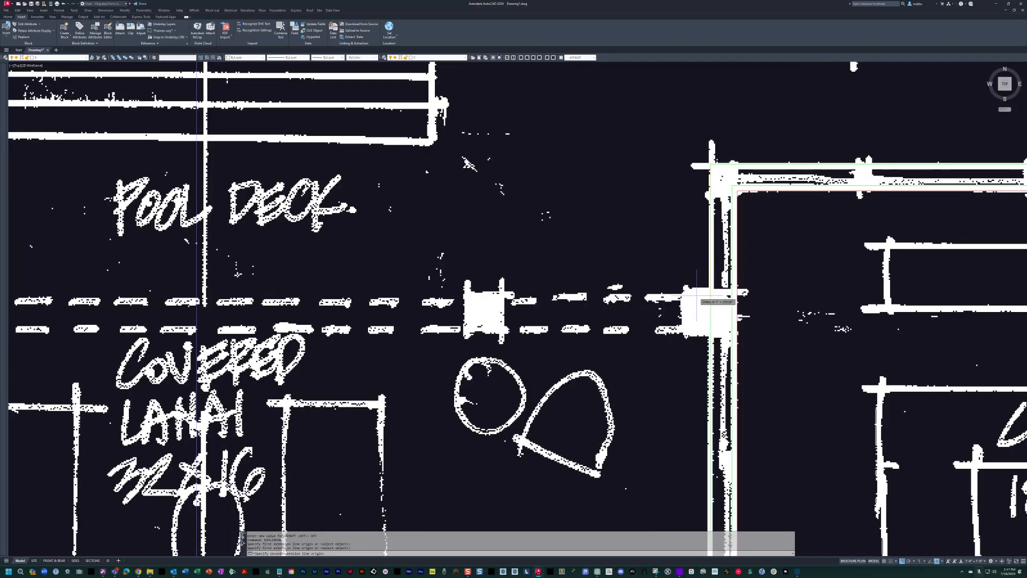
left_click(695, 302)
key("Escape")
Copy the club room's north exterior wall line westward over the pool deck.
scroll(700, 211, "down", 4)
type("c")
key("Return")
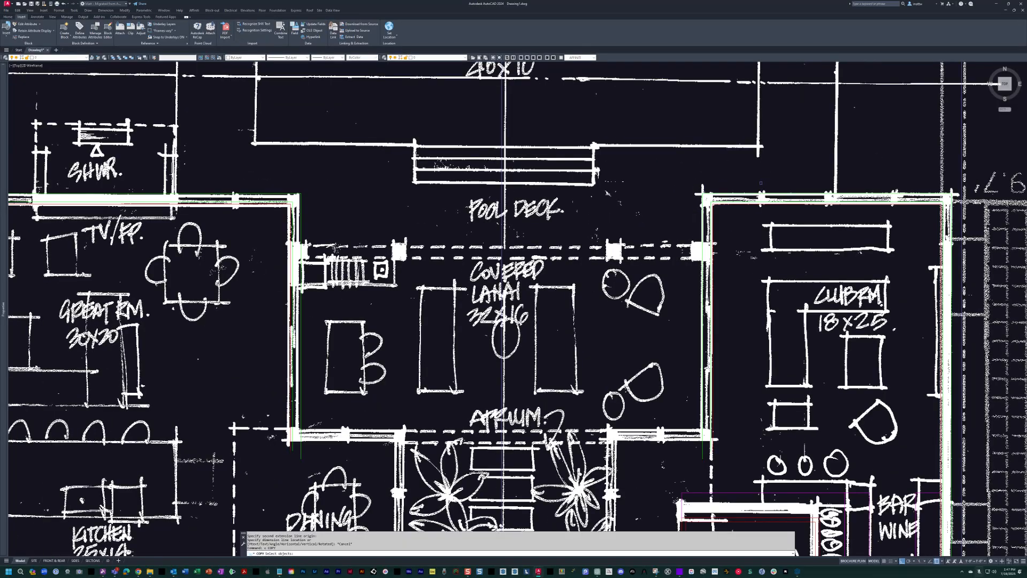
left_click(756, 192)
key("Return")
left_click(757, 175)
left_click(537, 204)
key("Escape")
key("Escape")
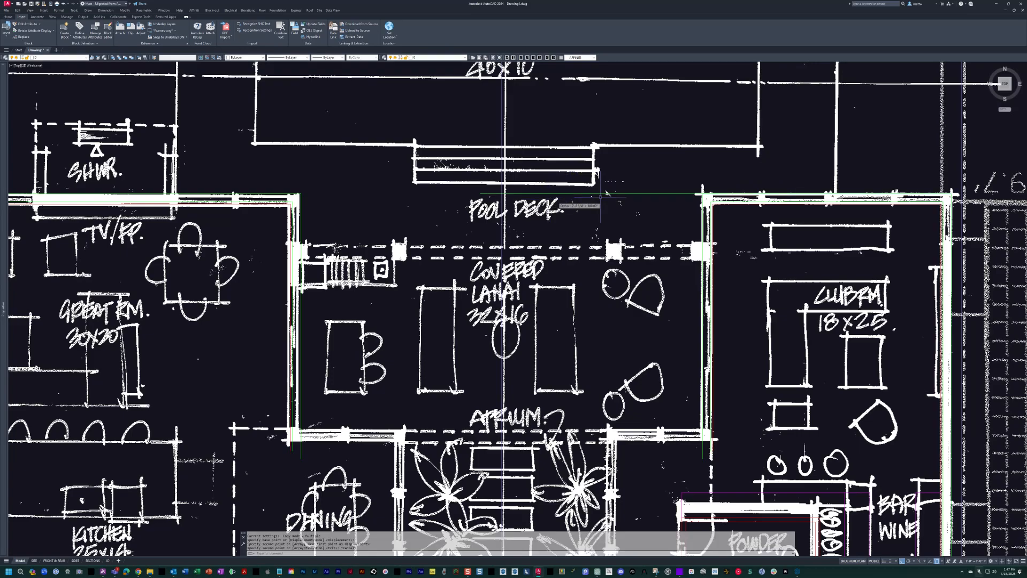
Move the copied exterior line down 48 inches onto the top edge of the covered lanai beam.
scroll(601, 197, "up", 4)
type("m")
key("Return")
left_click(607, 202)
left_click(596, 139)
key("Return")
left_click(599, 135)
type("48")
key("Return")
key("Escape")
key("Escape")
middle_click_drag(632, 308, 618, 219)
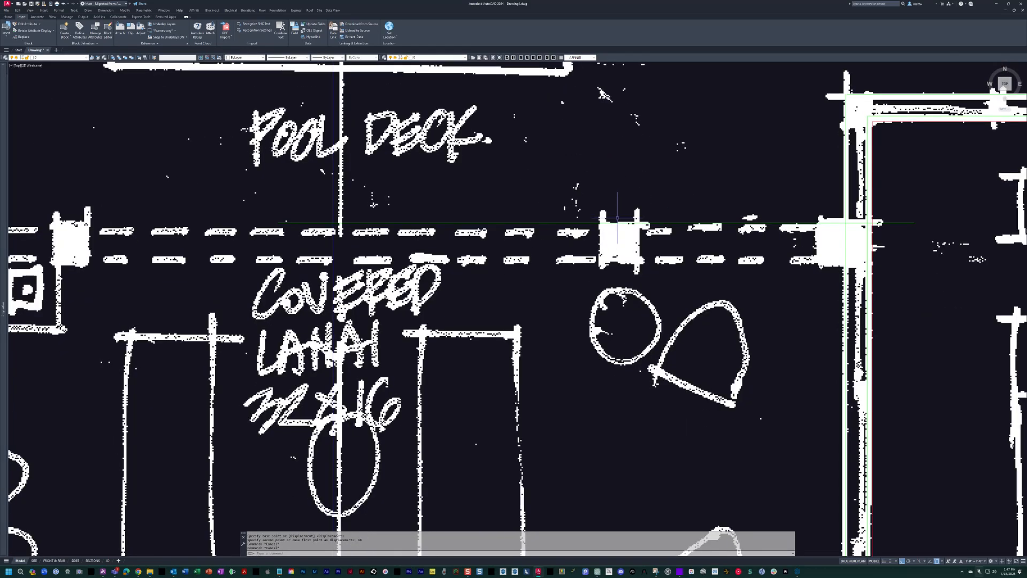
Offset the covered lanai's beam line 12 inches toward the lanai.
middle_click_drag(590, 260, 575, 260)
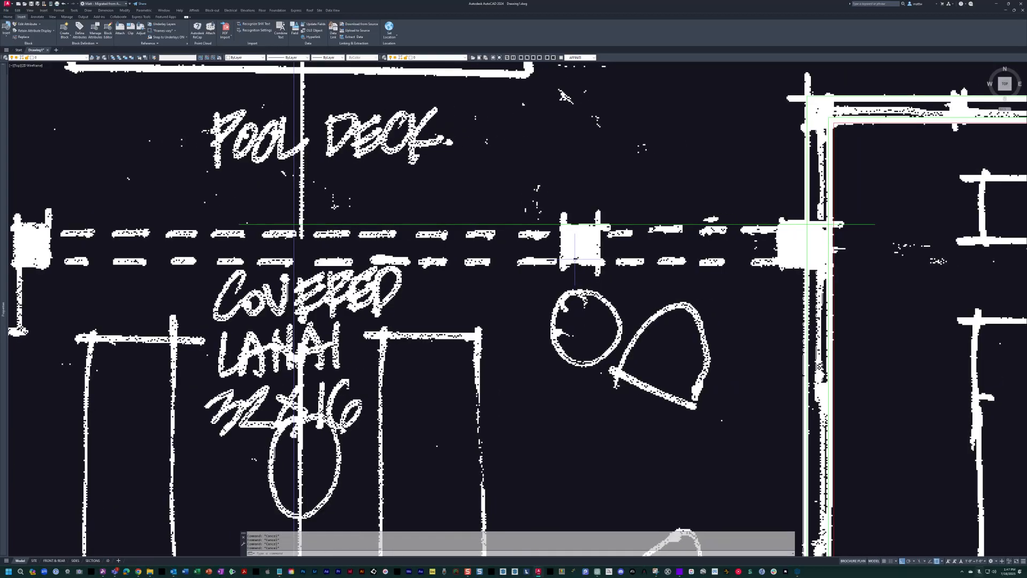
type("o")
key("Return")
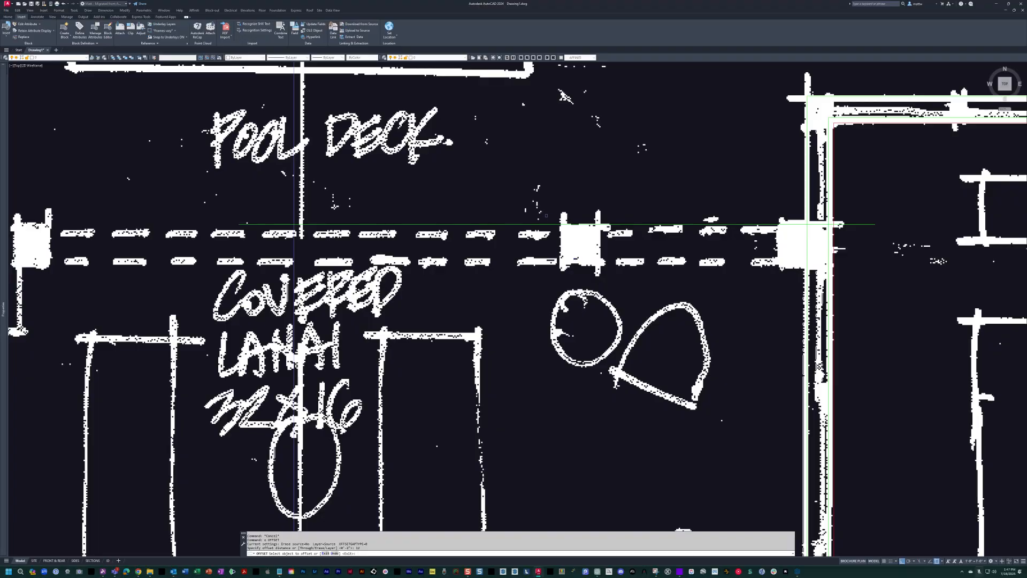
left_click(527, 224)
left_click(541, 256)
scroll(543, 257, "down", 2)
key("Escape")
key("Escape")
Draw a 12 by 12 inch column square in the open area of the covered lanai.
type("rec")
key("Return")
left_click(552, 384)
type("@12,12")
key("Return")
key("Escape")
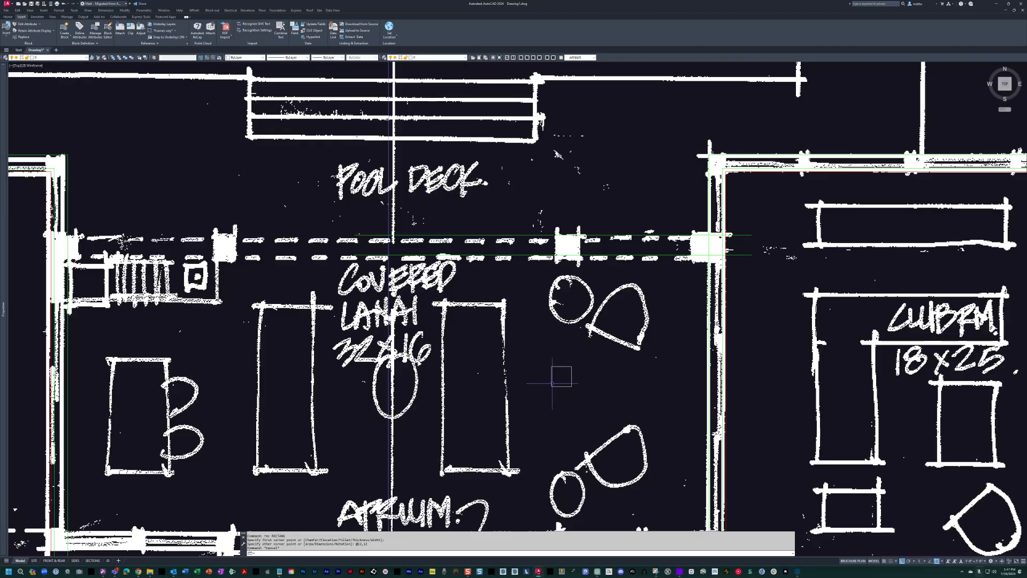
Match the green lanai beam line's properties onto the new column square.
type("ma")
key("Return")
left_click(558, 254)
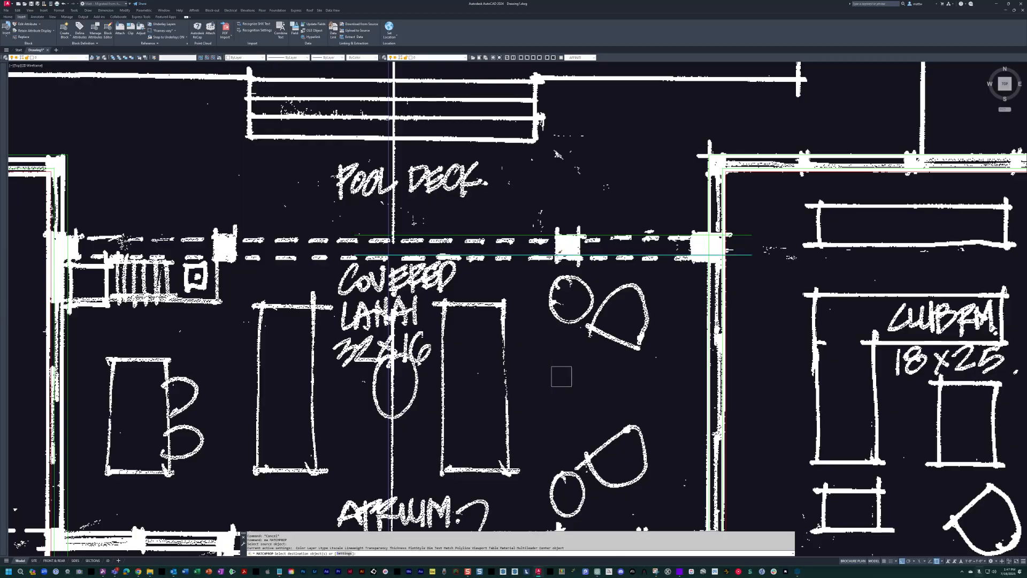
left_click(622, 406)
mouse_move(615, 401)
middle_mouse_down()
mouse_move(682, 288)
mouse_move(660, 248)
middle_mouse_up()
key("Escape")
Examine the sketched floor plan around the kitchen, gallery, storage closet, stairs and gallery columns.
scroll(673, 288, "down", 5)
scroll(617, 303, "up", 2)
mouse_move(616, 308)
middle_mouse_down()
mouse_move(575, 153)
mouse_move(588, 184)
middle_mouse_up()
scroll(570, 185, "down", 2)
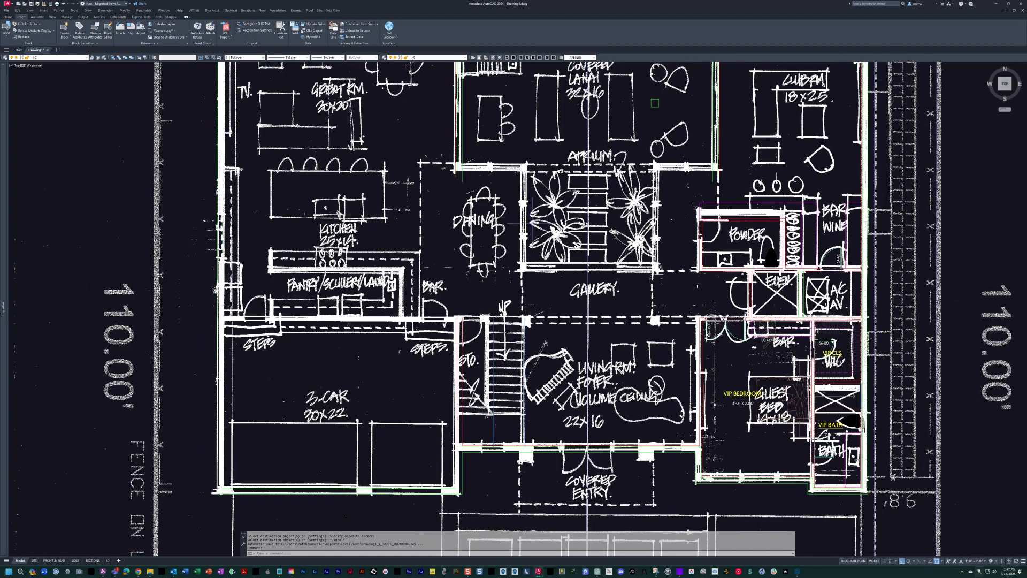
middle_click_drag(545, 107, 559, 164)
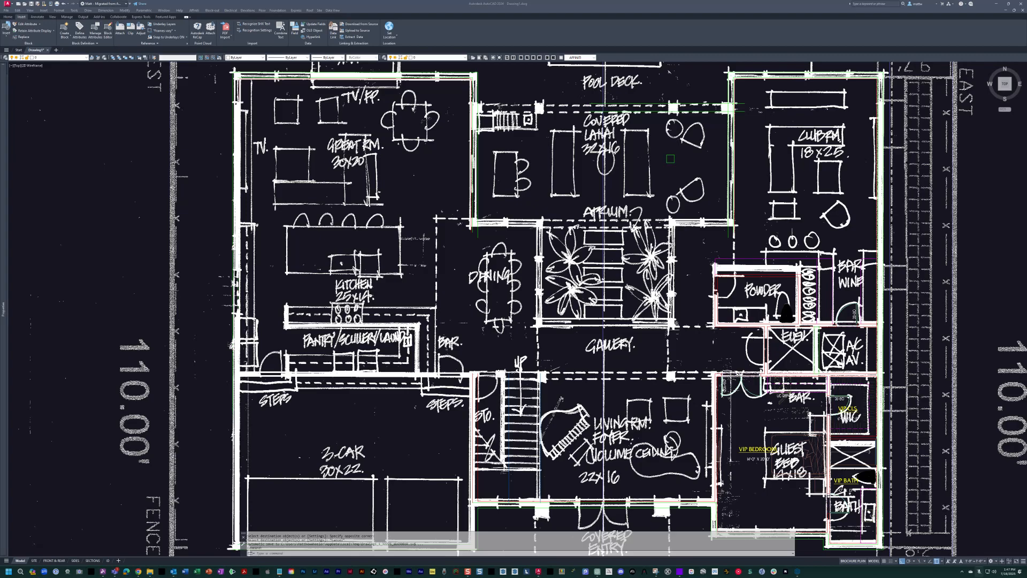
left_click_drag(508, 134, 538, 110)
left_click_drag(528, 330, 537, 321)
scroll(547, 387, "up", 5)
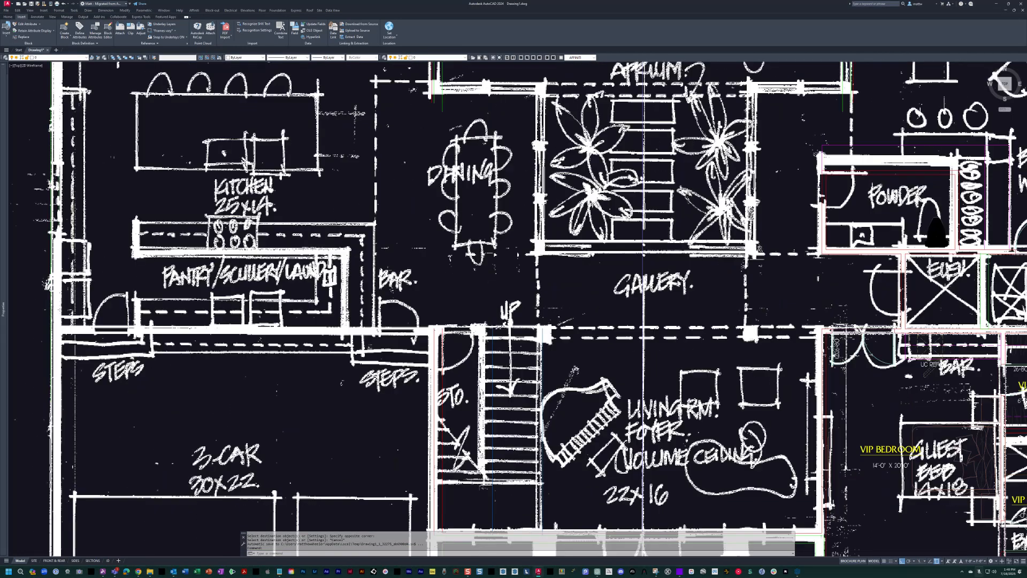
middle_click_drag(488, 362, 474, 288)
scroll(475, 284, "down", 2)
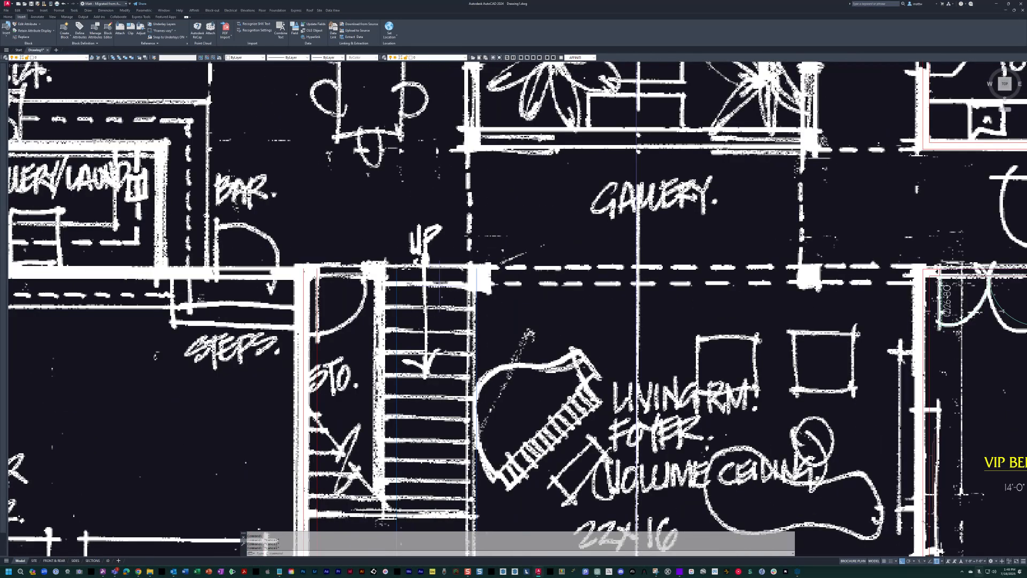
scroll(475, 283, "down", 2)
scroll(463, 287, "up", 3)
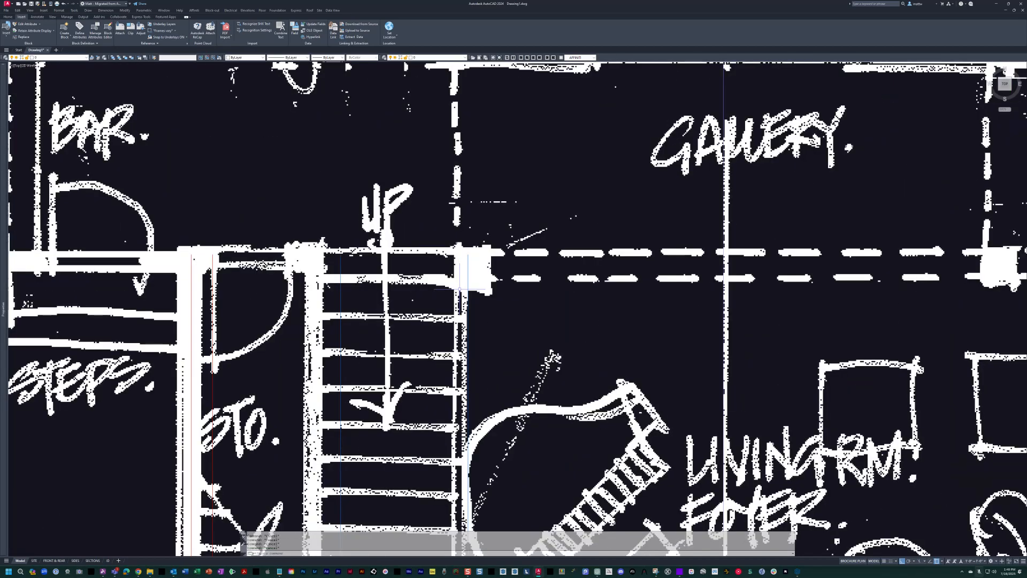
Hide the scanned sketch and copy the VIP bedroom's red north wall line across to the stair area.
type("ll")
key("space")
scroll(473, 277, "down", 3)
key("Escape")
key("Escape")
type("c")
key("space")
Stretch the west end of the copied wall line past the storage closet toward the garage side.
key("space")
left_click(769, 241)
left_click(467, 223)
key("space")
type("s")
key("space")
left_click(460, 261)
left_click(445, 279)
Offset the wall line north of the storage closet and stairs 4 inches downward.
key("space")
left_click(477, 213)
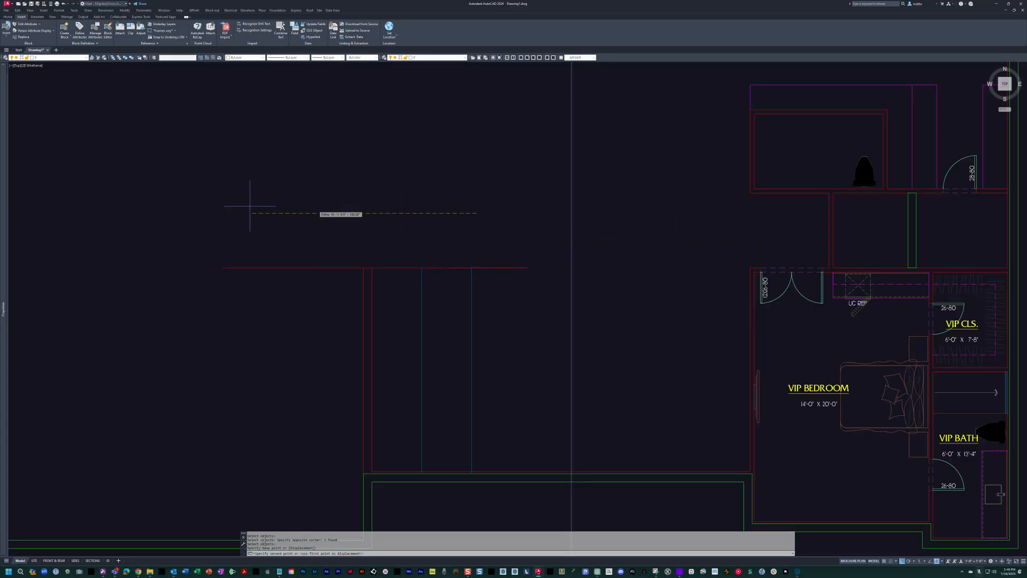
key("Escape")
type("o")
key("space")
type("4")
Match the red interior wall line's properties onto the blue line between the storage closet and the stairs.
key("space")
left_click(354, 268)
left_click(428, 287)
key("Escape")
type("ma")
key("space")
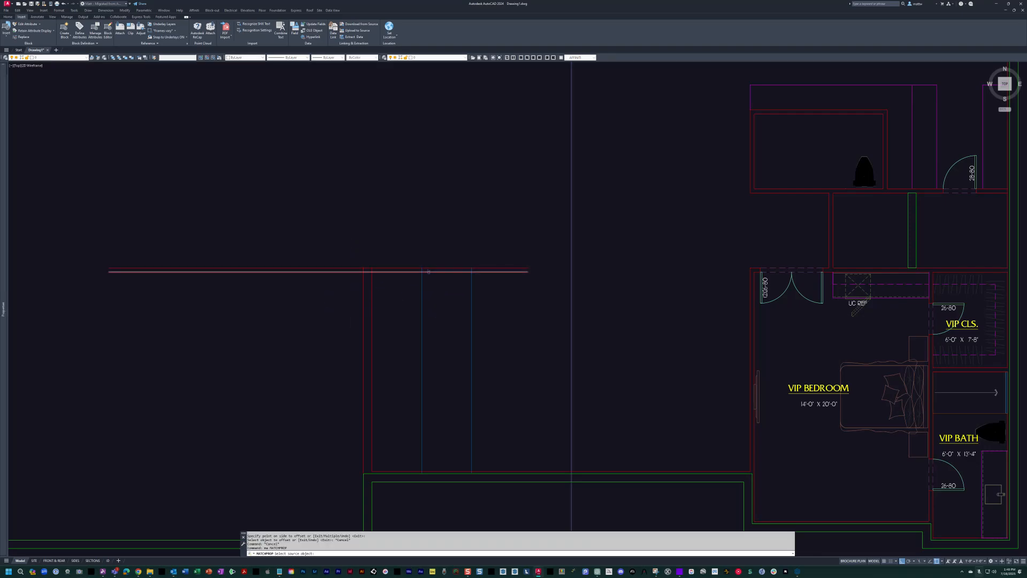
left_click(428, 271)
key("Escape")
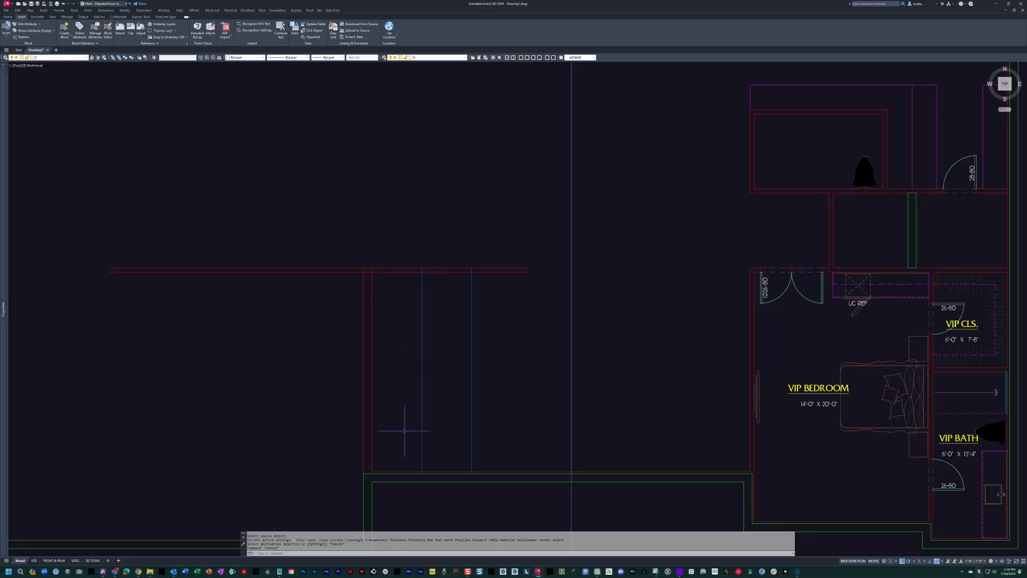
scroll(462, 280, "up", 3)
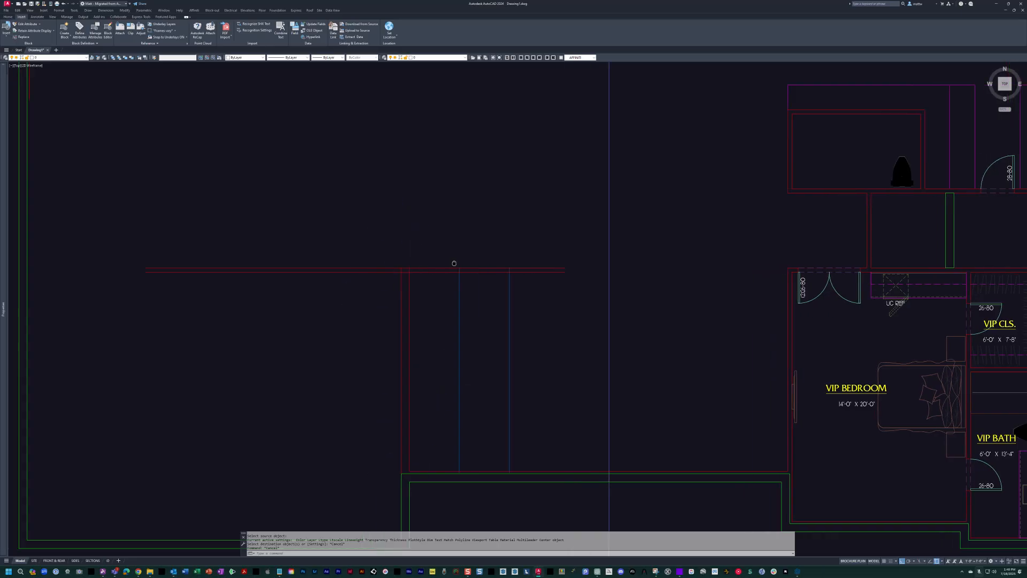
key("Escape")
key("Escape")
type("ma")
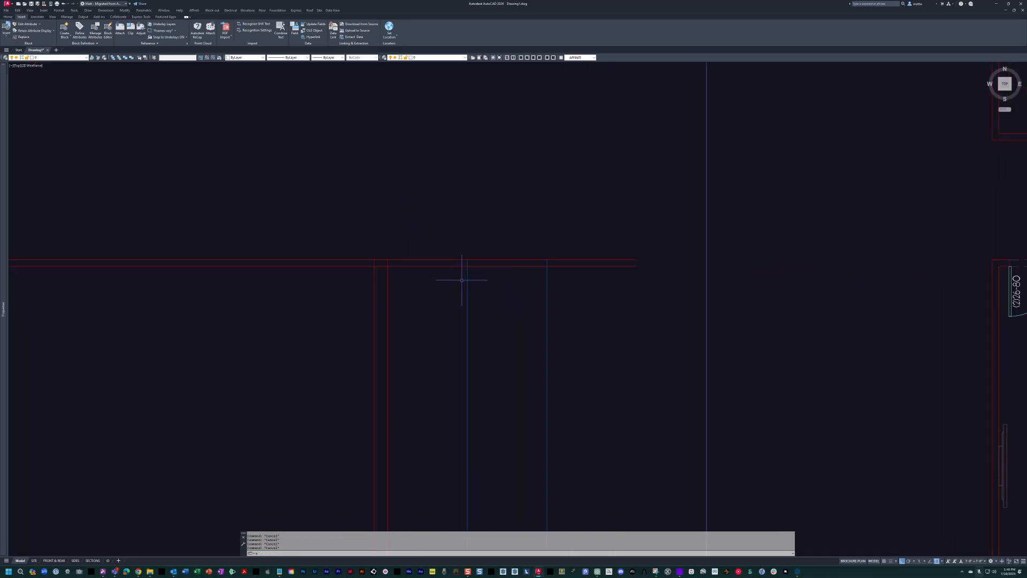
key("space")
left_click(442, 267)
key("Escape")
Offset the line between the storage closet and stairs 4 inches toward the closet.
type("o")
key("space")
type("4")
key("Return")
left_click(467, 293)
left_click(450, 294)
key("Escape")
Fillet the storage closet's north and east wall lines into a square corner.
type("f")
key("space")
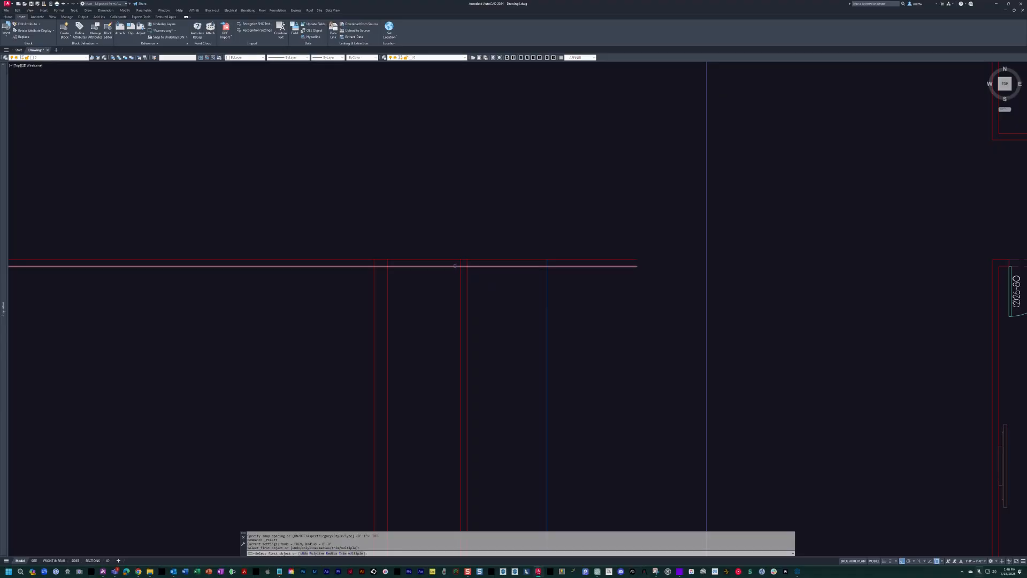
left_click(458, 260)
key("Escape")
key("Escape")
Trim the overlapping wall lines at the storage closet's north wall to clean up the wall junctions.
scroll(396, 276, "up", 3)
scroll(376, 273, "up", 4)
type("tr")
key("space")
left_click(463, 285)
left_click(321, 222)
key("space")
left_click(422, 223)
left_click(301, 214)
left_click(367, 233)
key("Escape")
scroll(481, 257, "down", 4)
key("Escape")
key("Escape")
key("Escape")
key("Escape")
Draw a line east from the storage closet's outer wall corner and fillet it with the stair's east edge.
scroll(521, 250, "up", 4)
type("l")
key("space")
left_click(365, 232)
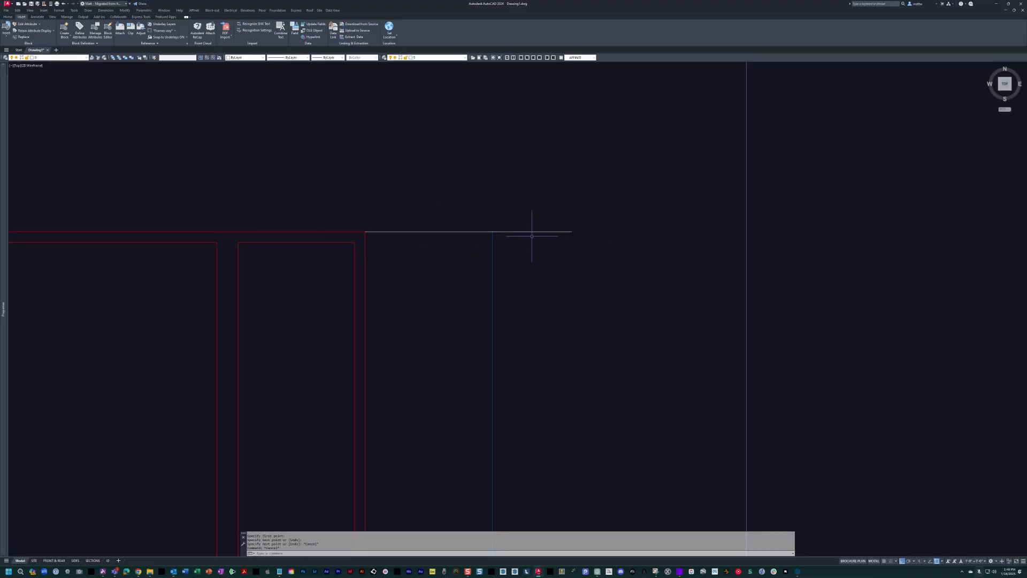
type("f")
key("space")
left_click(484, 232)
left_click(492, 243)
key("Escape")
key("Escape")
Match the blue stair edge's properties onto the new line across the north end of the stairs.
type("ea")
key("space")
left_click(492, 246)
left_click_drag(496, 229, 464, 257)
key("Escape")
scroll(487, 240, "down", 4)
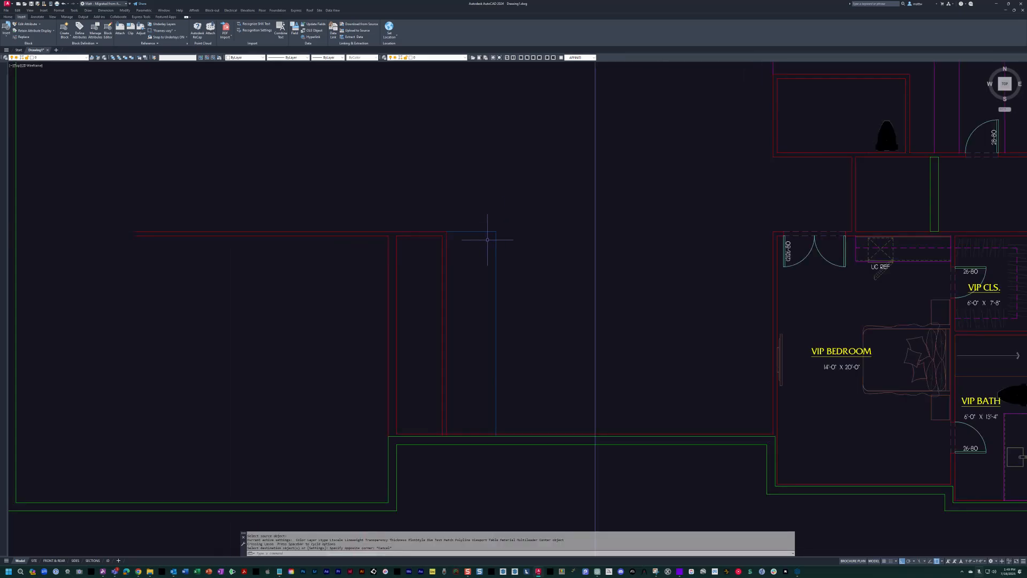
Copy the 12-inch column square from the covered lanai to the northeast corner of the stairs.
middle_click_drag(464, 321, 433, 331)
key("Escape")
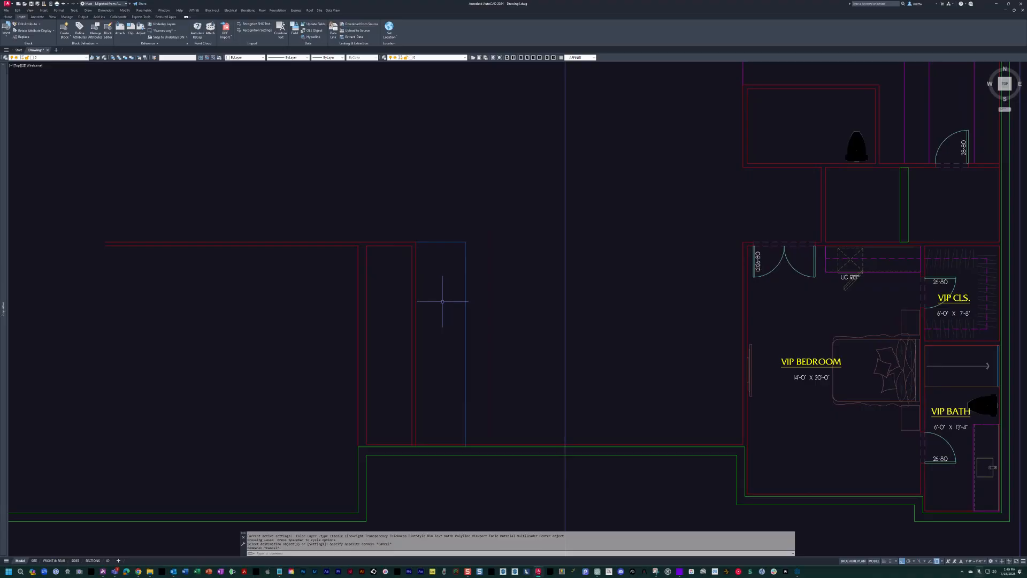
scroll(442, 301, "up", 2)
middle_click_drag(534, 241, 498, 351)
scroll(519, 281, "down", 6)
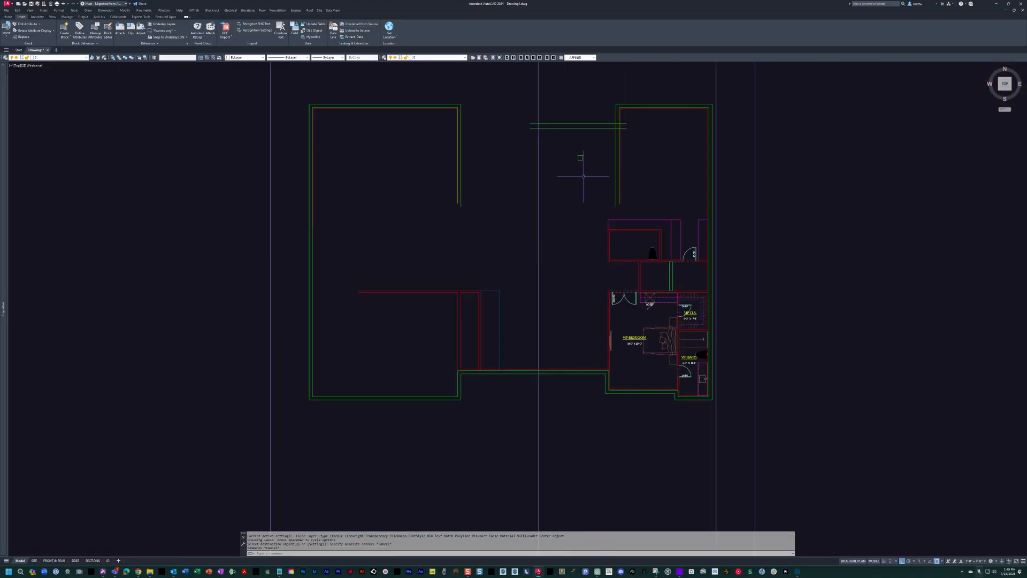
key("Escape")
type("c")
key("space")
key("space")
left_click(579, 156)
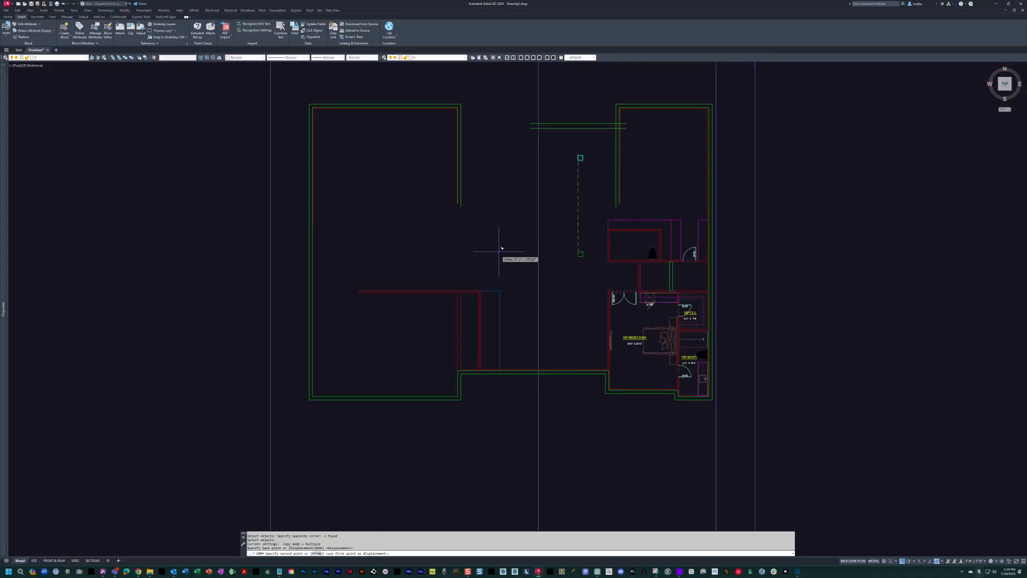
scroll(497, 261, "up", 2)
scroll(506, 312, "up", 6)
key("Escape")
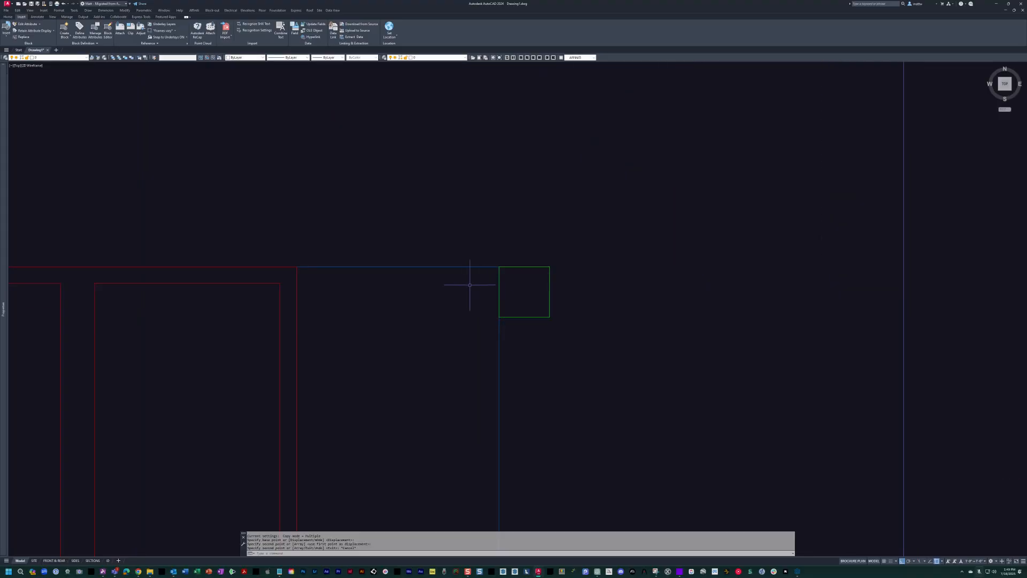
left_click(505, 266)
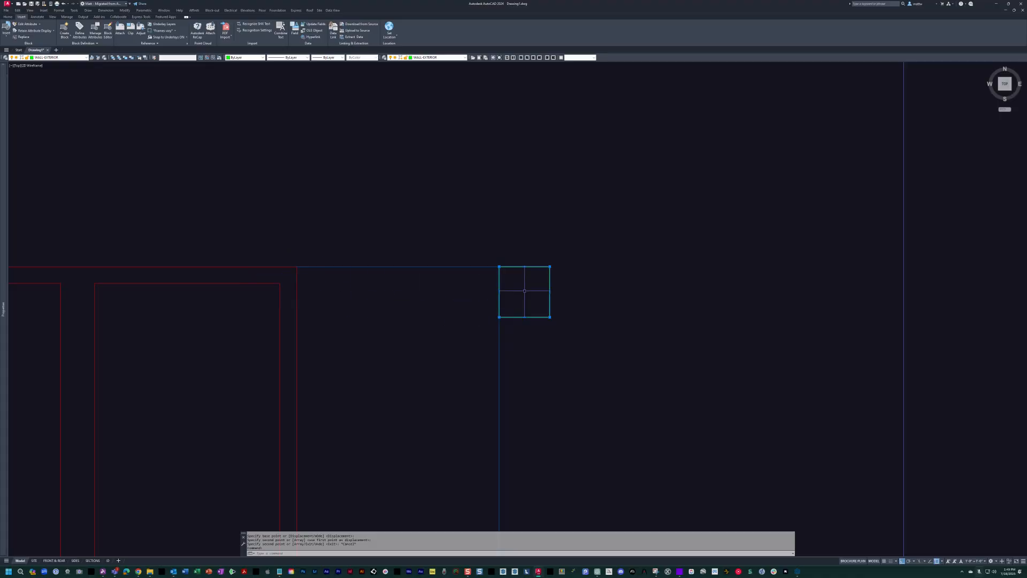
key("Escape")
middle_click_drag(522, 340, 527, 360)
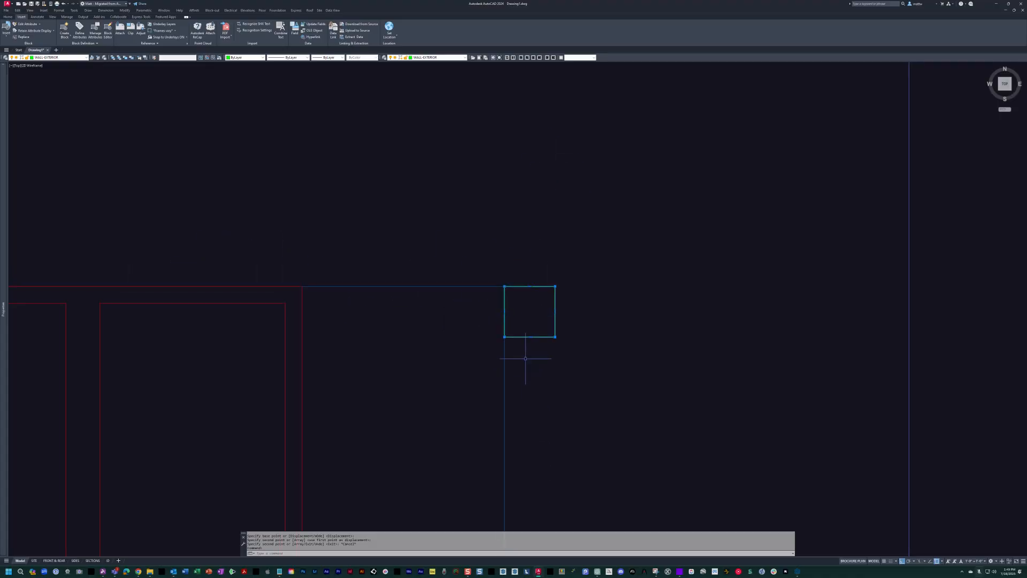
key("Escape")
scroll(526, 268, "up", 2)
scroll(553, 314, "down", 2)
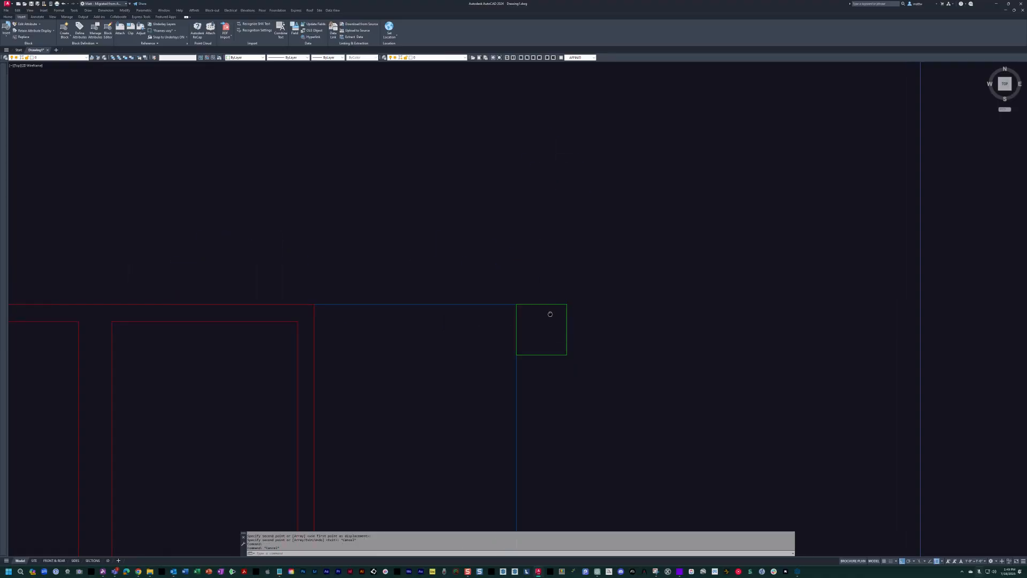
scroll(539, 336, "up", 2)
left_click(509, 284)
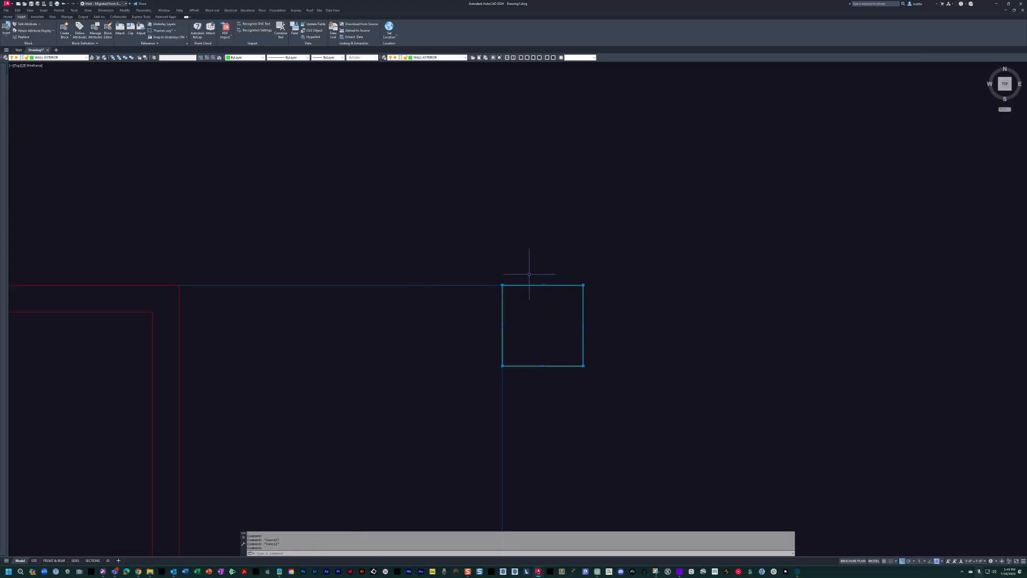
middle_click_drag(532, 270, 593, 268)
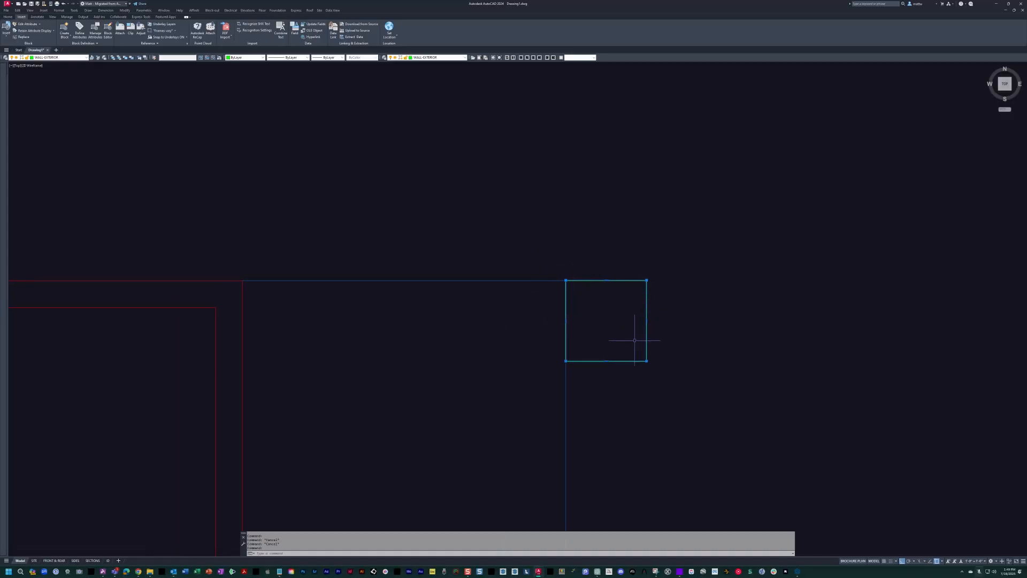
middle_click_drag(600, 333, 612, 342)
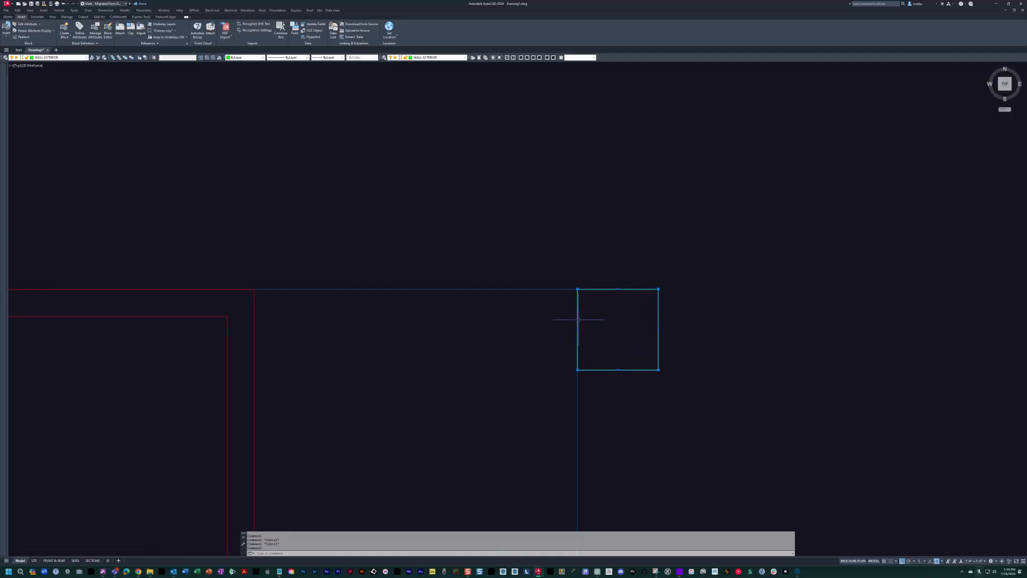
mouse_move(521, 320)
middle_mouse_down()
mouse_move(525, 299)
mouse_move(499, 307)
mouse_move(456, 294)
mouse_move(455, 276)
middle_mouse_up()
key("Escape")
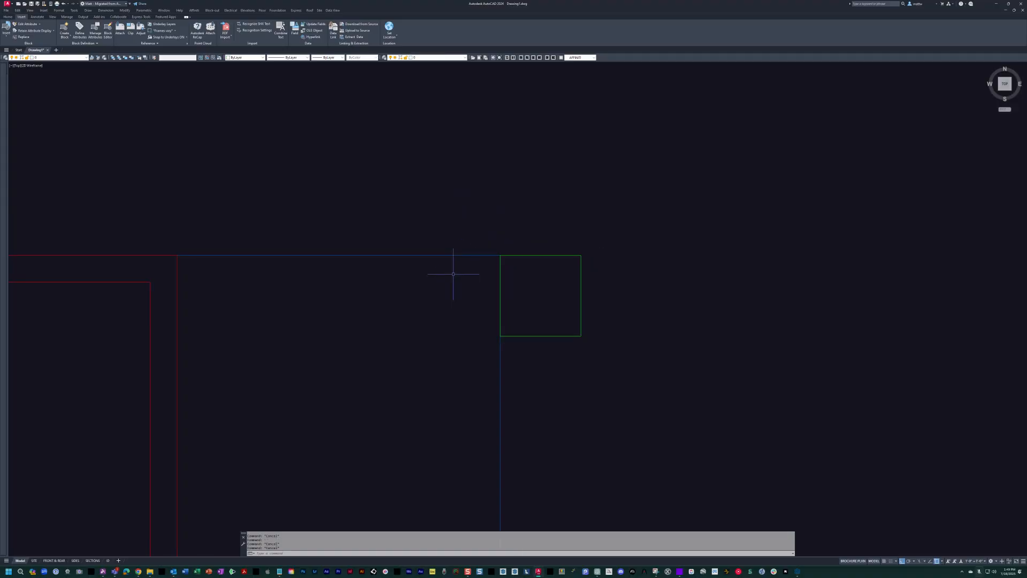
Offset the column square at the northeast corner of the stairs 2 inches inward.
type("o")
key("Return")
type("2")
key("Return")
left_click(534, 257)
left_click(526, 268)
key("Escape")
key("Escape")
Match the storage closet's red inner wall line properties onto the column's inner square.
type("ma")
key("Return")
left_click(149, 302)
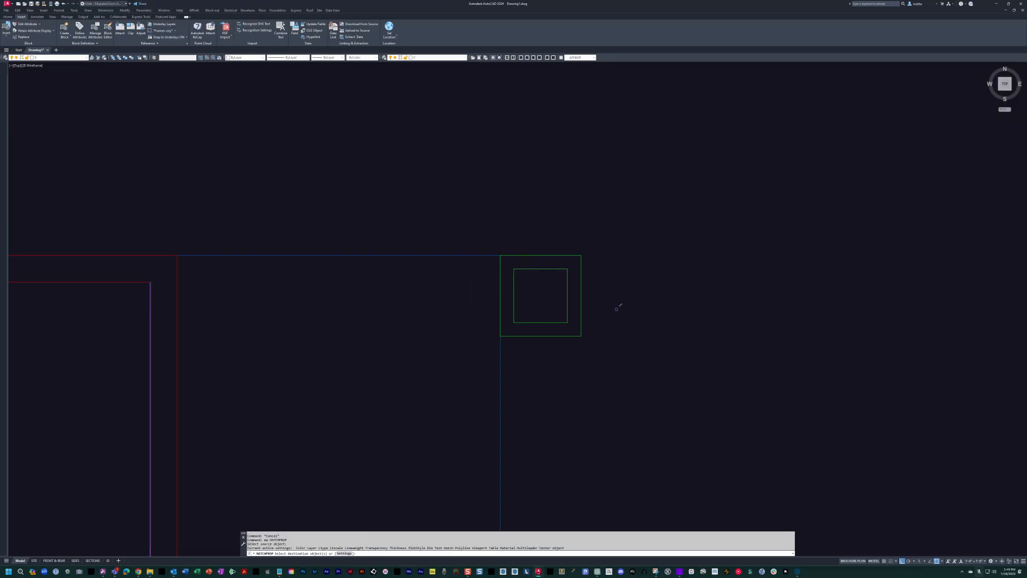
left_click(548, 266)
key("Escape")
key("Escape")
Match the column's green outer square properties onto its inner square.
scroll(548, 285, "up", 4)
scroll(535, 285, "down", 4)
middle_click_drag(537, 289, 583, 309)
scroll(584, 311, "up", 2)
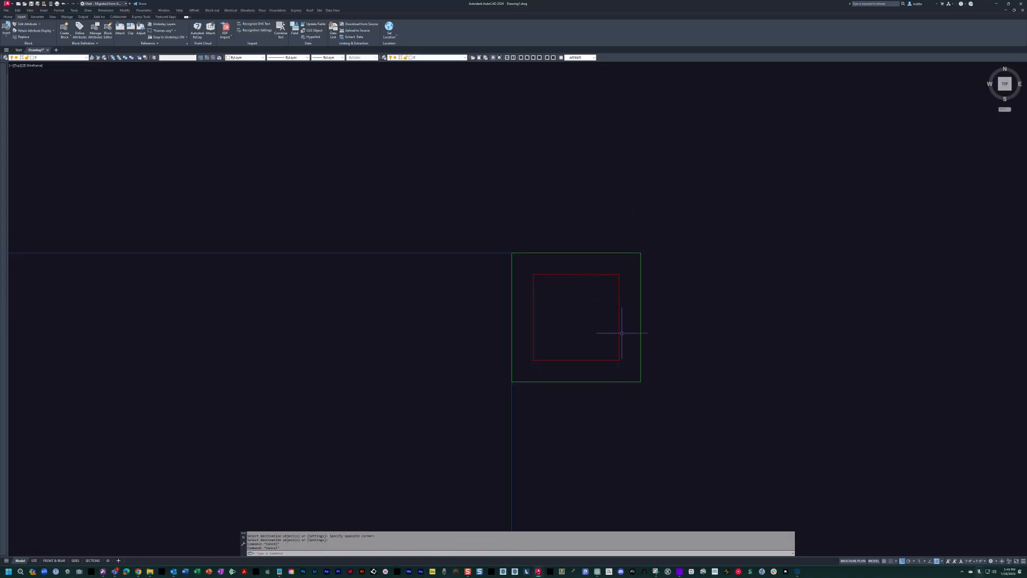
key("Escape")
type("ma")
key("Return")
left_click(567, 255)
left_click(565, 275)
key("Return")
Match the storage closet's red wall line properties onto the column's outer square, leaving the inner square as is.
scroll(565, 274, "down", 4)
middle_click_drag(578, 280, 662, 284)
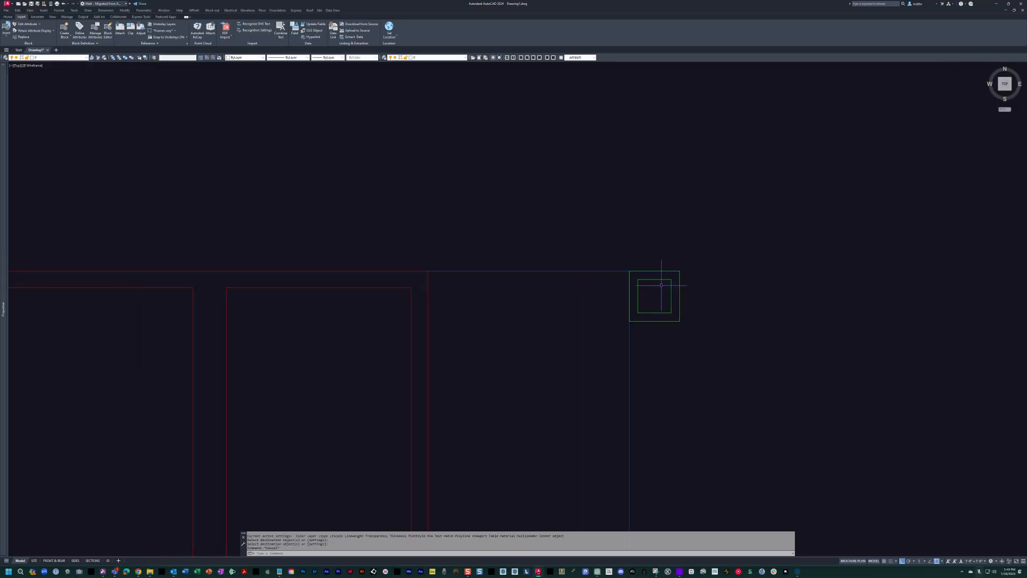
key("Return")
left_click(411, 294)
scroll(772, 279, "up", 2)
left_click(646, 277)
left_click(579, 247)
key("Escape")
scroll(577, 299, "up", 4)
left_click(546, 248)
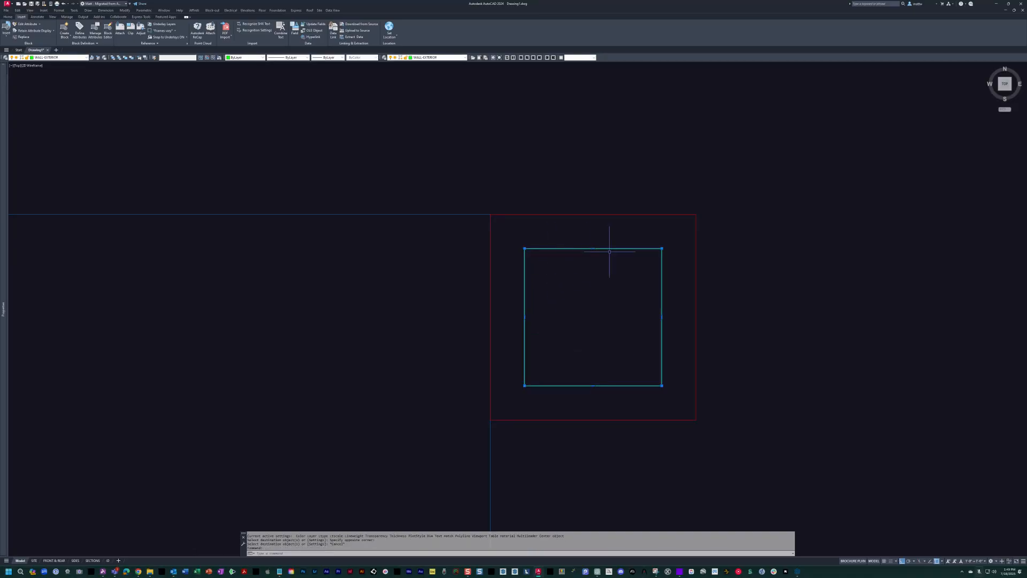
key("Escape")
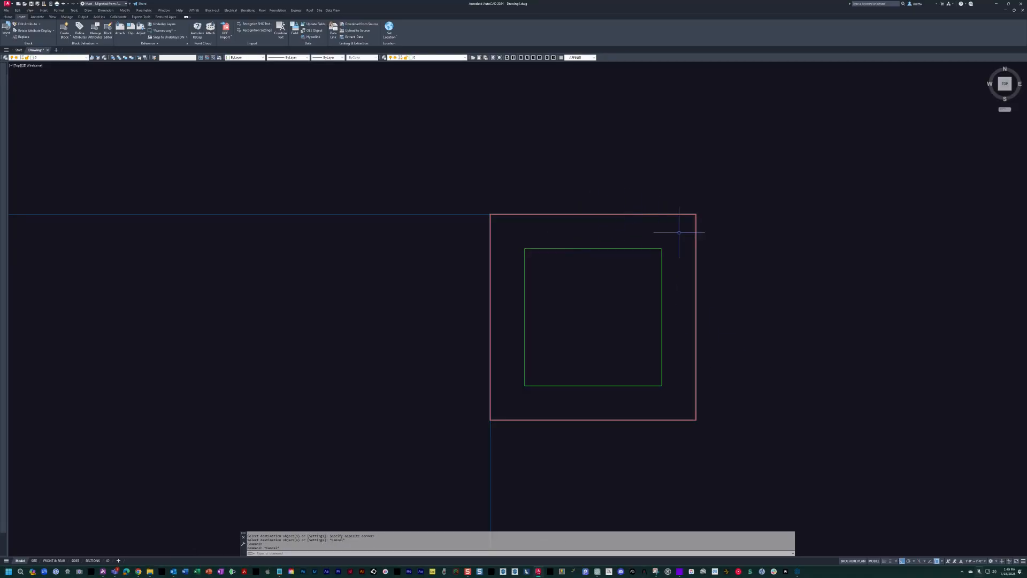
Dimension the column's outer and inner widths as a check, then erase the placed dimension.
scroll(588, 278, "down", 4)
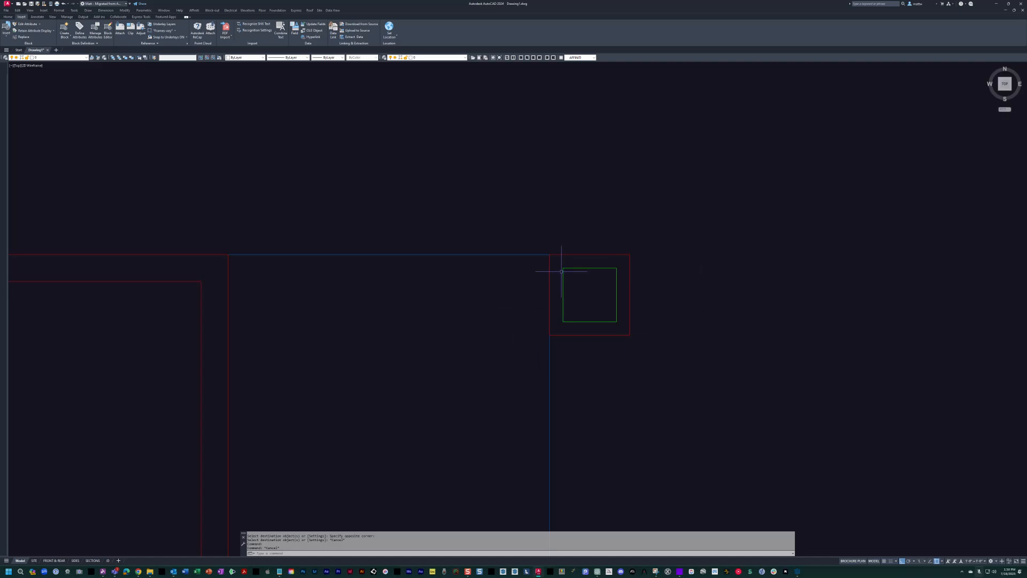
left_click(549, 254)
left_click(630, 254)
left_click(588, 191)
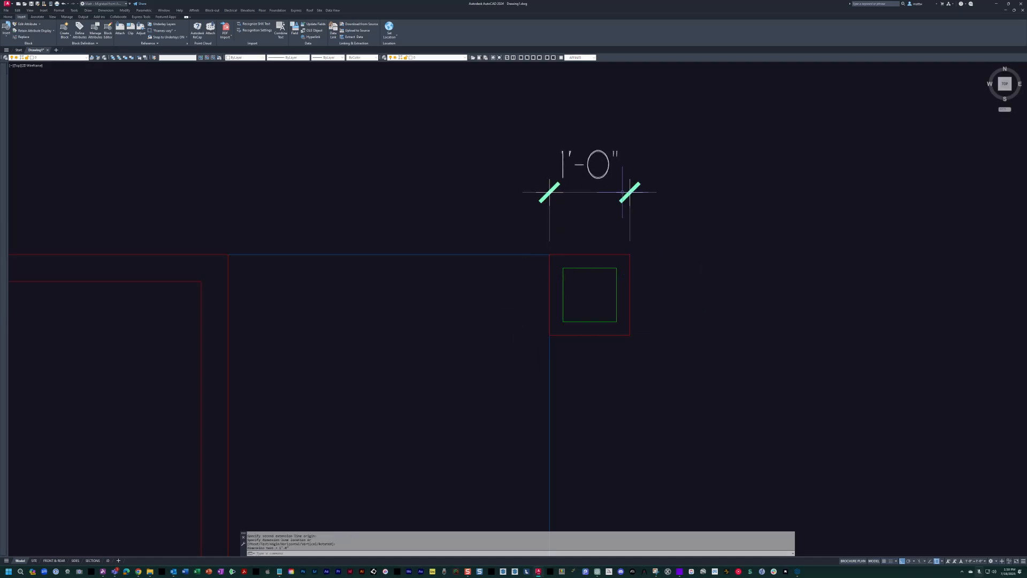
left_click(562, 268)
left_click(617, 268)
key("Escape")
type("e")
left_click(695, 225)
left_click(566, 153)
key("space")
Mirror the complete stair-corner column east across the plan's vertical centerline, keeping the original.
scroll(599, 181, "down", 4)
mouse_move(599, 183)
middle_mouse_down()
mouse_move(520, 296)
mouse_move(526, 329)
middle_mouse_up()
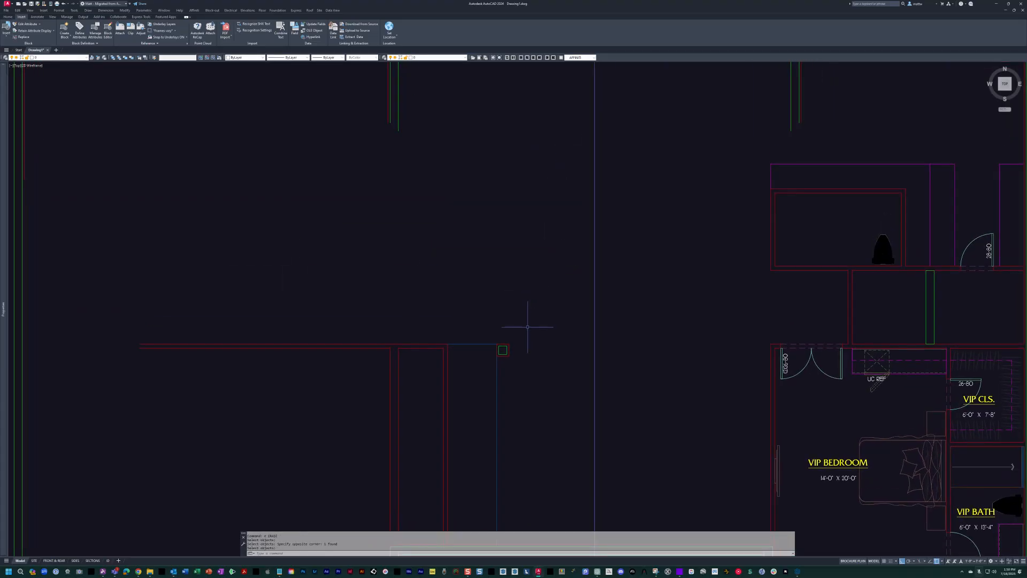
scroll(514, 321, "up", 4)
key("Escape")
type("mi")
left_click(378, 215)
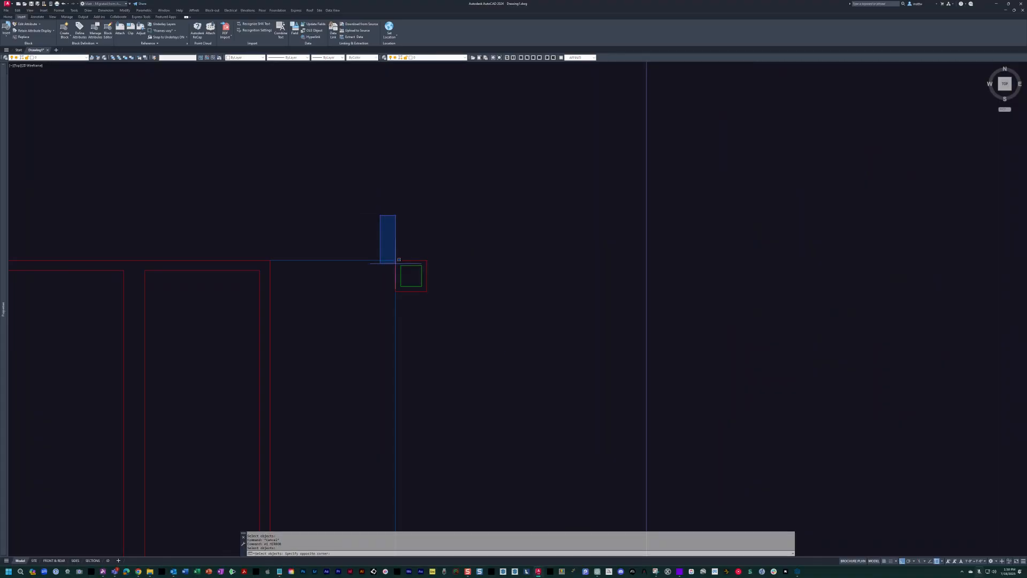
left_click(447, 313)
scroll(487, 336, "down", 4)
key("space")
left_click(549, 510)
left_click(623, 162)
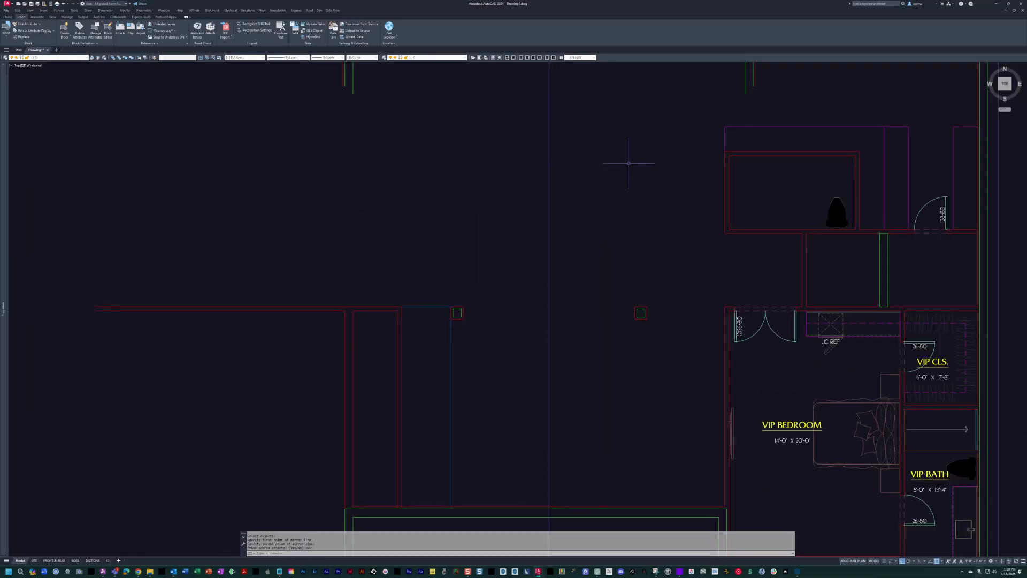
Mirror both columns' outer squares north across a horizontal line from the midpoint of the elevator's west wall, keeping the originals.
key("space")
middle_click_drag(623, 192, 619, 259)
key("Escape")
key("Escape")
type("e")
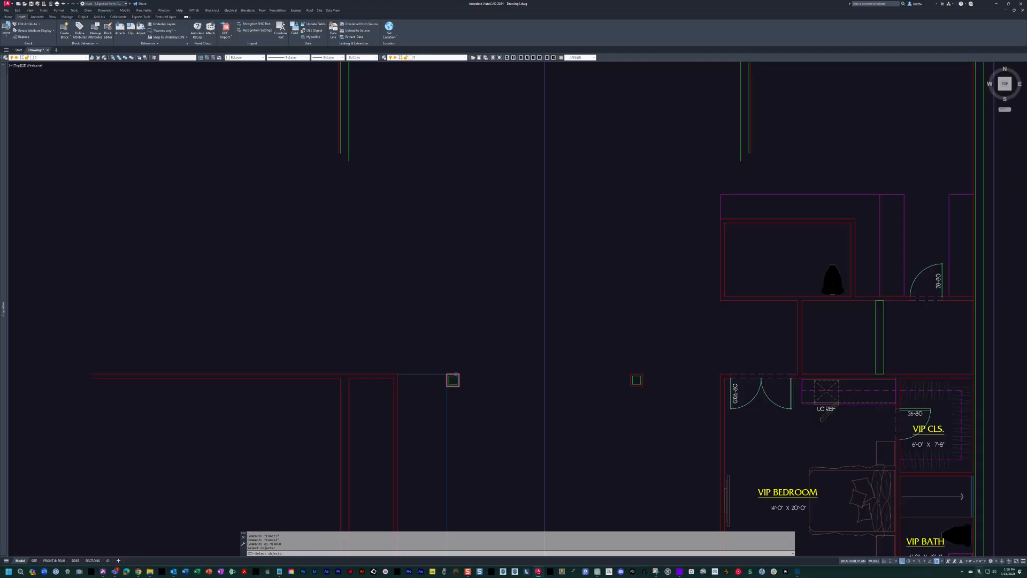
left_click(799, 336)
left_click(543, 321)
key("space")
key("Escape")
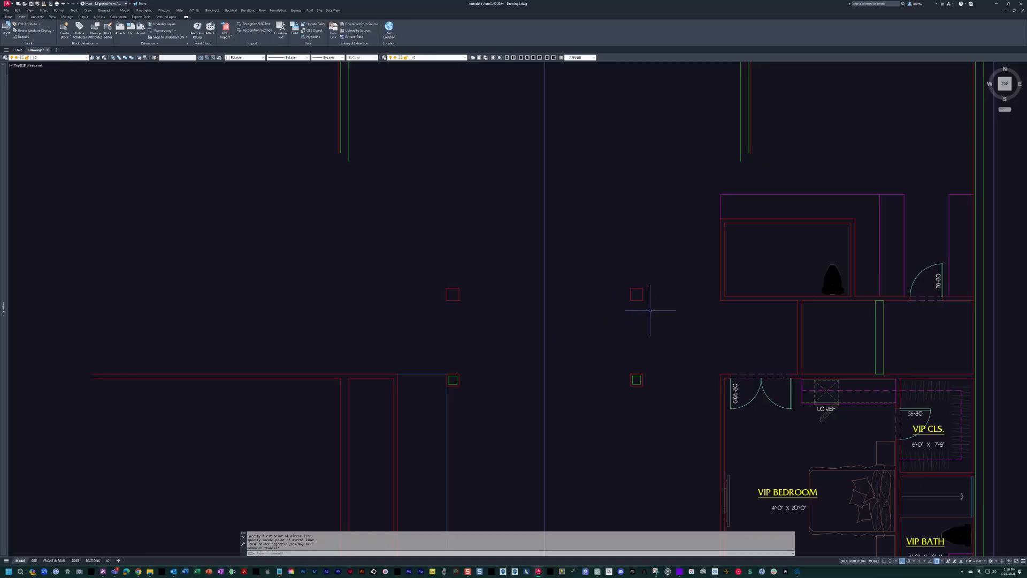
Turn the scanned floor plan sketch's layer back on over the drawing.
left_click(731, 301)
key("Escape")
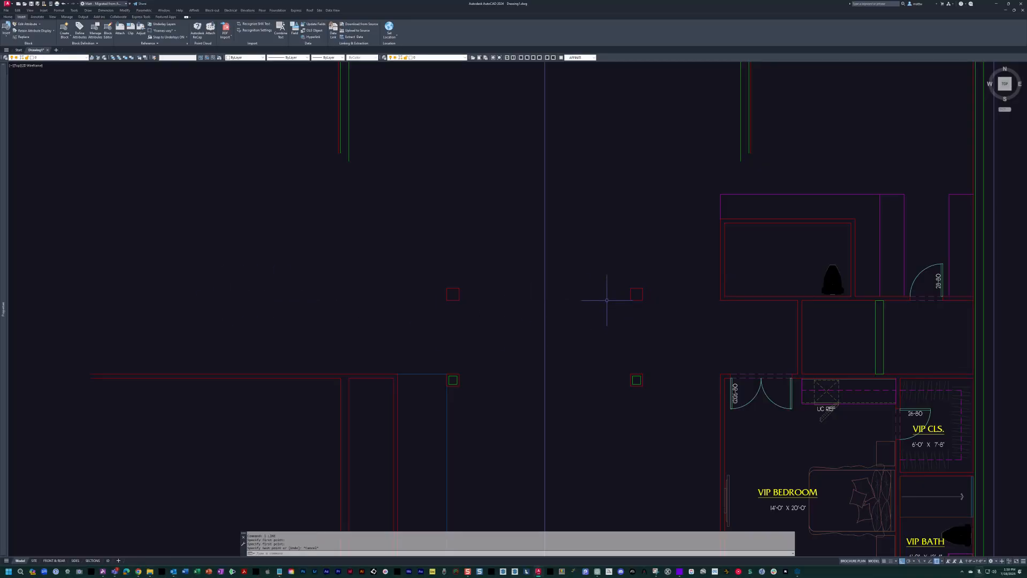
middle_click_drag(607, 300, 599, 315)
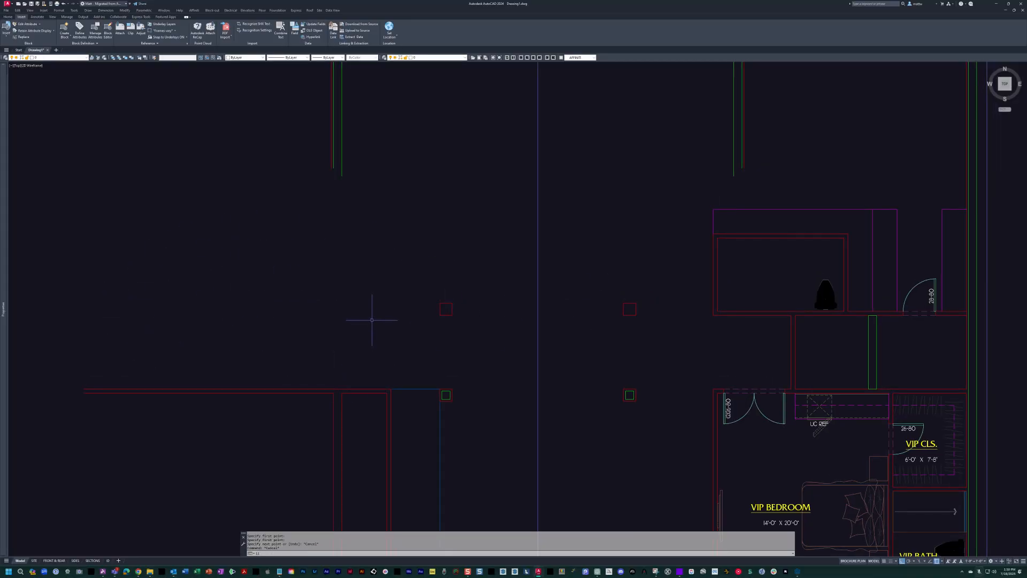
key("space")
middle_click_drag(557, 281, 563, 284)
key("Escape")
key("Escape")
key("space")
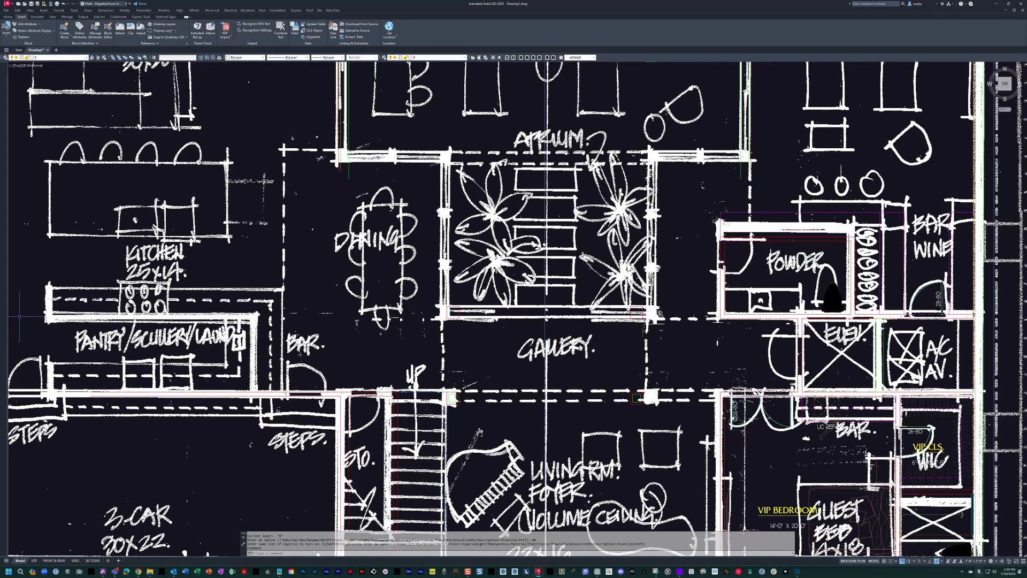
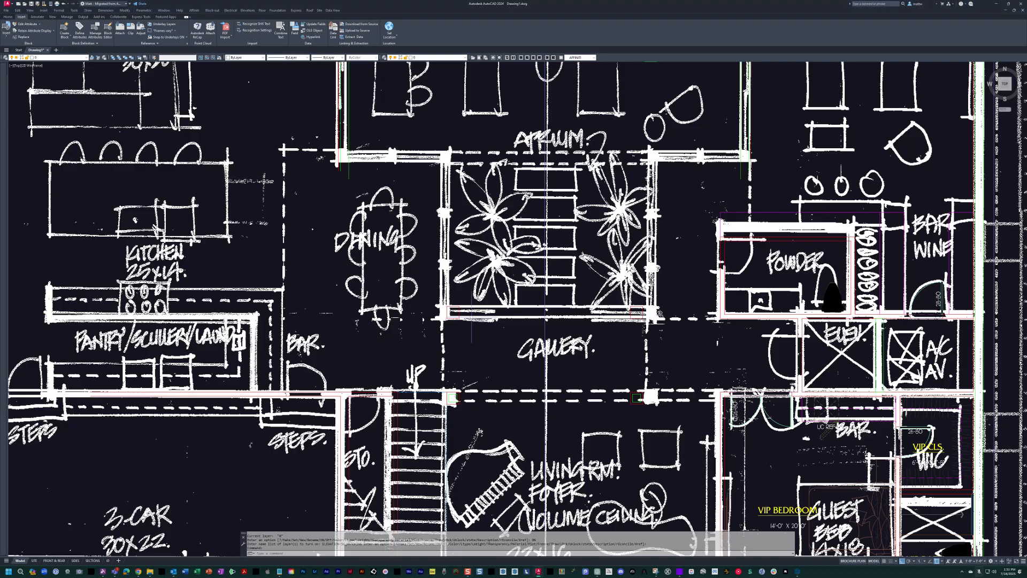
Make the WALL EXTERIOR layer current by picking the green wall line of the east wing.
scroll(537, 395, "up", 3)
left_click_drag(274, 345, 503, 357)
scroll(487, 354, "up", 4)
mouse_move(484, 350)
middle_mouse_down()
mouse_move(594, 362)
mouse_move(625, 401)
mouse_move(622, 415)
middle_mouse_up()
scroll(558, 357, "down", 2)
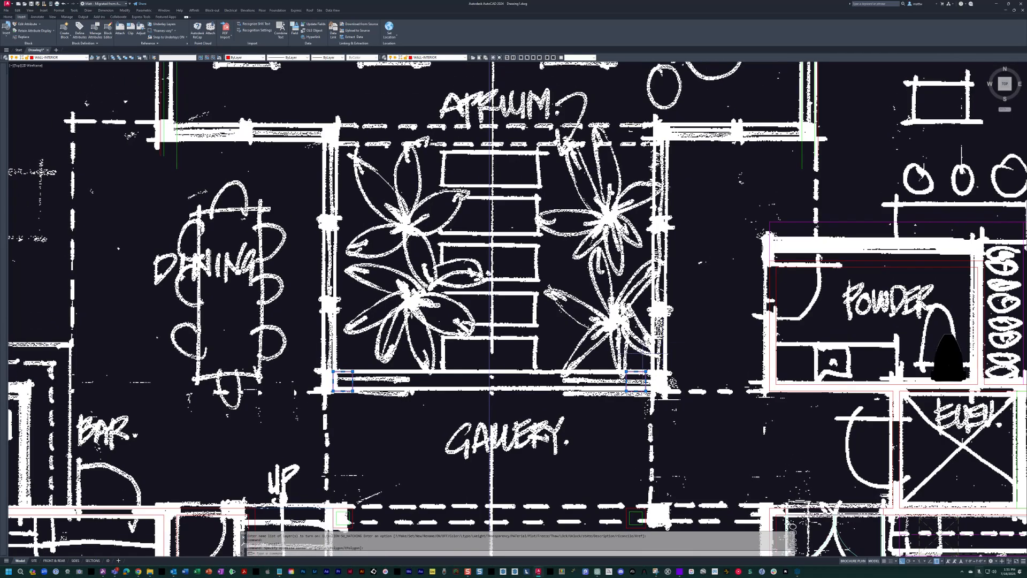
middle_click_drag(645, 352, 643, 360)
key("Escape")
key("Escape")
type("l")
key("Return")
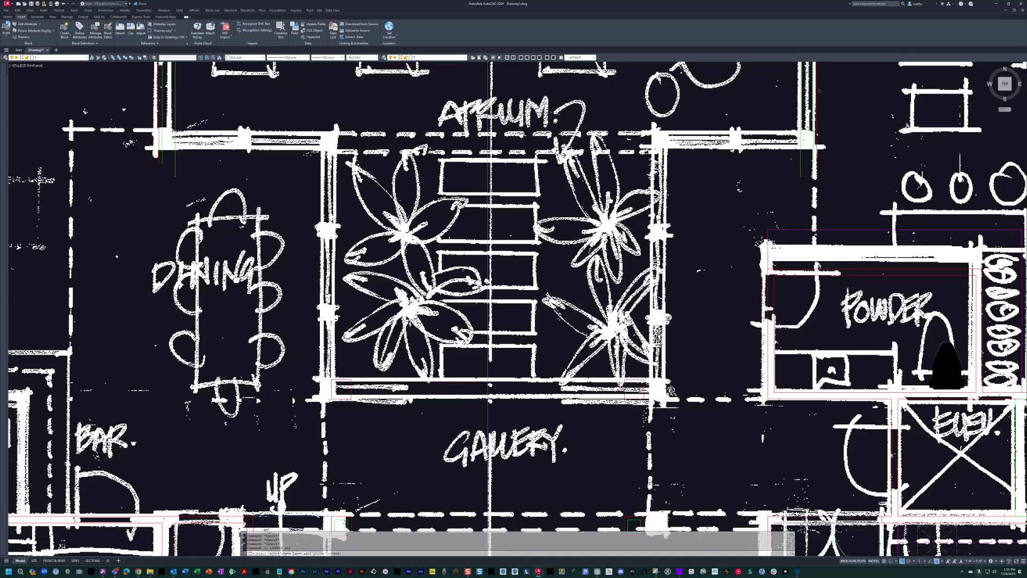
left_click(802, 153)
key("Escape")
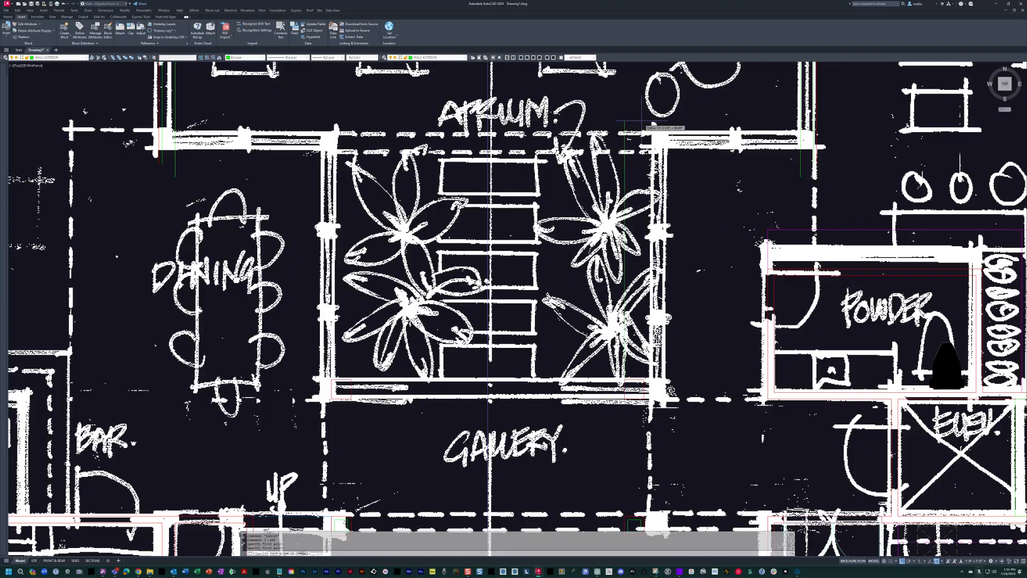
Draw the atrium's south, east and west wall lines from the inner corners of the mirrored column squares.
key("space")
key("space")
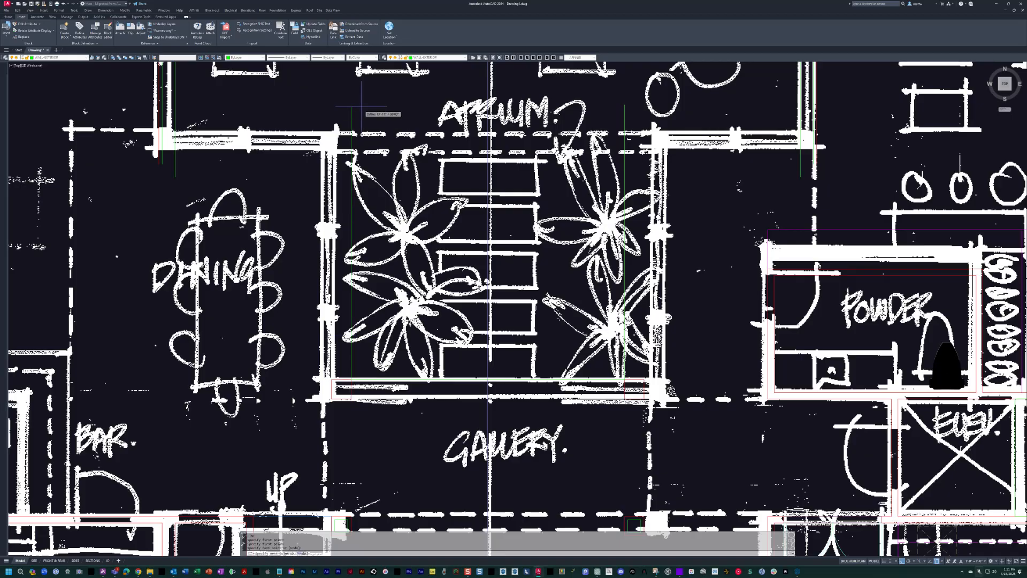
key("Escape")
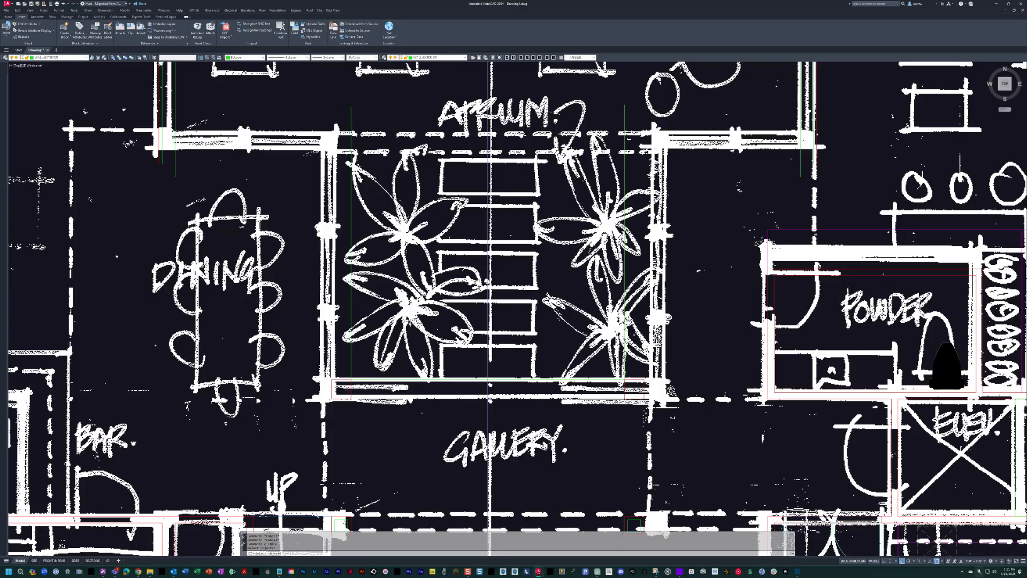
Erase the two mirrored column squares at the atrium's south corners.
left_click(340, 379)
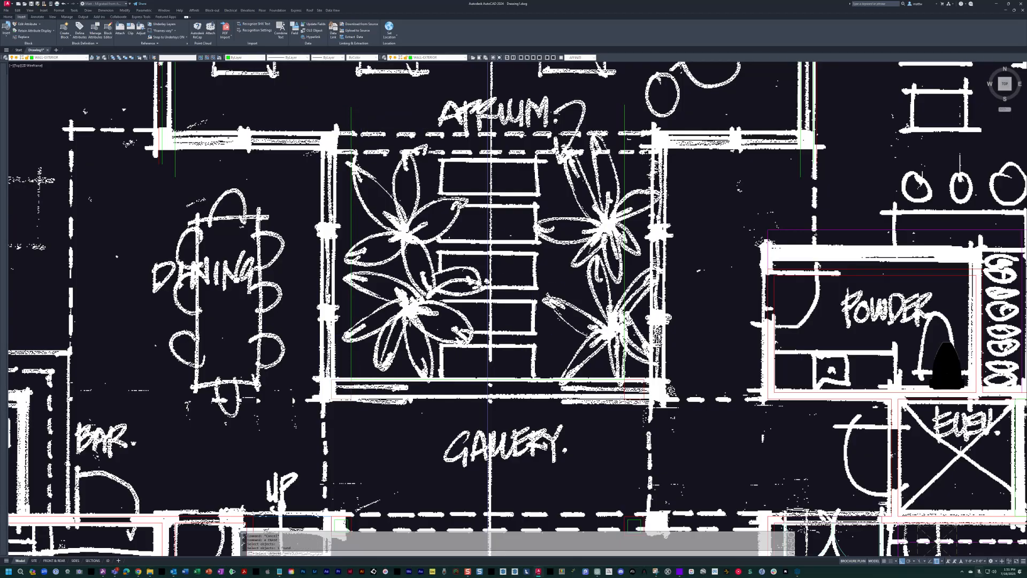
left_click(624, 398)
key("space")
key("Escape")
Turn off the scanned floor plan sketch's layer.
type("li")
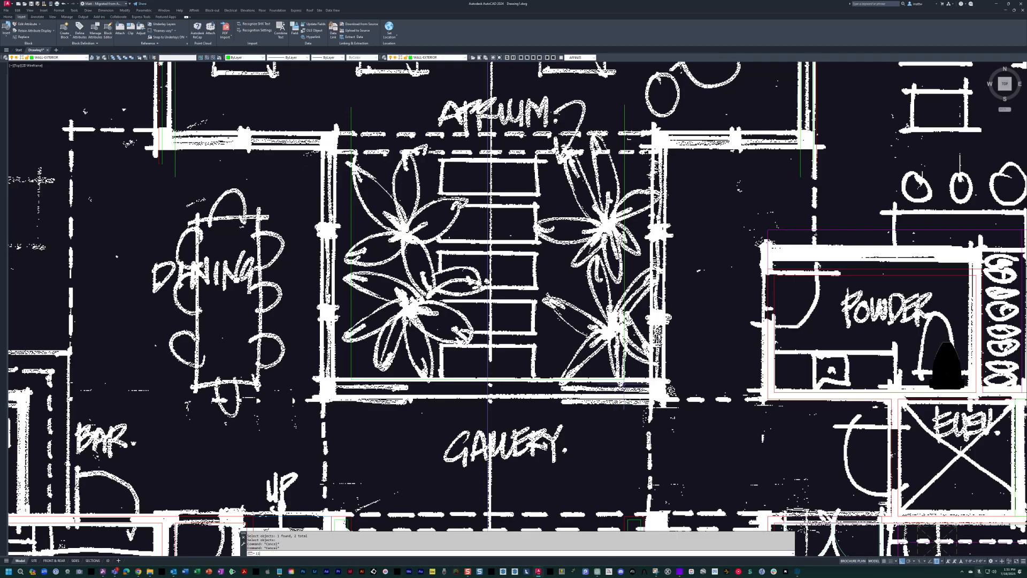
key("space")
key("Escape")
key("Escape")
Offset the atrium's east, south and west wall lines outward to give the walls their thickness.
type("o")
key("space")
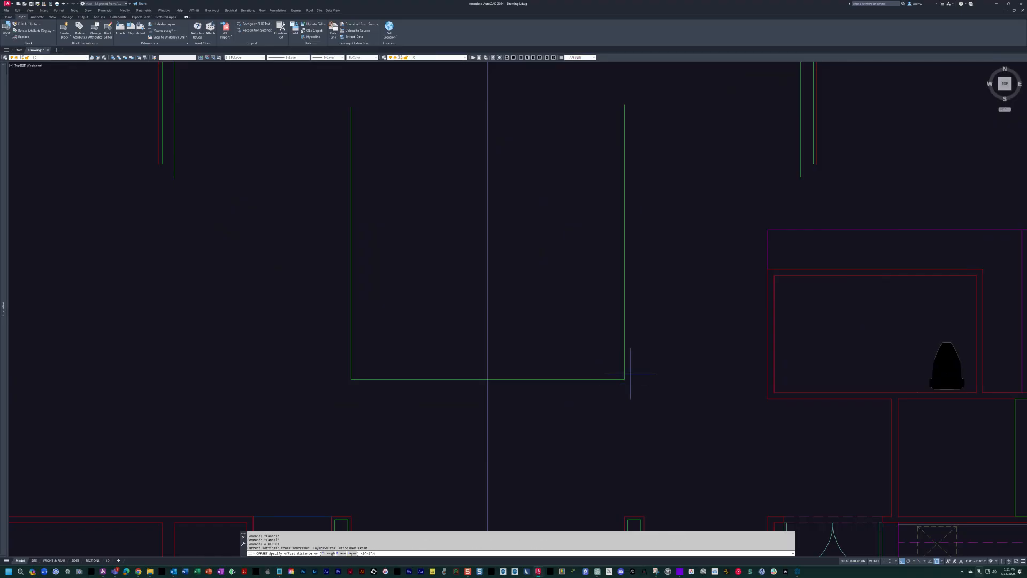
left_click(625, 352)
left_click(649, 355)
left_click(592, 379)
left_click(588, 397)
left_click(351, 329)
left_click(310, 338)
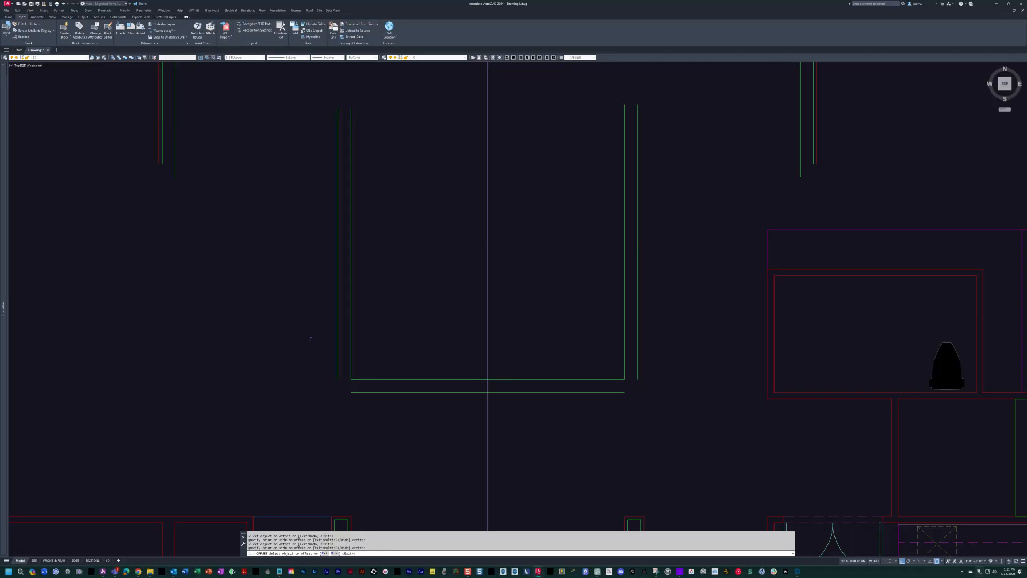
key("Escape")
Fillet the offset outer wall lines into closed corners at the atrium's southwest and southeast.
type("f")
key("space")
left_click(338, 374)
left_click(354, 393)
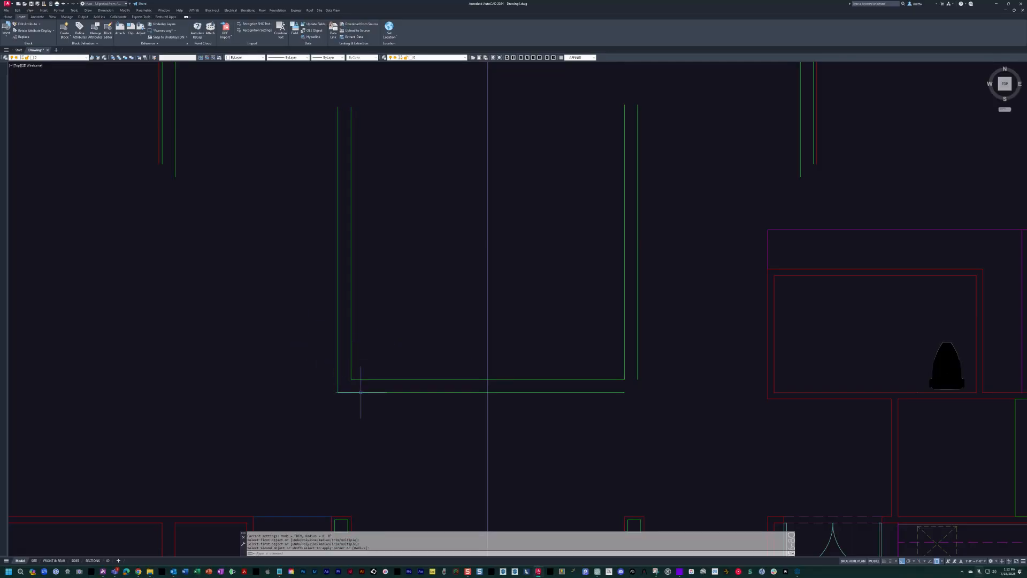
left_click(618, 392)
left_click(637, 371)
key("Escape")
key("Escape")
Offset the atrium's outer south, east and west wall lines outward again as a thin finish layer.
type("o")
key("space")
key("Return")
left_click(628, 392)
left_click(626, 412)
left_click(637, 375)
left_click(650, 385)
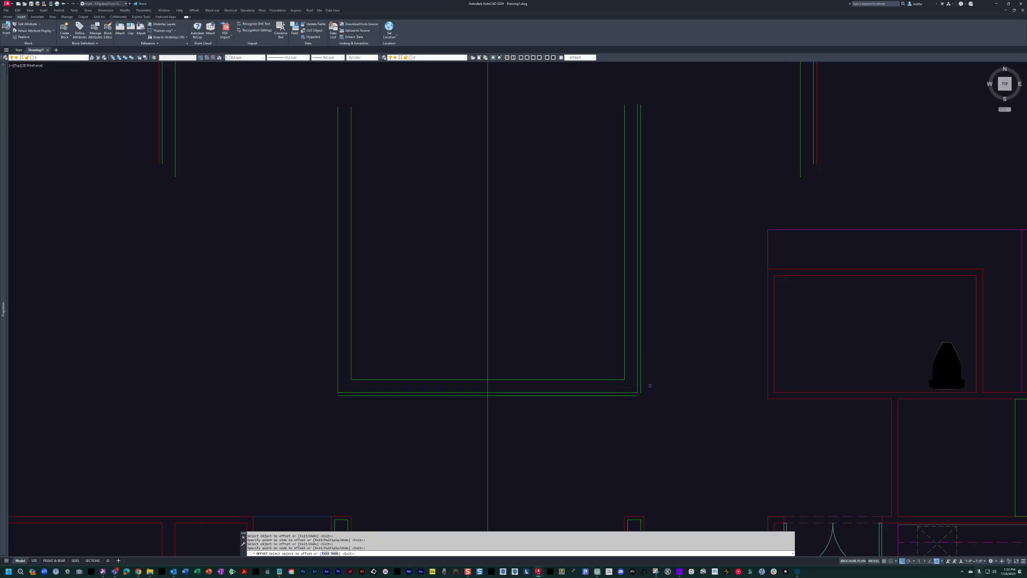
left_click(338, 378)
left_click(305, 378)
key("Escape")
Stretch the atrium's south wall lines slightly southward, toward the gallery.
mouse_move(703, 400)
middle_mouse_down()
mouse_move(732, 387)
mouse_move(708, 386)
mouse_move(761, 368)
middle_mouse_up()
scroll(698, 387, "up", 2)
scroll(760, 368, "down", 2)
scroll(752, 373, "down", 2)
scroll(733, 383, "up", 2)
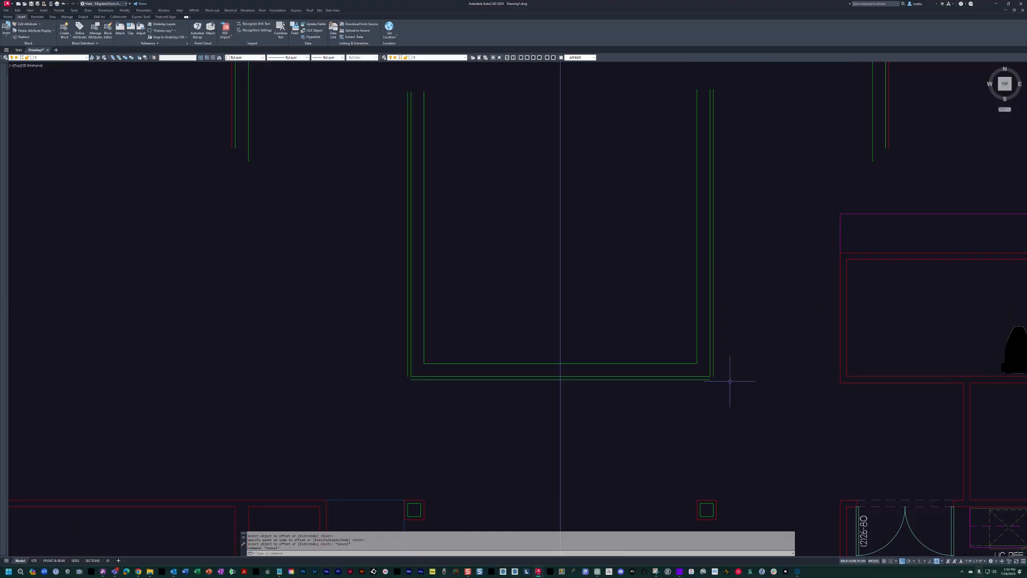
key("Escape")
type("s")
key("Return")
left_click(717, 394)
left_click(383, 334)
key("Return")
left_click(381, 312)
type("1")
key("Return")
Stretch the atrium's east wall lines outward to align with the outer face of the east gallery column.
type("s")
key("Return")
left_click(731, 408)
left_click(678, 76)
key("Return")
left_click(596, 166)
type("1")
key("Return")
Stretch the atrium's west wall lines 2 inches outward to align with the outer face of the west gallery column.
type("s")
key("Return")
left_click(460, 409)
left_click(345, 86)
key("Return")
left_click(362, 128)
type("2")
Fillet the outermost finish lines together at the atrium's southwest and southeast corners.
key("Return")
key("Escape")
key("Escape")
type("f")
key("Return")
left_click(397, 376)
left_click(405, 374)
left_click(413, 382)
key("Return")
left_click(713, 380)
key("Escape")
type("l")
key("Return")
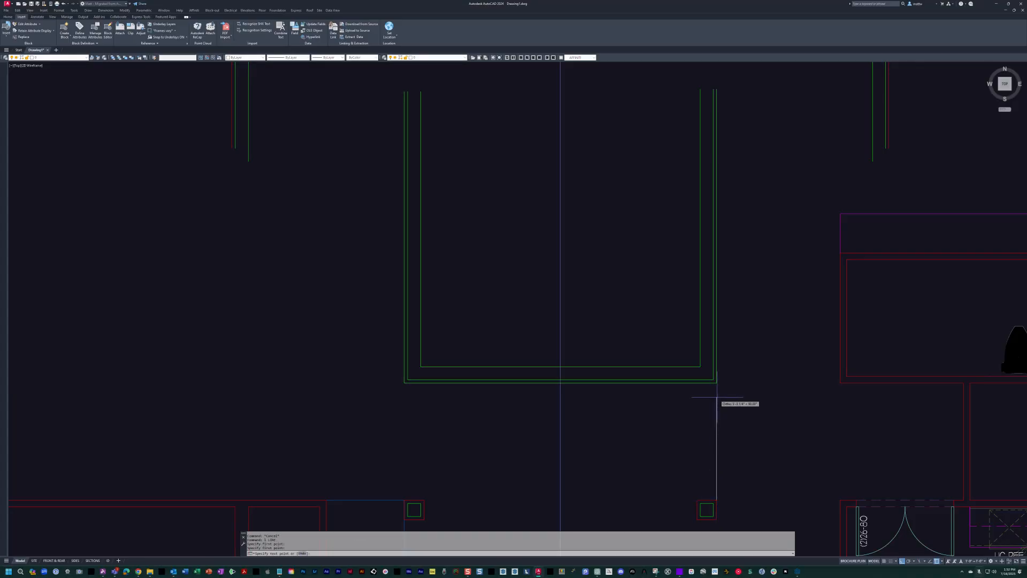
Match the atrium's outermost east, south and west finish lines to the red interior wall line's properties.
type("ma")
key("Return")
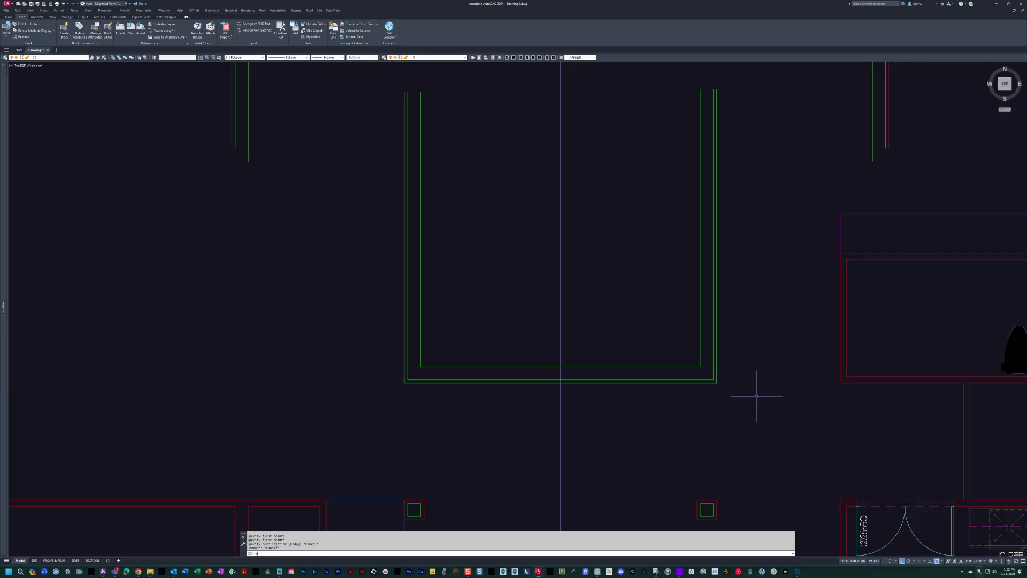
left_click(849, 383)
scroll(676, 424, "up", 3)
left_click(798, 335)
left_click(761, 305)
scroll(416, 332, "down", 3)
scroll(415, 333, "up", 2)
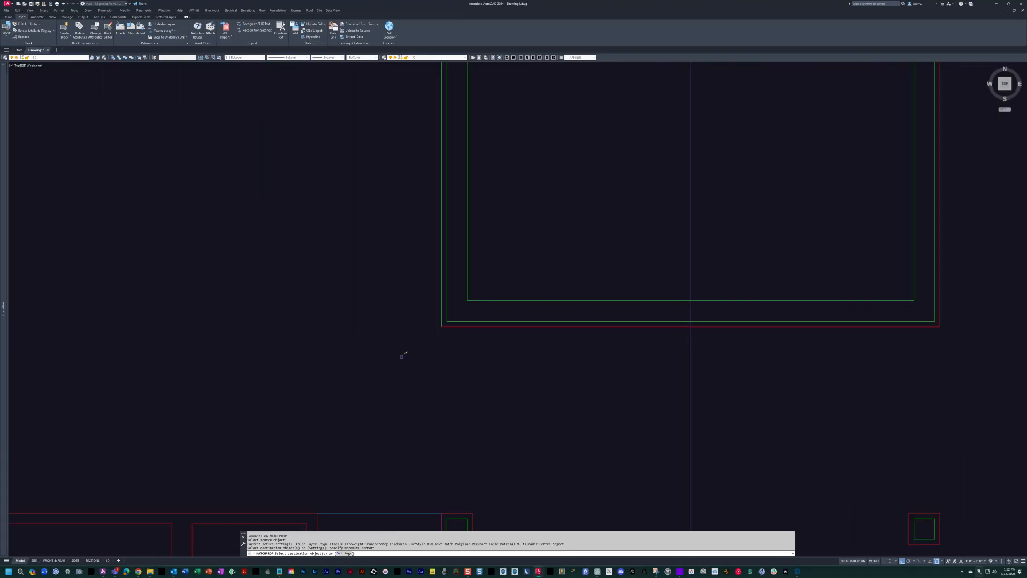
left_click(442, 316)
key("Escape")
key("Escape")
Replace the east gallery column's red outer outline with the loose green square from north of the atrium.
scroll(576, 198, "down", 4)
scroll(575, 214, "up", 4)
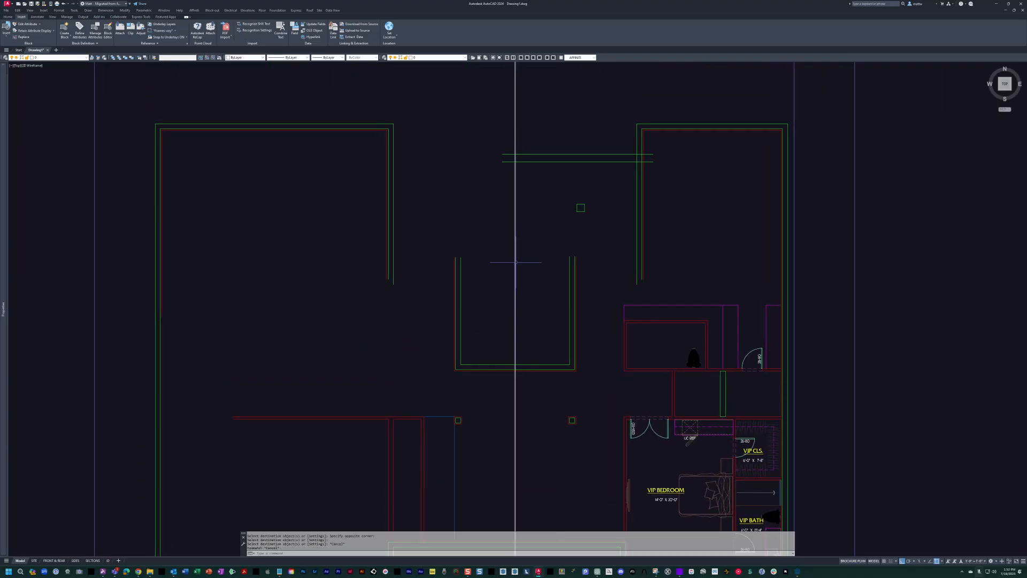
middle_click_drag(537, 205, 597, 268)
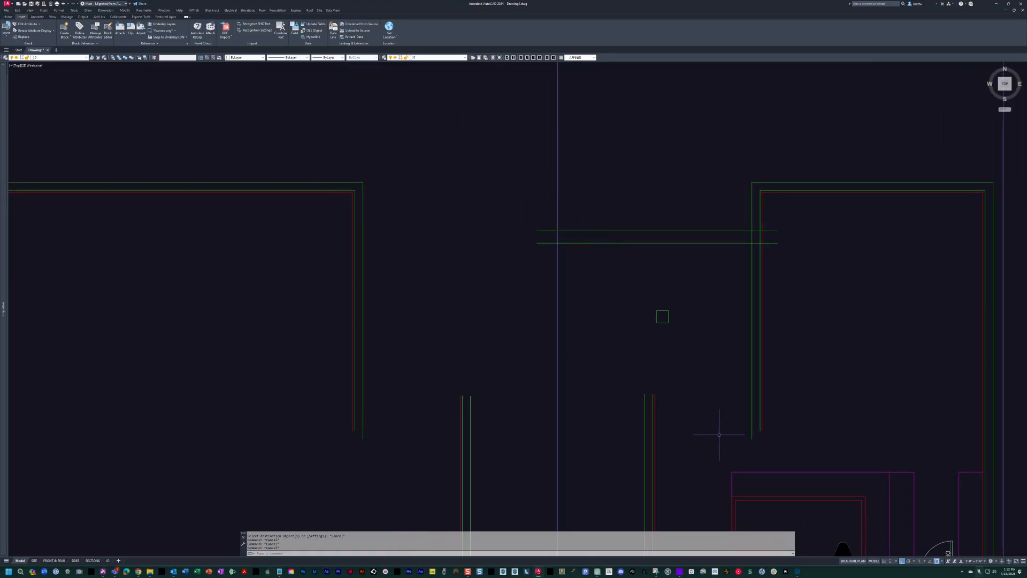
scroll(640, 282, "down", 2)
type("m")
key("Return")
left_click(623, 237)
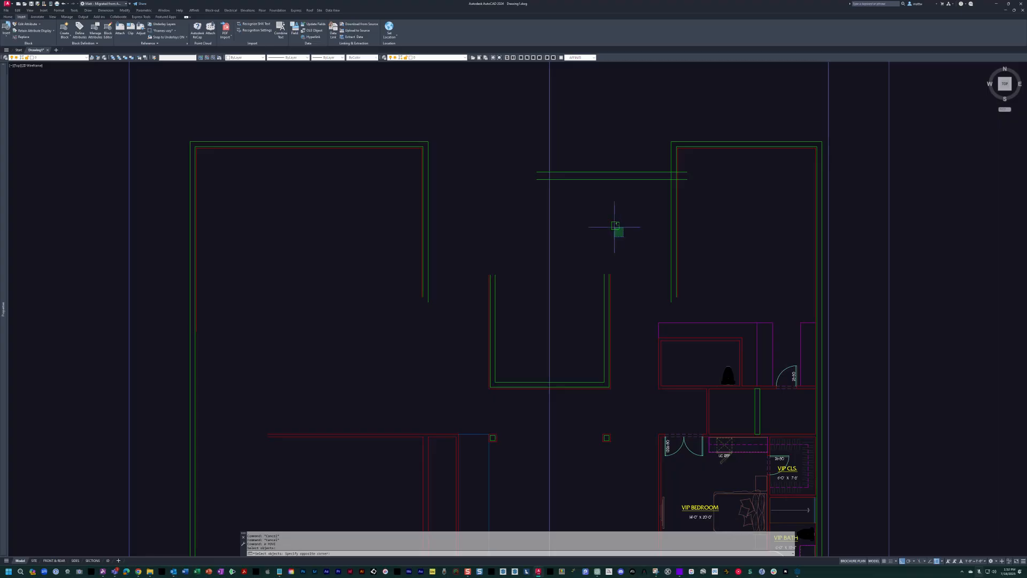
scroll(603, 408, "up", 4)
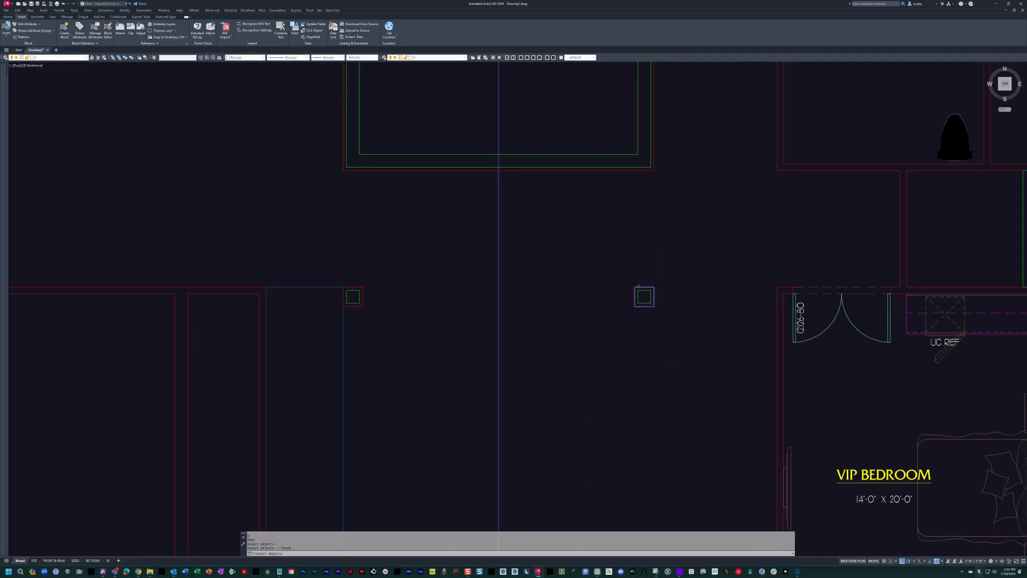
scroll(638, 286, "up", 5)
type("re")
key("Return")
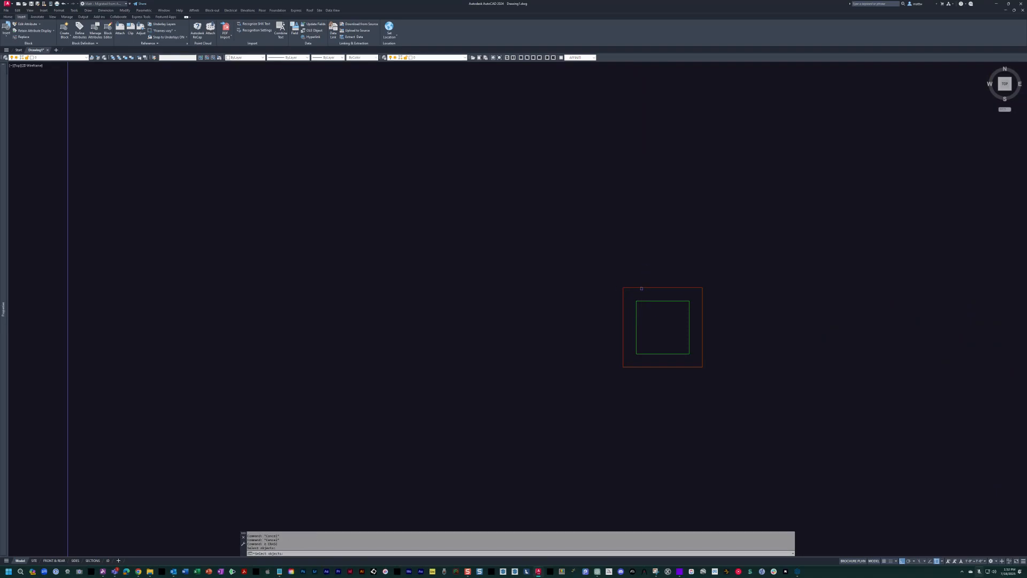
scroll(641, 287, "down", 4)
key("Escape")
key("Escape")
Copy the east gallery column's green outer square straight north to the pair of horizontal lines, snapping perpendicular.
type("c")
key("Return")
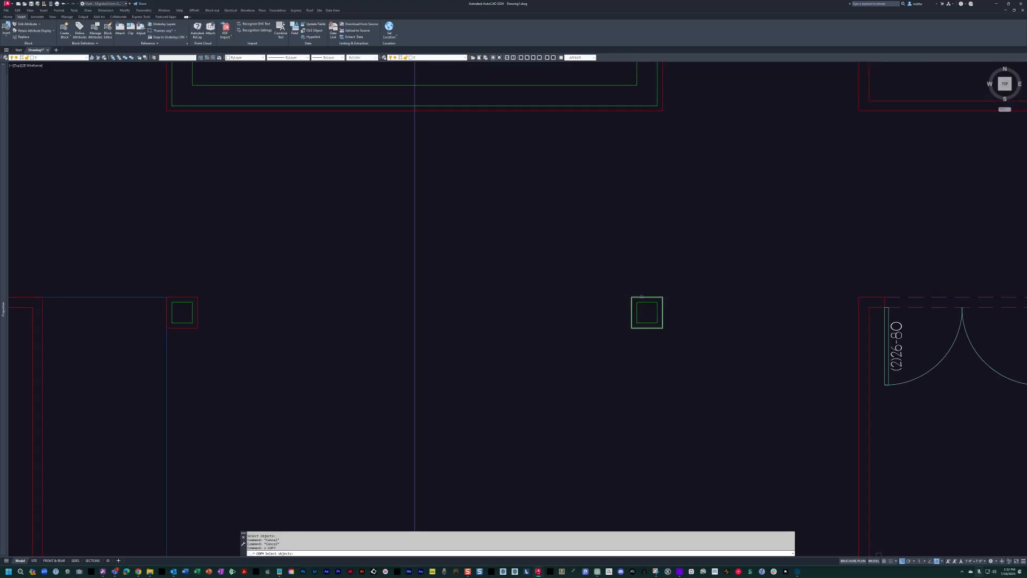
left_click(634, 296)
scroll(635, 296, "down", 6)
middle_click_drag(634, 296, 640, 373)
middle_click_drag(651, 235, 663, 353)
type("per")
key("Return")
left_click(657, 229)
key("Escape")
key("Escape")
Erase the two horizontal construction lines beside the copied square north of the atrium.
type("e")
key("Return")
left_click(676, 256)
left_click(671, 218)
key("Return")
scroll(690, 291, "down", 3)
key("Escape")
scroll(691, 398, "up", 6)
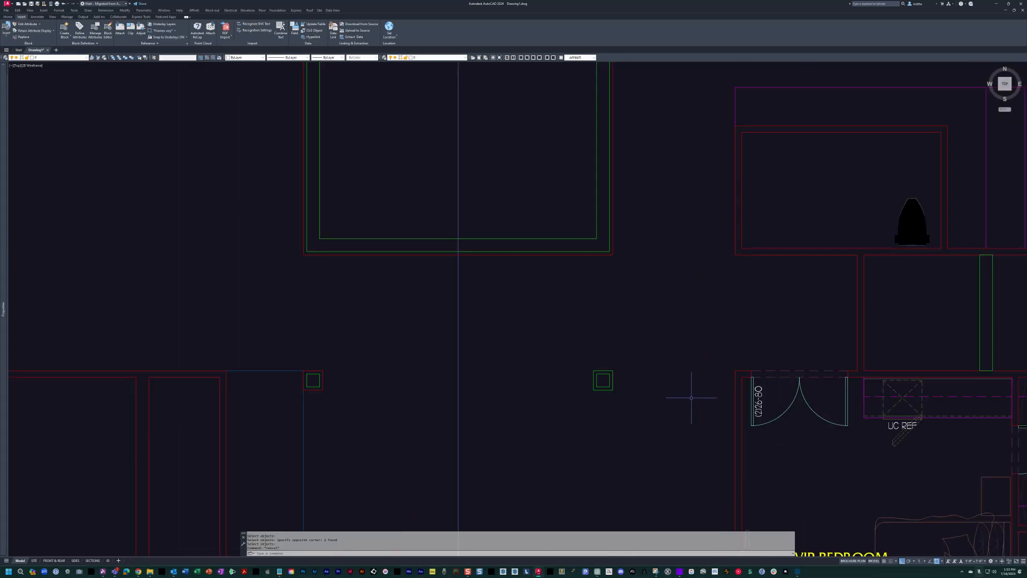
Match the east gallery column's outer outline to the red interior wall line's properties.
type("ma")
key("Return")
scroll(733, 407, "up", 4)
left_click(729, 381)
key("Escape")
scroll(416, 309, "down", 5)
scroll(546, 248, "up", 6)
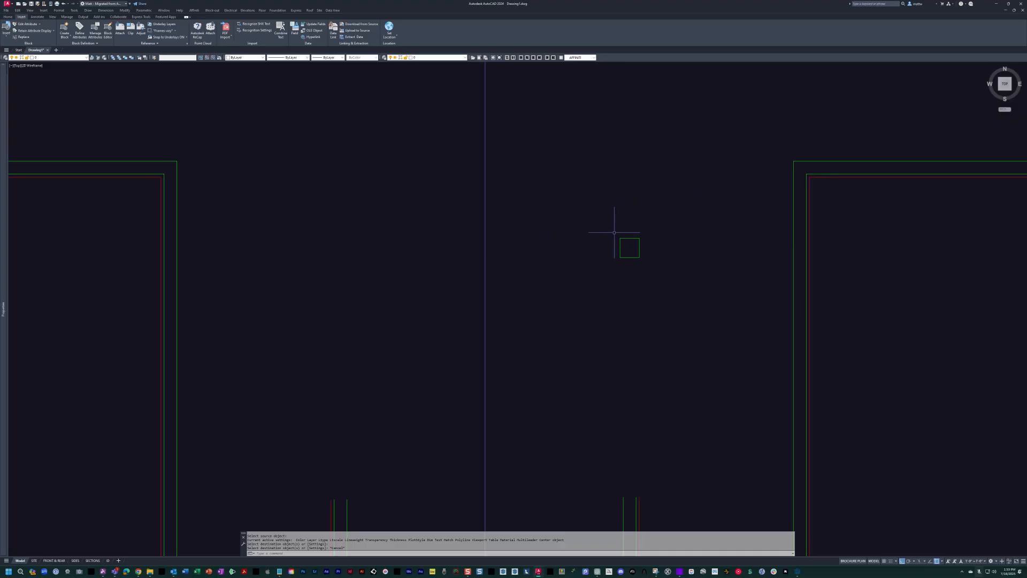
Mirror the green square column north of the atrium across the vertical centreline, keeping the original.
scroll(576, 212, "down", 3)
middle_click_drag(593, 222, 681, 178)
key("Escape")
key("Escape")
type("mi")
key("Return")
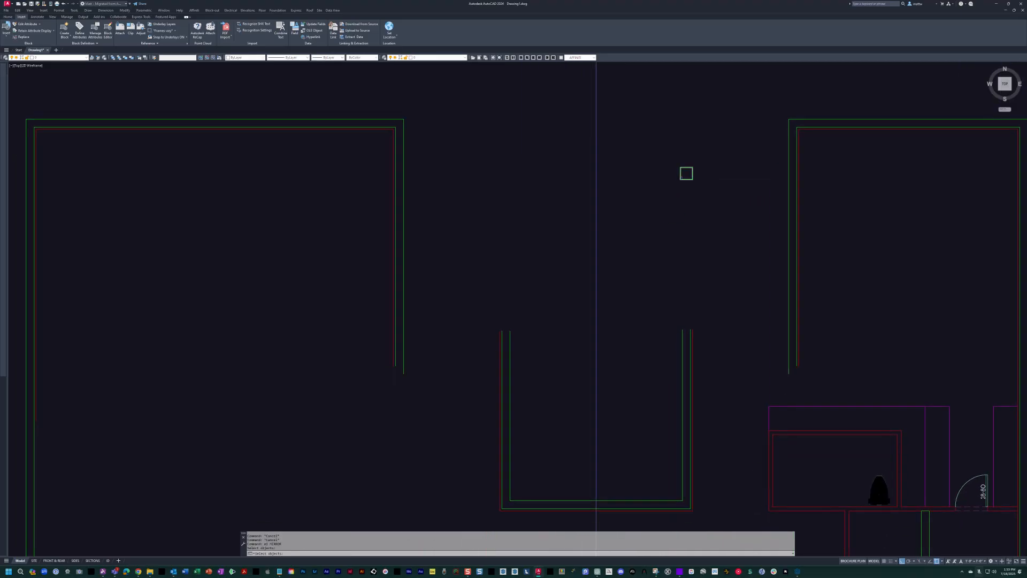
scroll(680, 177, "down", 2)
left_click(702, 157)
left_click(676, 188)
key("Return")
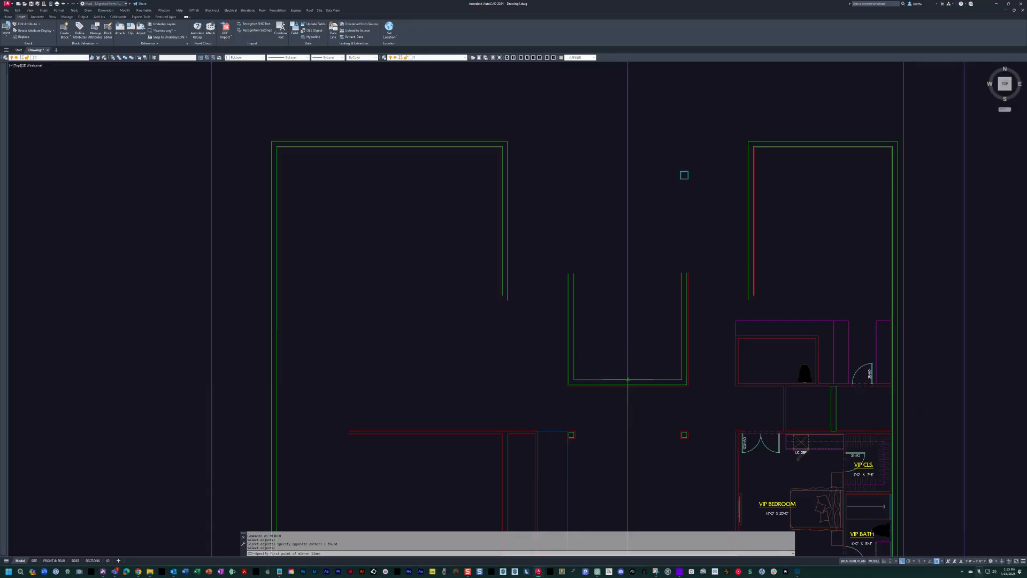
type("ho")
key("Return")
Display the scanned sketch to compare the mirrored columns with the covered lanai layout, and hide it again.
key("Escape")
key("Escape")
type("hn")
key("Return")
scroll(602, 217, "up", 2)
mouse_move(631, 204)
middle_mouse_down()
mouse_move(602, 217)
mouse_move(572, 263)
middle_mouse_up()
key("Escape")
key("Escape")
key("Escape")
key("Escape")
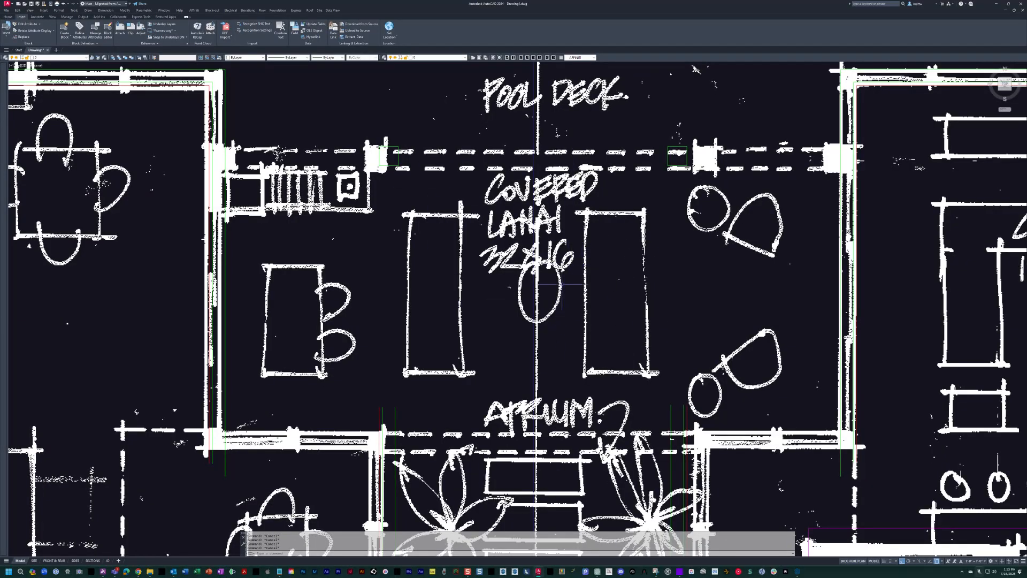
key("space")
middle_click_drag(560, 281, 559, 282)
key("Escape")
Draw a guide polyline from the east column's northwest corner 16' south and across to the east past the wall lines.
type("pl")
key("space")
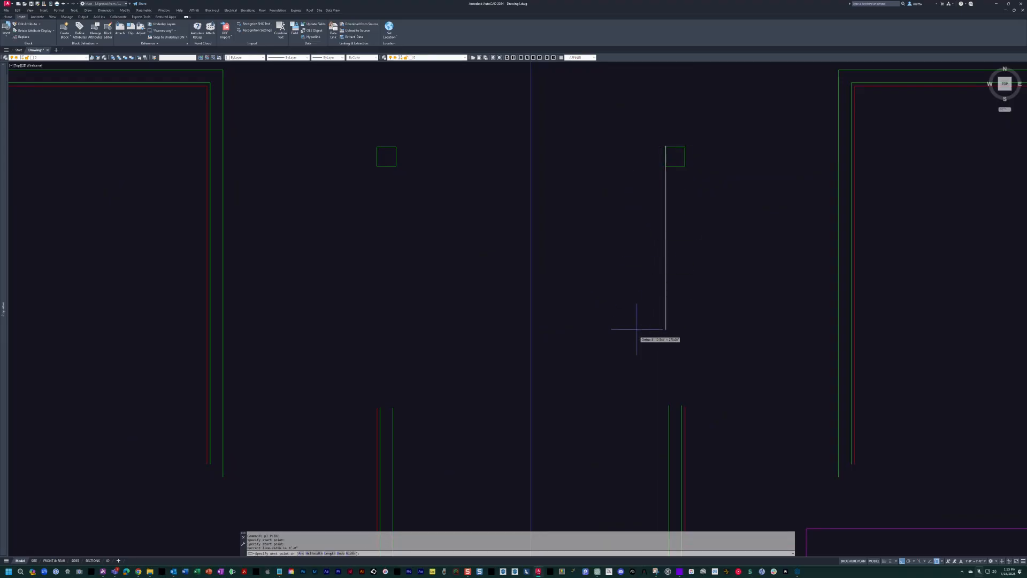
type("16'")
key("Return")
left_click(884, 375)
middle_click_drag(818, 366, 765, 343)
key("Escape")
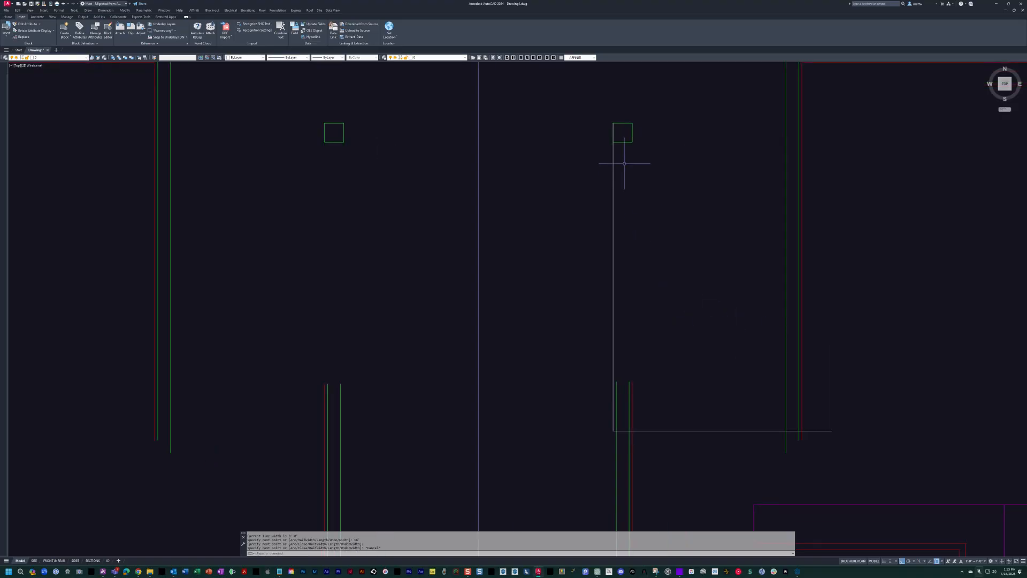
key("Escape")
type("c")
key("Return")
left_click(620, 123)
key("Return")
key("Escape")
key("Escape")
Copy both green square columns south to the corner of the 16' guide polyline, over the atrium walls.
type("c")
key("Return")
left_click(271, 98)
left_click(706, 171)
key("Return")
left_click(616, 134)
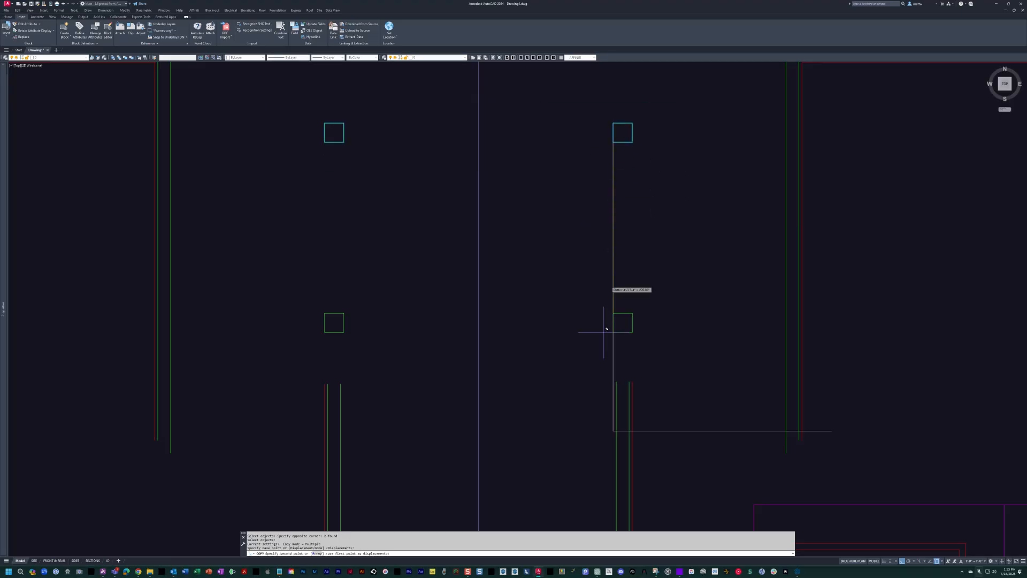
left_click(613, 430)
key("Return")
Erase the 16' guide polyline beside the east atrium wall.
type("e")
key("Return")
left_click(705, 450)
left_click(685, 418)
key("Return")
With the sketch shown as reference, draw a horizontal line from the copied east column's northwest corner past the east wall, and hide the sketch.
middle_click_drag(675, 404, 589, 317)
scroll(589, 317, "down", 4)
scroll(589, 317, "up", 4)
type("on")
key("Return")
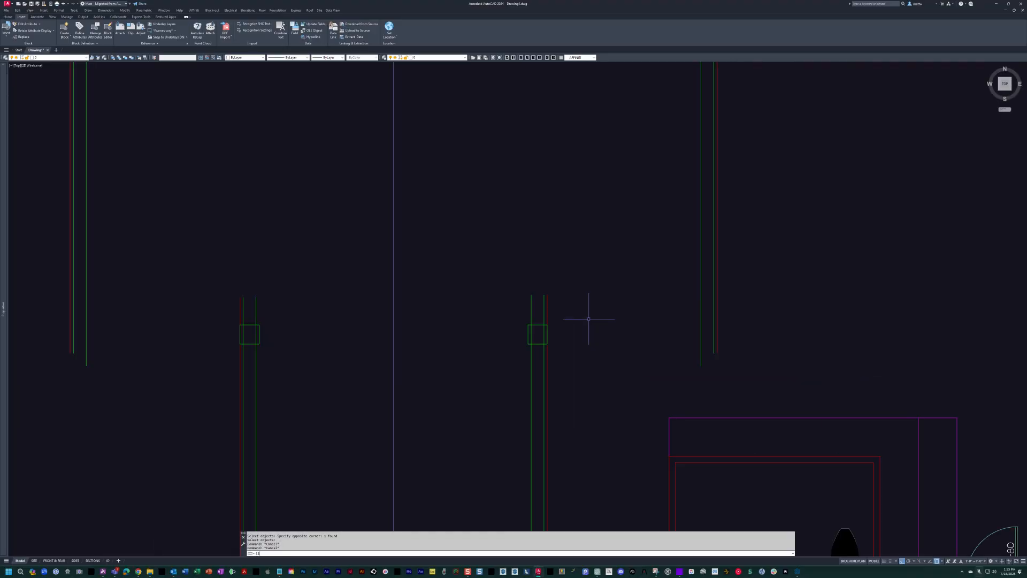
scroll(535, 324, "up", 4)
type("l")
key("Return")
left_click(509, 334)
middle_click_drag(771, 342, 674, 314)
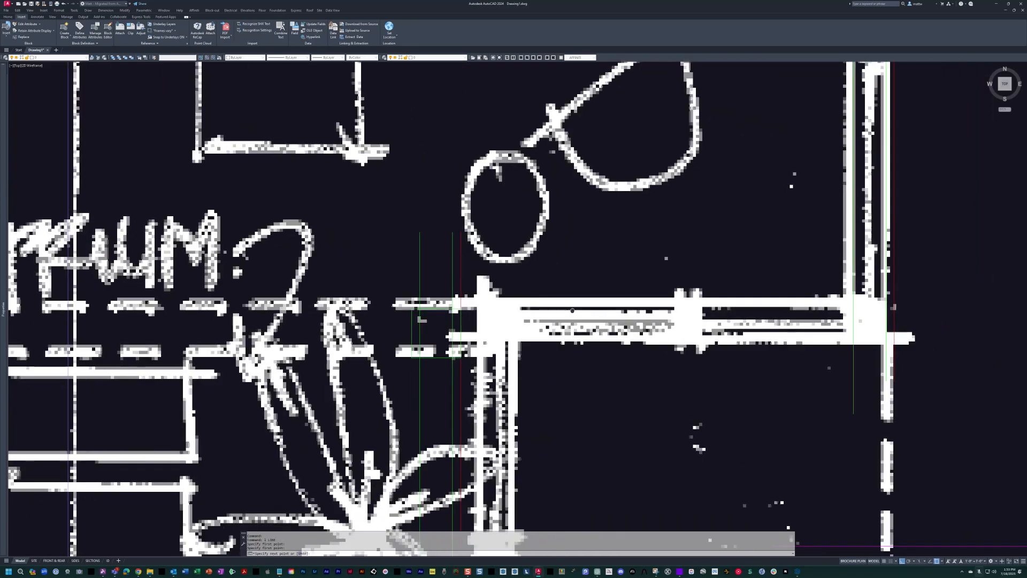
middle_click_drag(787, 315, 630, 316)
left_click(807, 310)
key("Escape")
type("lo")
key("Return")
Match the new horizontal line to the green atrium wall line's properties.
middle_click_drag(420, 327, 566, 284)
key("Escape")
key("Escape")
type("m")
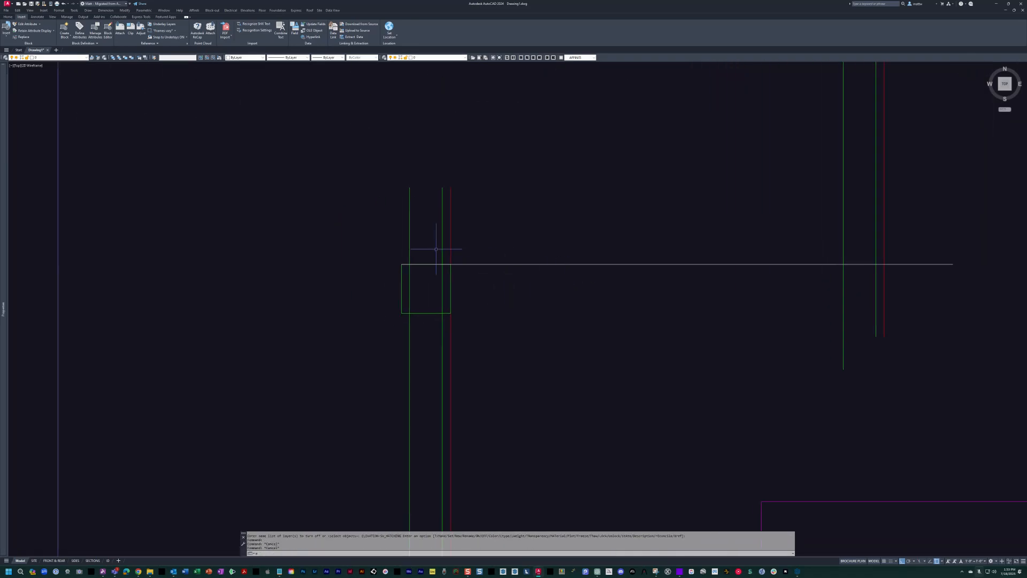
type("a")
key("Return")
left_click(442, 240)
left_click(591, 284)
left_click(570, 232)
key("Escape")
Offset the horizontal green line 8" south and offset the resulting line slightly further south for the interior face.
type("o")
key("Return")
type("8")
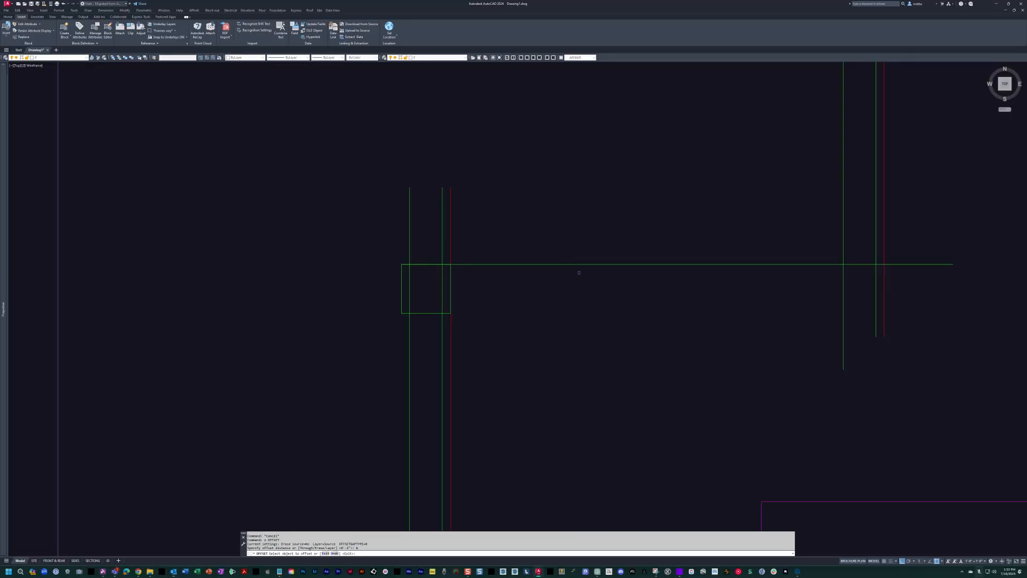
left_click(547, 264)
left_click(557, 305)
key("Return")
key("Return")
left_click(524, 297)
left_click(524, 298)
Erase the copied green column square at the east atrium wall.
middle_click_drag(505, 352, 628, 339)
scroll(561, 284, "up", 3)
key("Return")
type("e")
key("Return")
left_click(478, 209)
left_click(454, 184)
Offset the green line just above the interior face line 8" to the north.
key("Return")
scroll(492, 236, "down", 3)
type("o")
Match the southernmost horizontal line to the red interior wall line's properties.
key("Return")
type("8")
left_click(562, 257)
left_click(554, 208)
key("Escape")
key("Escape")
type("ma")
key("Return")
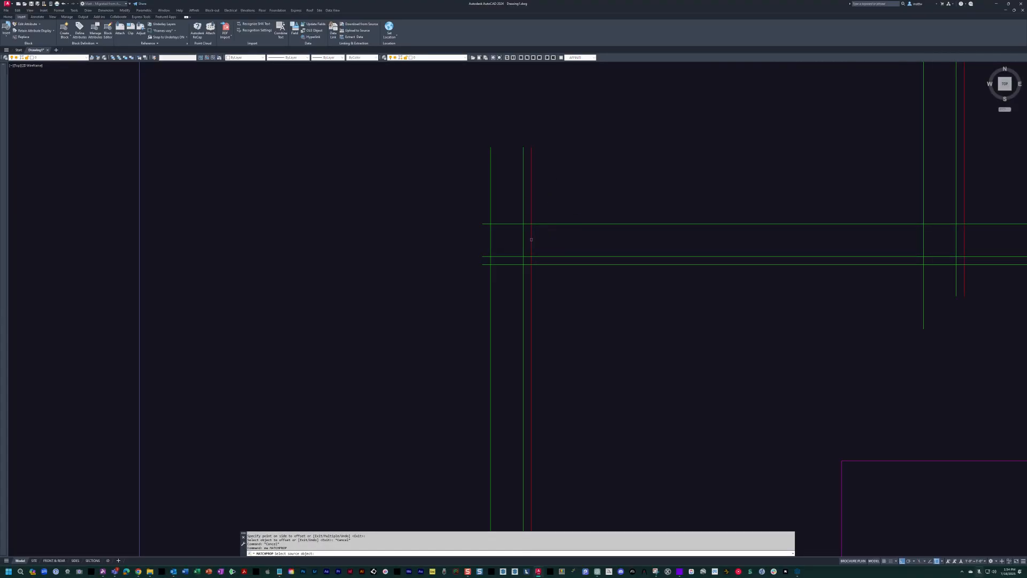
left_click(531, 236)
left_click(542, 264)
key("Escape")
key("Escape")
Fillet the red and green horizontal lines with the east atrium wall lines into square corners.
type("f")
key("Return")
left_click(530, 273)
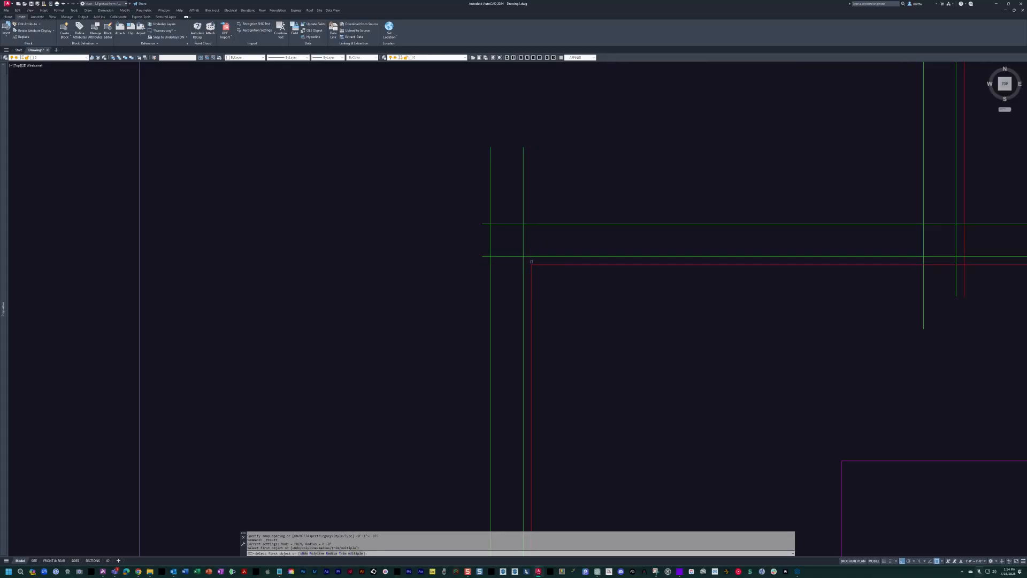
left_click(490, 221)
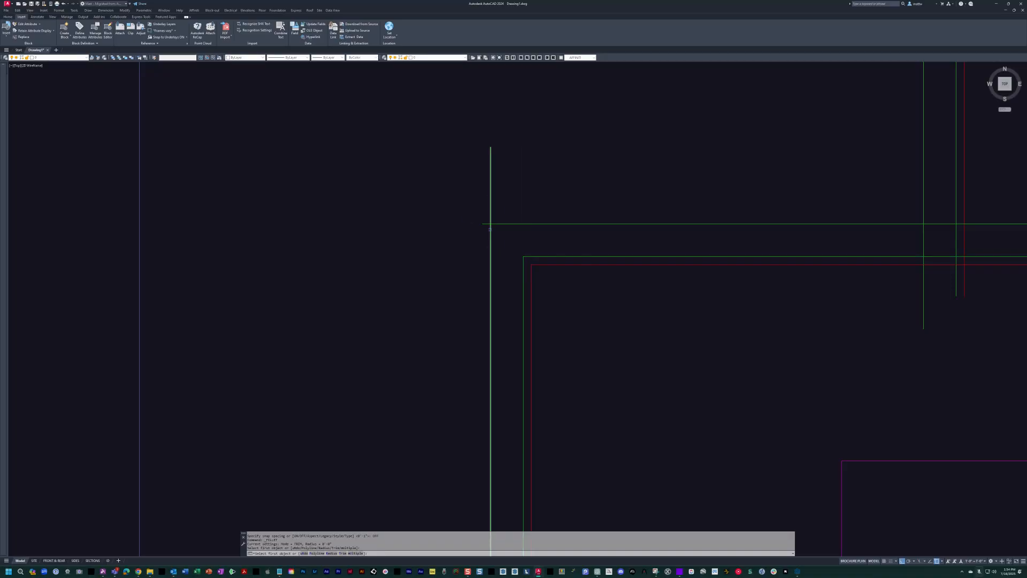
Fillet the three horizontal wall lines with the lanai's east wall lines into square corners.
middle_click_drag(941, 219, 746, 259)
key("Return")
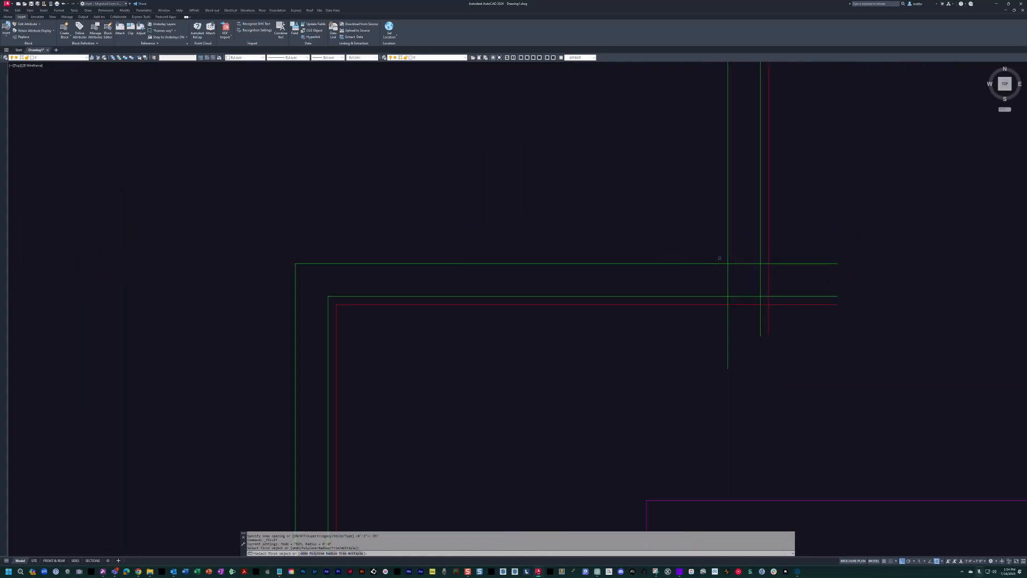
left_click(728, 254)
left_click(720, 263)
key("Return")
left_click(756, 296)
left_click(761, 289)
key("Return")
left_click(767, 298)
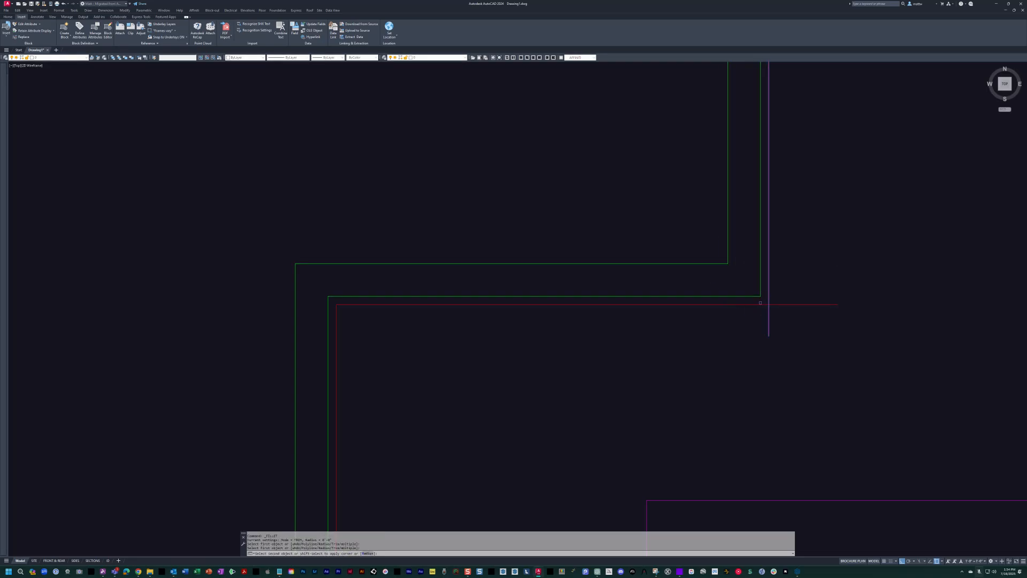
left_click(759, 303)
Measure from the new east wall corner with a temporary linear dimension, without placing it.
scroll(720, 289, "down", 2)
middle_click_drag(720, 289, 580, 214)
key("Escape")
key("Escape")
key("Escape")
type("dli")
key("Return")
left_click(610, 222)
key("Escape")
Examine the new east wall jog in relation to the magenta cabinets and rooms south of it.
scroll(568, 278, "down", 2)
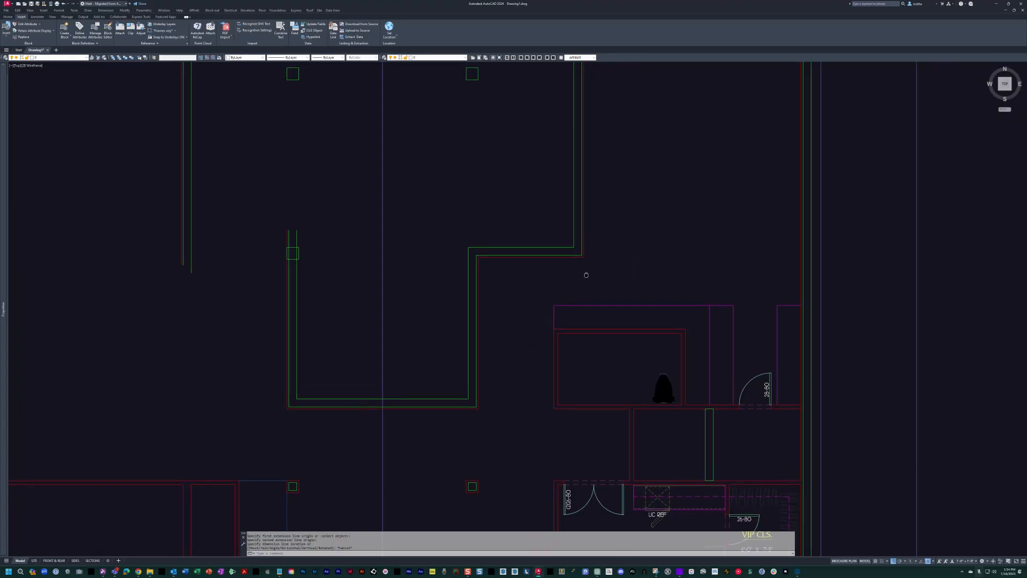
scroll(590, 280, "up", 2)
mouse_move(597, 286)
middle_mouse_down()
mouse_move(579, 264)
mouse_move(627, 304)
mouse_move(693, 310)
mouse_move(685, 302)
middle_mouse_up()
scroll(557, 272, "down", 2)
scroll(668, 295, "down", 2)
scroll(763, 329, "up", 4)
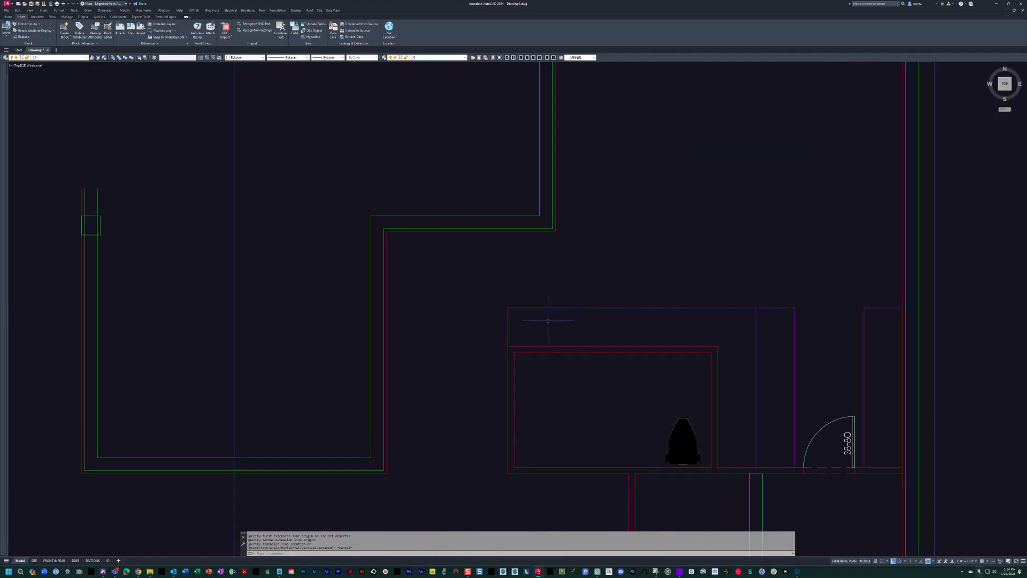
key("Escape")
middle_click_drag(541, 334, 683, 340)
scroll(683, 339, "down", 3)
scroll(680, 346, "up", 1)
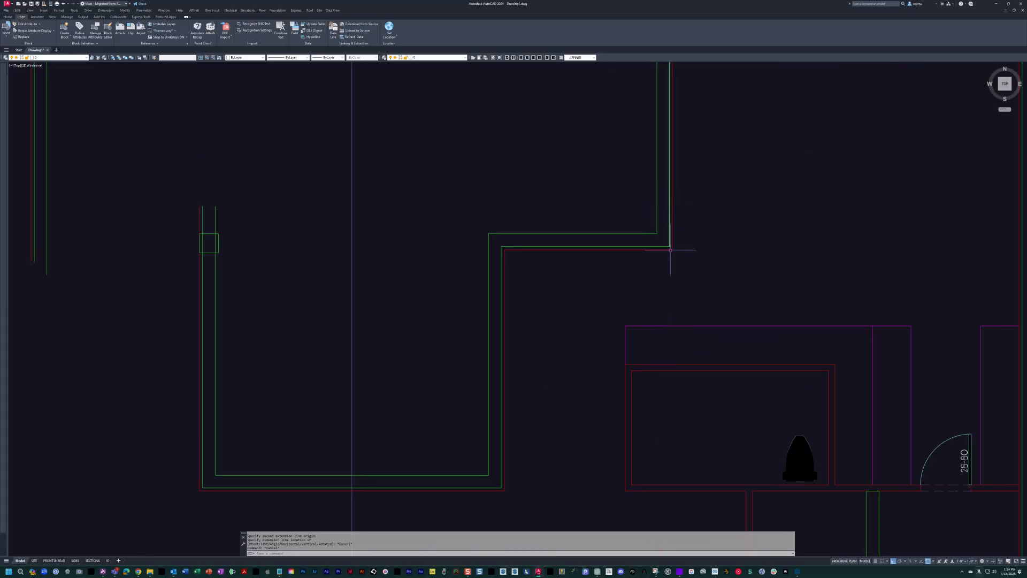
scroll(637, 353, "down", 4)
key("Escape")
key("Escape")
key("Escape")
scroll(562, 353, "up", 3)
Erase the old west atrium wall lines with their column square and the lanai's west wall lines.
middle_click_drag(564, 351, 634, 351)
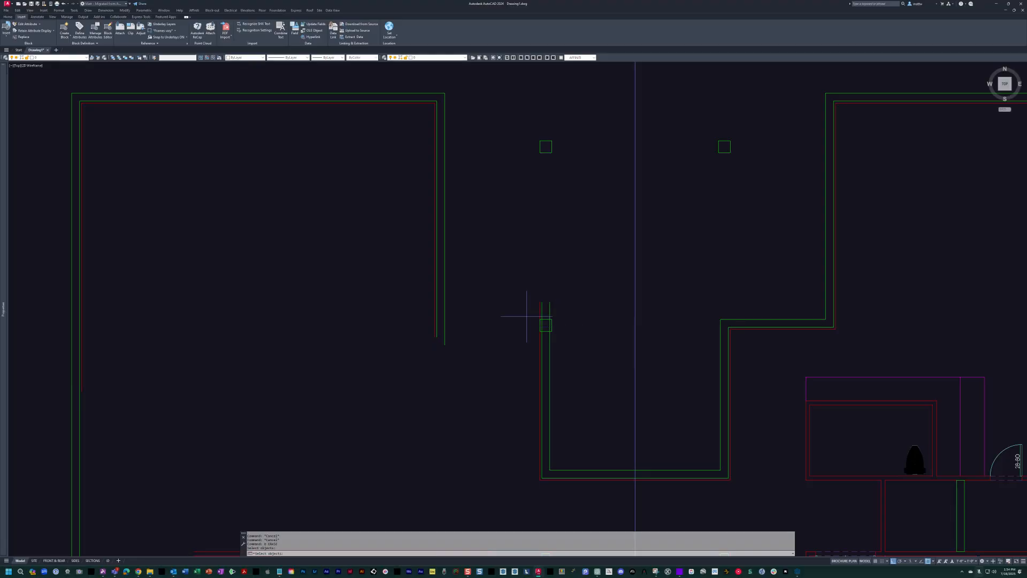
left_click(574, 366)
left_click(515, 271)
key("space")
left_click(478, 360)
left_click(375, 237)
type("e")
key("space")
key("Escape")
Mirror the east lanai and atrium wall lines across the vertical centreline to the west side, keeping the originals.
middle_click_drag(731, 329, 687, 310)
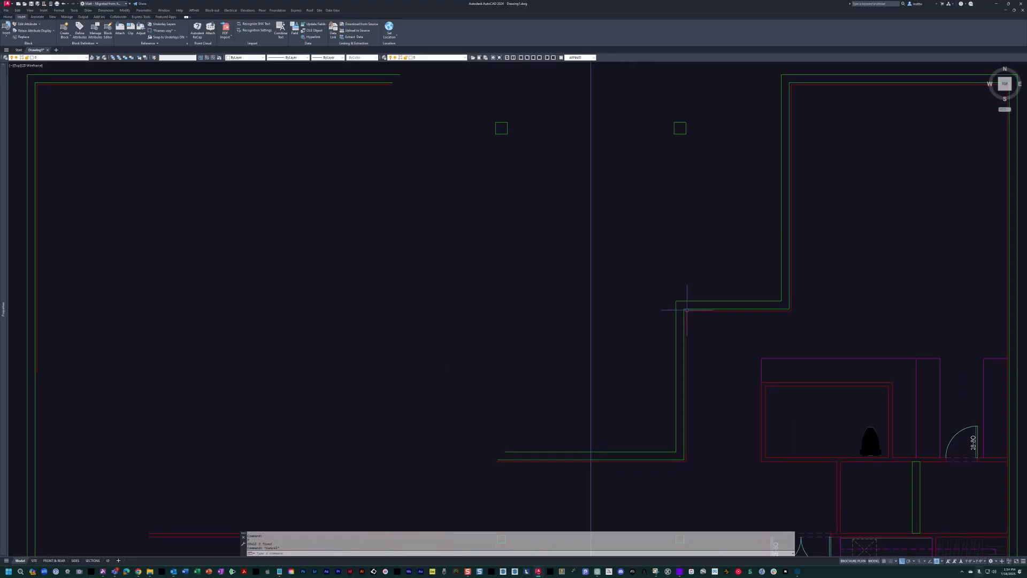
left_click(675, 264)
key("space")
left_click(591, 451)
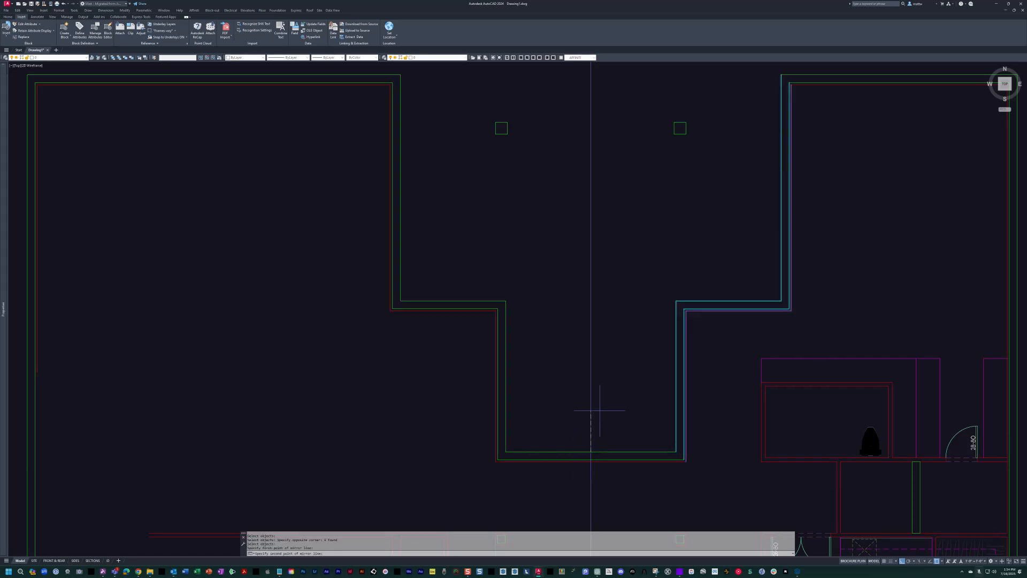
left_click(647, 188)
key("space")
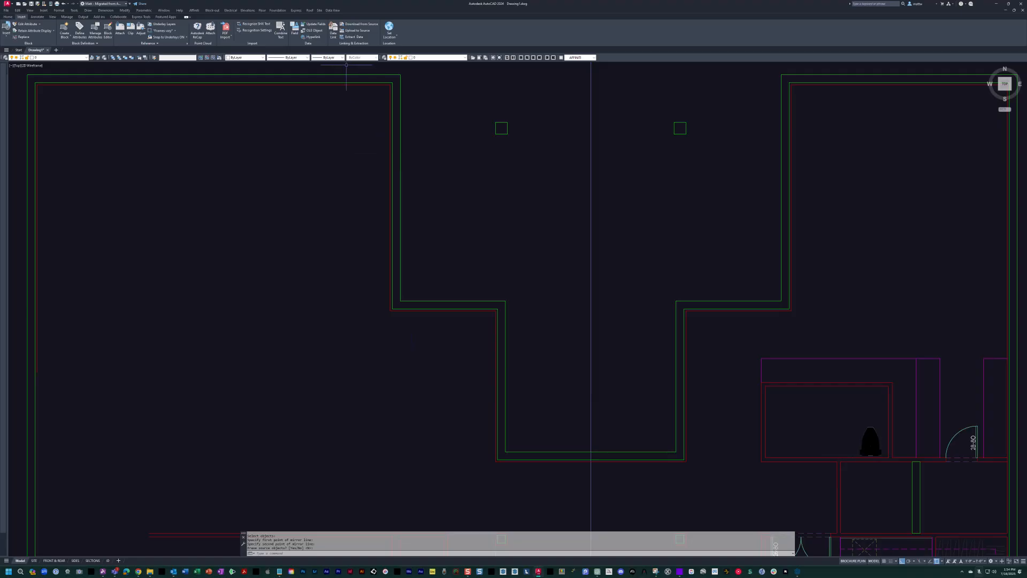
Try to copy the east freestanding column square horizontally to the inner face of the east recess wall.
scroll(555, 188, "down", 2)
middle_click_drag(573, 215, 580, 268)
scroll(580, 268, "up", 2)
key("Escape")
key("Escape")
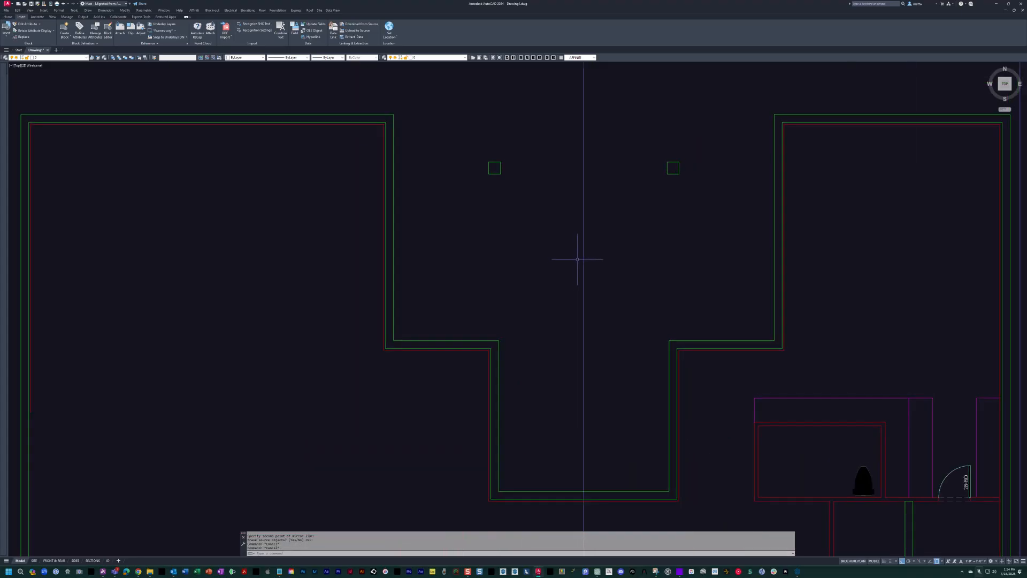
type("c")
key("space")
scroll(610, 227, "up", 2)
left_click(626, 184)
left_click(720, 270)
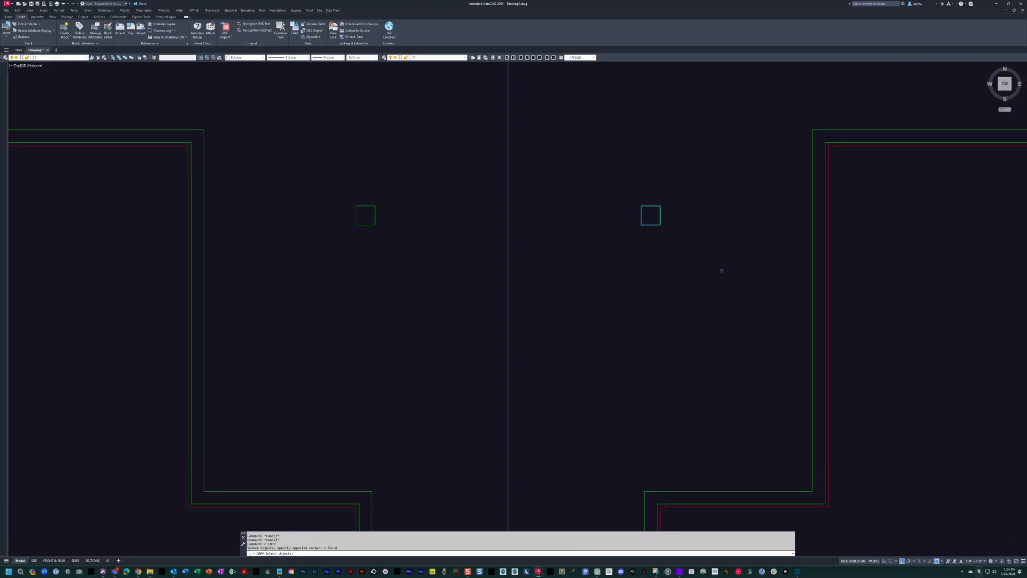
left_click(660, 205)
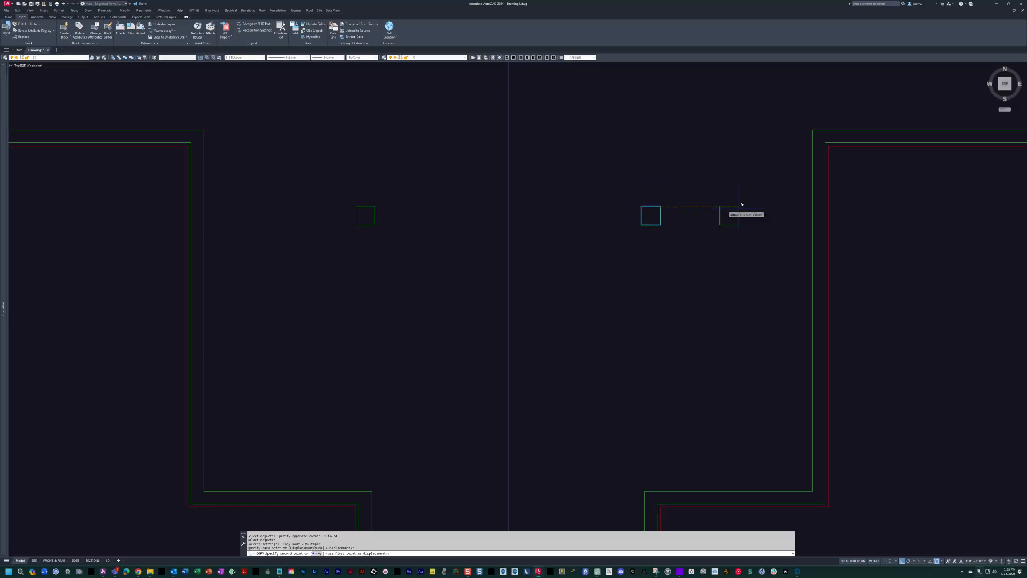
type("pe")
left_click(810, 196)
key("Escape")
middle_click_drag(677, 305, 604, 330)
key("Escape")
key("Escape")
middle_click_drag(606, 290, 556, 297)
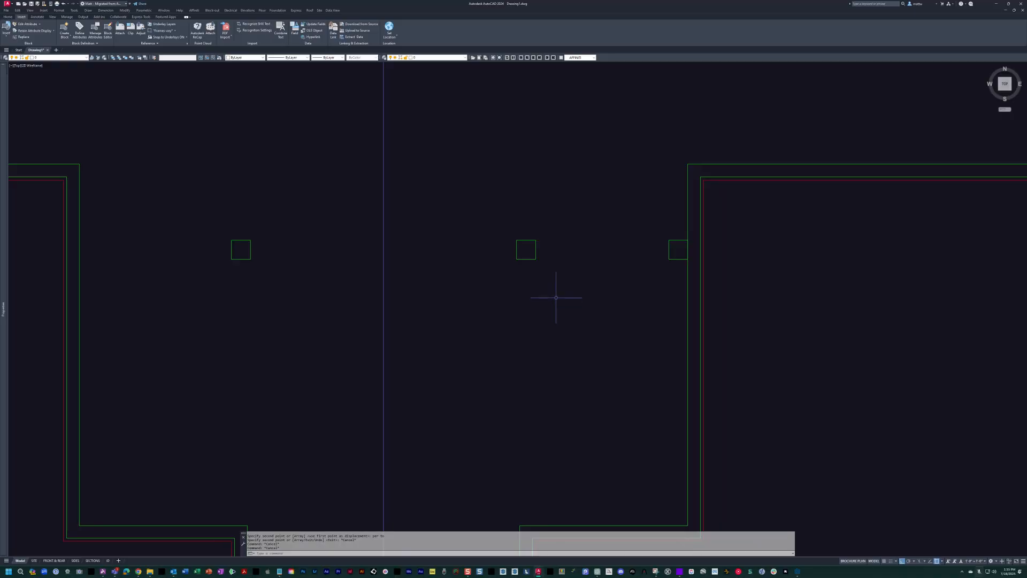
Remove the column copy standing against the east recess wall.
scroll(556, 297, "up", 2)
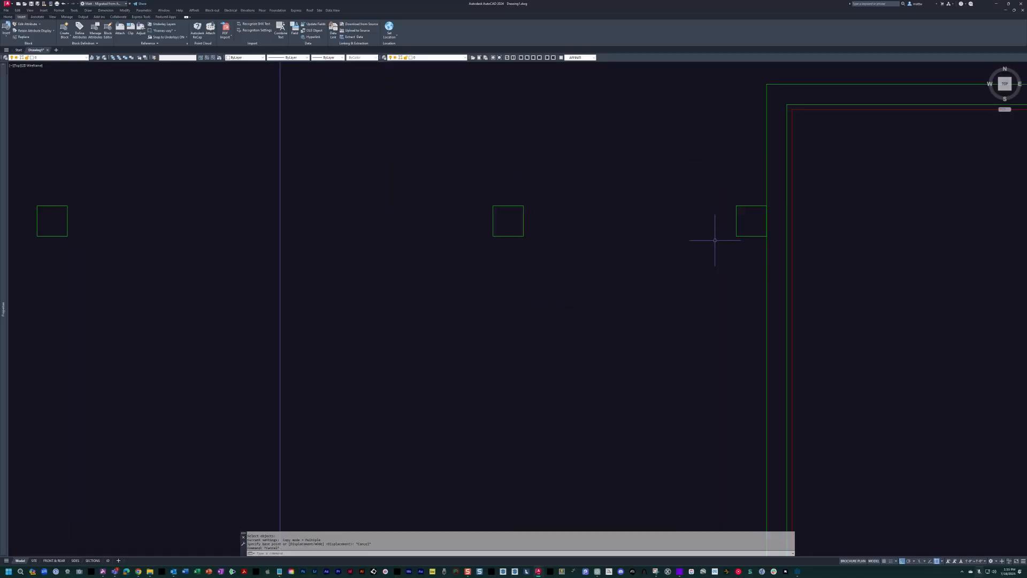
left_click(701, 200)
key("space")
key("Escape")
key("Escape")
Copy the east freestanding column square horizontally, perpendicular to the face of the east recess wall.
type("c")
key("space")
left_click(568, 298)
left_click(449, 141)
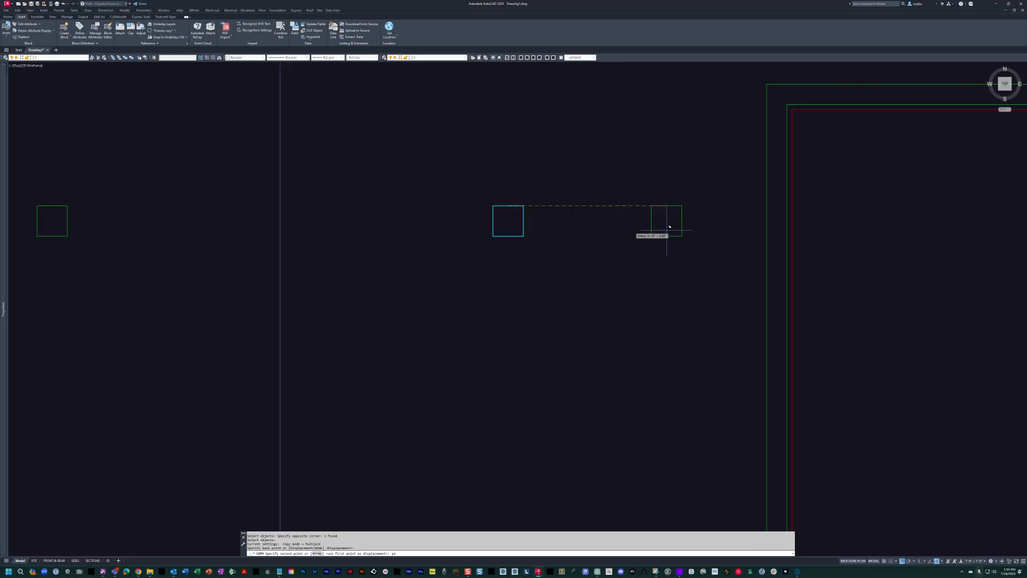
left_click(766, 178)
middle_click_drag(704, 206, 512, 213)
scroll(557, 225, "up", 2)
key("Escape")
Stretch the column square on the east recess wall to half its width, keeping it flush with the wall.
key("Escape")
type("s")
key("space")
scroll(627, 268, "up", 2)
left_click(625, 257)
left_click(609, 158)
key("space")
left_click(614, 166)
key("Escape")
key("Escape")
Mirror the half-column across the vertical centreline onto the west recess wall, keeping the original.
scroll(577, 167, "down", 6)
middle_click_drag(578, 175, 723, 246)
type("mi")
key("space")
left_click(715, 262)
left_click(700, 229)
key("space")
scroll(696, 233, "down", 2)
left_click(521, 258)
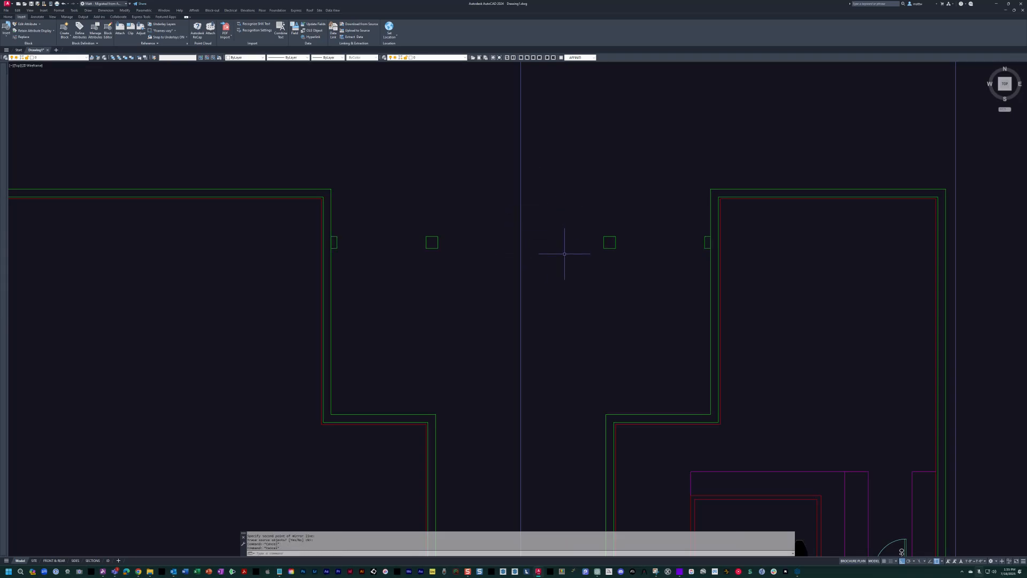
key("Escape")
Copy both freestanding columns straight south onto the inner wall corners, perpendicular to the stepped wall's upper line.
scroll(573, 236, "down", 2)
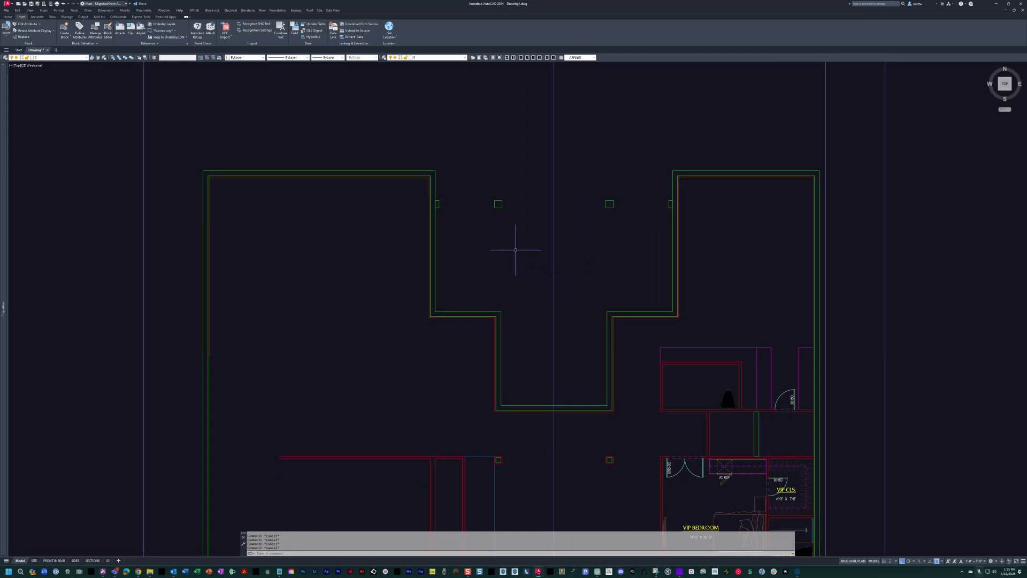
type("c")
key("space")
left_click(485, 187)
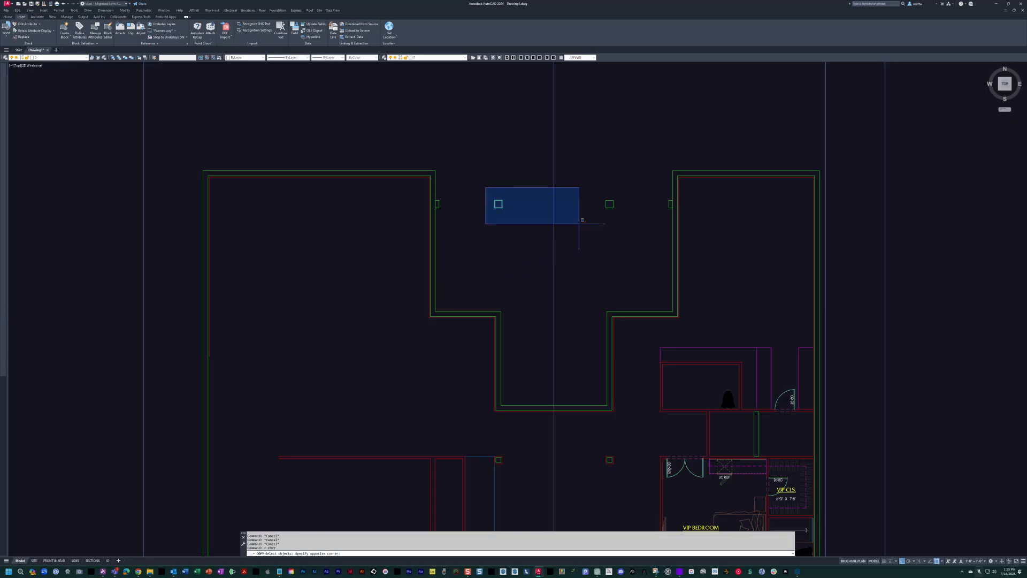
left_click(619, 228)
key("space")
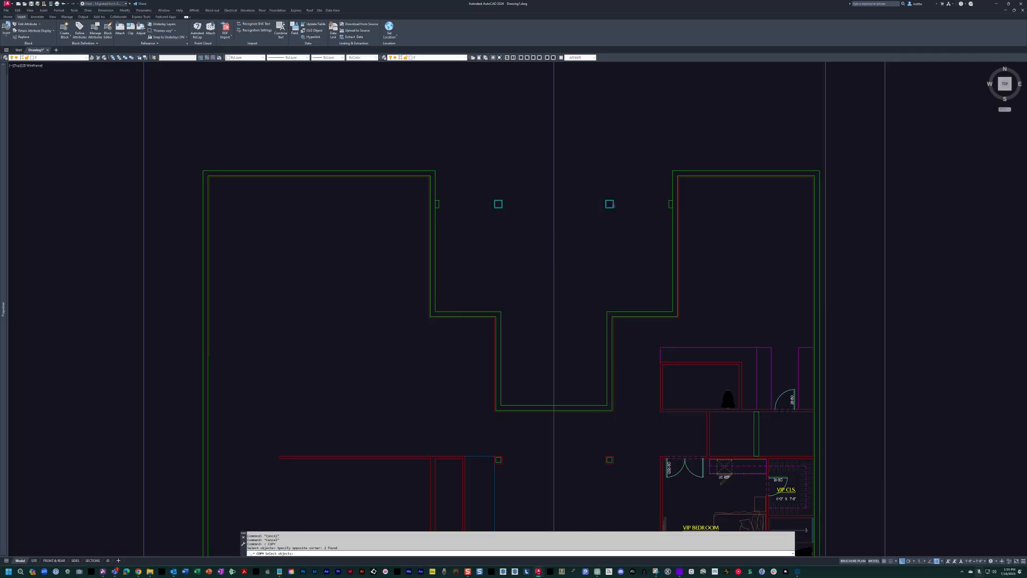
scroll(604, 201, "up", 4)
left_click(608, 199)
middle_click_drag(604, 399, 616, 254)
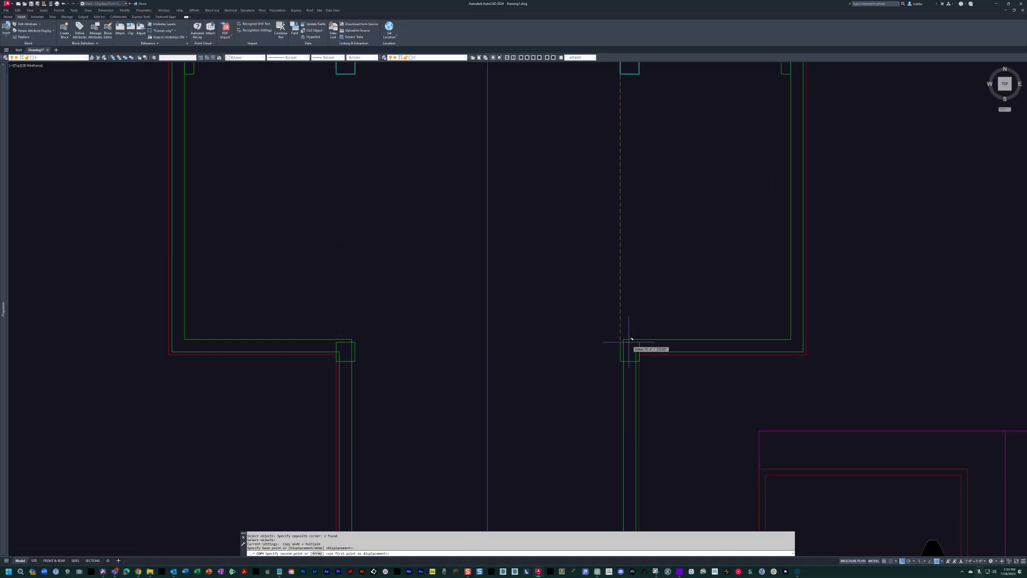
type("per")
key("space")
left_click(654, 339)
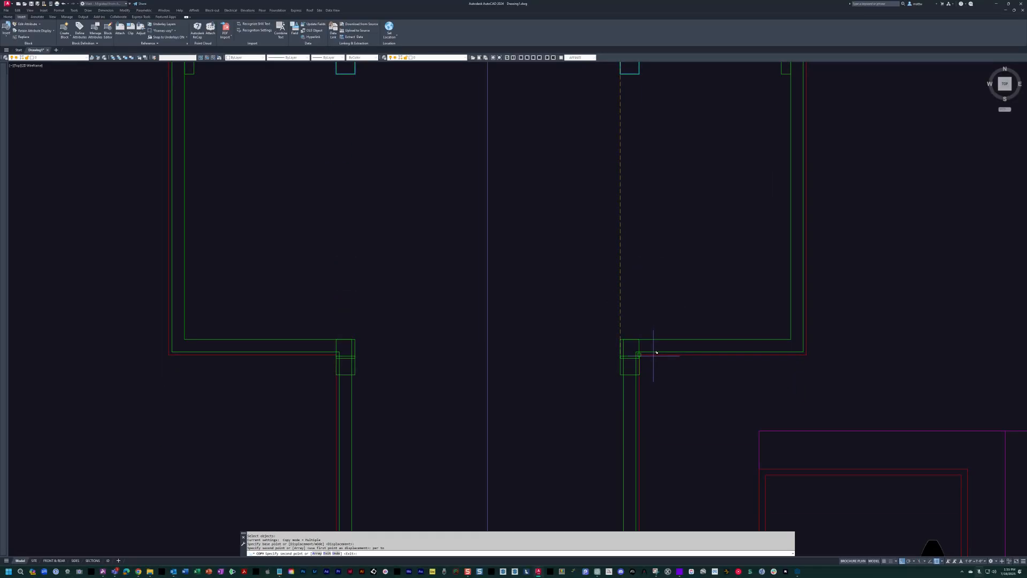
key("Escape")
Examine how the copied corner columns line up with the green and red wall lines at the inner corners.
scroll(654, 352, "up", 2)
middle_click_drag(616, 355, 605, 300)
scroll(601, 287, "down", 4)
key("Escape")
key("Escape")
scroll(594, 292, "up", 8)
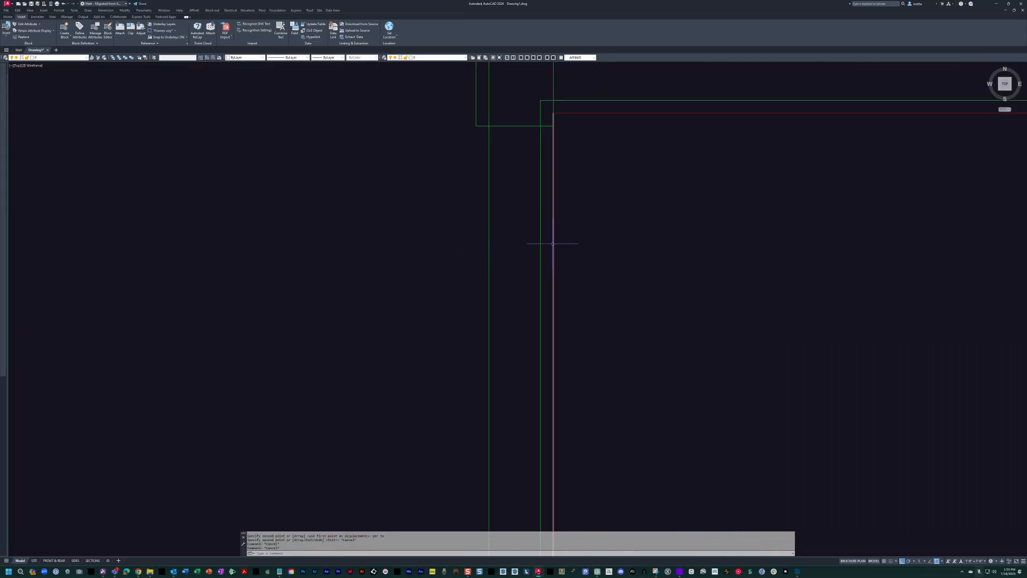
middle_click_drag(539, 195, 554, 331)
key("Escape")
scroll(492, 199, "down", 4)
middle_click_drag(495, 200, 551, 242)
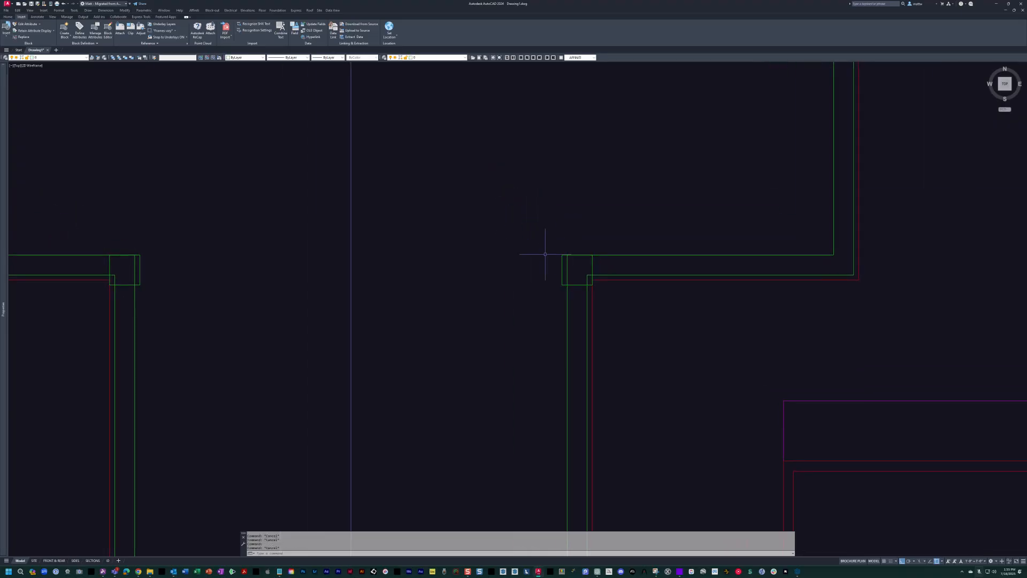
scroll(545, 254, "down", 1)
scroll(545, 255, "down", 1)
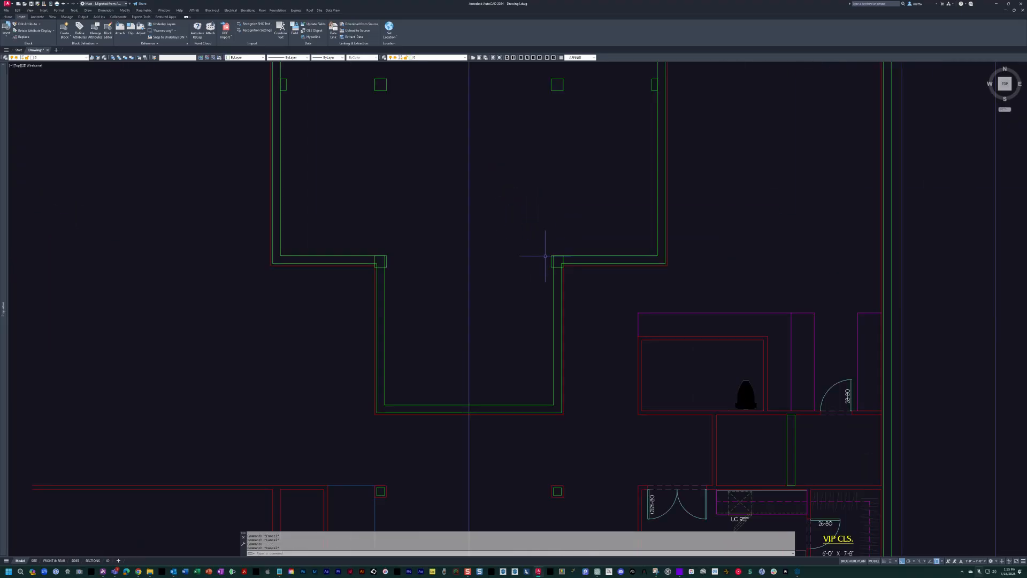
mouse_move(545, 255)
middle_mouse_down()
mouse_move(552, 276)
mouse_move(599, 286)
mouse_move(603, 307)
middle_mouse_up()
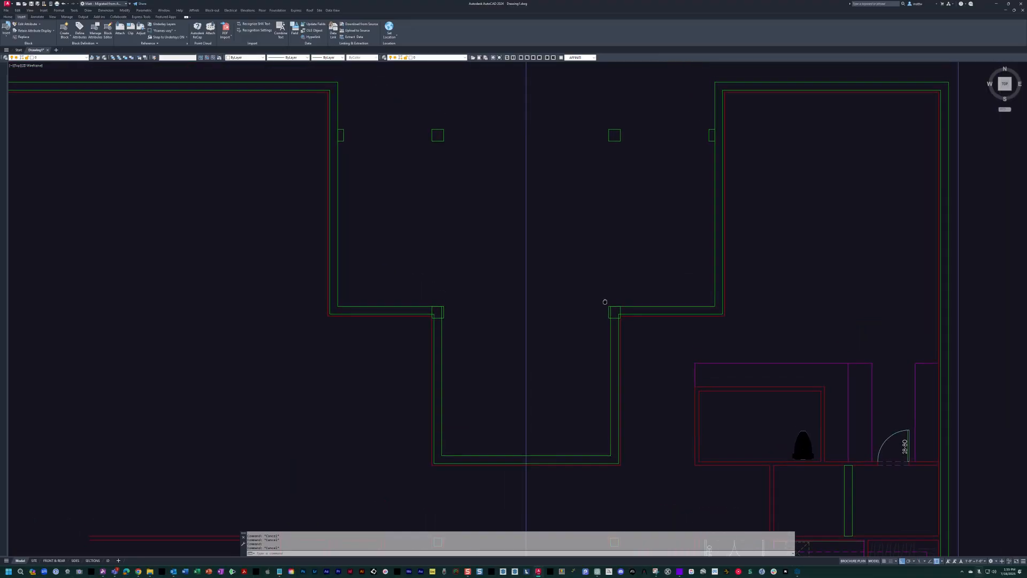
scroll(611, 310, "up", 3)
scroll(612, 309, "up", 3)
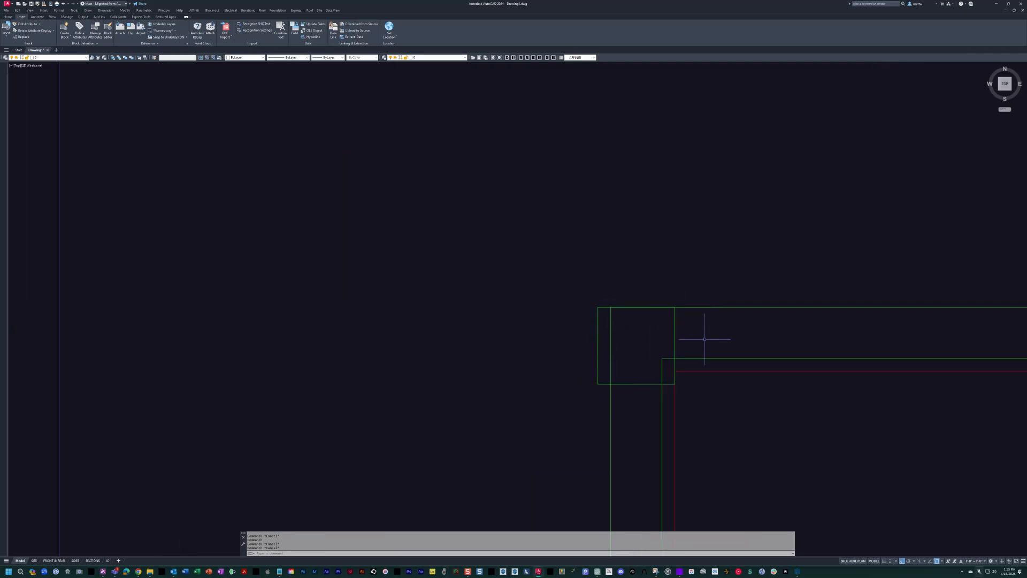
scroll(667, 327, "down", 3)
scroll(688, 298, "down", 3)
scroll(701, 253, "up", 8)
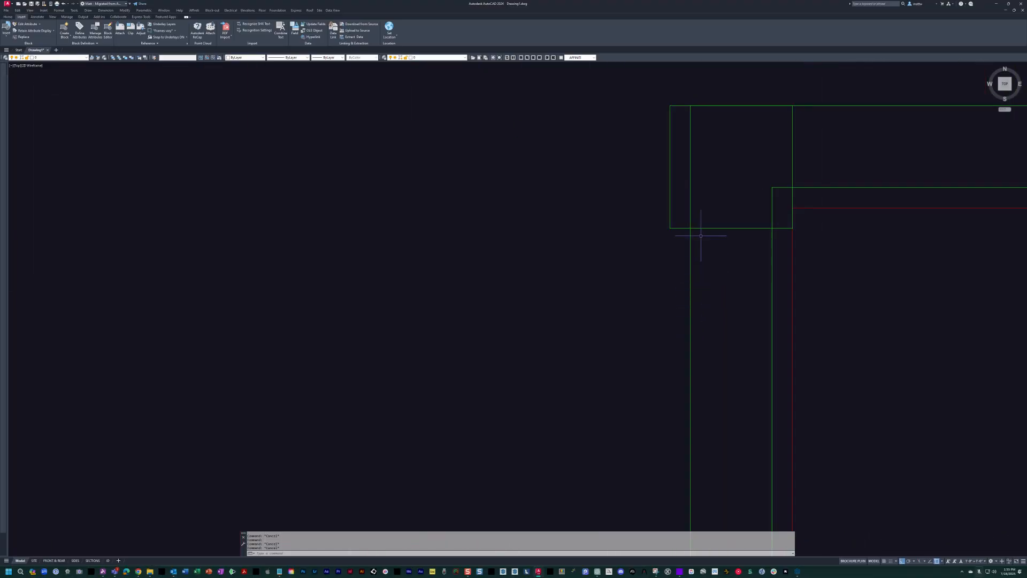
scroll(679, 229, "down", 5)
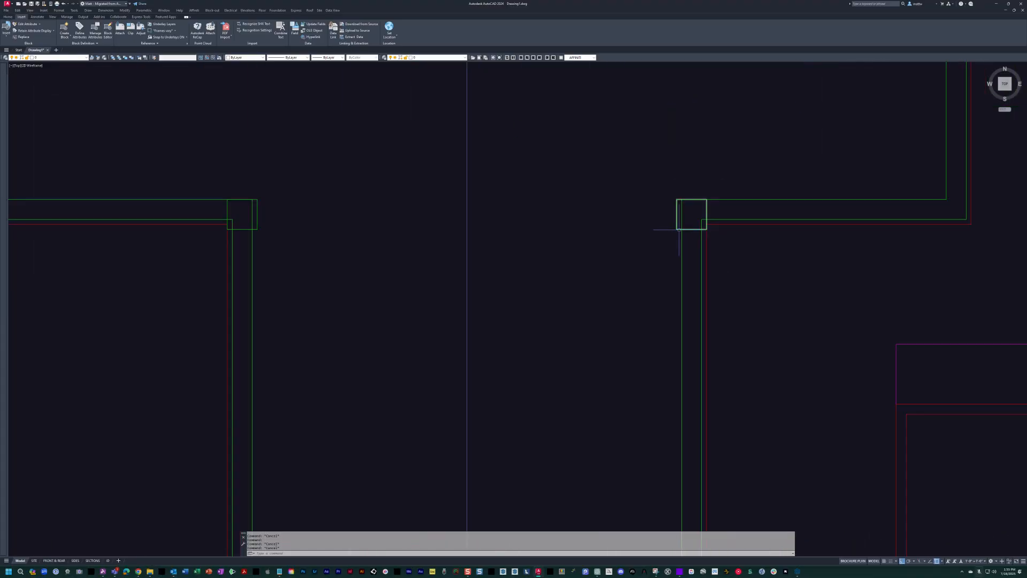
scroll(702, 205, "down", 2)
mouse_move(702, 205)
middle_mouse_down()
mouse_move(650, 245)
mouse_move(674, 257)
mouse_move(654, 277)
mouse_move(693, 278)
mouse_move(691, 291)
middle_mouse_up()
scroll(654, 277, "up", 2)
scroll(654, 277, "down", 2)
scroll(695, 288, "down", 2)
Stretch the stepped east and west wall lines 2 inches south, leaving both corner columns out of the selection.
type("s")
key("Return")
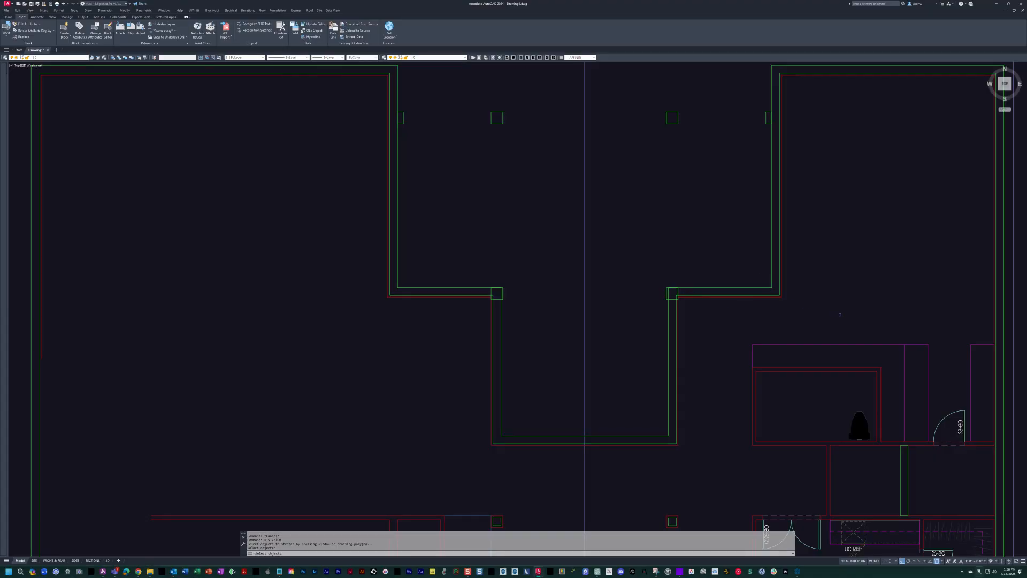
left_click(837, 312)
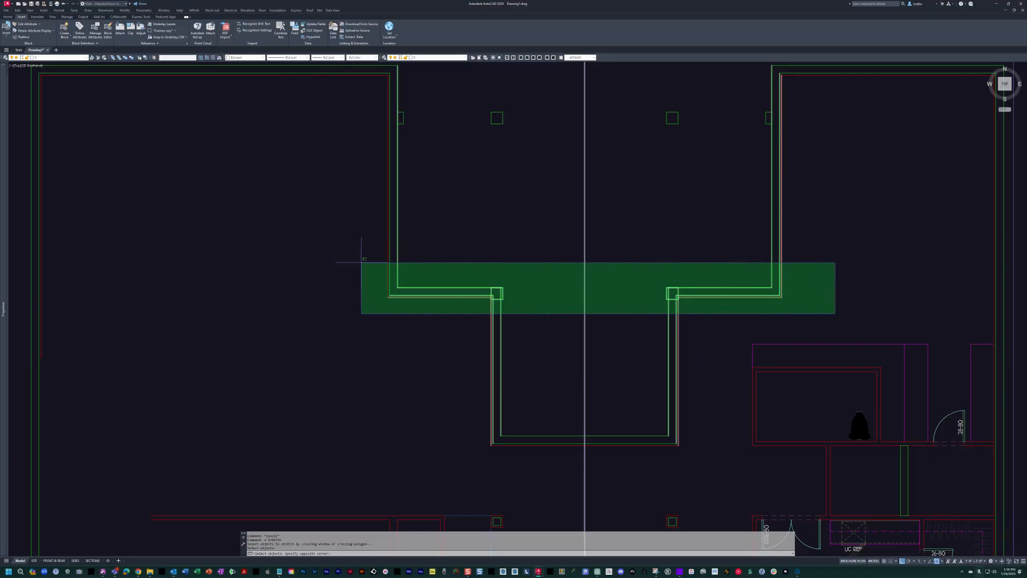
left_click(358, 255)
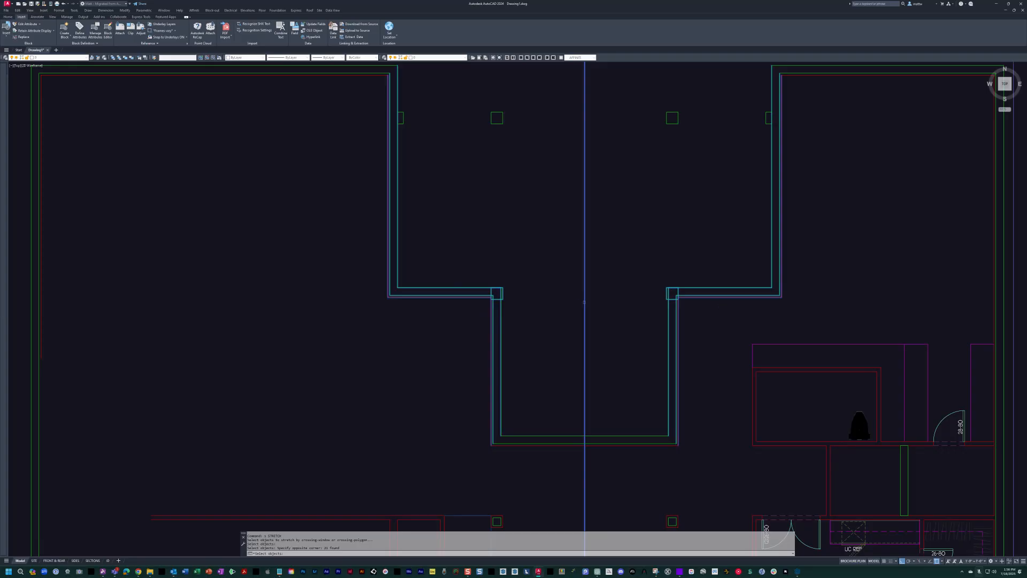
left_click(460, 257, "shift")
left_click(726, 351, "shift")
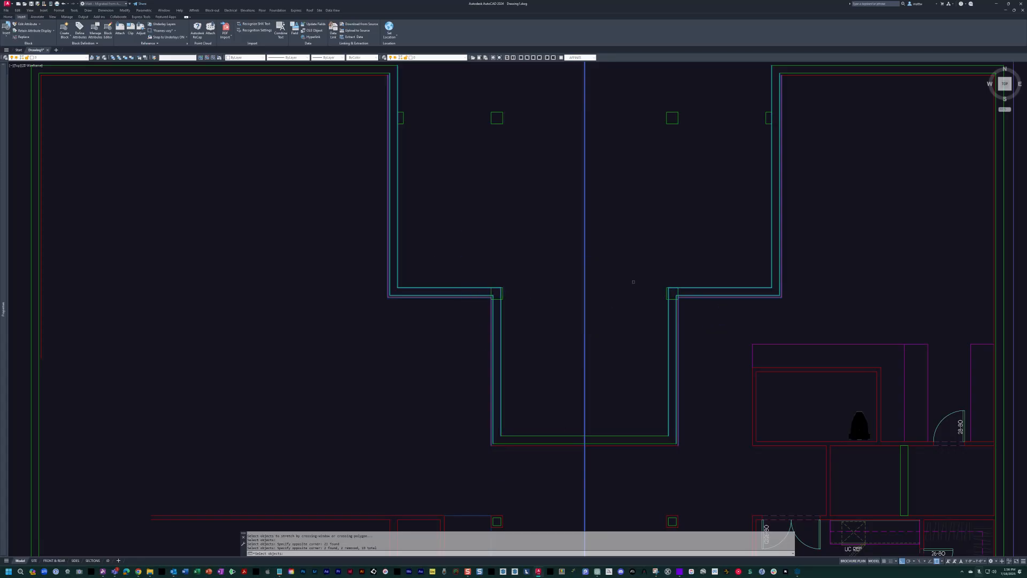
scroll(633, 280, "up", 4)
key("Return")
left_click(693, 270)
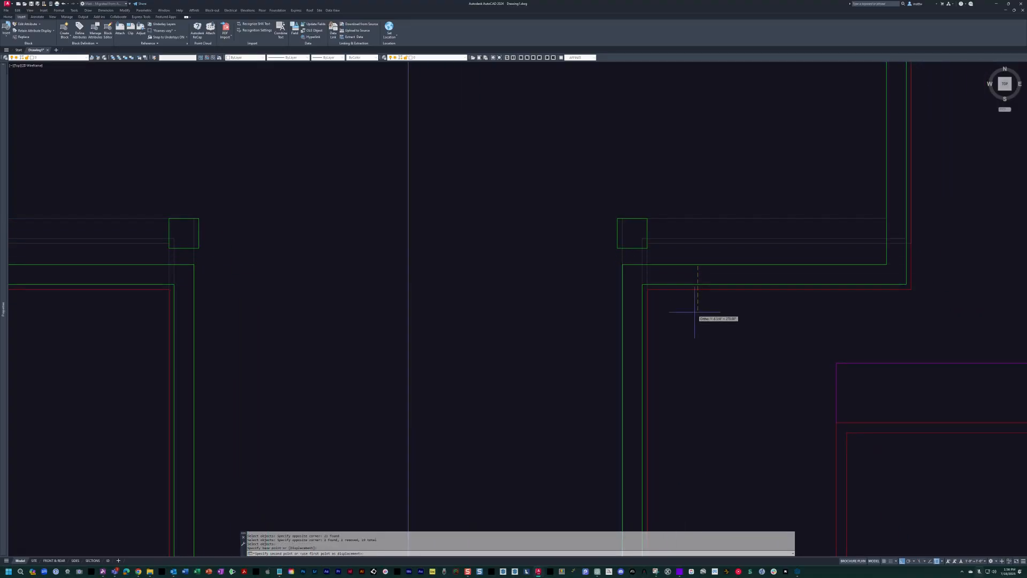
type("2")
key("Escape")
scroll(695, 315, "down", 2)
scroll(723, 291, "up", 4)
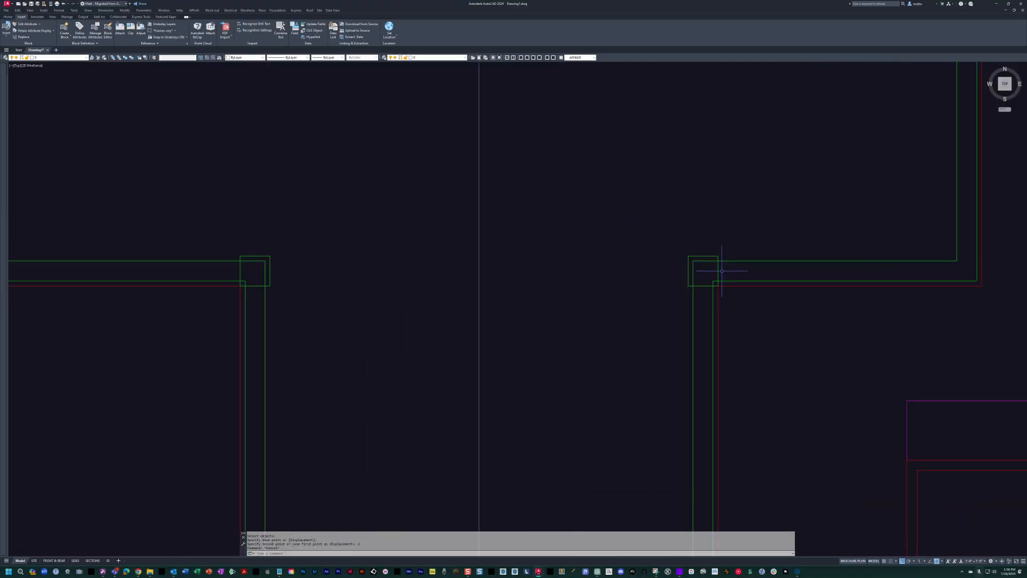
type("tr")
key("Return")
left_click(709, 255)
key("Return")
left_click(678, 277)
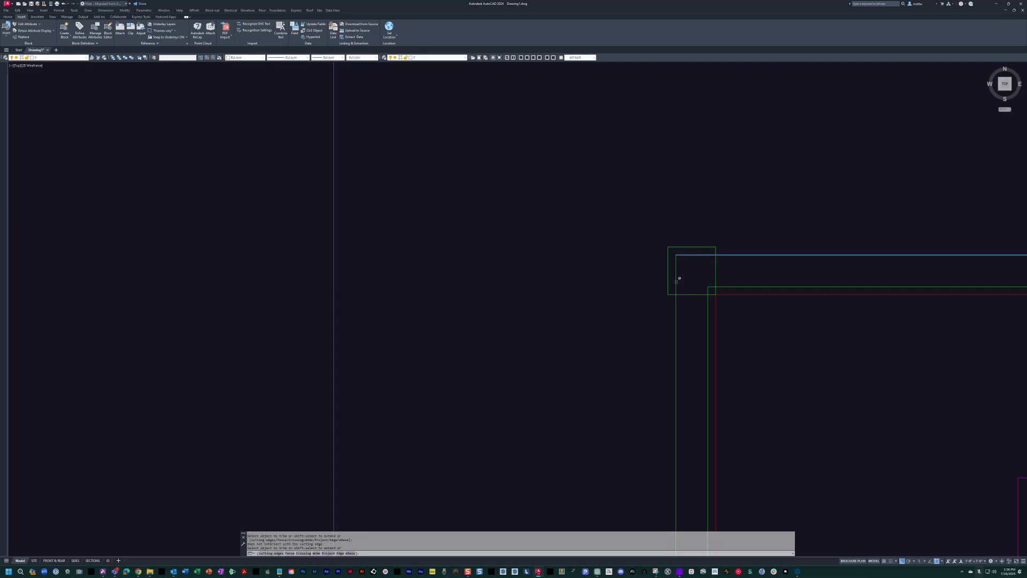
key("Escape")
Trim the parts of the east corner column that lie inside the wall, keeping only its projecting outline.
type("tr")
scroll(681, 271, "up", 5)
left_click(659, 240)
left_click(707, 339)
key("Escape")
key("Escape")
scroll(703, 284, "down", 5)
Erase the untrimmed column square at the west inner corner.
middle_click_drag(693, 282, 780, 262)
type("e")
key("Return")
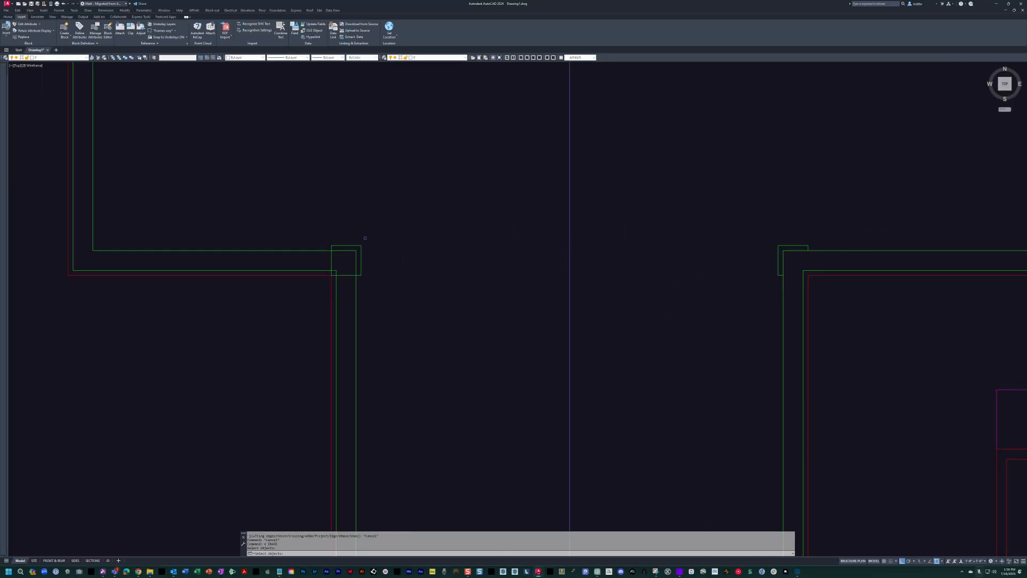
middle_click_drag(483, 234, 466, 246)
key("Return")
Mirror the trimmed east corner column outline across the vertical centreline to the west corner, keeping the original.
type("mi")
key("Return")
left_click(766, 258)
scroll(755, 262, "down", 3)
key("Return")
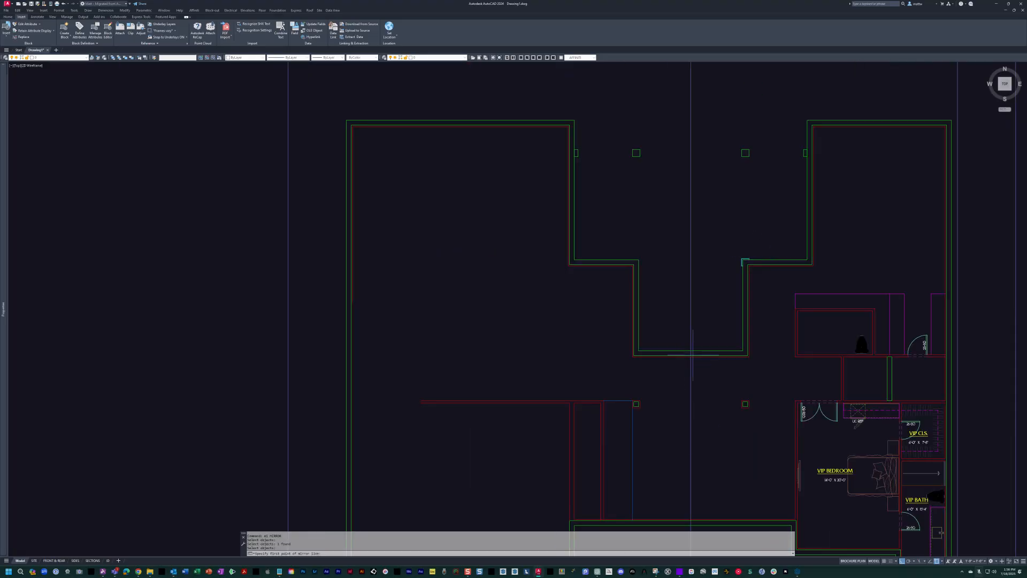
left_click(718, 181)
key("Escape")
key("Escape")
Draw a vertical guide line from the east freestanding column's lower inner corner down to the corner column below.
scroll(560, 257, "up", 4)
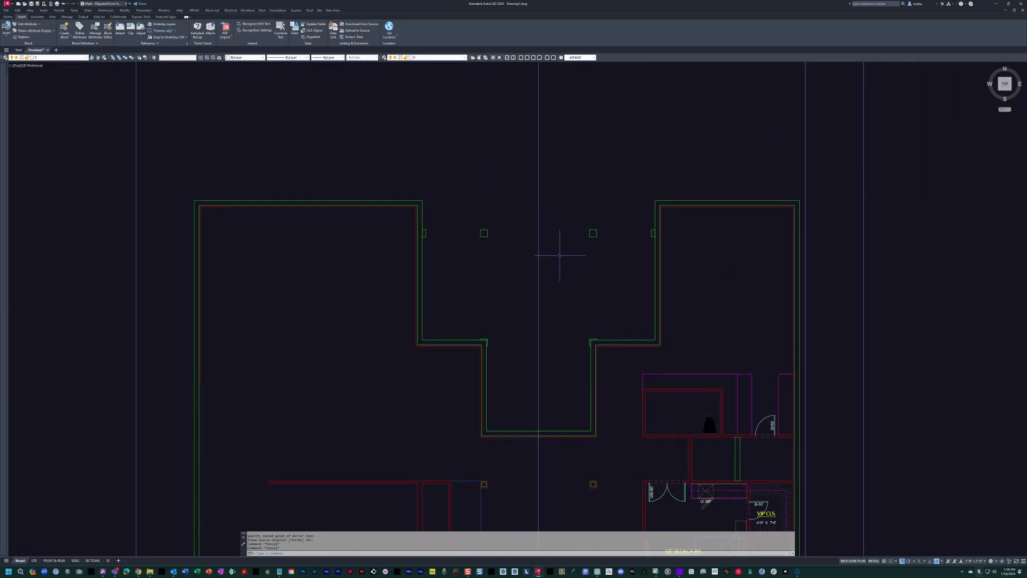
key("Return")
key("Escape")
key("Escape")
type("l")
key("Return")
left_click(608, 225)
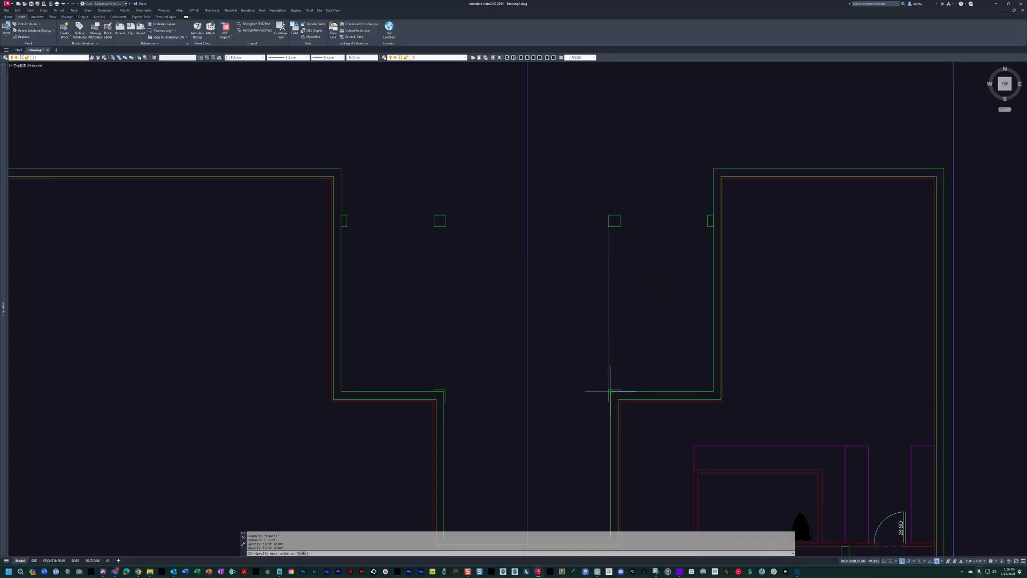
Mirror both wall half-columns southward about the guide line's midpoint to the outer corners of the recess, keeping the originals.
type("mi")
key("Return")
left_click(677, 207)
left_click(719, 231)
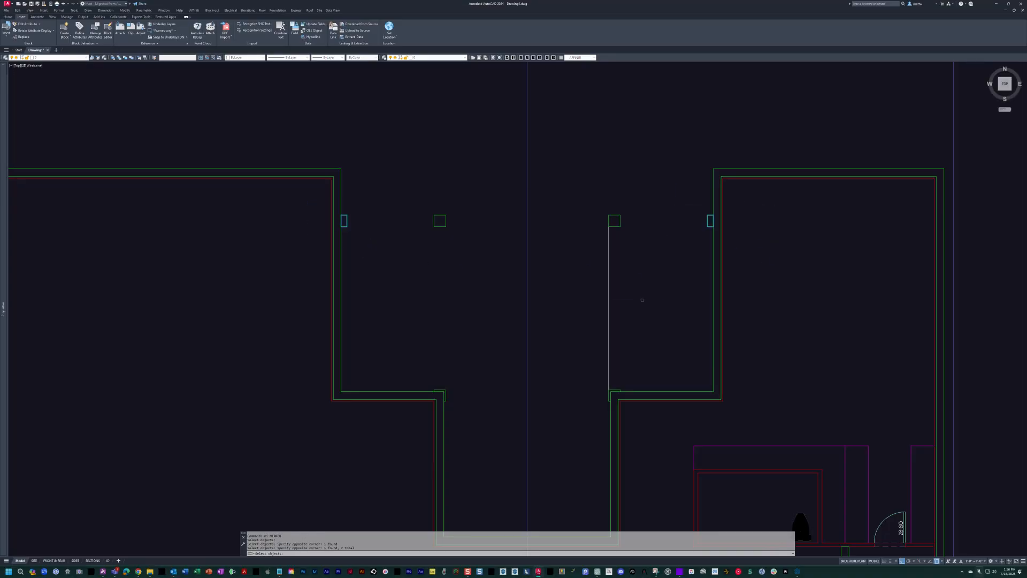
left_click(645, 308)
key("Return")
left_click(615, 350)
scroll(665, 367, "up", 5)
key("Escape")
Stretch the lower edge of the mirrored east half-column up to the wall face.
type("s")
key("Return")
left_click(637, 357)
left_click(527, 323)
key("Return")
left_click(537, 325)
left_click(537, 225)
scroll(538, 228, "down", 6)
middle_click_drag(540, 230, 776, 315)
scroll(792, 316, "down", 4)
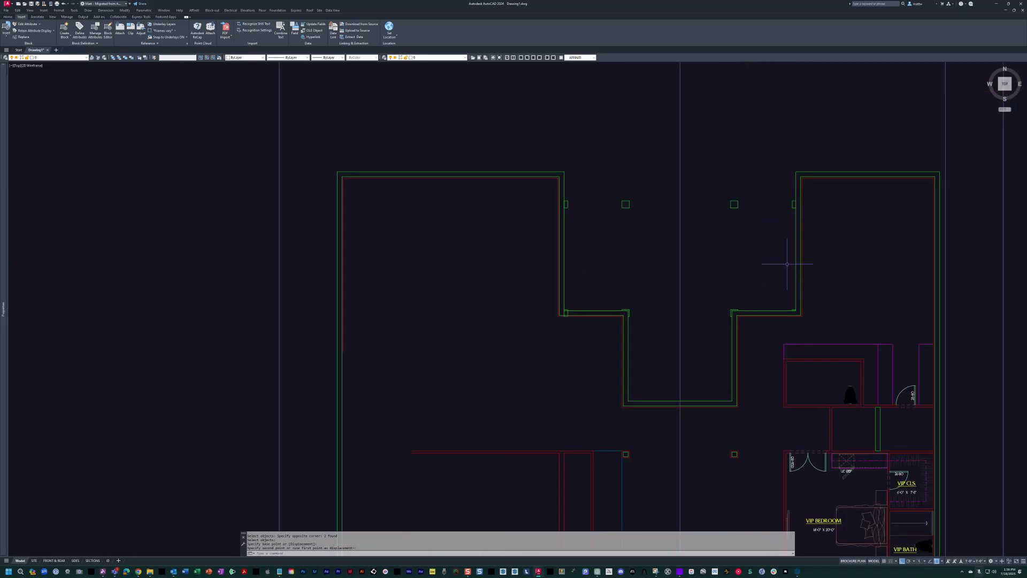
scroll(589, 315, "up", 6)
type("s")
key("Return")
left_click(395, 301)
left_click(268, 358)
key("Return")
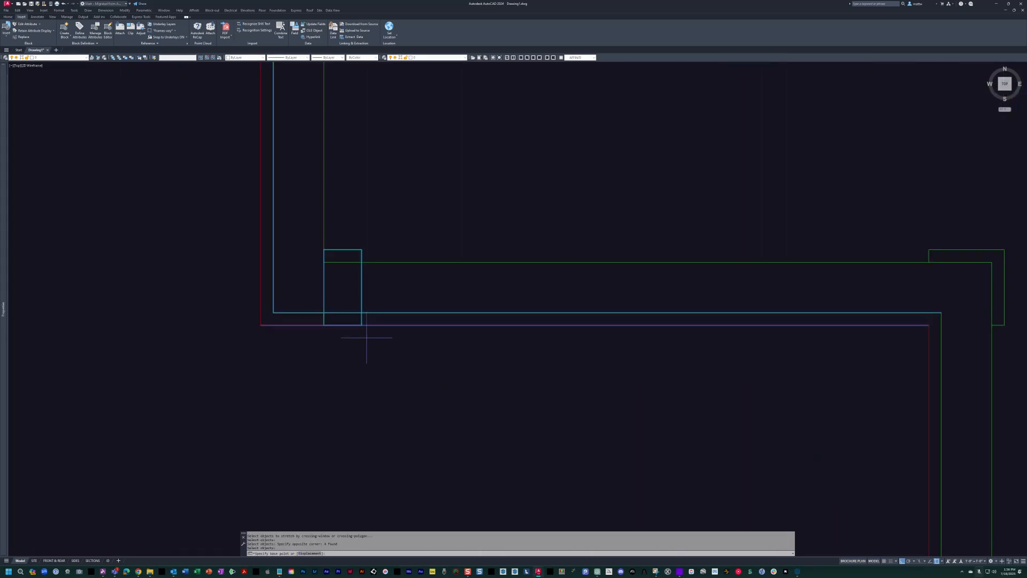
left_click(361, 324)
key("Escape")
Stretch the lower edge of the mirrored west half-column up to the recess's wall face.
type("s")
key("Return")
left_click(384, 341)
left_click(320, 306)
left_click(362, 324)
left_click(362, 262)
key("Escape")
key("Escape")
Insert the dashed header block (hd) at the lower inner corner of the west freestanding column.
scroll(378, 266, "down", 8)
middle_click_drag(470, 272, 510, 361)
type("hd")
key("Return")
scroll(475, 191, "up", 4)
left_click(448, 220)
key("Escape")
key("Escape")
Stretch the header block to the full column depth and lengthen it across to the east freestanding column.
left_click(476, 228)
left_click(457, 194)
left_click(448, 200)
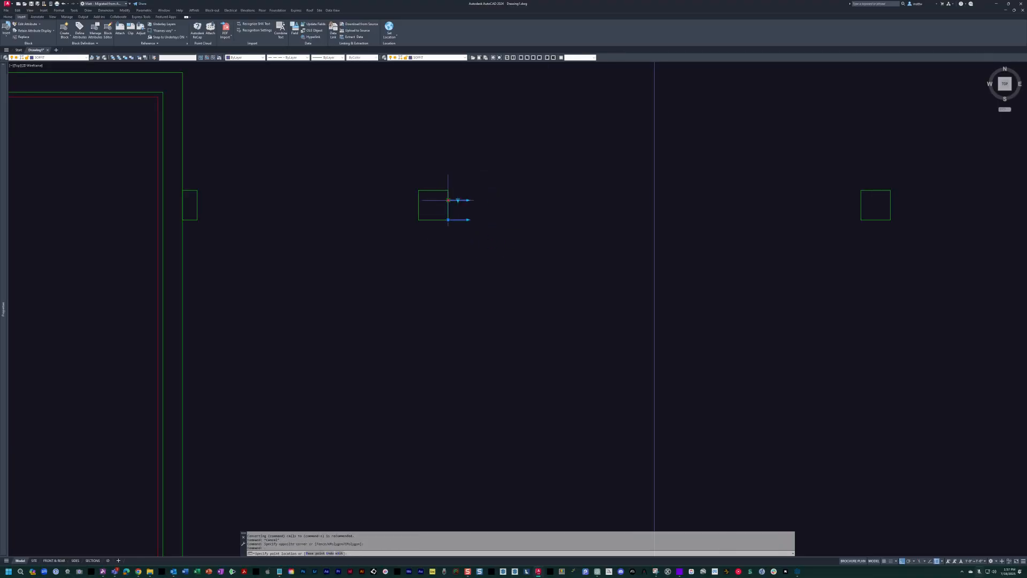
left_click(448, 191)
left_click(468, 219)
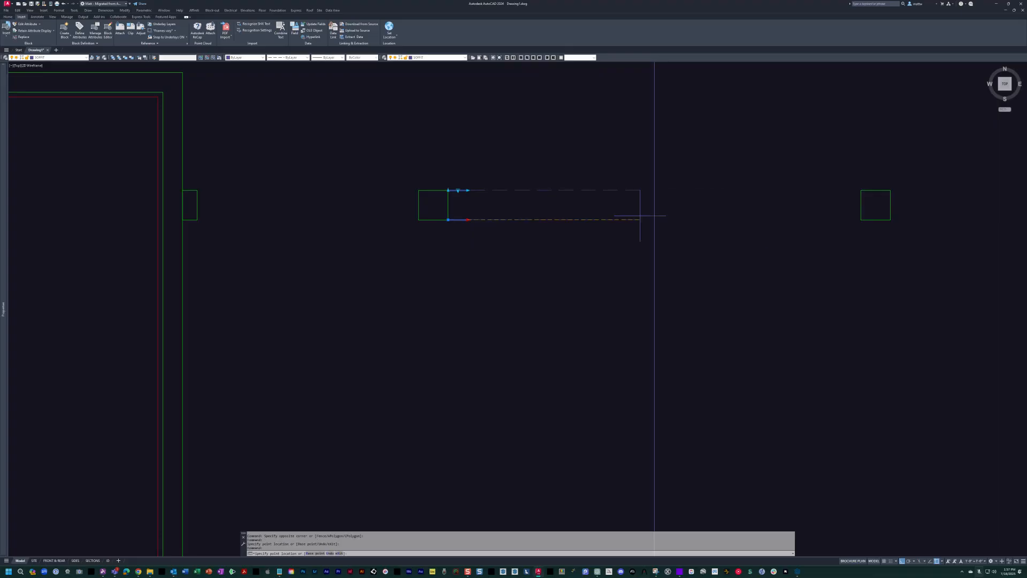
left_click(861, 220)
Copy the header to the west wall half-column and shorten the copy to end at the west freestanding column.
scroll(831, 225, "down", 4)
middle_click_drag(818, 234, 639, 273)
type("c")
key("space")
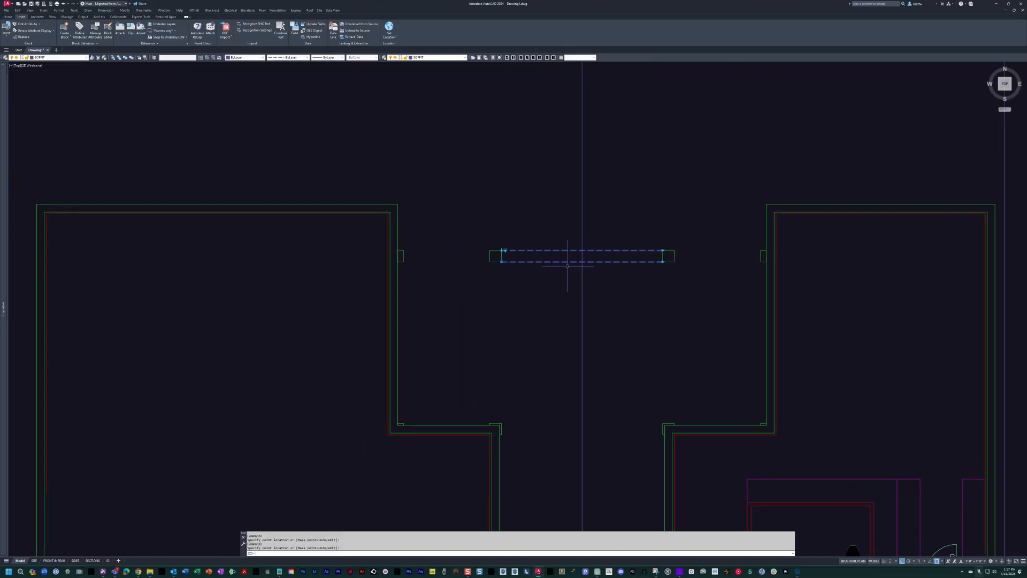
left_click(498, 262)
scroll(404, 263, "up", 4)
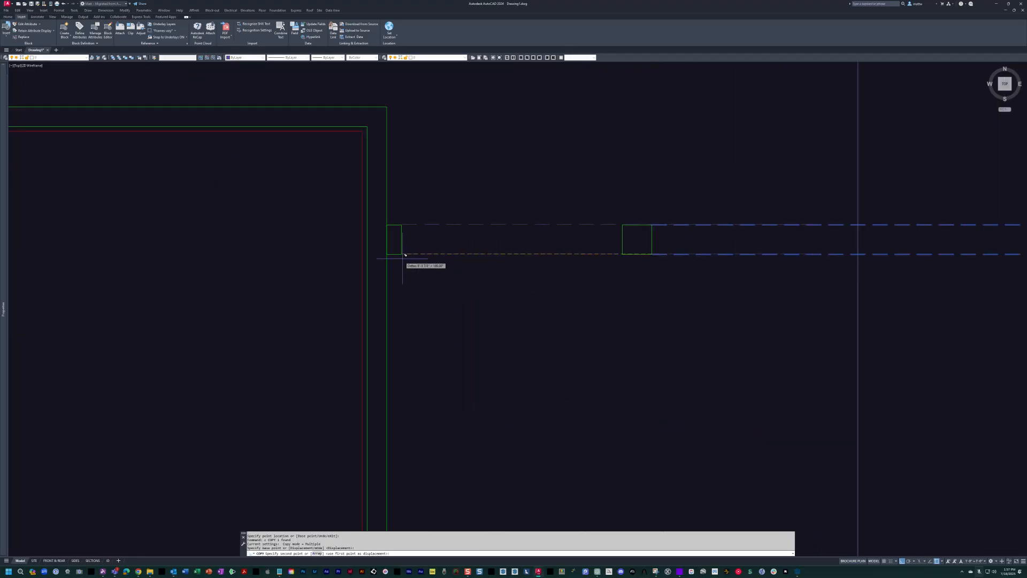
key("Escape")
left_click(522, 291)
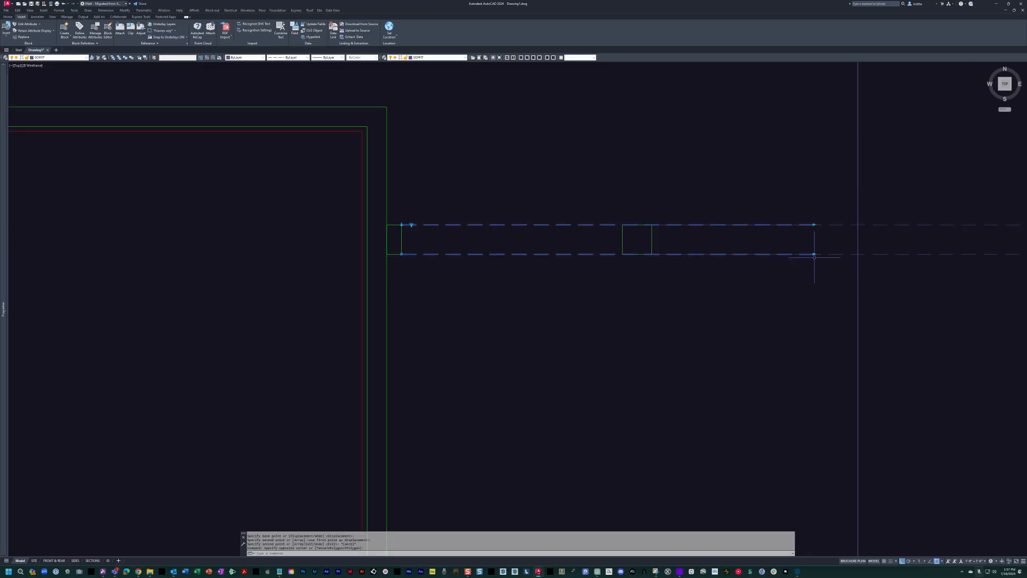
left_click(814, 254)
left_click(623, 254)
Copy the short west header into the east bay between the freestanding column and the wall half-column.
middle_click_drag(598, 253, 492, 257)
type("c")
key("Return")
left_click(295, 258)
scroll(532, 259, "down", 2)
left_click(591, 270)
scroll(592, 269, "down", 2)
middle_click_drag(592, 268, 619, 233)
key("Return")
Copy the long central header down between the two corner columns at the recess opening.
type("c")
key("Return")
left_click_drag(485, 271, 457, 230)
key("Return")
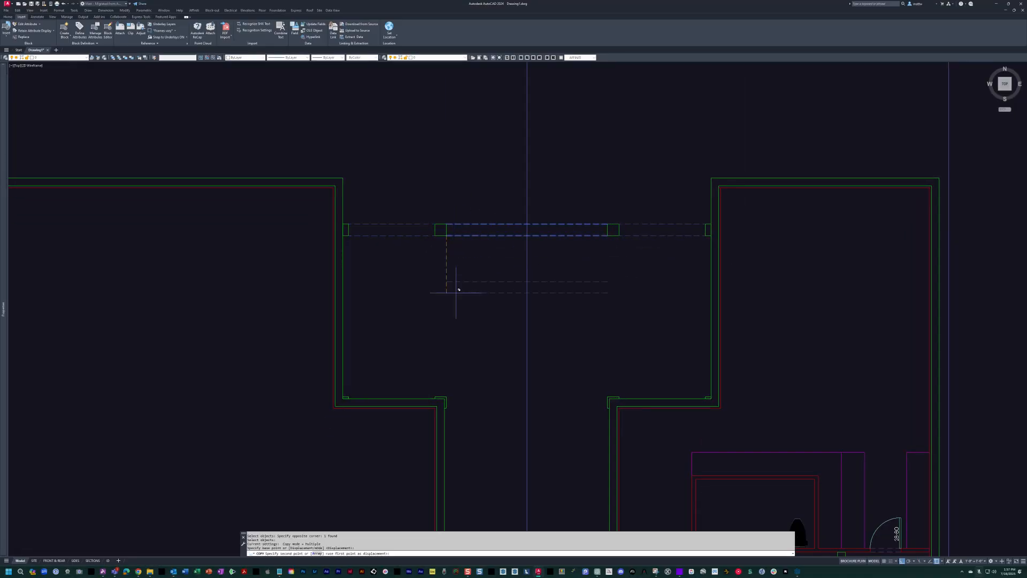
key("Escape")
key("Escape")
type("c")
Draw a line from each corner column to the outer half-column on its side, along the upper column edges.
key("Return")
key("Escape")
scroll(350, 404, "up", 2)
type("l")
key("Return")
left_click(485, 392)
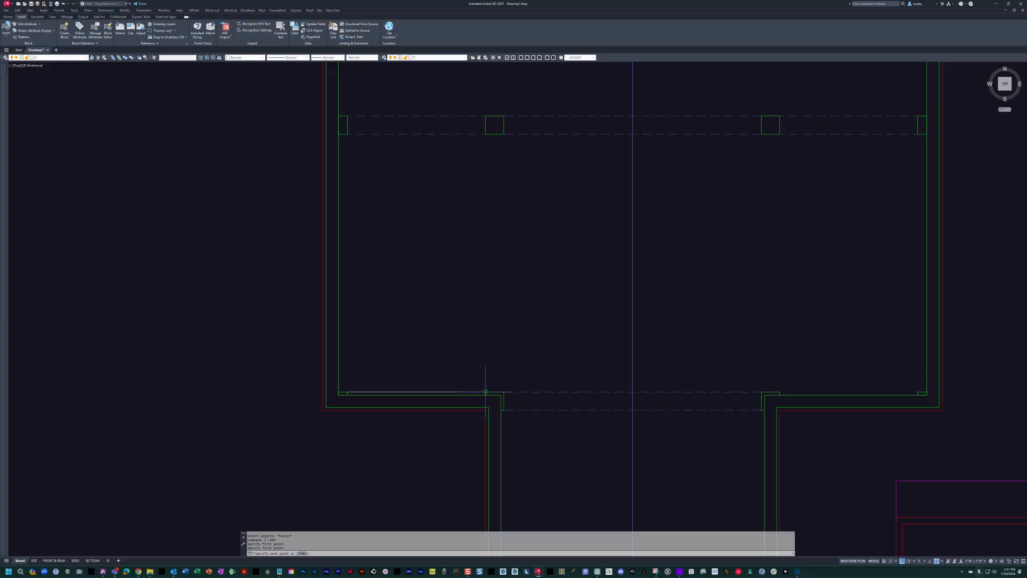
left_click(918, 393)
type("u")
key("Return")
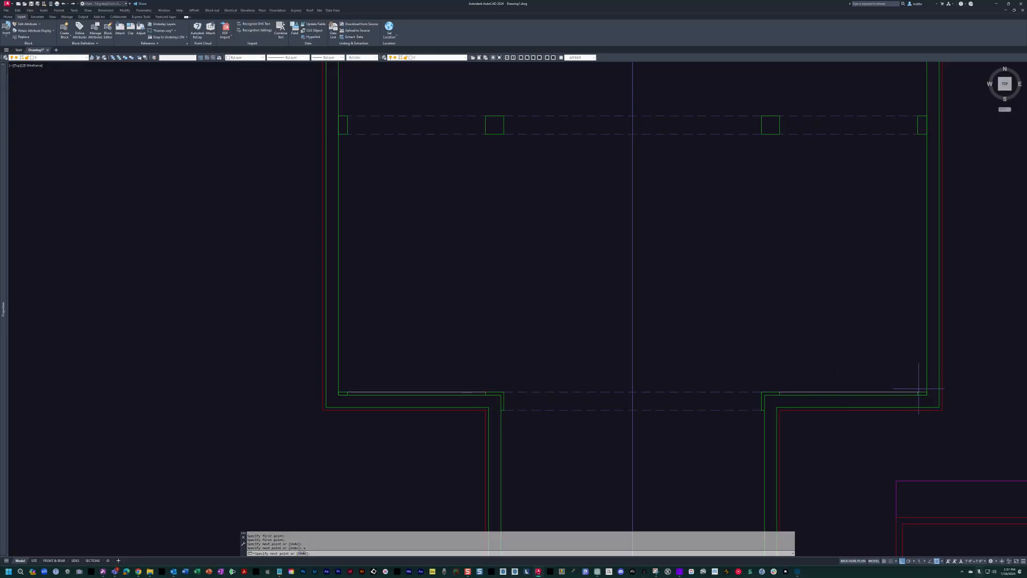
middle_click_drag(838, 394, 784, 386)
key("Escape")
Match the properties of the dashed header to the two lines joining the corner columns and half-columns.
type("ma")
key("Return")
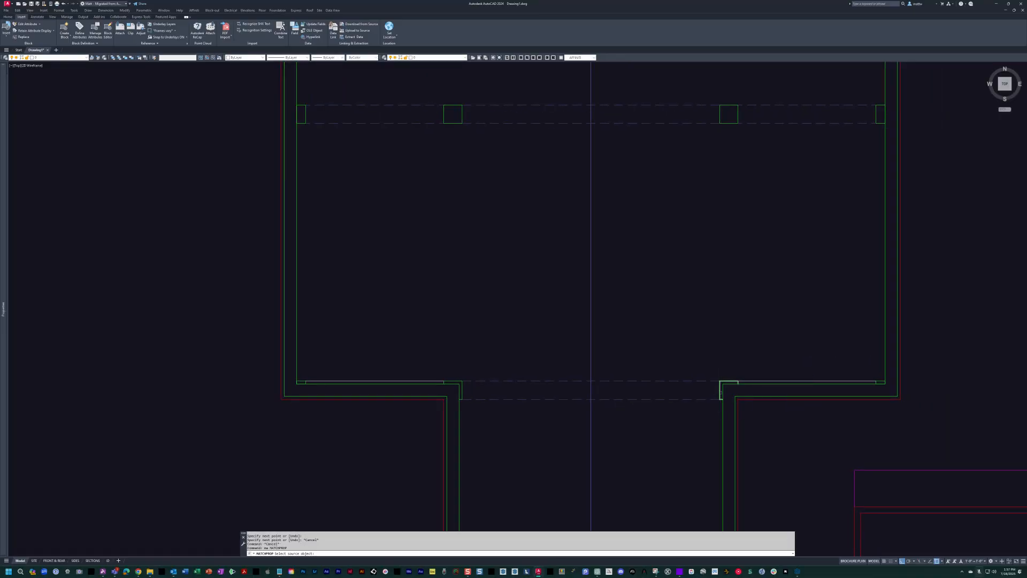
left_click(699, 380)
left_click(755, 381)
left_click(415, 380)
key("Escape")
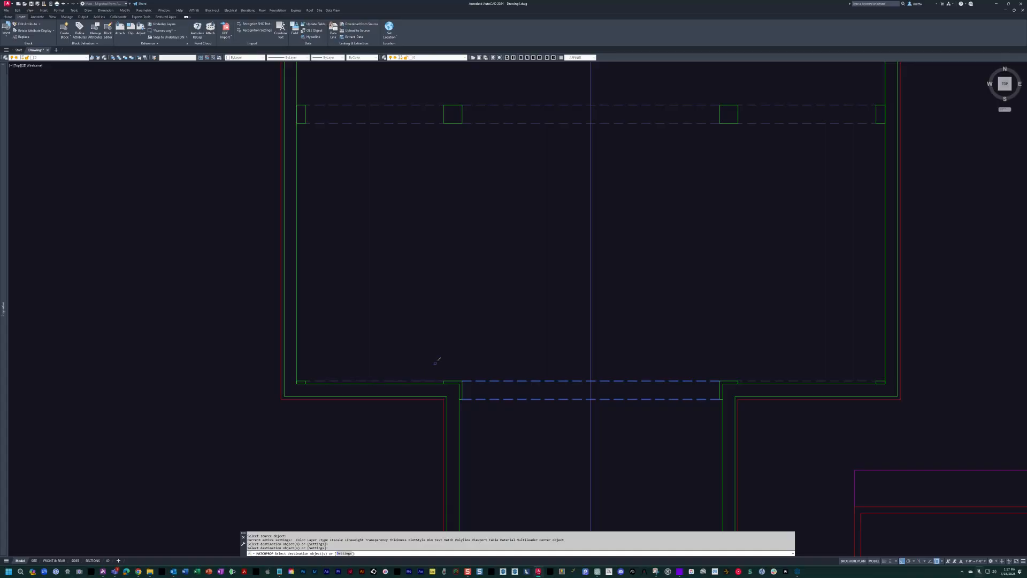
Paste the copied 80-80 SGD sliding glass door block just below the recess's south wall.
scroll(529, 349, "down", 4)
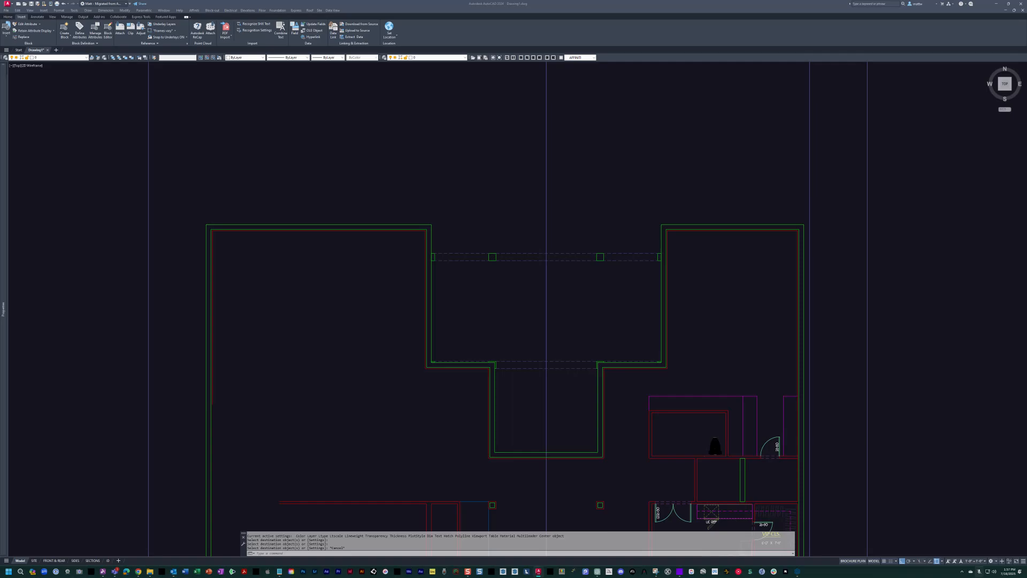
left_click(698, 322)
middle_click_drag(682, 348, 710, 195)
scroll(618, 305, "up", 4)
key("ctrl+v")
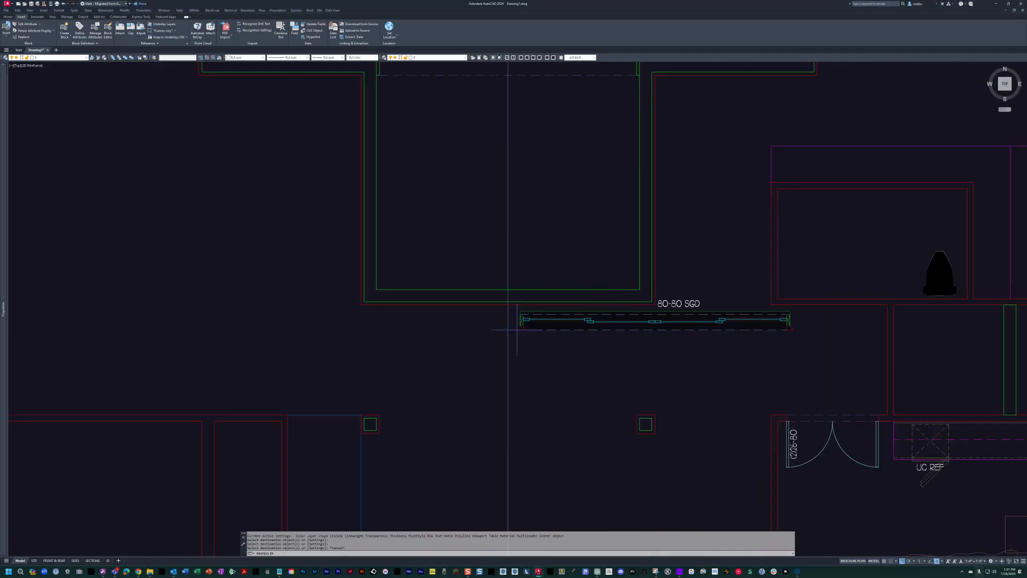
left_click(359, 386)
scroll(523, 380, "up", 4)
key("Escape")
Move the sliding glass door into the recess's south wall, centred on the vertical centreline, and fit it between the side walls.
left_click(609, 456)
left_click(580, 369)
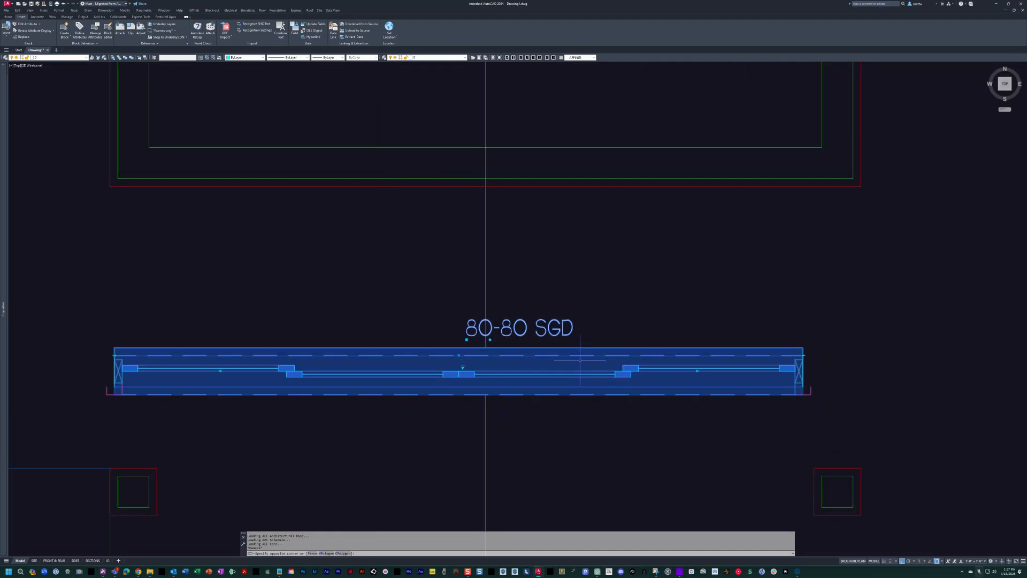
left_click(458, 355)
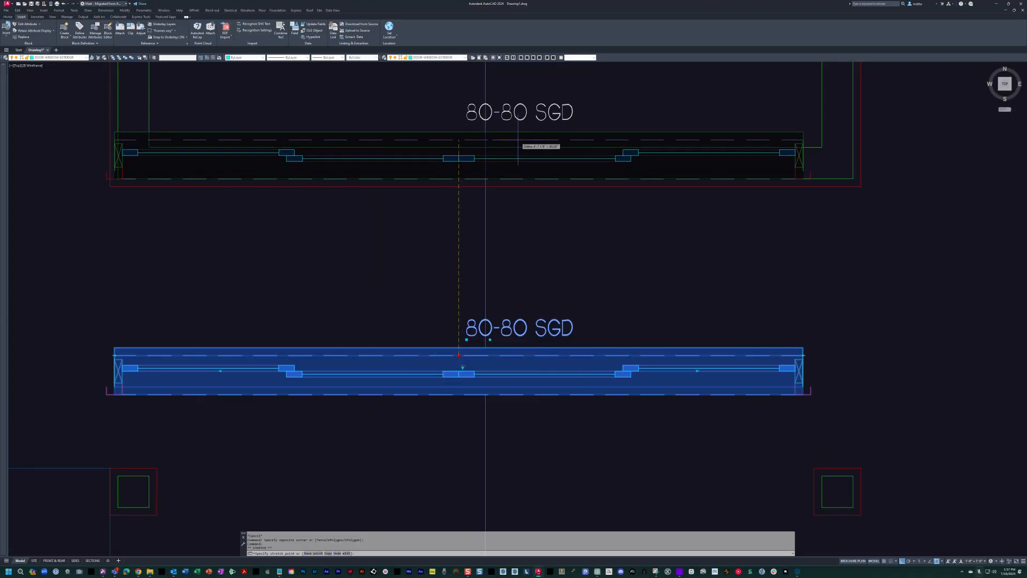
left_click(486, 146)
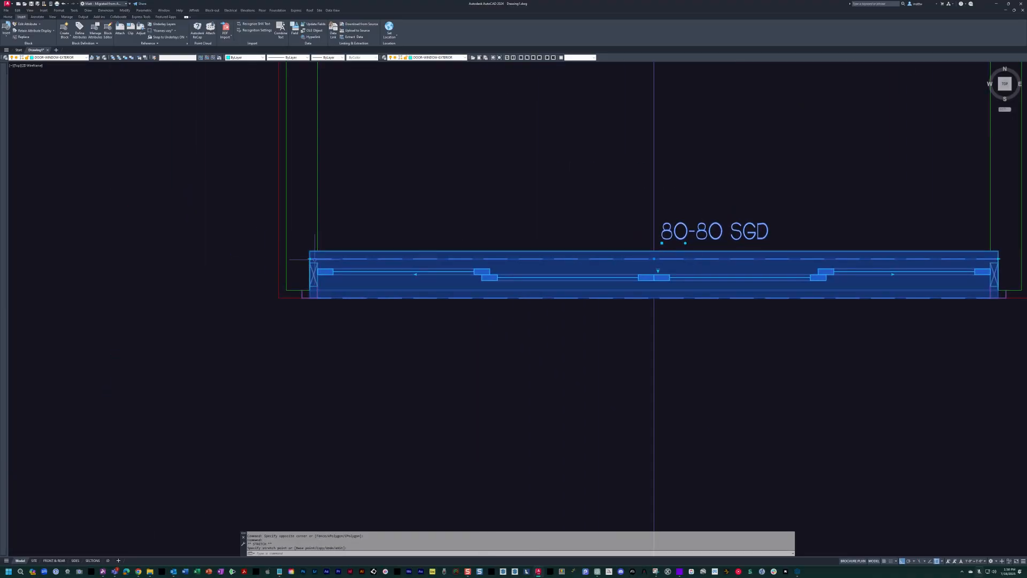
key("Escape")
scroll(598, 297, "up", 3)
scroll(544, 324, "down", 2)
key("Escape")
key("Escape")
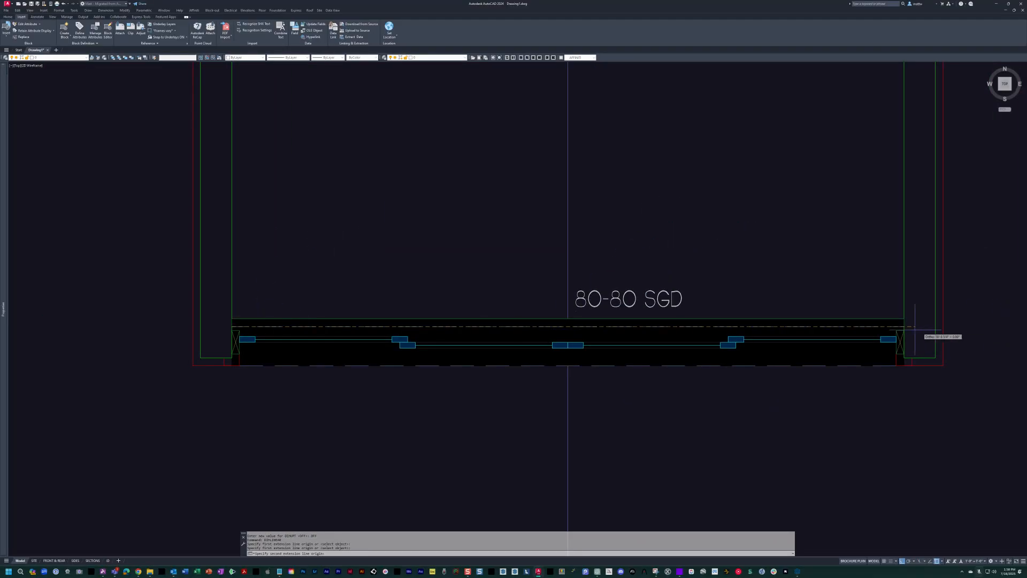
Check the sliding door's width with a temporary linear dimension and change its label to 140-100 SGD.
left_click(884, 327)
key("Escape")
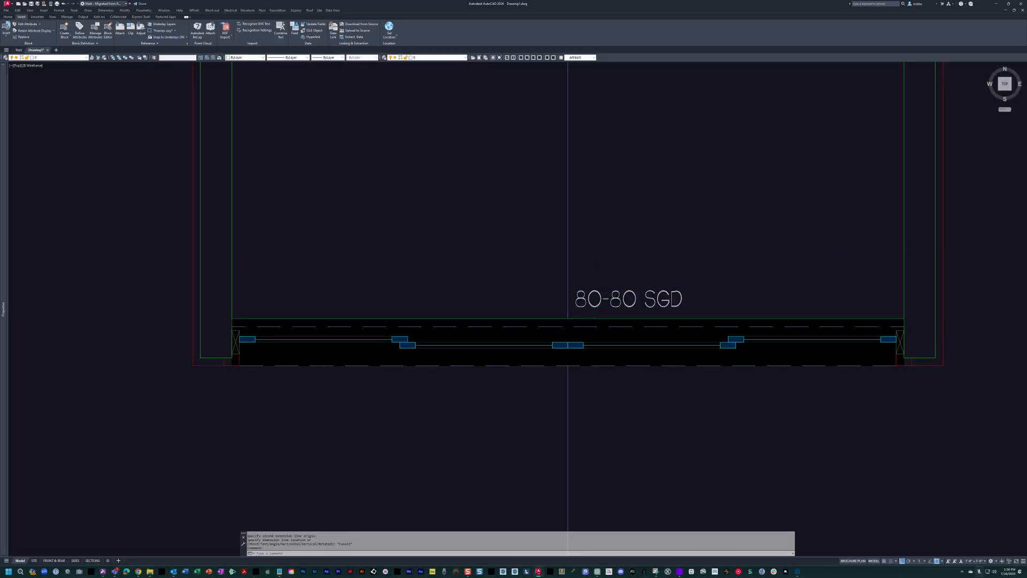
double_click(598, 295)
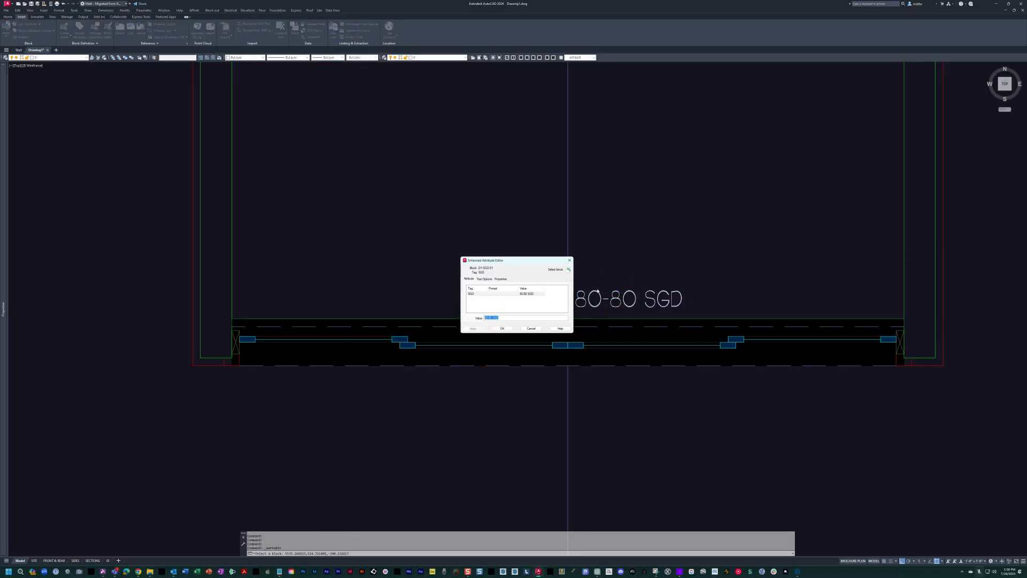
left_click(507, 330)
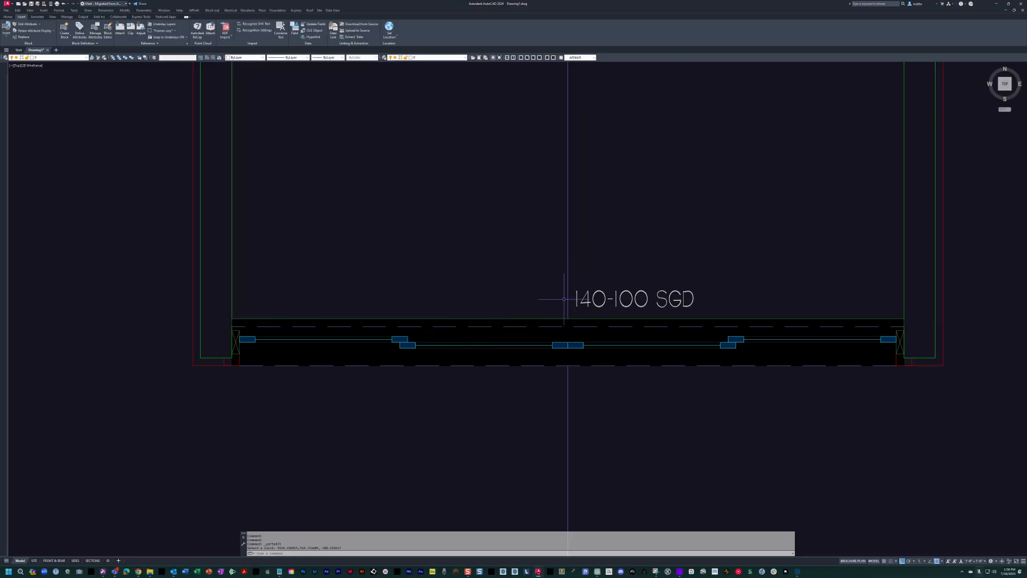
Turn the hidden layers back on to show the scanned sketch beneath the plan.
scroll(567, 298, "down", 5)
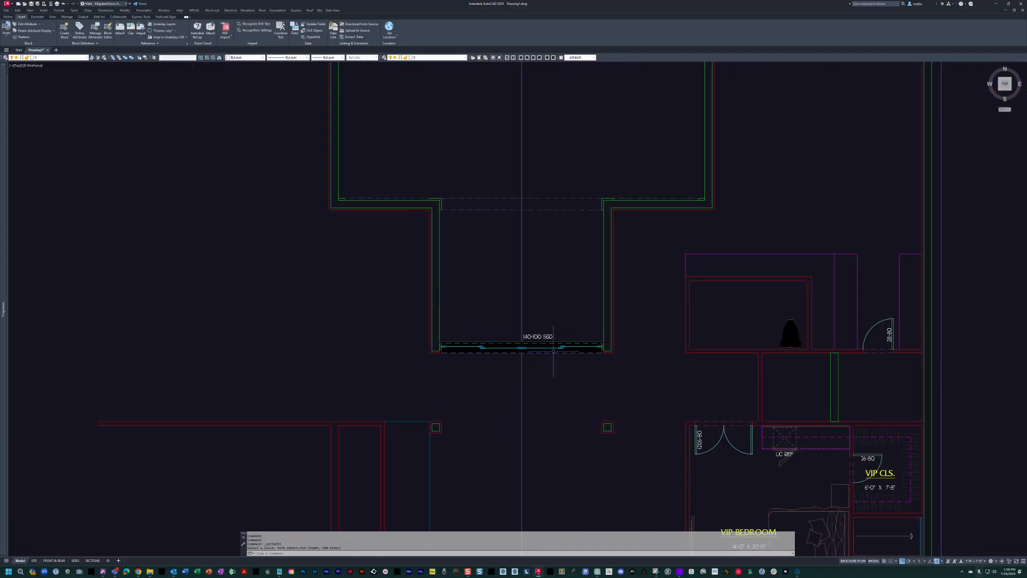
middle_click_drag(488, 235, 476, 281)
middle_click_drag(529, 320, 530, 422)
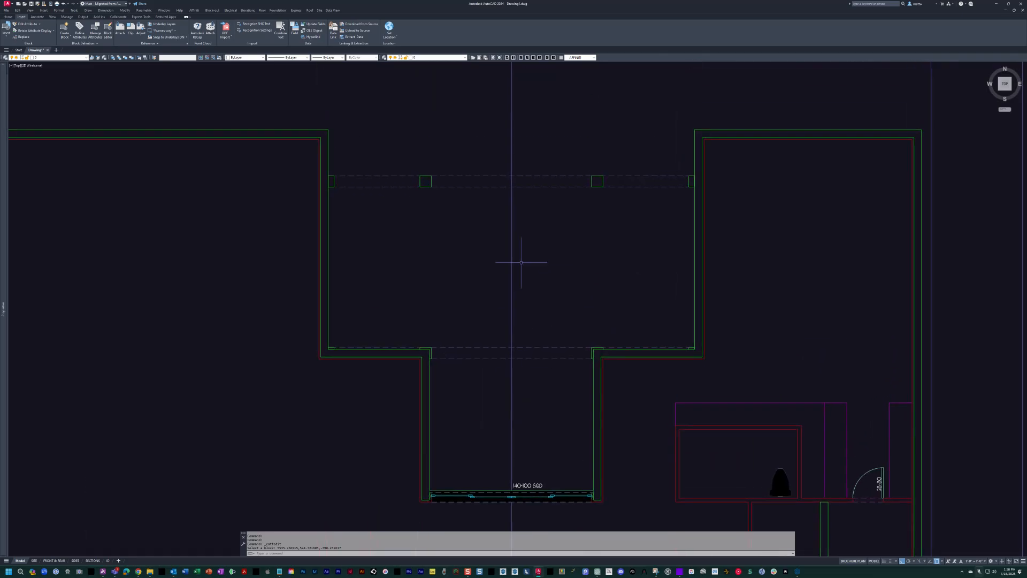
scroll(537, 221, "down", 2)
scroll(536, 252, "down", 4)
type("on")
key("Return")
Extend the two horizontal wall lines south of the pantry westward to the exterior wall.
scroll(476, 339, "up", 6)
middle_click_drag(506, 332, 594, 374)
scroll(524, 340, "up", 4)
key("Escape")
type("ex")
key("Return")
left_click(320, 303)
left_click(233, 237)
left_click(385, 358)
left_click(156, 231)
key("Return")
left_click(474, 345)
left_click(497, 144)
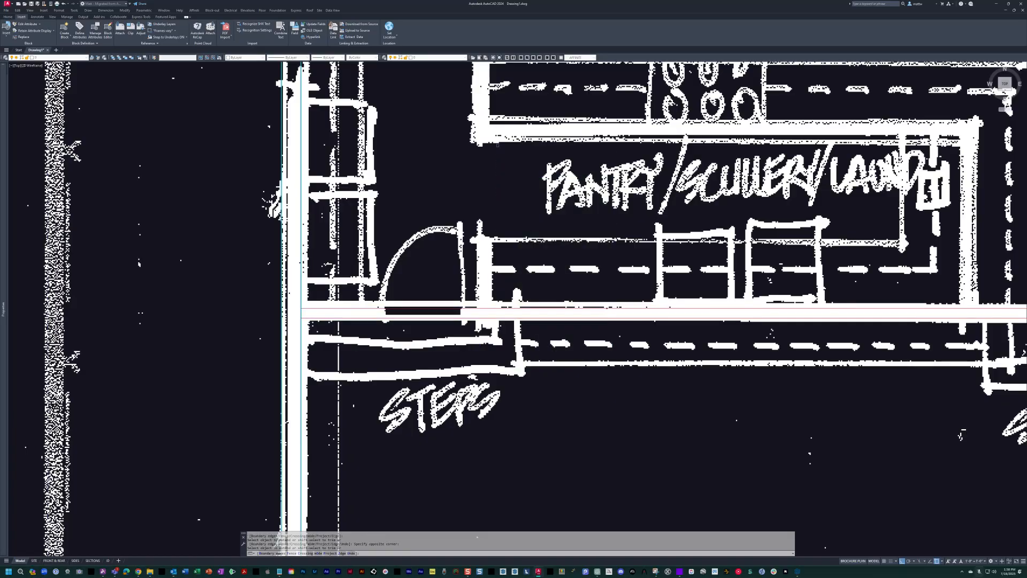
scroll(451, 325, "down", 5)
key("Escape")
key("Escape")
key("Escape")
Offset the upper line of the pantry's south wall 24 inches north for the counter edge.
scroll(586, 279, "up", 5)
middle_click_drag(584, 285, 589, 310)
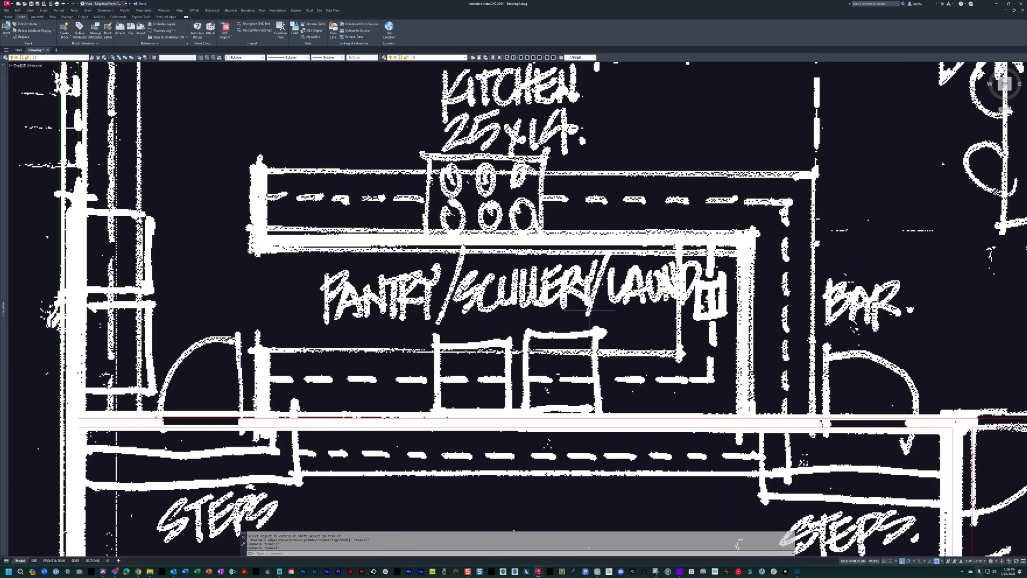
type("o")
key("Return")
type("2")
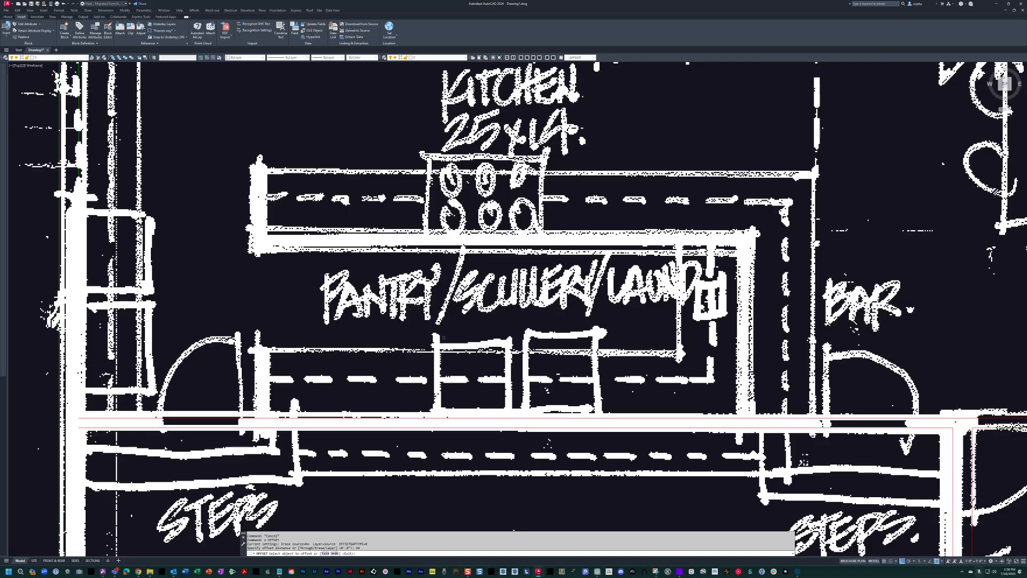
left_click(323, 419)
left_click(332, 321)
key("Return")
key("Return")
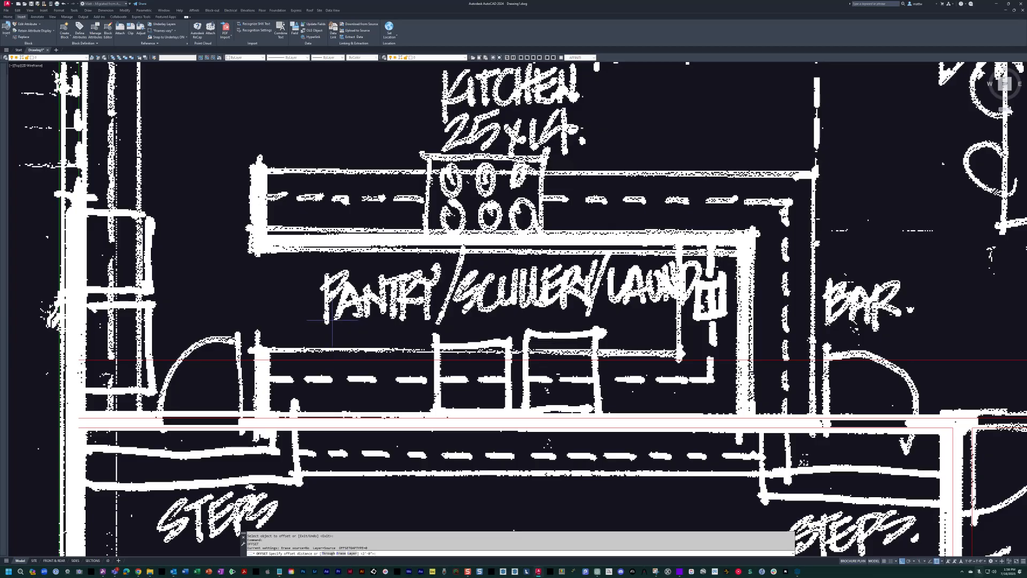
Offset the pantry counter line 48 inches north to locate the wall between the pantry and kitchen.
type("48")
key("Return")
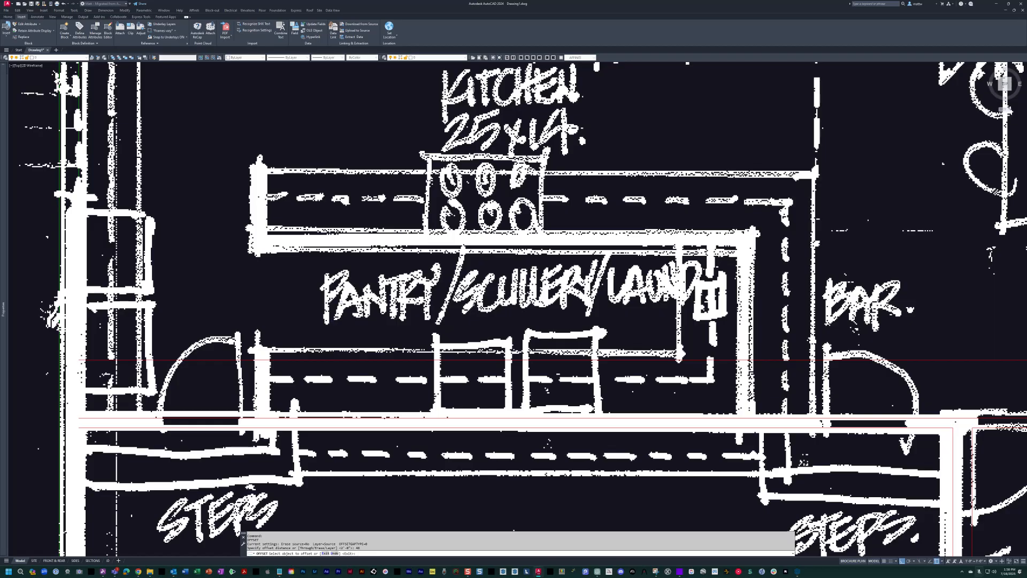
middle_click_drag(390, 293, 490, 304)
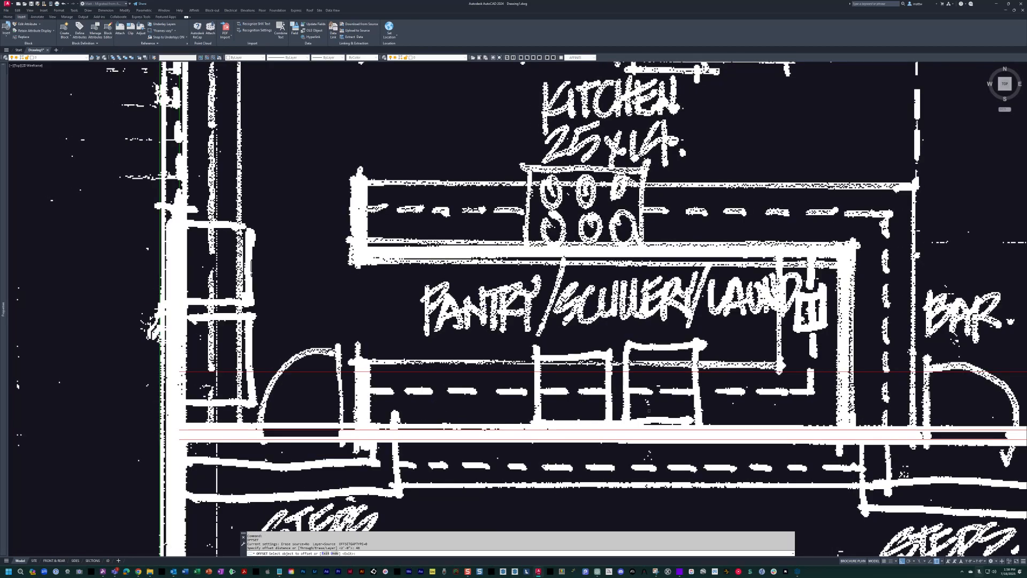
middle_click_drag(649, 411, 663, 410)
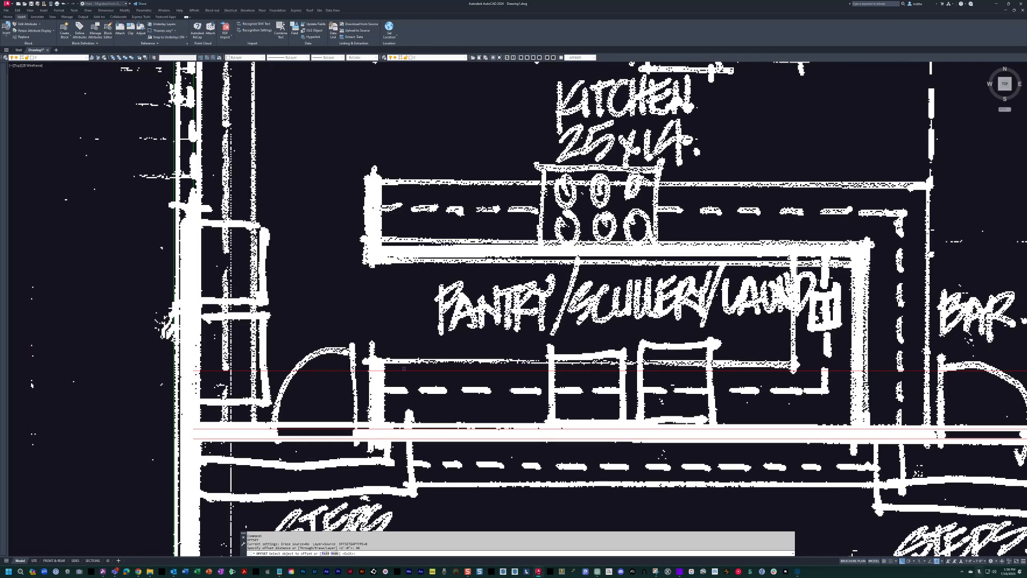
left_click(440, 372)
left_click(421, 285)
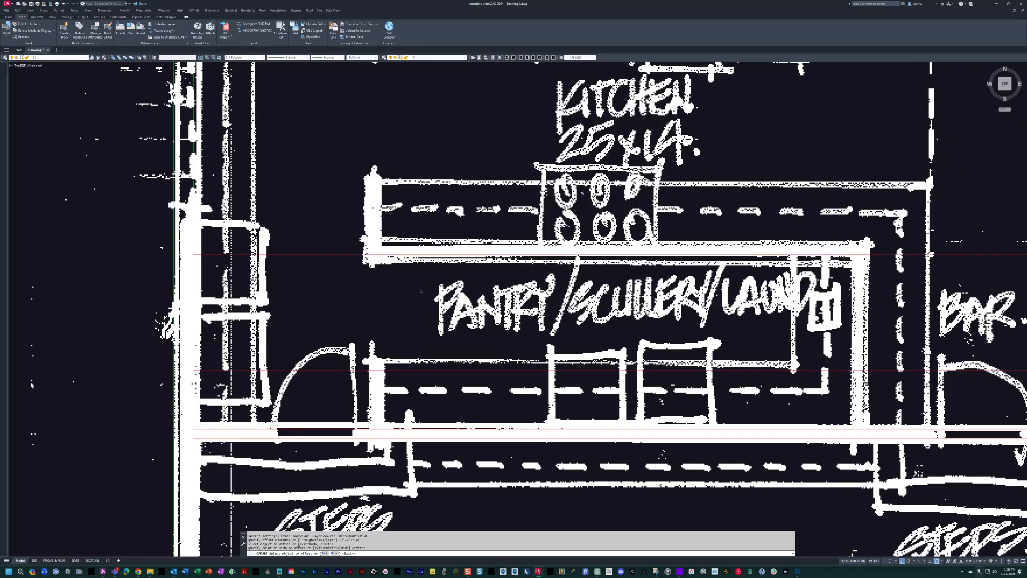
key("Return")
middle_click_drag(421, 285, 397, 283)
key("Escape")
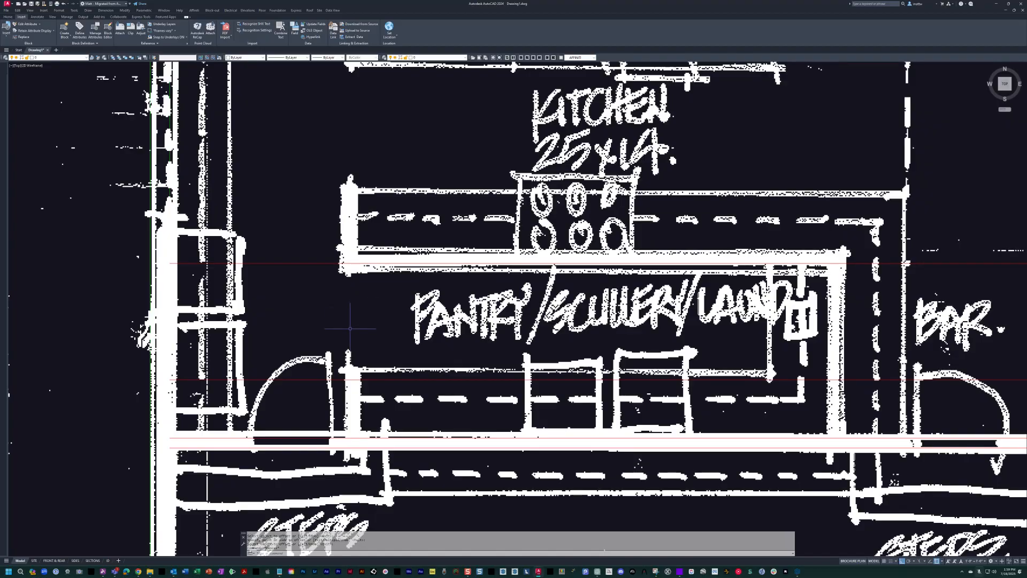
key("Escape")
key("Escape")
Offset the new pantry and kitchen dividing wall line 4 inches north to give the wall its thickness.
mouse_move(510, 253)
middle_mouse_down()
mouse_move(518, 256)
mouse_move(506, 265)
mouse_move(550, 297)
middle_mouse_up()
type("o")
key("Return")
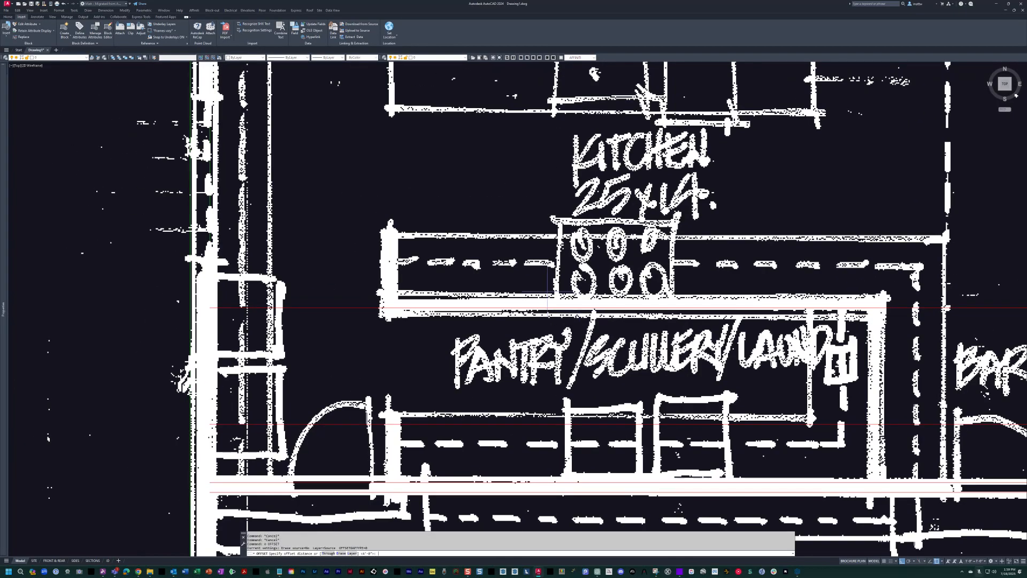
type("4")
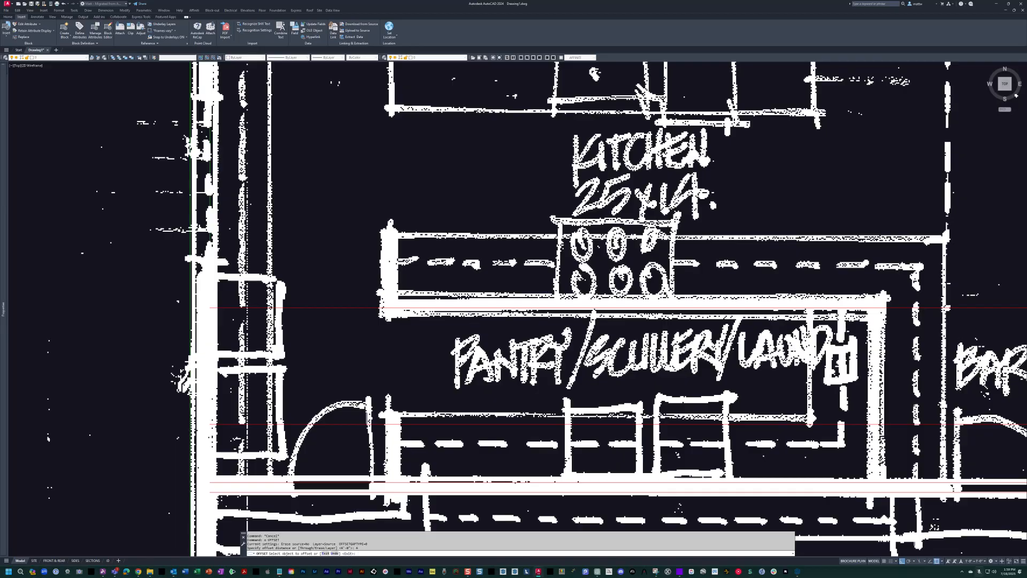
left_click(466, 308)
left_click(466, 301)
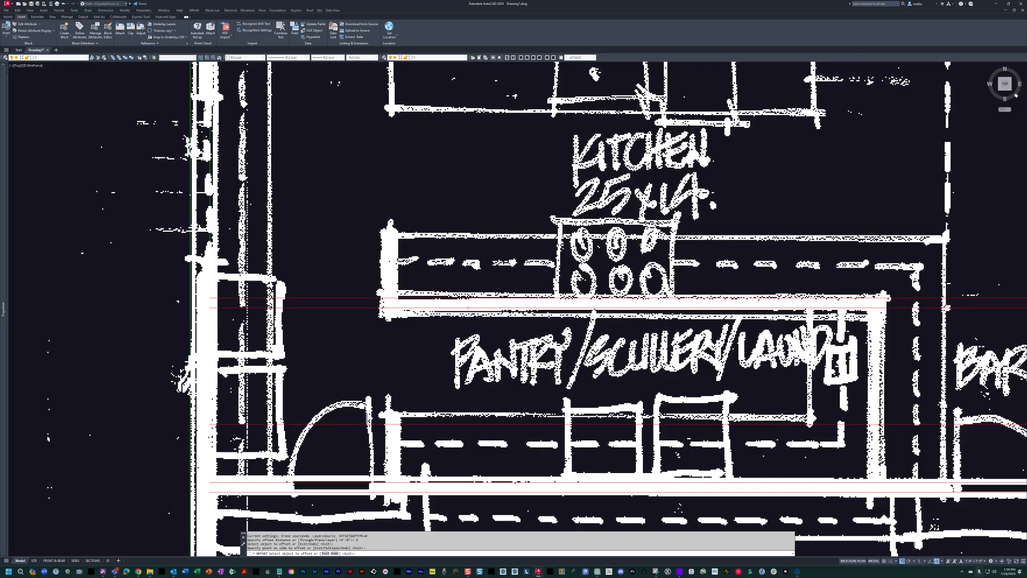
Examine the sketched pantry, kitchen counters, doors and steps along the west exterior wall against the traced lines.
key("Escape")
scroll(609, 293, "down", 3)
middle_click_drag(610, 294, 379, 214)
scroll(578, 283, "up", 2)
scroll(712, 337, "down", 2)
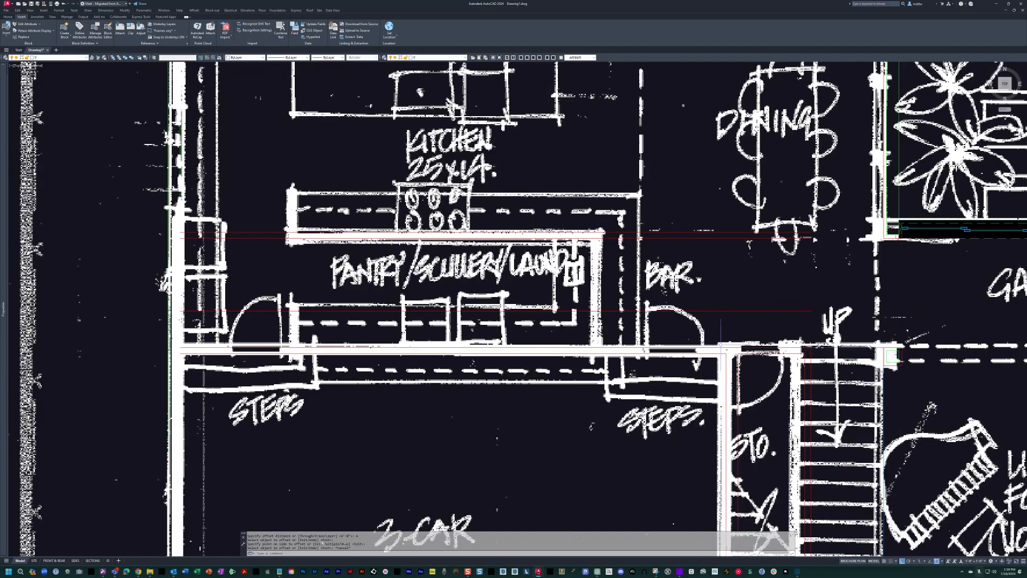
middle_click_drag(714, 220, 655, 270)
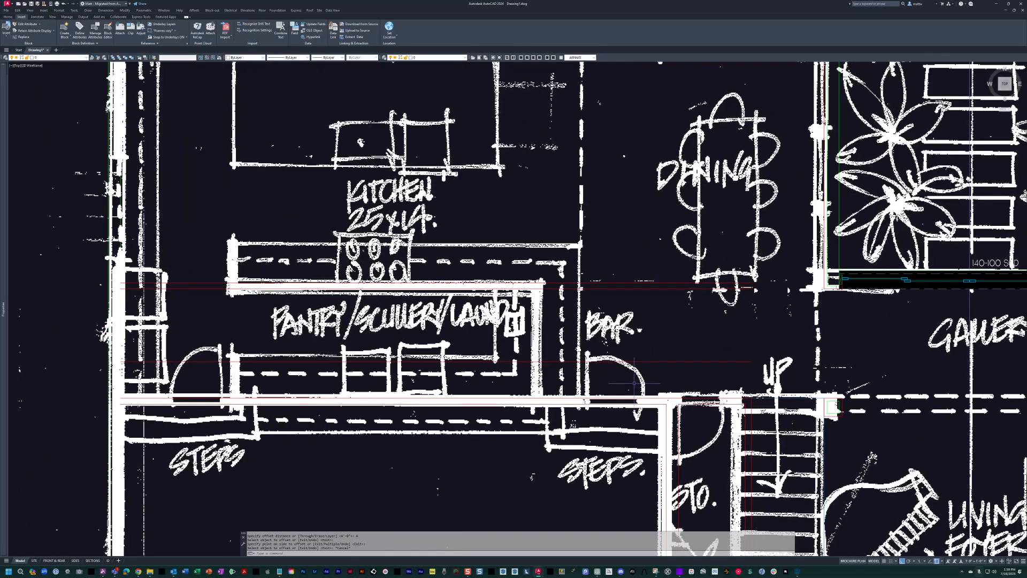
middle_click_drag(636, 384, 714, 349)
mouse_move(227, 357)
middle_mouse_down()
mouse_move(380, 358)
mouse_move(364, 357)
mouse_move(391, 343)
middle_mouse_up()
scroll(379, 360, "up", 4)
key("Escape")
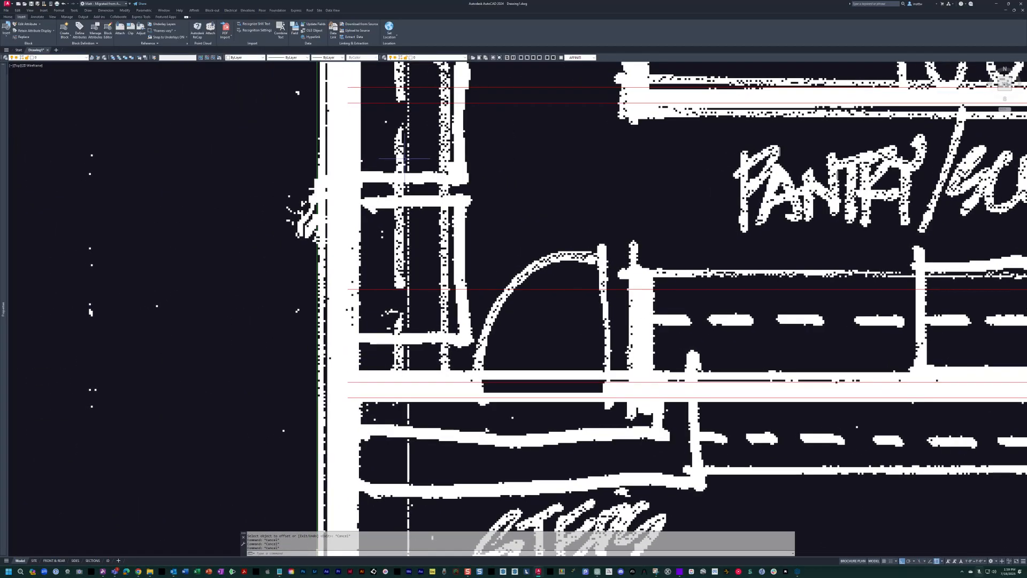
scroll(396, 125, "down", 2)
mouse_move(396, 125)
middle_mouse_down()
mouse_move(425, 258)
mouse_move(425, 392)
middle_mouse_up()
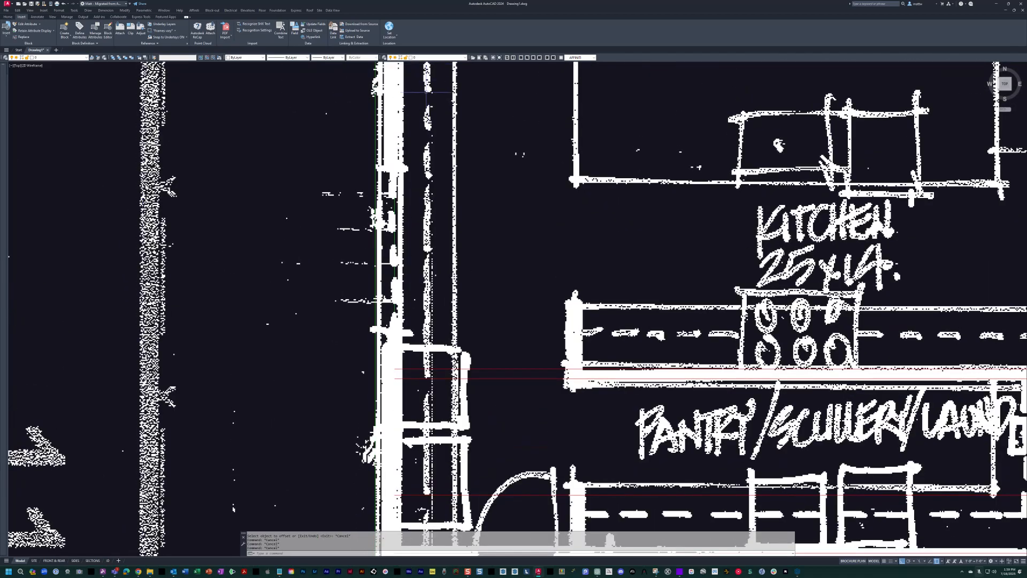
scroll(428, 242, "down", 1)
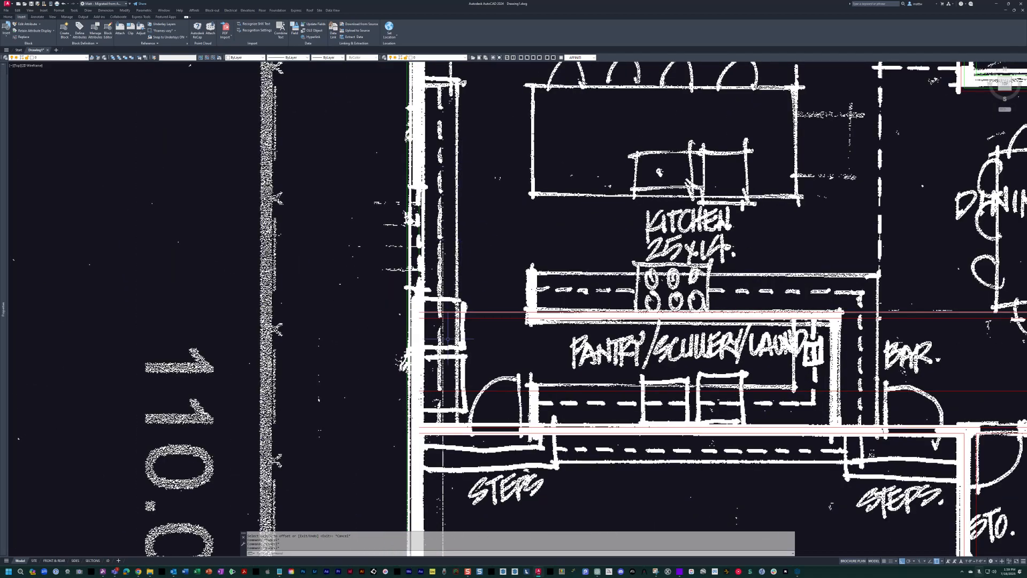
scroll(449, 340, "up", 1)
scroll(475, 353, "down", 1)
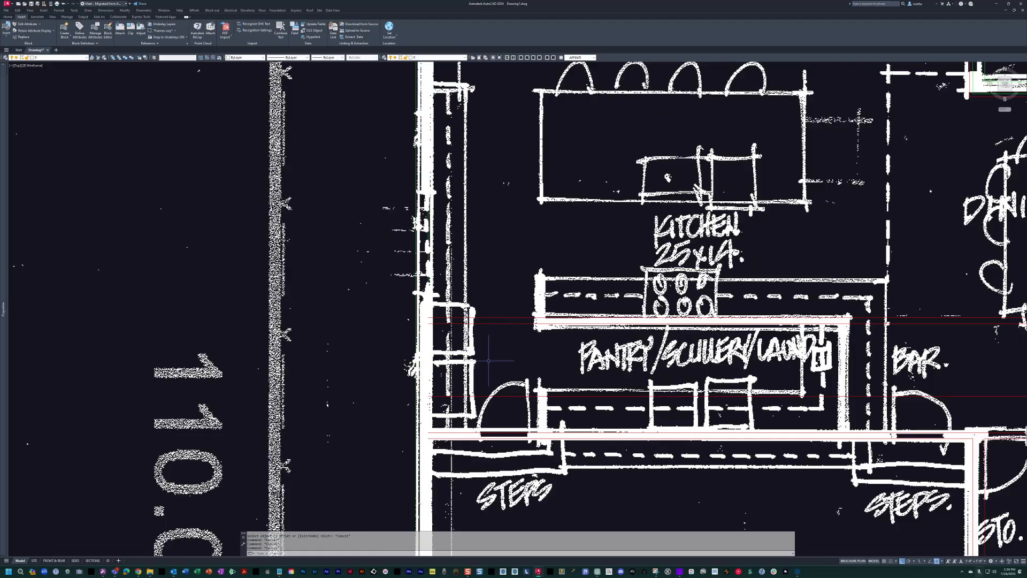
middle_click_drag(482, 360, 424, 373)
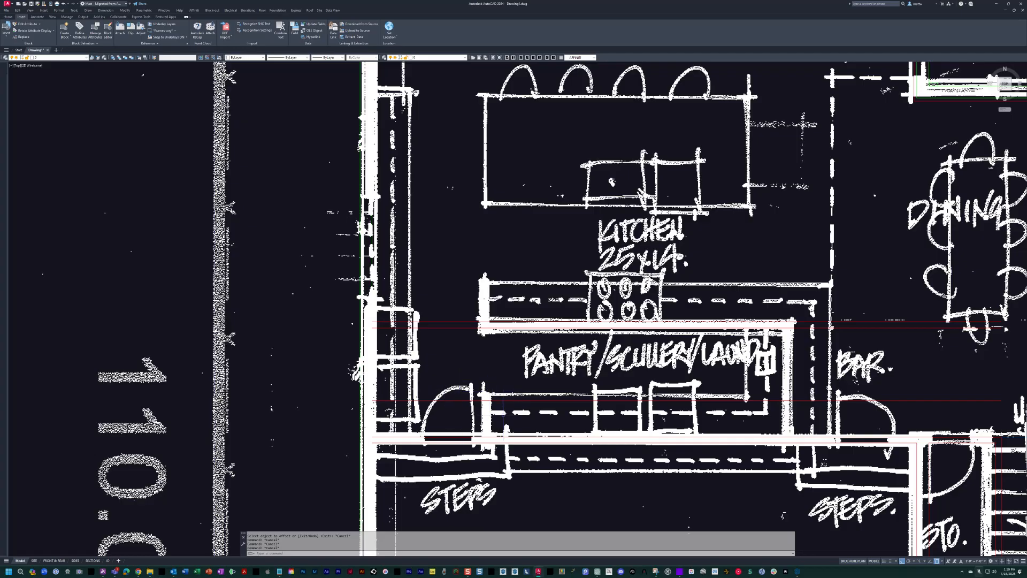
mouse_move(446, 408)
middle_mouse_down()
mouse_move(461, 408)
mouse_move(424, 399)
middle_mouse_up()
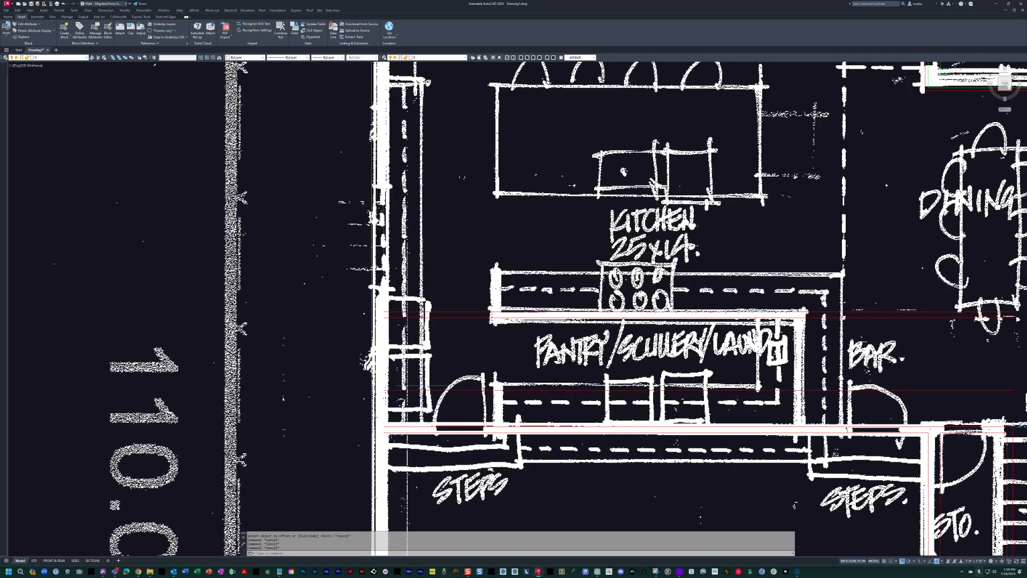
middle_click_drag(416, 354, 409, 369)
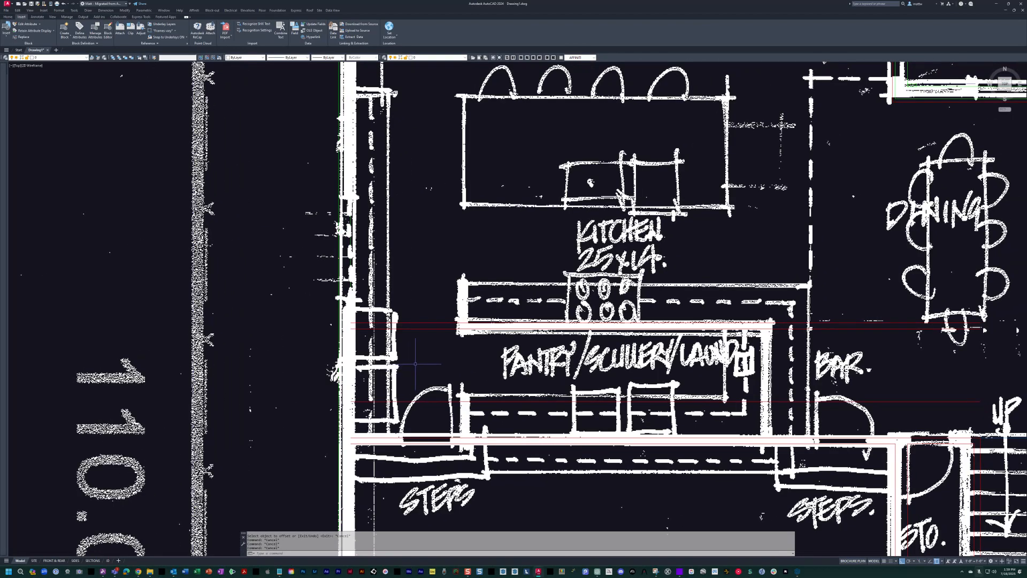
type("di")
key("Return")
middle_click_drag(415, 364, 434, 364)
key("Escape")
key("Escape")
key("Escape")
key("Escape")
scroll(393, 422, "up", 4)
middle_click_drag(405, 263, 477, 440)
scroll(468, 398, "down", 3)
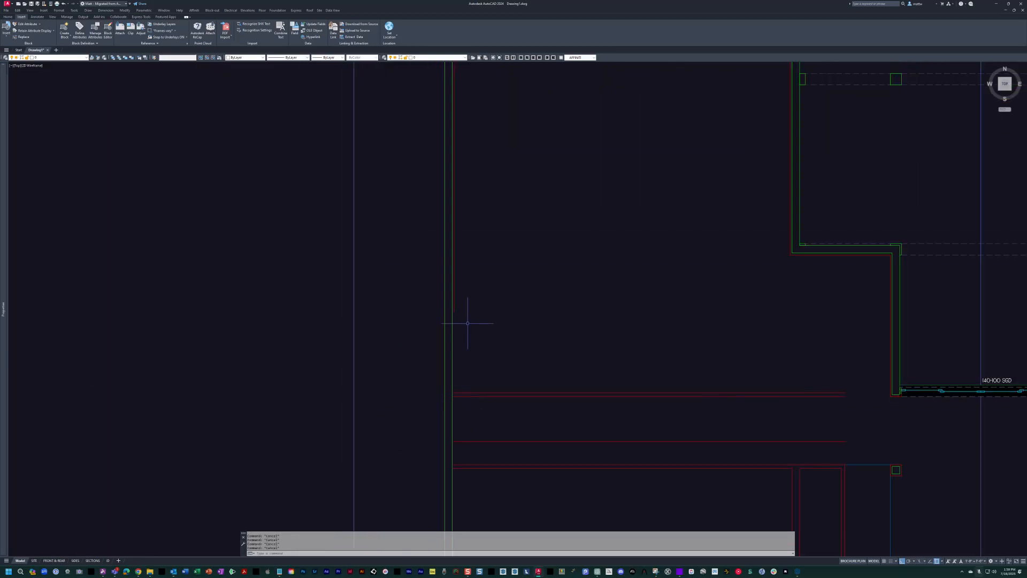
scroll(470, 398, "up", 2)
type("f")
key("Return")
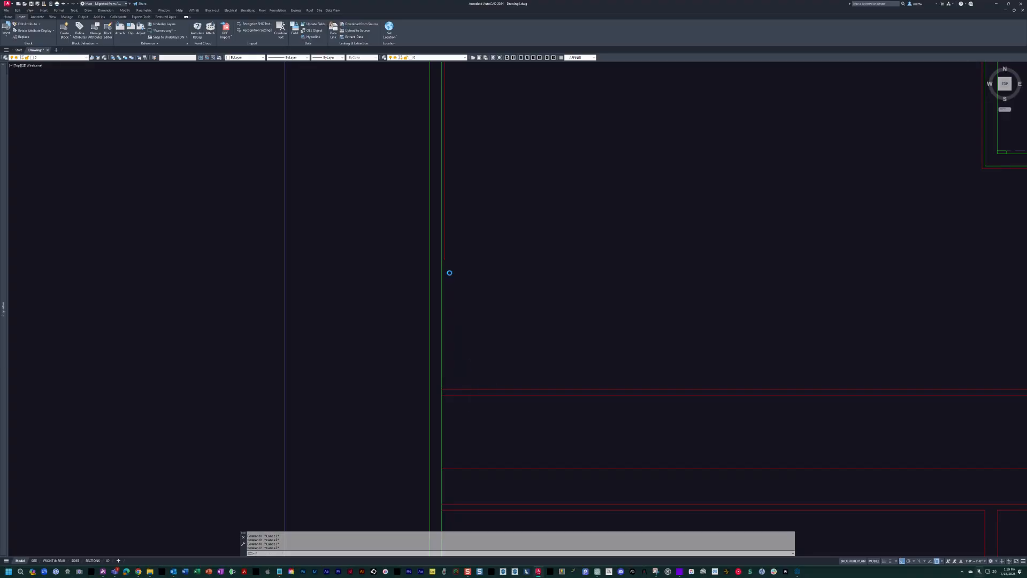
key("Escape")
type("ex")
key("Return")
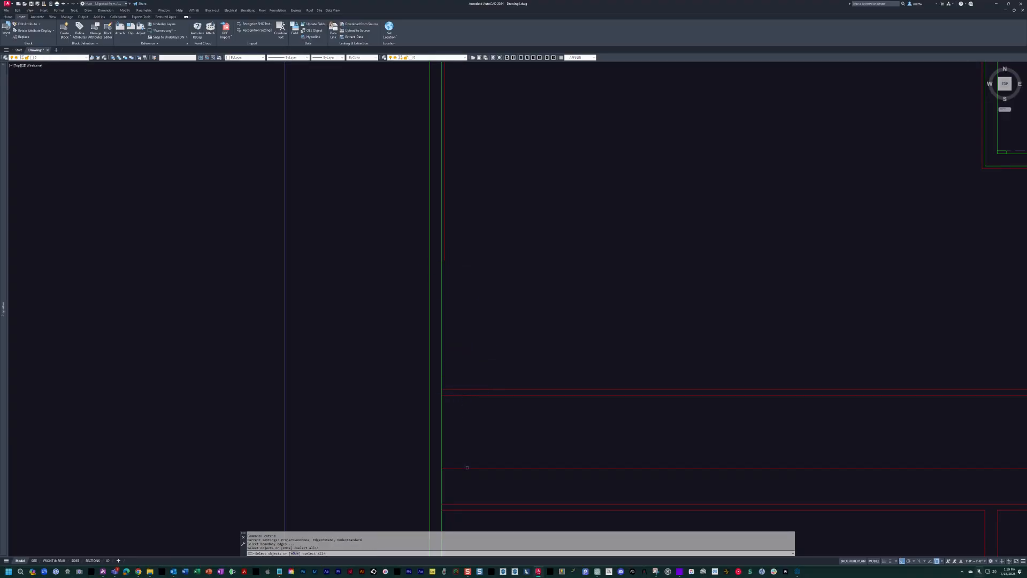
key("Escape")
key("Escape")
Fillet the upper line of the pantry's south wall to the west exterior wall's inner finish line to form a corner.
type("f")
key("Return")
key("Return")
left_click(467, 504)
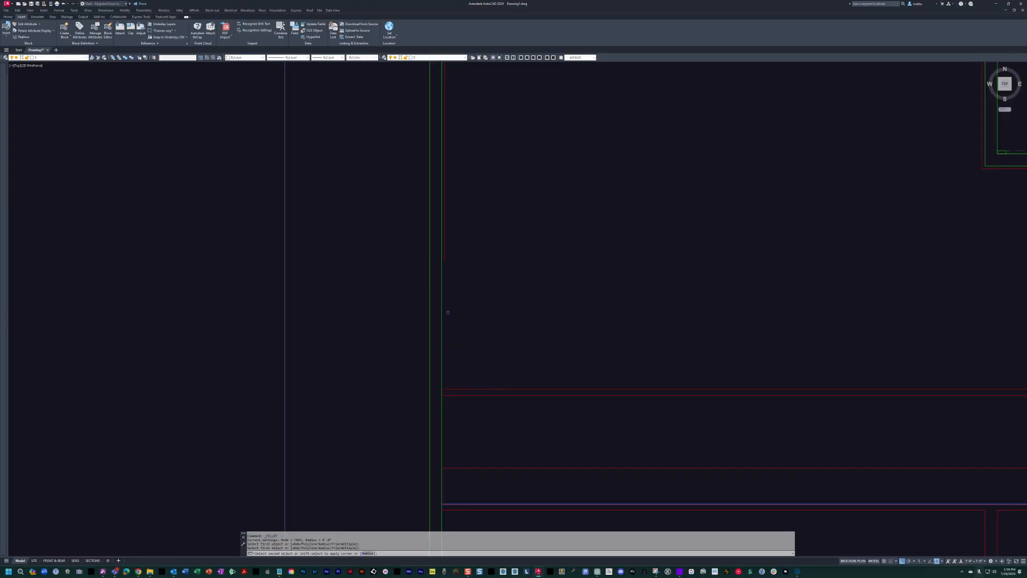
left_click(445, 263)
scroll(458, 275, "down", 3)
scroll(445, 282, "up", 3)
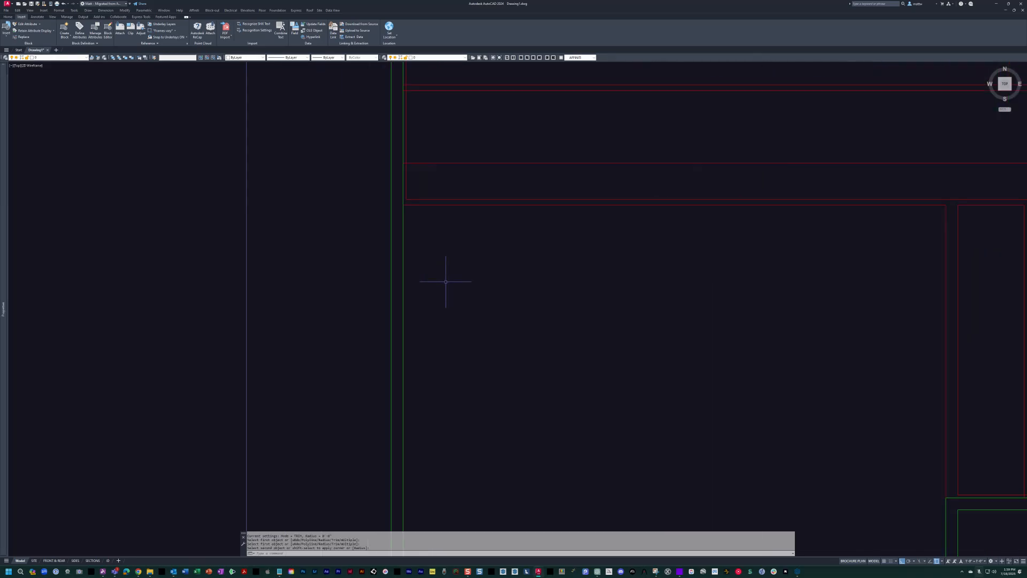
Offset the west exterior wall's inner finish line 24 inches east for the counter edge.
middle_click_drag(380, 213, 373, 329)
key("Escape")
middle_click_drag(406, 123, 394, 172)
middle_click_drag(446, 277, 410, 295)
key("Escape")
key("Escape")
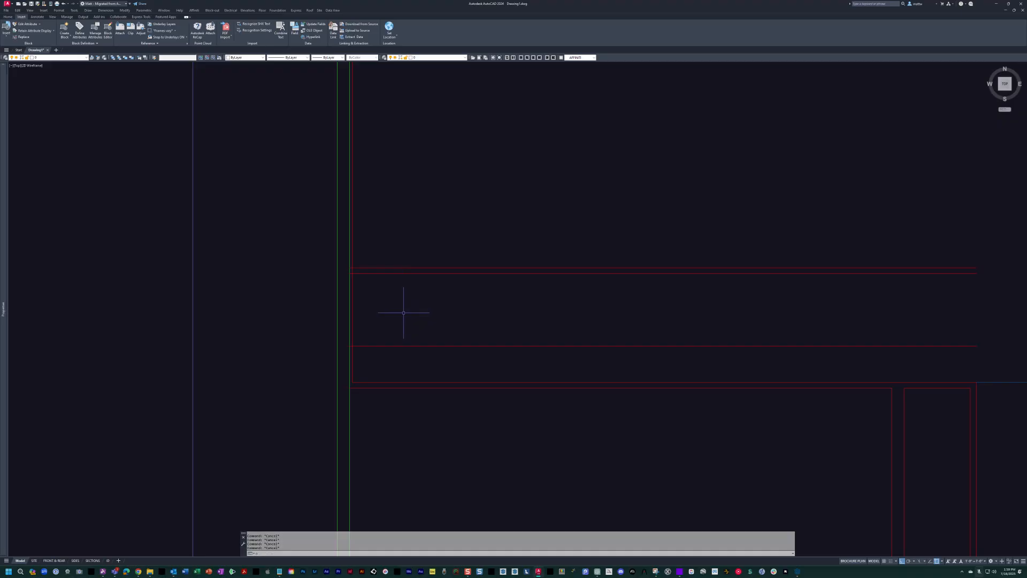
type("o")
key("Return")
type("24")
key("Return")
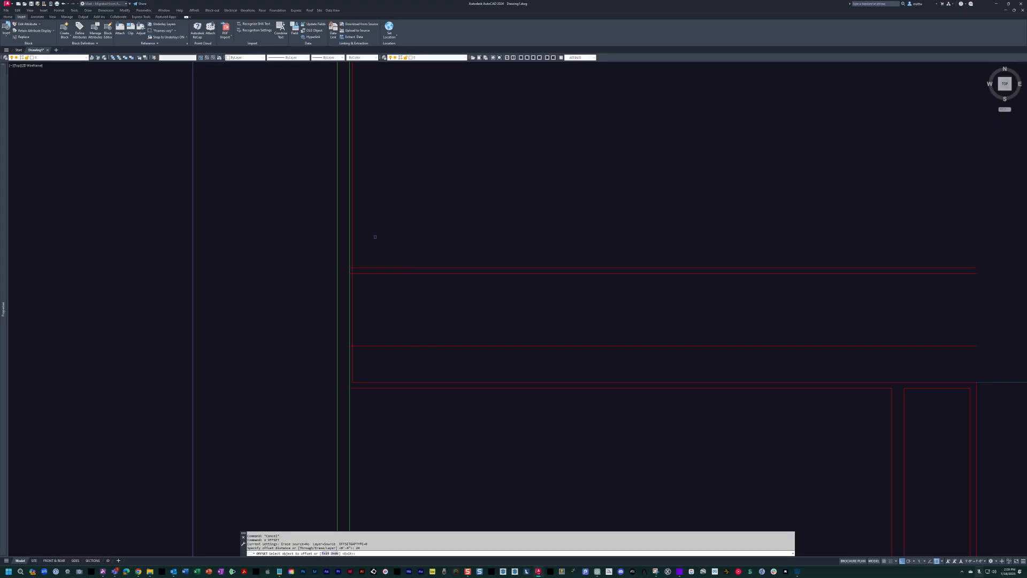
left_click(353, 225)
left_click(404, 226)
key("Escape")
middle_click_drag(411, 234, 452, 235)
type("tr")
key("Return")
scroll(404, 267, "up", 4)
key("Escape")
key("Escape")
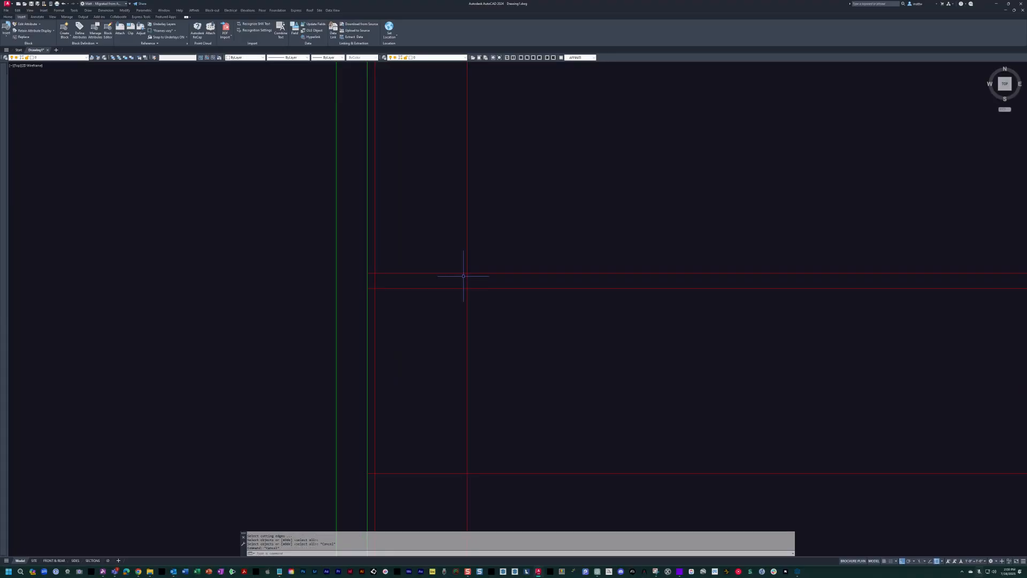
key("Escape")
key("Escape")
Draw a short vertical helper line across the pantry and kitchen dividing wall, just east of the new counter edge.
scroll(484, 278, "down", 3)
scroll(517, 292, "up", 2)
type("l")
key("Return")
left_click(461, 221)
left_click(463, 315)
key("Escape")
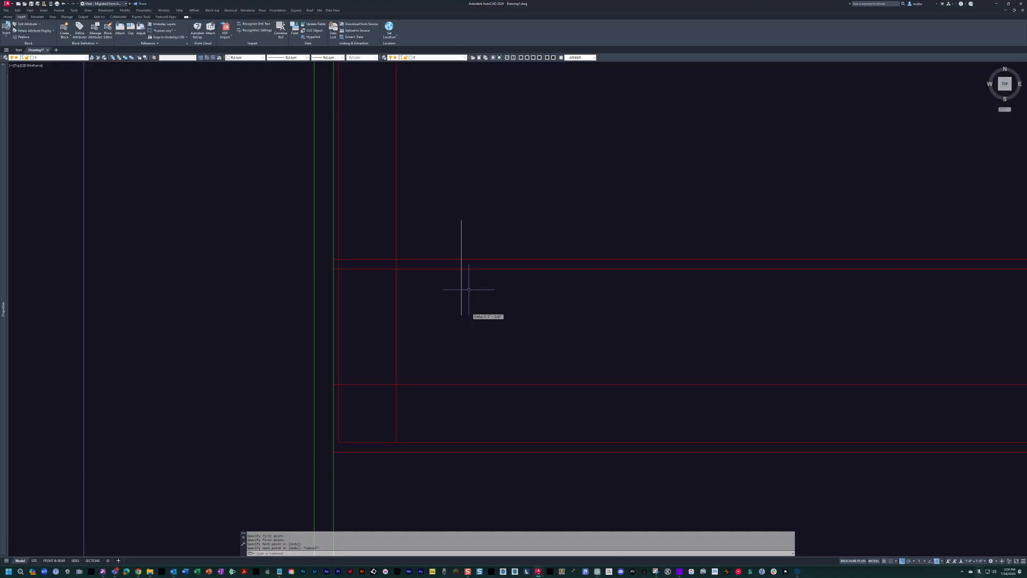
Trim the dividing wall's lower line between the counter edge and the helper line.
type("tr")
key("Return")
left_click(504, 250)
left_click(374, 234)
key("Return")
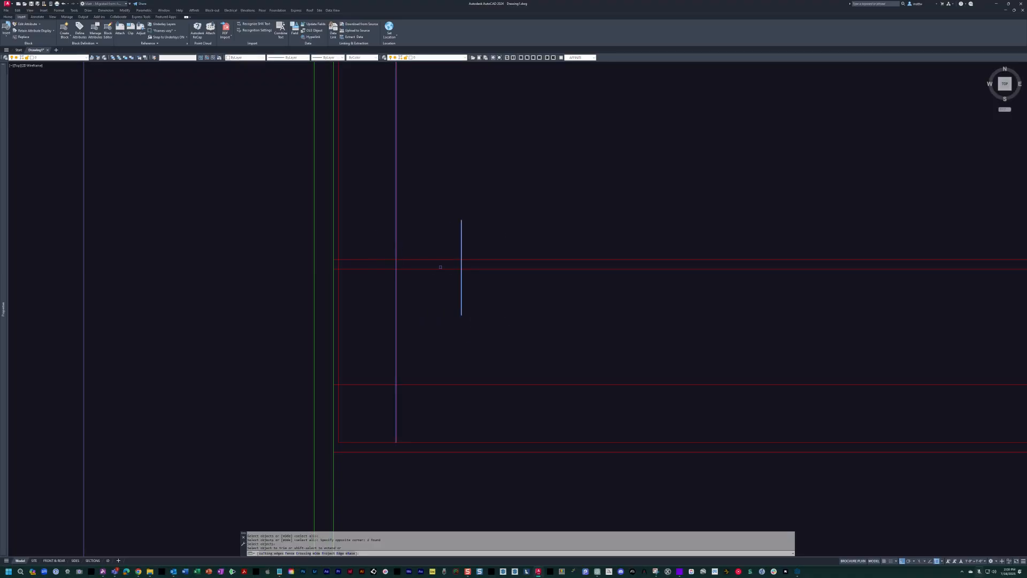
left_click(437, 268)
key("Escape")
Erase the vertical helper line crossing the dividing wall.
type("e")
key("Return")
left_click(476, 238)
left_click(447, 221)
key("Return")
middle_click_drag(413, 275, 445, 291)
key("Escape")
key("Escape")
type("e")
key("Return")
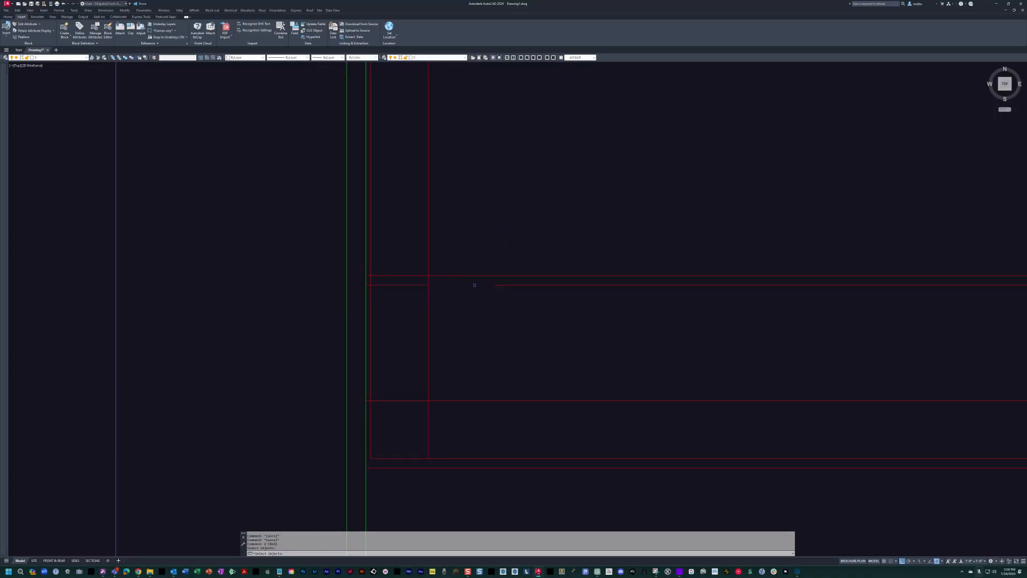
key("Escape")
Fillet the separated short wall segment to the vertical counter edge to close the south end of the west counter.
type("f")
key("Return")
left_click(422, 285)
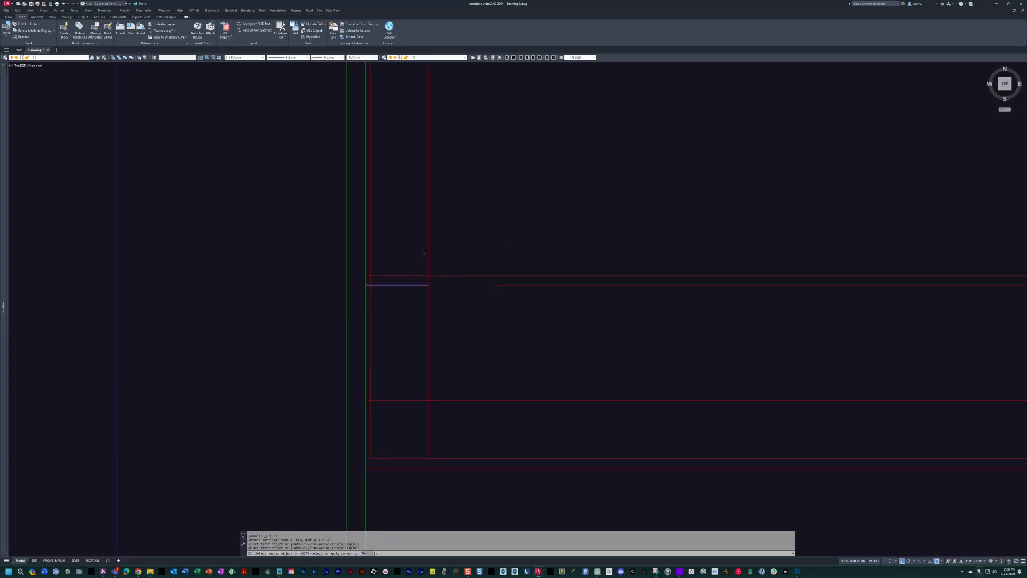
left_click(428, 254)
Reassign the west counter's two edge lines from the interior wall layer to the magenta counter layer.
scroll(440, 267, "down", 1)
middle_click_drag(444, 271, 470, 291)
scroll(470, 295, "up", 2)
left_click(466, 296)
left_click(433, 284)
scroll(434, 287, "down", 5)
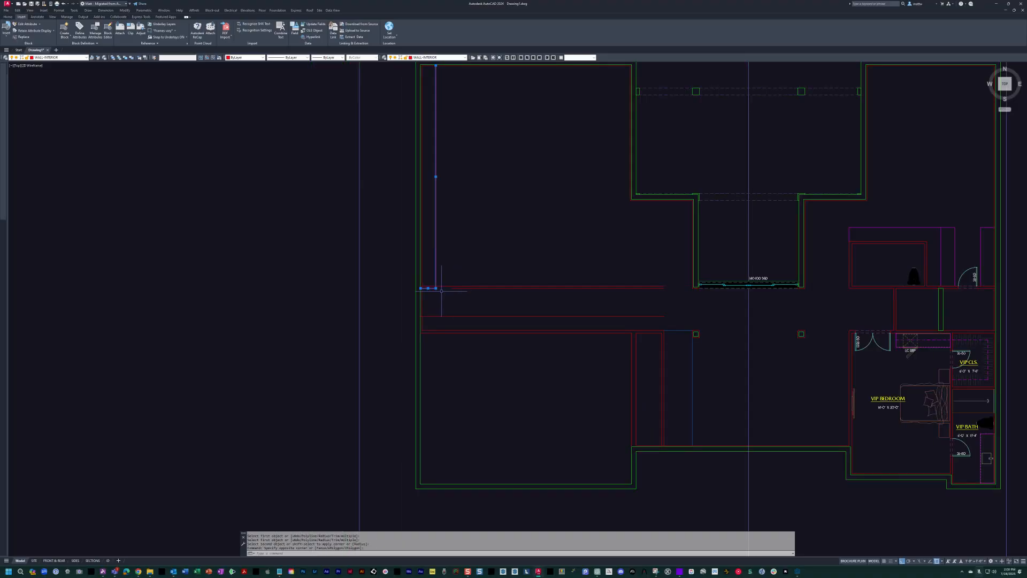
left_click(65, 57)
scroll(75, 86, "up", 10)
left_click(64, 65)
Inspect the undercounter refrigerator cabinet in the VIP bedroom as a reference for the counter.
middle_click_drag(445, 259, 562, 326)
key("Escape")
scroll(725, 341, "up", 4)
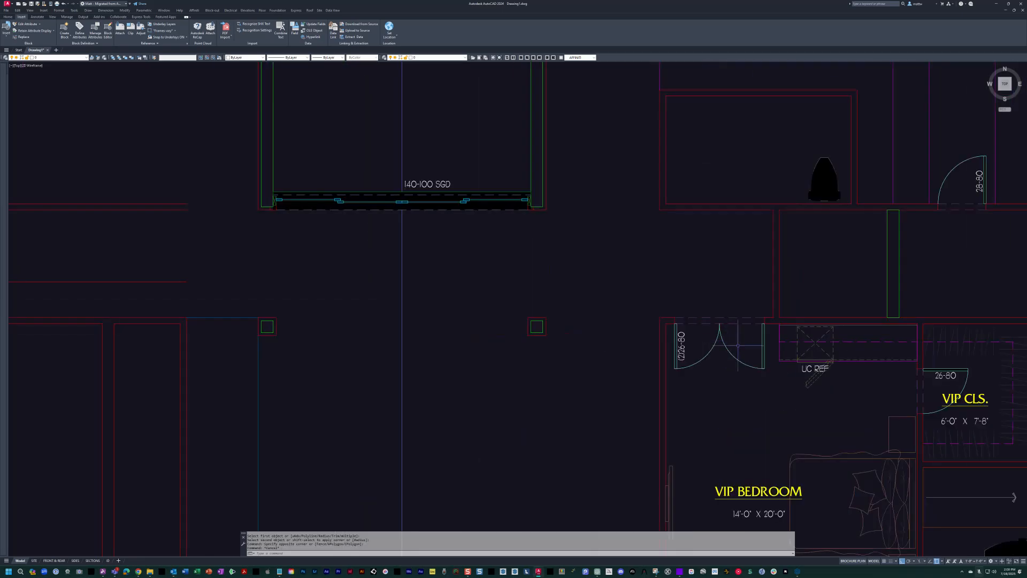
left_click(862, 345)
scroll(860, 347, "down", 3)
key("Escape")
middle_click_drag(514, 334, 708, 342)
key("Escape")
Offset the west wall's inner finish line 30 inches east along the west side of the pantry.
middle_click_drag(247, 242, 426, 268)
scroll(350, 261, "up", 2)
scroll(445, 337, "up", 2)
middle_click_drag(520, 392, 449, 323)
type("o")
key("Return")
type("30")
key("Return")
left_click(320, 311)
left_click(386, 308)
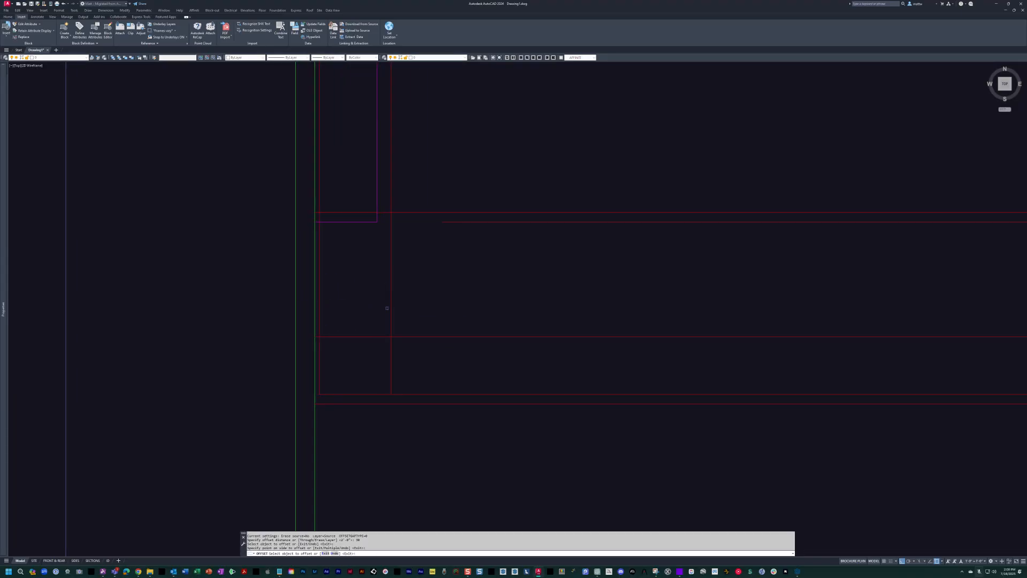
key("Escape")
key("Escape")
key("Escape")
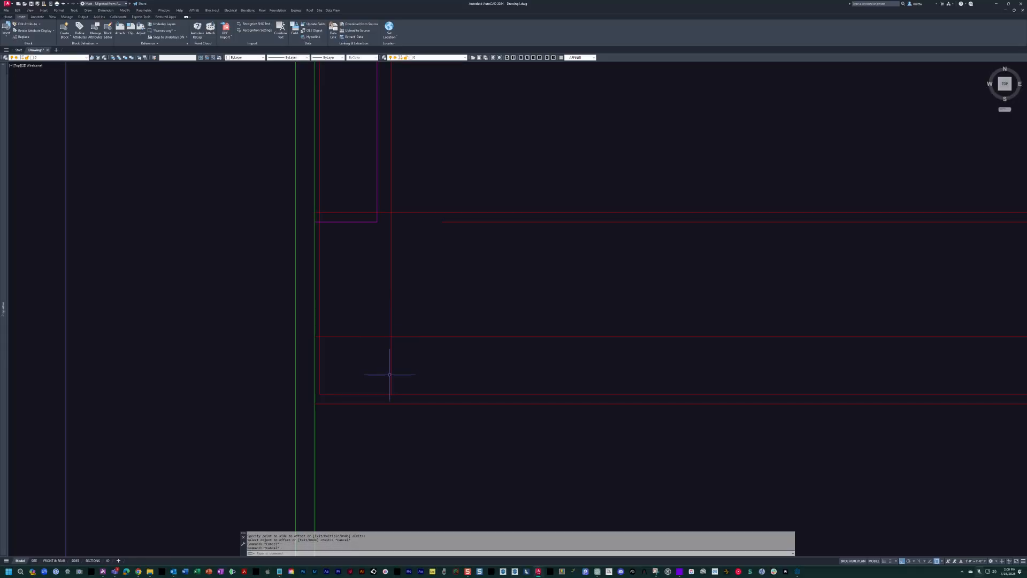
Offset the new 30-inch line another 6 inches east to locate the pantry door's jamb.
type("o")
key("Return")
type("6")
key("Return")
left_click(392, 367)
left_click(418, 318)
key("Escape")
Insert an interior swing door in the open pantry area above the south wall.
middle_click_drag(416, 317, 389, 312)
type("d")
key("Return")
left_click(427, 306)
left_click(451, 305)
Set the inserted pantry door's width to 2'-8".
left_click(414, 267)
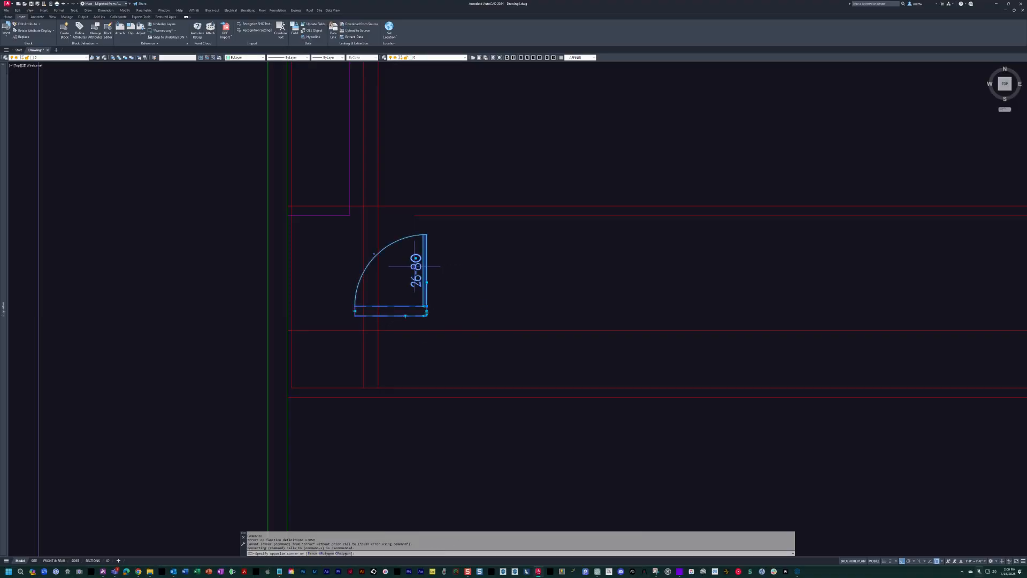
left_click(426, 311)
left_click(427, 311)
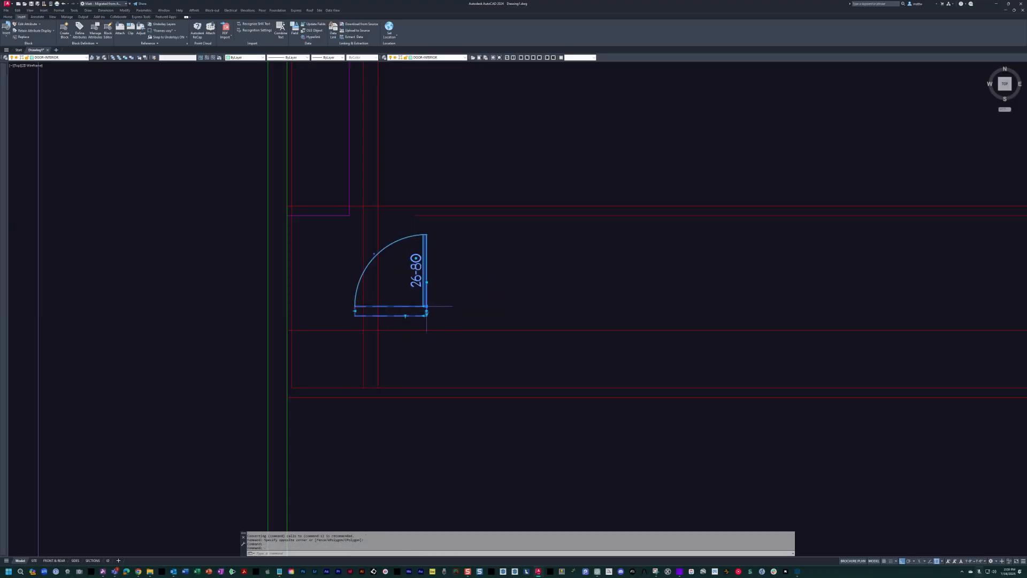
left_click(425, 315)
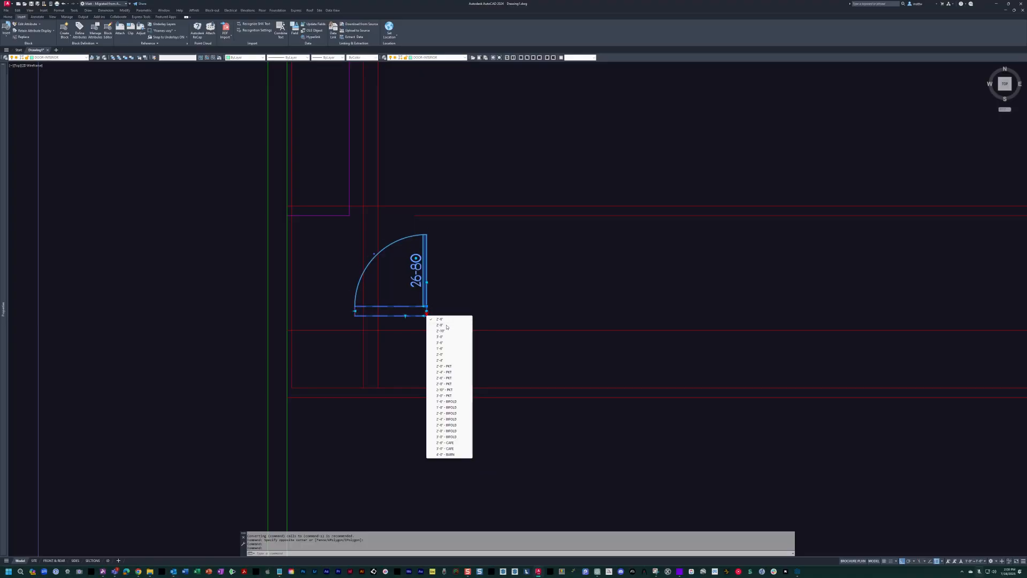
left_click(443, 326)
Move the door into the pantry's south wall, aligning its west jamb with the 6-inch offset line.
scroll(397, 311, "up", 6)
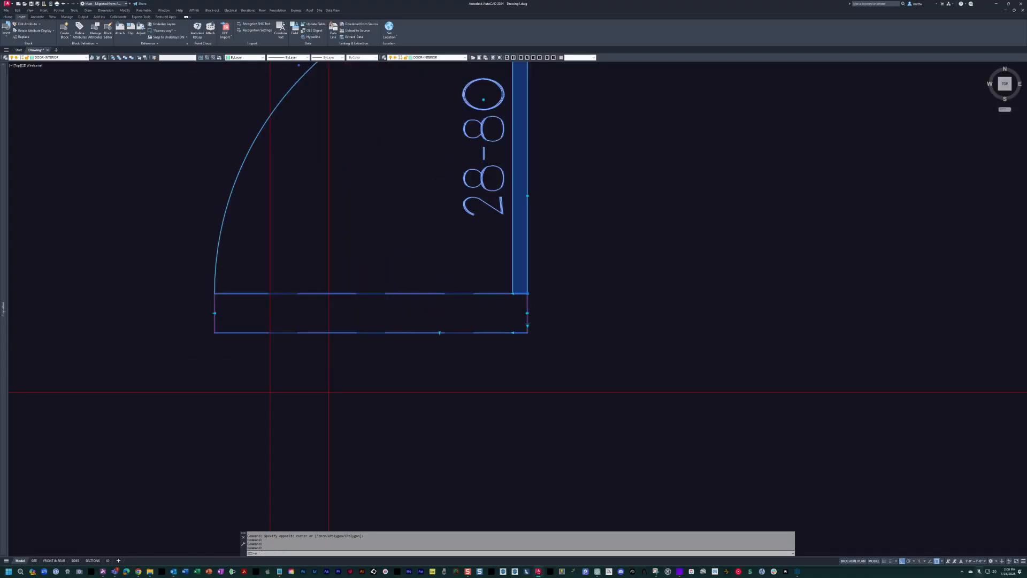
left_click(214, 294)
scroll(225, 310, "down", 3)
middle_click_drag(366, 382, 375, 371)
key("Escape")
key("Escape")
Draw a stepped polyline from the door's east jamb, going north, 6 inches east, south, 8 inches east and north again.
type("pl PLINE")
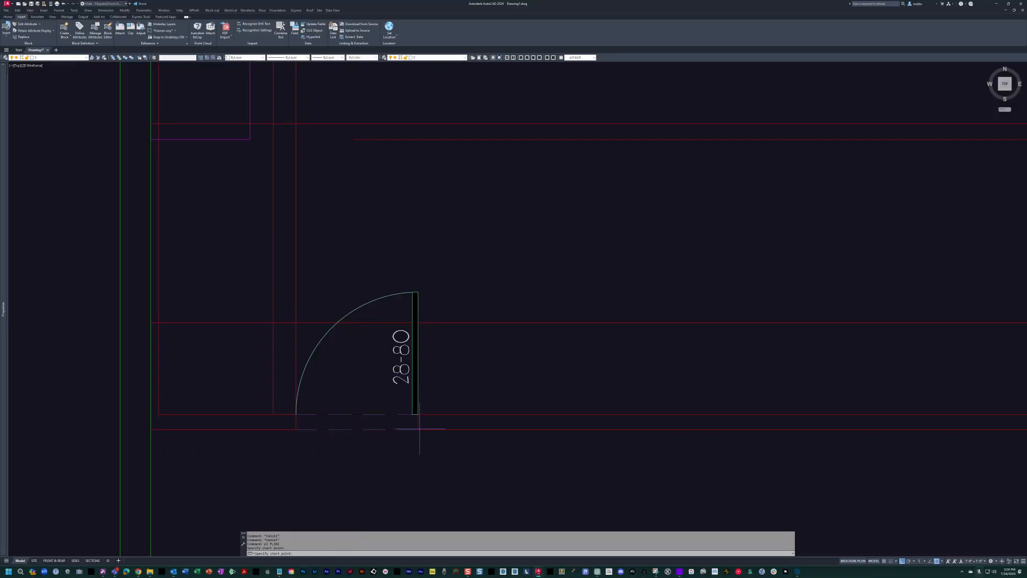
left_click(419, 429)
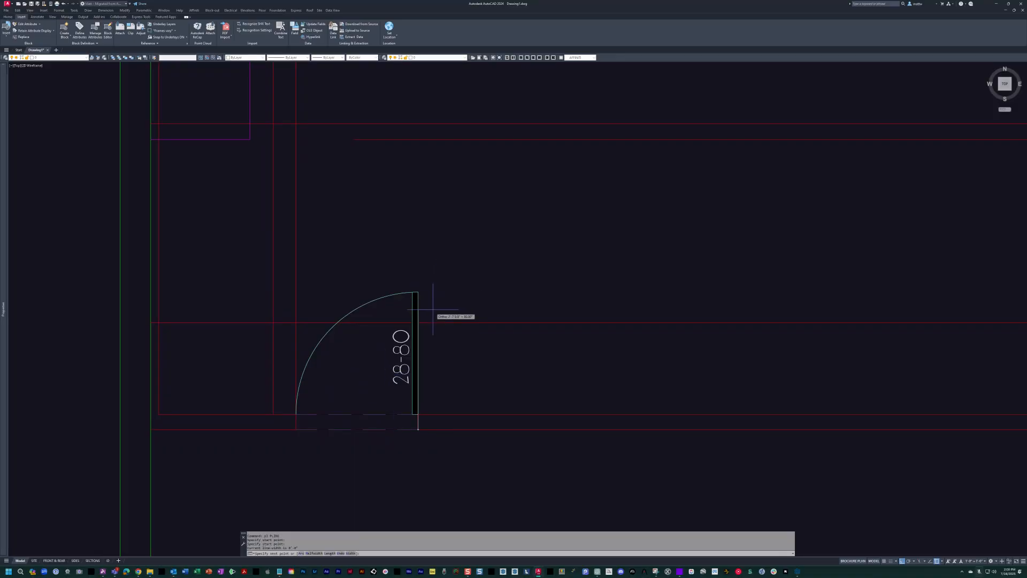
left_click(418, 192)
type("6")
key("Return")
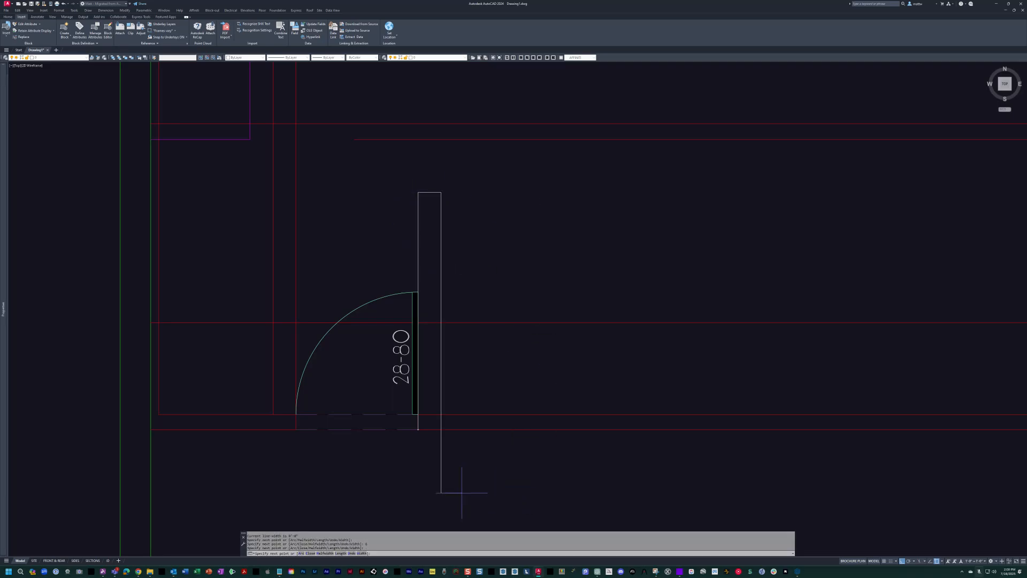
type("8")
key("Return")
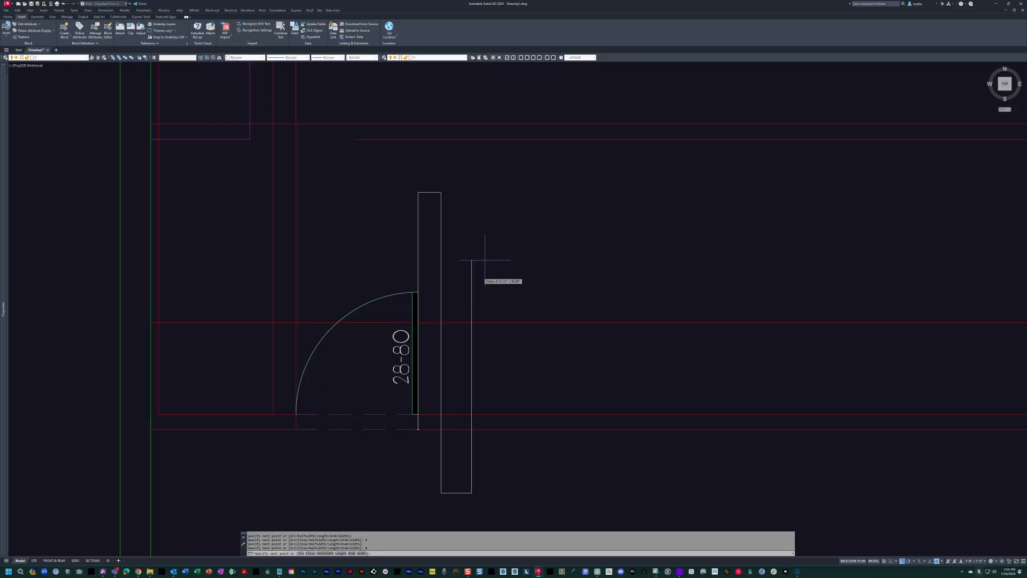
Add a linear dimension across the polyline's 8-inch-wide strip.
type("d")
key("Return")
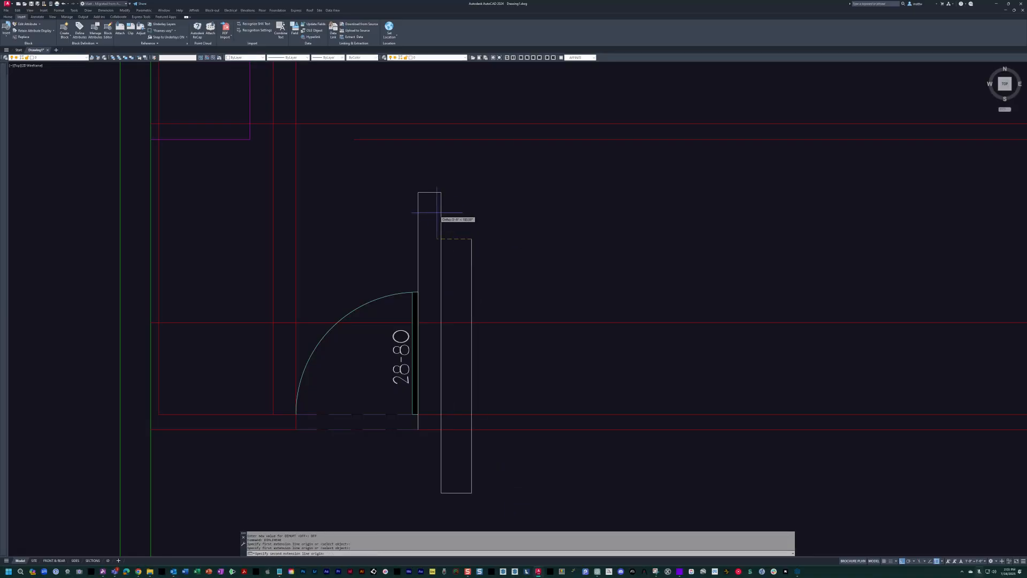
left_click(441, 192)
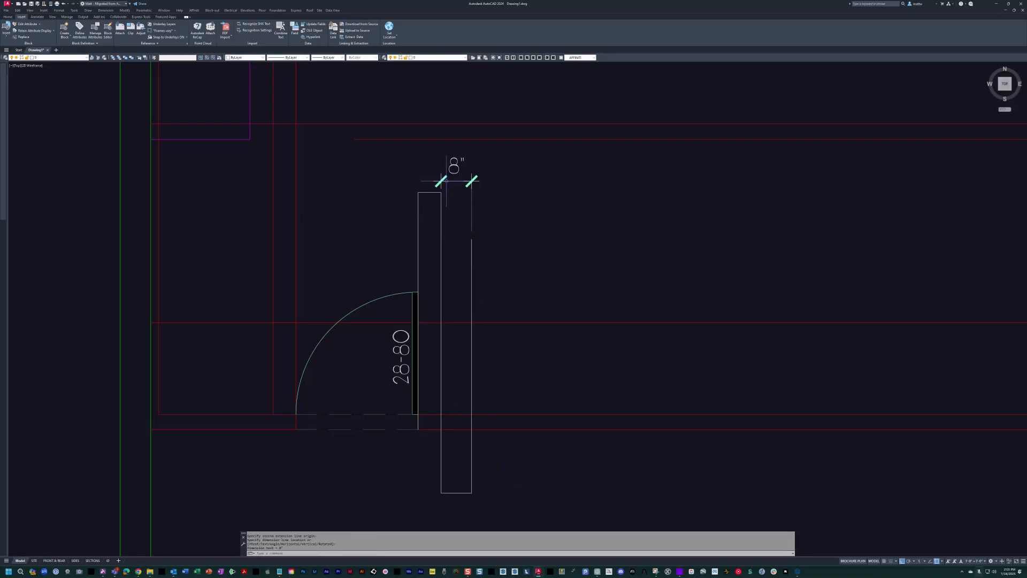
Add a linear dimension across the polyline's 6-inch-wide strip beside the pantry door.
left_click(421, 194)
left_click(421, 174)
key("Escape")
middle_click_drag(474, 247, 450, 190)
scroll(427, 399, "up", 4)
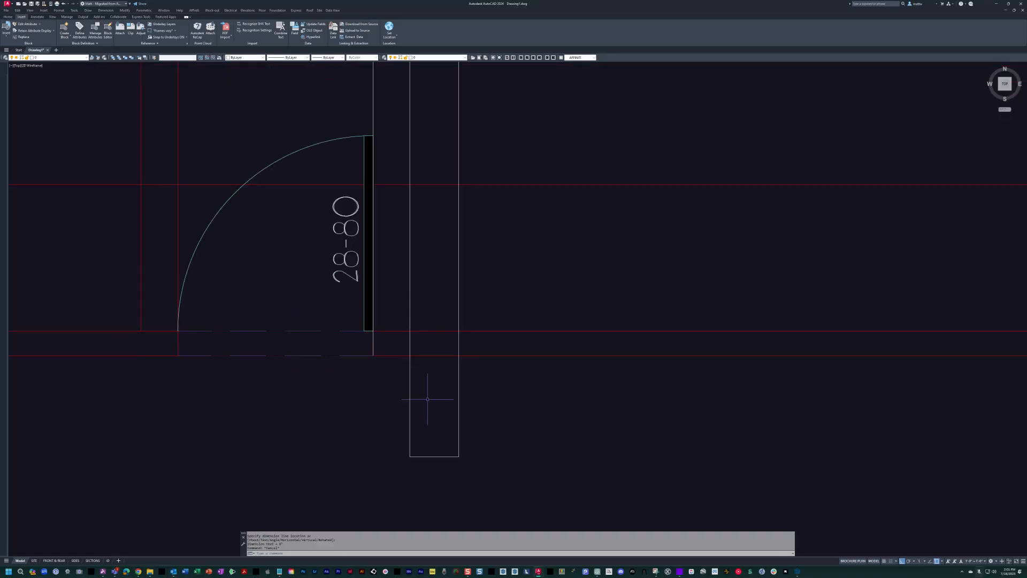
middle_click_drag(377, 225, 417, 302)
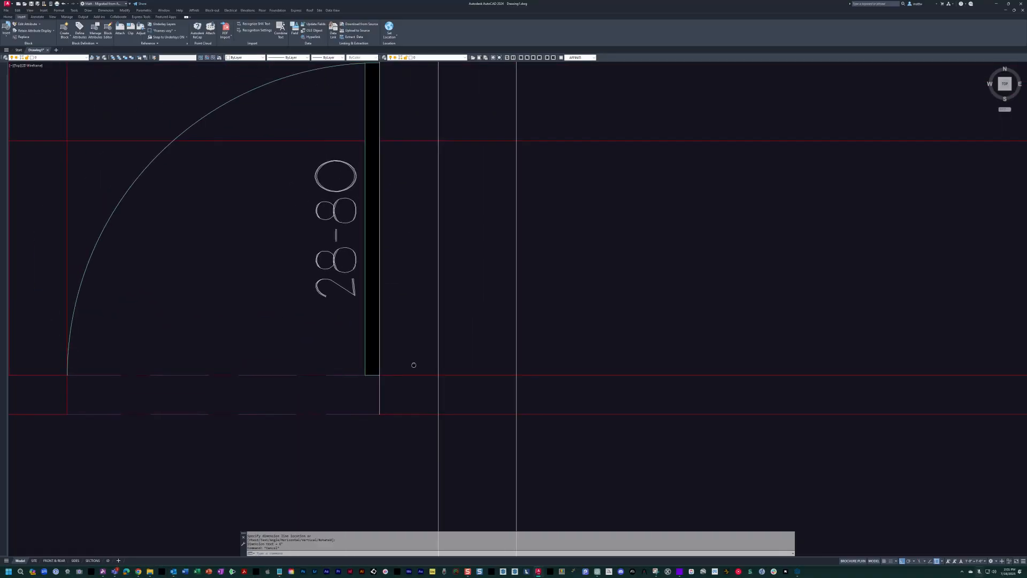
scroll(452, 369, "down", 2)
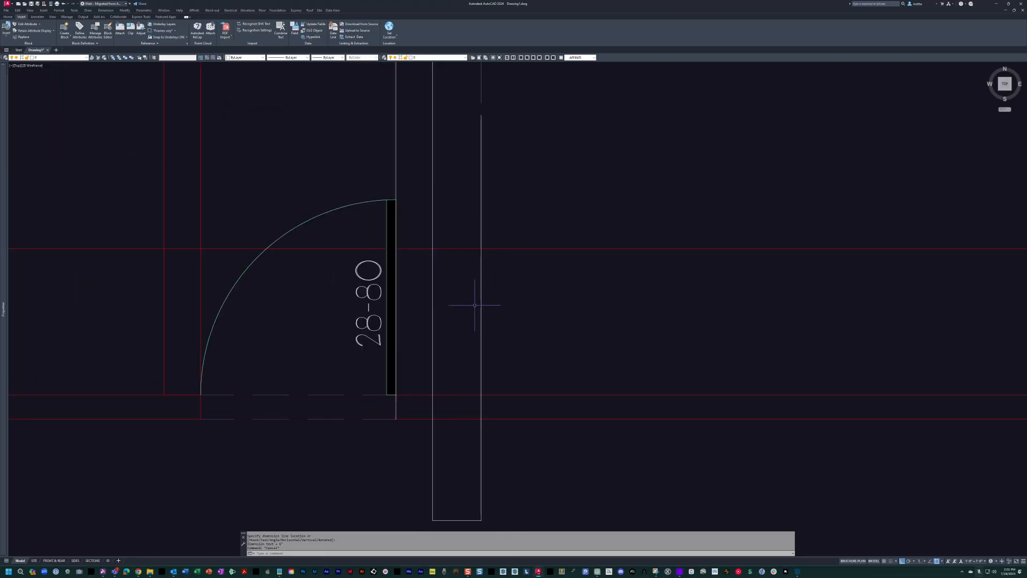
scroll(428, 460, "down", 2)
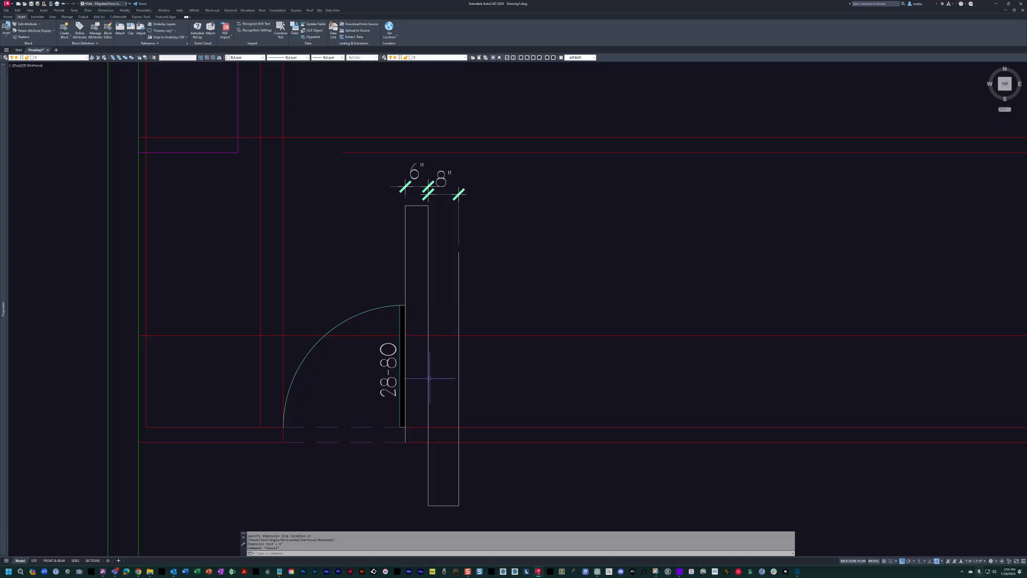
middle_click_drag(330, 336, 392, 344)
middle_click_drag(550, 369, 487, 399)
Draw a polyline wall stub 26 inches north from the south wall's inner face, across the 8-inch strip, and back to the wall.
key("Escape")
key("Escape")
type("pl")
key("Return")
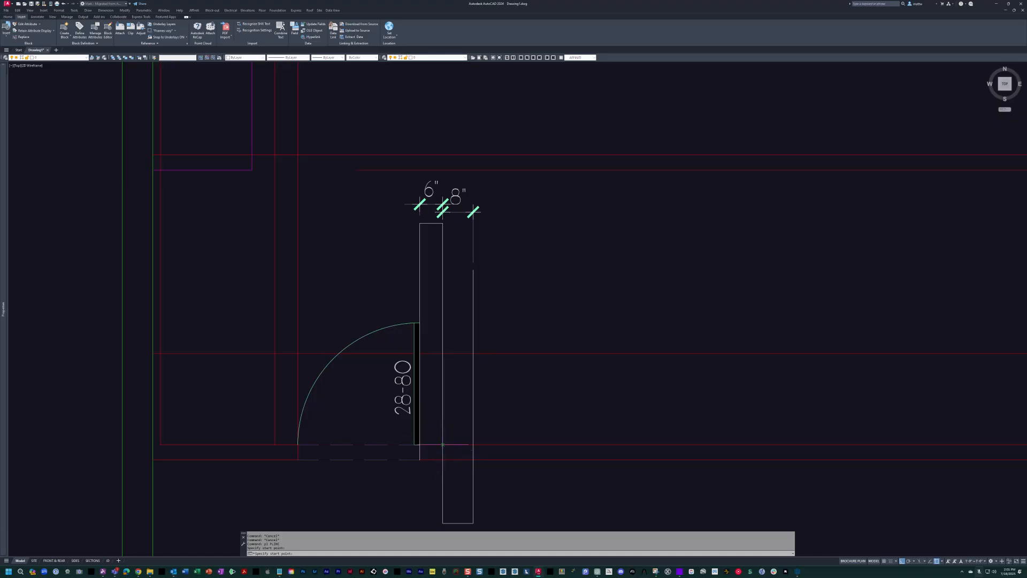
scroll(455, 369, "up", 2)
left_click(445, 335)
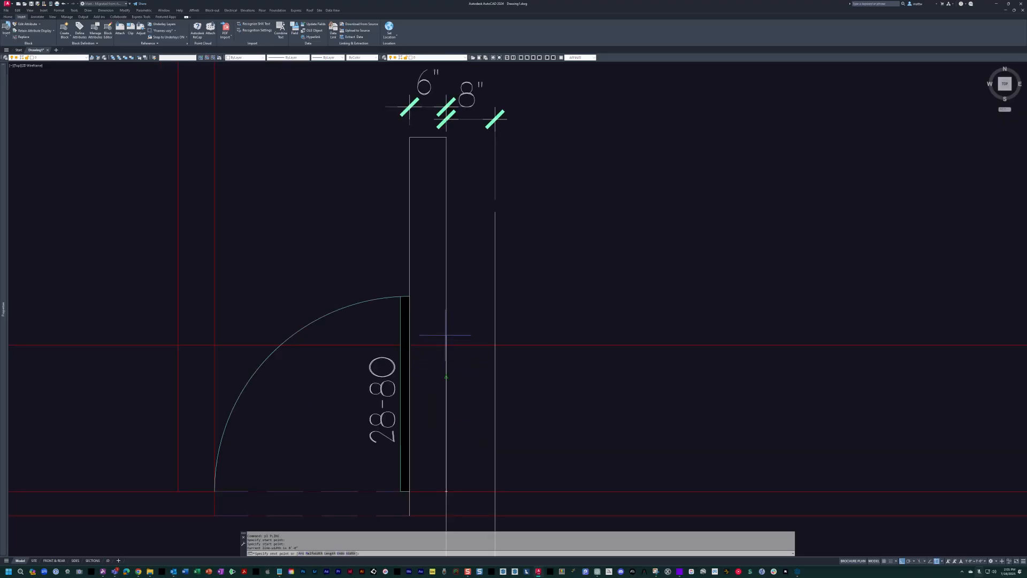
type("26")
key("Return")
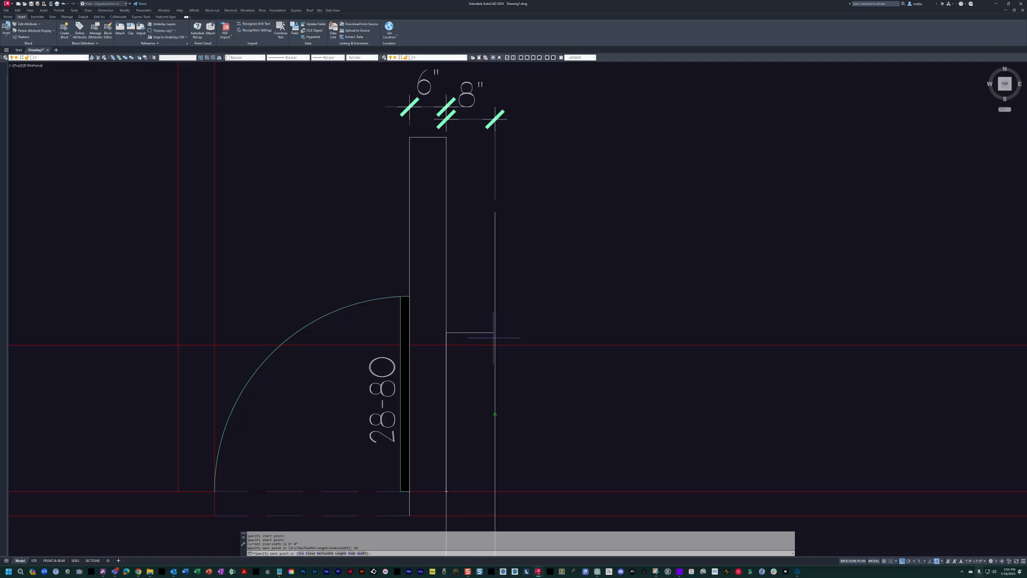
type("per")
key("Return")
left_click(495, 320)
middle_click_drag(509, 413, 517, 338)
Erase the stepped helper polyline and the 6-inch and 8-inch dimensions.
left_click(490, 469)
key("Escape")
left_click(525, 194)
key("Return")
key("Escape")
key("Escape")
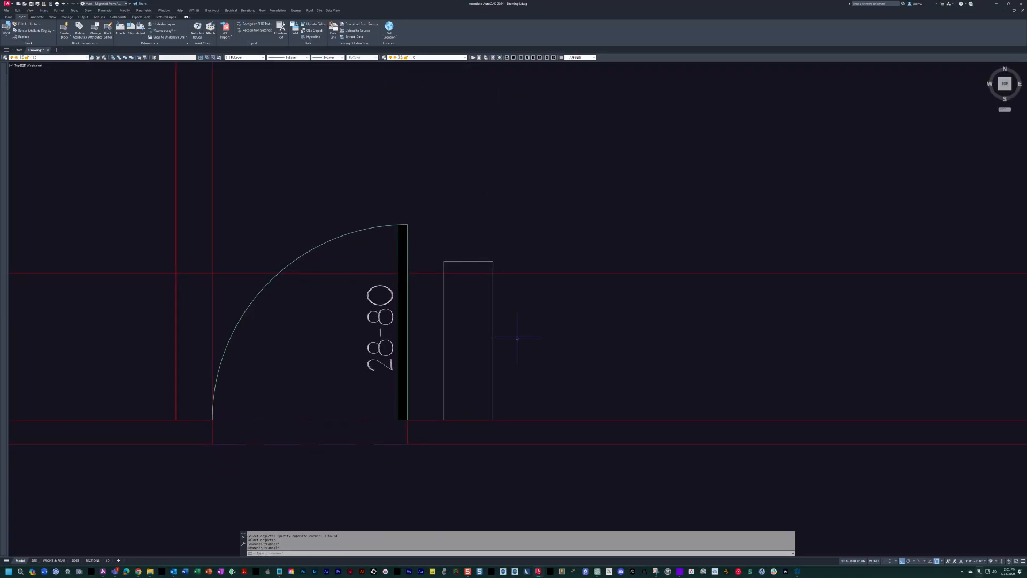
Match the wall stub's properties to the red pantry counter line and explode the stub into separate lines.
type("ma")
key("Return")
left_click(493, 273)
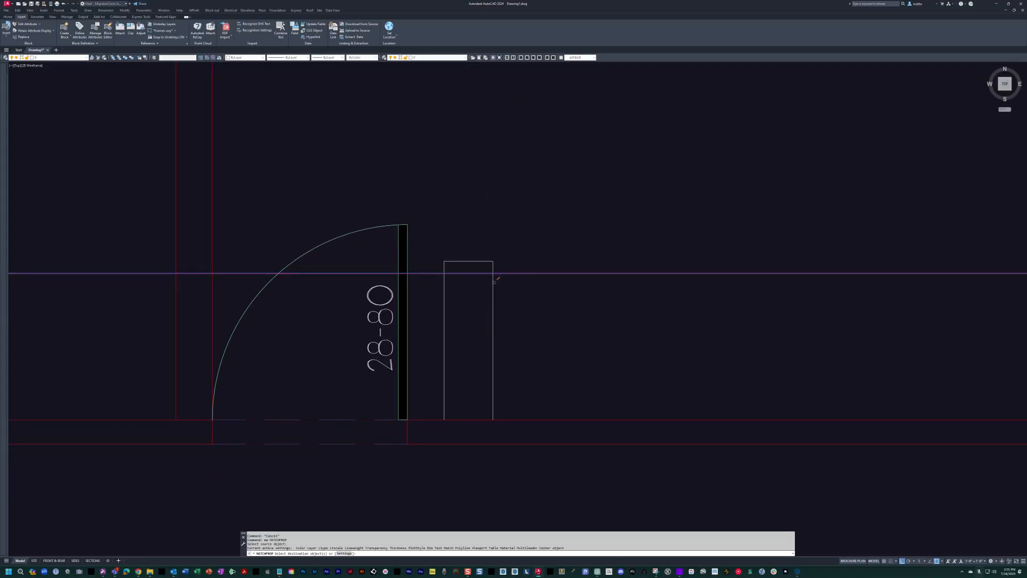
key("Escape")
type("x")
key("Return")
key("Escape")
Trim the counter line west of the stub's east face and the south wall's inner face line inside the stub.
type("tr")
key("Return")
left_click(520, 409)
left_click(438, 365)
key("Return")
key("Escape")
scroll(464, 419, "down", 4)
scroll(477, 346, "up", 4)
key("Return")
left_click(476, 347)
left_click(438, 357)
left_click(438, 338)
scroll(438, 338, "down", 4)
key("Escape")
key("Escape")
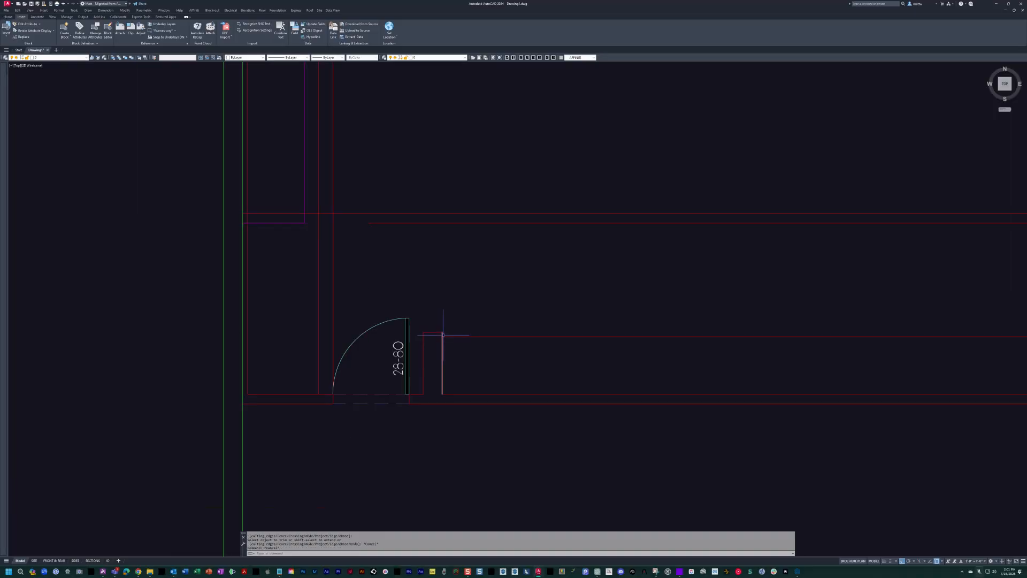
Match the pantry counter's front edge to the magenta counter line along the west wall.
type("ma")
key("space")
left_click(301, 223)
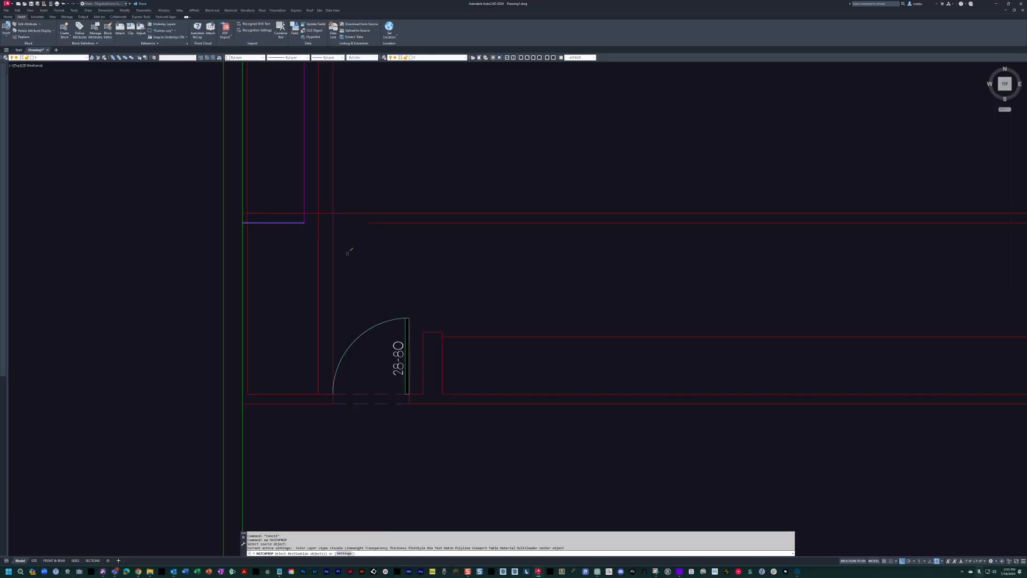
left_click(505, 352)
left_click(493, 327)
scroll(609, 308, "down", 2)
middle_click_drag(695, 307, 498, 293)
key("Escape")
middle_click_drag(397, 320, 523, 353)
key("Escape")
key("Escape")
scroll(439, 316, "up", 4)
middle_click_drag(449, 328, 540, 430)
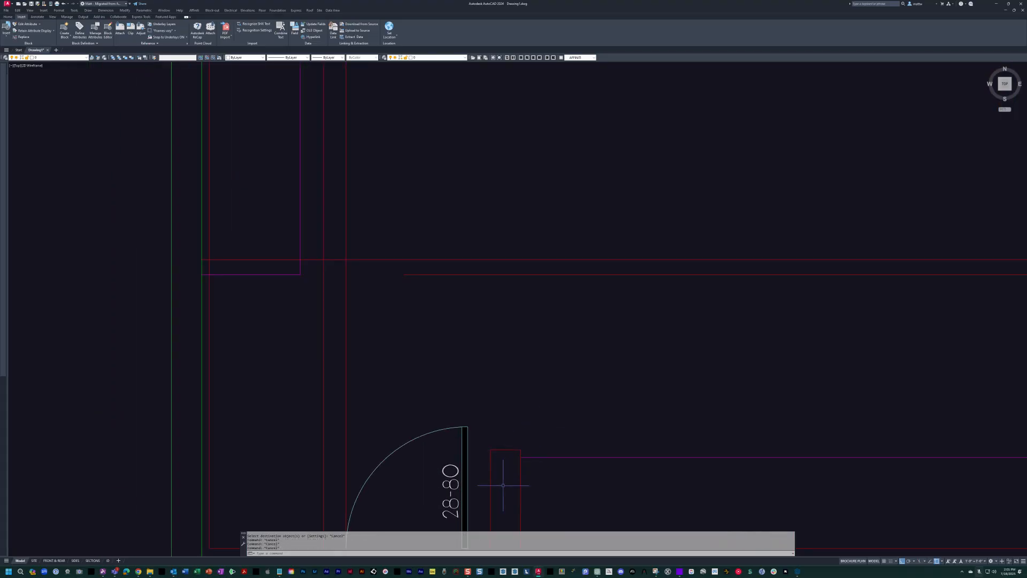
Copy the three stub lines straight north, perpendicular to the wall between the pantry and kitchen.
type("c")
key("space")
left_click(527, 452)
left_click(477, 431)
scroll(525, 486, "down", 4)
key("space")
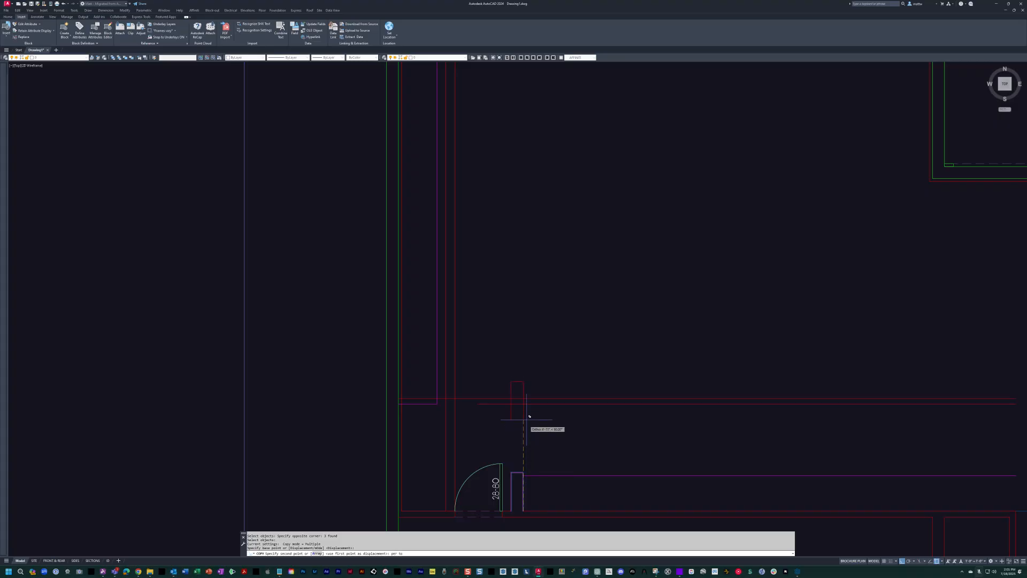
left_click(526, 397)
Fillet the copied stub's faces with the kitchen wall lines to form clean corners at the wall's west end.
scroll(527, 397, "up", 6)
key("space")
type("f")
Turn the scanned sketch on to check the kitchen wall against it, and turn it off again.
key("space")
left_click(521, 402)
left_click(466, 391)
type("on")
key("space")
middle_click_drag(501, 349, 499, 348)
scroll(499, 348, "down", 2)
mouse_move(787, 312)
middle_mouse_down()
mouse_move(652, 294)
mouse_move(552, 303)
middle_mouse_up()
type("off")
key("space")
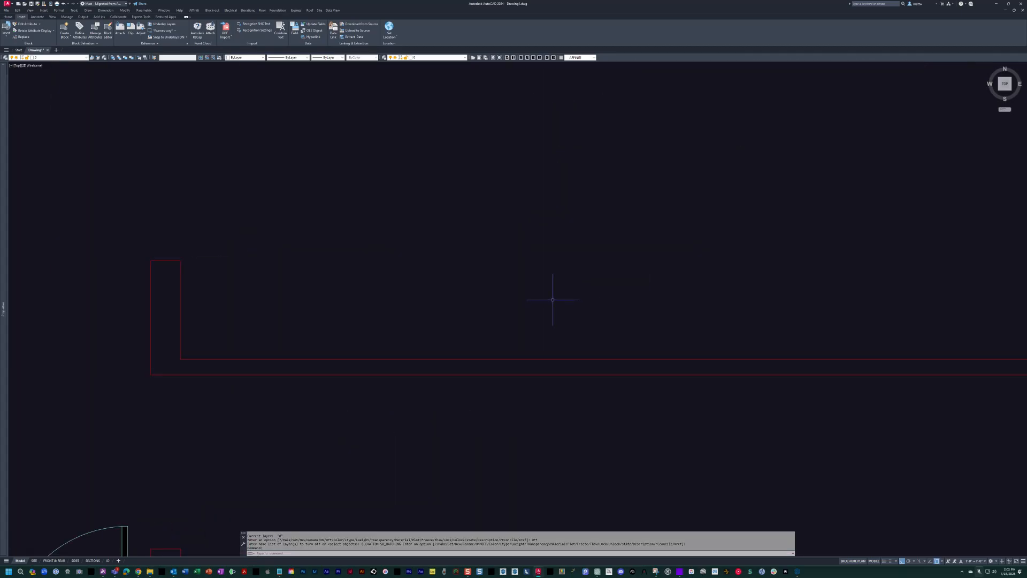
Offset the kitchen wall's north face line 24 inches north for the counter's front edge.
type("o")
key("space")
type("24")
key("space")
left_click(508, 358)
left_click(457, 260)
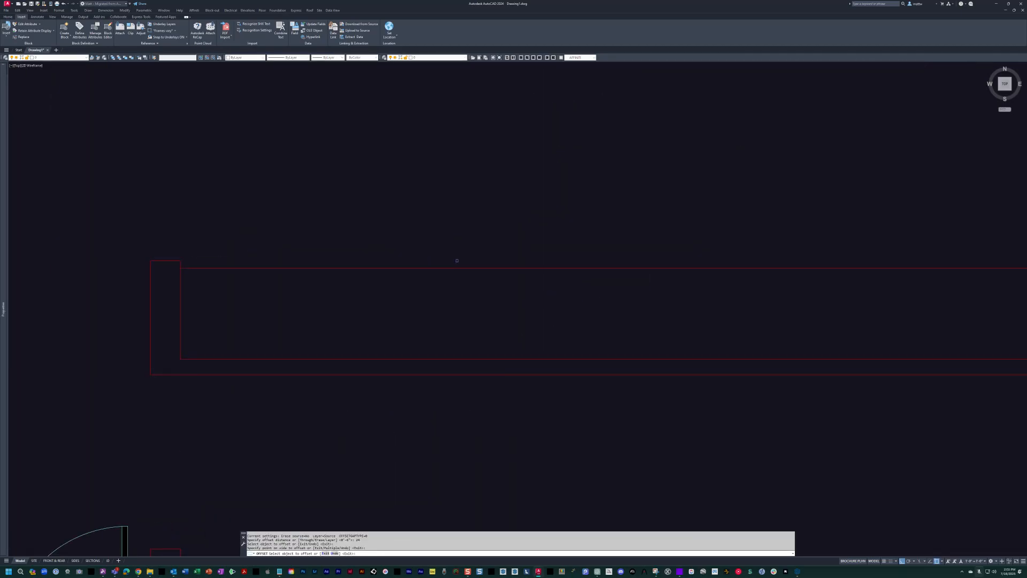
key("Escape")
key("Escape")
Match the kitchen counter's front edge to the magenta pantry counter line.
scroll(457, 261, "down", 5)
type("ma")
key("space")
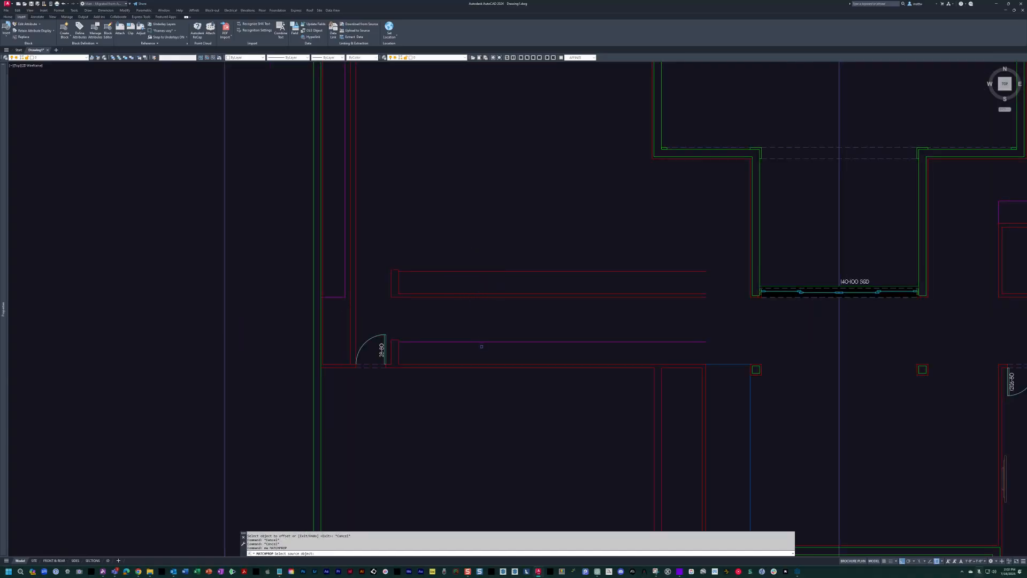
left_click(480, 341)
scroll(460, 280, "up", 3)
left_click(500, 277)
left_click(471, 230)
key("Escape")
key("Escape")
key("Escape")
middle_click_drag(491, 273, 478, 364)
Offset the kitchen counter's front edge 48 inches north for the island's south edge.
type("o")
key("space")
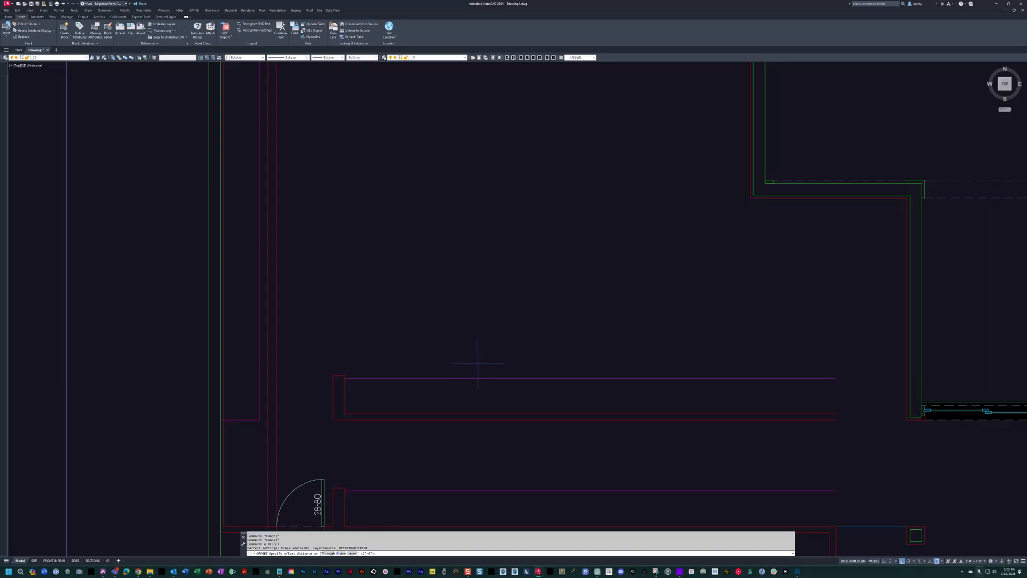
left_click(466, 377)
left_click(455, 315)
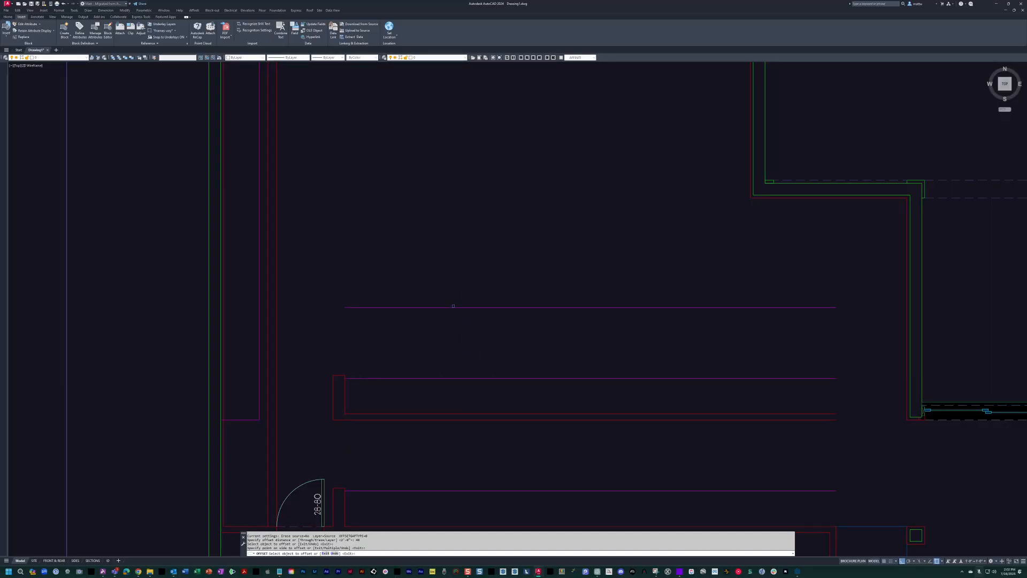
scroll(454, 305, "up", 3)
middle_click_drag(464, 203, 467, 255)
scroll(467, 254, "down", 3)
key("Escape")
Offset the island's south edge line north to create the island's north edge.
type("o")
key("space")
left_click(437, 322)
left_click(432, 277)
key("Escape")
key("Escape")
key("Escape")
Turn the scanned sketch on over the kitchen linework.
type("11")
key("space")
key("Escape")
key("Escape")
type("11")
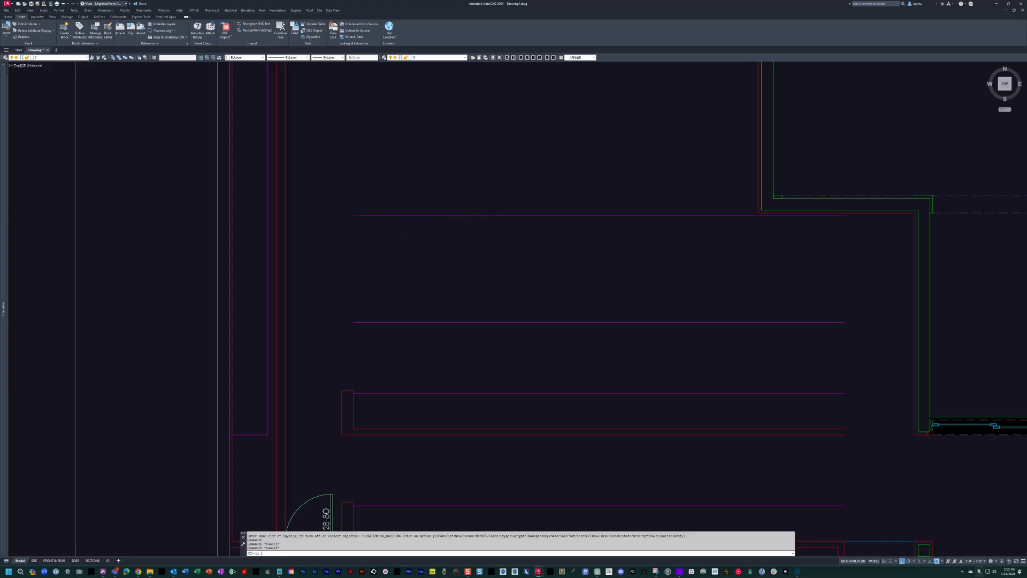
key("space")
Measure the sketched kitchen island's north-south depth with a temporary linear dimension.
middle_click_drag(405, 257, 492, 290)
type("dli")
key("space")
scroll(456, 315, "up", 2)
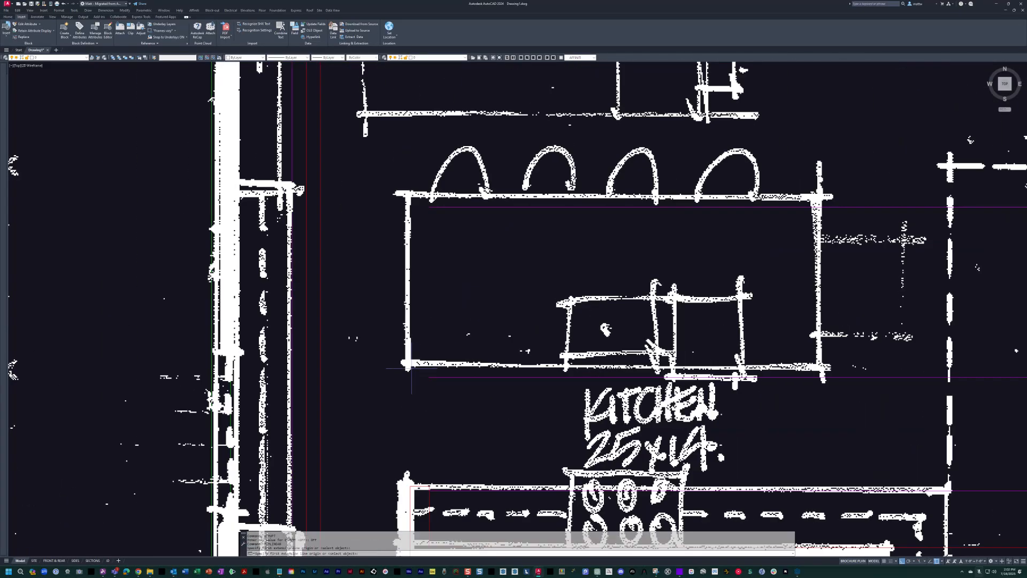
left_click(407, 195)
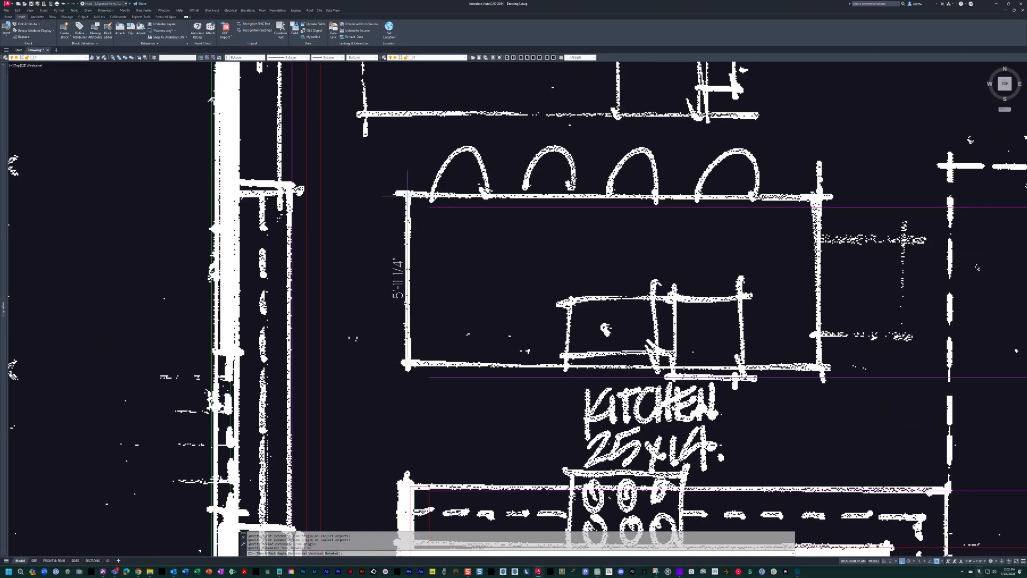
key("Escape")
key("Escape")
key("Escape")
middle_click_drag(435, 440, 486, 393)
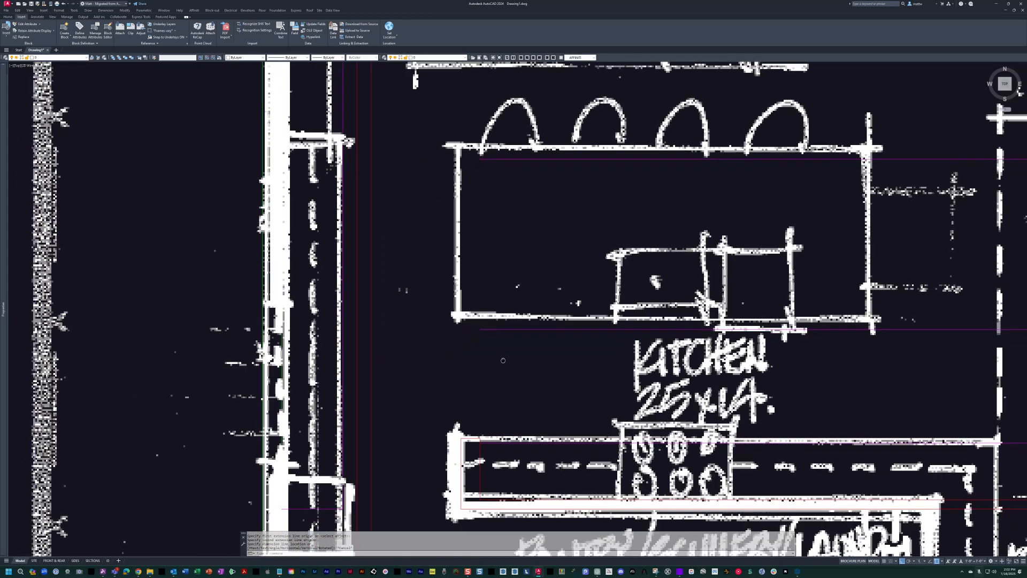
Draw a vertical line from the kitchen wall stub's west corner north past the sketched island for its west edge.
type("l")
key("space")
left_click(461, 423)
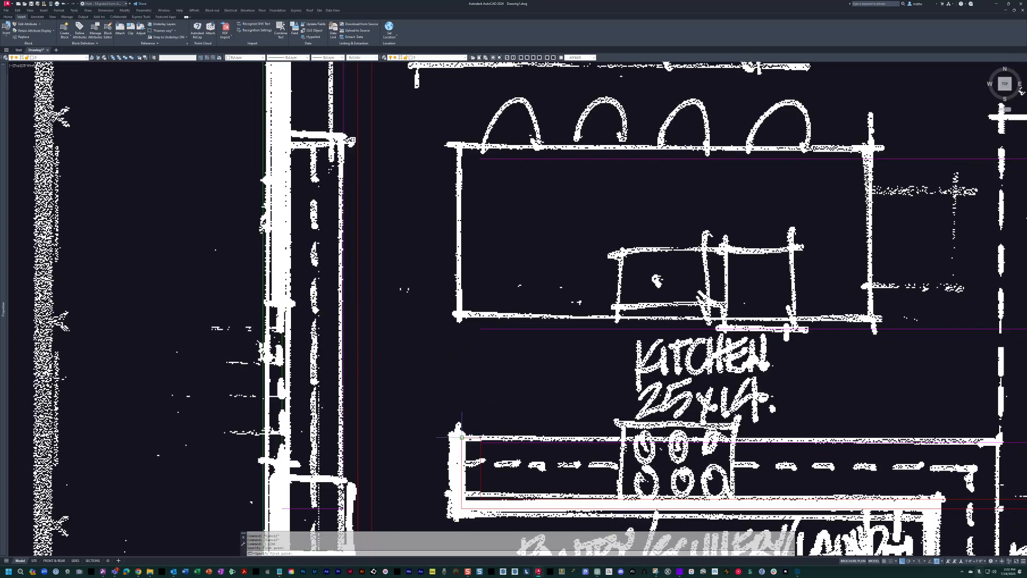
left_click(464, 100)
key("Escape")
key("Escape")
middle_click_drag(481, 100, 338, 114)
middle_click_drag(481, 304, 492, 294)
scroll(490, 288, "down", 2)
key("Escape")
key("Escape")
middle_click_drag(554, 422, 543, 400)
type("l")
key("space")
middle_click_drag(688, 436, 619, 356)
key("Escape")
key("Escape")
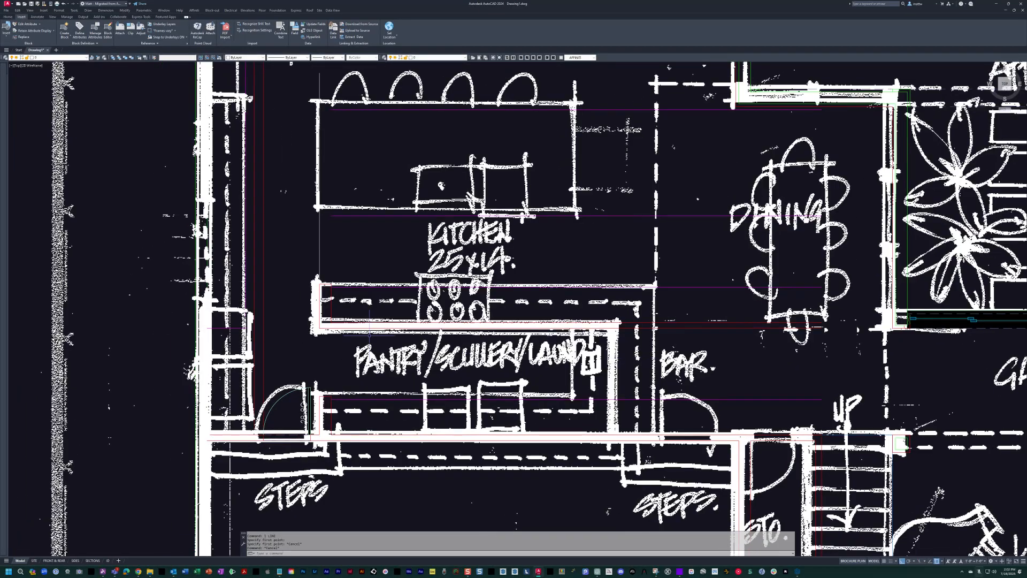
Copy the pantry wall stub's vertical line east to the face of the sketched pantry's east wall.
type("c")
key("space")
left_click(321, 399)
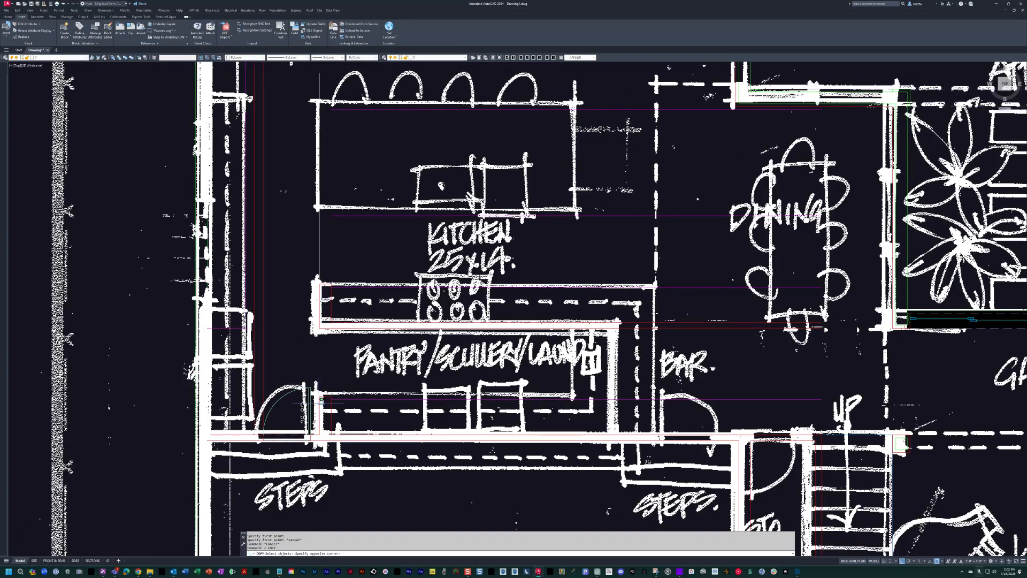
key("space")
scroll(370, 383, "up", 2)
left_click(288, 370)
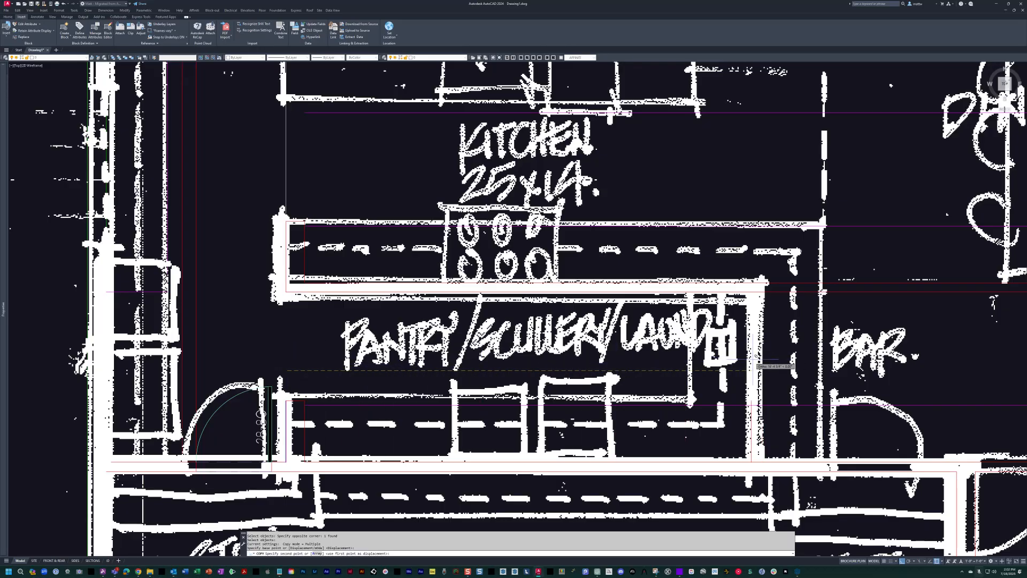
scroll(758, 370, "down", 3)
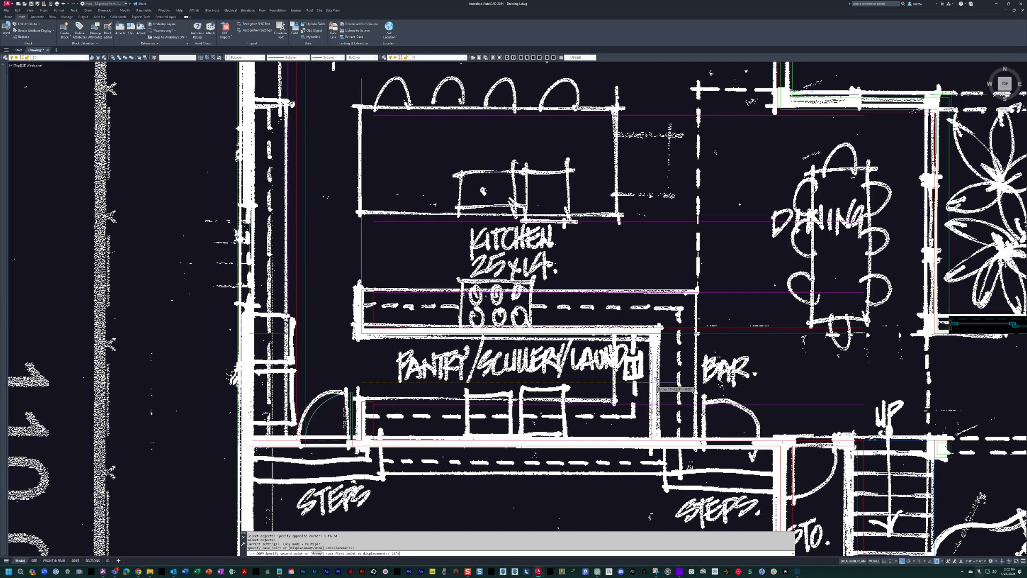
key("Return")
Offset the copied pantry east wall line by 4 inches to create the wall's second face.
scroll(650, 396, "up", 5)
key("Escape")
key("Escape")
key("Escape")
type("o")
key("Return")
type("4")
key("Return")
left_click(657, 375)
key("Escape")
Turn off the scanned sketch so only the drafted kitchen and pantry linework is shown.
type("ho")
key("Return")
scroll(658, 325, "down", 2)
middle_click_drag(658, 324, 702, 347)
key("Escape")
key("Escape")
Fillet the inner and outer faces of the pantry's east wall to the matching faces of its north wall.
type("f")
key("Return")
left_click(686, 363)
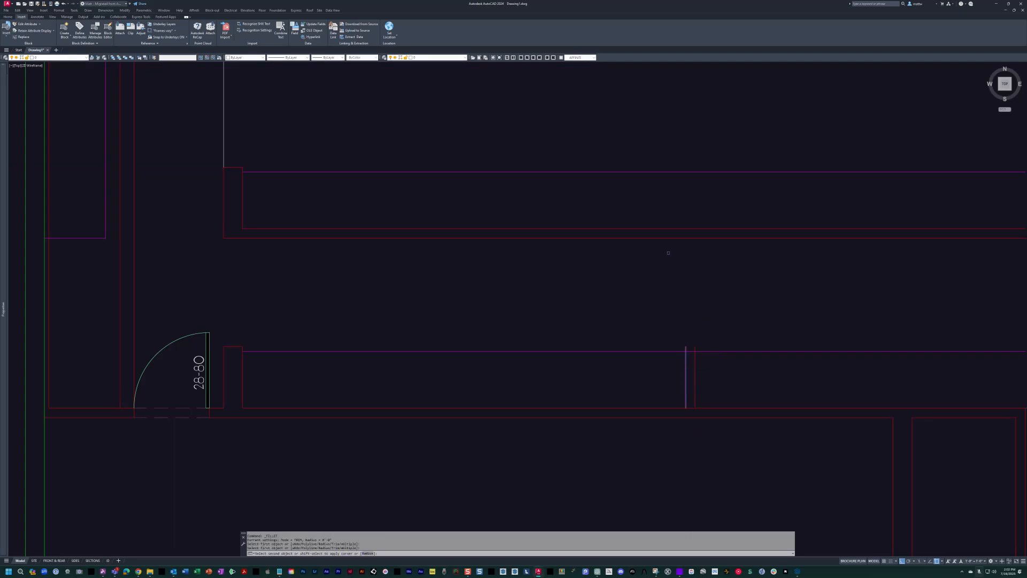
left_click(649, 239)
key("Return")
left_click(656, 228)
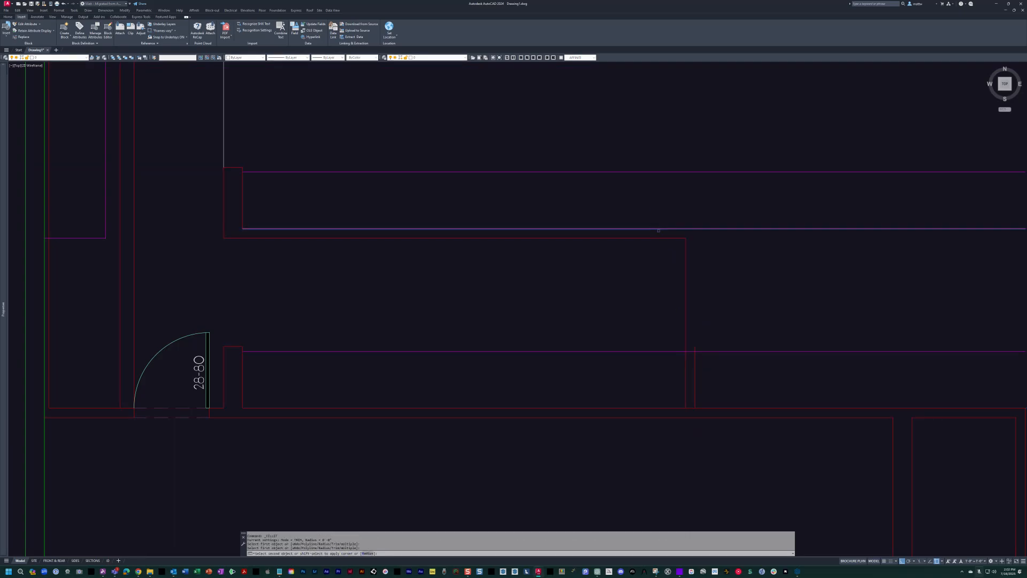
left_click(695, 367)
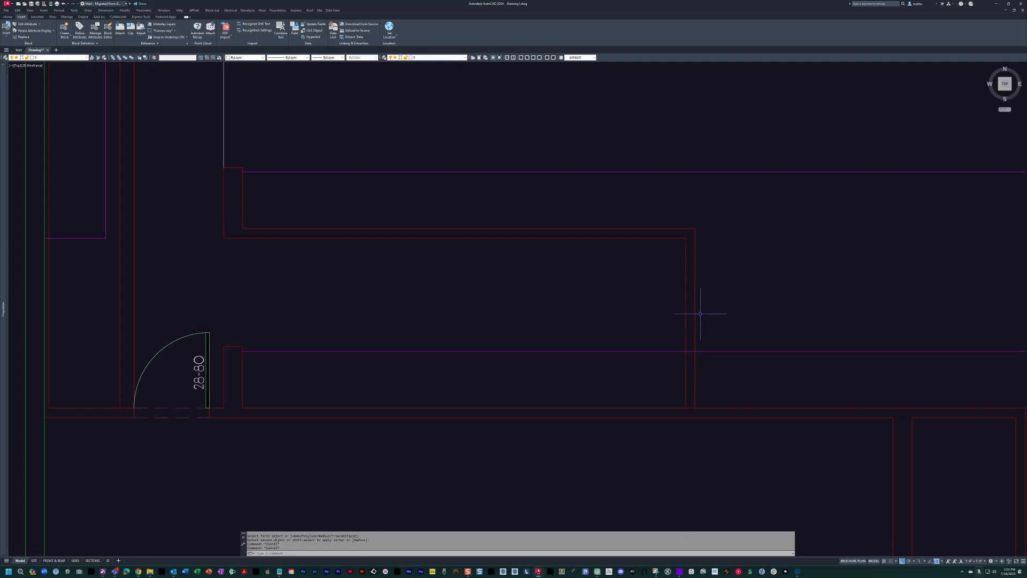
Offset the pantry east wall's outer face 24 inches east for the bar counter edge.
middle_click_drag(701, 301, 667, 331)
key("Escape")
key("Escape")
type("o")
key("Return")
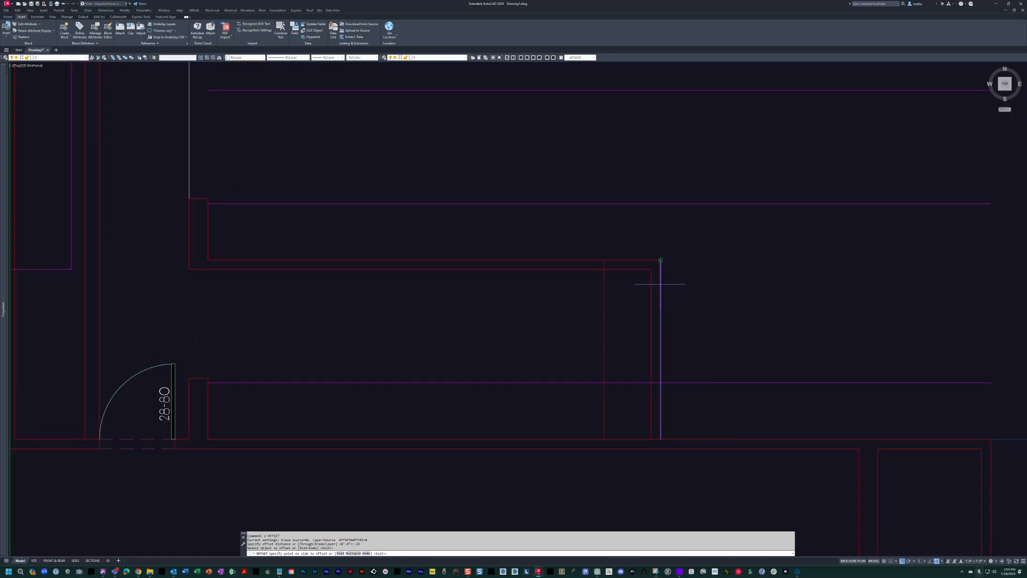
left_click(661, 289)
left_click(711, 287)
key("Escape")
key("Escape")
Match the bar counter edge's properties to the kitchen counter line.
type("ma")
key("Return")
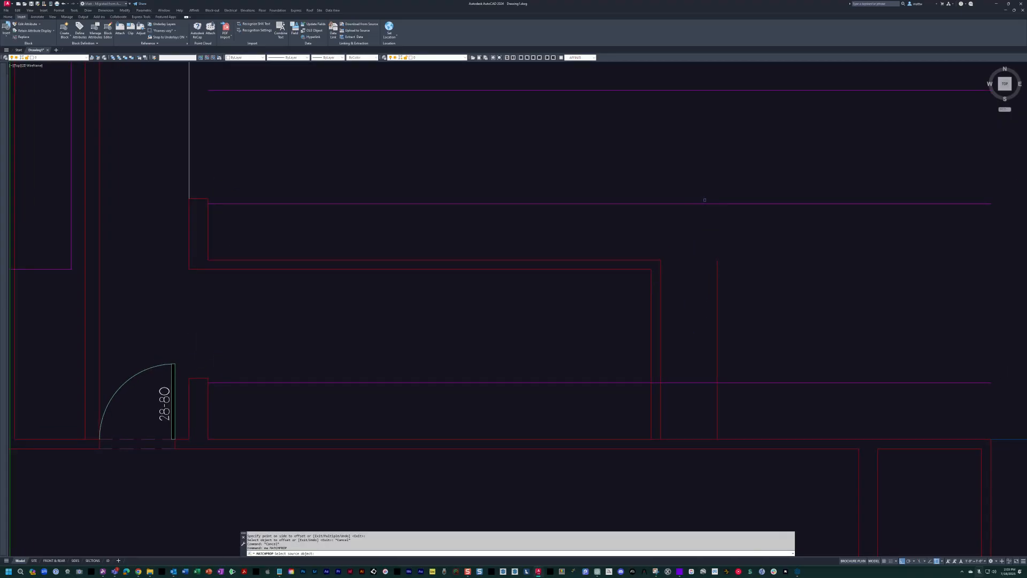
left_click(704, 203)
left_click(751, 251)
left_click(696, 317)
key("Escape")
key("Escape")
Fillet the bar counter edge to the kitchen counter edge to close the northeast corner.
type("f")
key("Return")
left_click(718, 285)
key("Escape")
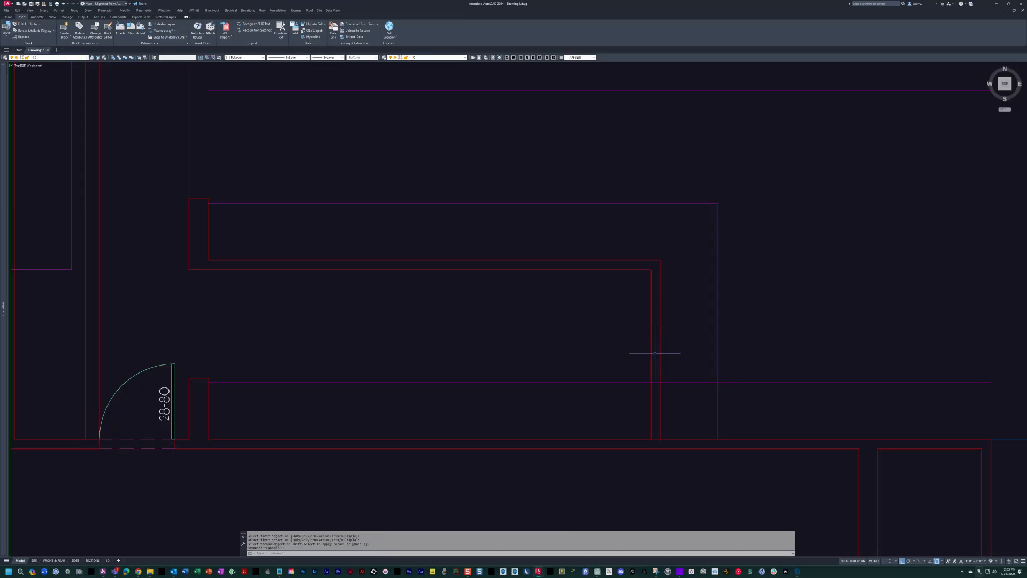
Offset the pantry east wall's inner face 24 inches west for the pantry's east counter edge.
type("o")
key("Return")
type("2")
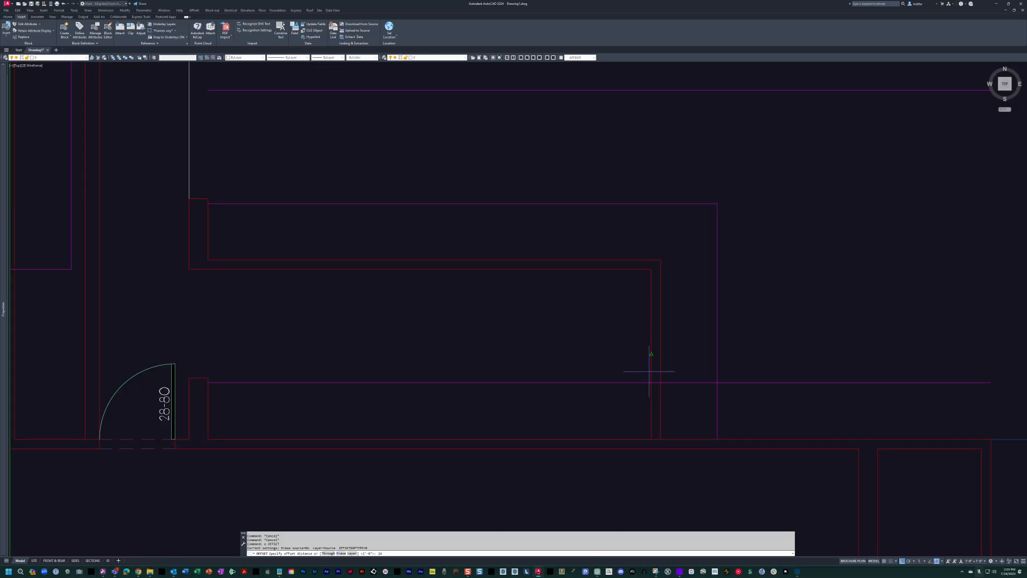
left_click(651, 370)
left_click(609, 371)
key("Escape")
Match the pantry's east counter edge to the properties of the pantry's south counter line.
type("ma")
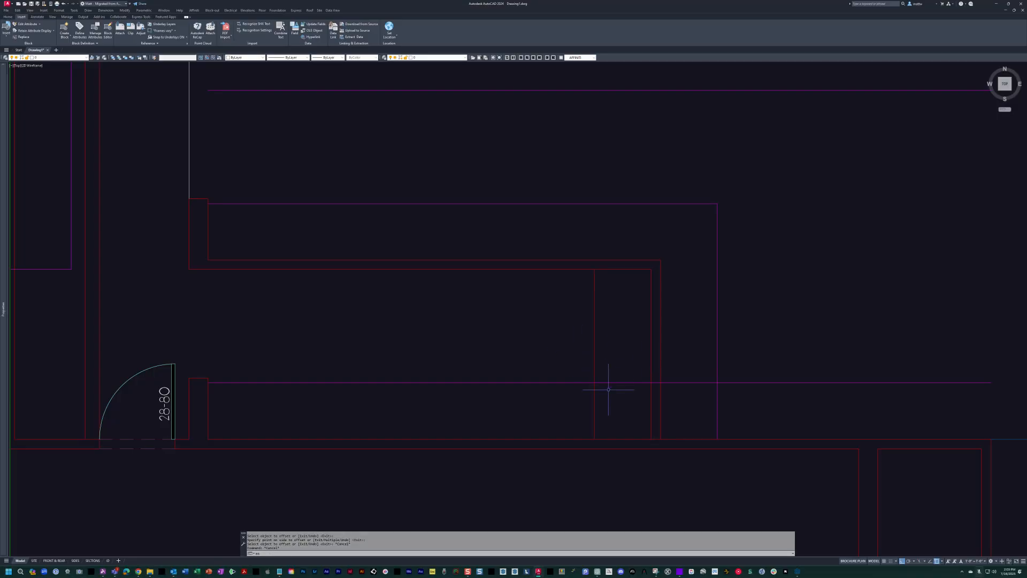
key("Return")
left_click(605, 382)
left_click(610, 374)
left_click(581, 347)
key("Escape")
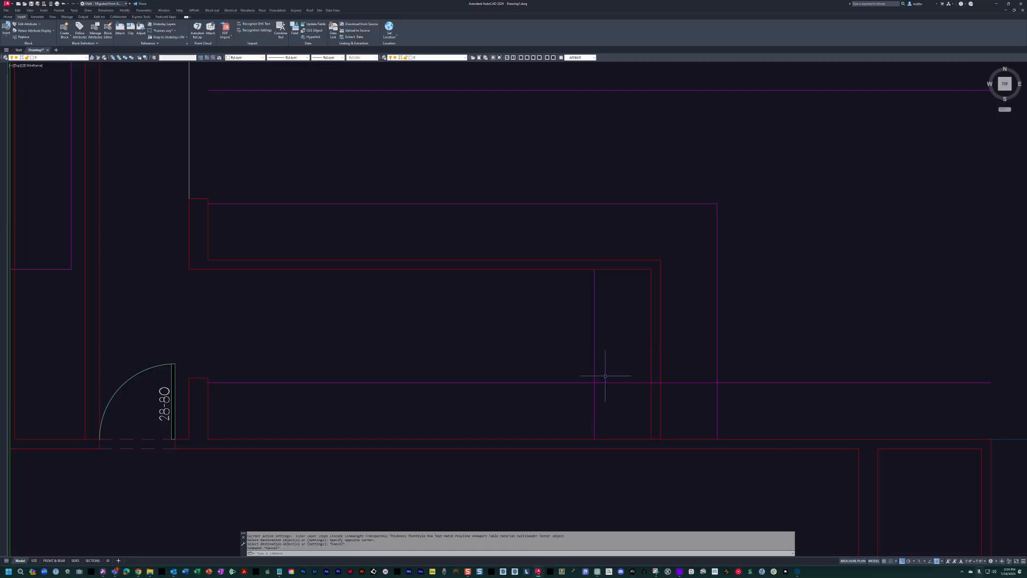
Fillet the pantry's south and east counter edges into a clean inside corner.
key("Return")
left_click(598, 382)
scroll(596, 376, "down", 4)
middle_click_drag(597, 374, 638, 360)
Draw a vertical line from the kitchen's back wall north past the island edges as the island's centerline.
scroll(594, 371, "up", 2)
scroll(562, 361, "down", 4)
scroll(565, 323, "up", 4)
key("Escape")
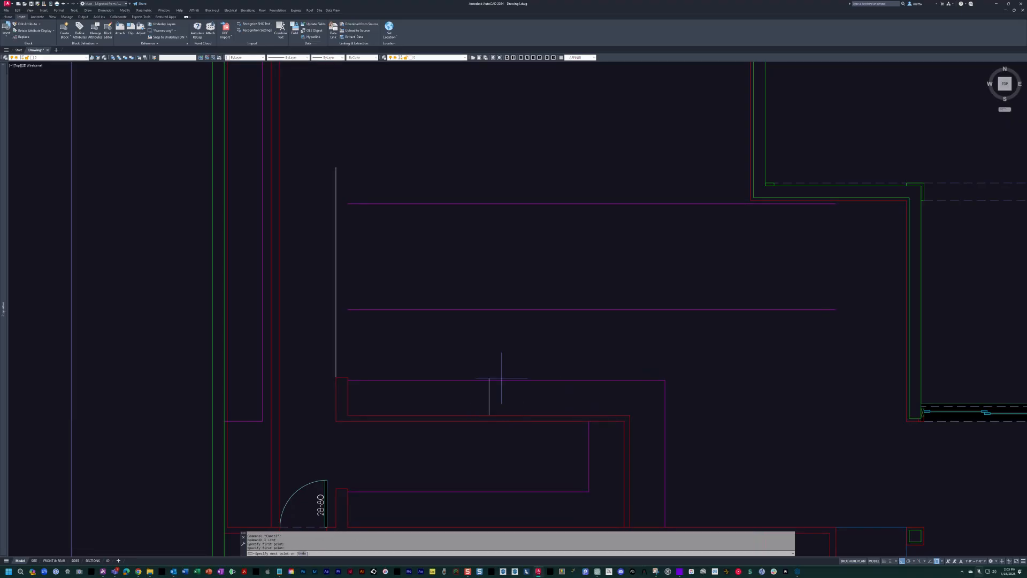
middle_click_drag(492, 143, 582, 262)
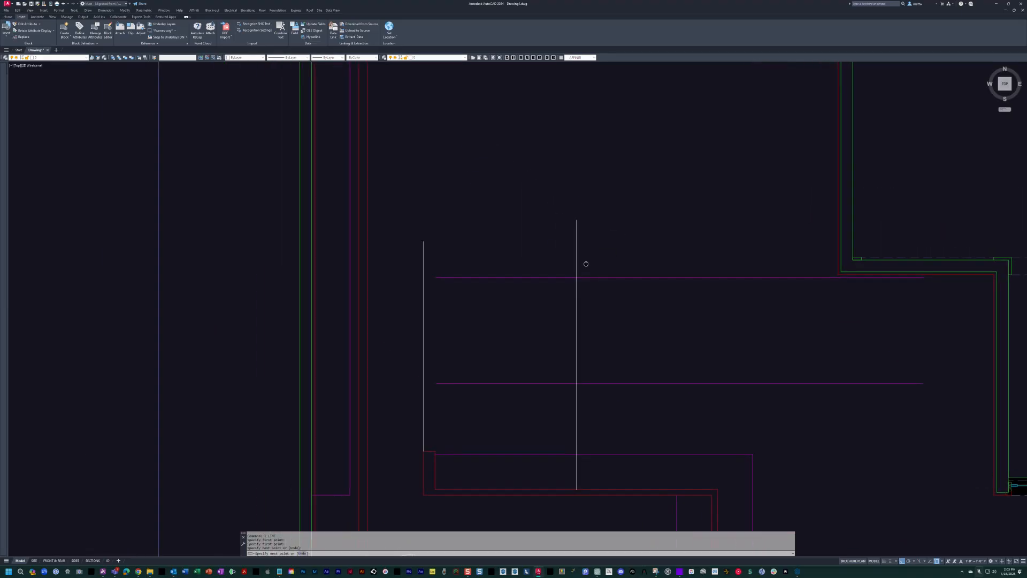
scroll(599, 310, "down", 4)
key("Escape")
middle_click_drag(629, 341, 556, 243)
key("Escape")
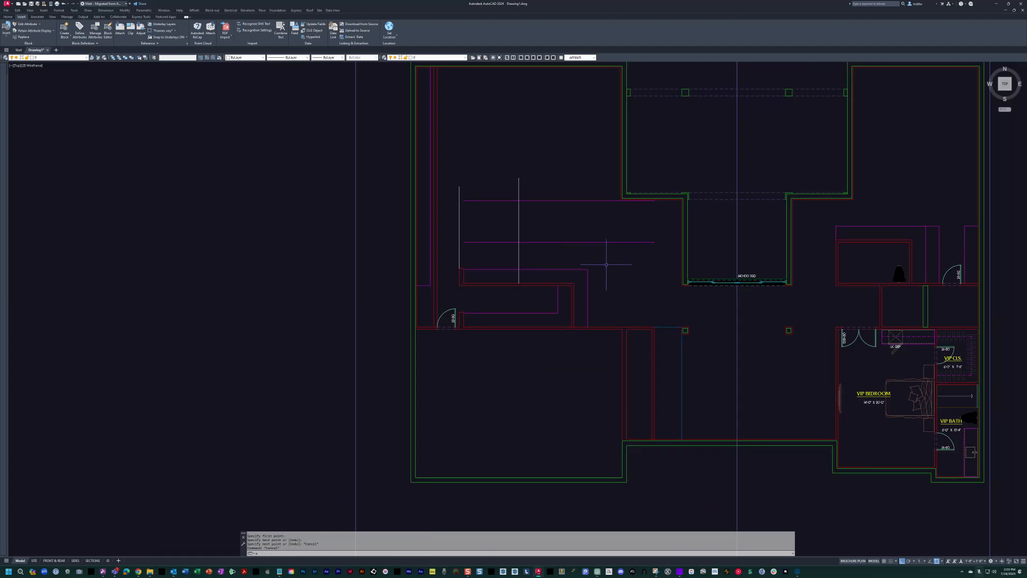
Match the island centerline's properties to the house's vertical reference line.
type("ma")
key("Return")
left_click(738, 241)
left_click(541, 225)
left_click(496, 215)
scroll(516, 199, "up", 4)
mouse_move(547, 345)
middle_mouse_down()
mouse_move(542, 328)
mouse_move(500, 367)
middle_mouse_up()
key("Escape")
key("Escape")
key("Escape")
key("Escape")
Mirror the island's west edge line about the vertical centerline to create its east edge.
type("mi")
key("Return")
left_click(390, 315)
left_click(313, 263)
key("Return")
Stretch the west ends of the island's north and south edge lines west past its west edge.
key("Return")
key("Escape")
key("Escape")
key("Escape")
left_click(409, 362)
left_click(326, 209)
Draw a rectangle between the island guide lines' northwest and southeast intersections.
key("Return")
left_click(492, 147)
left_click(420, 155)
key("Escape")
key("Escape")
type("rec")
key("Return")
left_click(344, 241)
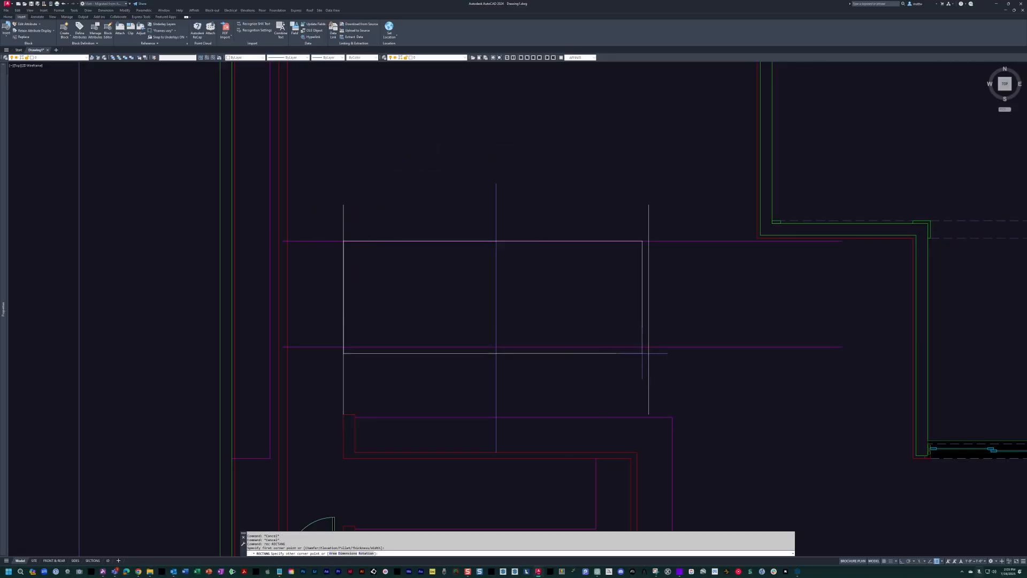
left_click(649, 346)
Erase the horizontal and vertical guide lines around the island rectangle.
type("e")
key("Return")
left_click(706, 370)
left_click(695, 219)
left_click(672, 227)
left_click(631, 219)
left_click(386, 225)
left_click(330, 219)
key("Return")
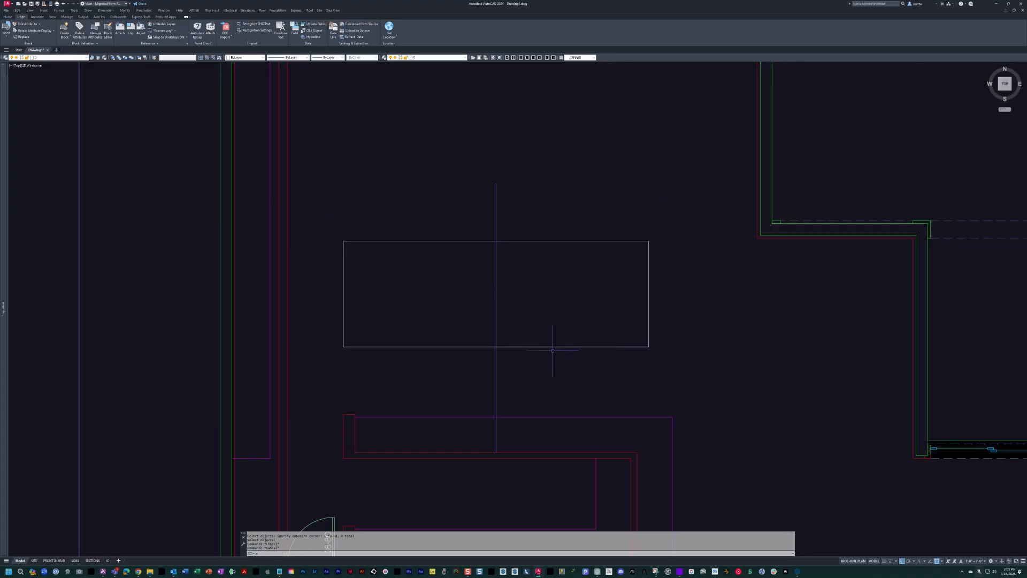
Match the island rectangle's properties to the kitchen counter line.
type("ma")
key("Return")
left_click(539, 417)
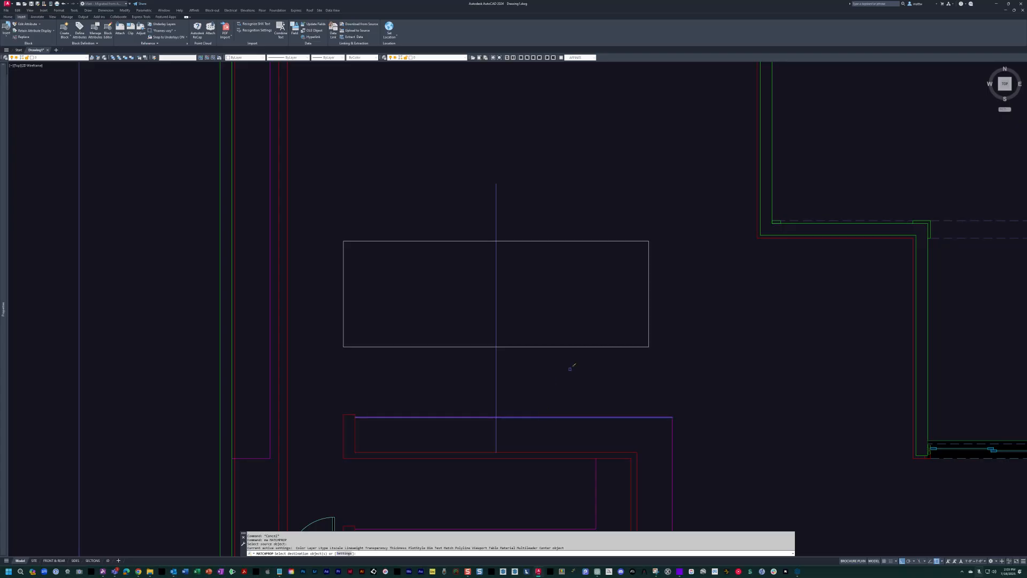
left_click(568, 370)
left_click(537, 292)
key("Escape")
key("Escape")
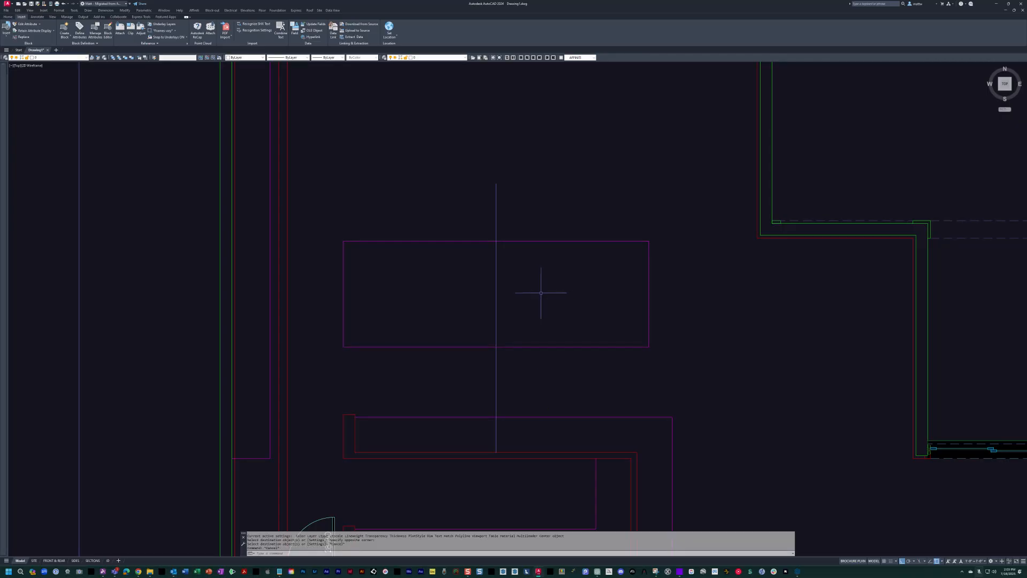
Turn the scanned sketch on over the island and kitchen linework.
type("on")
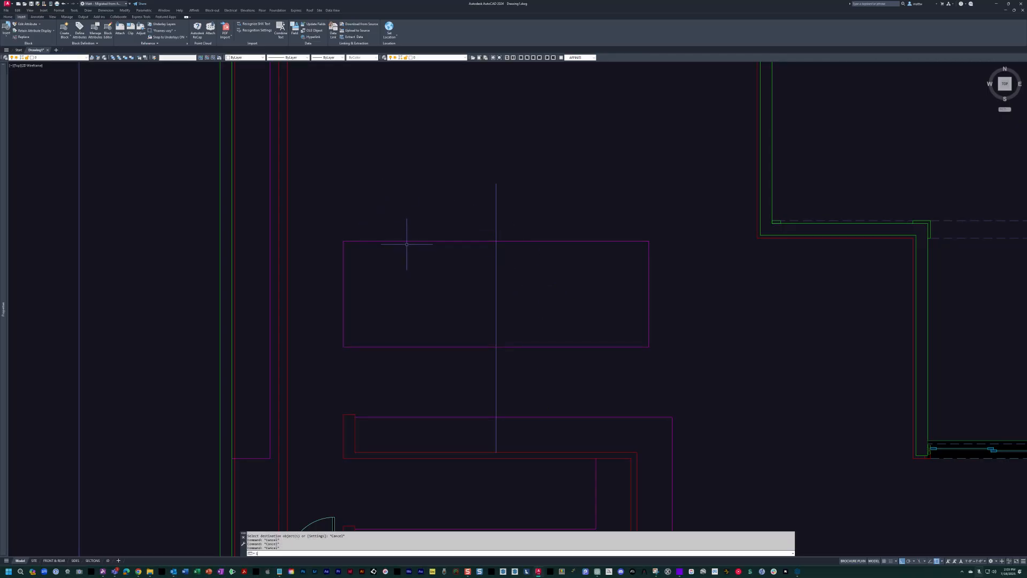
key("Return")
middle_click_drag(616, 361, 649, 355)
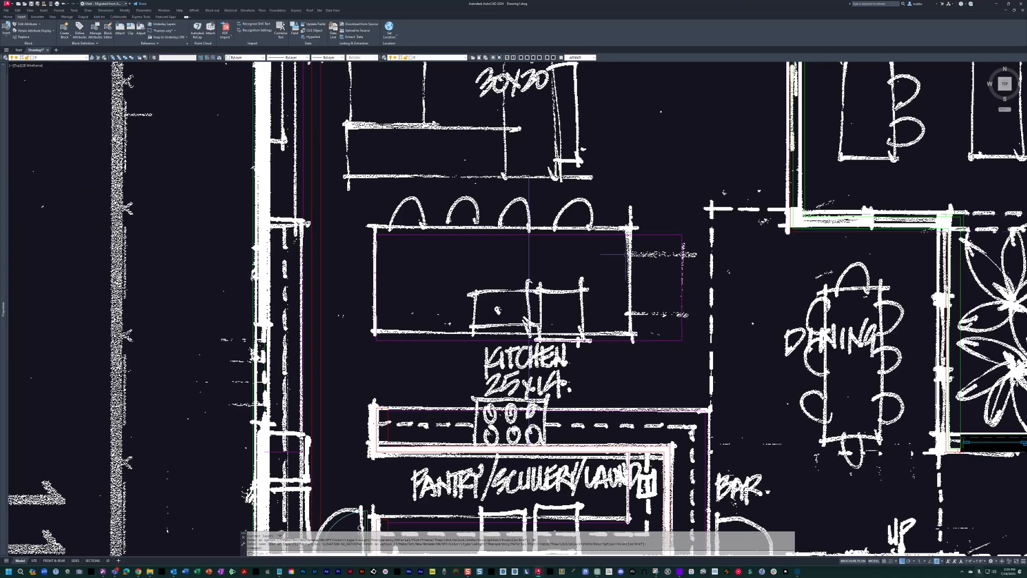
middle_click_drag(613, 259, 621, 261)
key("Escape")
key("Escape")
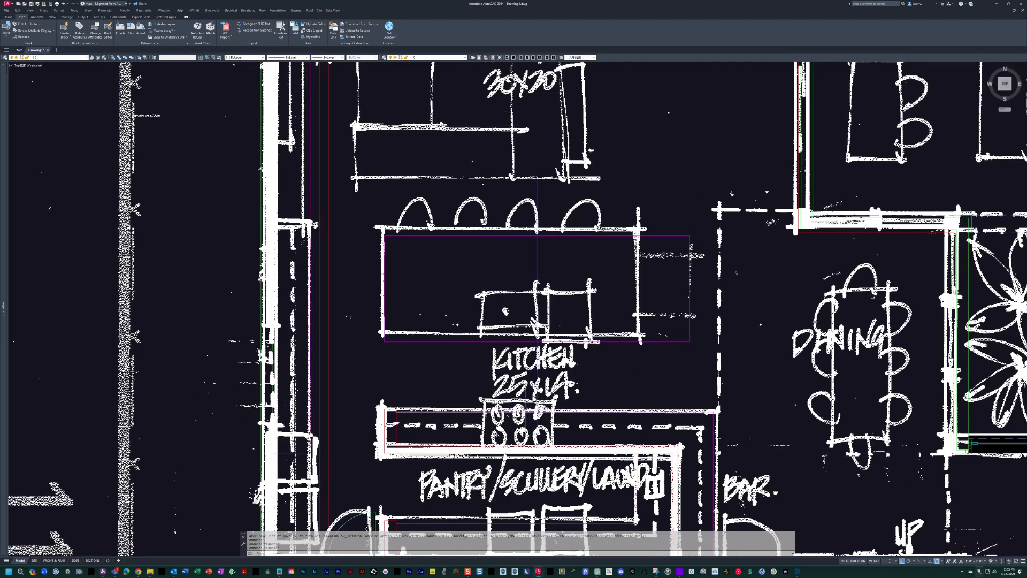
Measure the gap between the sketched island's east edge and the drafted rectangle with a temporary linear dimension.
type("d")
key("Return")
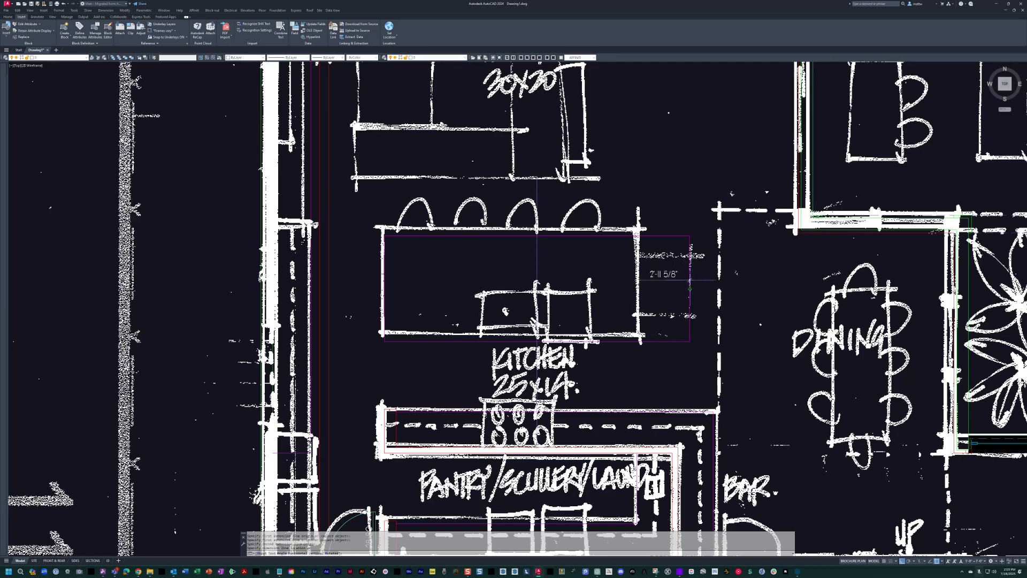
scroll(690, 279, "up", 2)
key("Escape")
key("Escape")
key("Escape")
Move the island's vertical centerline 18 inches west.
scroll(631, 338, "down", 5)
scroll(629, 341, "up", 4)
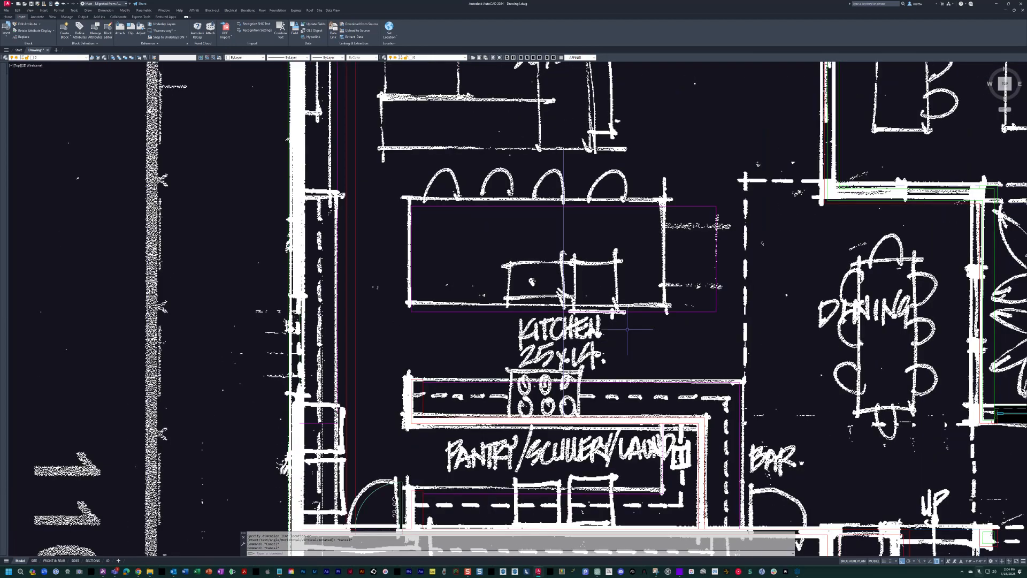
left_click(534, 247)
type("18")
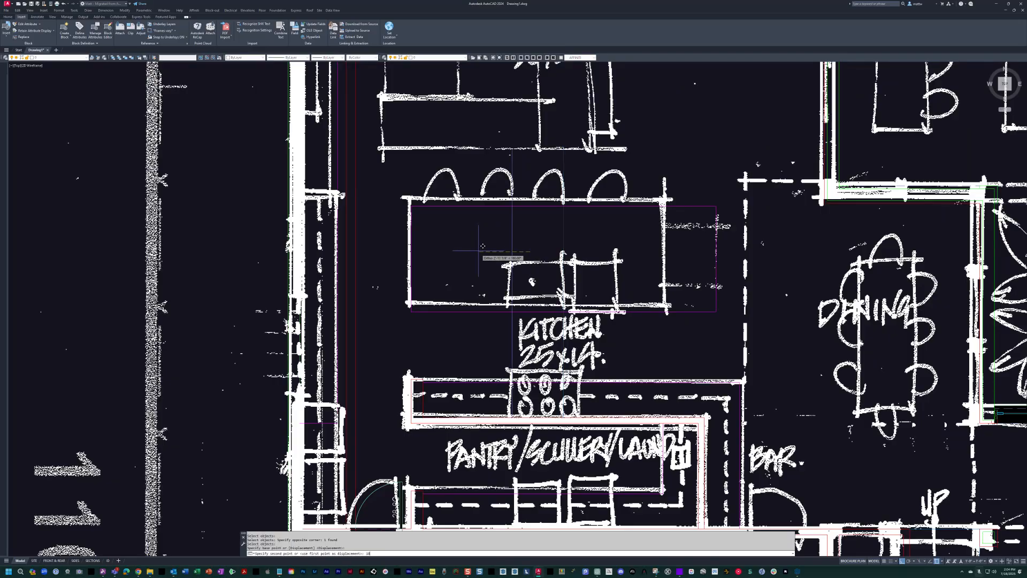
key("Return")
middle_click_drag(434, 370, 361, 368)
Stretch the island rectangle's east edge 36 inches west onto the sketched island.
key("Return")
left_click(662, 333)
left_click(611, 161)
key("Return")
left_click(619, 149)
type("36")
key("Return")
Examine the sketched west wall and its built-ins beside the kitchen island and great room.
scroll(589, 241, "down", 3)
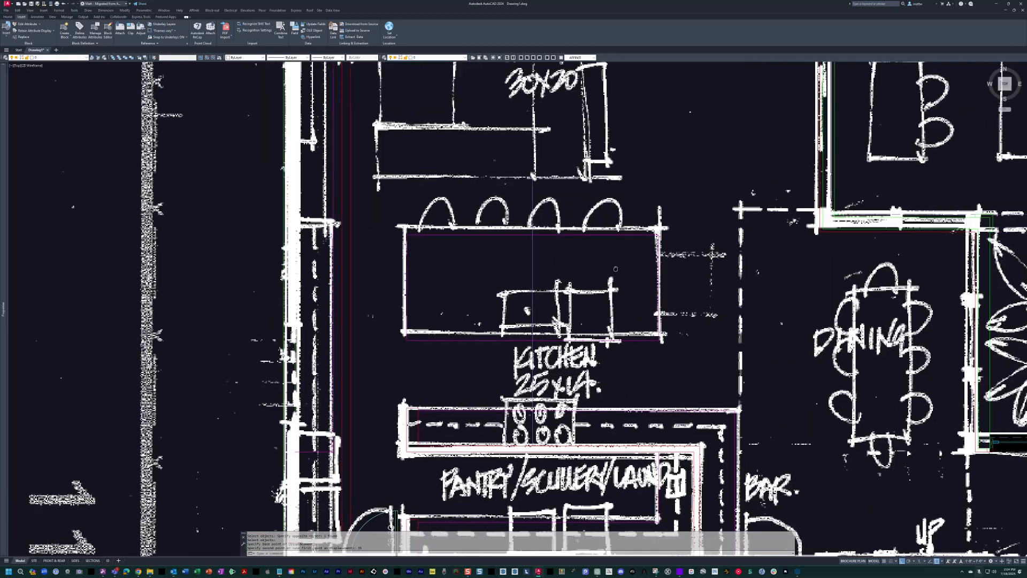
scroll(601, 272, "up", 1)
middle_click_drag(601, 273, 642, 284)
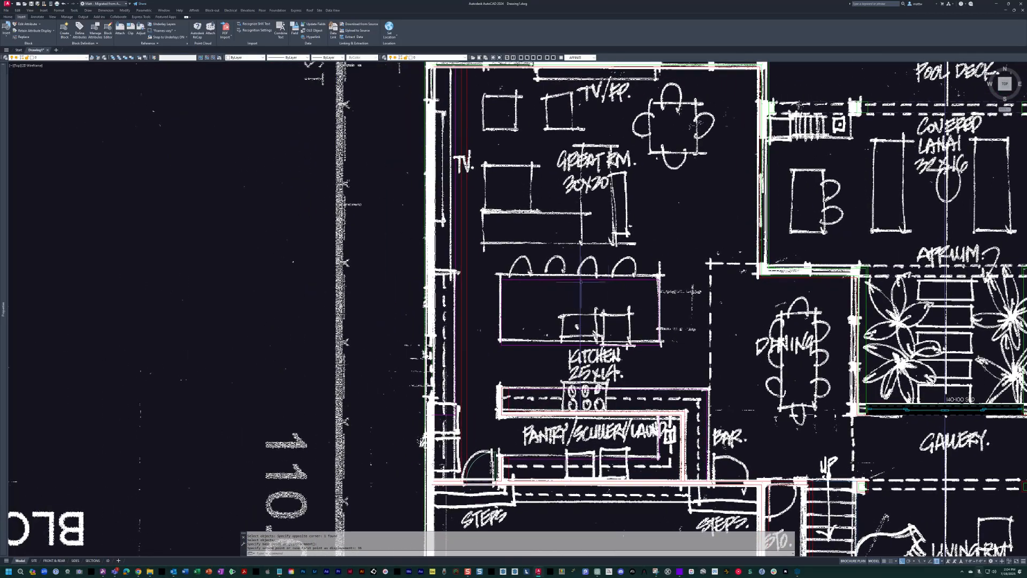
middle_click_drag(537, 331, 546, 295)
key("Escape")
key("Escape")
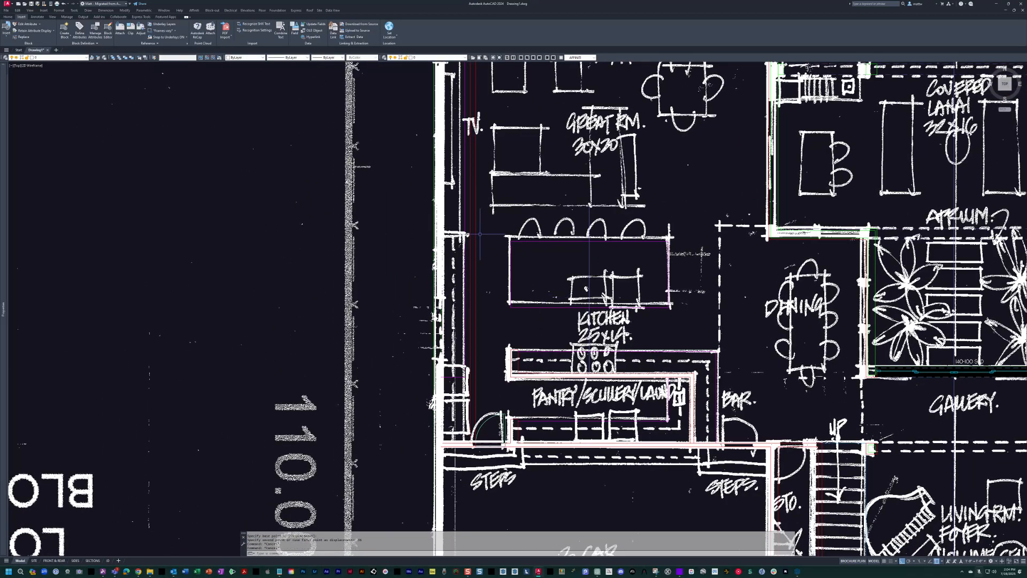
scroll(460, 232, "up", 2)
scroll(457, 229, "down", 2)
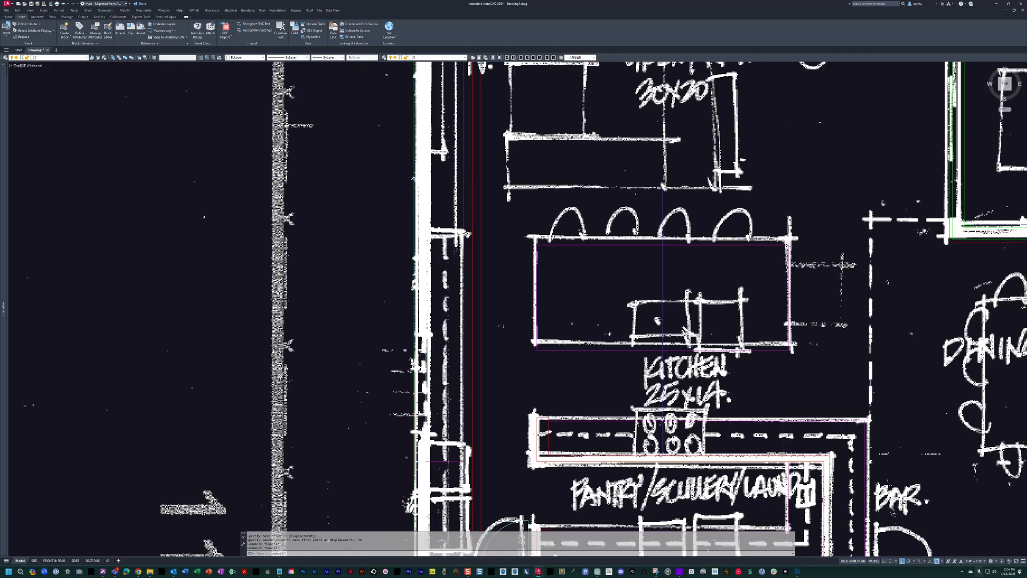
middle_click_drag(463, 121, 480, 220)
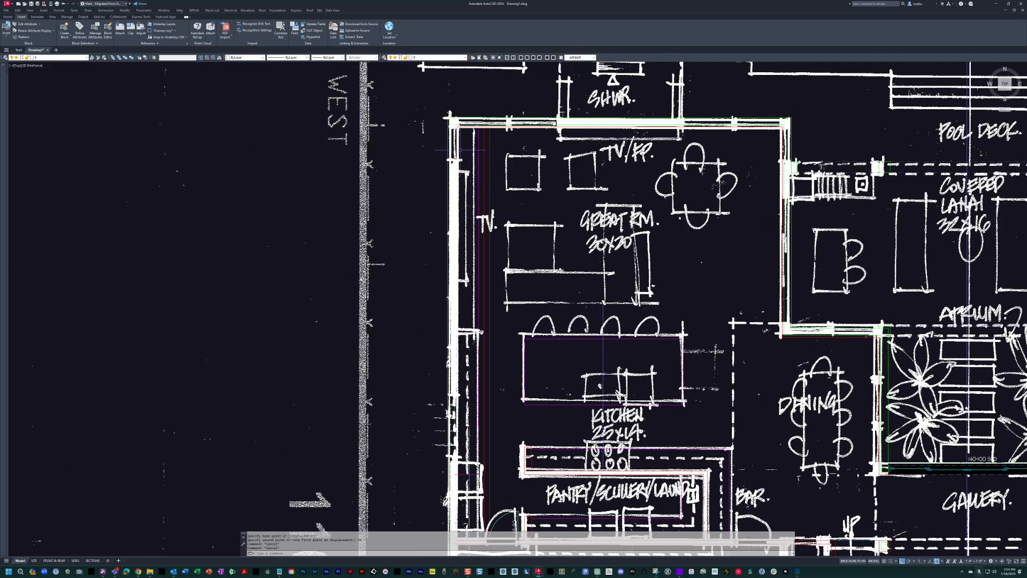
middle_click_drag(482, 409, 454, 394)
scroll(458, 331, "up", 2)
key("Escape")
key("Escape")
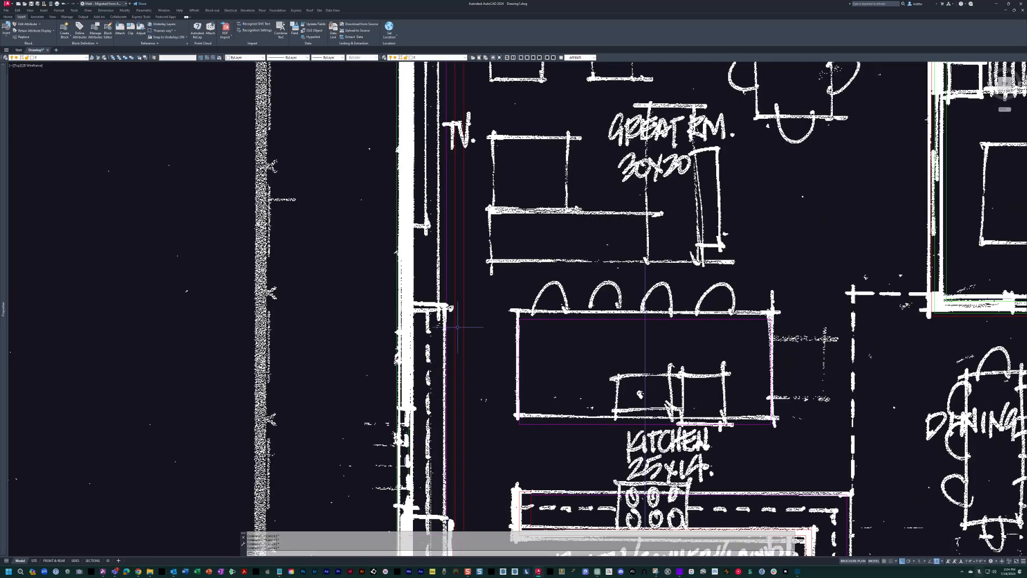
Hide the scanned sketch and draw a horizontal guide line from the island's northwest corner west past the outer wall.
middle_click_drag(458, 327, 491, 282)
type("l")
key("Return")
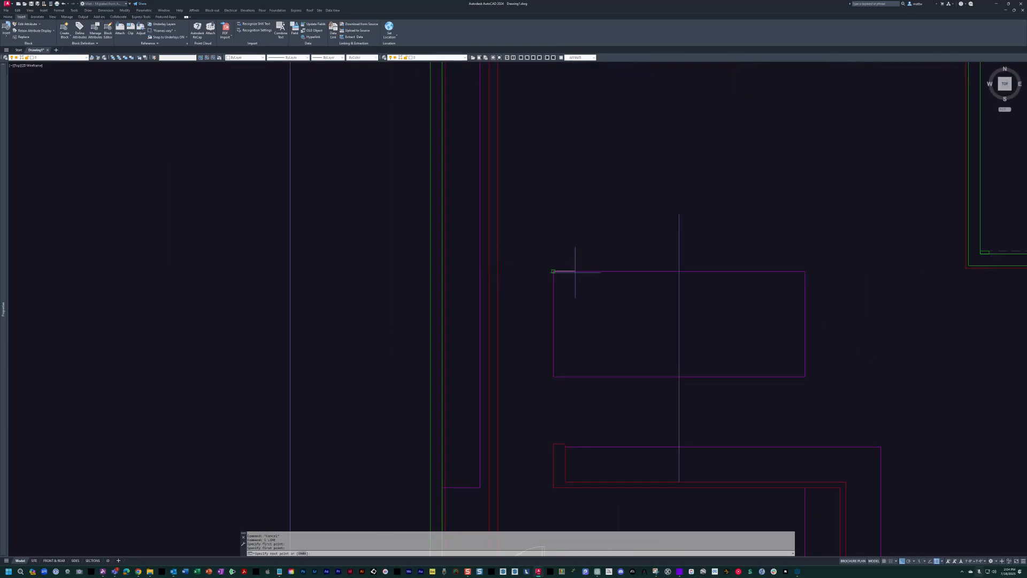
scroll(423, 321, "down", 2)
middle_click_drag(444, 316, 462, 150)
middle_click_drag(483, 184, 548, 357)
key("Escape")
scroll(499, 332, "up", 4)
type("ro")
key("Return")
left_click_drag(558, 319, 644, 414)
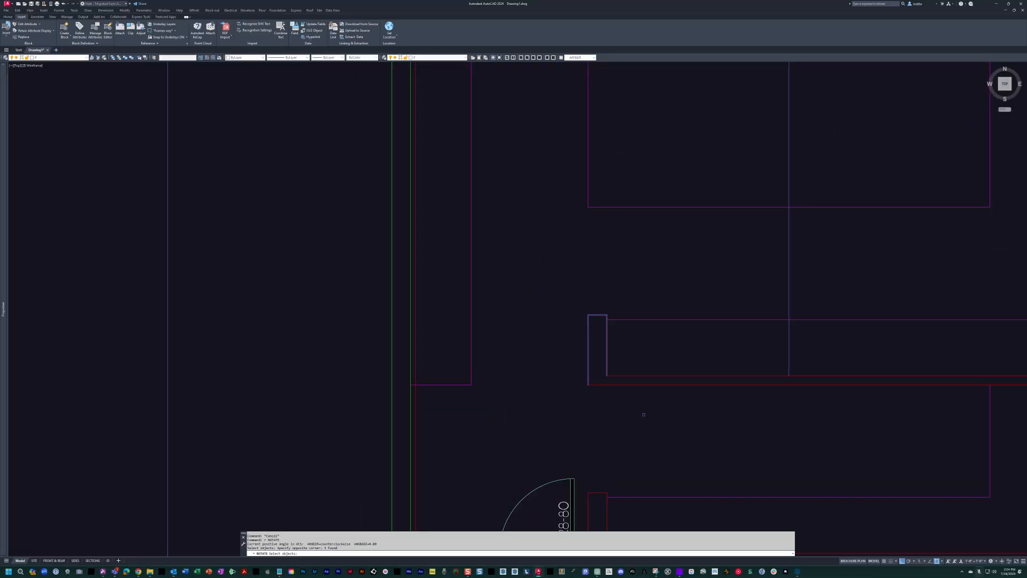
key("Escape")
middle_click_drag(627, 450, 598, 344)
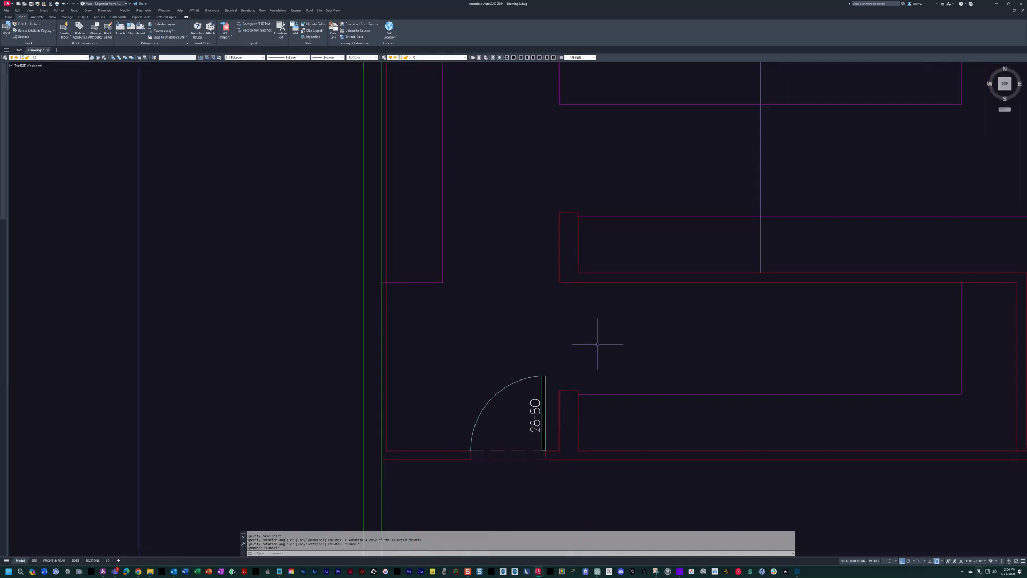
Rotate a copy of the pantry's short south wall stub 90 degrees so that it lies horizontal.
type("ro")
key("Return")
left_click(592, 418)
left_click(551, 406)
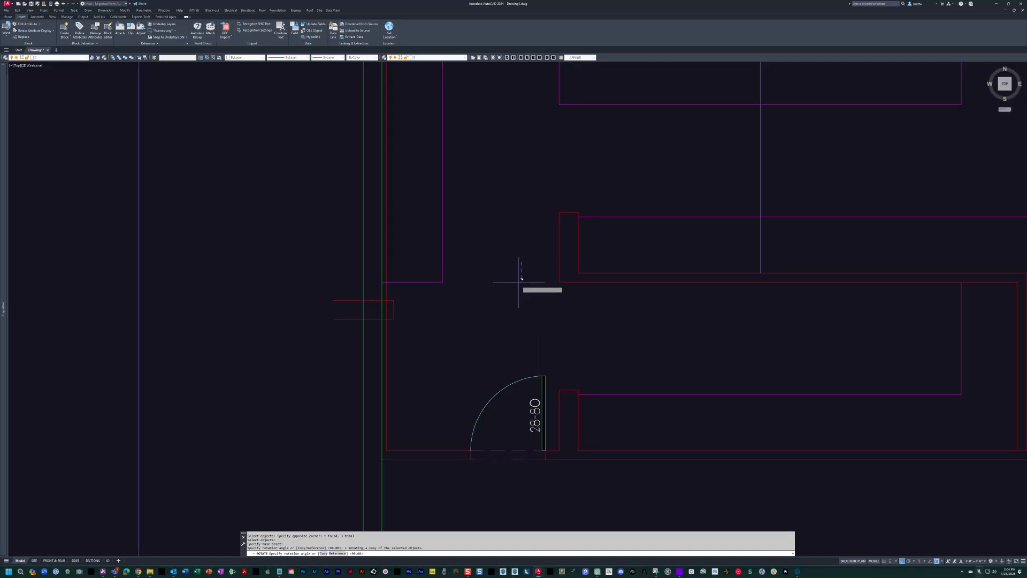
key("Escape")
Move the rotated wall stub onto the west wall's inner face where the island guide line crosses it.
type("m")
key("Return")
left_click(288, 256)
left_click(396, 321)
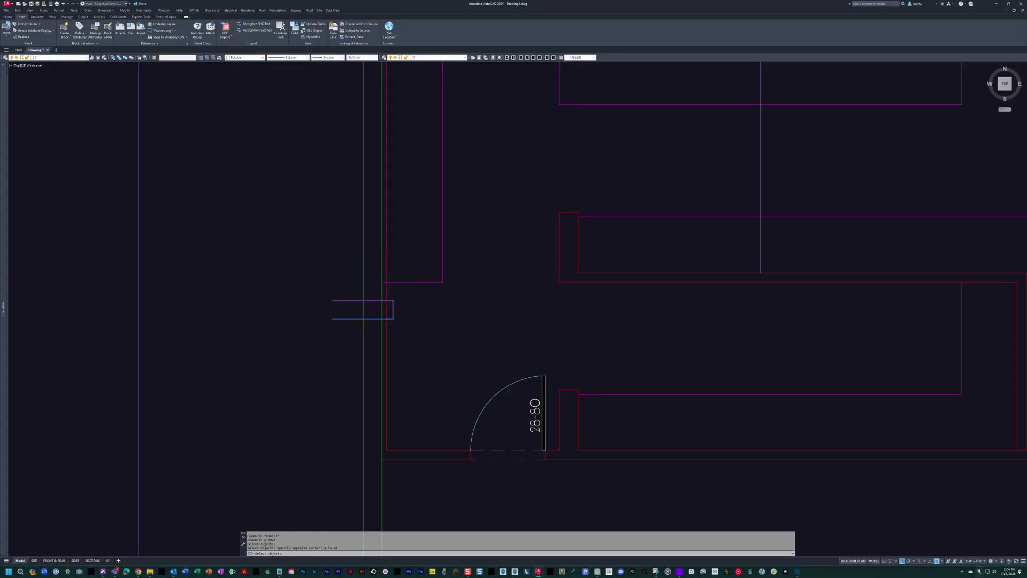
left_click(333, 300)
middle_click_drag(412, 171, 469, 383)
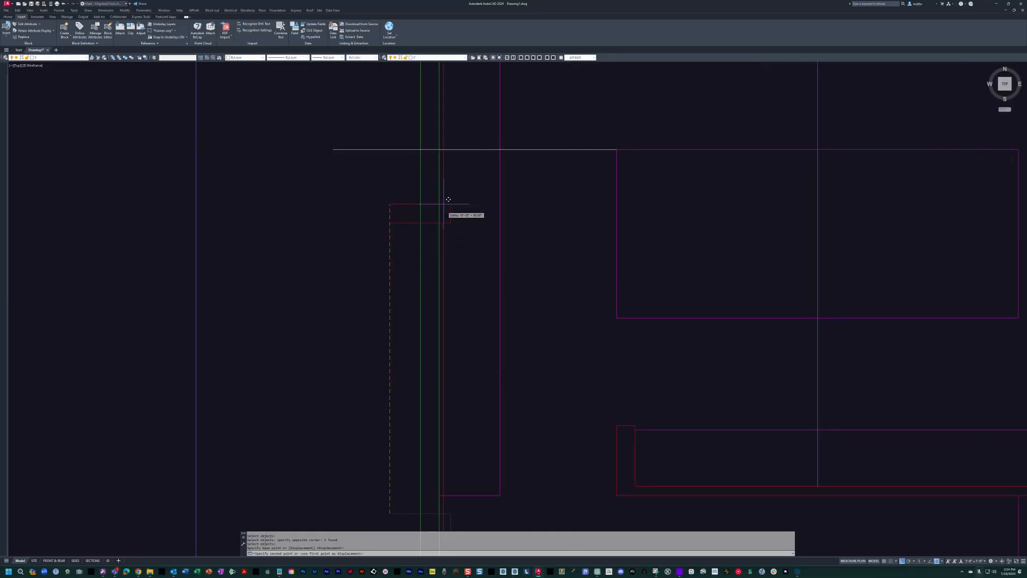
middle_click_drag(442, 149, 461, 250)
Trim the west counter's front line where it passes through the new wall stub.
scroll(526, 277, "up", 4)
type("t")
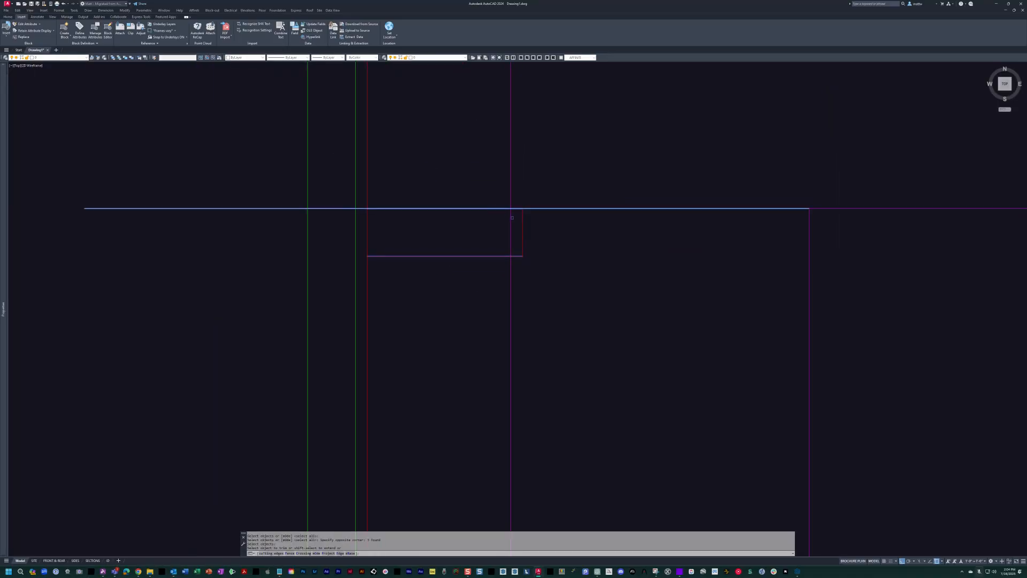
left_click(511, 219)
key("Escape")
Erase the horizontal guide line running from the island to the west wall.
type("e")
left_click(603, 233)
left_click(583, 179)
key("space")
key("Escape")
key("Escape")
middle_click_drag(449, 234, 480, 247)
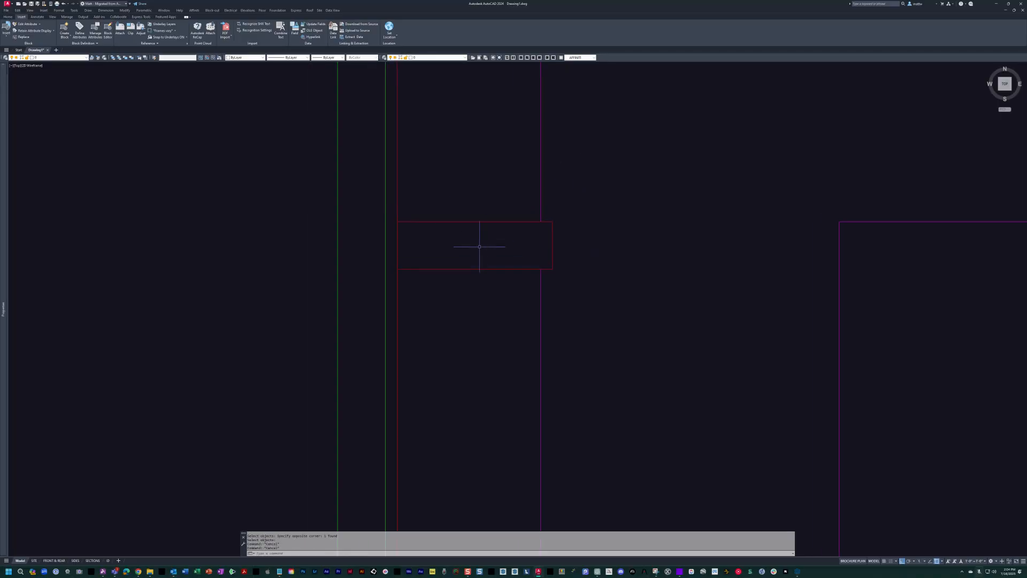
Trim the west wall's inner face line between the two edges of the new wall stub.
type("tr")
left_click(470, 330)
left_click(428, 200)
key("space")
scroll(473, 346, "down", 3)
key("Escape")
mouse_move(484, 332)
middle_mouse_down()
mouse_move(491, 232)
mouse_move(501, 347)
middle_mouse_up()
scroll(491, 234, "down", 1)
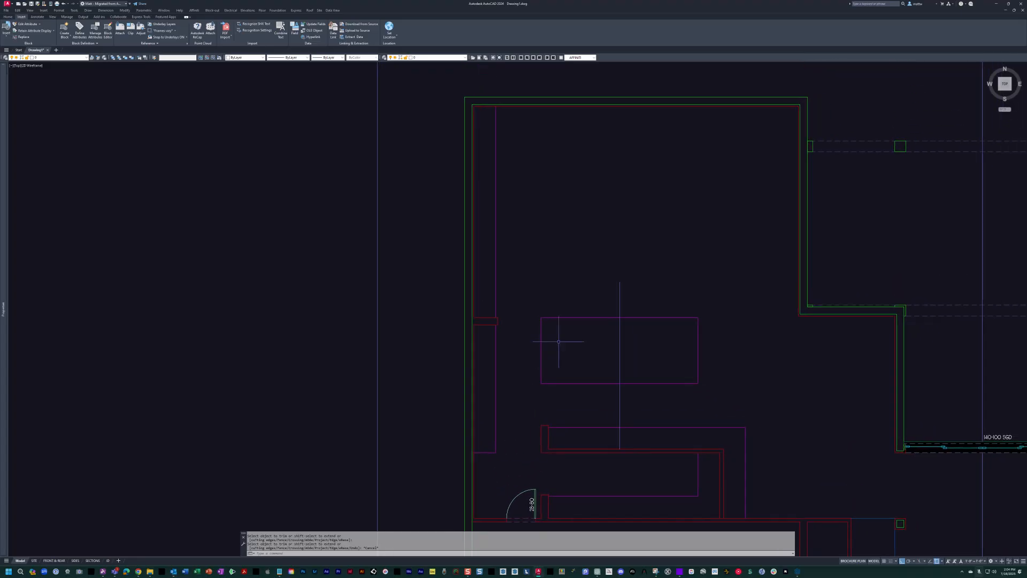
Draw a horizontal guide line from the great room's southeast wall corner to the west wall stub.
key("Escape")
type("l")
key("Return")
scroll(766, 320, "up", 2)
left_click(812, 314)
scroll(300, 335, "up", 6)
key("Escape")
Stretch the west wall stub north so that it lines up with the great room corner guide line.
type("s")
key("Return")
left_click(580, 321)
left_click(332, 247)
key("Return")
left_click(513, 304)
key("Escape")
Erase the guide line between the great room corner and the west wall stub.
scroll(578, 279, "down", 3)
type("e")
key("Return")
left_click(483, 280)
key("Return")
key("Escape")
middle_click_drag(500, 268, 374, 293)
key("Escape")
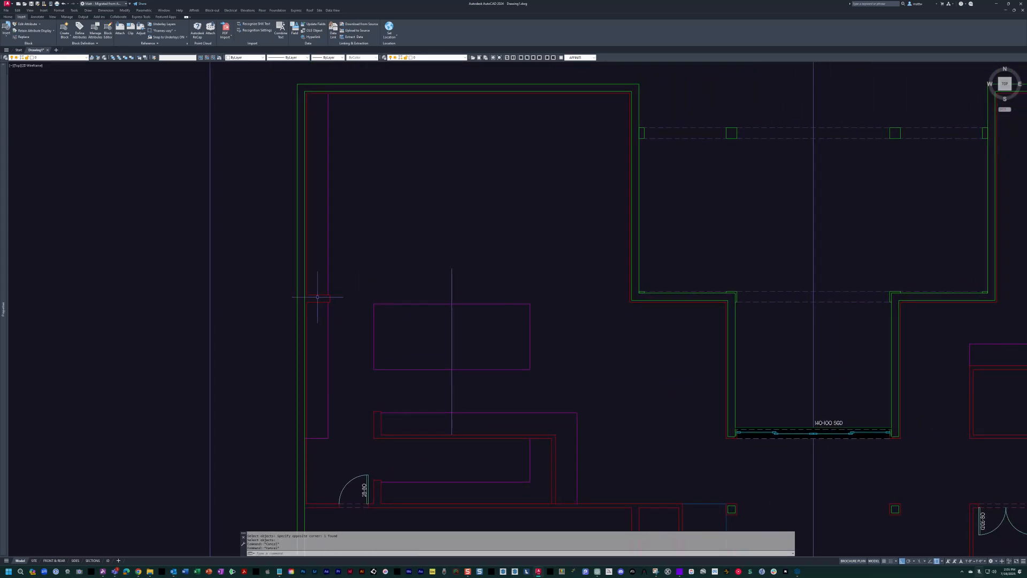
Turn the scanned floor plan sketch back on beneath the drafted walls.
middle_click_drag(623, 293, 649, 306)
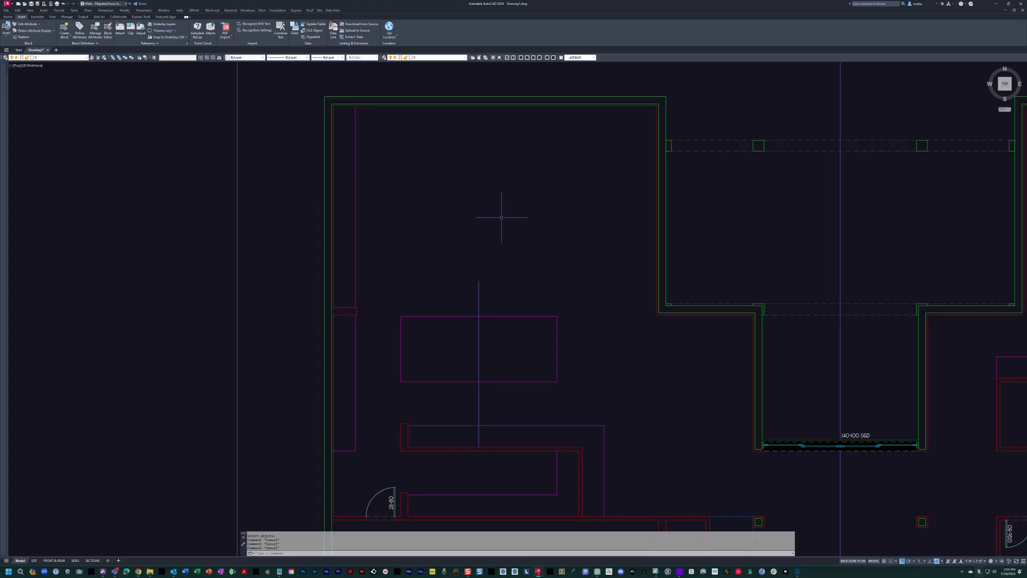
type("i")
key("Return")
middle_click_drag(466, 281, 488, 297)
middle_click_drag(434, 325, 468, 337)
middle_click_drag(572, 202, 464, 251)
scroll(589, 269, "down", 3)
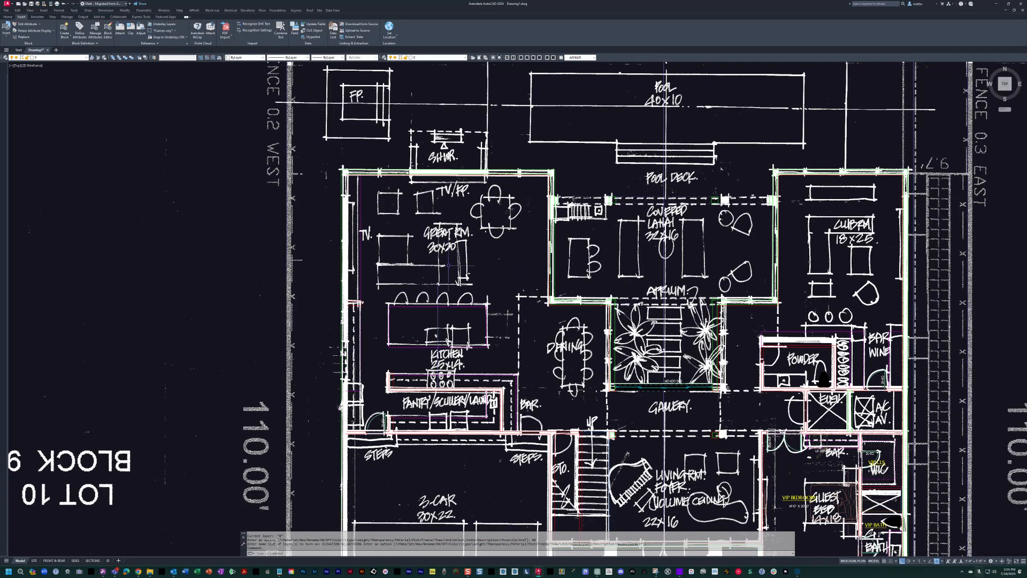
Compare the drafted walls with the sketched first floor, from the great room and lanai to the garage and guest bedroom.
middle_click_drag(665, 267, 637, 274)
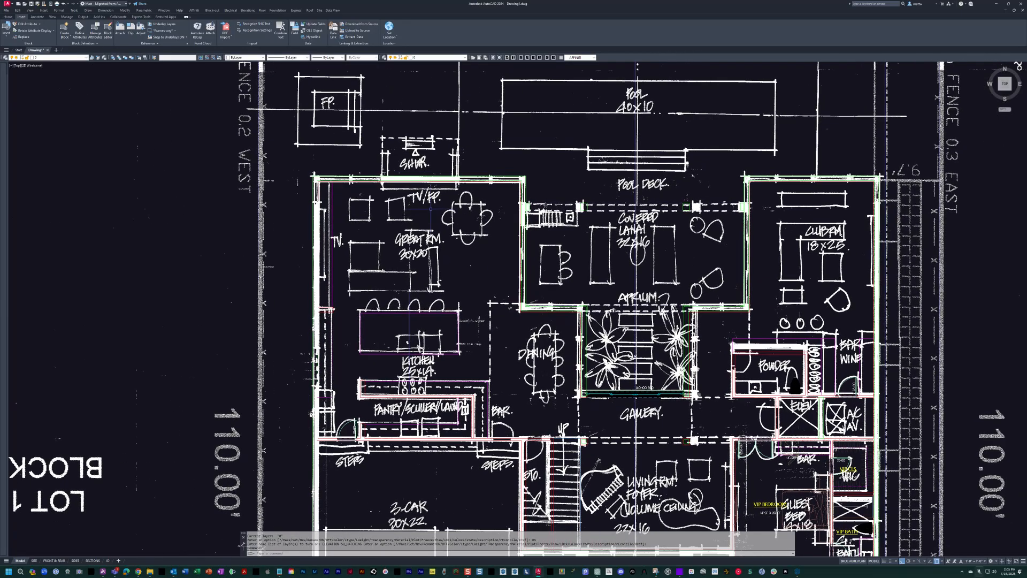
scroll(475, 233, "up", 3)
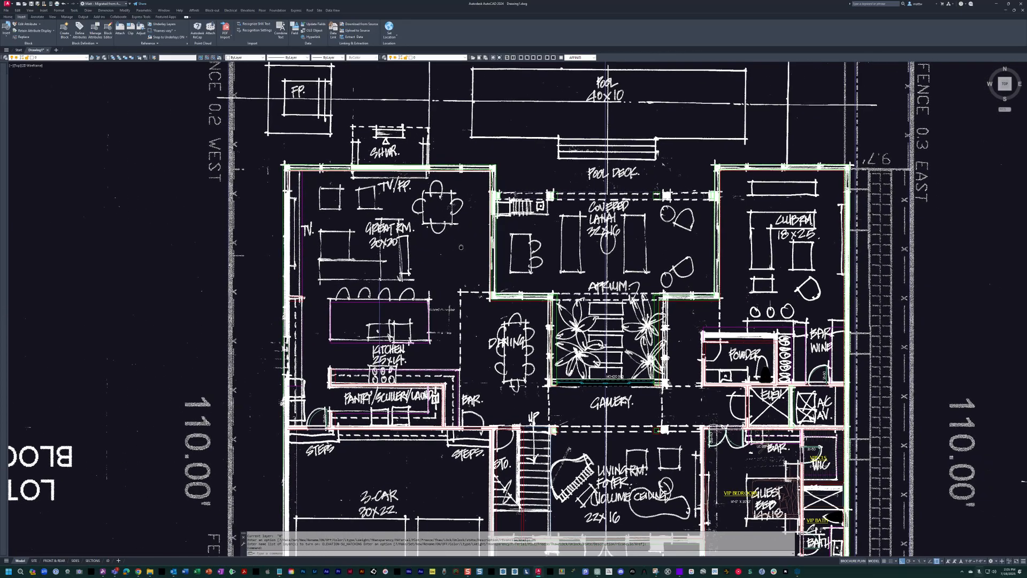
scroll(520, 258, "down", 2)
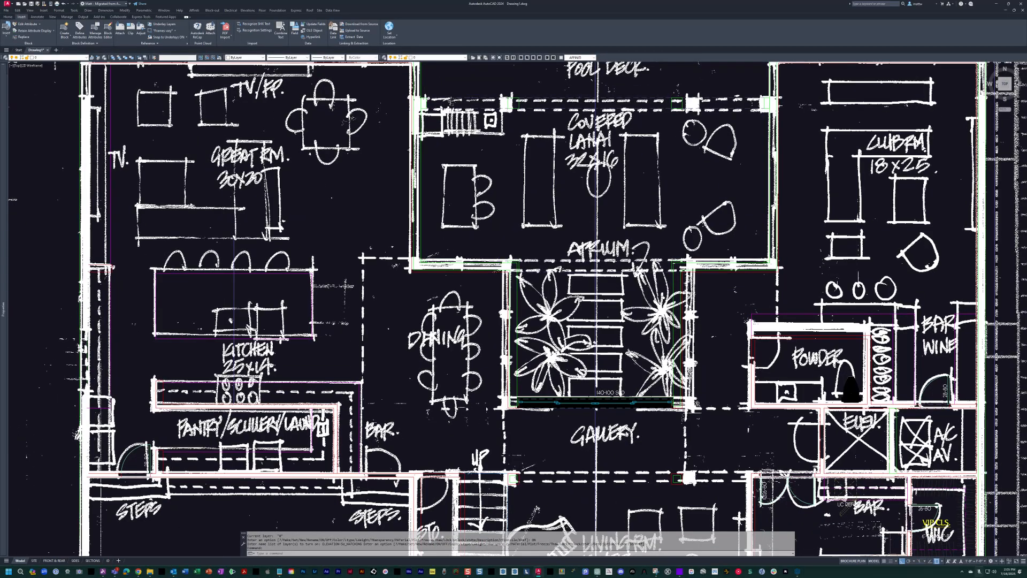
scroll(520, 258, "down", 2)
middle_click_drag(545, 278, 557, 280)
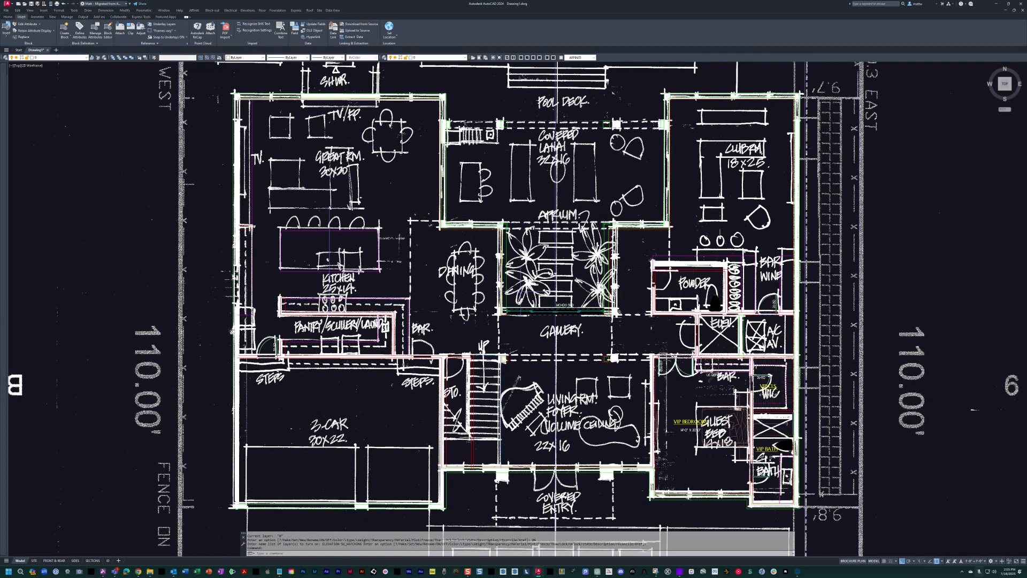
middle_click_drag(470, 294, 507, 294)
key("Escape")
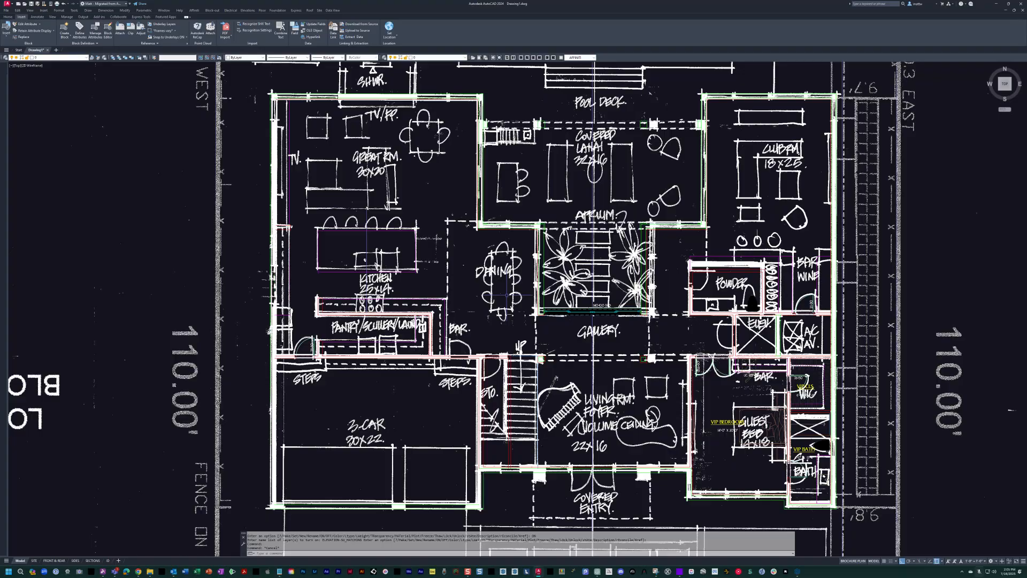
scroll(553, 348, "up", 2)
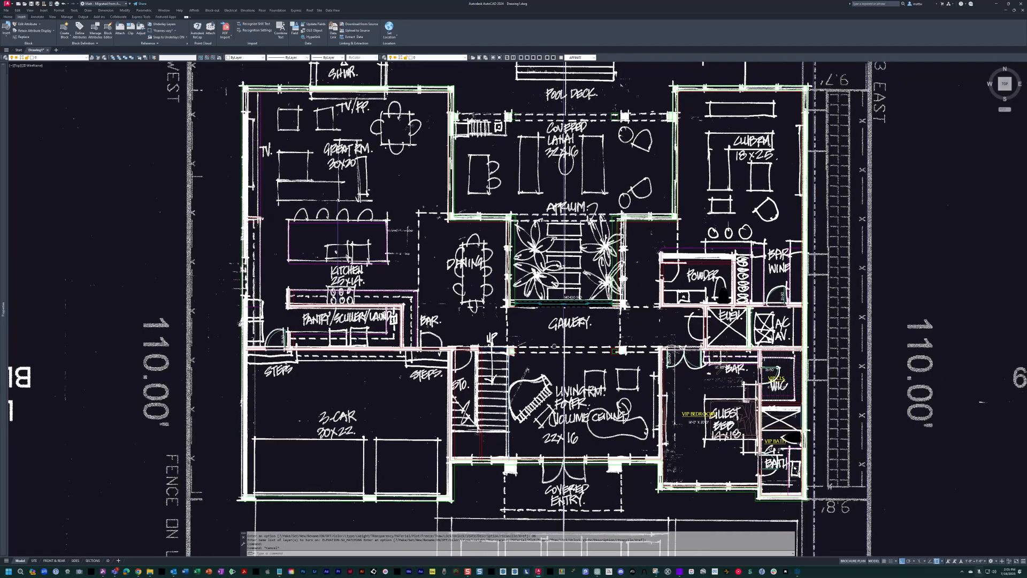
key("Escape")
key("Escape")
scroll(452, 325, "down", 3)
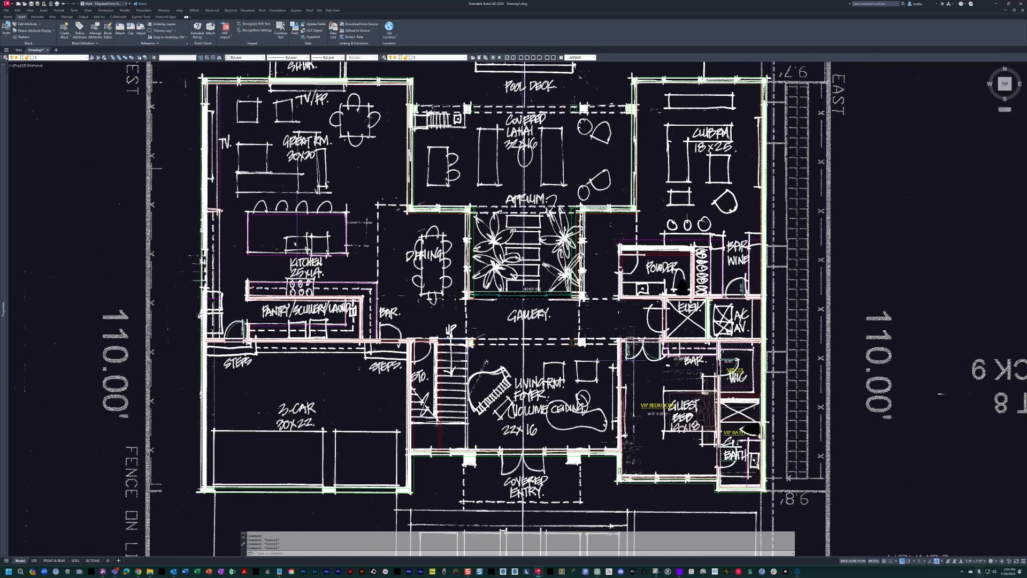
middle_click_drag(600, 236, 570, 306)
scroll(757, 247, "down", 3)
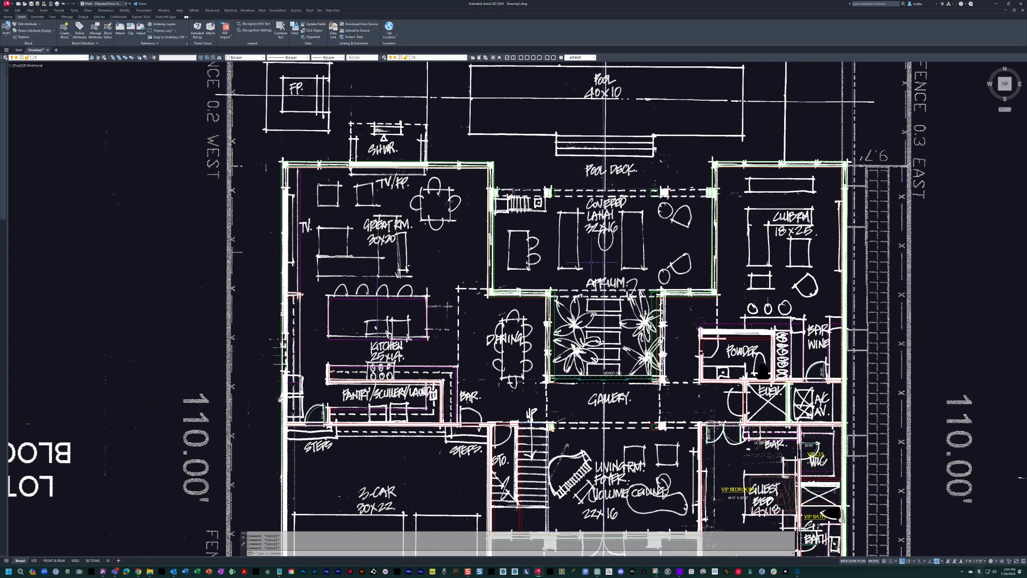
middle_click_drag(575, 226, 506, 244)
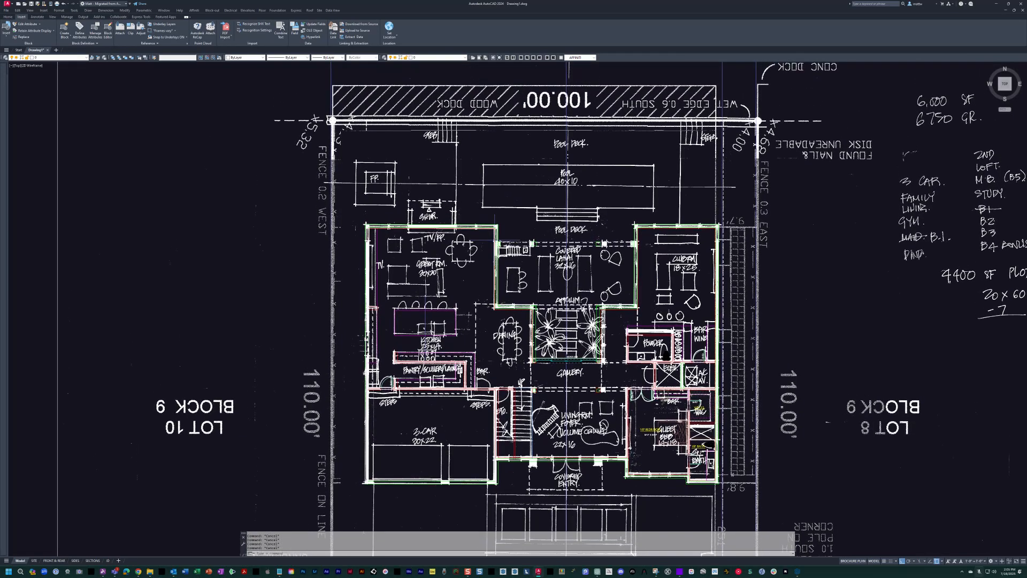
Examine the full site sheet together with the separate scanned plan sheet placed northeast of it.
scroll(495, 241, "down", 2)
middle_click_drag(541, 134, 522, 133)
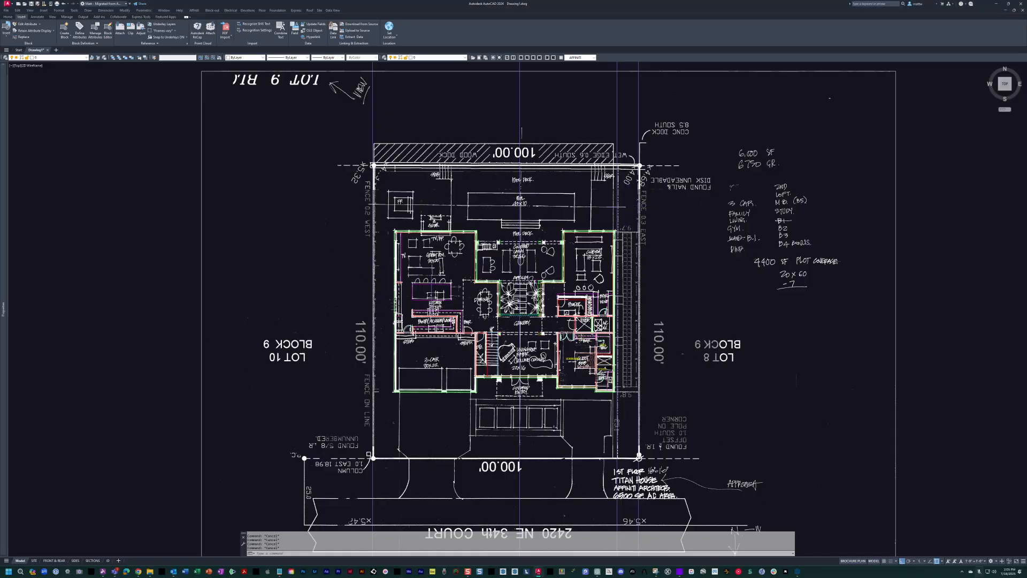
scroll(637, 206, "down", 8)
middle_click_drag(637, 206, 621, 262)
scroll(624, 249, "up", 4)
middle_click_drag(580, 311, 575, 319)
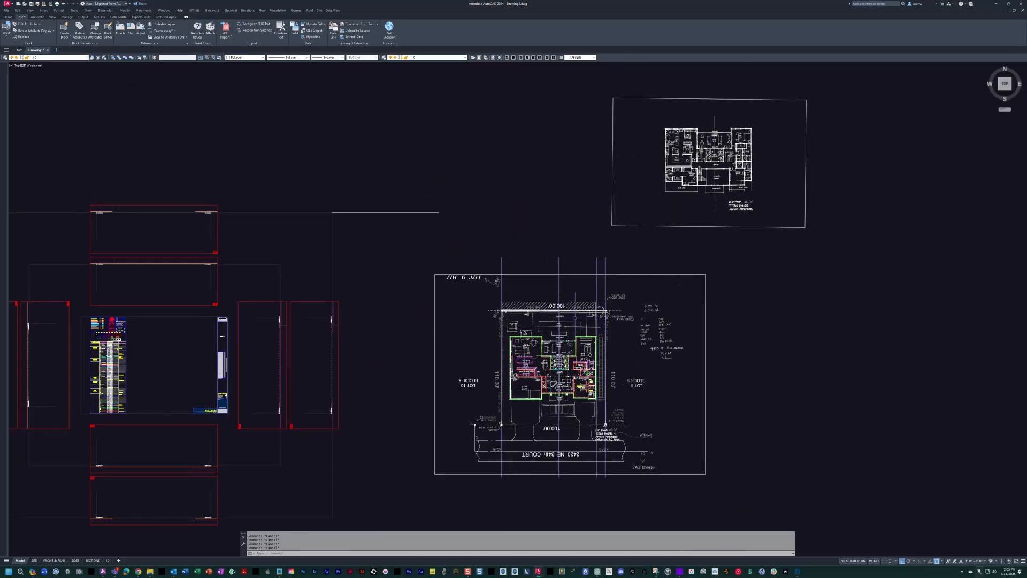
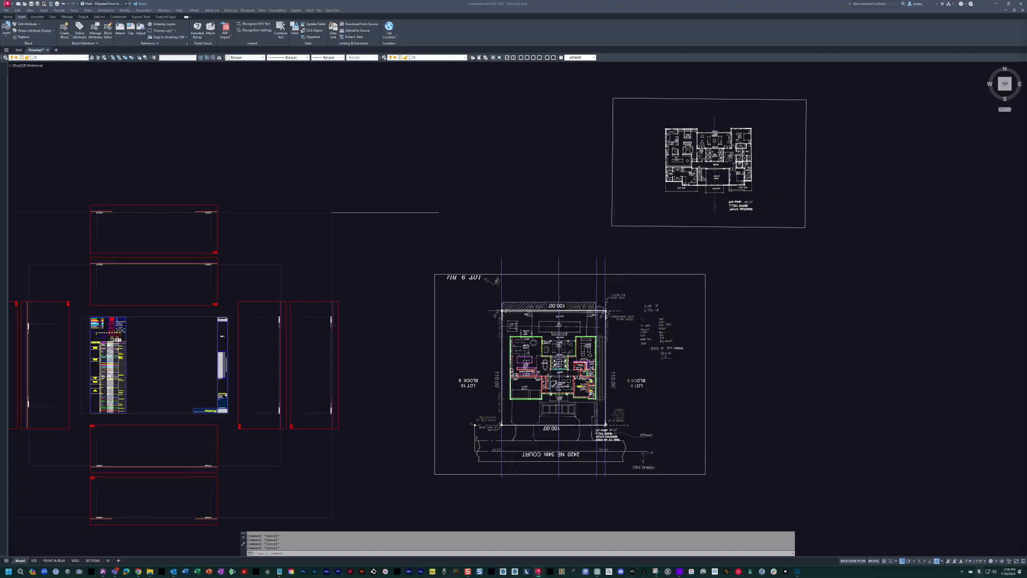
Paste the copied slab, wall and roof outline blocks into the open space east of the site sheet and turn on their hidden layers.
middle_click_drag(803, 289, 603, 256)
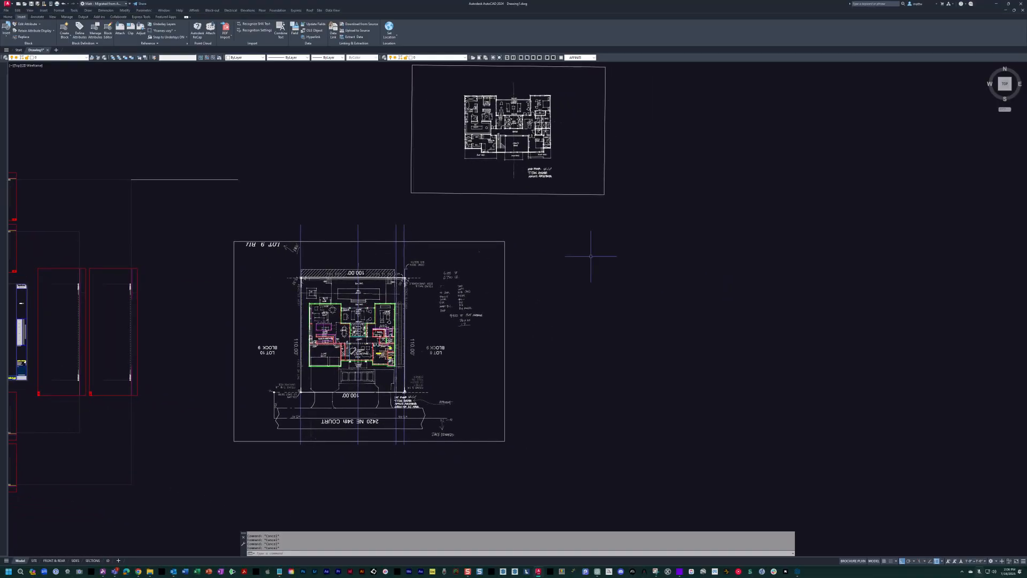
key("ctrl+v")
scroll(637, 305, "up", 4)
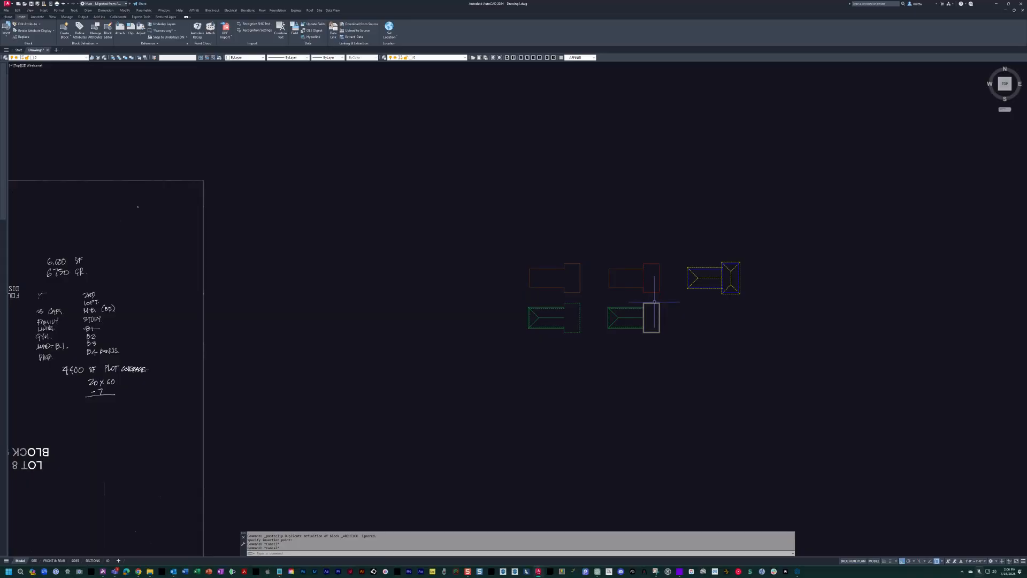
type("a")
key("space")
key("Escape")
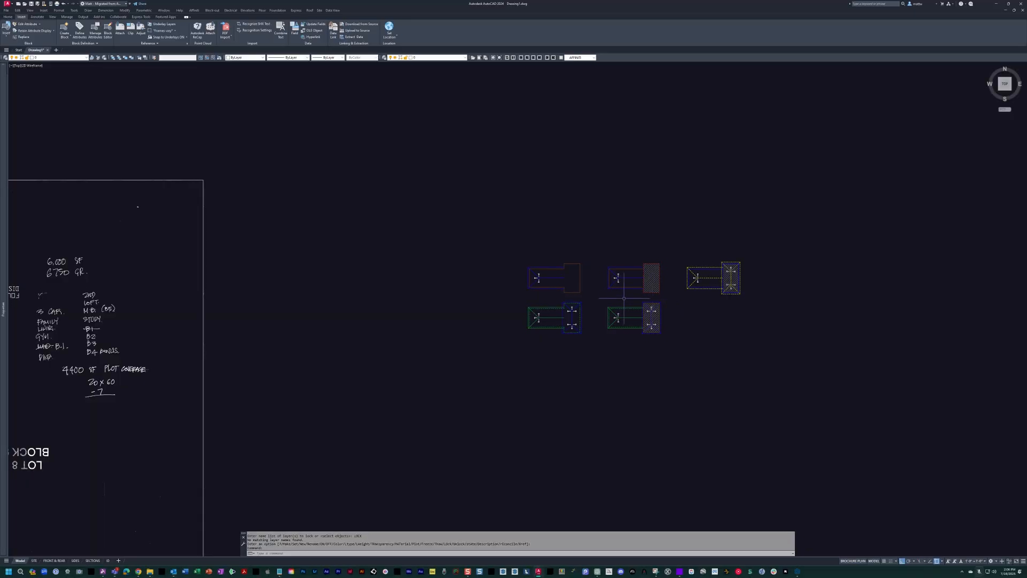
scroll(646, 323, "up", 4)
scroll(566, 289, "down", 6)
Move the two lower outline blocks farther south of the upper row.
type("m")
key("space")
left_click(659, 337)
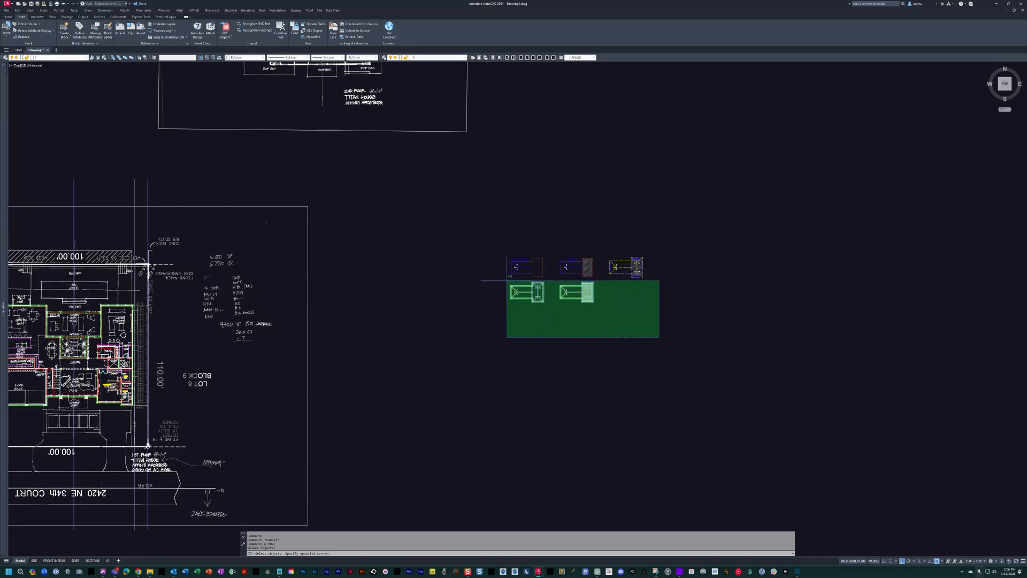
left_click(506, 281)
key("space")
left_click(624, 305)
left_click(623, 364)
Move the second column of outline blocks east, and shift the yellow hipped roof outline farther east to spread them apart.
left_click(666, 399)
key("space")
left_click(608, 325)
left_click(722, 321)
key("space")
left_click(720, 242)
left_click(821, 320)
key("space")
left_click(656, 304)
left_click(740, 307)
middle_click_drag(515, 298, 558, 300)
key("Escape")
key("Escape")
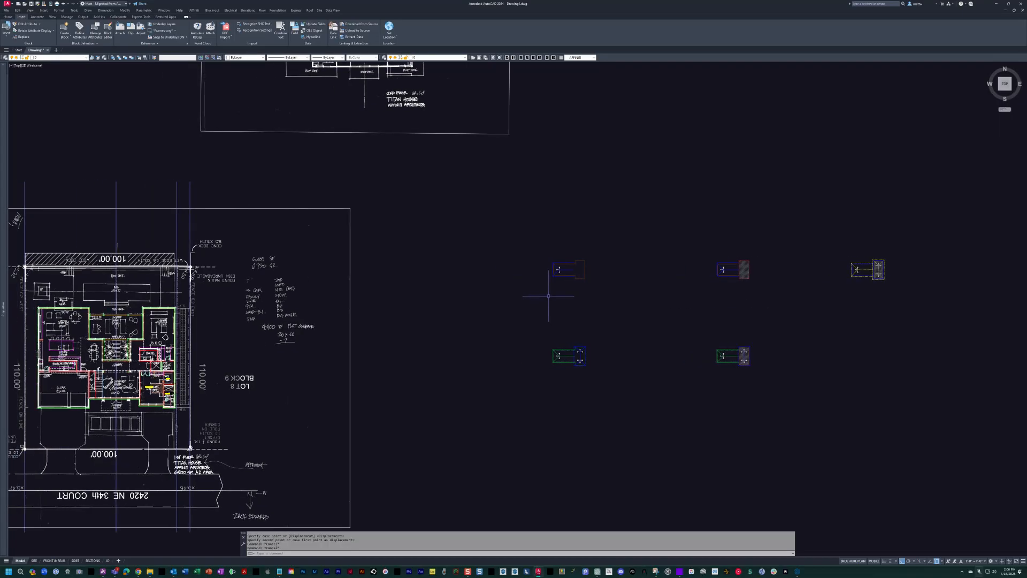
Switch the drawing to the floor plan layer state, hiding the scanned sheets.
type("fl")
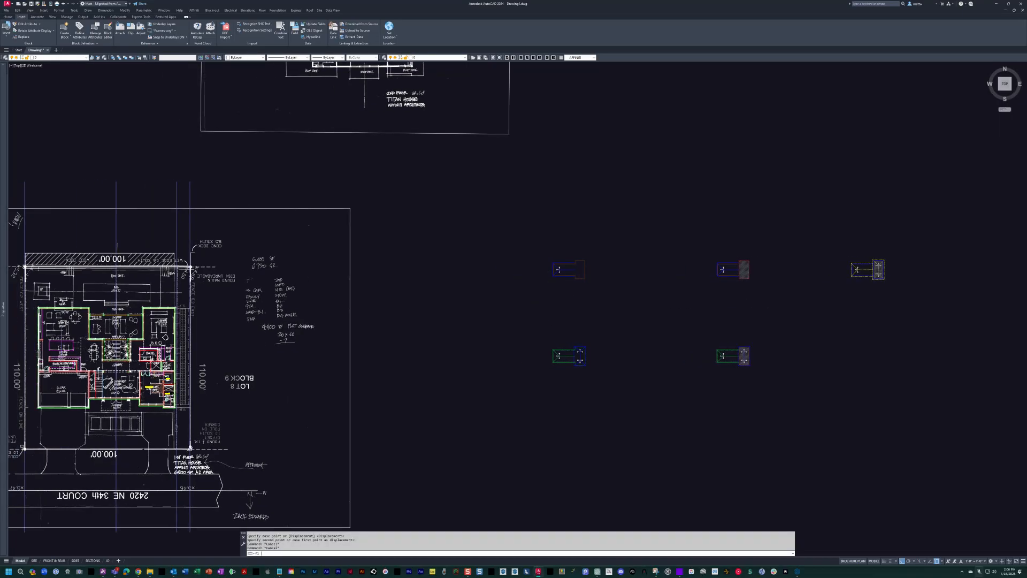
key("Return")
middle_click_drag(565, 317, 681, 313)
key("Escape")
key("Escape")
key("Escape")
type("fp")
key("Return")
middle_click_drag(406, 284, 450, 307)
scroll(447, 278, "down", 5)
scroll(428, 225, "up", 3)
scroll(553, 232, "up", 4)
scroll(722, 257, "down", 3)
middle_click_drag(723, 257, 721, 257)
key("Escape")
left_click(657, 242)
scroll(657, 241, "up", 4)
key("Escape")
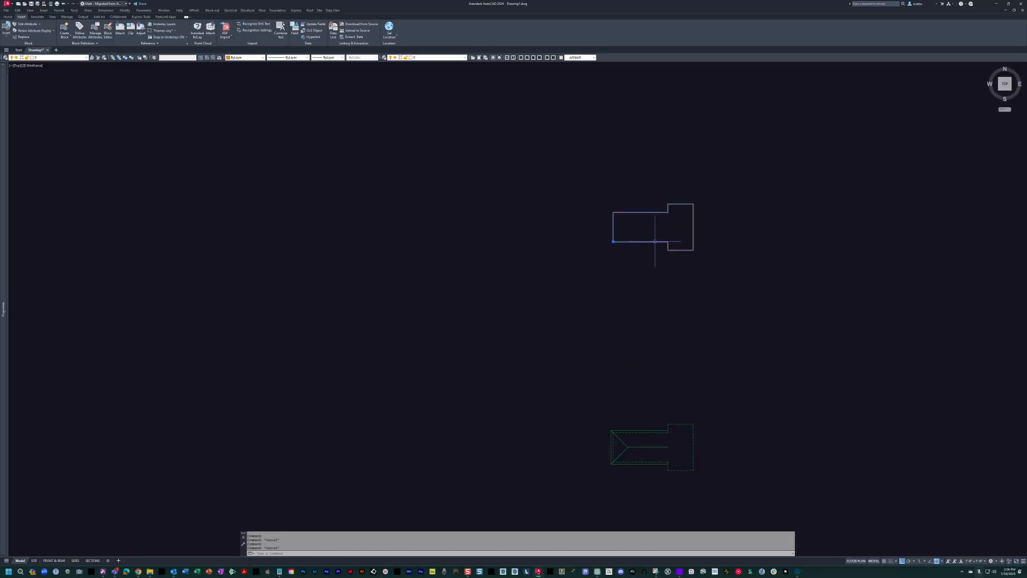
key("Escape")
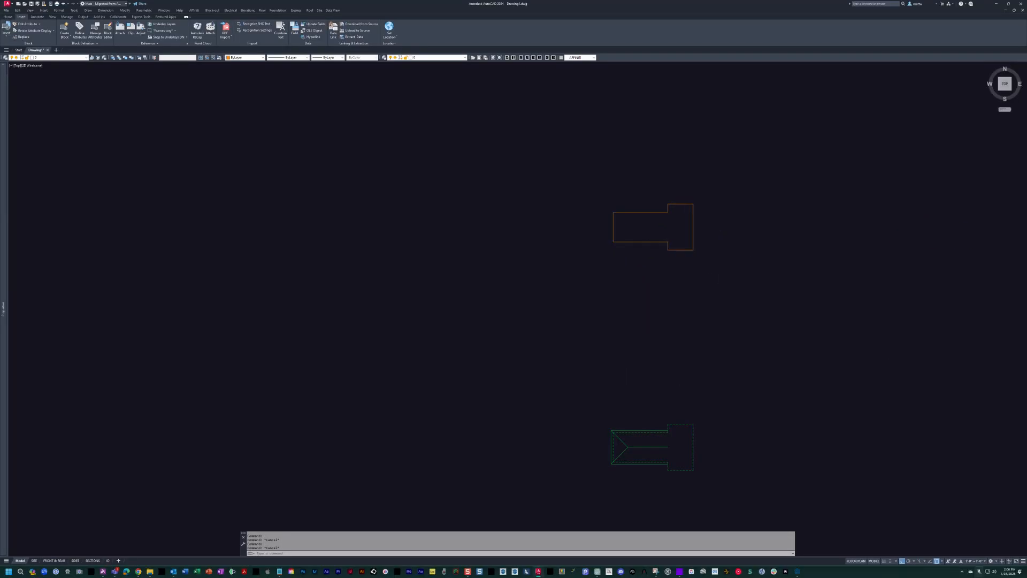
double_click(623, 242)
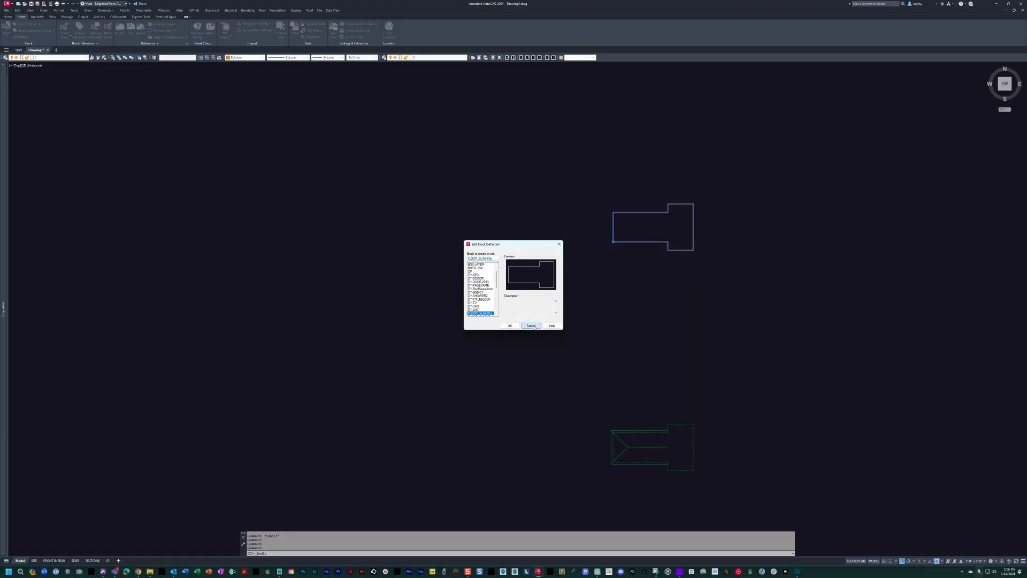
left_click(532, 326)
Move the orange floor slab outline block onto the southeast exterior corner of the house, beside the VIP bath.
left_click_drag(653, 220, 615, 246)
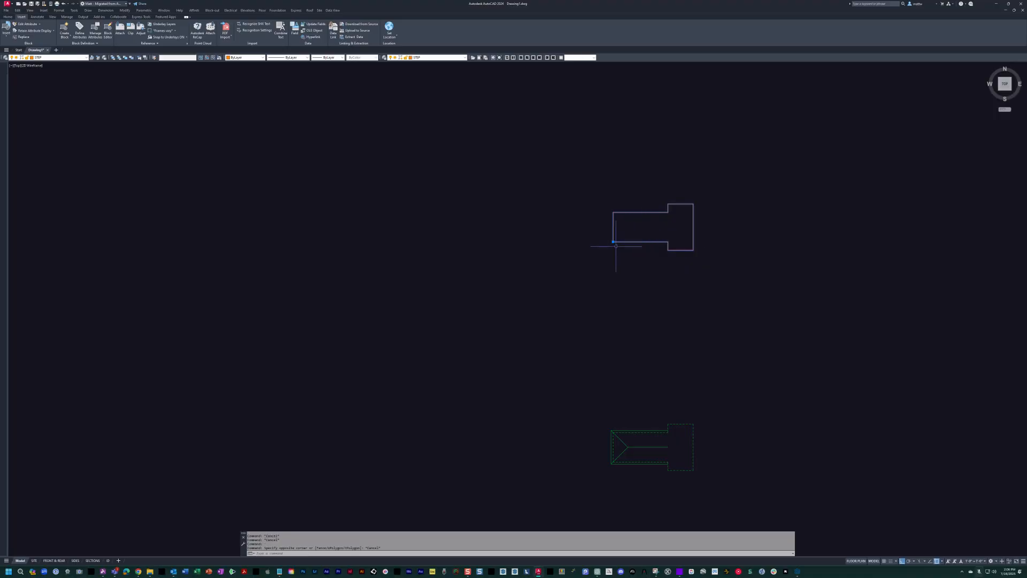
left_click(613, 242)
scroll(617, 245, "down", 1)
middle_click_drag(623, 249, 874, 228)
scroll(874, 227, "down", 1)
scroll(474, 335, "up", 2)
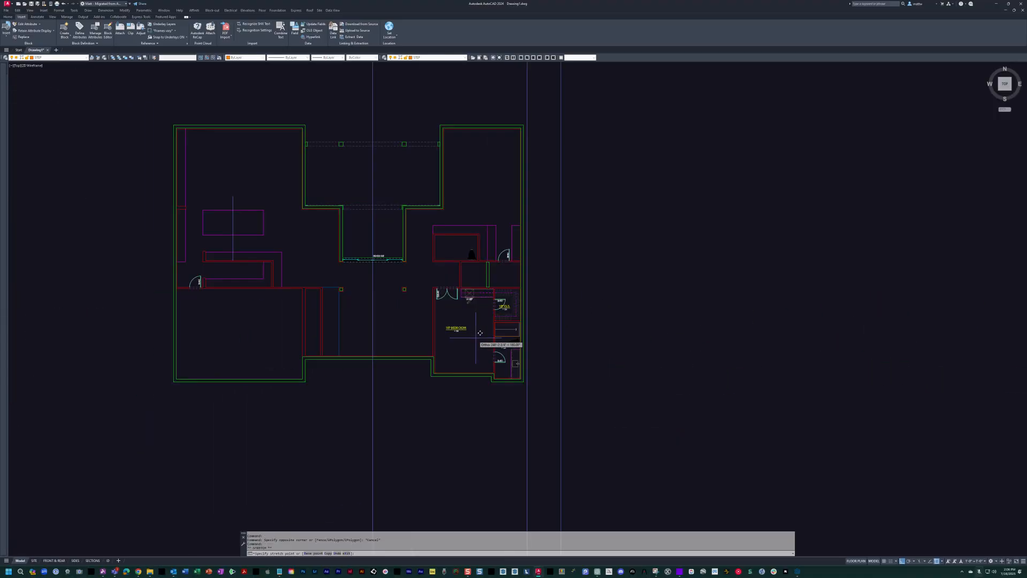
left_click(599, 369)
scroll(544, 371, "down", 4)
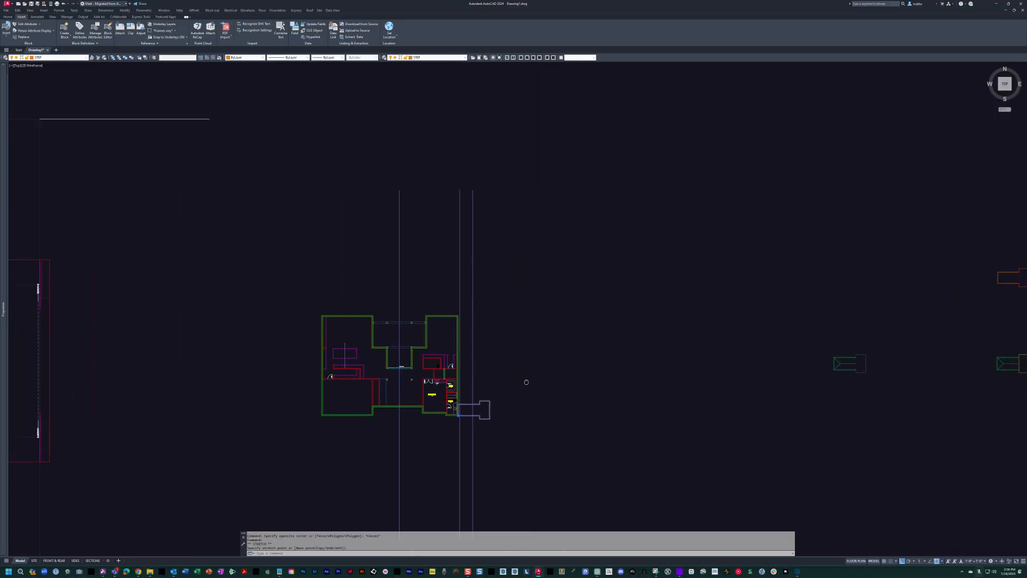
scroll(725, 345, "up", 8)
key("Escape")
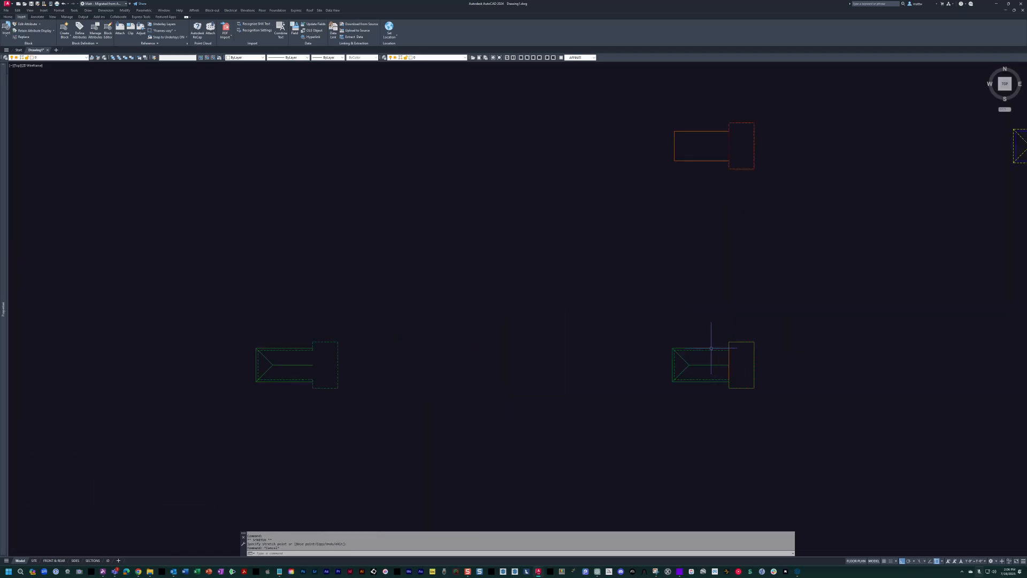
Move the dashed low exterior wall outline block onto the same southeast corner of the house.
left_click(675, 379)
scroll(621, 325, "down", 2)
middle_click_drag(621, 325, 859, 272)
middle_click_drag(331, 326, 655, 320)
scroll(284, 344, "up", 2)
scroll(288, 339, "up", 2)
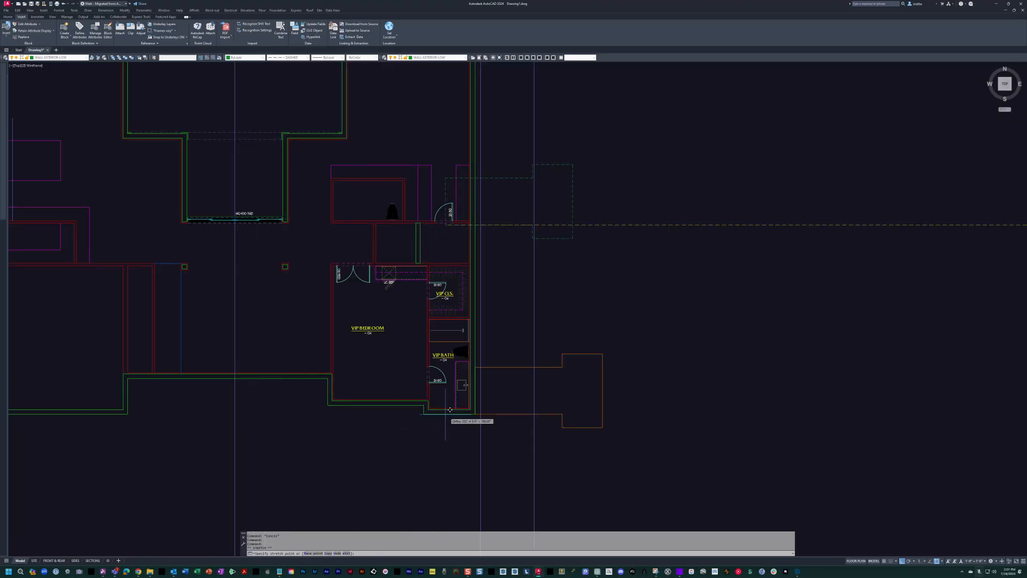
key("Escape")
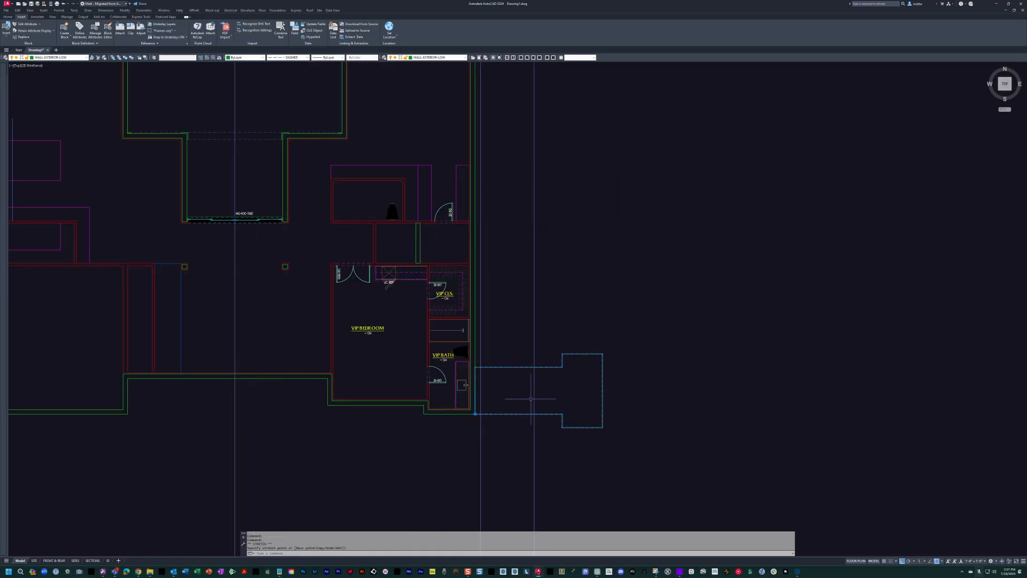
Move the dashed low exterior wall outline straight north, well clear of the house.
left_click(507, 368)
key("Return")
left_click(524, 402)
scroll(543, 262, "down", 2)
middle_click_drag(544, 261, 571, 460)
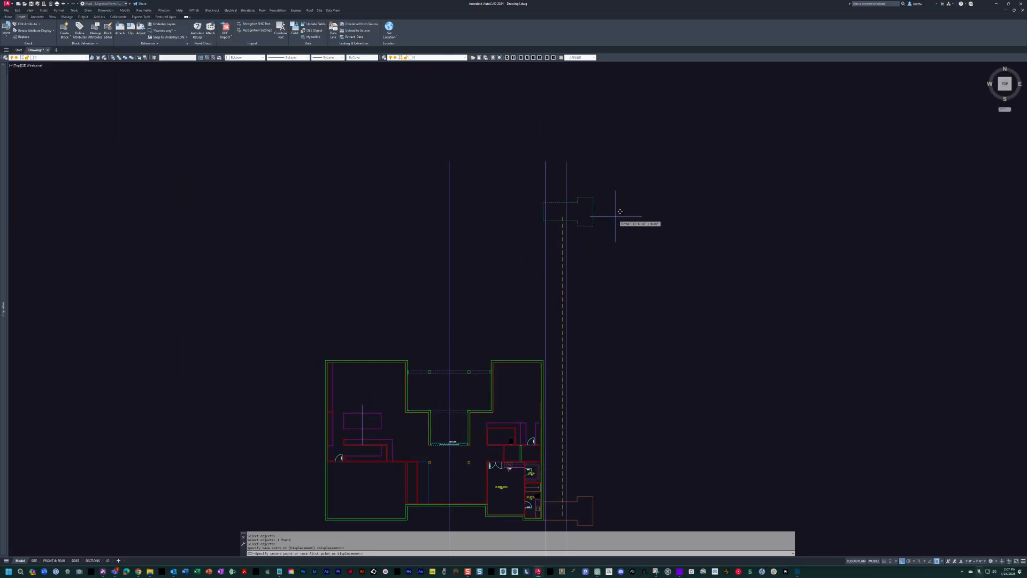
type("000")
key("Return")
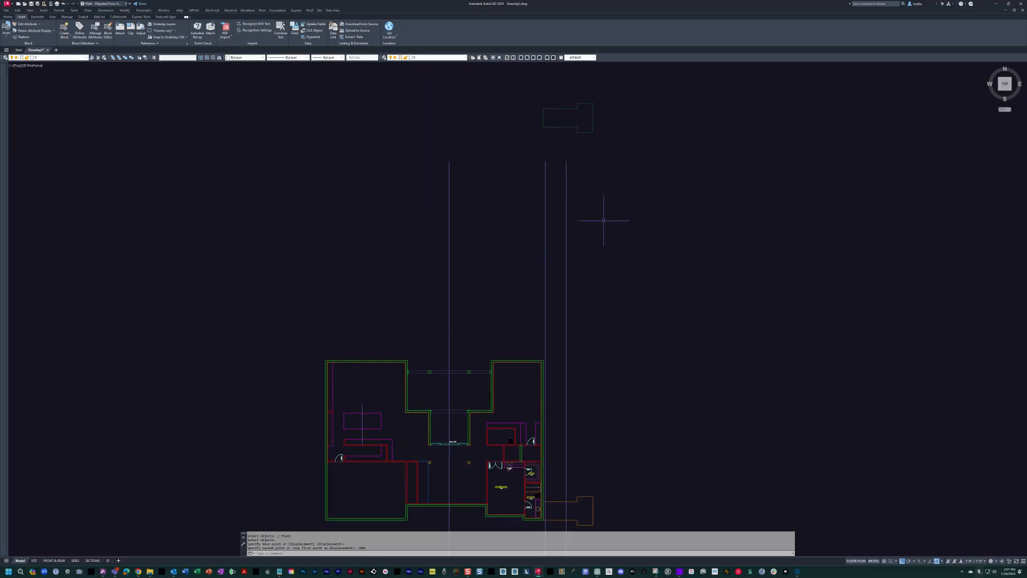
Examine the remaining outline blocks to the east and the slab and low wall outlines placed around the house.
scroll(603, 220, "down", 3)
key("Escape")
scroll(564, 279, "up", 2)
scroll(554, 304, "up", 4)
scroll(554, 311, "down", 4)
middle_click_drag(828, 386, 639, 297)
scroll(638, 297, "down", 2)
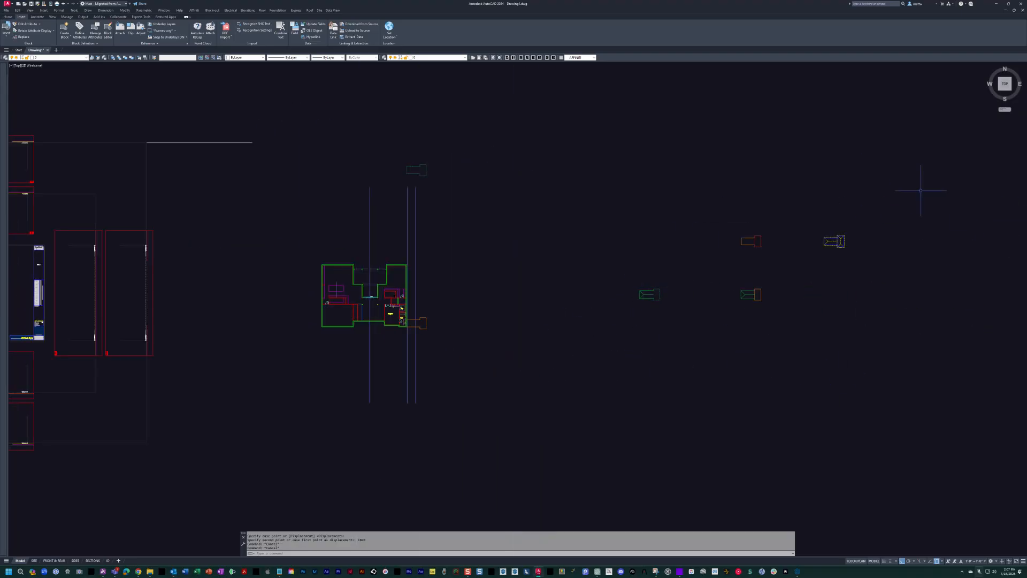
middle_click_drag(592, 246, 635, 259)
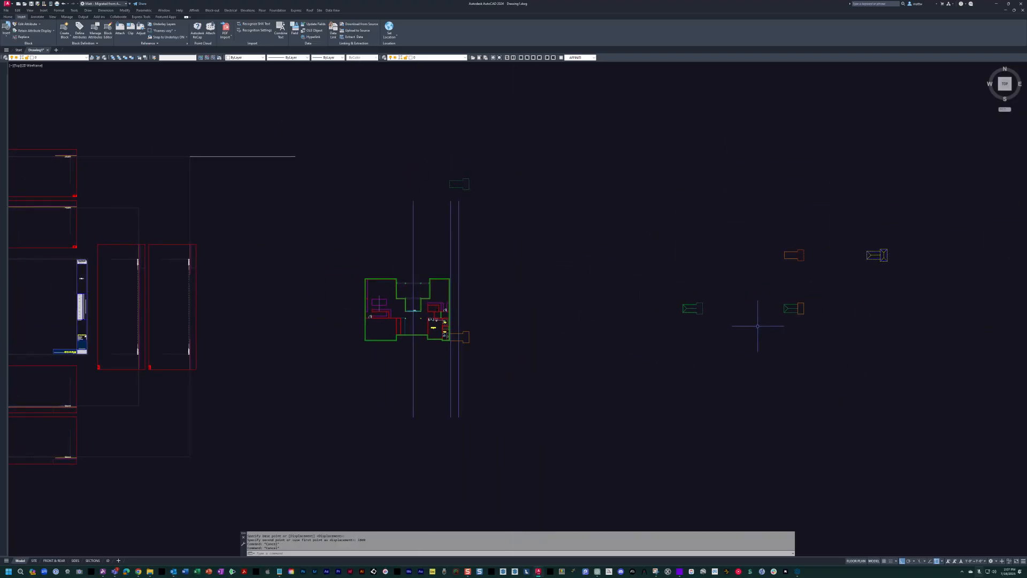
scroll(450, 191, "up", 4)
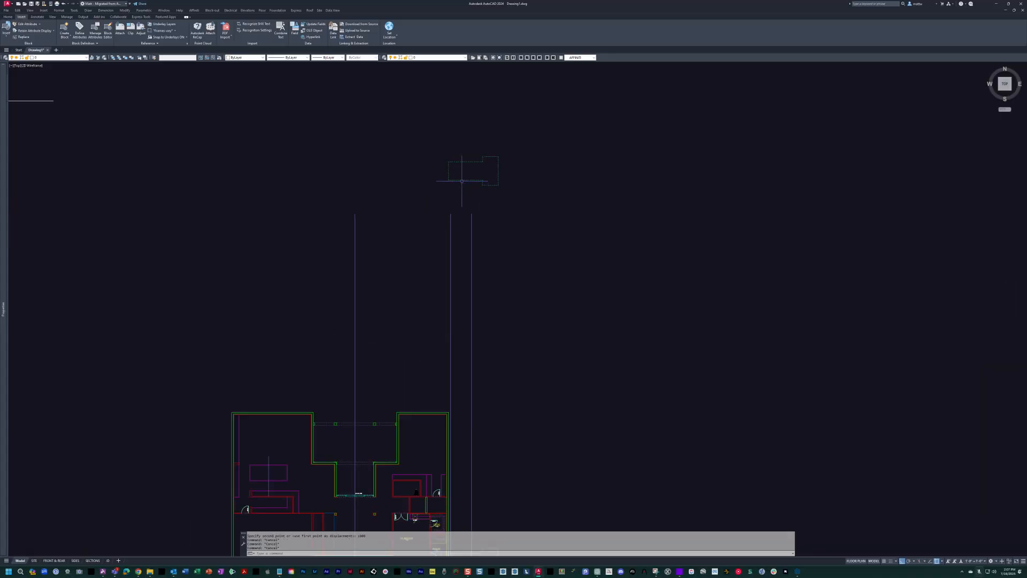
scroll(462, 180, "down", 2)
middle_click_drag(449, 350, 494, 358)
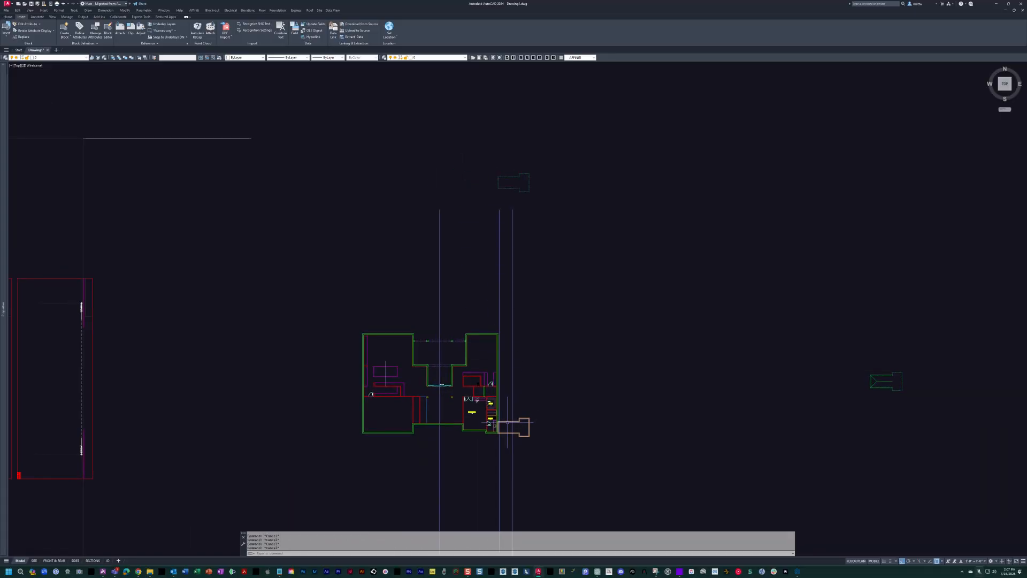
scroll(434, 342, "up", 3)
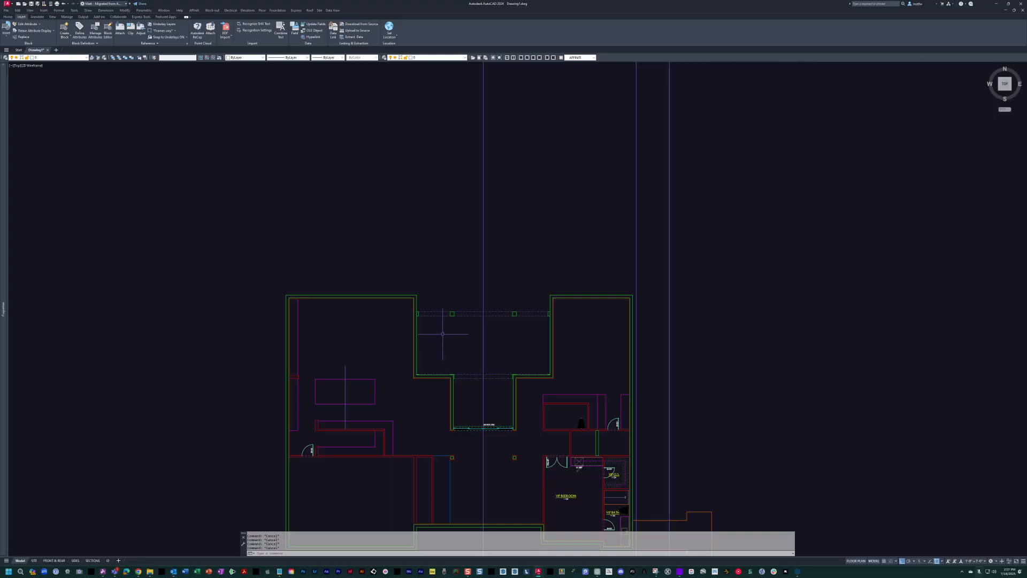
Isolate the exterior wall layer, turning off all the other layers.
key("Return")
middle_click_drag(442, 333, 504, 267)
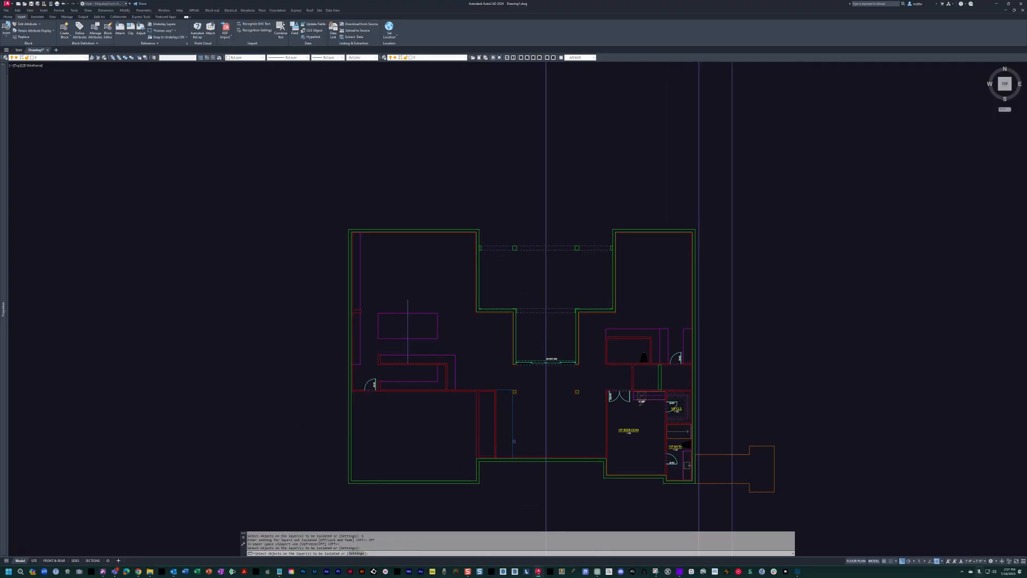
middle_click_drag(400, 227, 406, 221)
left_click(405, 220)
key("Return")
key("Escape")
key("Escape")
scroll(409, 219, "down", 5)
Copy the whole set of exterior walls horizontally to the empty space east of the house.
type("co")
key("Return")
left_click(327, 174)
left_click(560, 377)
key("Return")
left_click(421, 293)
left_click(592, 284)
key("Escape")
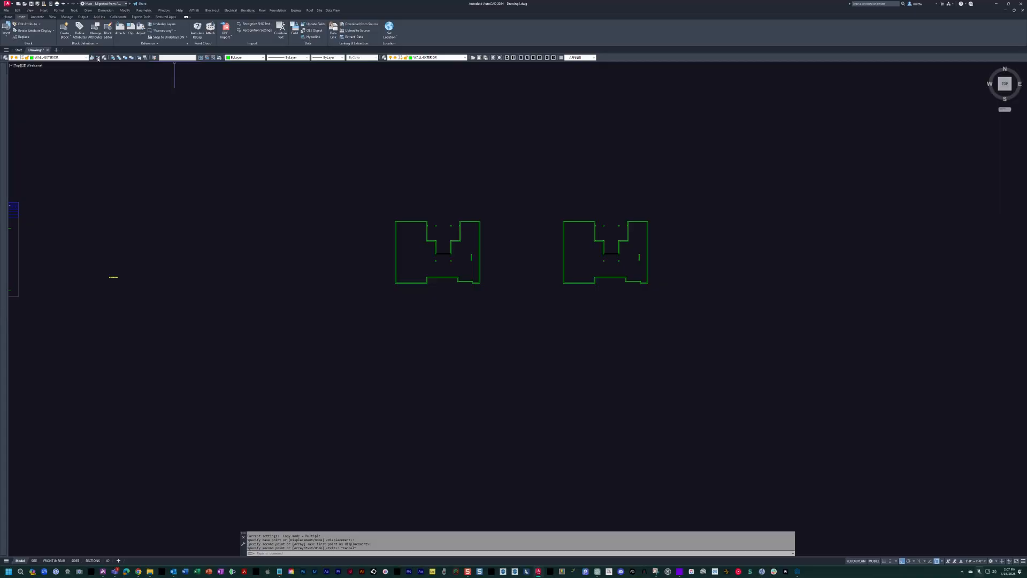
Join all the copied exterior wall segments into polylines with the multiple option of PEDIT.
scroll(561, 247, "up", 6)
middle_click_drag(561, 248, 475, 253)
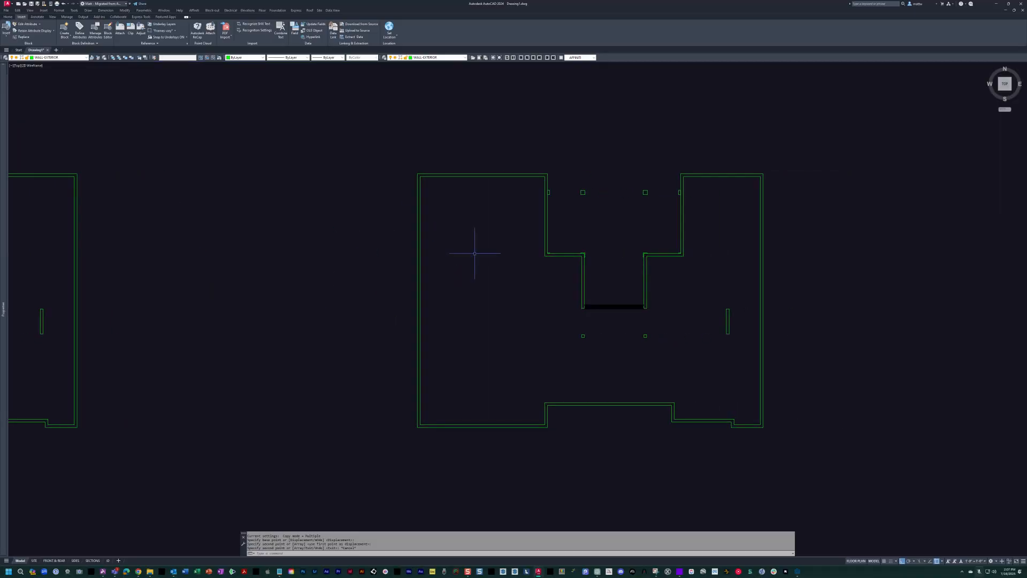
type("p")
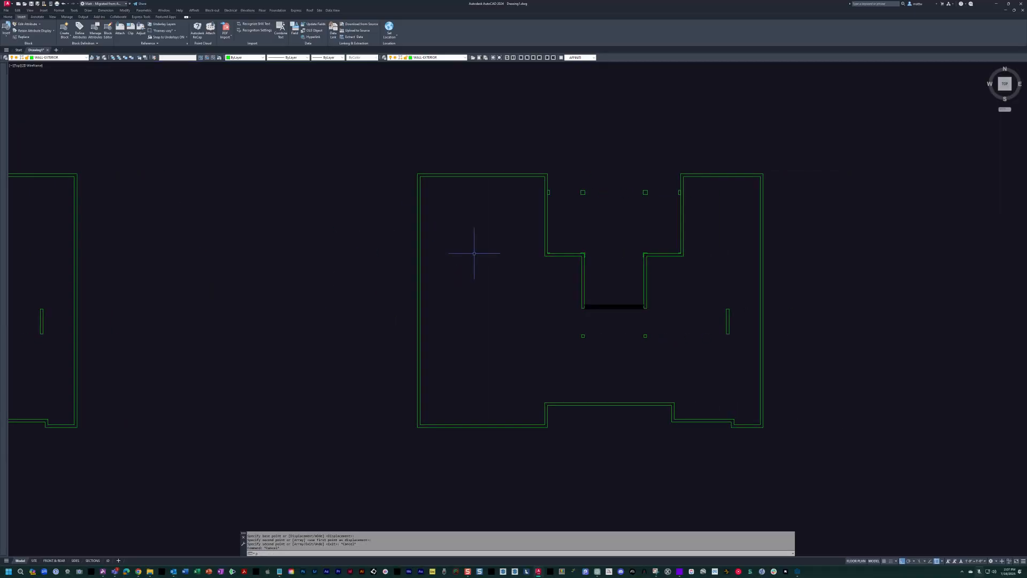
middle_click_drag(435, 245, 411, 240)
type("j")
key("Return")
type("M")
key("Return")
type("W")
key("Return")
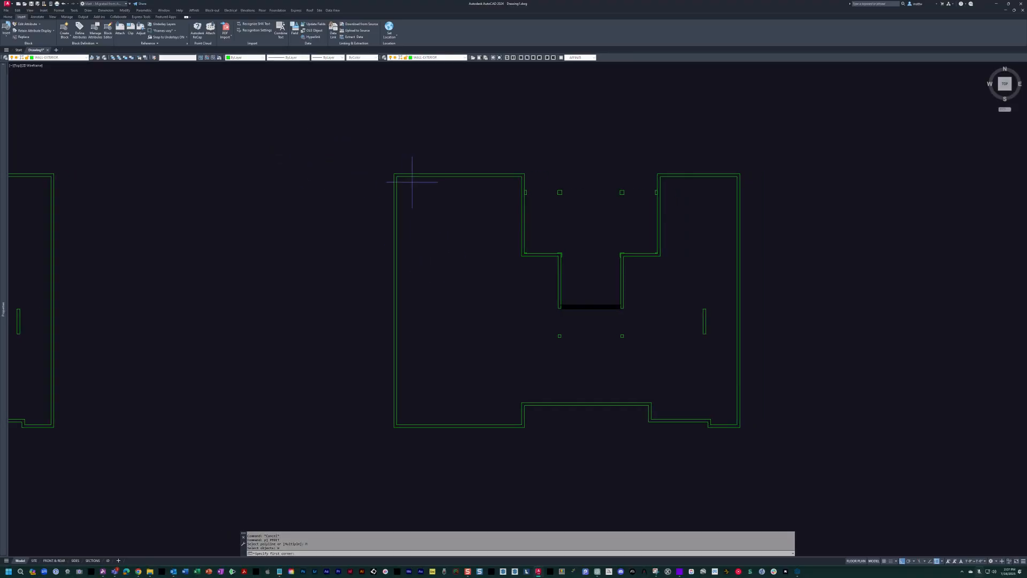
left_click(341, 106)
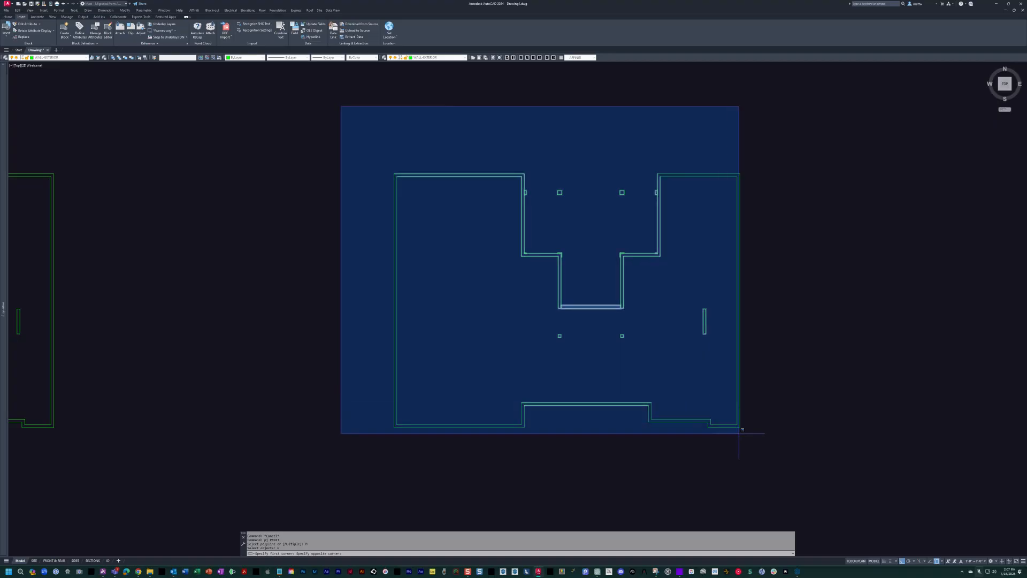
left_click(822, 469)
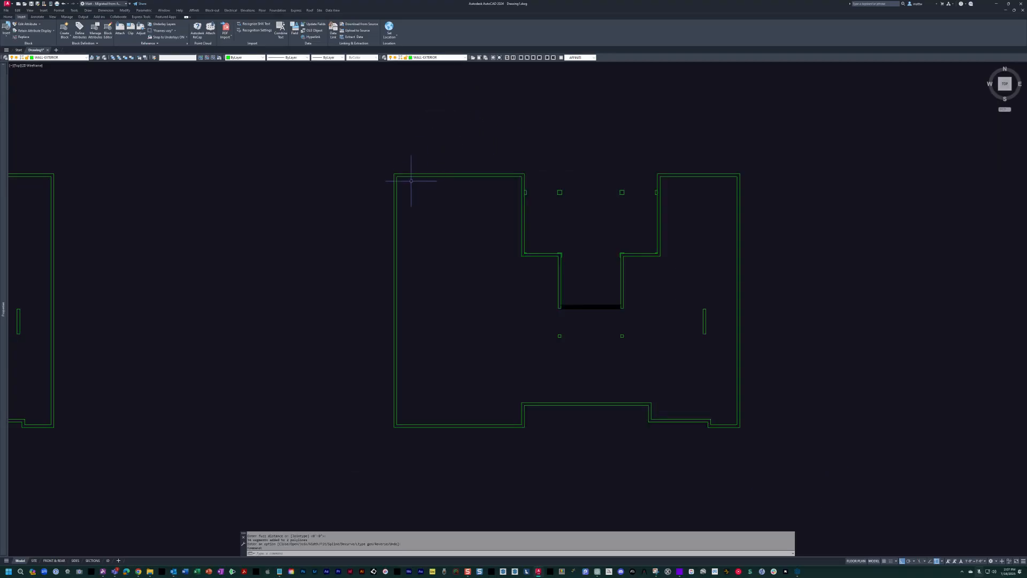
Check that the outer perimeter of the copied walls is one continuous polyline.
middle_click_drag(71, 205, 199, 260)
left_click(353, 230)
left_click(308, 190)
left_click(351, 278)
left_click(274, 254)
left_click(295, 302)
left_click(230, 252)
key("Escape")
scroll(577, 210, "up", 2)
left_click(574, 197)
middle_click_drag(575, 197, 505, 166)
scroll(504, 166, "down", 4)
scroll(544, 215, "up", 4)
key("Escape")
scroll(531, 249, "down", 4)
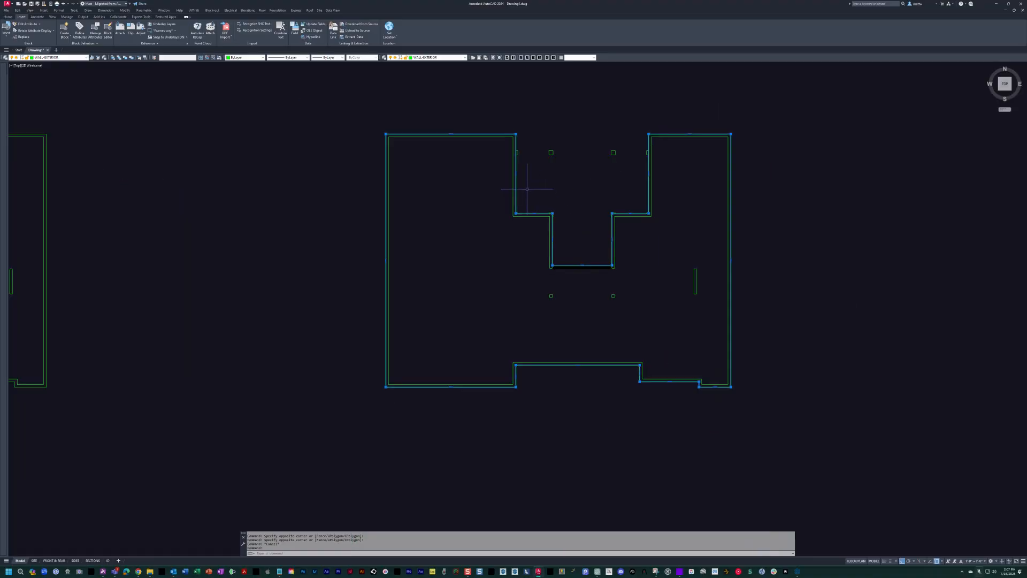
Erase everything in the copied walls except the outer perimeter polyline.
type("e")
key("Return")
left_click(370, 150)
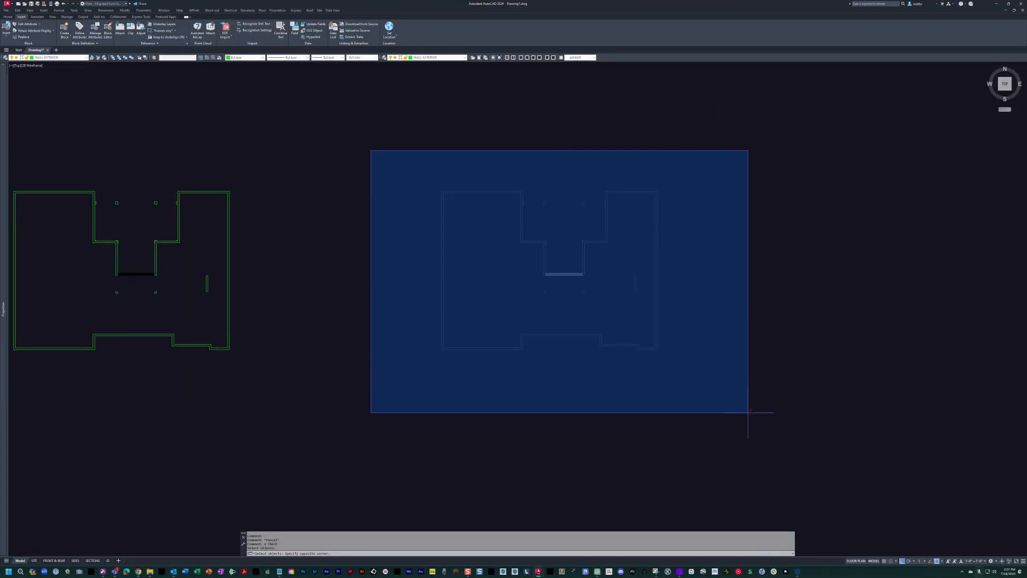
left_click(749, 413)
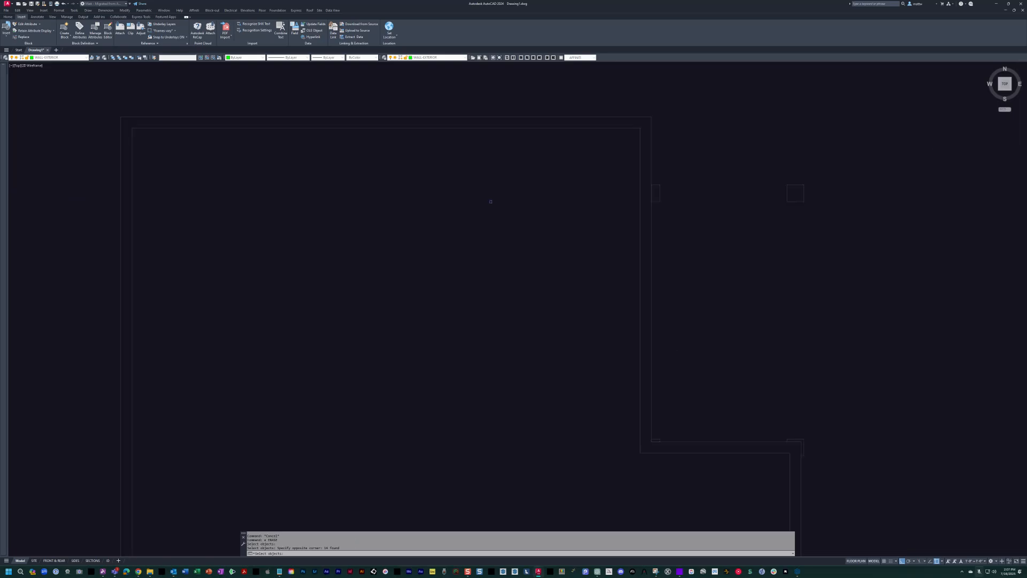
left_click(424, 116, "shift")
scroll(527, 198, "down", 6)
key("Return")
middle_click_drag(449, 194, 553, 239)
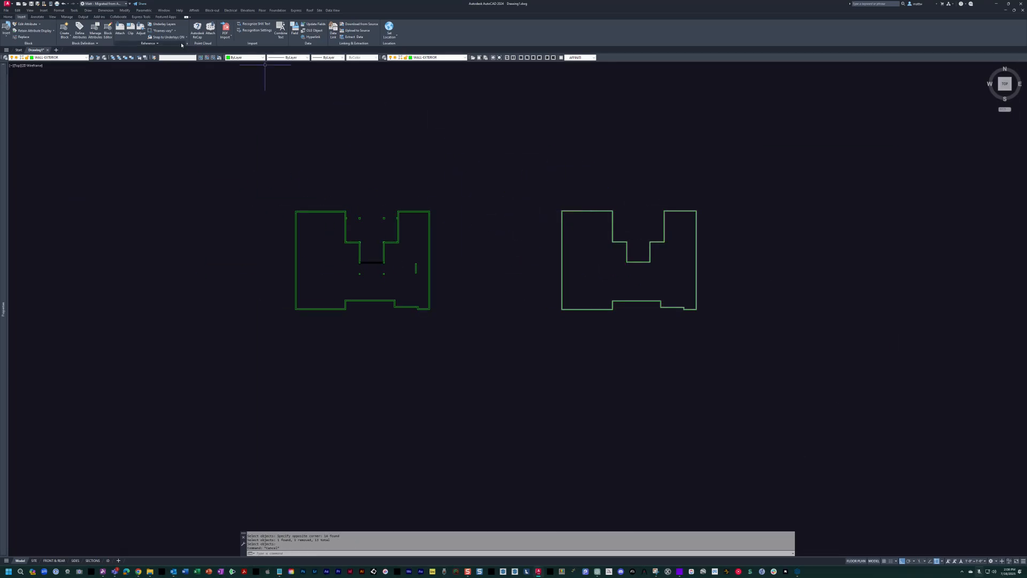
Restore the previous layer visibility so the full floor plan is displayed again.
left_click(98, 57)
middle_click_drag(417, 237, 460, 245)
scroll(460, 245, "up", 4)
middle_click_drag(562, 252, 550, 250)
scroll(539, 199, "down", 2)
Erase the two vertical guide lines just east of the house.
key("Escape")
type("e")
key("space")
left_click(578, 131)
left_click(508, 121)
key("Escape")
key("Escape")
key("Escape")
Open the floor slab outline block at the southeast corner of the house for in-place reference editing.
scroll(514, 252, "up", 4)
type("re")
key("Return")
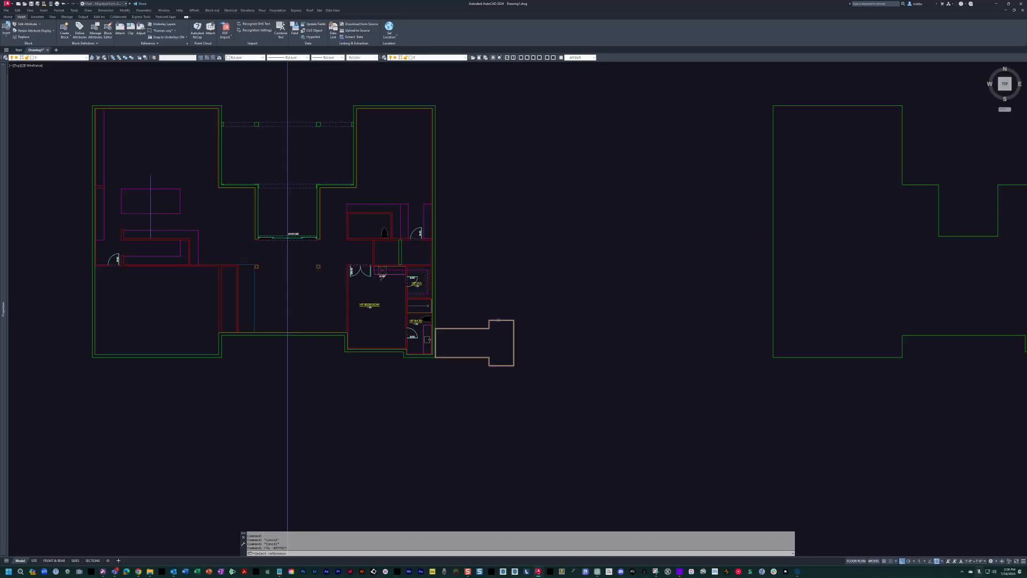
left_click(497, 320)
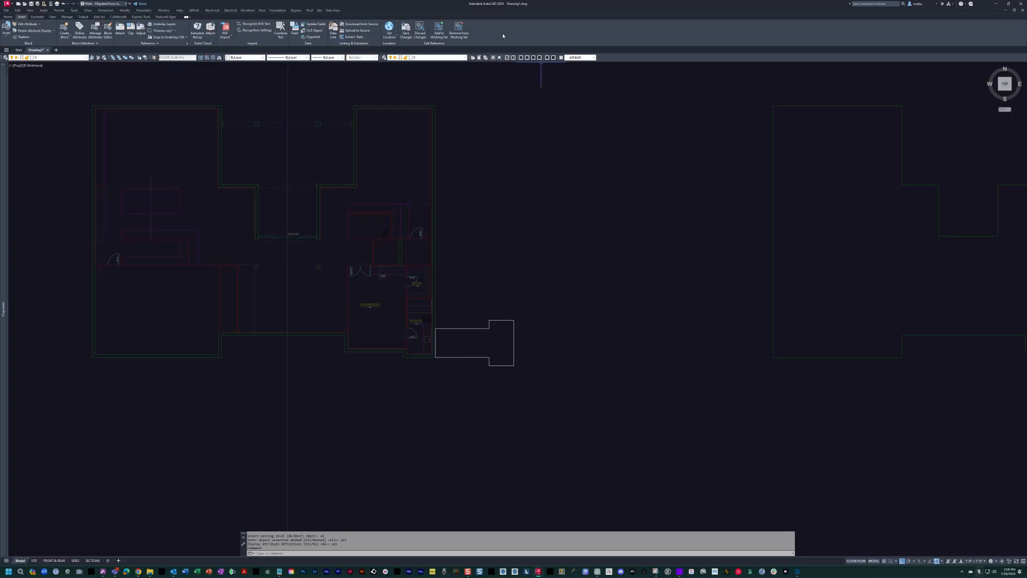
Add the copied house perimeter polyline east of the plan to the working set of the slab block being edited.
left_click(797, 247)
left_click(710, 184)
left_click(439, 30)
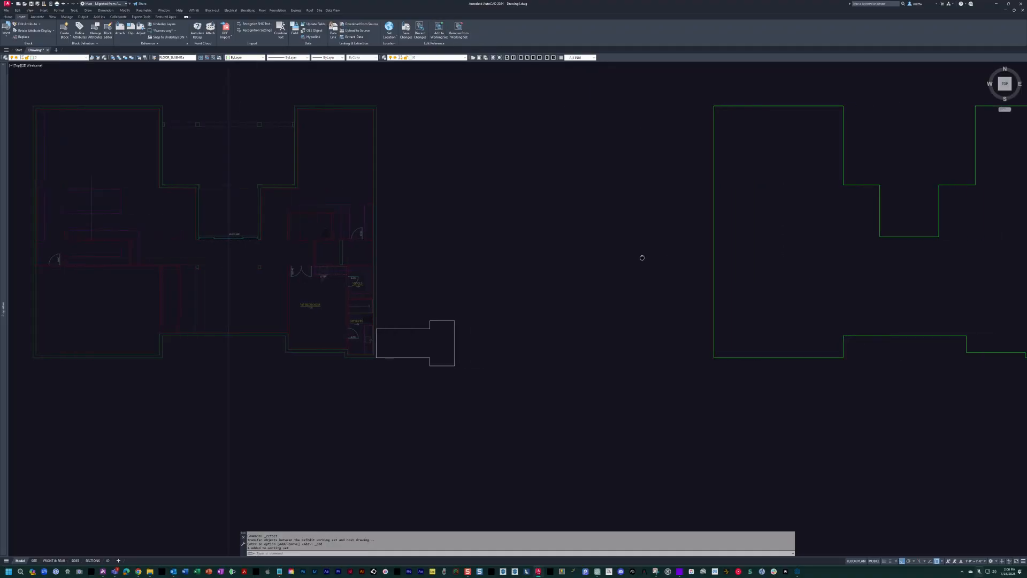
key("Escape")
key("Escape")
Match the copied perimeter's properties to the existing small slab outline and check its color and linetype.
type("ma")
key("Return")
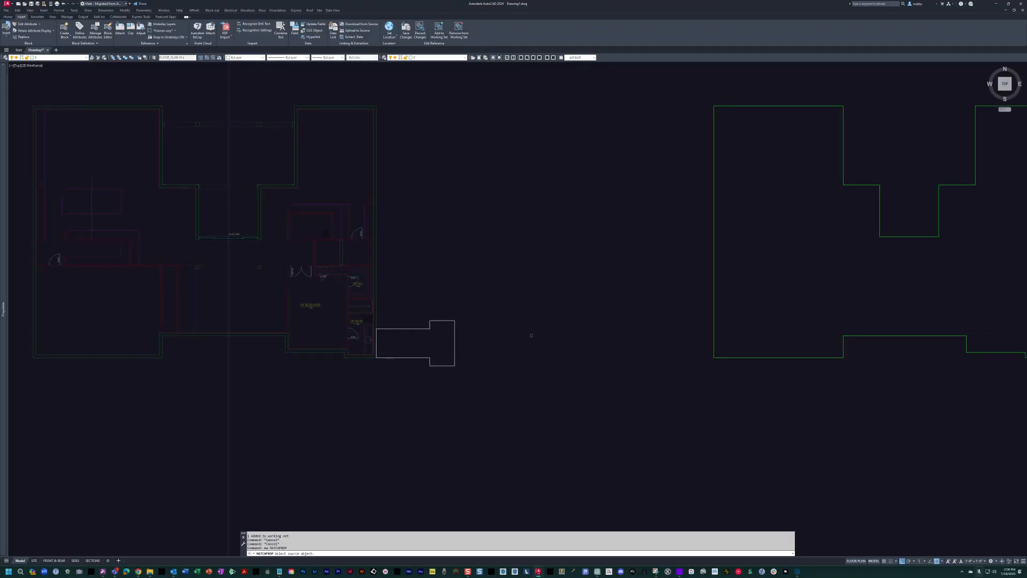
left_click(430, 323)
left_click(764, 408)
left_click(717, 280)
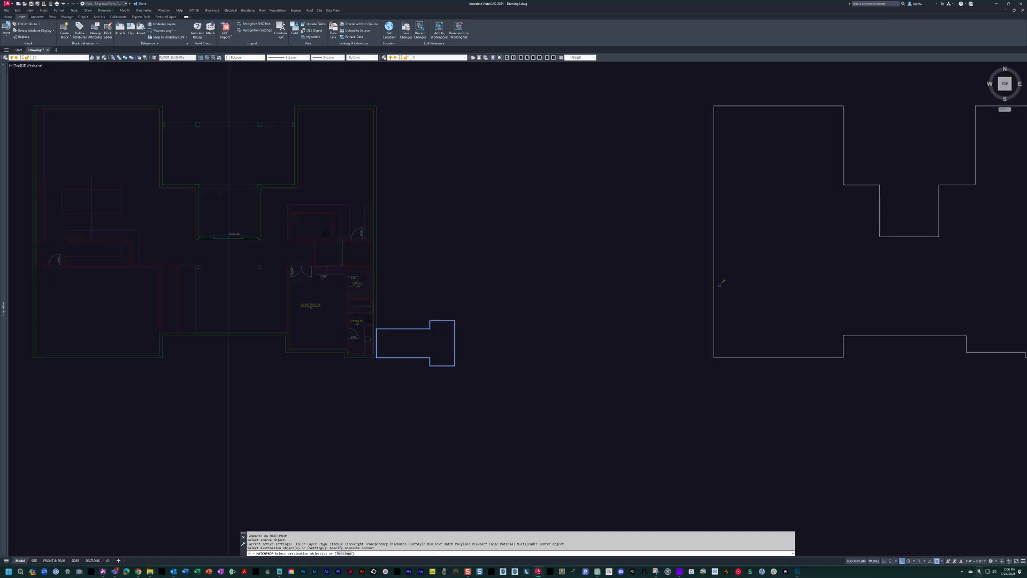
key("Escape")
left_click(714, 216)
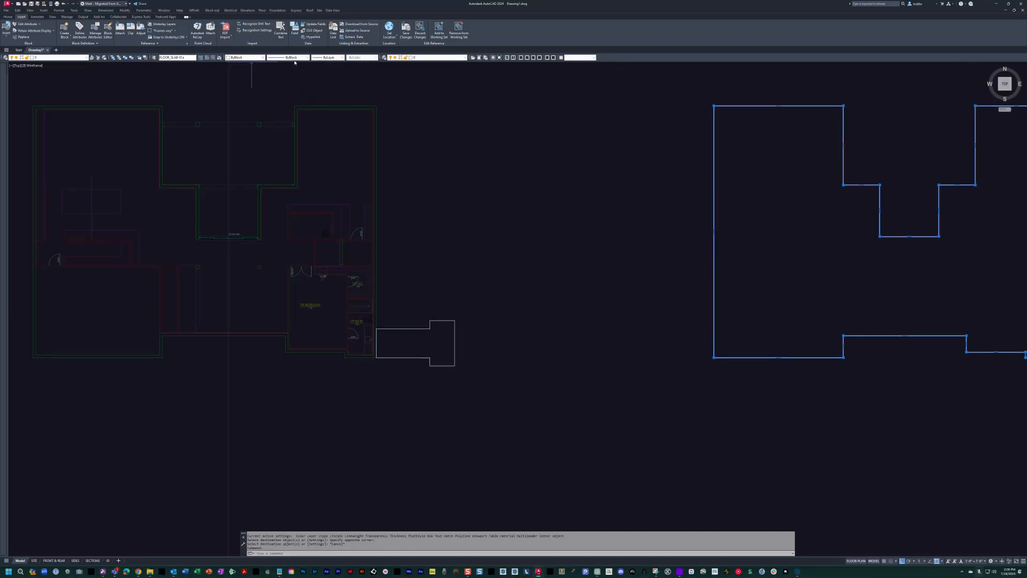
left_click(255, 58)
left_click(254, 58)
left_click(293, 58)
left_click(294, 59)
key("Escape")
key("Escape")
Erase the old small slab outline beside the house's southeast corner.
middle_click_drag(451, 312, 481, 310)
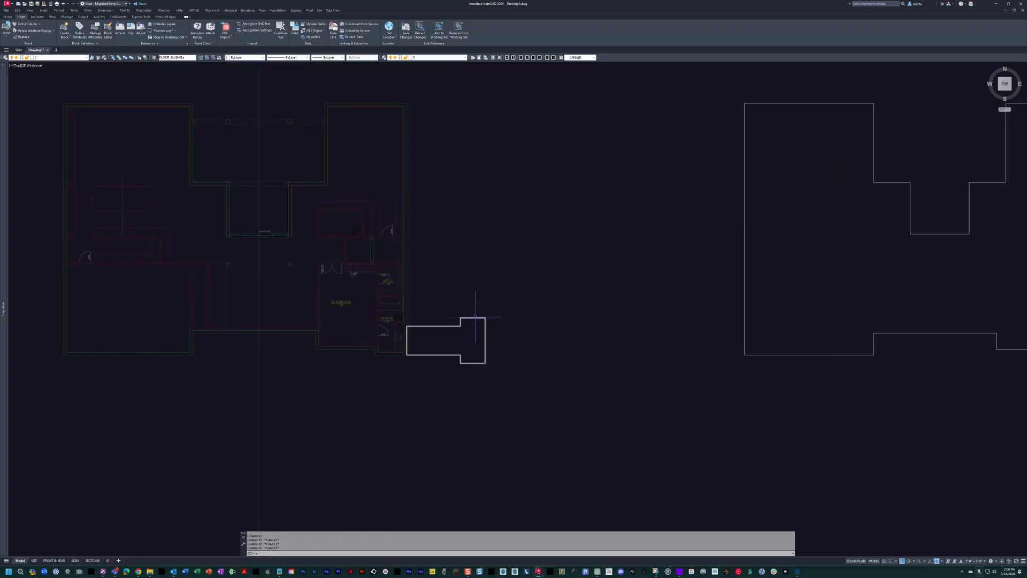
left_click(471, 318)
scroll(485, 317, "down", 4)
Move the copied perimeter polyline back onto the house so it coincides with the exterior wall outline.
type("m")
key("space")
left_click(592, 322)
left_click(575, 338)
key("space")
left_click(586, 330)
scroll(321, 329, "up", 5)
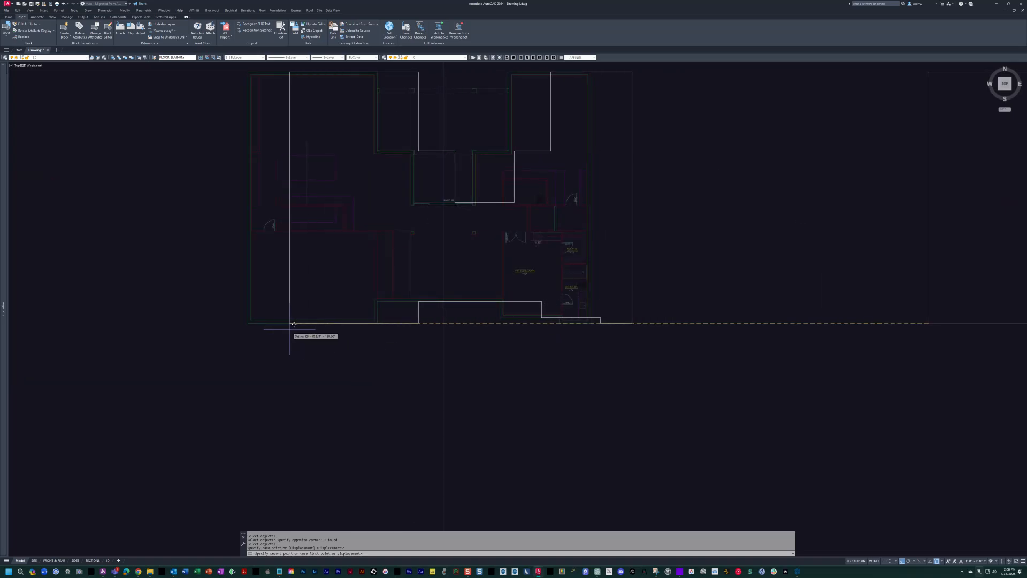
key("Escape")
key("Escape")
scroll(375, 273, "up", 8)
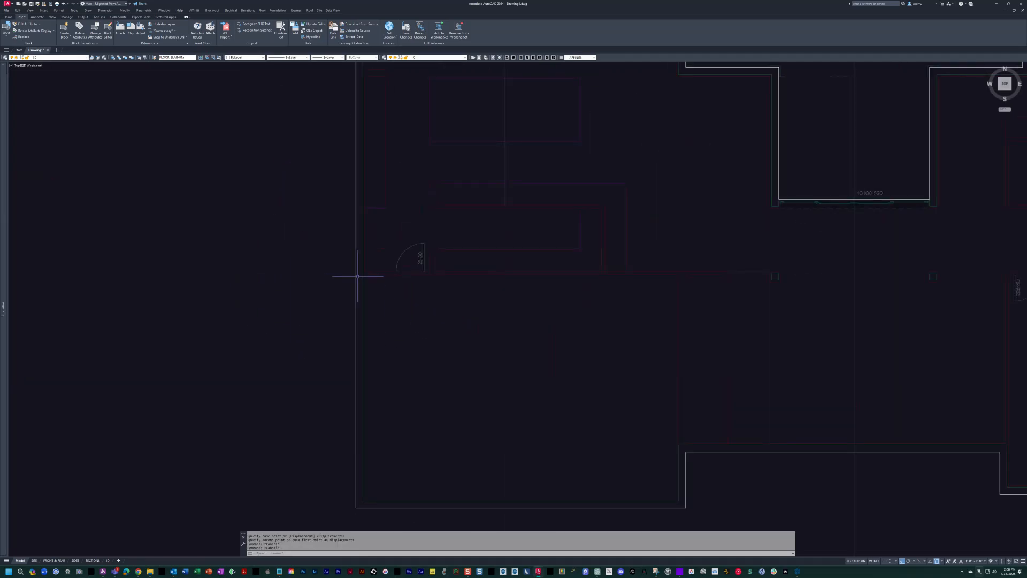
Draw a polyline from the south notch corner along the southwest room's east and north walls to the west slab edge.
middle_click_drag(449, 253, 417, 232)
scroll(418, 232, "down", 4)
middle_click_drag(627, 287, 541, 255)
scroll(580, 333, "up", 4)
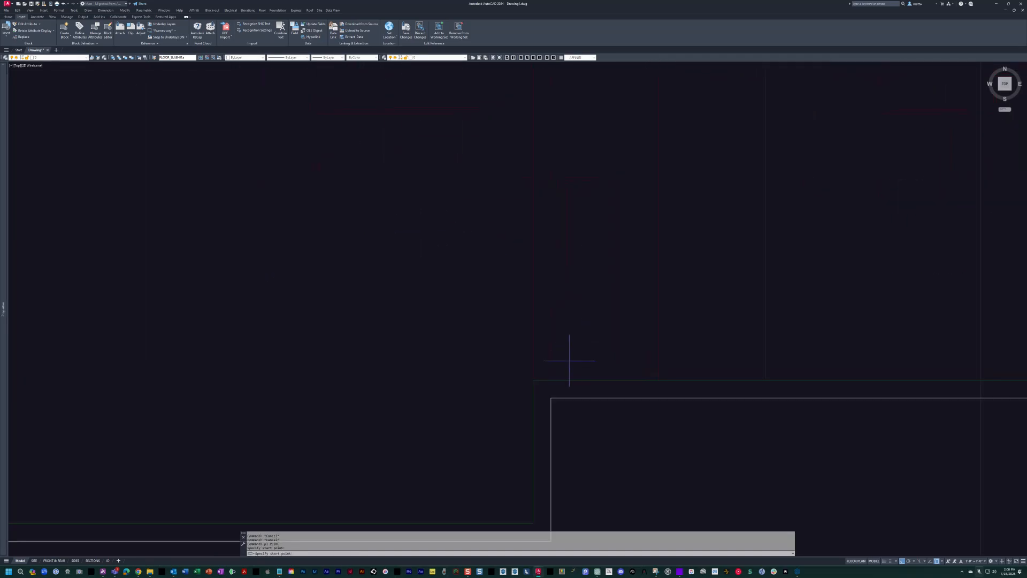
type("per")
key("Return")
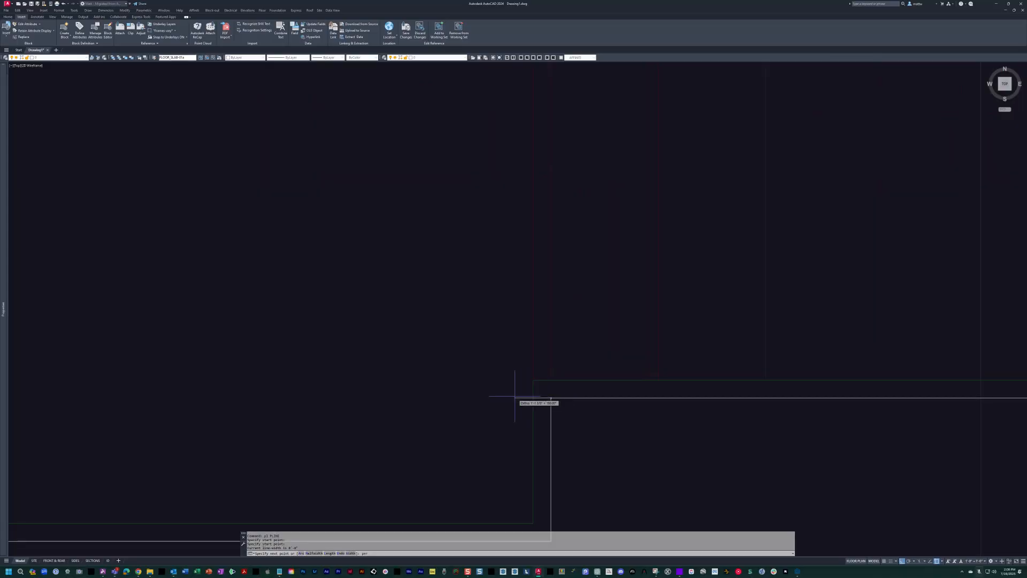
left_click(534, 397)
scroll(546, 373, "down", 2)
middle_click_drag(547, 373, 663, 402)
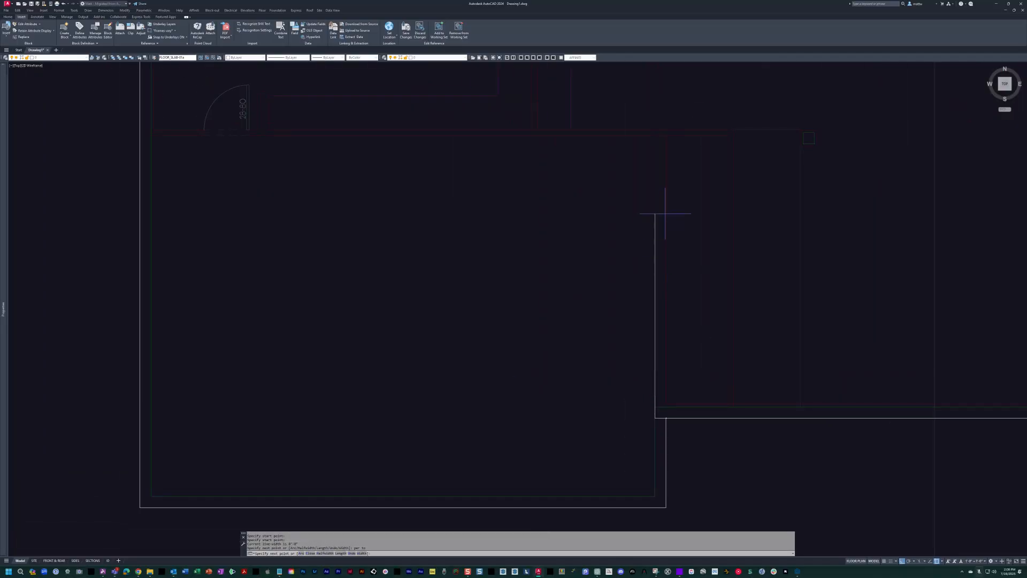
left_click(658, 138)
type("per to")
left_click(138, 140)
key("Escape")
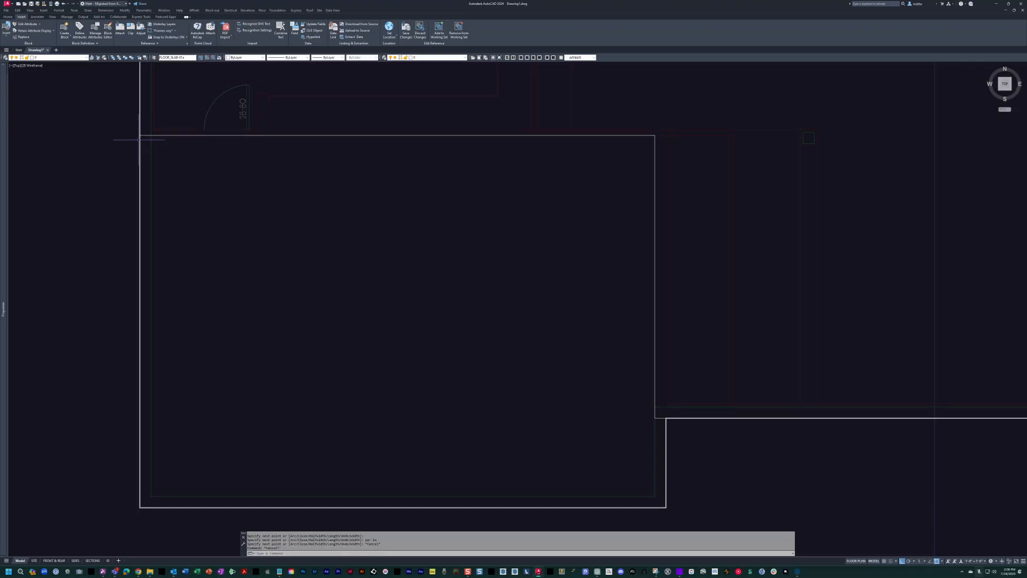
Match the new southwest room polyline's properties to the slab perimeter.
type("ex")
left_click(139, 153)
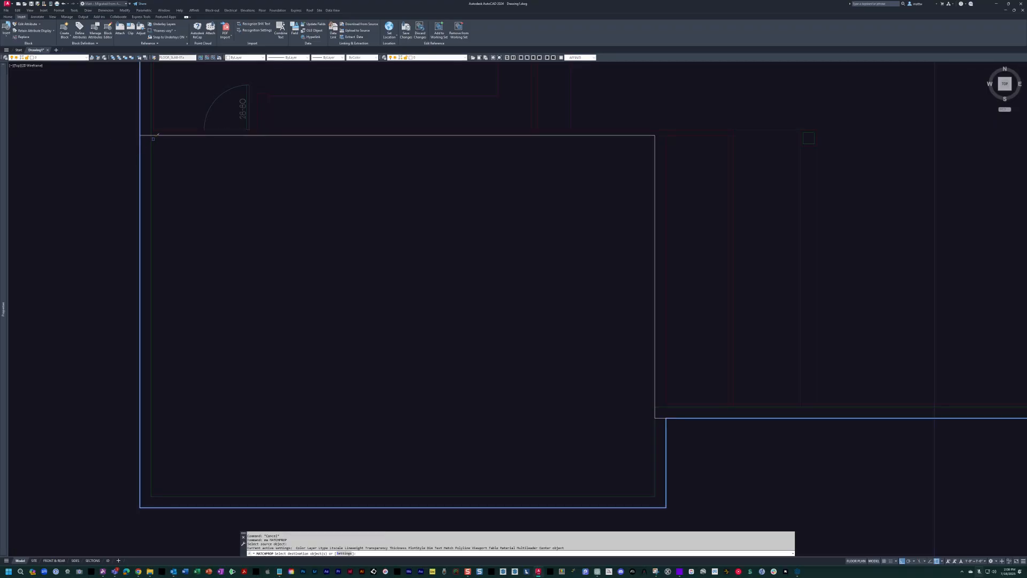
key("Escape")
key("Escape")
scroll(442, 171, "down", 5)
mouse_move(442, 171)
middle_mouse_down()
mouse_move(490, 248)
mouse_move(454, 378)
middle_mouse_up()
key("Escape")
Draw one line across the wide north recess along the columns' outer face and another across the mouth of the narrower recess.
scroll(540, 197, "up", 2)
middle_click_drag(537, 198, 480, 251)
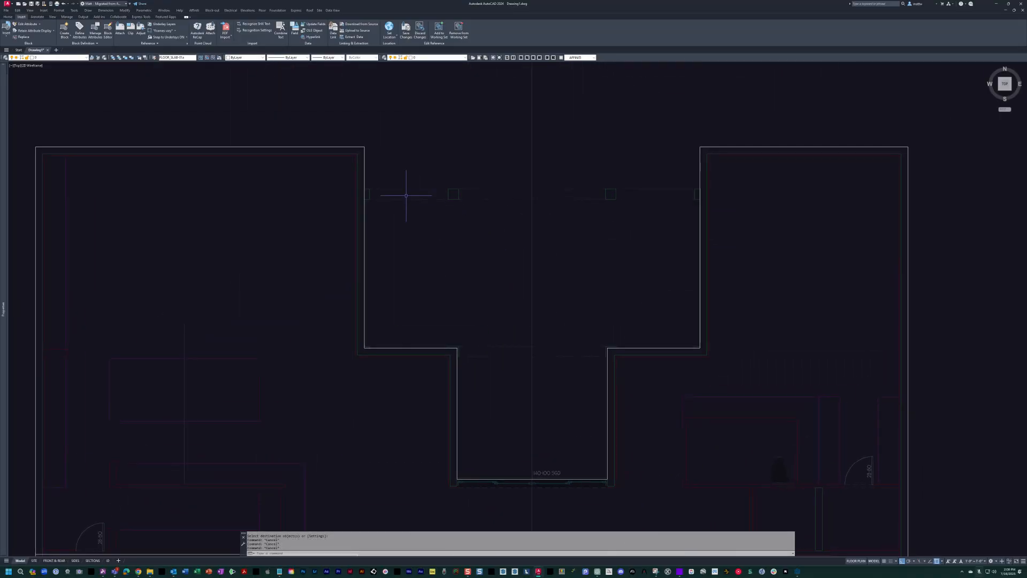
left_click(364, 189)
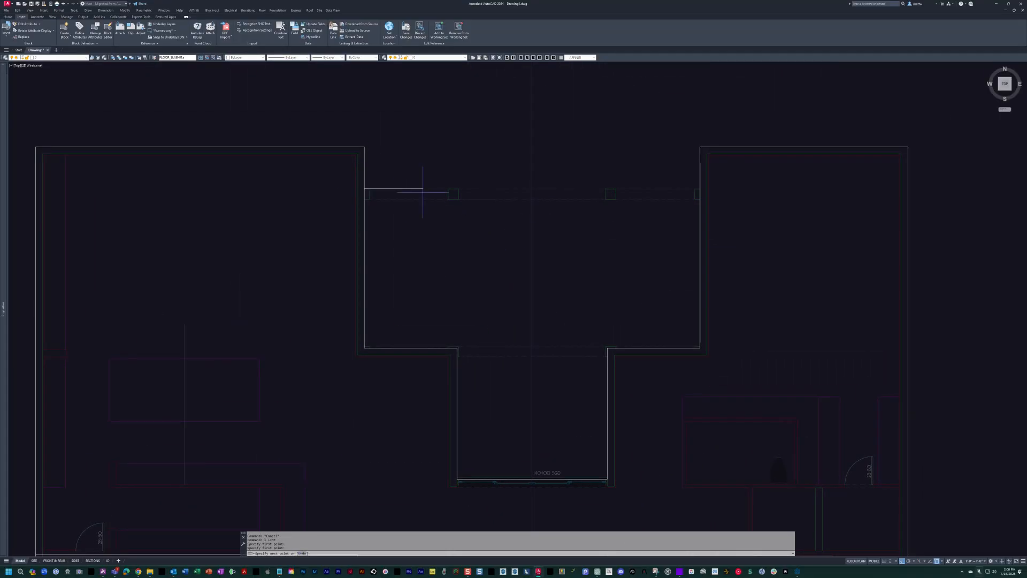
left_click(702, 188)
key("Escape")
type("l")
key("space")
scroll(458, 356, "up", 3)
left_click(458, 357)
scroll(483, 352, "down", 1)
scroll(482, 351, "down", 1)
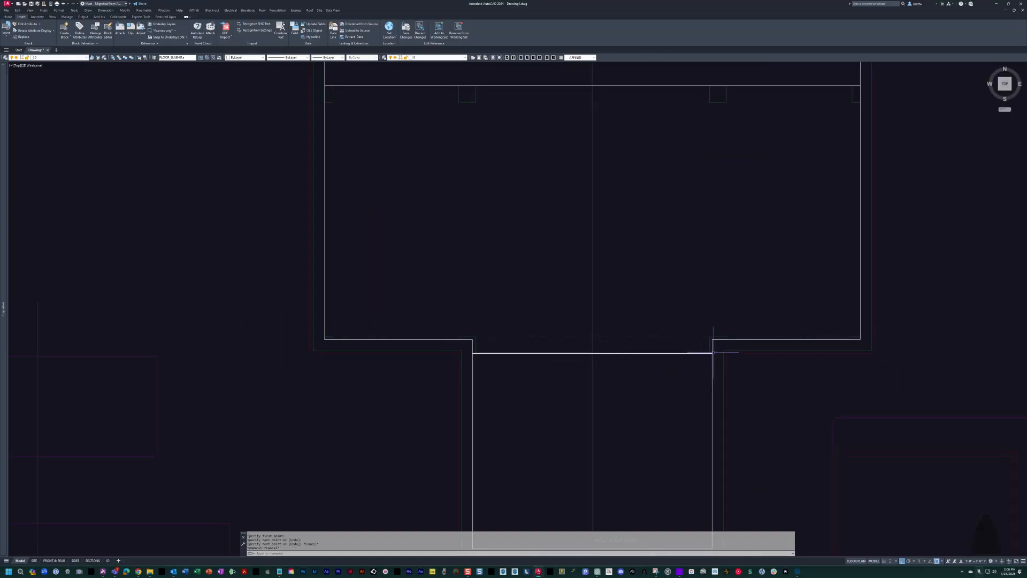
Match the properties of both recess lines to the slab perimeter.
type("ma")
key("space")
left_click(712, 357)
left_click(697, 352)
left_click(614, 85)
key("Escape")
scroll(597, 266, "down", 6)
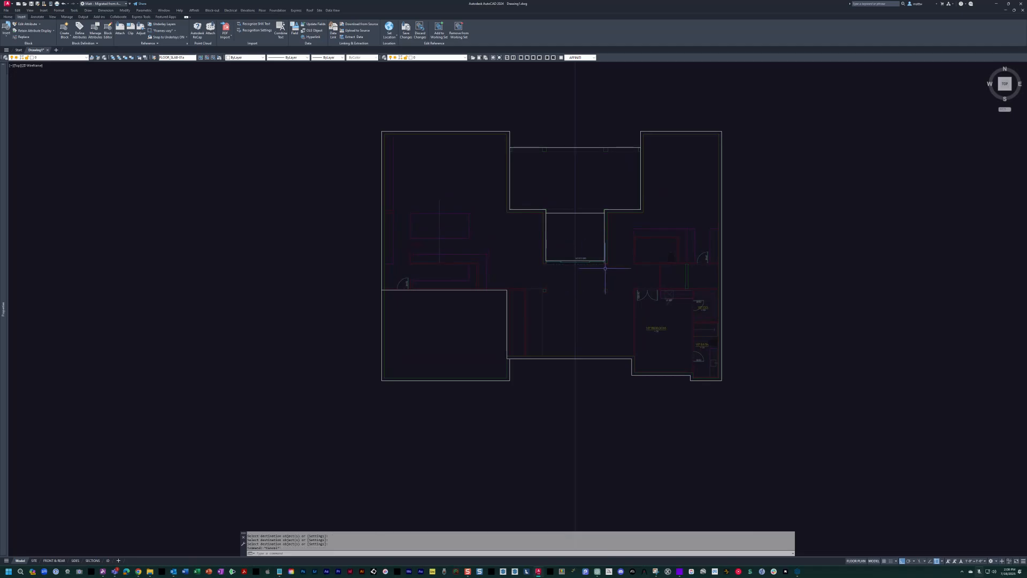
Draw a rectangle inside the small square enclosure north of the VIP bedroom.
scroll(681, 283, "up", 6)
type("rec")
key("Return")
left_click(399, 191)
left_click(558, 352)
key("Escape")
Match the small enclosure rectangle's properties to the slab perimeter.
type("ma")
key("Return")
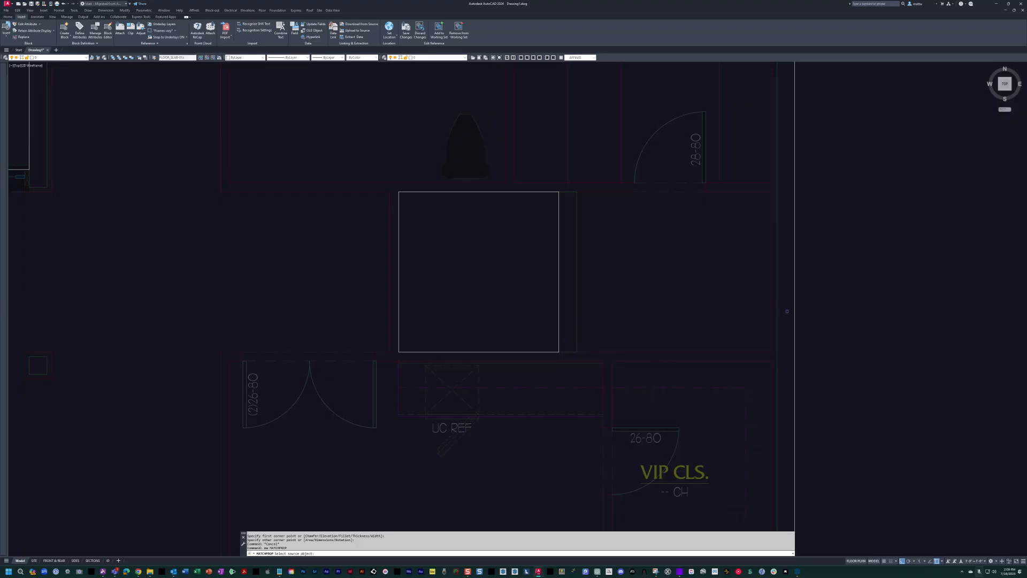
left_click(793, 312)
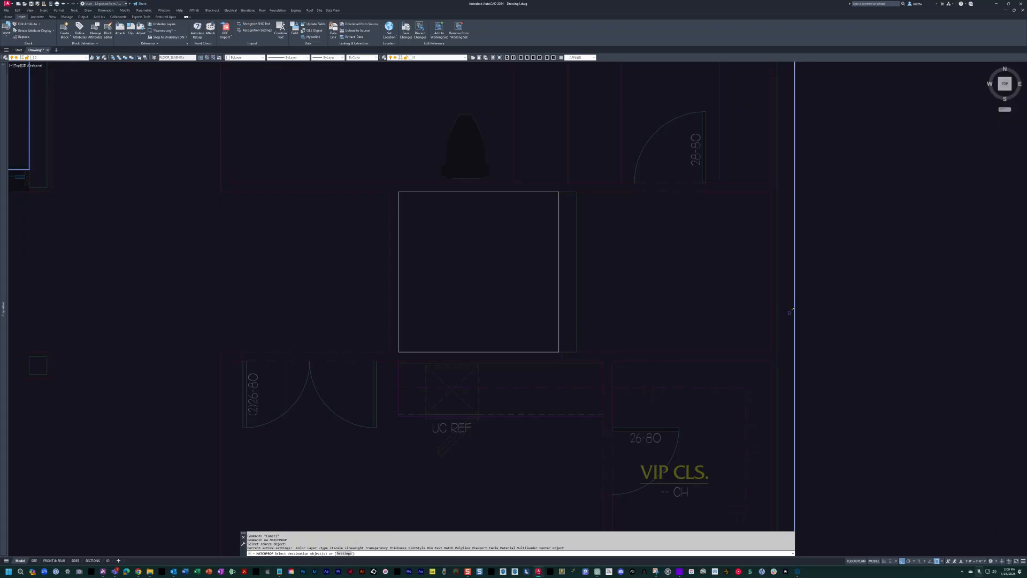
left_click(520, 351)
key("Escape")
scroll(522, 347, "down", 3)
middle_click_drag(462, 260, 537, 268)
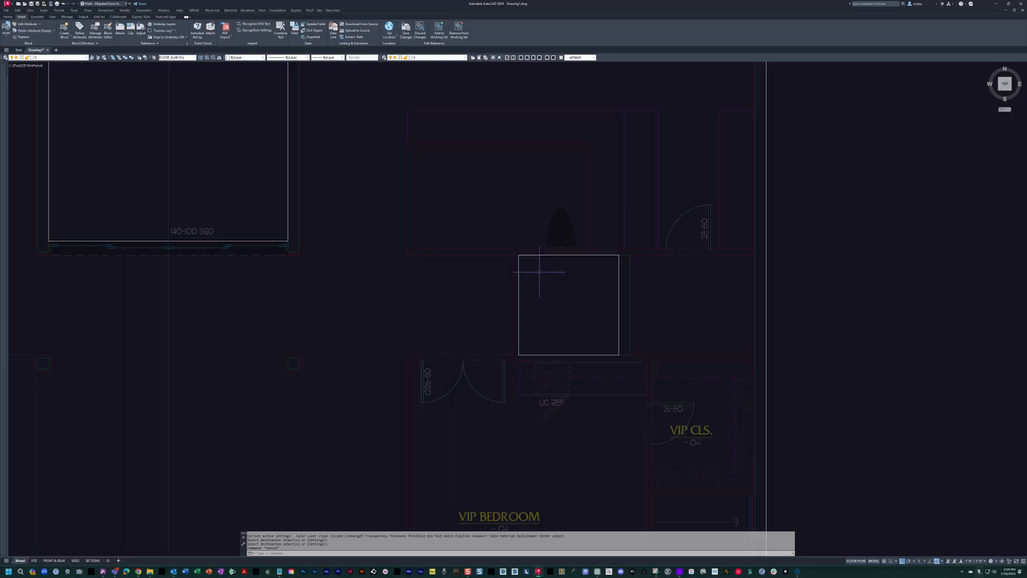
Save the in-place edits to the floor slab block and close the reference edit.
scroll(539, 272, "down", 6)
middle_click_drag(489, 244, 594, 260)
scroll(623, 290, "up", 2)
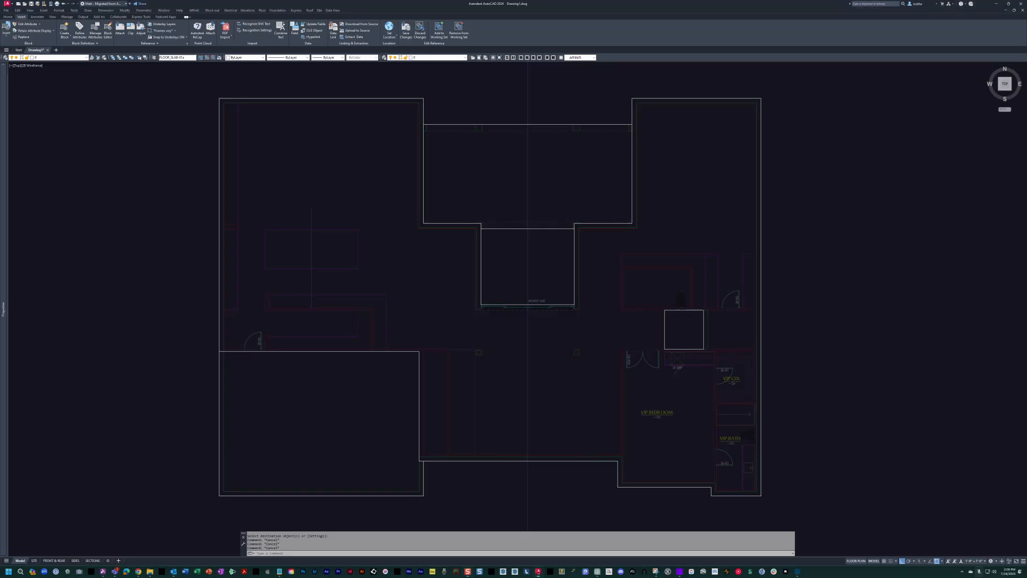
type("rc")
key("Return")
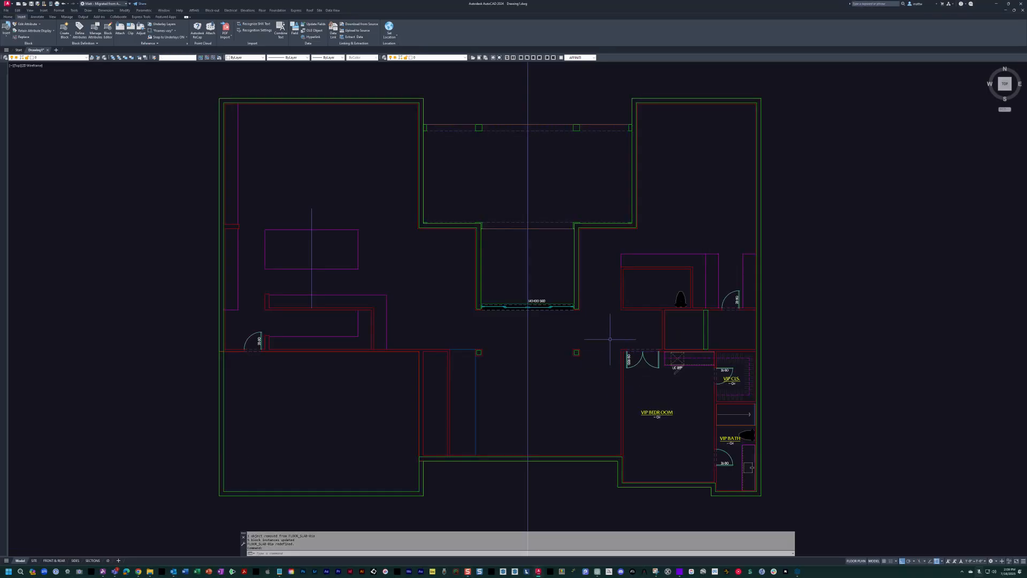
scroll(541, 226, "up", 4)
left_click(539, 230)
key("Escape")
left_click(543, 248)
left_click(535, 234)
scroll(535, 199, "down", 6)
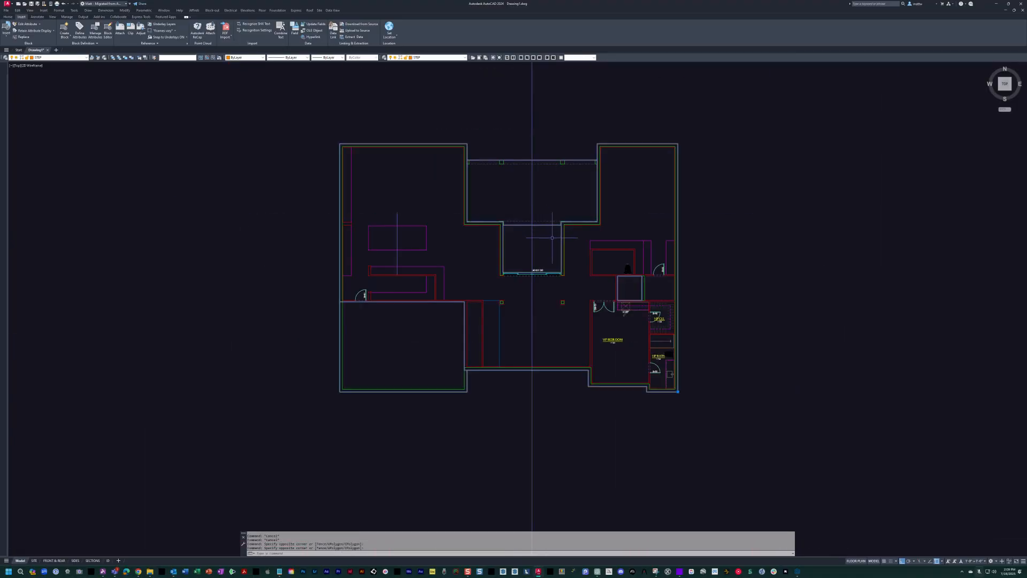
middle_click_drag(571, 285, 455, 238)
type("m")
key("Return")
left_click(466, 235)
scroll(416, 323, "down", 4)
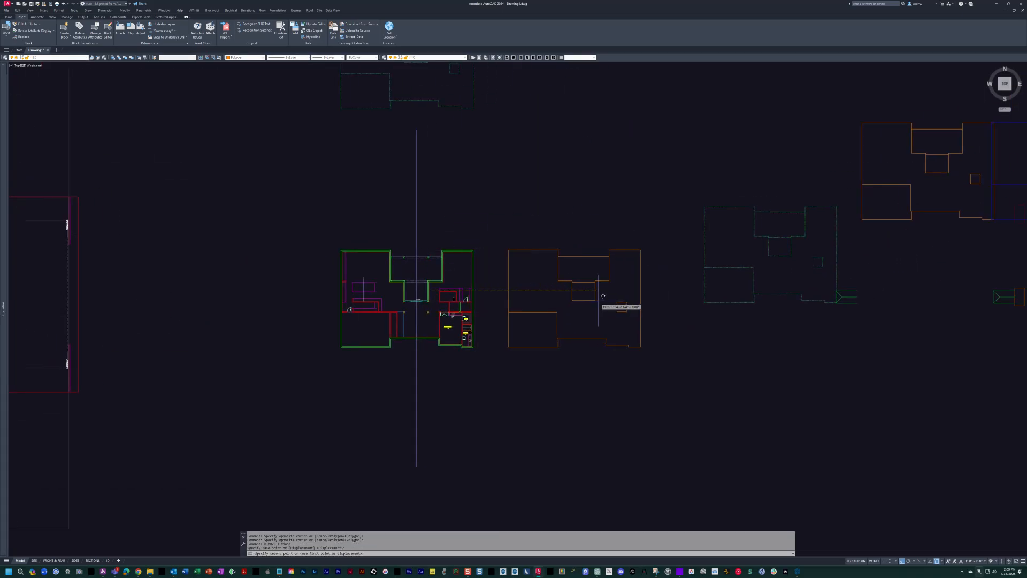
scroll(607, 307, "up", 2)
key("Escape")
Examine the updated slab outline in the dashed copy north of the floor plan.
middle_click_drag(404, 265, 549, 417)
middle_click_drag(508, 221, 550, 387)
scroll(495, 207, "up", 2)
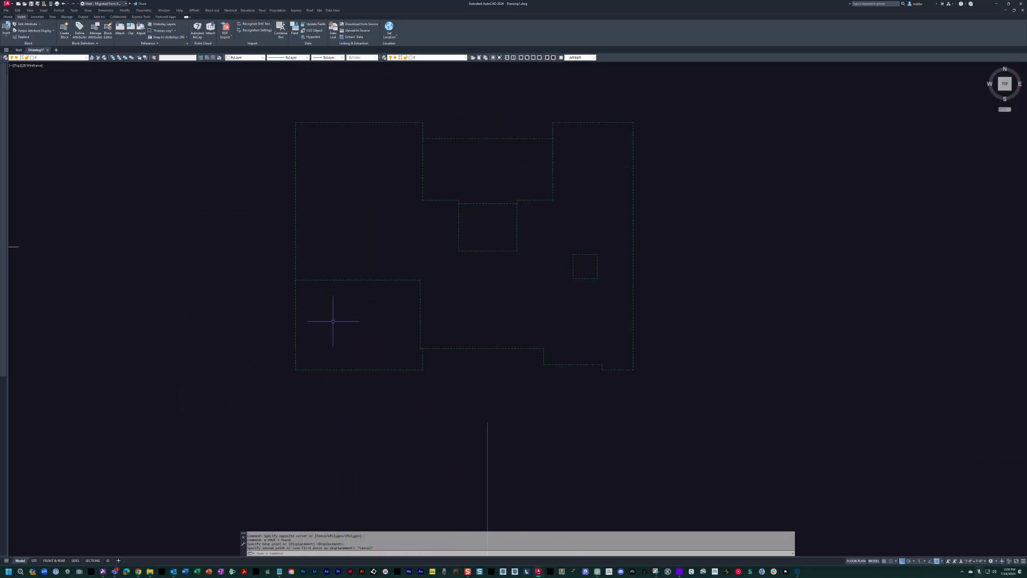
middle_click_drag(322, 231, 370, 252)
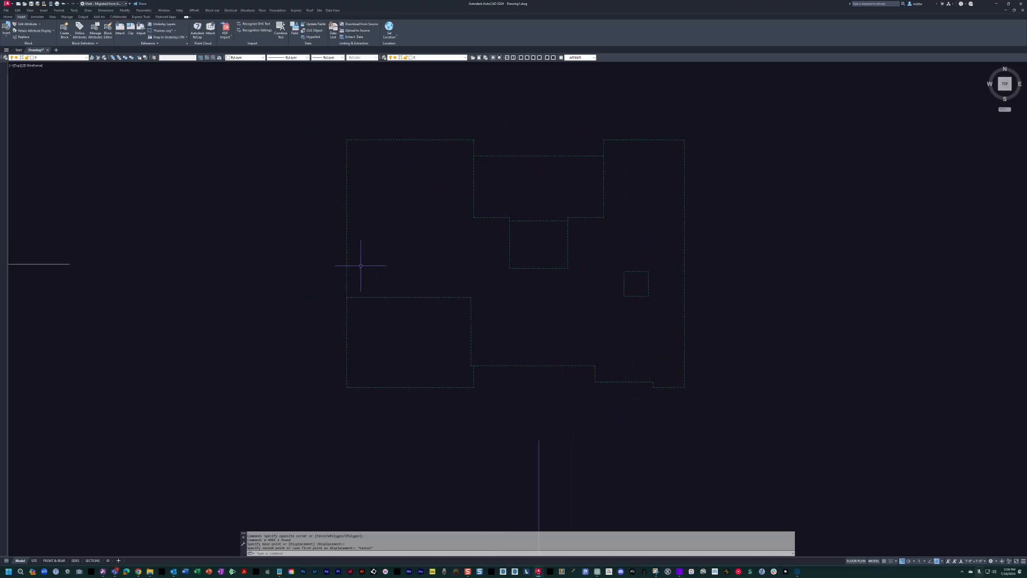
scroll(459, 286, "down", 2)
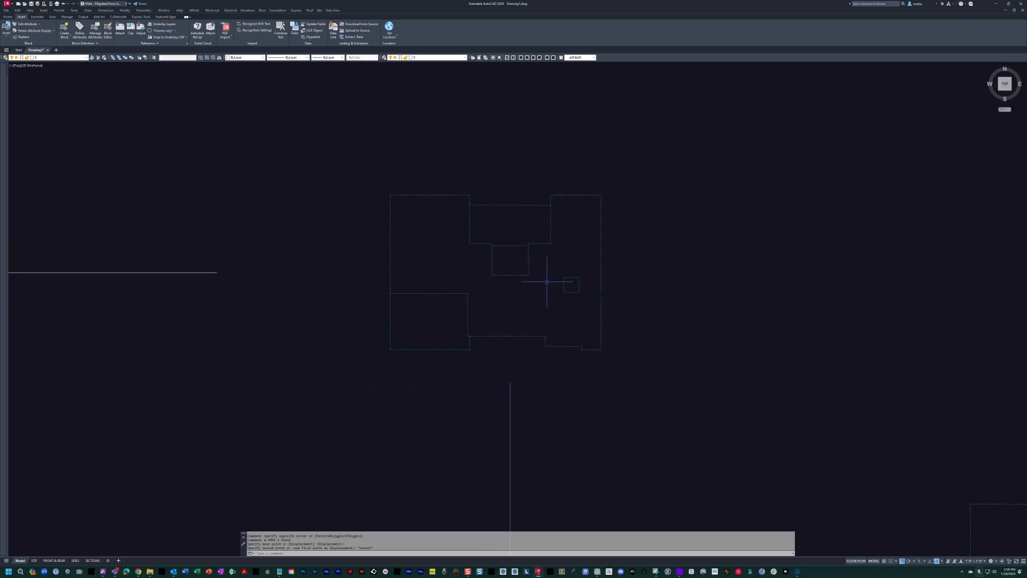
scroll(513, 279, "up", 2)
middle_click_drag(499, 362, 514, 371)
key("Escape")
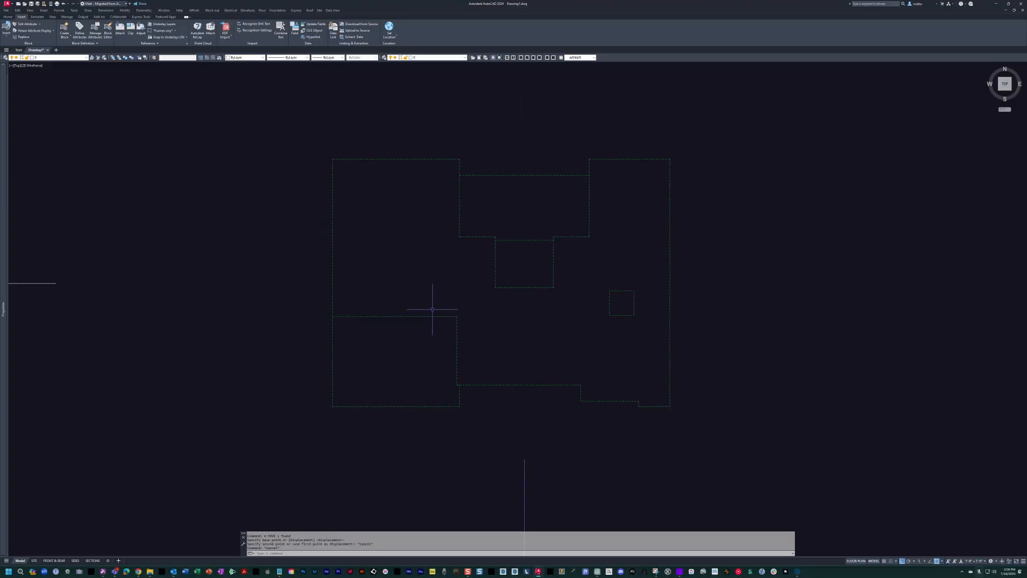
mouse_move(493, 328)
middle_mouse_down()
mouse_move(533, 324)
mouse_move(580, 280)
mouse_move(582, 263)
middle_mouse_up()
scroll(535, 325, "down", 1)
scroll(582, 264, "down", 1)
mouse_move(576, 310)
middle_mouse_down()
mouse_move(582, 229)
mouse_move(566, 229)
middle_mouse_up()
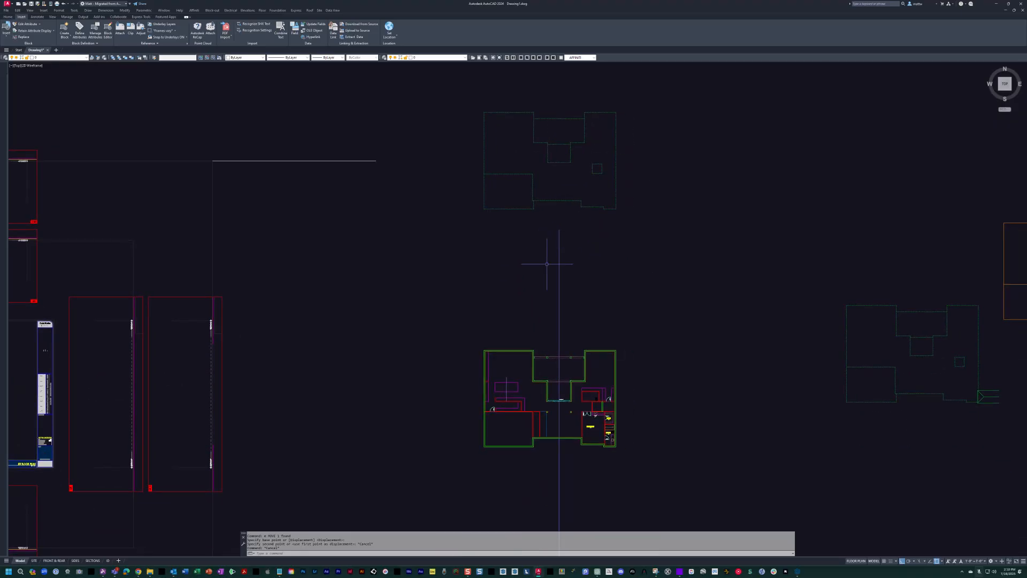
middle_click_drag(547, 264, 418, 248)
key("Escape")
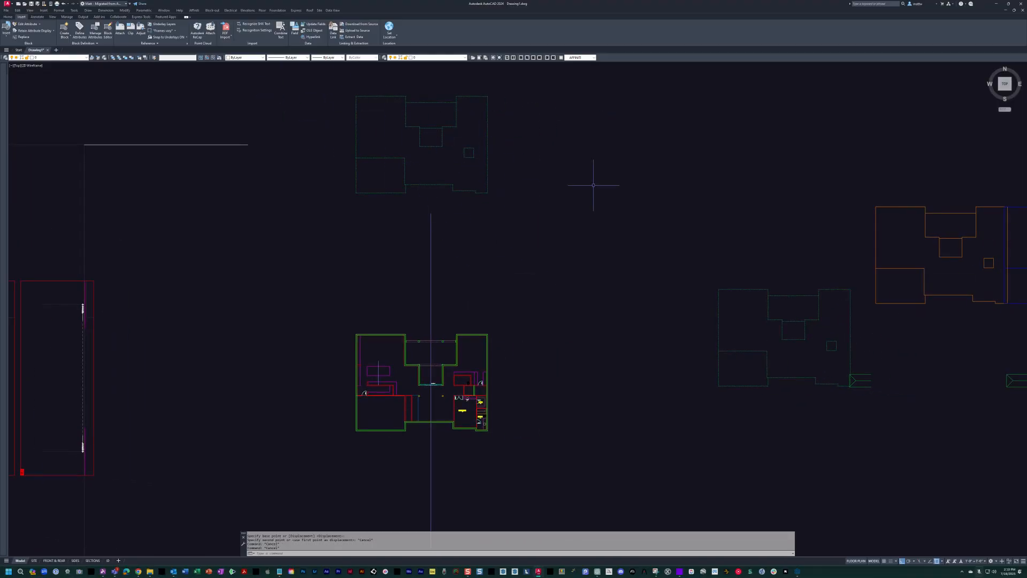
Move the blue building outline and its attached roof outline east, clear of the orange slab outline.
middle_click_drag(562, 181, 291, 158)
middle_click_drag(769, 270, 383, 332)
scroll(526, 259, "up", 2)
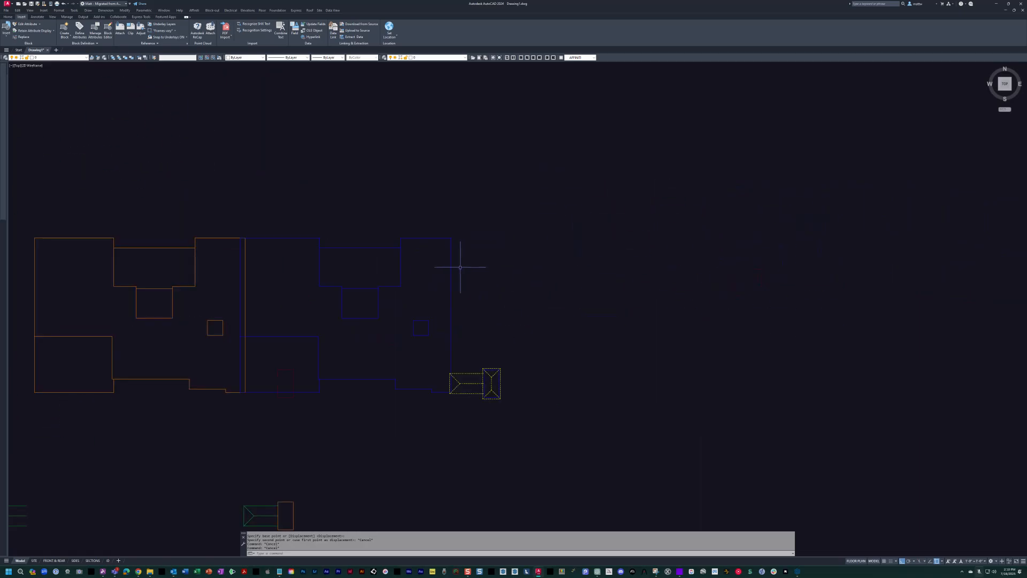
type("m")
key("space")
left_click(569, 426)
left_click(397, 227)
key("space")
left_click(392, 303)
key("Escape")
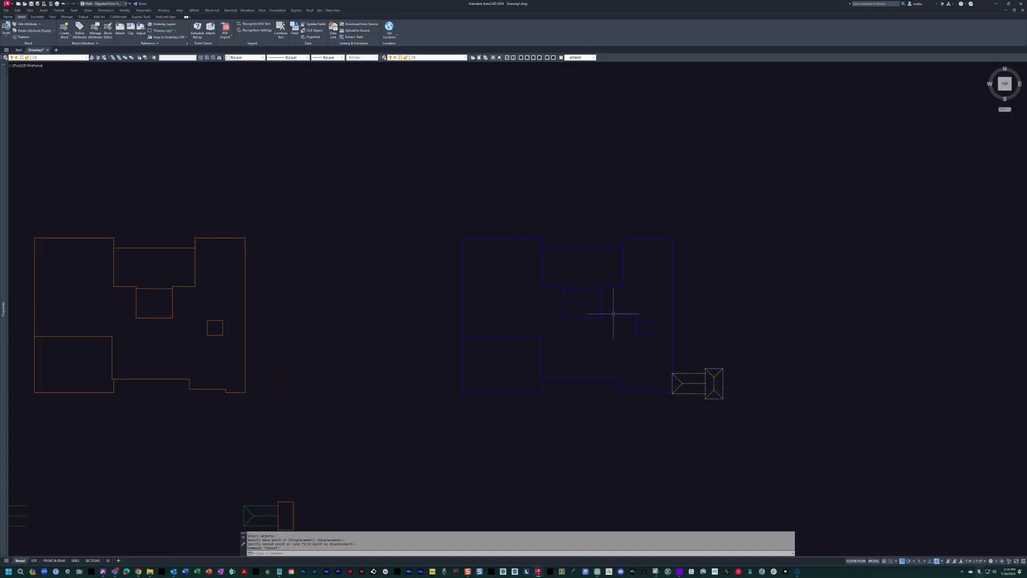
key("Escape")
Check the blue building outline's layer and compare the slab outline copies spread across the drawing.
scroll(592, 314, "up", 4)
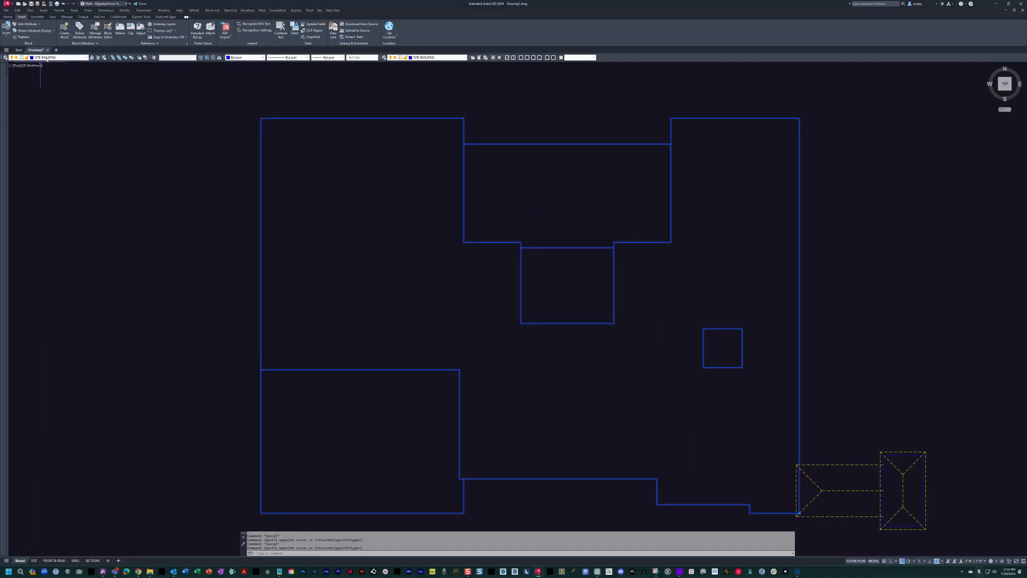
scroll(411, 237, "down", 4)
key("Escape")
mouse_move(418, 241)
middle_mouse_down()
mouse_move(457, 260)
mouse_move(436, 259)
mouse_move(491, 255)
mouse_move(460, 235)
middle_mouse_up()
scroll(423, 247, "up", 2)
scroll(522, 236, "down", 4)
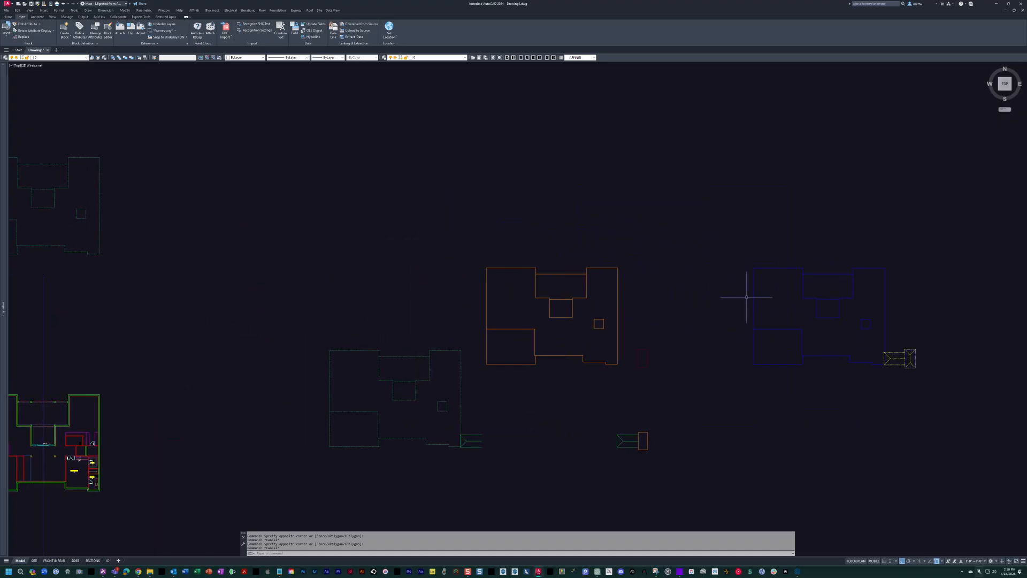
middle_click_drag(471, 380, 544, 360)
middle_click_drag(870, 255, 1021, 261)
middle_click_drag(518, 264, 430, 253)
middle_click_drag(897, 286, 869, 279)
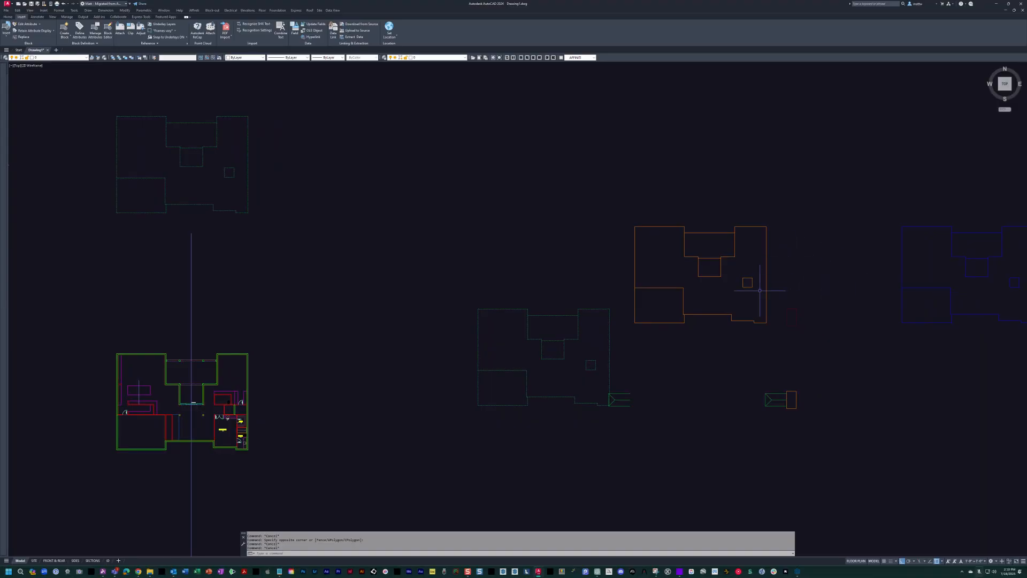
middle_click_drag(761, 289, 736, 286)
middle_click_drag(857, 262, 867, 259)
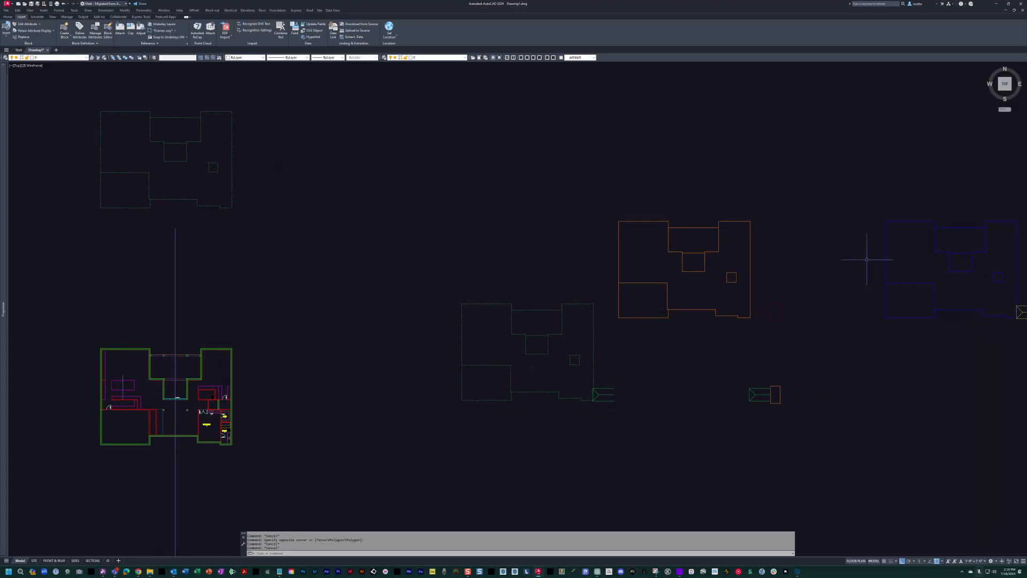
middle_click_drag(802, 291, 914, 284)
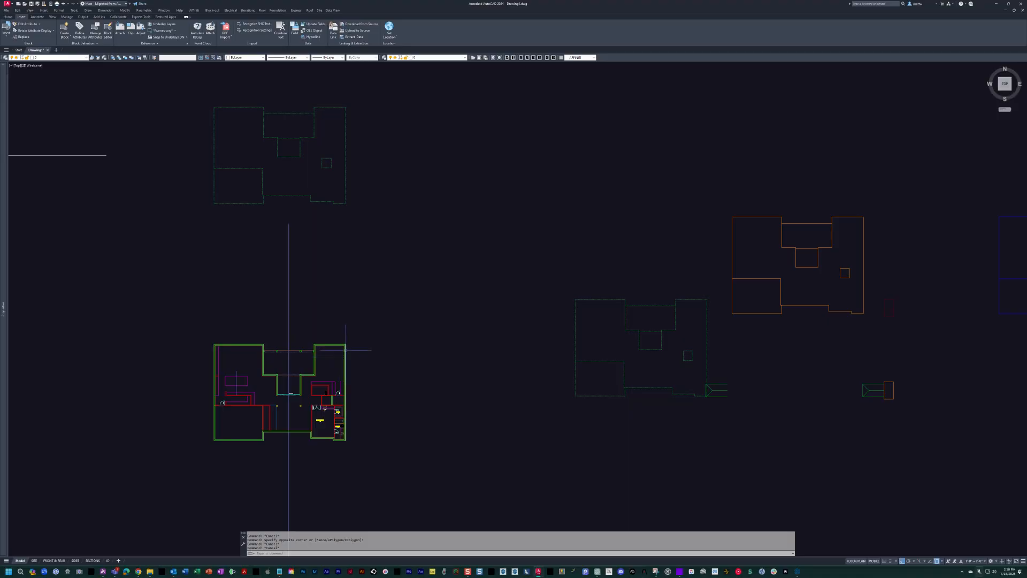
Turn the layer with the scanned floor plan sketches back on and locate the second-floor sketch.
middle_click_drag(345, 351, 366, 354)
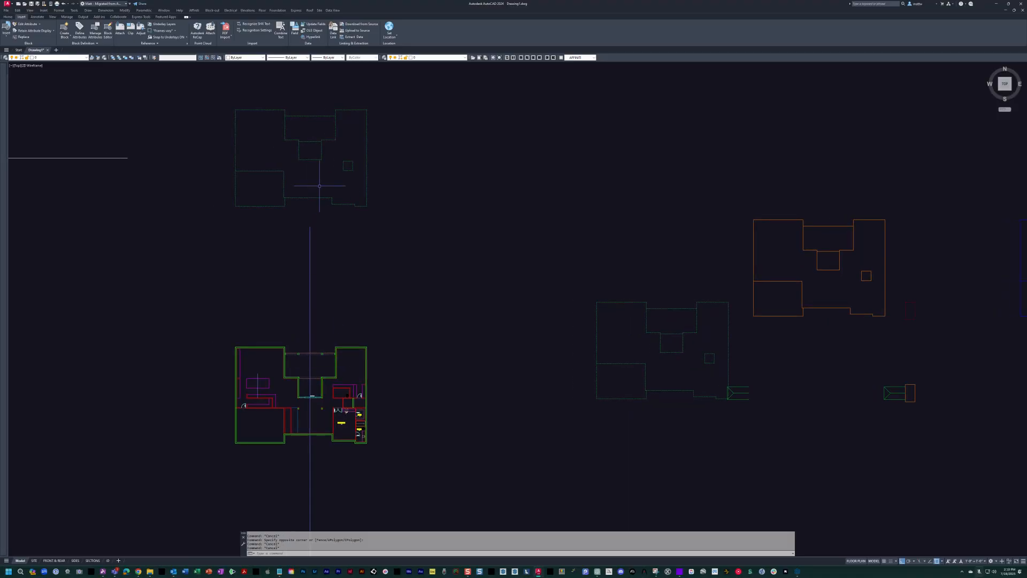
middle_click_drag(320, 186, 323, 186)
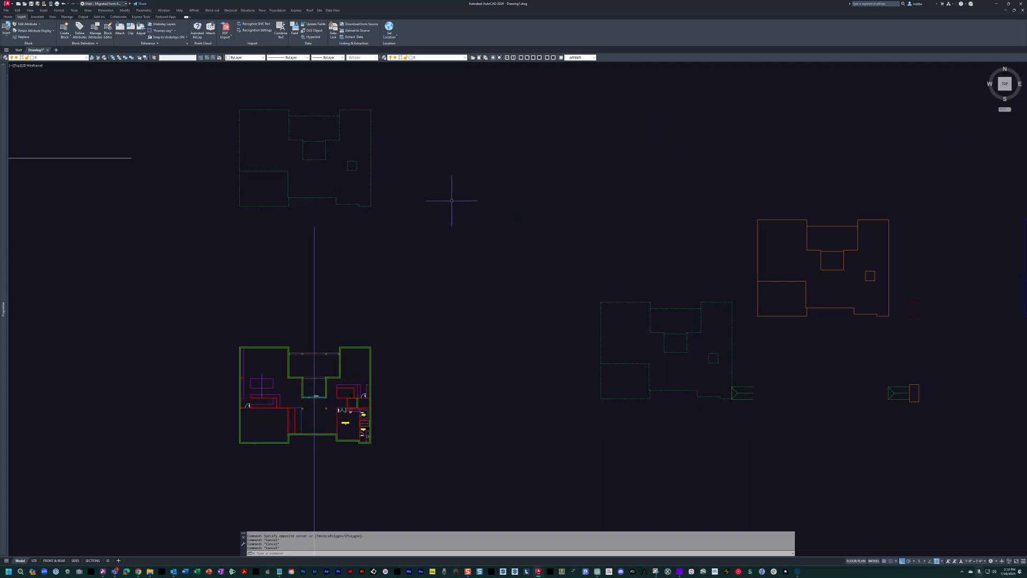
mouse_move(437, 196)
middle_mouse_down()
mouse_move(483, 233)
mouse_move(475, 214)
middle_mouse_up()
key("space")
scroll(515, 171, "up", 2)
mouse_move(520, 172)
middle_mouse_down()
mouse_move(631, 304)
mouse_move(582, 303)
middle_mouse_up()
key("Escape")
scroll(625, 312, "down", 2)
Move the scanned second-floor sketch by a distance of 600.
type("m")
key("space")
left_click(725, 368)
left_click(701, 340)
key("space")
left_click(850, 217)
type("600")
key("space")
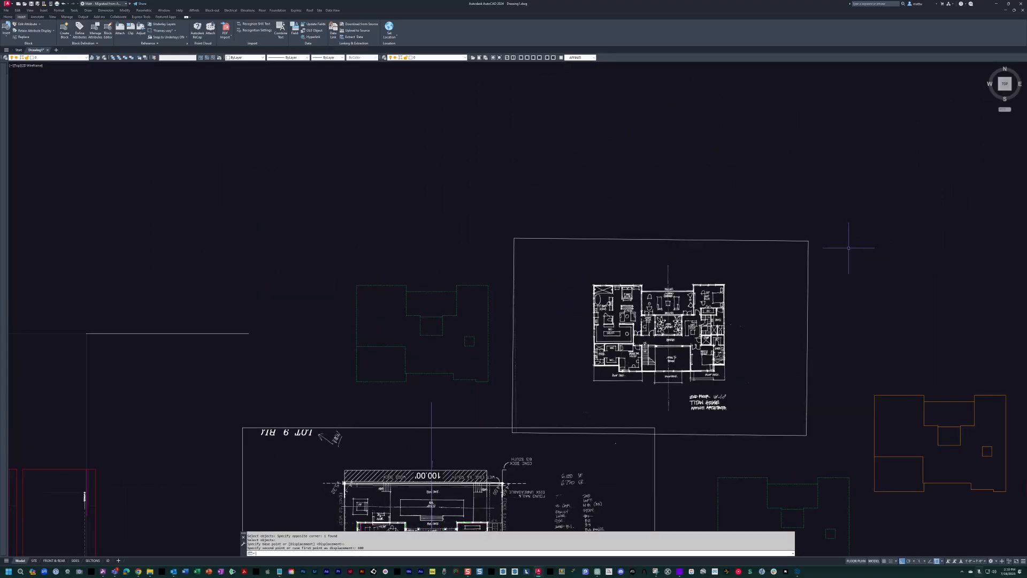
key("Escape")
Dimension the width and depth of the building setback at the southwest roof deck on the second-floor sketch.
middle_click_drag(637, 379, 586, 329)
scroll(505, 341, "up", 2)
scroll(612, 337, "up", 8)
type("dli")
key("space")
scroll(458, 347, "up", 3)
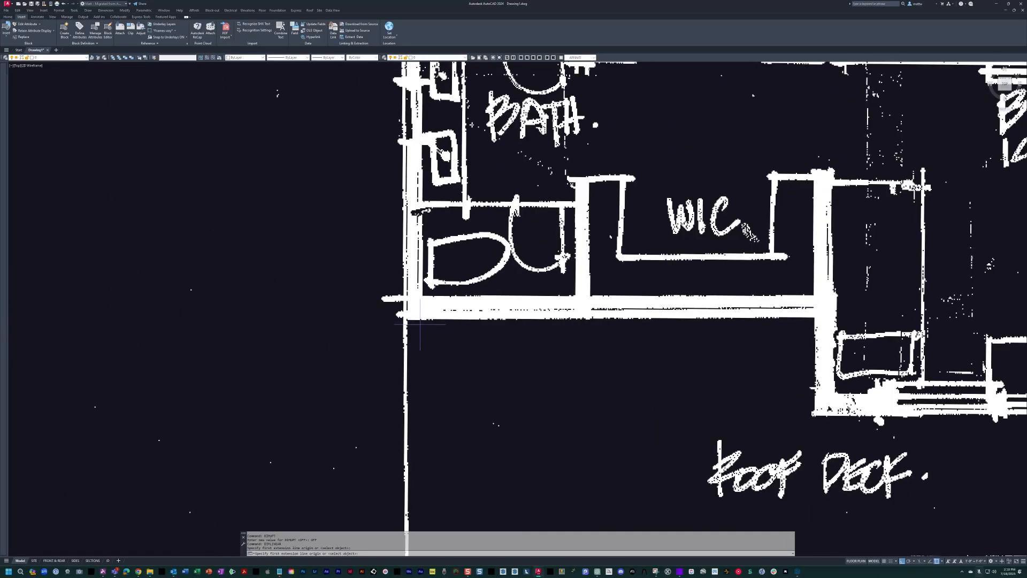
left_click(815, 320)
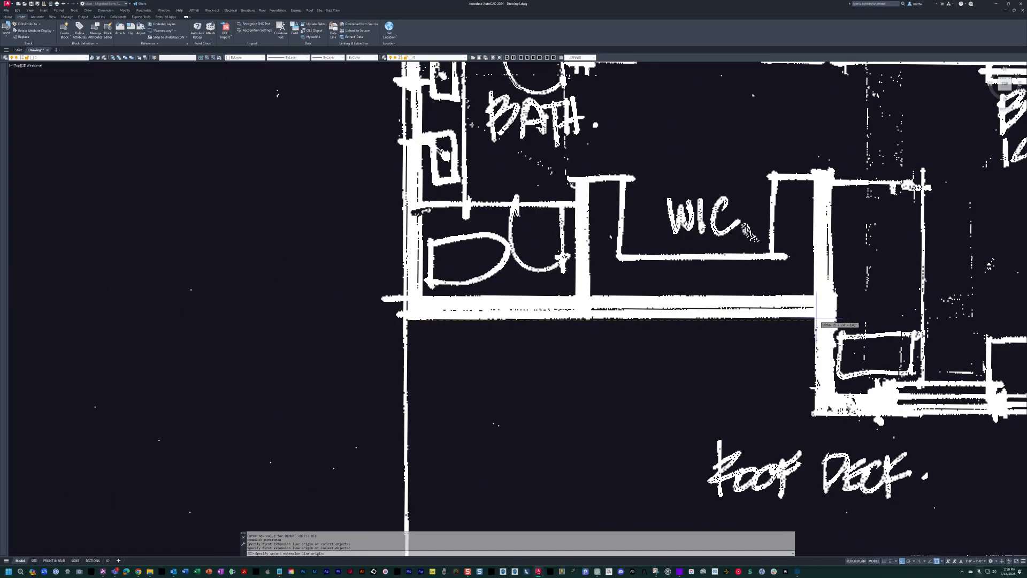
left_click(787, 402)
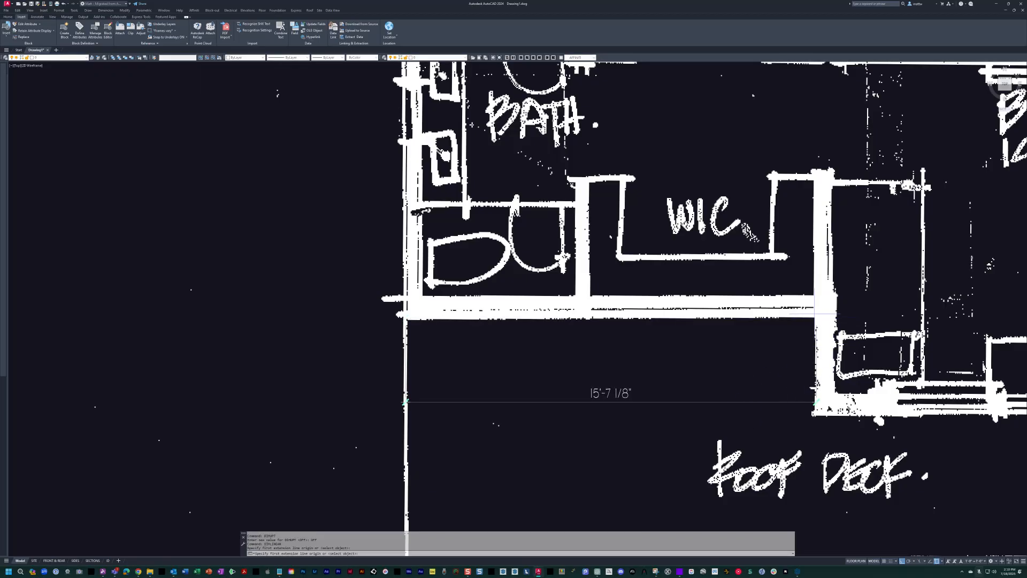
left_click(818, 413)
Dimension the width of the building setback at the southeast roof deck, below the bath beside Bed 5.
middle_click_drag(763, 370, 544, 346)
scroll(549, 345, "down", 4)
middle_click_drag(685, 341, 623, 336)
scroll(567, 344, "down", 2)
middle_click_drag(443, 332, 70, 315)
scroll(540, 308, "up", 8)
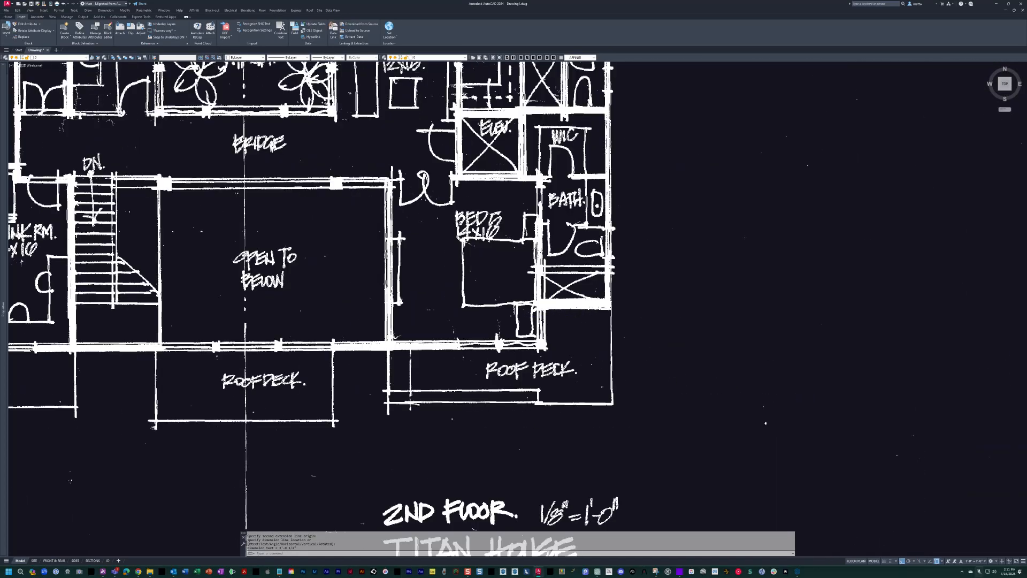
key("space")
left_click(539, 303)
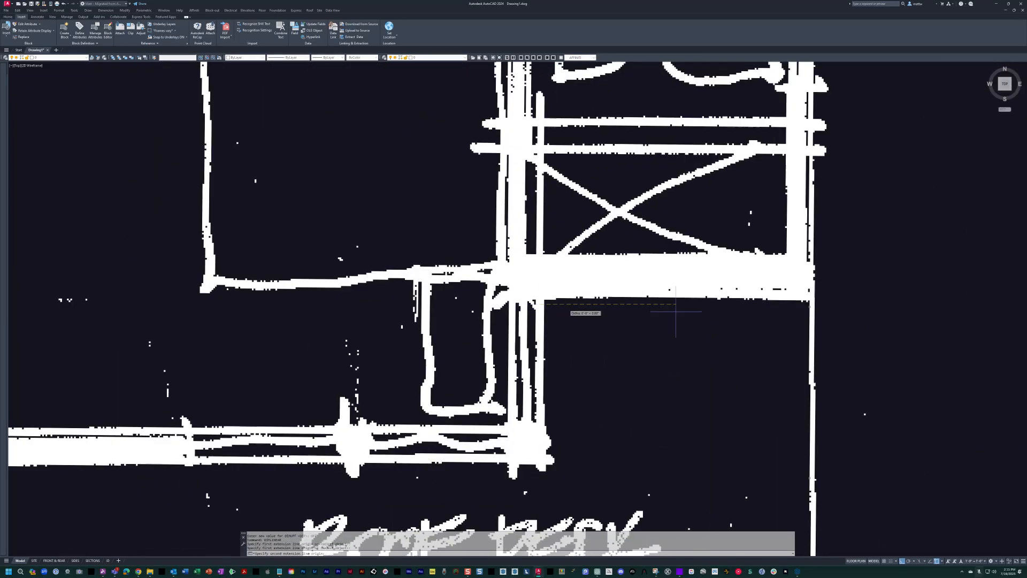
left_click(810, 305)
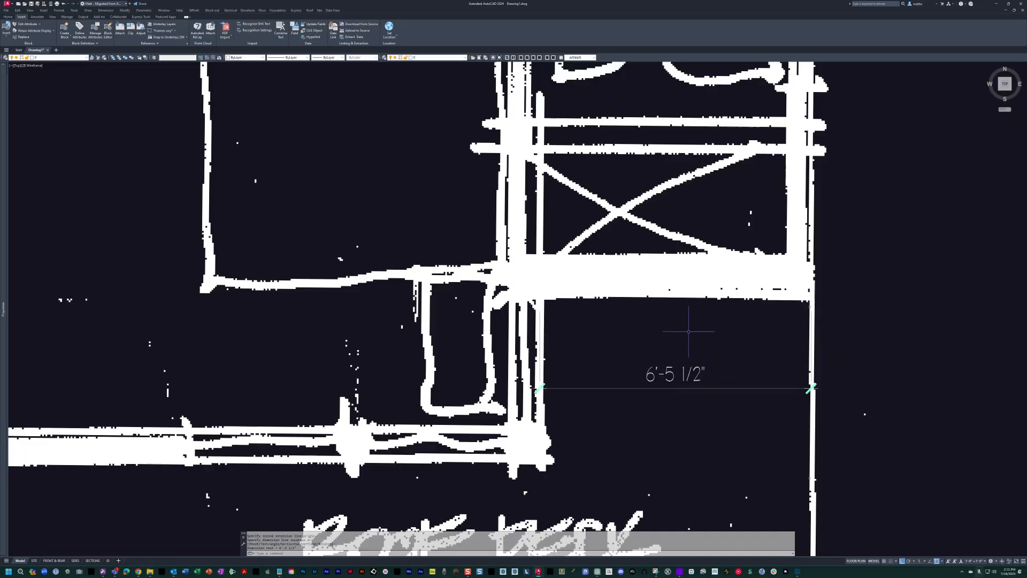
left_click(669, 390)
Draw a polyline around the Open to Below area on the second-floor sketch, with diagonals crossing between its corners.
scroll(694, 294, "down", 5)
middle_click_drag(694, 294, 662, 331)
scroll(649, 270, "up", 2)
scroll(650, 270, "down", 2)
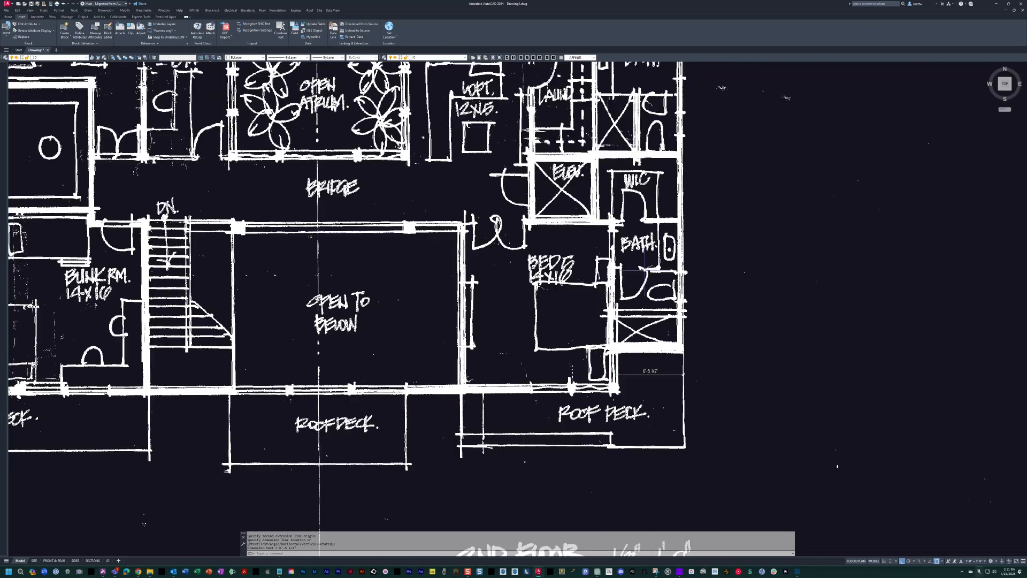
scroll(566, 345, "down", 5)
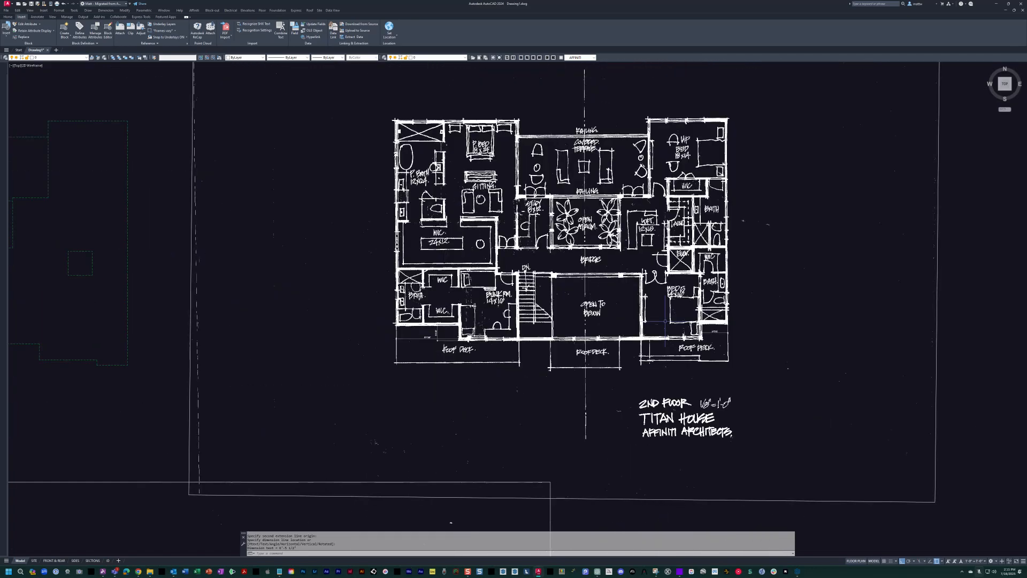
scroll(643, 325, "up", 5)
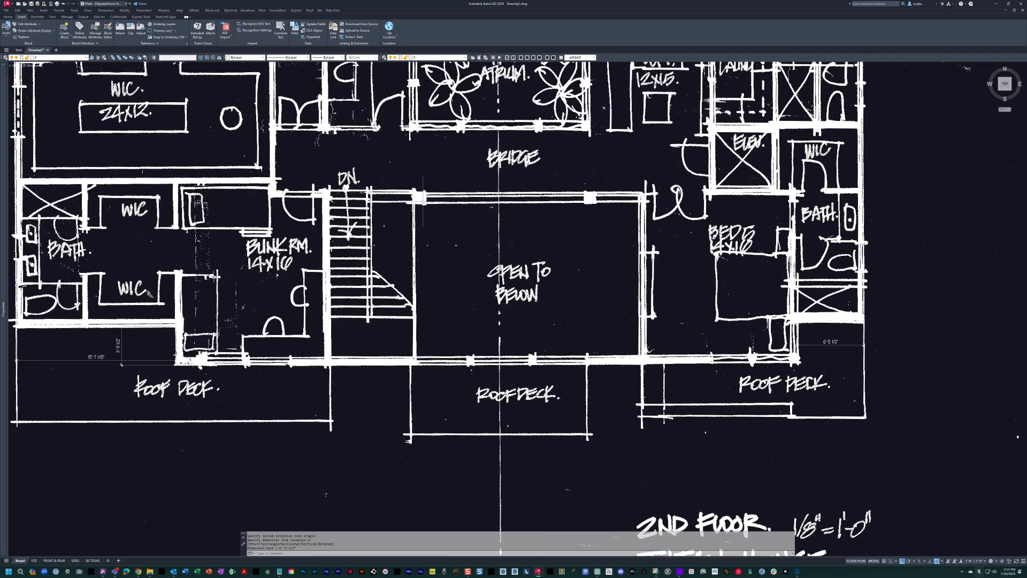
scroll(476, 227, "up", 2)
key("Escape")
key("Escape")
key("Escape")
scroll(521, 273, "down", 3)
scroll(521, 273, "up", 1)
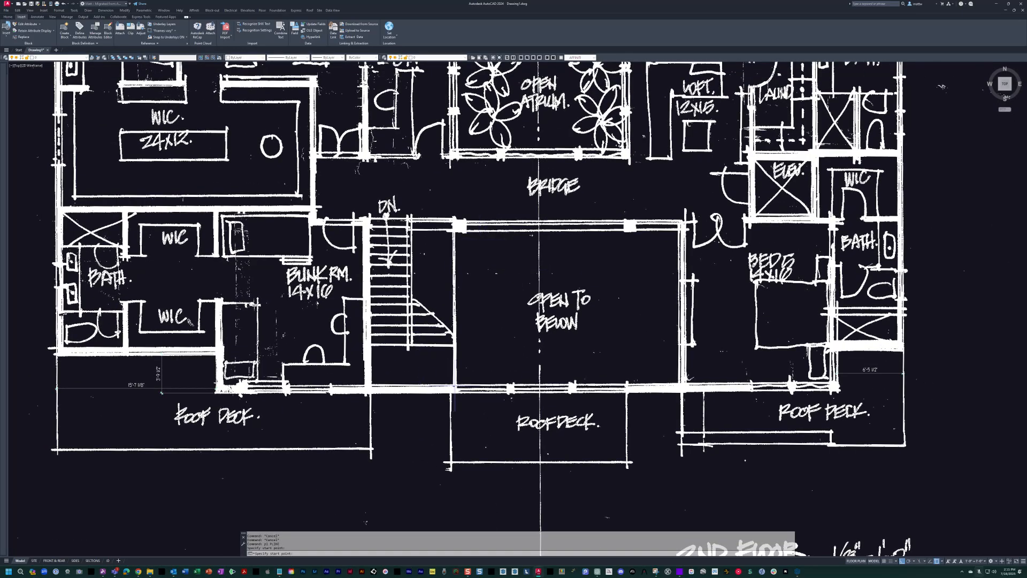
left_click(465, 245)
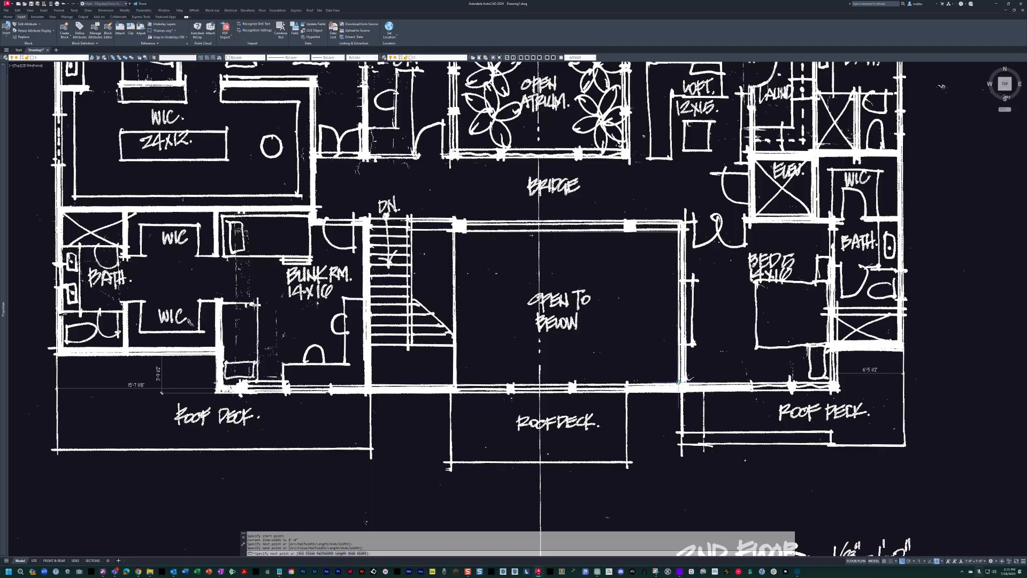
left_click(455, 231)
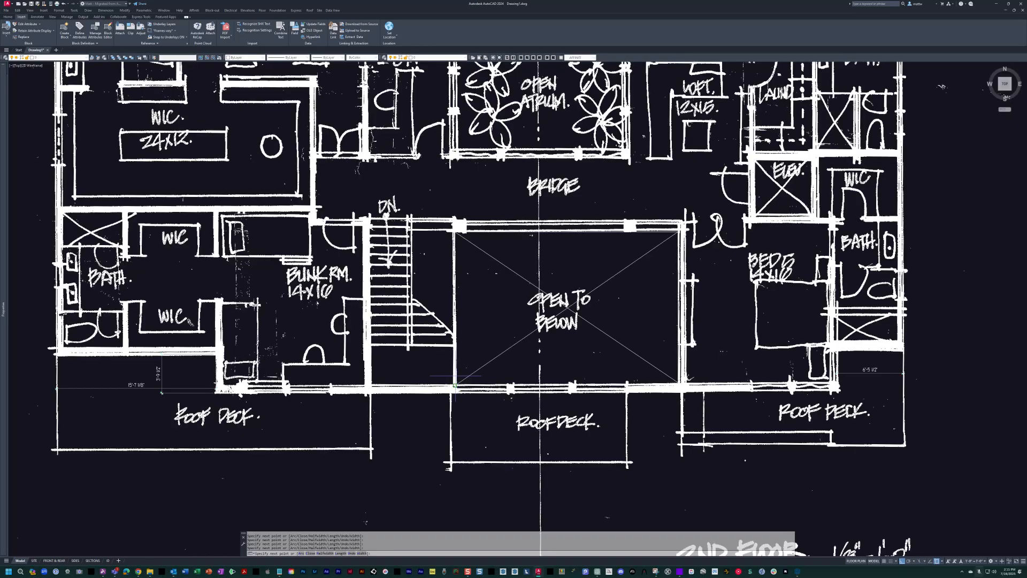
scroll(455, 385, "down", 2)
key("Escape")
middle_click_drag(608, 324, 606, 324)
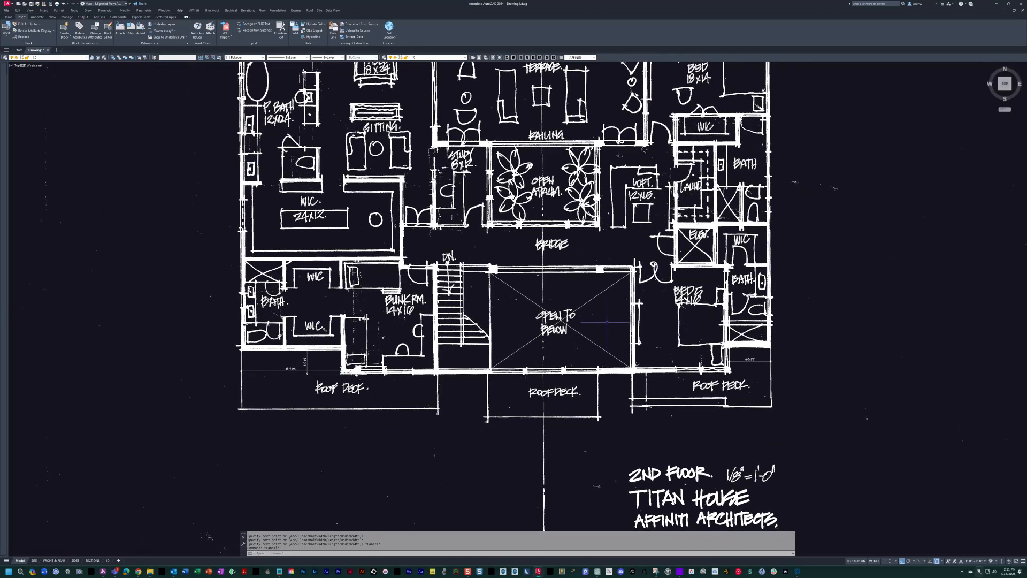
Examine the southeast roof deck dimension and the neighbouring roof deck areas on the second-floor sketch.
scroll(746, 358, "up", 6)
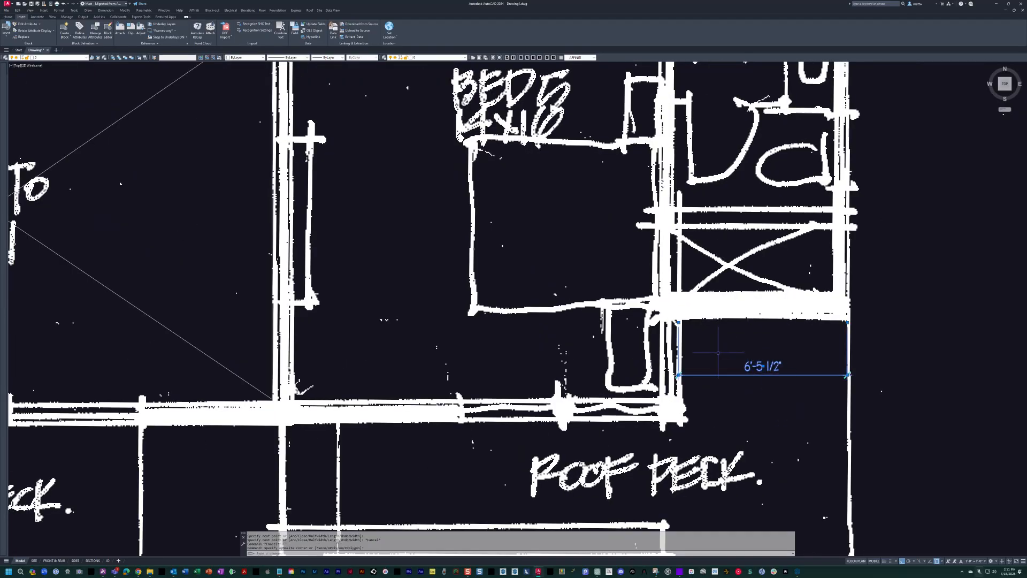
middle_click_drag(720, 354, 614, 336)
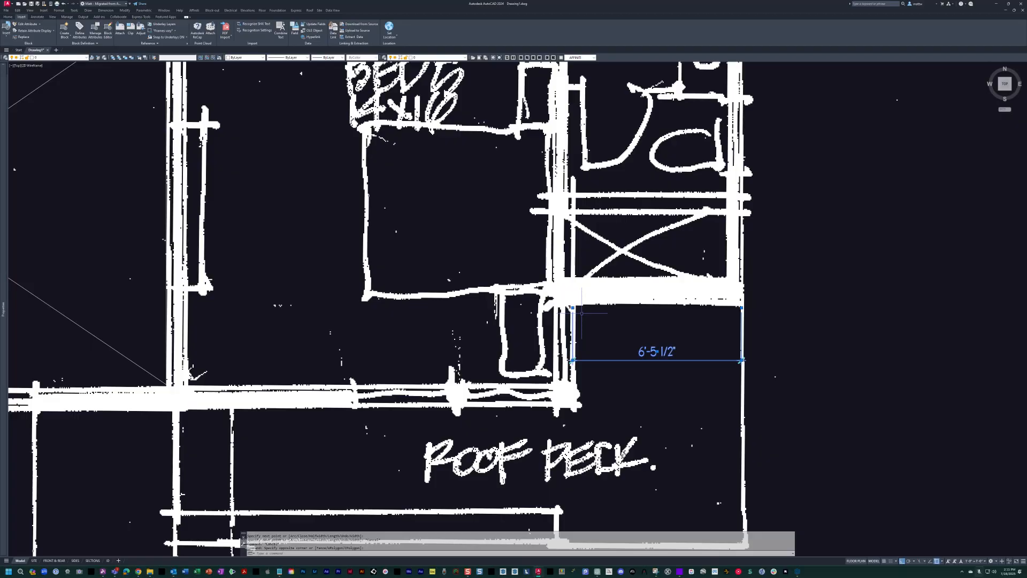
scroll(471, 292, "down", 4)
middle_click_drag(471, 292, 659, 301)
mouse_move(157, 320)
middle_mouse_down()
mouse_move(480, 328)
mouse_move(462, 328)
middle_mouse_up()
key("Escape")
middle_click_drag(310, 359, 539, 360)
scroll(539, 360, "down", 2)
scroll(538, 360, "down", 2)
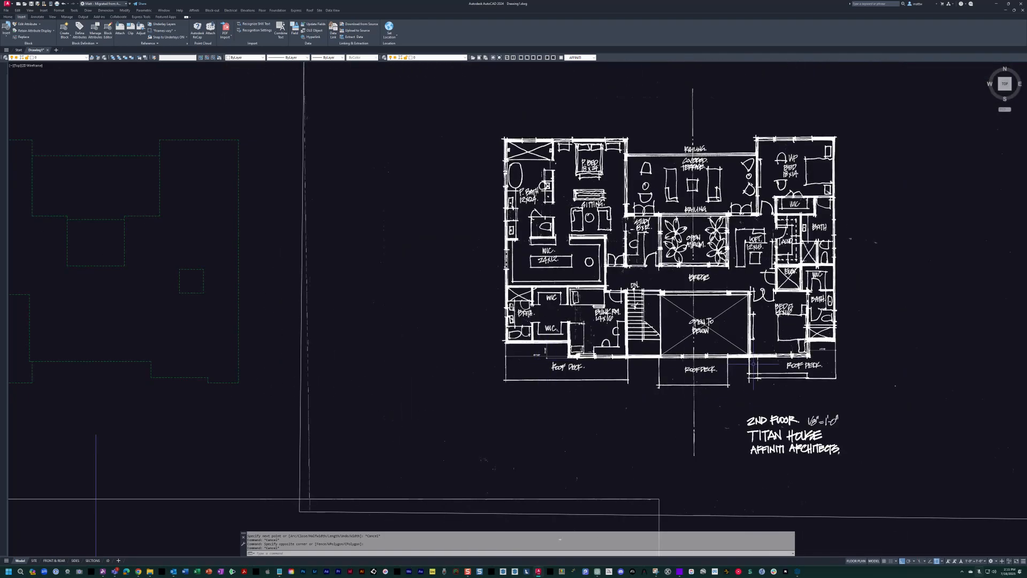
Hide the scanned sketch layer to view the traced first floor on its own, and show the scans again.
middle_click_drag(102, 370, 479, 182)
scroll(402, 327, "down", 2)
scroll(480, 183, "down", 2)
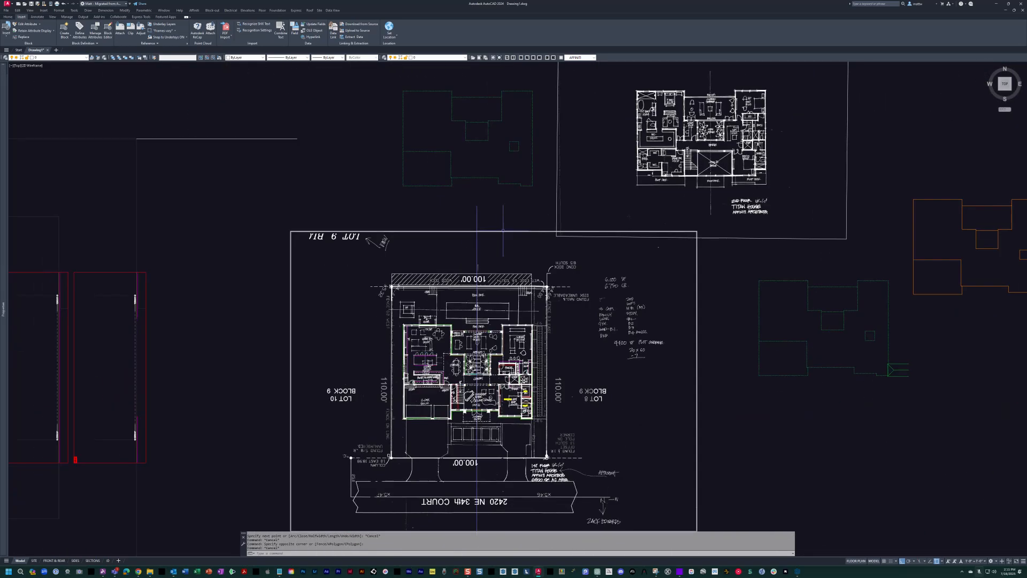
type("off")
key("space")
scroll(476, 418, "up", 3)
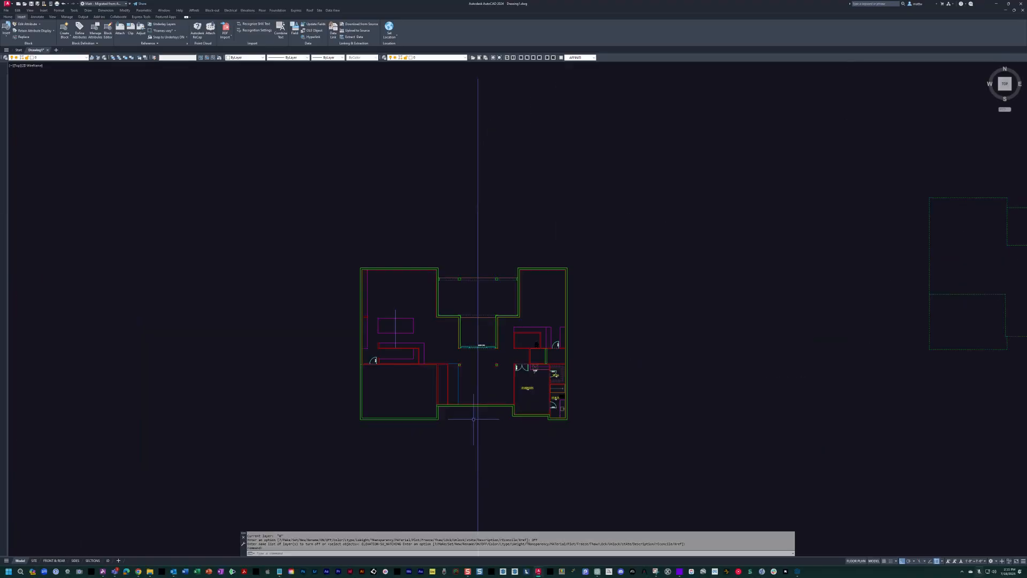
middle_click_drag(475, 275, 485, 411)
scroll(494, 417, "down", 3)
key("Escape")
key("Escape")
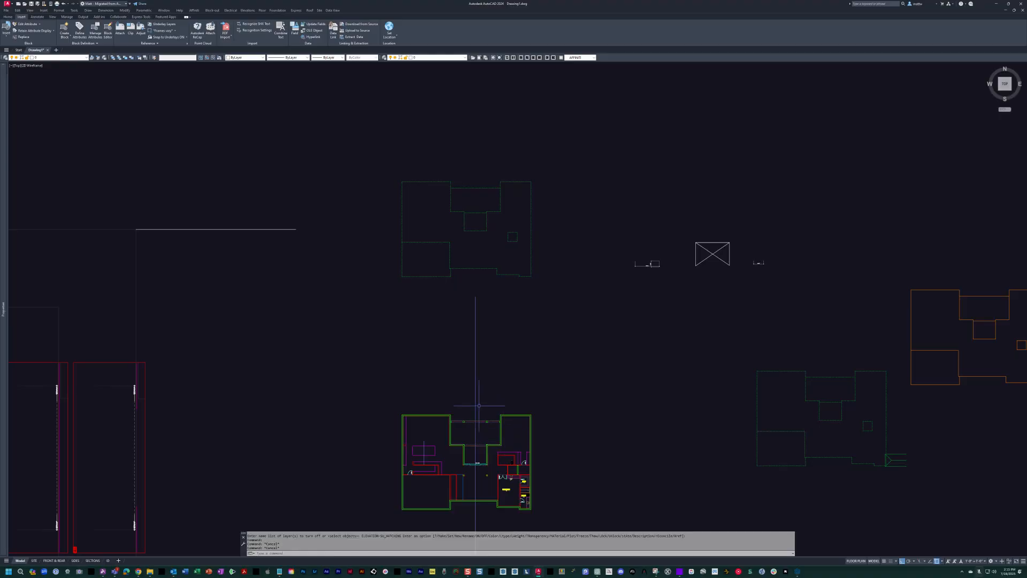
key("Return")
middle_click_drag(662, 321, 648, 249)
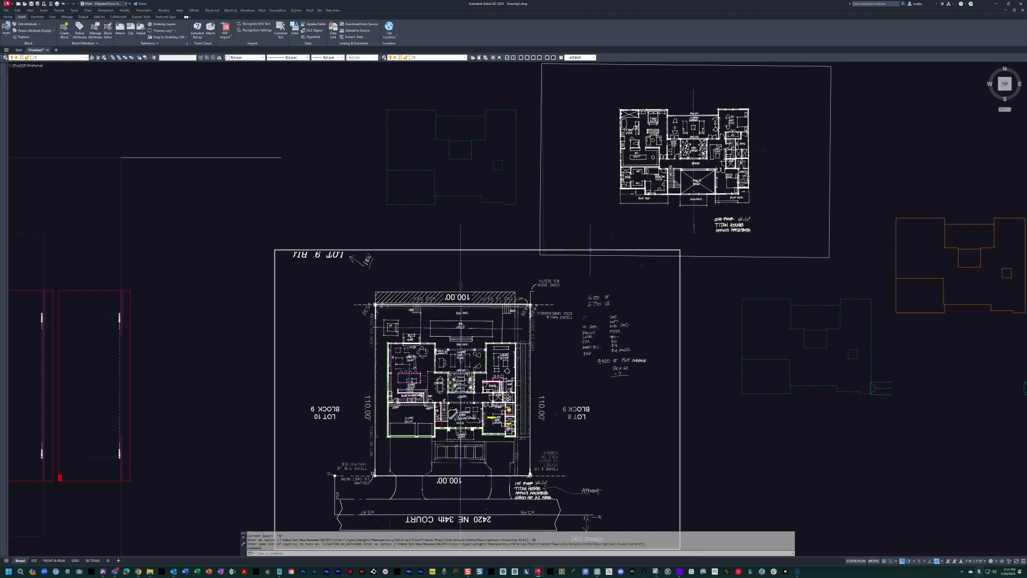
Measure from the centre line to the east wall of the Open to Below area on the second-floor sketch.
scroll(690, 217, "up", 6)
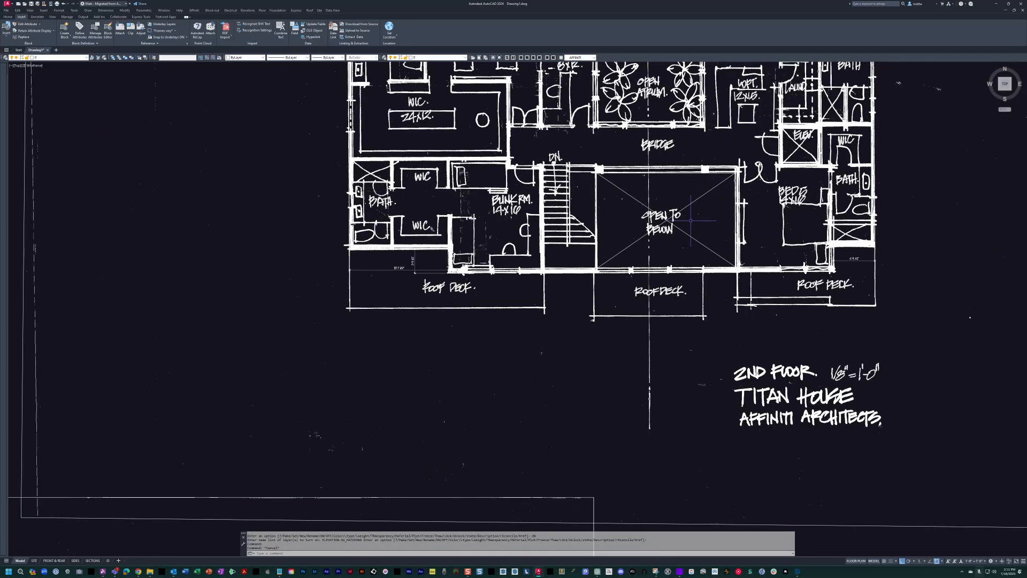
middle_click_drag(690, 221, 633, 264)
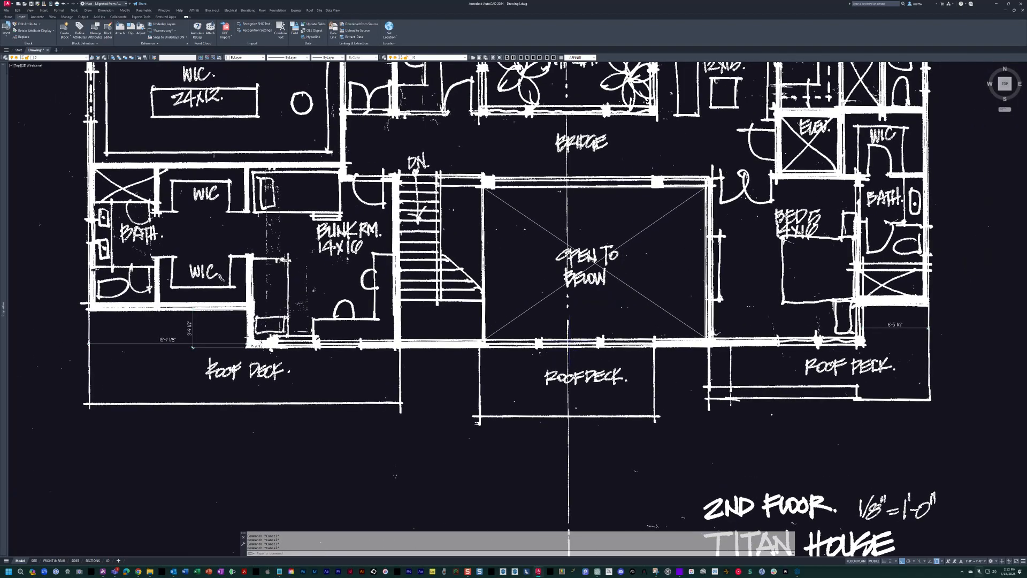
key("Return")
scroll(569, 331, "up", 3)
left_click(568, 331)
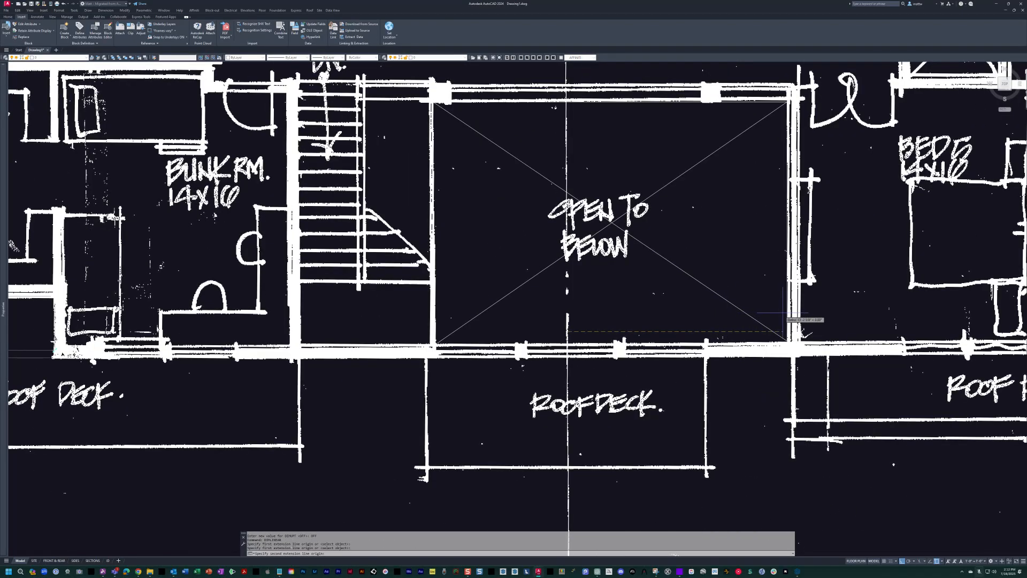
key("Escape")
Return to the traced first floor and turn off the scanned sketch layer.
scroll(751, 264, "down", 13)
scroll(477, 487, "up", 3)
middle_click_drag(476, 487, 547, 329)
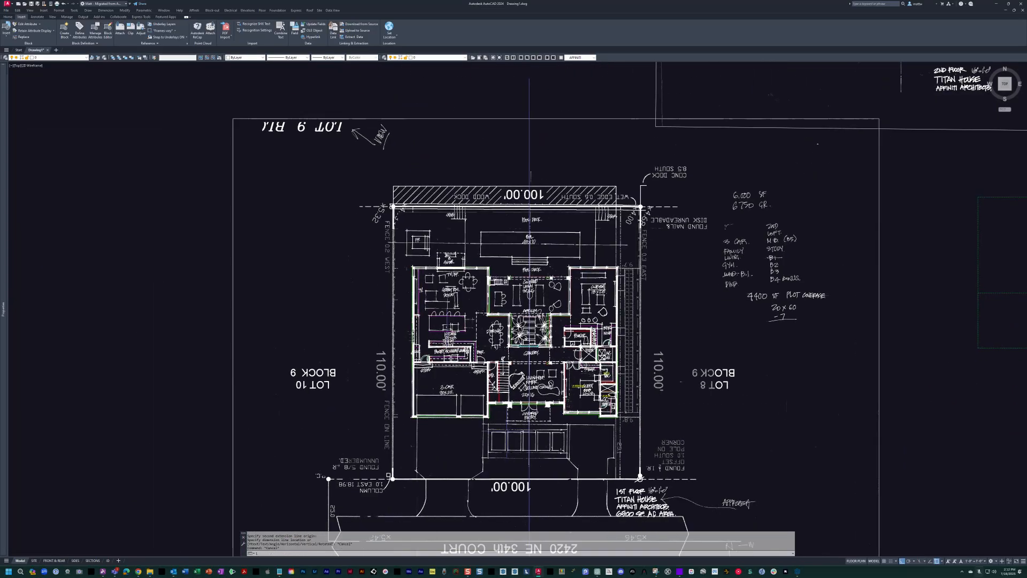
key("Return")
scroll(512, 448, "up", 7)
key("Escape")
key("Escape")
Dimension horizontally from the first floor's centre line to the VIP Bedroom's west wall.
middle_click_drag(599, 300, 499, 409)
type("d")
key("Return")
left_click(486, 368)
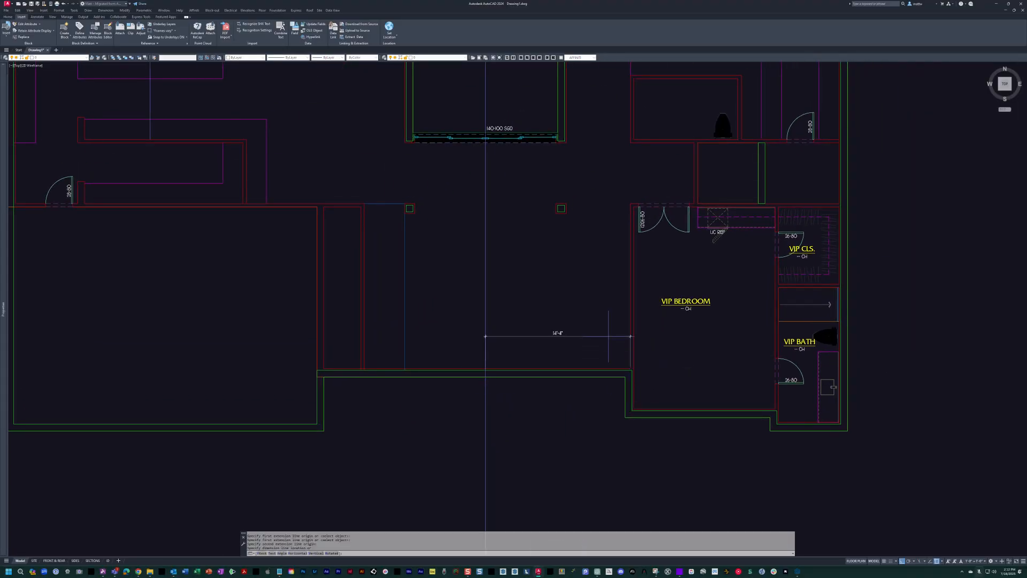
scroll(605, 343, "up", 2)
key("Escape")
key("Escape")
scroll(604, 346, "down", 3)
middle_click_drag(604, 349, 587, 371)
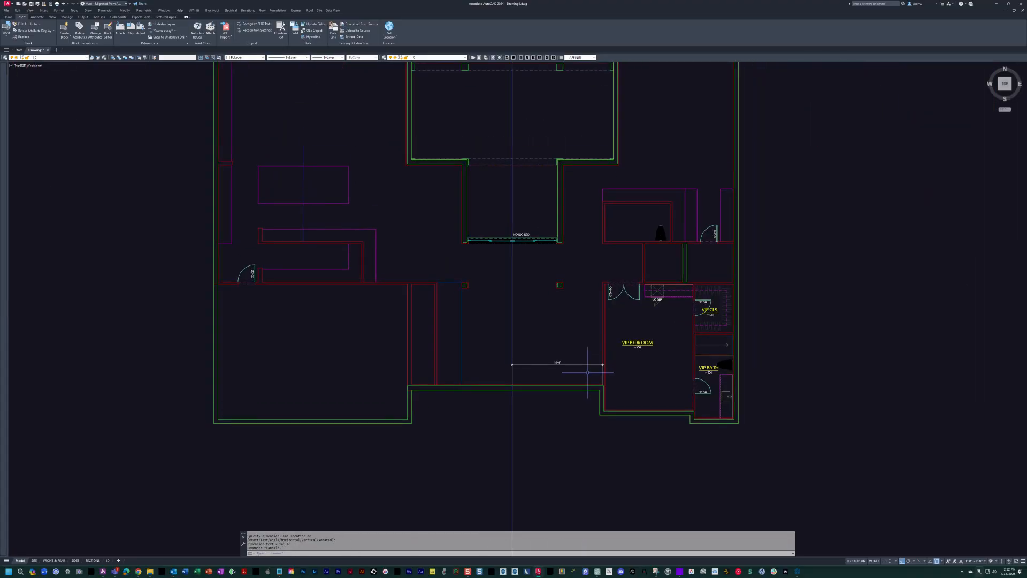
Erase the dimension between the centre line and the VIP Bedroom's west wall.
scroll(587, 371, "up", 1)
key("Escape")
type("e")
key("Return")
left_click(541, 379)
left_click(529, 350)
key("Return")
key("Escape")
Check the layer of the VIP Bedroom's west wall line, and deselect it.
scroll(658, 306, "up", 2)
middle_click_drag(657, 305, 602, 320)
left_click(530, 250)
scroll(531, 249, "down", 5)
scroll(530, 249, "up", 6)
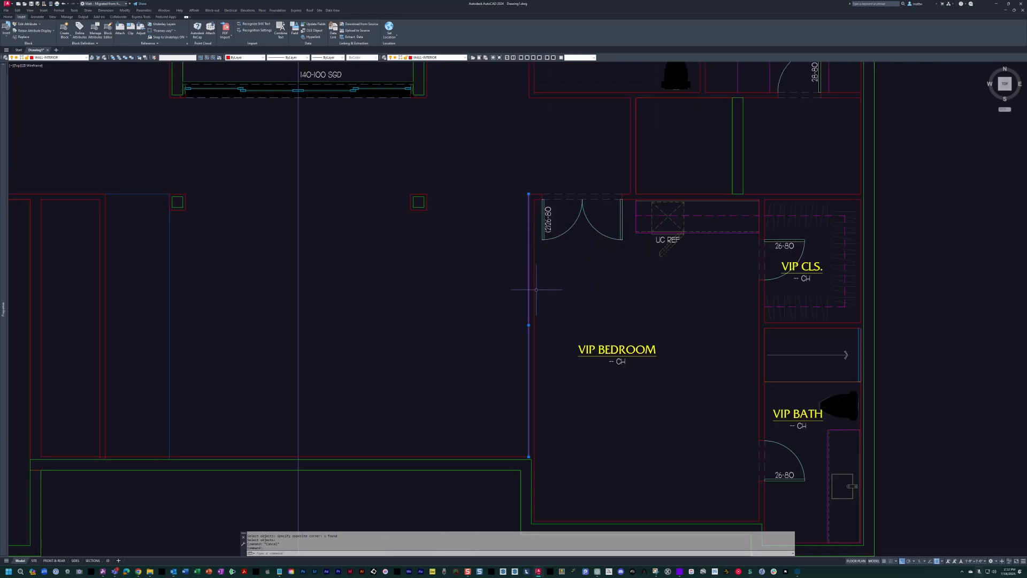
key("Escape")
Copy the VIP Bedroom and VIP Bath side wall lines and the adjacent exterior wall line north toward the dashed slab outline.
type("c")
key("Return")
left_click(549, 373)
left_click(519, 347)
middle_click_drag(801, 399, 577, 238)
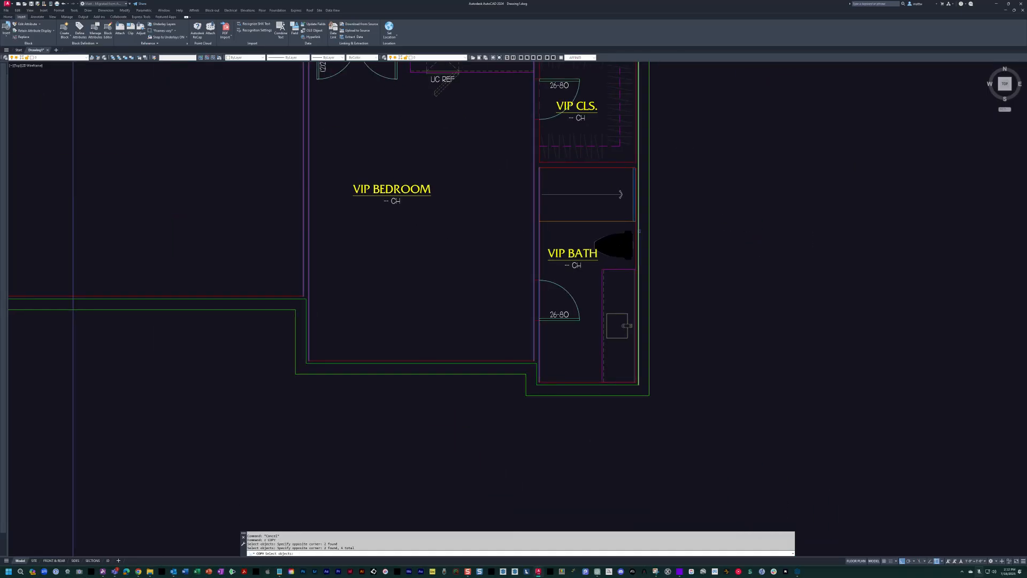
scroll(637, 230, "up", 2)
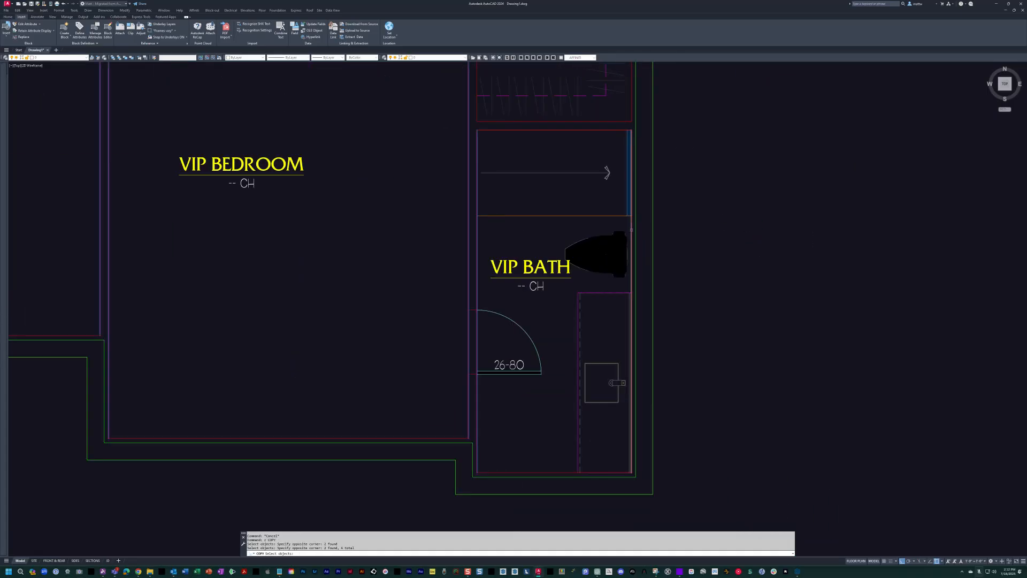
left_click(635, 230)
scroll(635, 230, "down", 6)
key("Return")
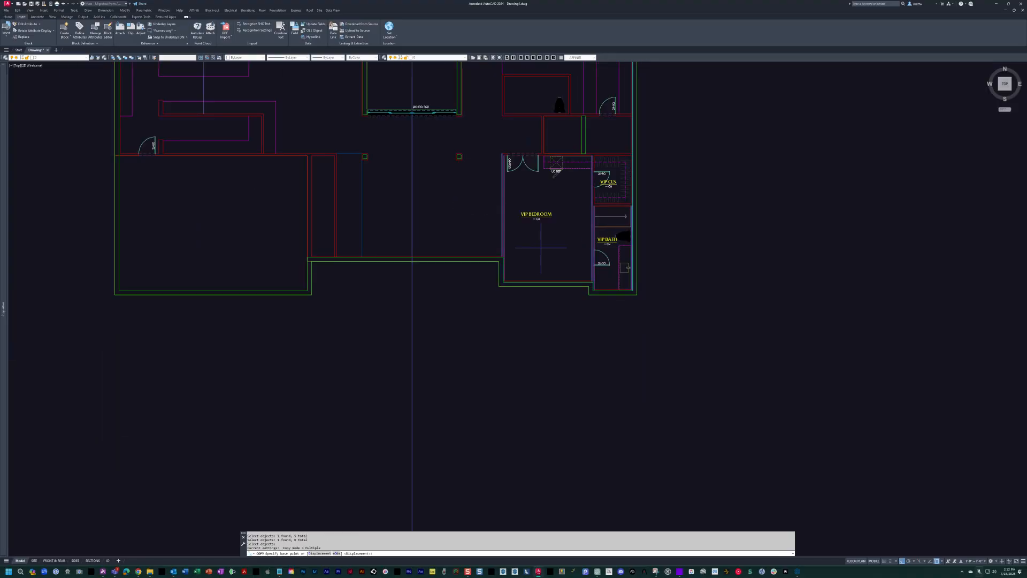
scroll(561, 234, "down", 8)
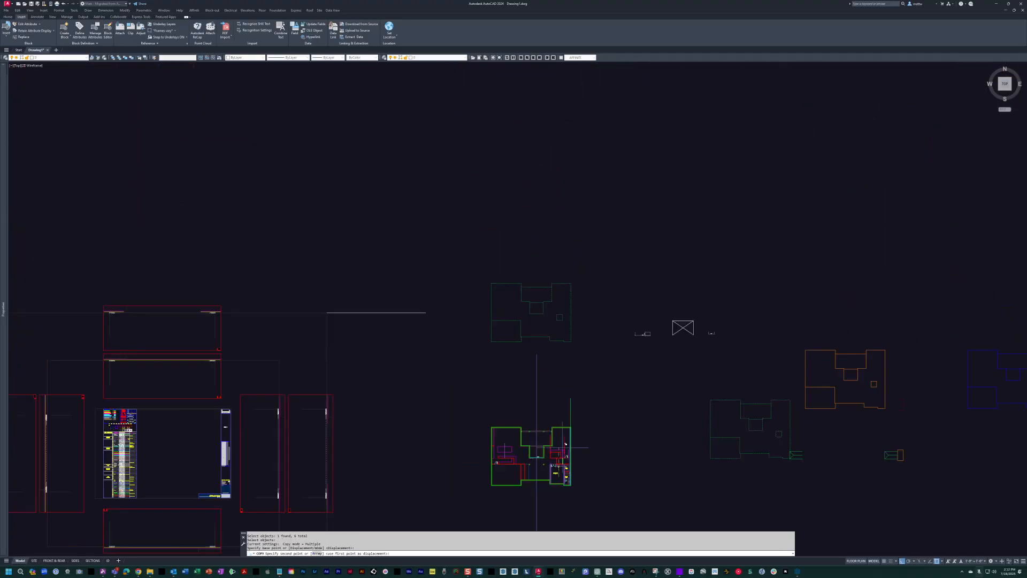
scroll(563, 347, "up", 6)
key("Escape")
Stretch the copied wall lines near the southeast part of the dashed slab outline.
type("s")
key("Return")
left_click(635, 155)
left_click(584, 105)
key("Return")
left_click(629, 150)
key("Escape")
scroll(632, 298, "down", 4)
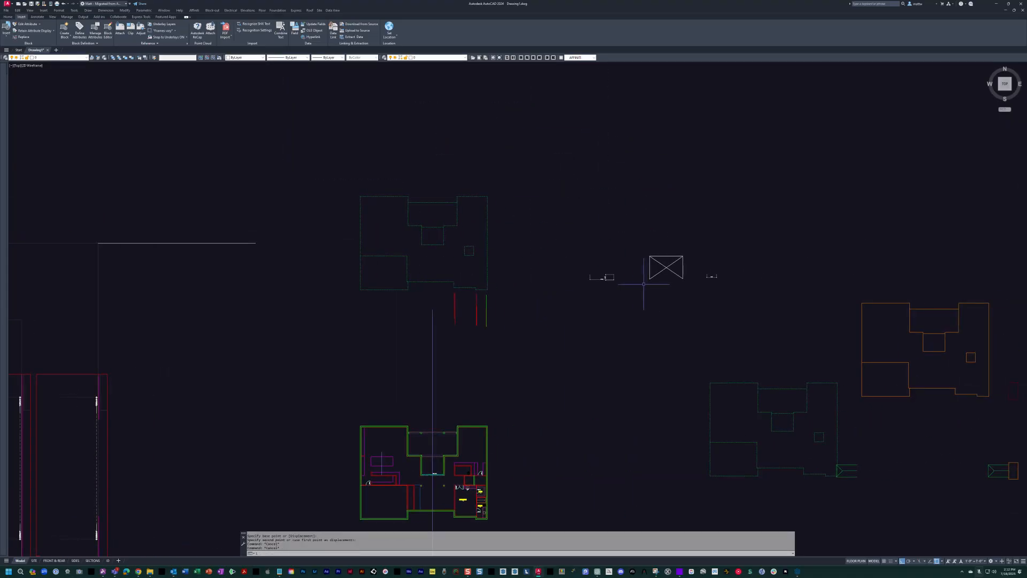
Turn the scanned sketches back on and bring the second-floor sketch into view.
type("111")
key("Return")
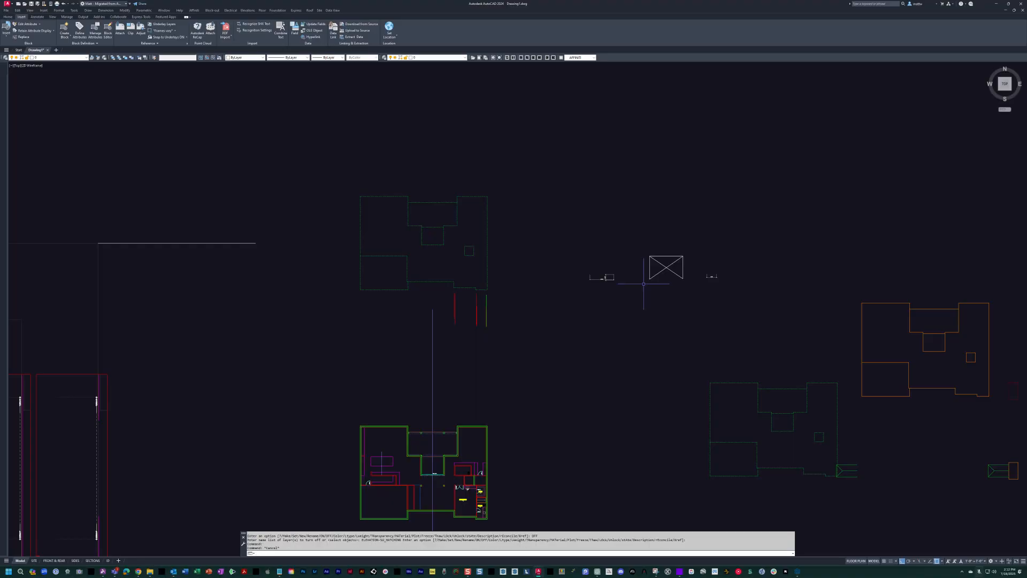
scroll(684, 269, "up", 4)
scroll(688, 282, "down", 4)
middle_click_drag(687, 284, 708, 135)
scroll(736, 126, "up", 8)
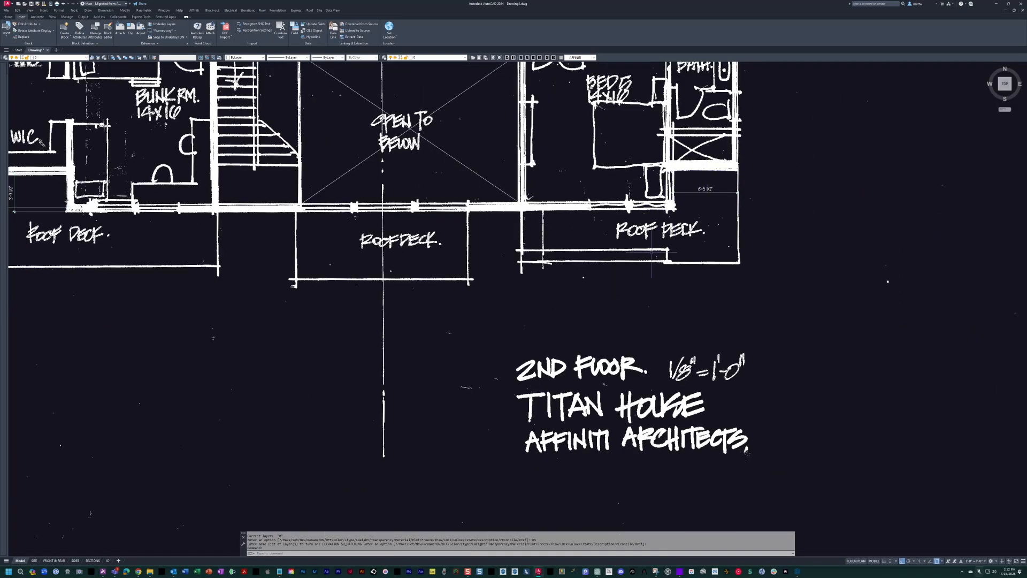
Copy the short exterior wall lines at the jog between VIP Bedroom and VIP Bath north to the dashed slab outline's southeast jog.
scroll(674, 209, "down", 4)
scroll(674, 208, "down", 2)
mouse_move(541, 268)
middle_mouse_down()
mouse_move(584, 236)
mouse_move(642, 229)
middle_mouse_up()
mouse_move(518, 222)
middle_mouse_down()
mouse_move(578, 190)
mouse_move(621, 64)
middle_mouse_up()
scroll(519, 402, "up", 8)
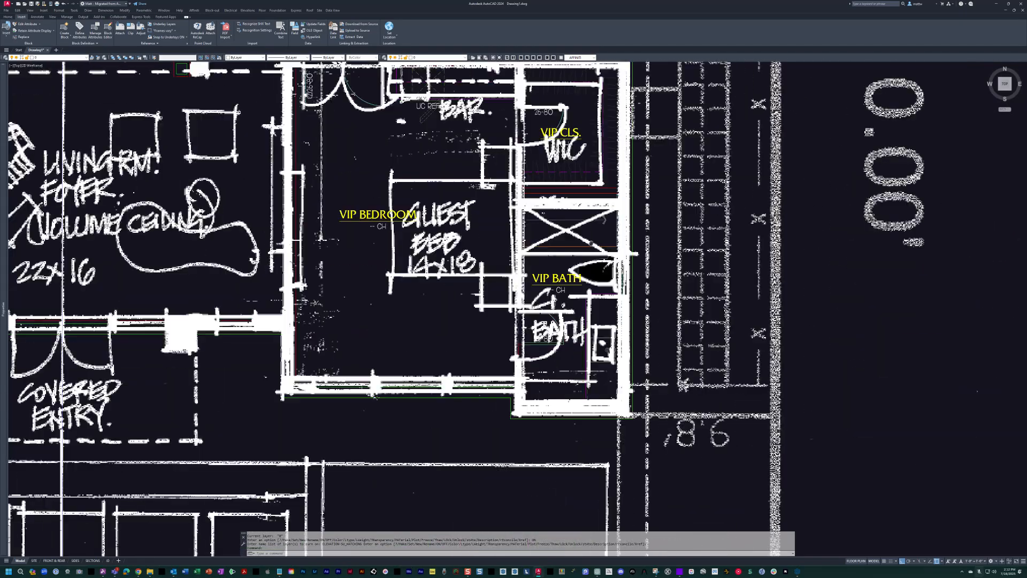
type("c")
key("Return")
left_click(459, 201)
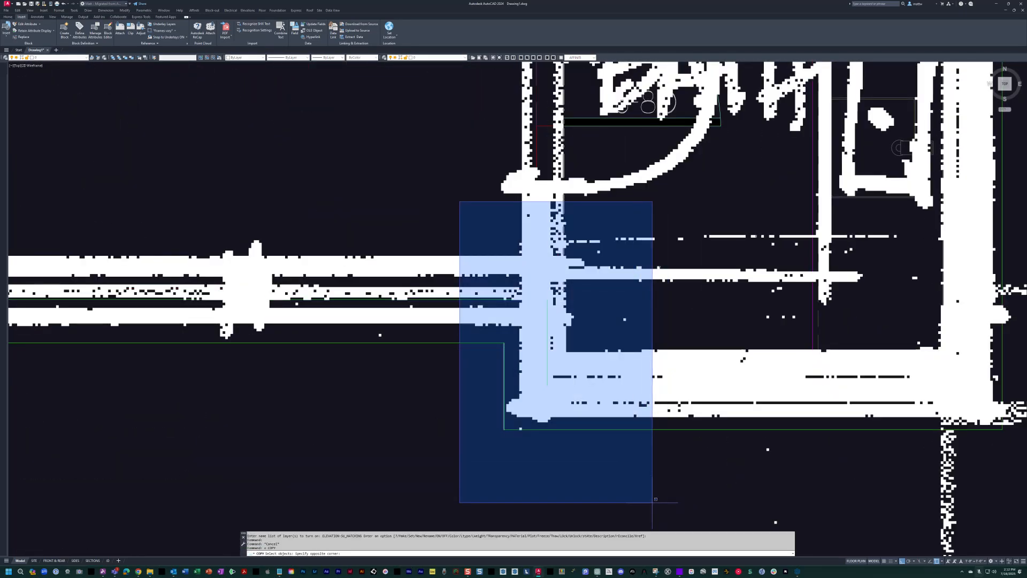
left_click(666, 511)
left_click(576, 370)
left_click(557, 351)
left_click(483, 356, "shift")
left_click(444, 329, "shift")
key("Return")
left_click(445, 366)
scroll(444, 366, "down", 8)
middle_click_drag(401, 190, 468, 383)
scroll(468, 384, "down", 6)
middle_click_drag(485, 255, 544, 381)
scroll(543, 225, "up", 4)
scroll(514, 254, "up", 4)
middle_click_drag(502, 219, 487, 343)
left_click(495, 296)
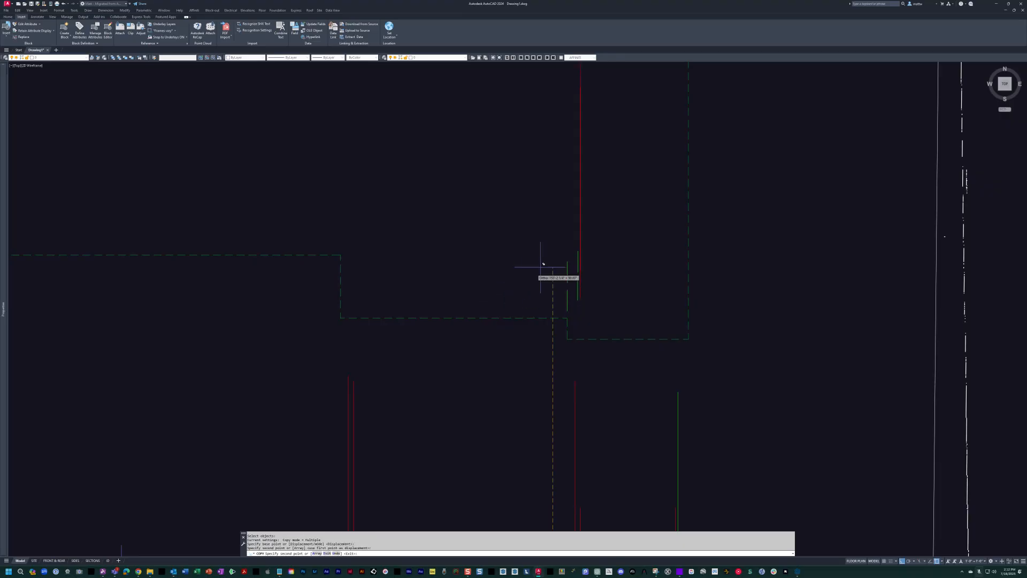
scroll(543, 264, "down", 5)
mouse_move(600, 313)
middle_mouse_down()
mouse_move(600, 340)
mouse_move(436, 333)
middle_mouse_up()
key("Escape")
Draw a horizontal guide line along the dashed outline's recessed south edge and shift it west so it spans the whole building.
type("l")
key("space")
left_click(260, 303)
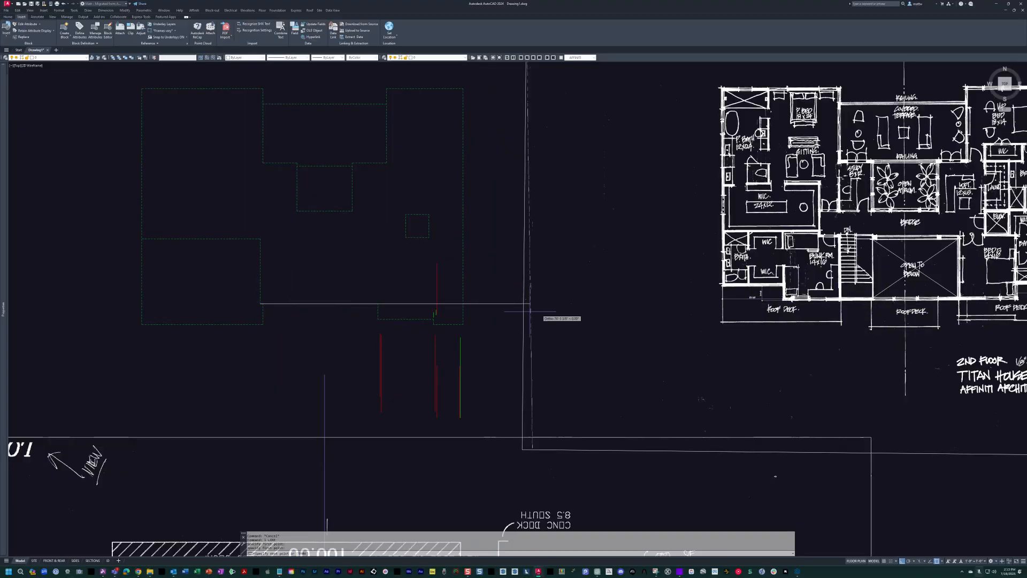
type("m")
key("space")
left_click(659, 337)
left_click(622, 266)
key("space")
left_click(622, 266)
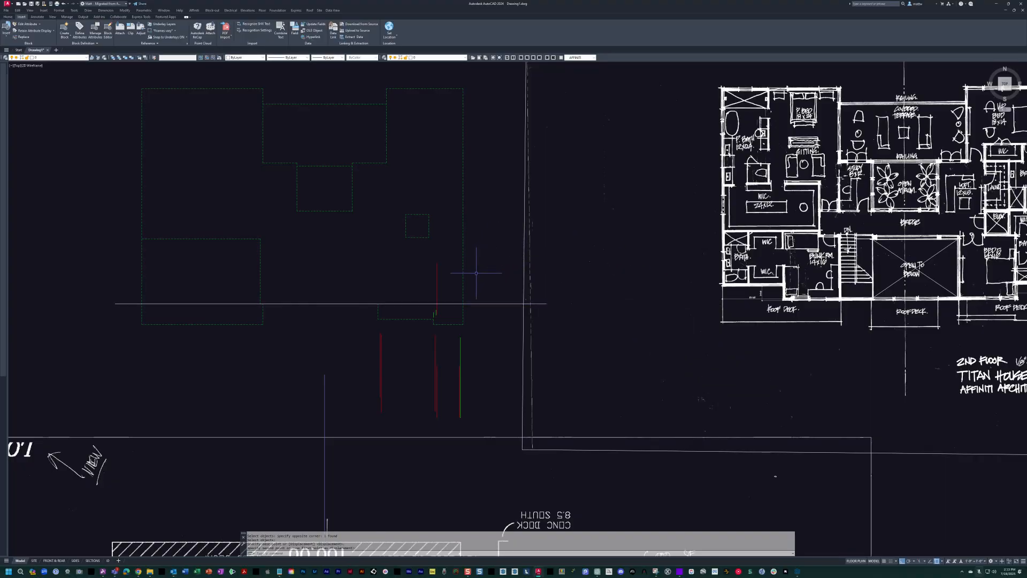
Offset the horizontal guide line north to mark the set-back south walls of the second floor.
scroll(741, 304, "up", 6)
scroll(741, 304, "down", 6)
middle_click_drag(180, 247, 412, 294)
key("Escape")
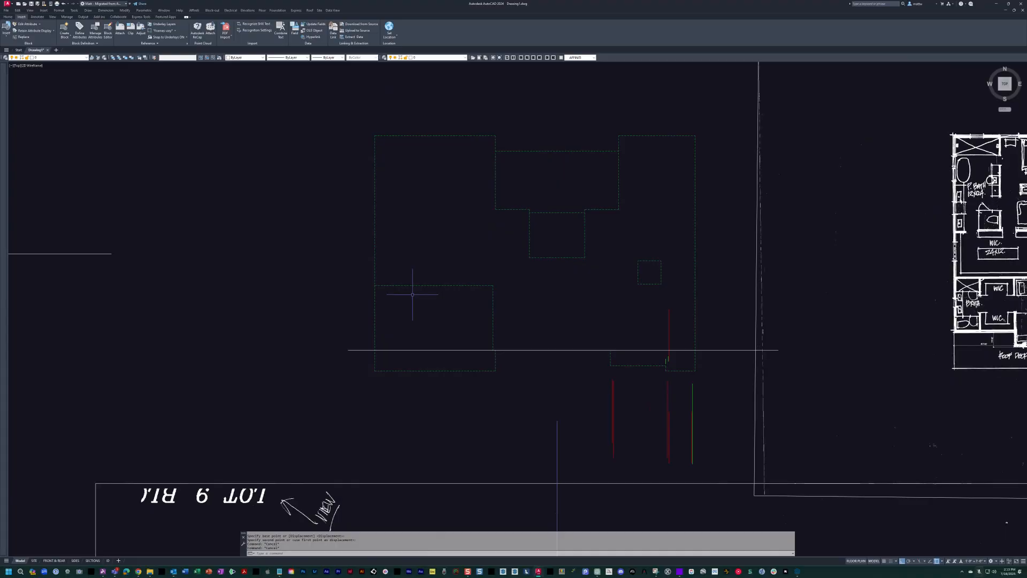
type("o")
key("space")
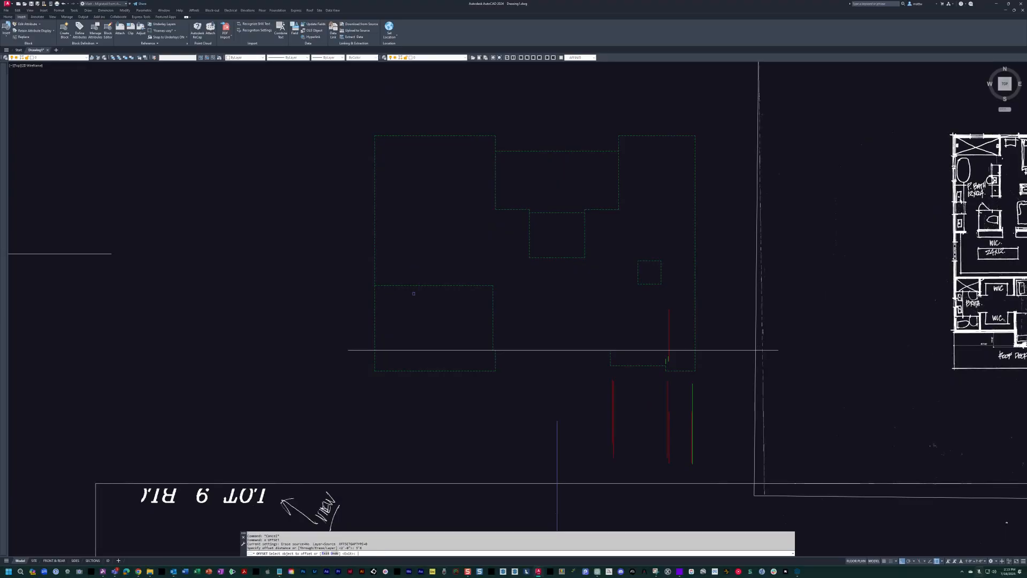
key("space")
scroll(839, 356, "up", 8)
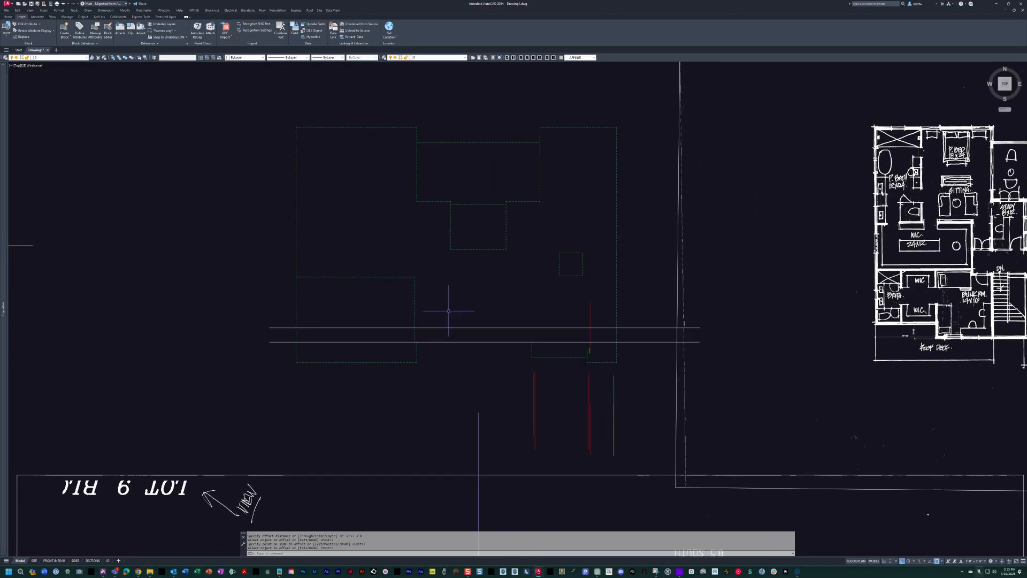
Check the Bunk Room jog on the second-floor sketch and draw a vertical guide line along the slab outline's west edge.
scroll(820, 343, "down", 4)
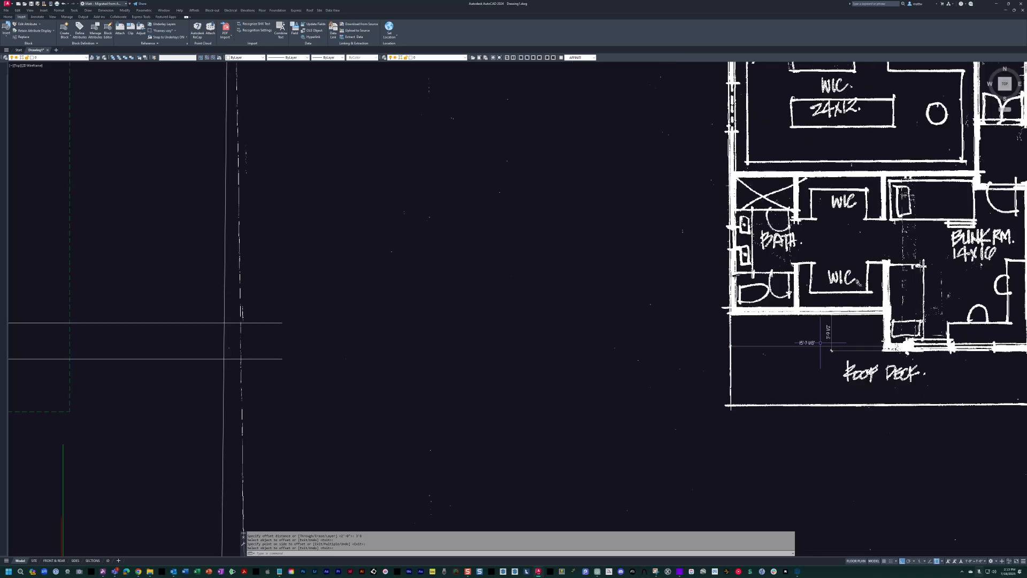
middle_click_drag(85, 325, 759, 363)
key("Escape")
scroll(501, 368, "up", 2)
type("l")
key("space")
scroll(525, 436, "down", 4)
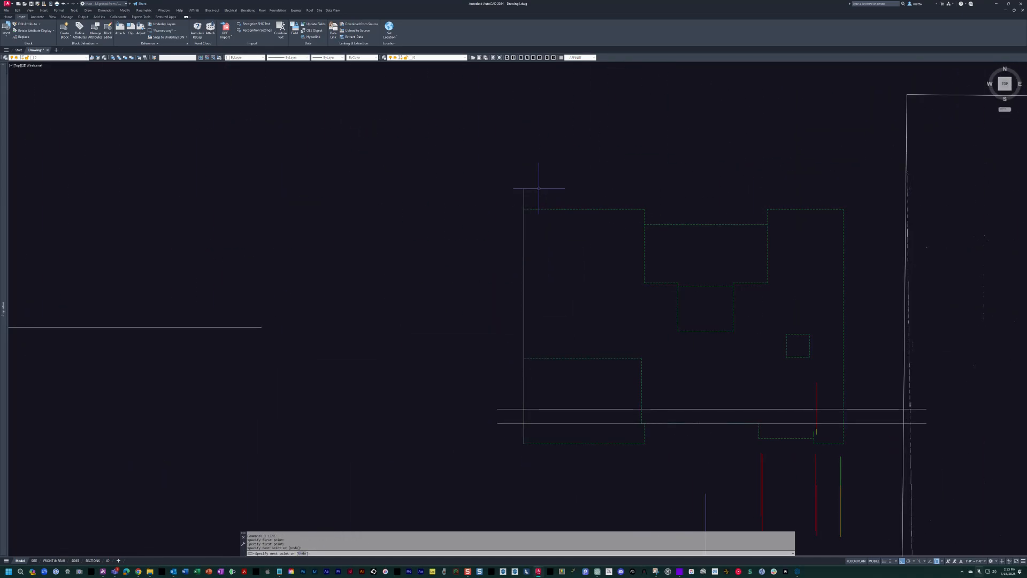
Offset the vertical guide line east to the Bunk Room jog and erase the original guide on the west edge.
type("o")
key("space")
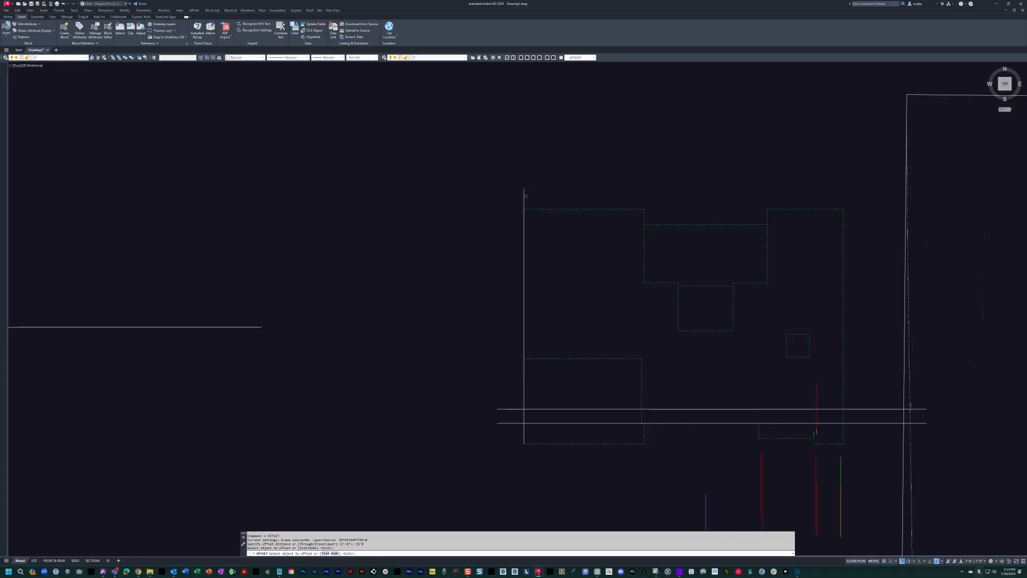
key("Escape")
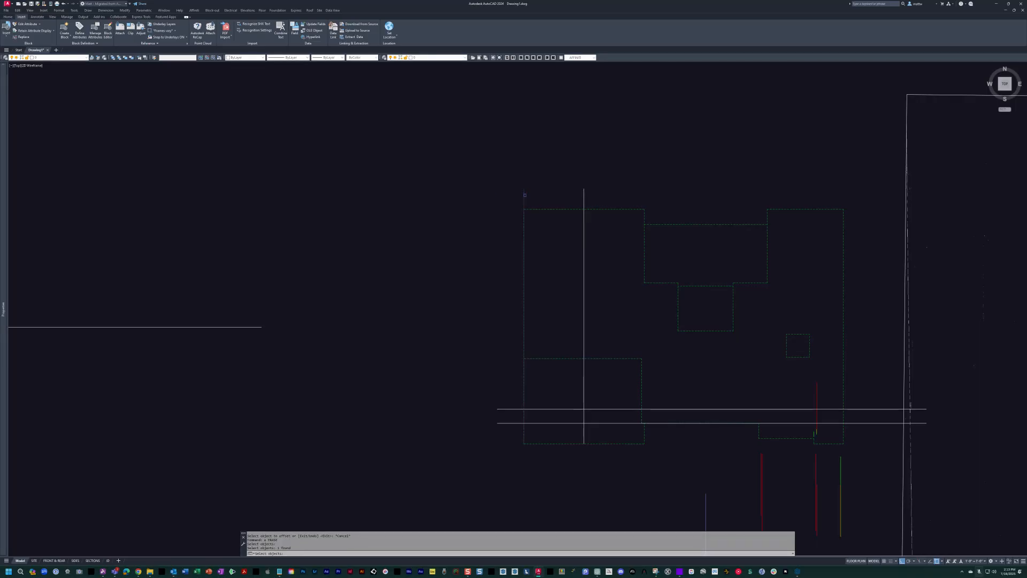
key("space")
middle_click_drag(525, 195, 459, 197)
middle_click_drag(526, 238, 457, 194)
scroll(482, 203, "down", 2)
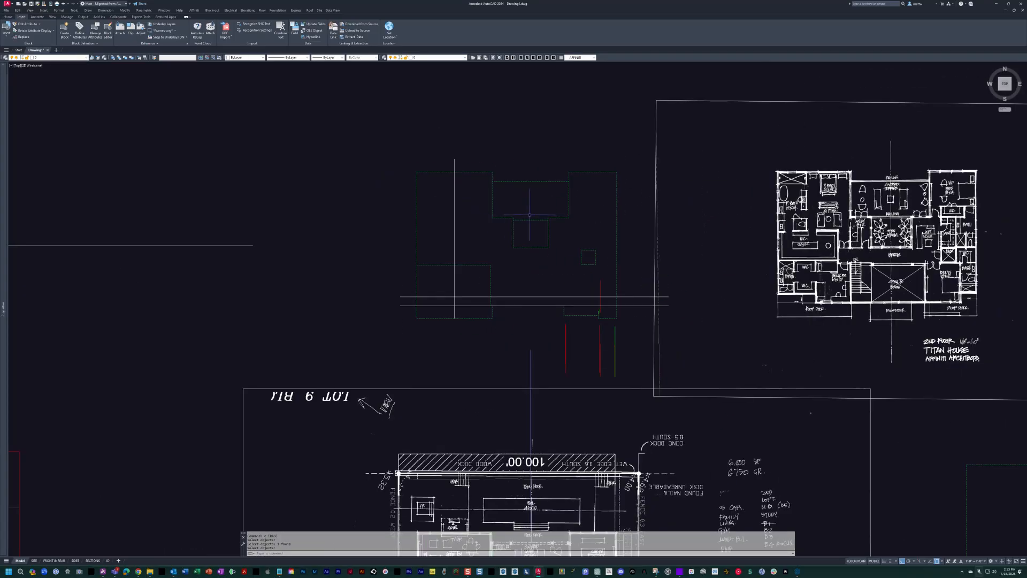
middle_click_drag(527, 215, 518, 226)
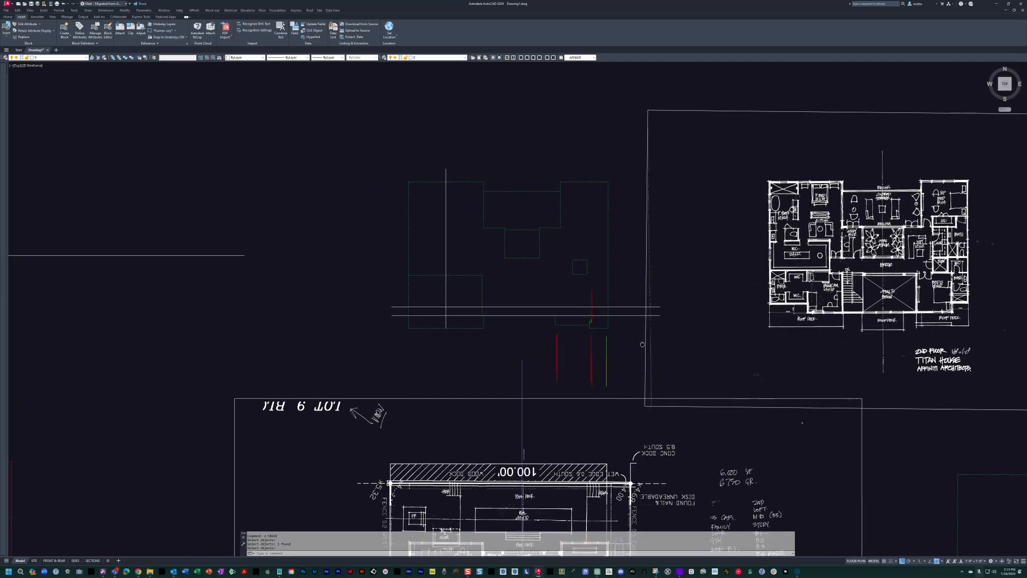
middle_click_drag(598, 325, 601, 332)
key("Escape")
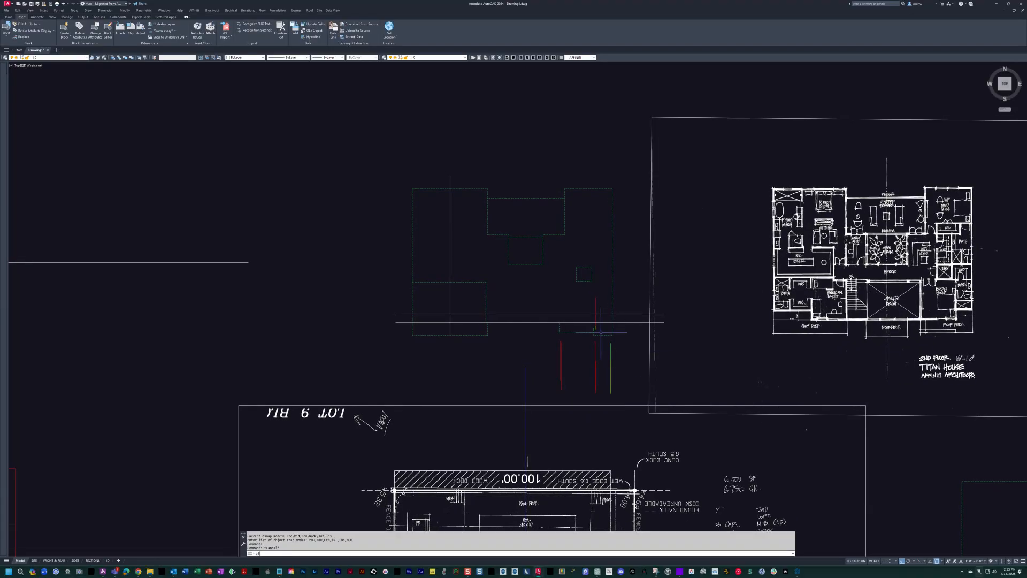
Start a polyline at the slab outline's northwest corner, tracing the north edge, terrace recess and atrium notch to the northeast wing.
type("pl")
key("Return")
scroll(601, 332, "up", 2)
middle_click_drag(310, 78, 401, 127)
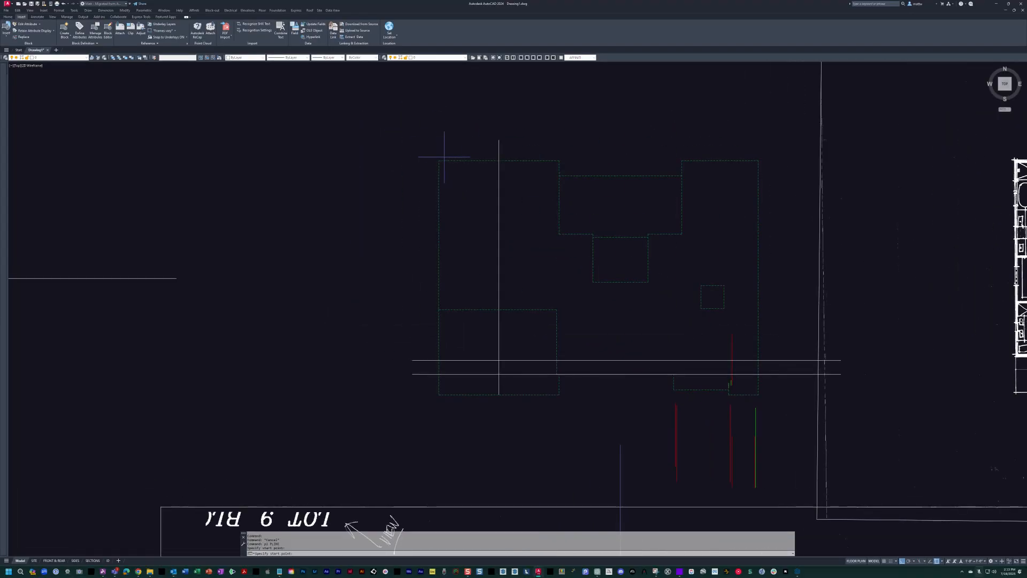
left_click(559, 160)
scroll(592, 239, "up", 2)
left_click(592, 230)
left_click(680, 306)
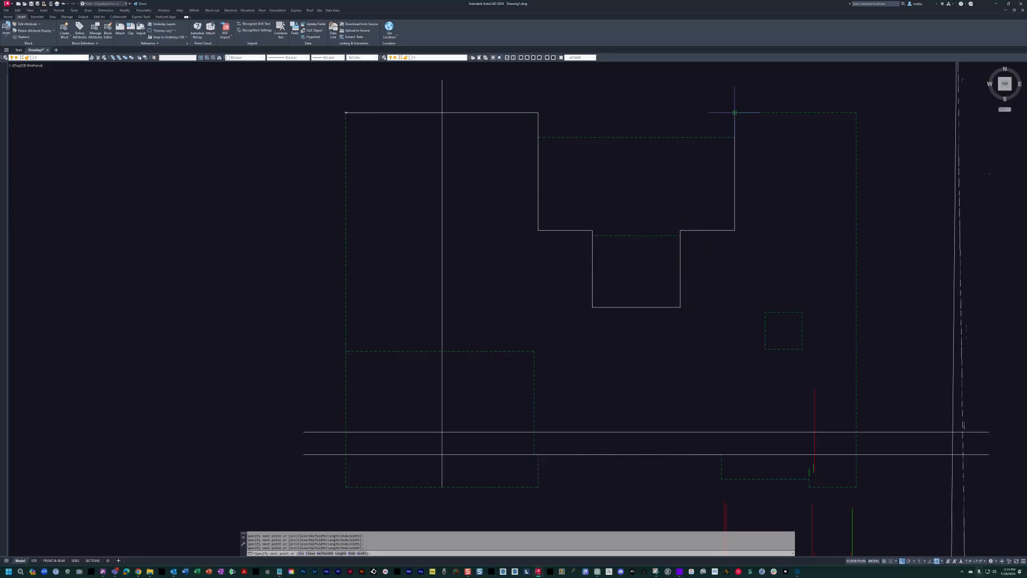
middle_click_drag(871, 419, 724, 303)
Continue the polyline down the east edge, along the south guides with the southeast and southwest jogs, and close it.
scroll(724, 303, "up", 4)
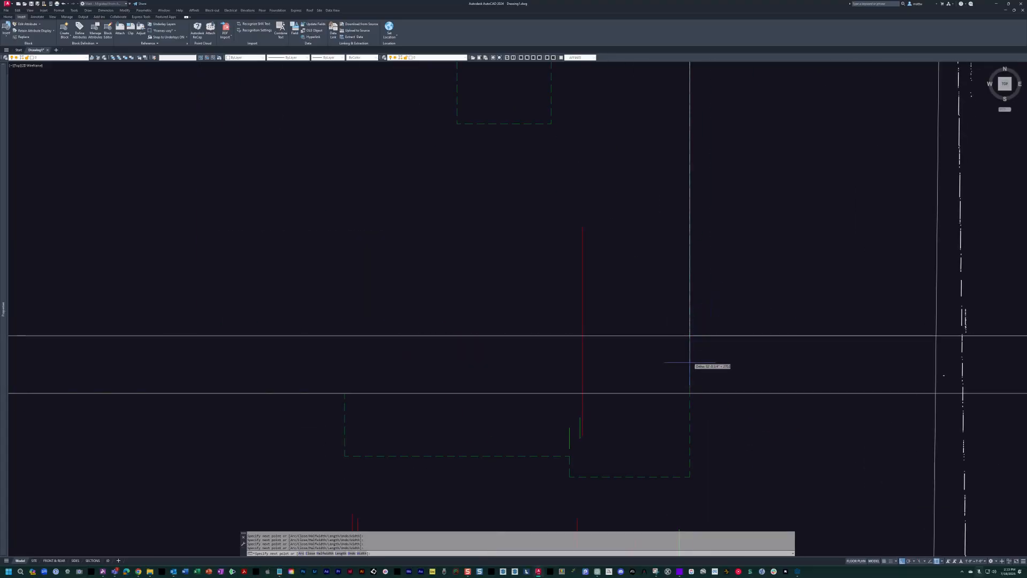
scroll(689, 359, "down", 4)
scroll(689, 350, "up", 6)
middle_click_drag(666, 344, 635, 261)
type("er")
key("Return")
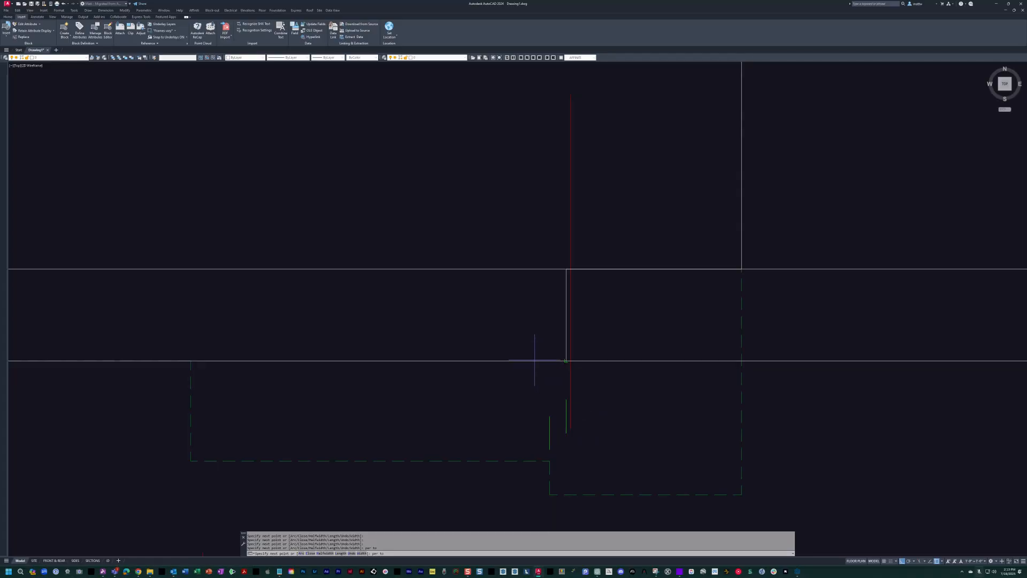
scroll(417, 328, "down", 4)
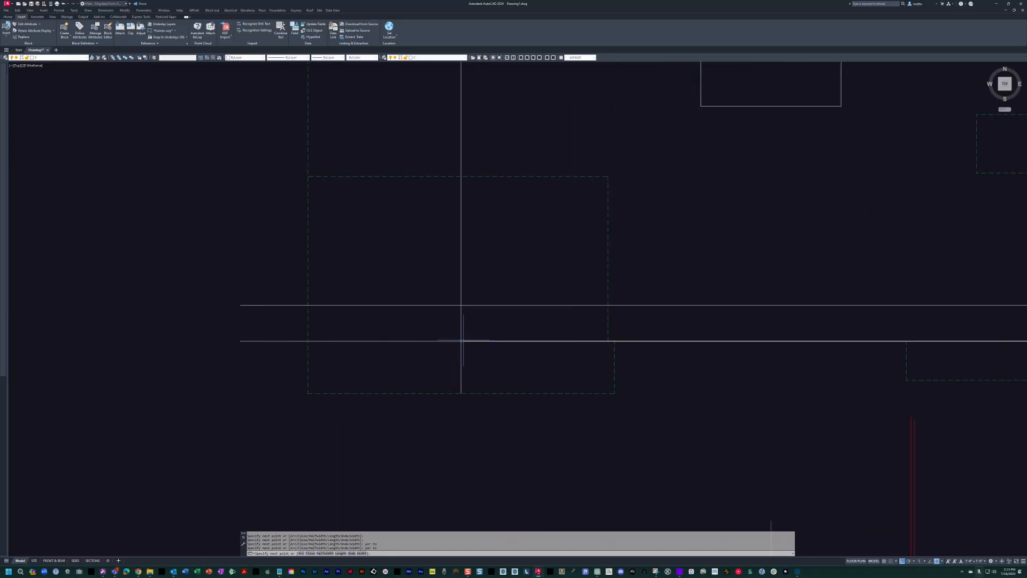
scroll(316, 284, "down", 2)
middle_click_drag(312, 286, 408, 353)
type("c")
key("Return")
scroll(431, 350, "down", 4)
Erase the horizontal and vertical guide lines around the new second-floor outline.
key("Escape")
type("e")
key("space")
scroll(416, 374, "up", 4)
left_click(416, 375)
left_click(343, 261)
left_click(566, 374)
left_click(471, 364)
key("space")
scroll(725, 358, "down", 4)
Stretch the long red wall line at the southeast jog so it ends below the new outline.
middle_click_drag(726, 358, 581, 387)
scroll(677, 389, "up", 2)
middle_click_drag(596, 273, 612, 277)
scroll(615, 375, "up", 6)
middle_click_drag(599, 348, 591, 330)
key("Escape")
type("s")
key("space")
left_click(625, 241)
left_click(543, 183)
left_click(644, 421)
scroll(615, 390, "down", 4)
middle_click_drag(605, 381, 675, 401)
key("Escape")
scroll(577, 282, "down", 2)
key("Escape")
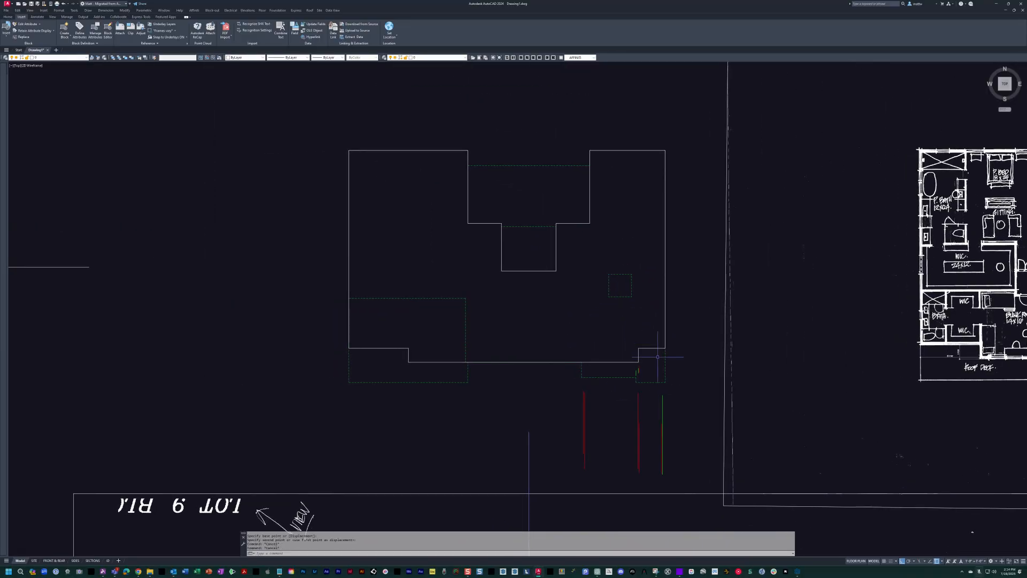
Draw a rectangle over the small dashed square opening in the east part of the outline.
middle_click_drag(570, 340, 594, 333)
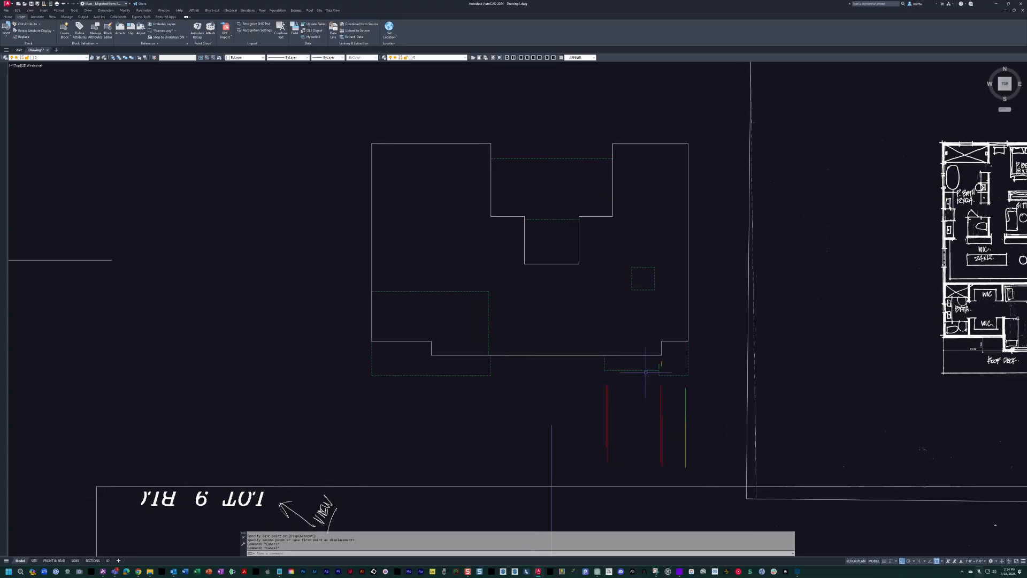
middle_click_drag(634, 291, 607, 298)
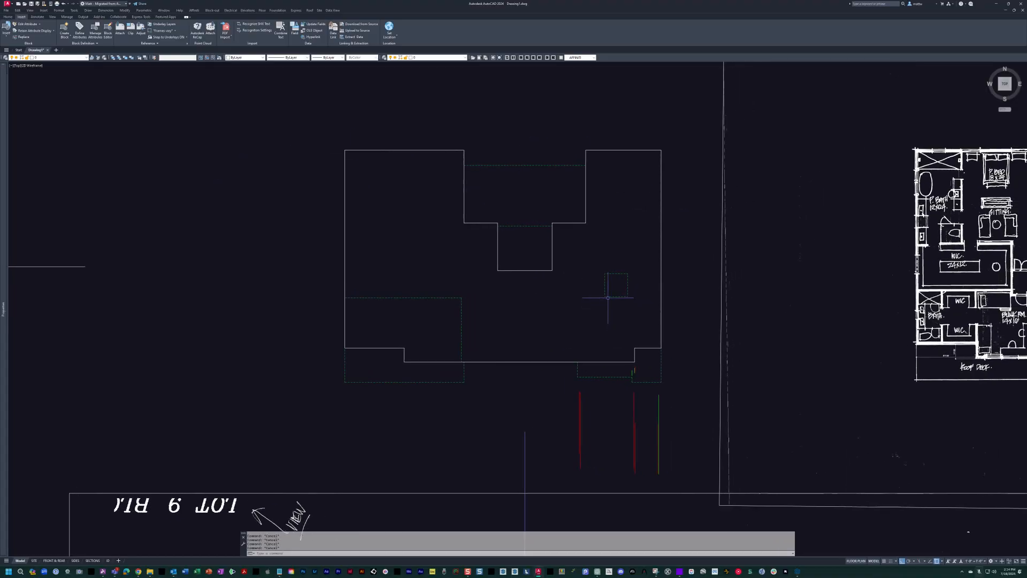
type("rec")
key("Return")
scroll(608, 284, "up", 3)
left_click(603, 268)
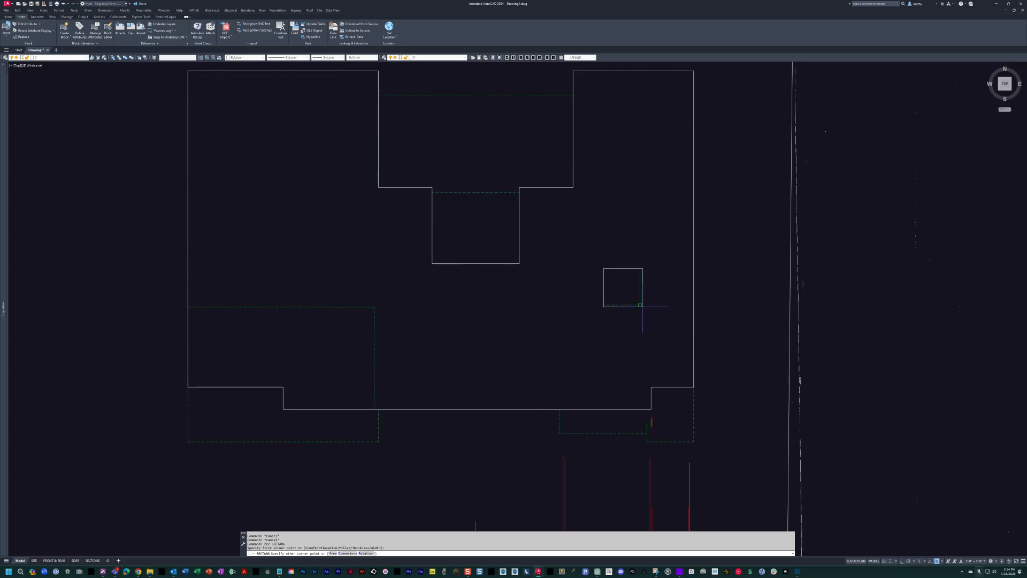
left_click(639, 305)
middle_click_drag(606, 267, 704, 384)
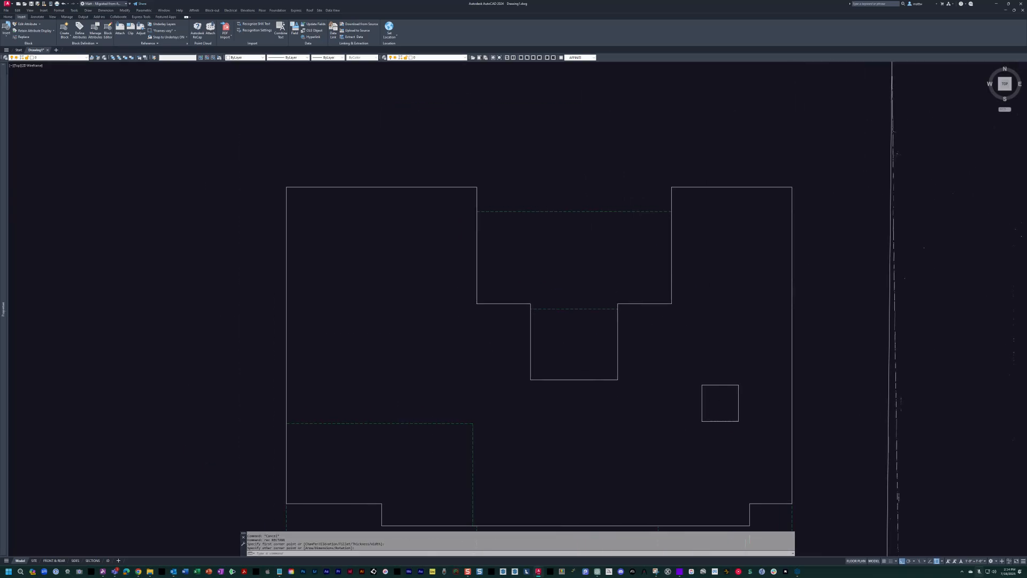
Draw lines over the dashed edges across the north side of the atrium notch and the covered terrace.
key("Escape")
key("Escape")
type("l")
key("Return")
scroll(554, 295, "down", 6)
scroll(1009, 300, "up", 6)
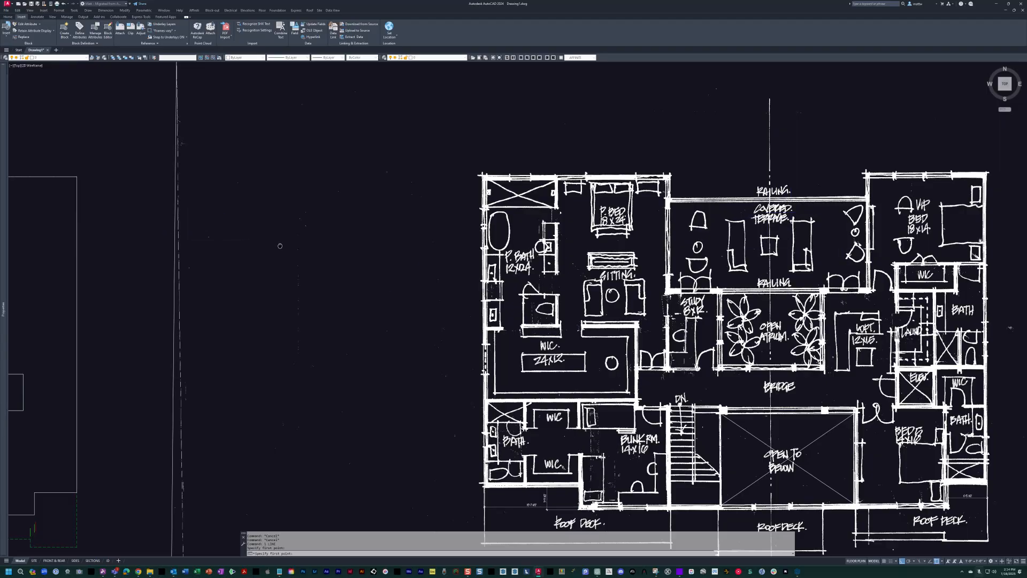
middle_click_drag(65, 261, 706, 257)
scroll(400, 269, "up", 4)
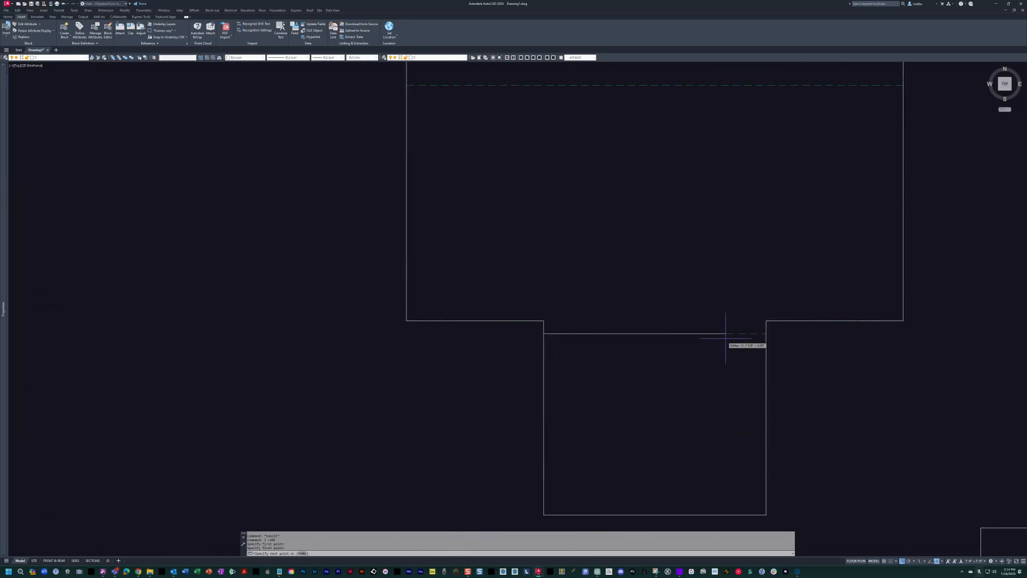
left_click(766, 333)
scroll(534, 430, "down", 2)
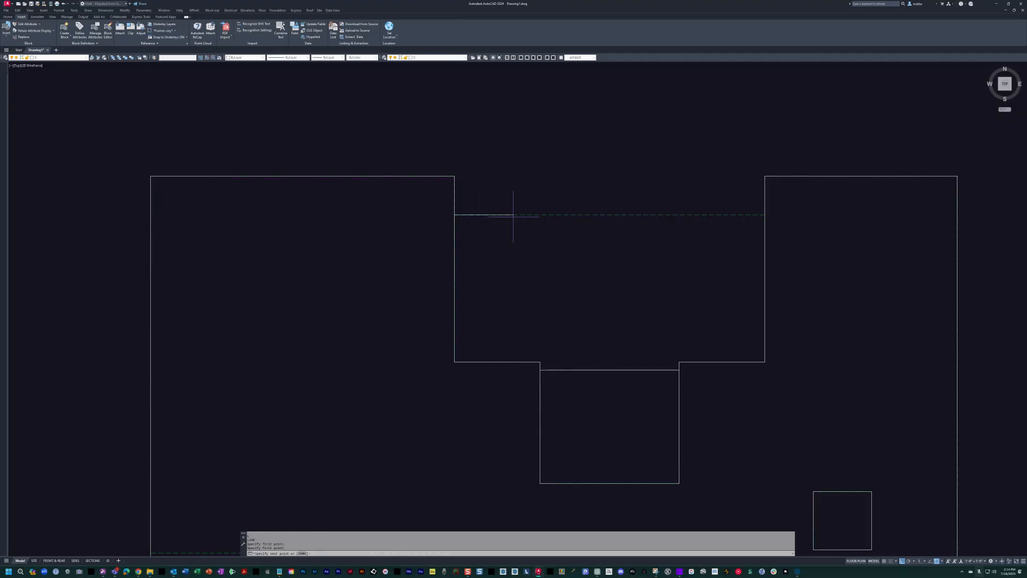
scroll(741, 217, "down", 8)
middle_click_drag(741, 217, 558, 194)
key("Escape")
Copy the blue vertical line west of the centre line from the first floor north into the second-floor outline.
middle_click_drag(592, 284, 350, 291)
scroll(494, 251, "up", 4)
middle_click_drag(491, 268, 601, 263)
scroll(349, 251, "down", 2)
middle_click_drag(349, 252, 679, 142)
middle_click_drag(538, 385, 538, 220)
key("Escape")
scroll(501, 365, "up", 4)
type("c")
key("Return")
left_click(521, 342)
left_click(496, 320)
scroll(524, 317, "down", 6)
middle_click_drag(524, 317, 533, 498)
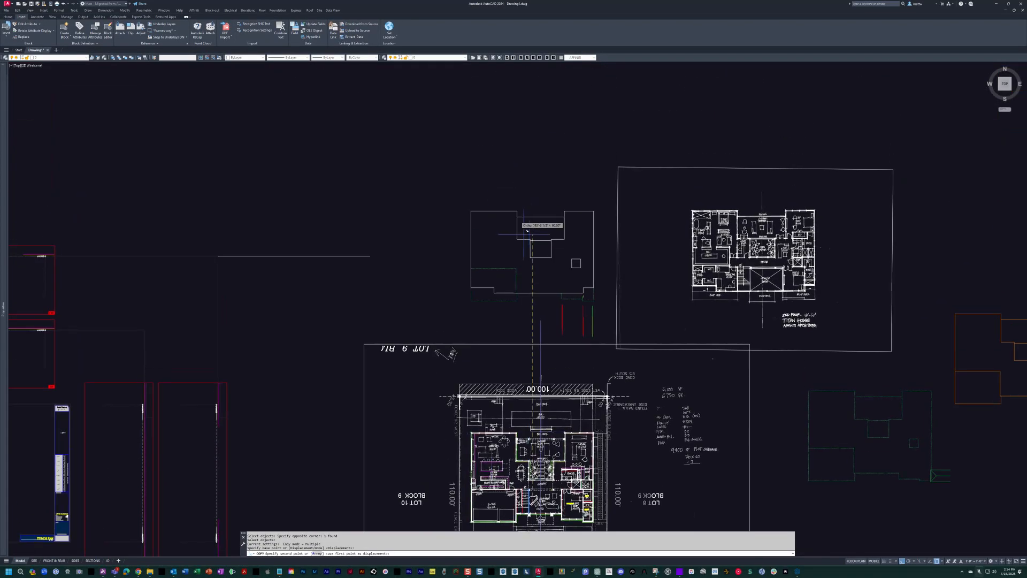
scroll(527, 244, "up", 6)
middle_click_drag(573, 426, 560, 346)
left_click(560, 343)
scroll(594, 266, "down", 4)
key("Escape")
key("Escape")
Copy the VIP bedroom's red west wall line from the first floor north into the second-floor outline.
scroll(650, 326, "up", 4)
type("c")
key("Return")
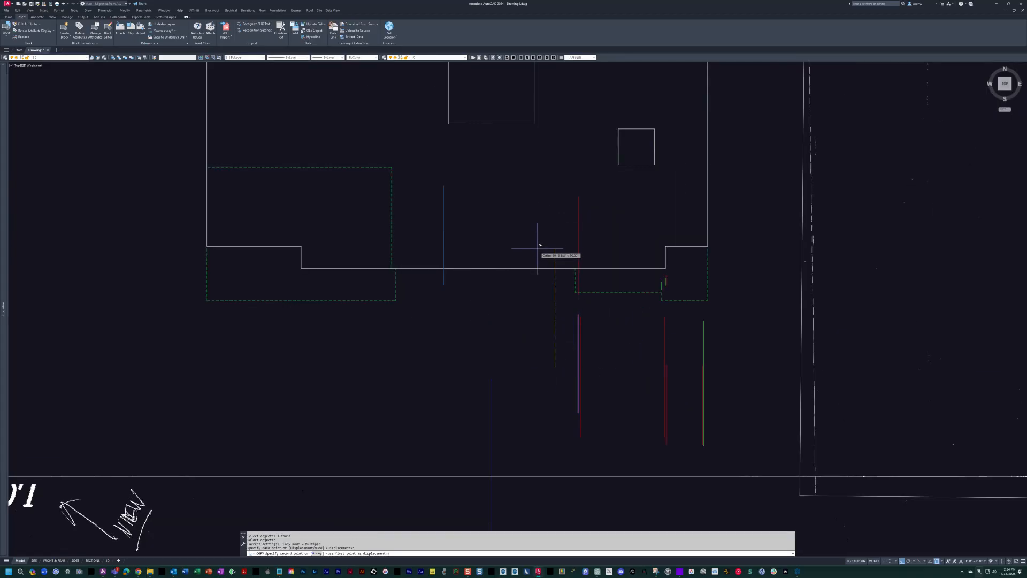
scroll(540, 245, "down", 5)
scroll(622, 251, "up", 6)
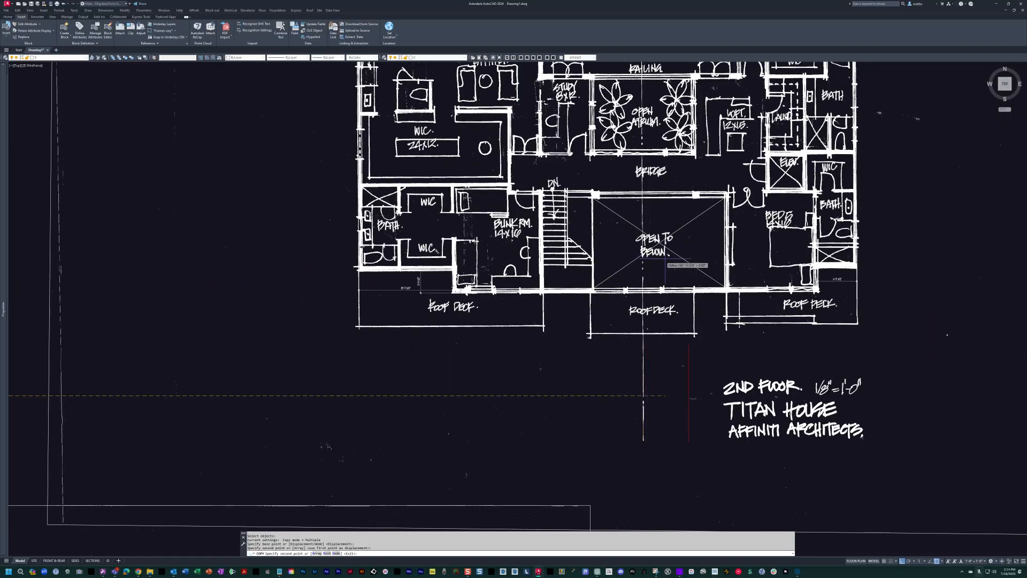
key("Escape")
Compare the second-floor outline with the bridge and open-to-below area in the scanned sketch and the matching first-floor walls.
scroll(655, 267, "down", 3)
mouse_move(490, 267)
middle_mouse_down()
mouse_move(791, 248)
mouse_move(993, 257)
middle_mouse_up()
mouse_move(643, 264)
middle_mouse_down()
mouse_move(610, 281)
mouse_move(589, 276)
middle_mouse_up()
scroll(597, 309, "up", 2)
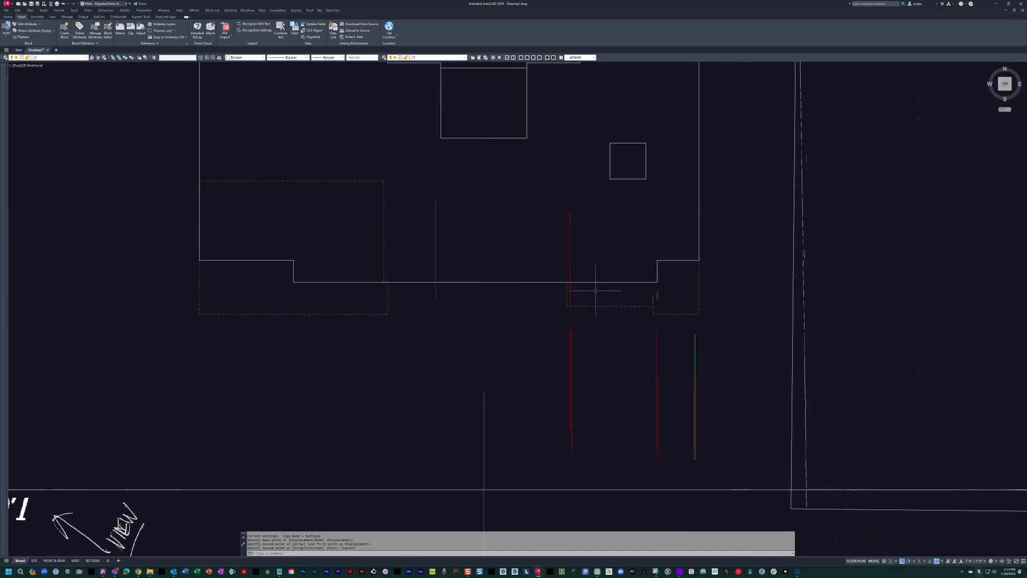
key("Escape")
scroll(575, 302, "down", 2)
middle_click_drag(620, 263, 414, 265)
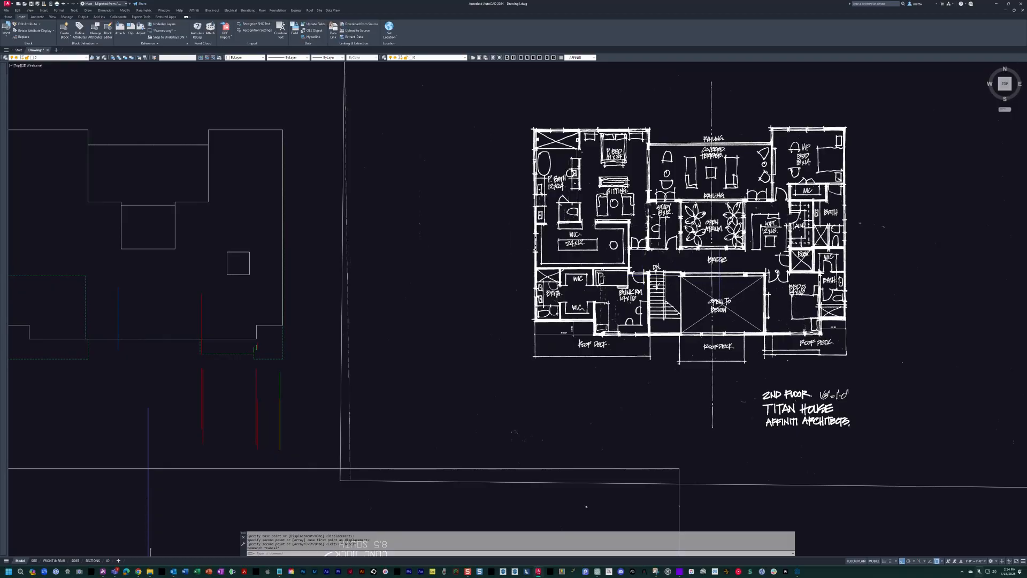
scroll(722, 282, "up", 6)
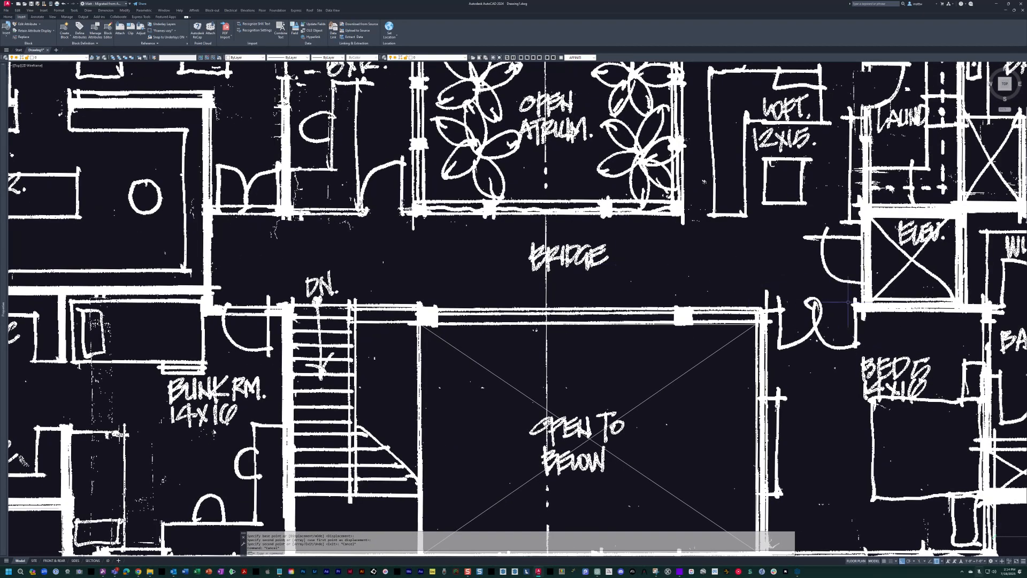
scroll(806, 300, "down", 6)
middle_click_drag(383, 255, 761, 262)
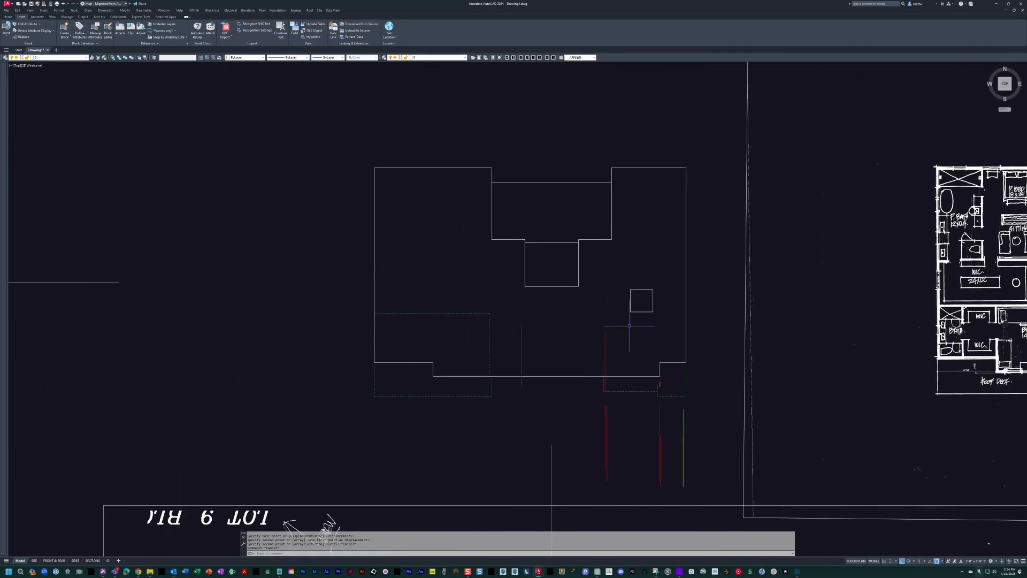
scroll(636, 332, "down", 2)
middle_click_drag(637, 332, 585, 217)
scroll(534, 497, "up", 10)
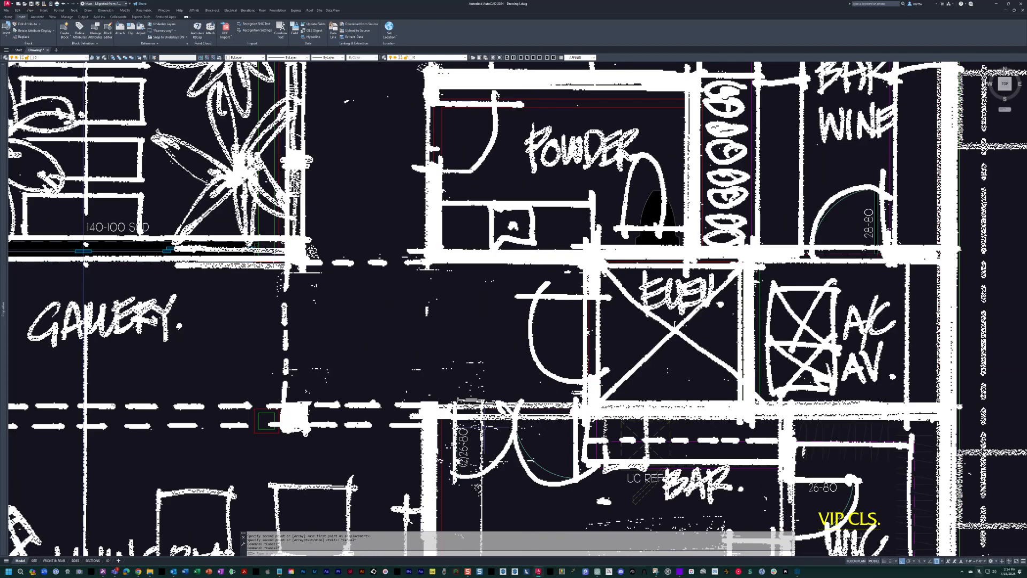
Copy the horizontal wall lines at the VIP bedroom's double door 1800 units north into the second-floor outline.
type("c")
key("Return")
scroll(541, 415, "up", 4)
left_click(551, 450)
left_click(500, 310)
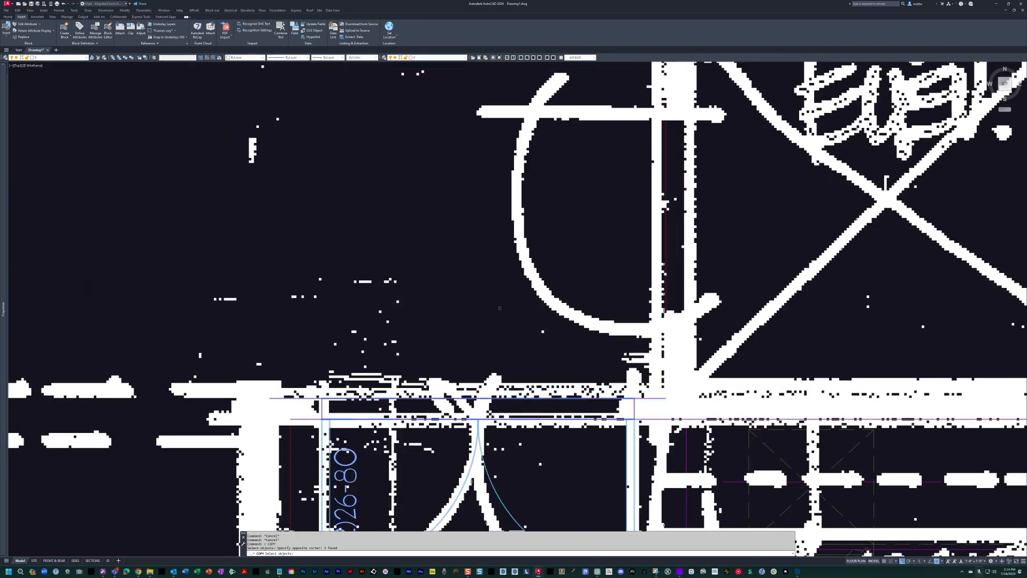
left_click(513, 452, "shift")
left_click(464, 478, "shift")
key("Return")
left_click(420, 419)
scroll(420, 419, "down", 12)
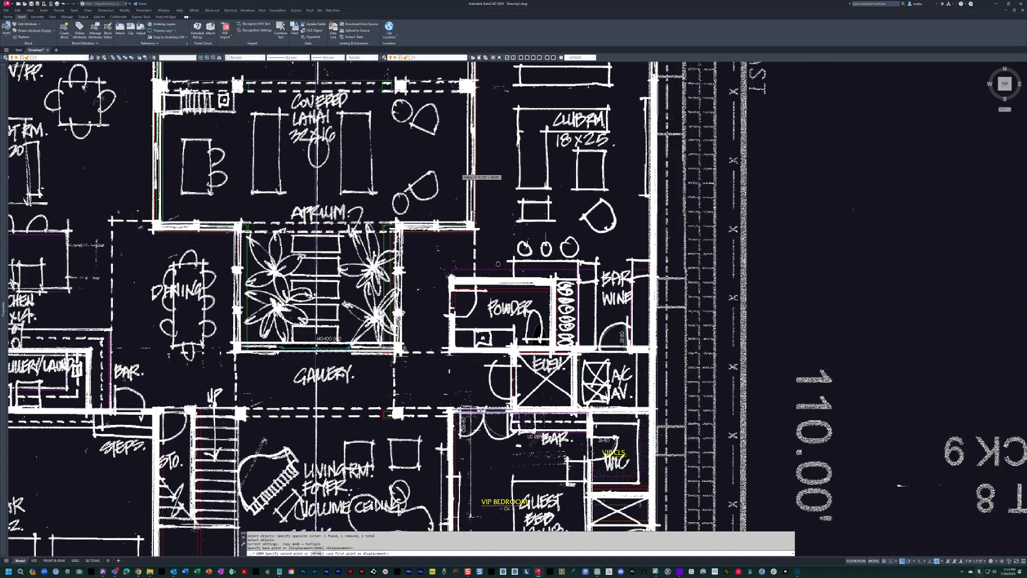
middle_click_drag(564, 194, 583, 355)
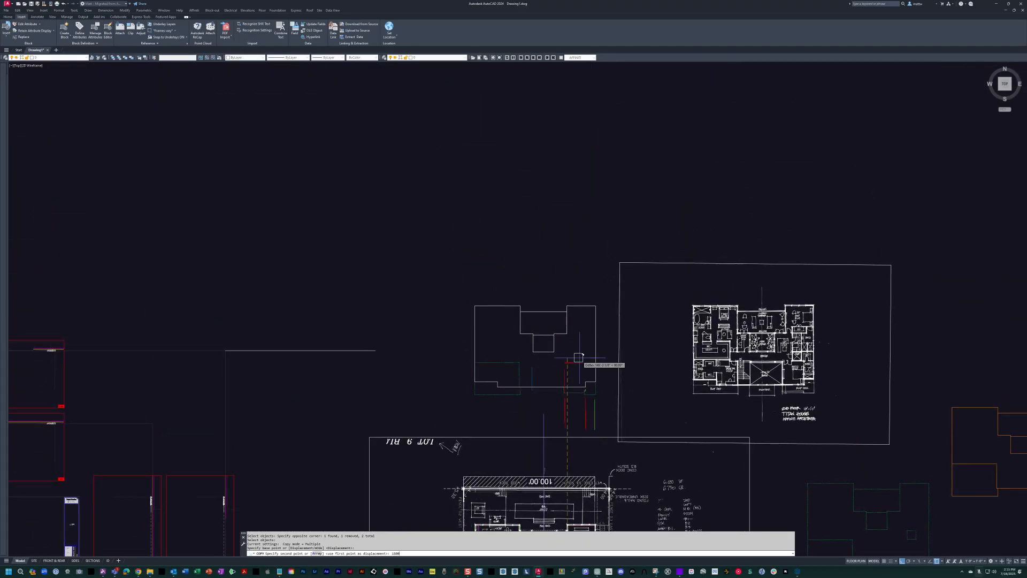
scroll(578, 357, "up", 10)
key("Escape")
Stretch the longer copied horizontal red line west until it passes the blue vertical line.
middle_click_drag(559, 316, 624, 300)
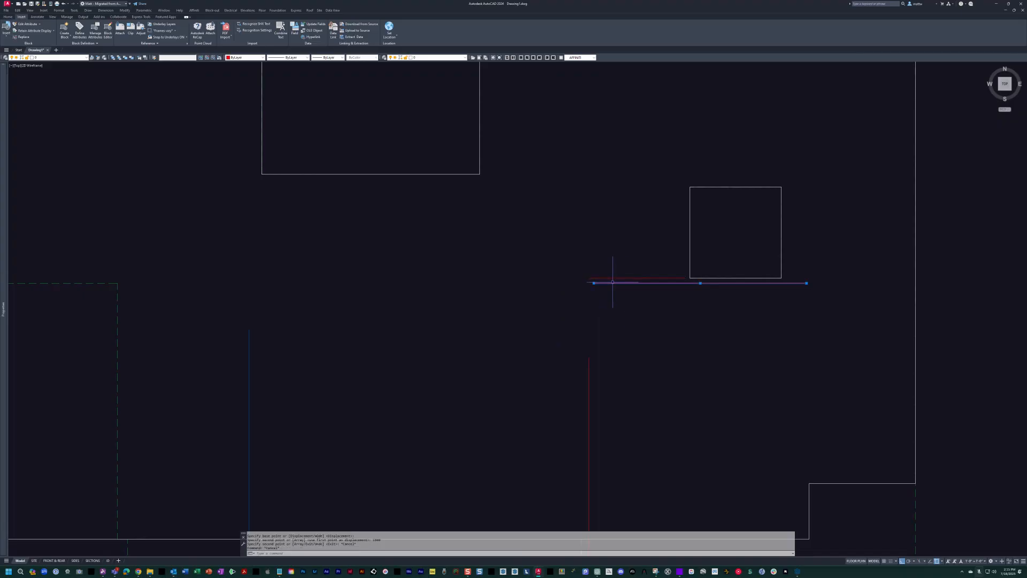
left_click(593, 283)
middle_click_drag(249, 304, 436, 194)
key("Escape")
key("Escape")
key("Escape")
key("Escape")
scroll(436, 195, "down", 3)
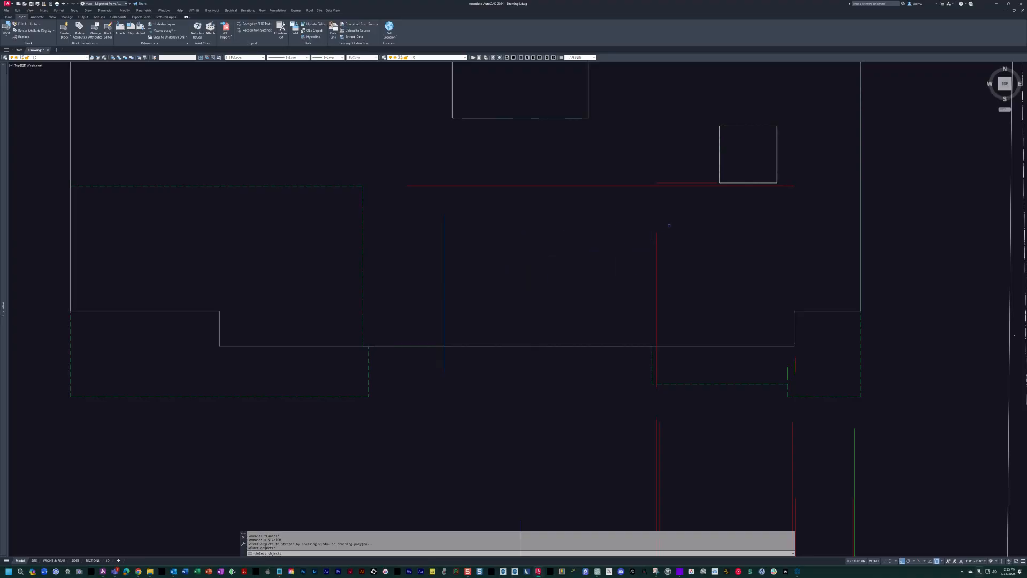
left_click(671, 224)
left_click(415, 247)
key("Escape")
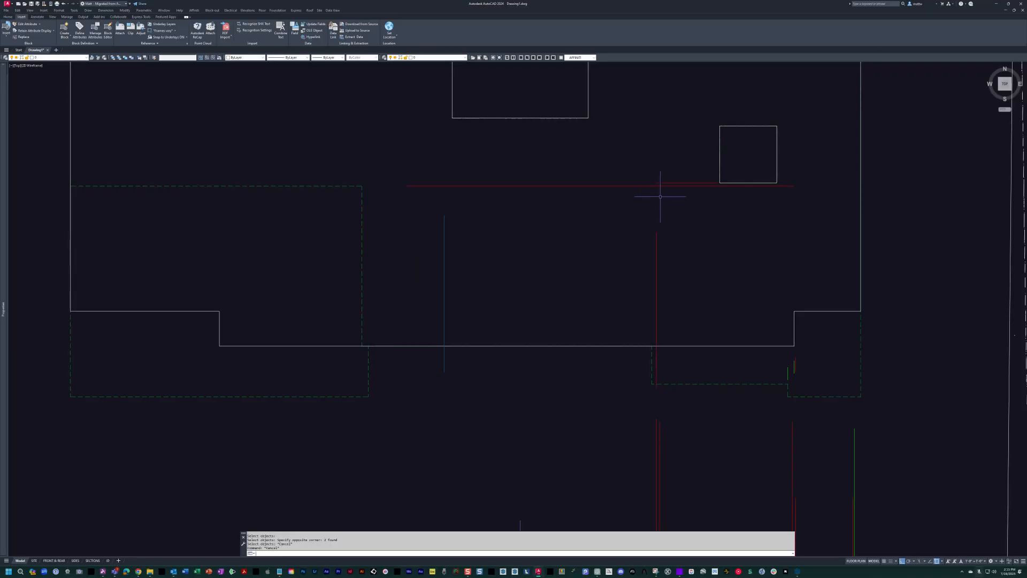
Stretch the north ends of the blue and red vertical lines past the horizontal red line.
left_click(418, 252)
key("space")
left_click(561, 303)
left_click(564, 233)
key("Escape")
key("Escape")
Draw a guide polyline from the blue line on the south slab edge, 10 inches north and then east past the red line.
type("pl")
key("Return")
left_click(445, 345)
type("10")
key("Return")
left_click(705, 338)
key("Escape")
middle_click_drag(626, 341, 630, 367)
key("Escape")
key("Escape")
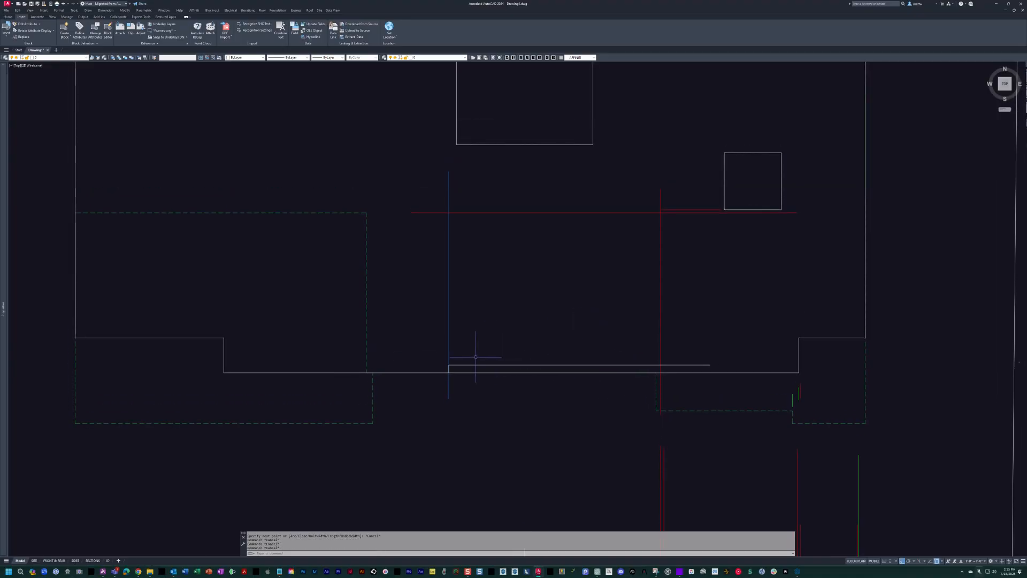
Draw the open-to-below rectangle from the guide polyline's corner to the intersection of the red vertical and horizontal lines.
type("rec")
key("Return")
left_click(449, 365)
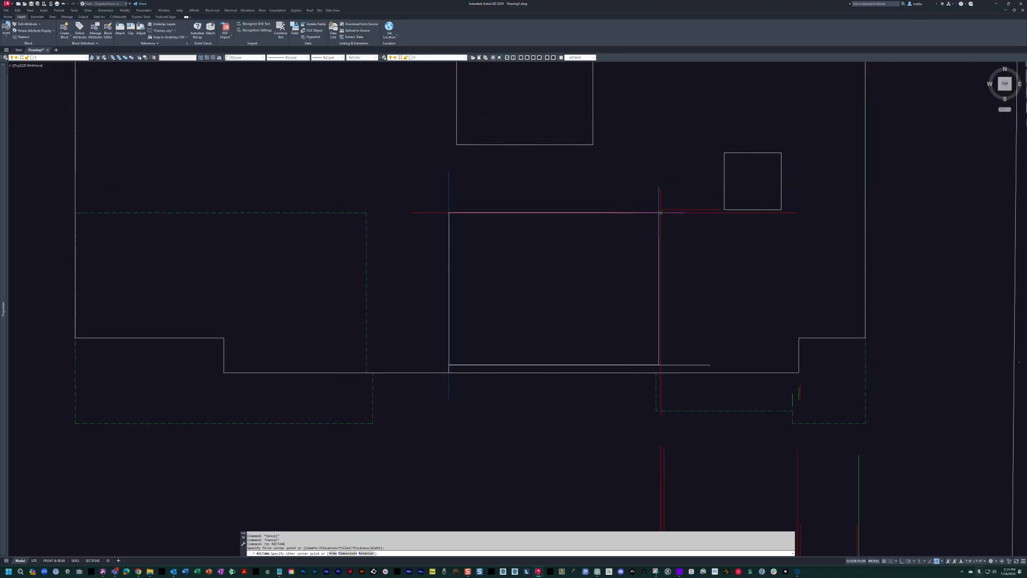
left_click(661, 213)
key("Escape")
key("Escape")
Erase the copied wall lines and the guide polyline around the open-to-below rectangle.
type("e")
key("Return")
left_click(674, 199)
left_click(433, 191)
left_click(436, 199)
left_click(412, 229)
left_click(673, 366)
key("Return")
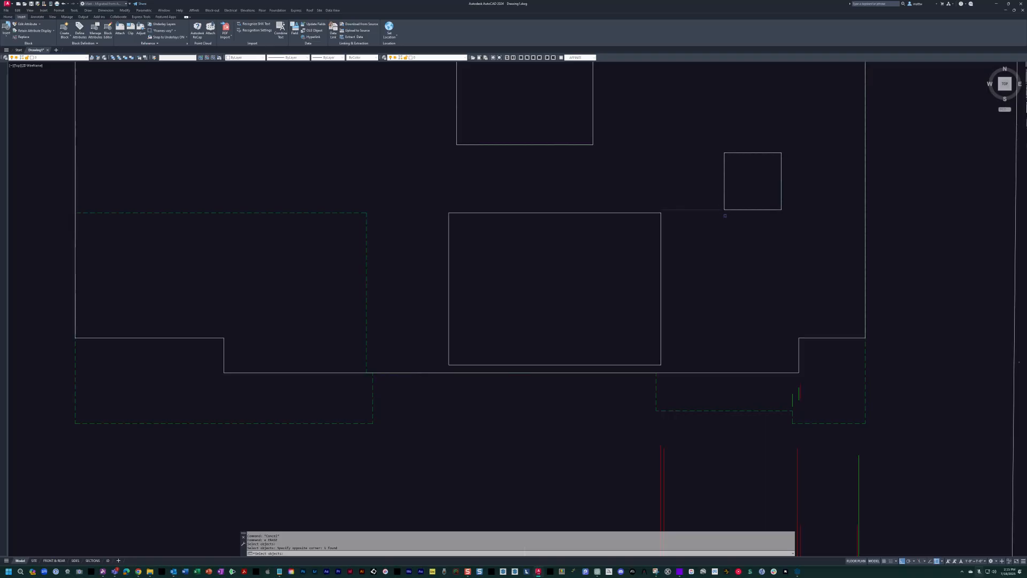
key("Escape")
key("Escape")
Stretch the west edge of the open-to-below rectangle about 4 feet west.
scroll(515, 345, "down", 3)
mouse_move(426, 344)
middle_mouse_down()
mouse_move(480, 356)
mouse_move(384, 320)
mouse_move(404, 321)
middle_mouse_up()
scroll(482, 347, "down", 3)
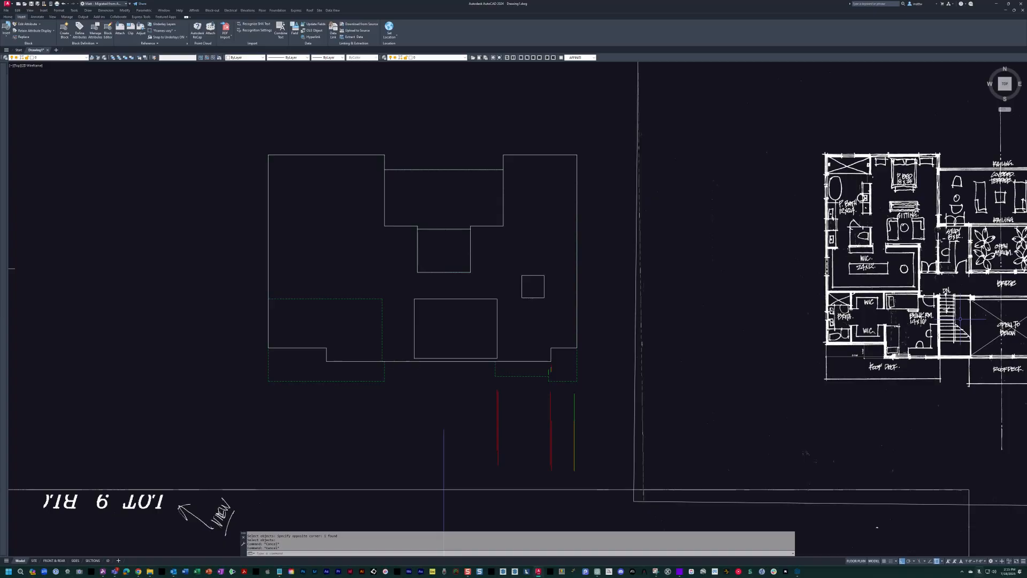
scroll(449, 342, "up", 6)
type("s")
key("Return")
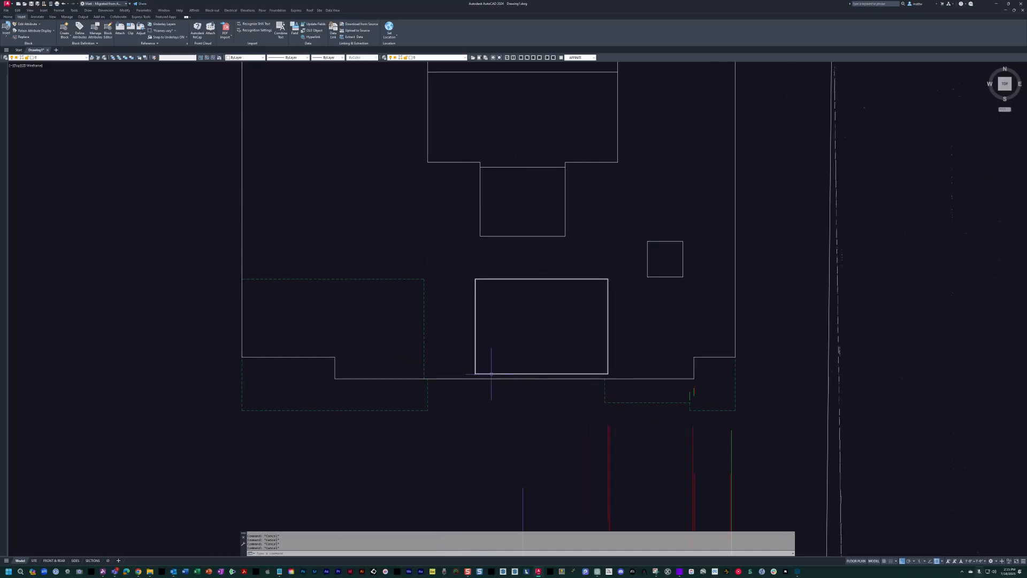
left_click(488, 395)
left_click(442, 101)
key("Return")
left_click(680, 235)
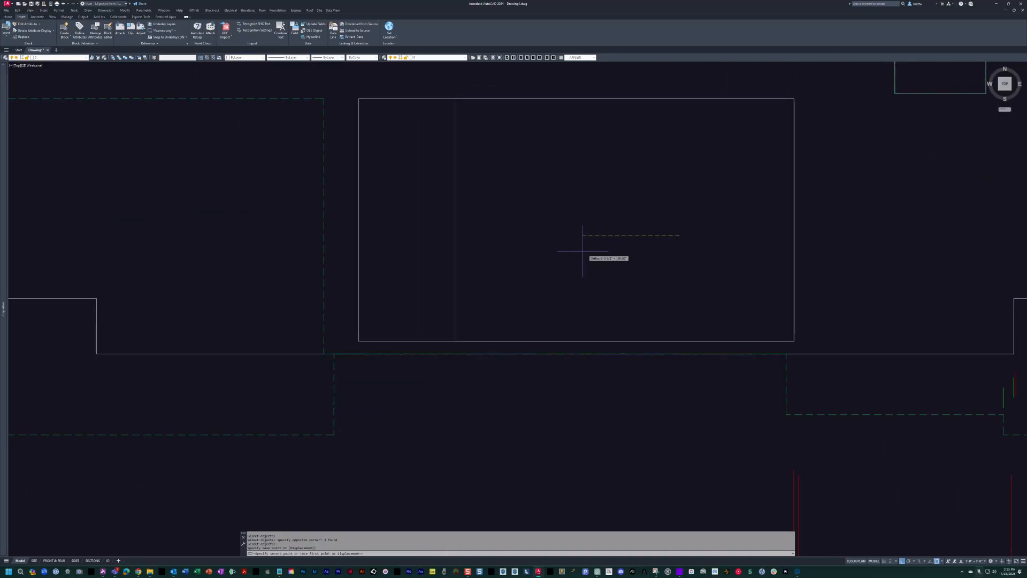
key("Escape")
key("Escape")
Turn off the layer showing the scanned sketches so the first-floor linework is clear.
scroll(587, 247, "down", 5)
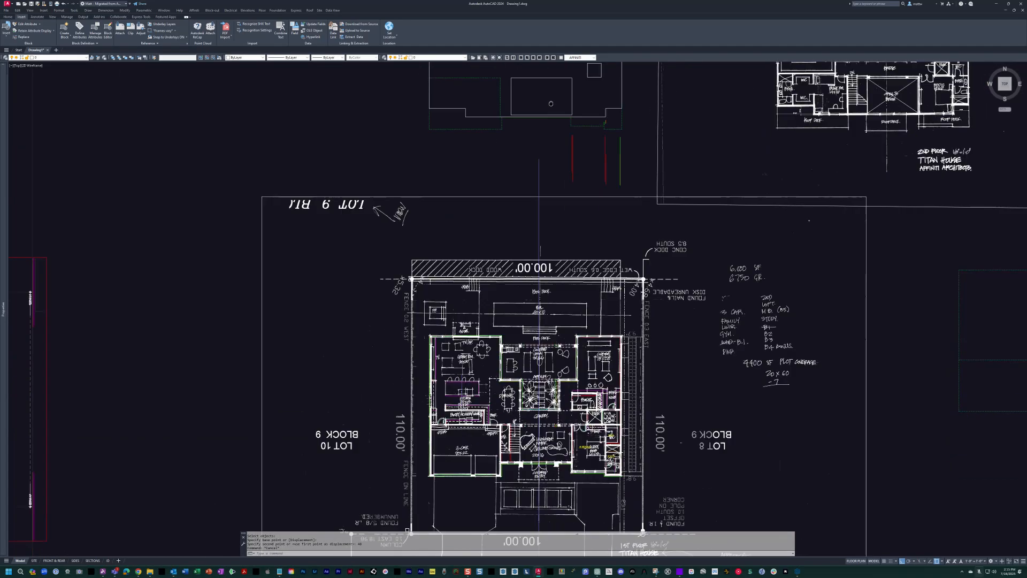
type("ho")
key("Return")
scroll(524, 412, "up", 8)
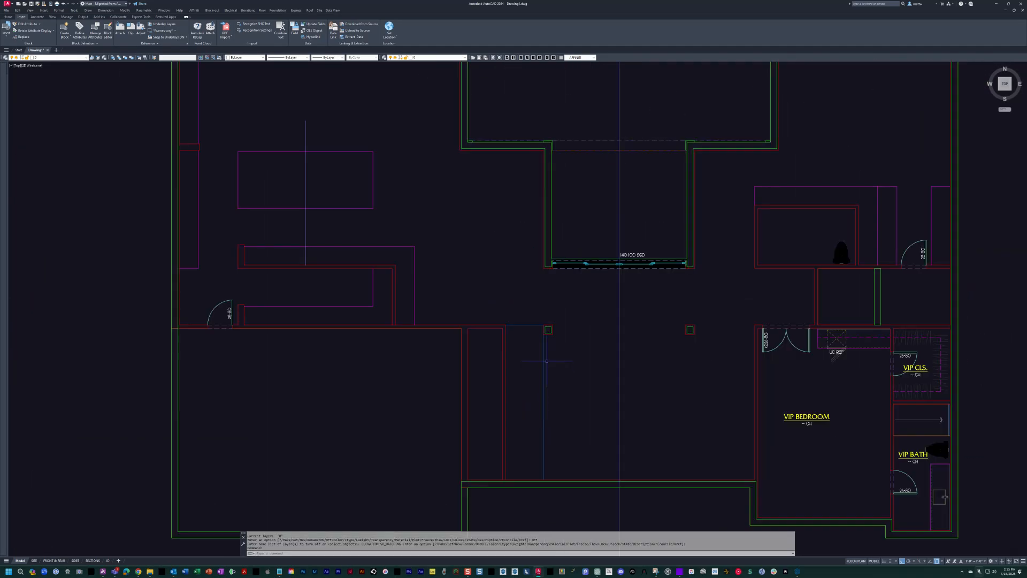
type("l")
key("Return")
left_click(482, 428)
middle_click_drag(498, 270, 485, 232)
scroll(486, 232, "down", 2)
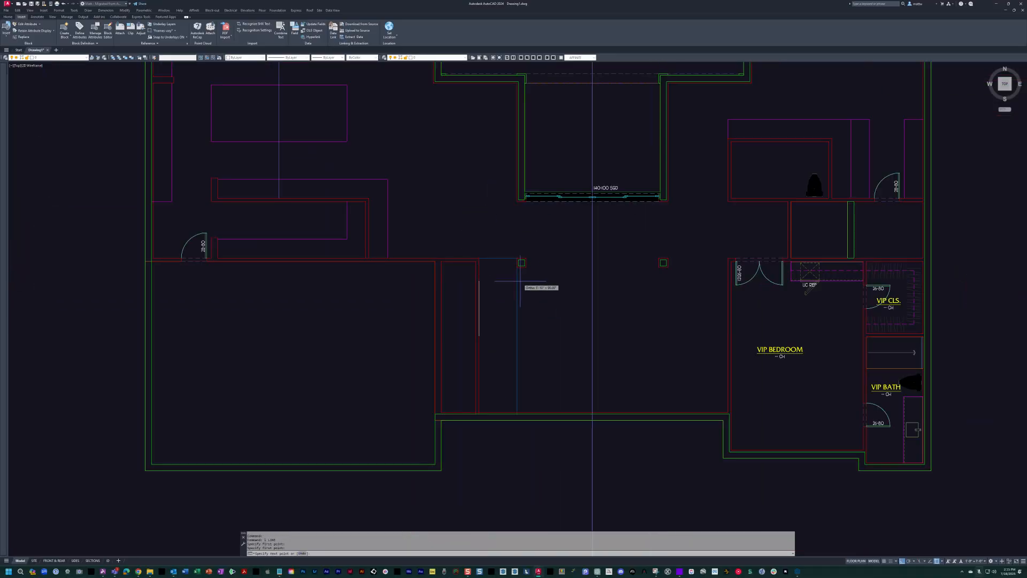
key("Escape")
key("Escape")
Draw a line from the west column's southwest corner east, perpendicular to the VIP bedroom's west wall.
scroll(636, 265, "up", 4)
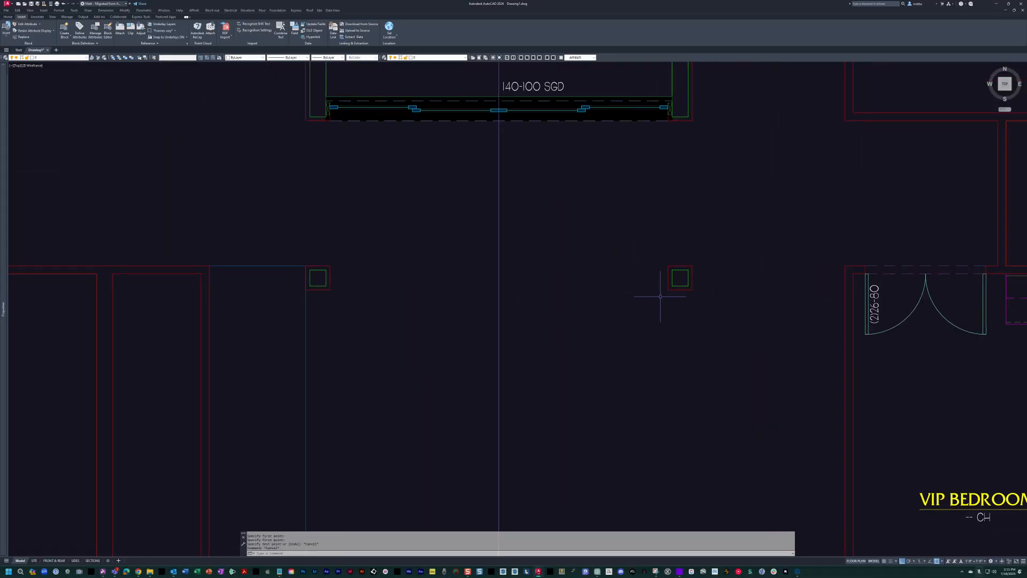
type("l")
key("Return")
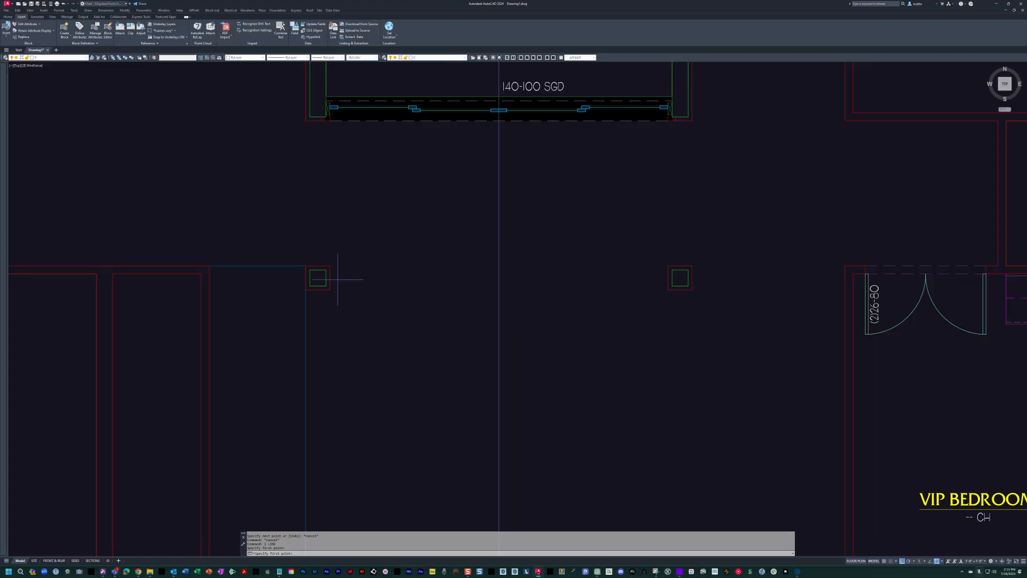
left_click(305, 289)
type("per")
key("Return")
left_click(836, 293)
key("Escape")
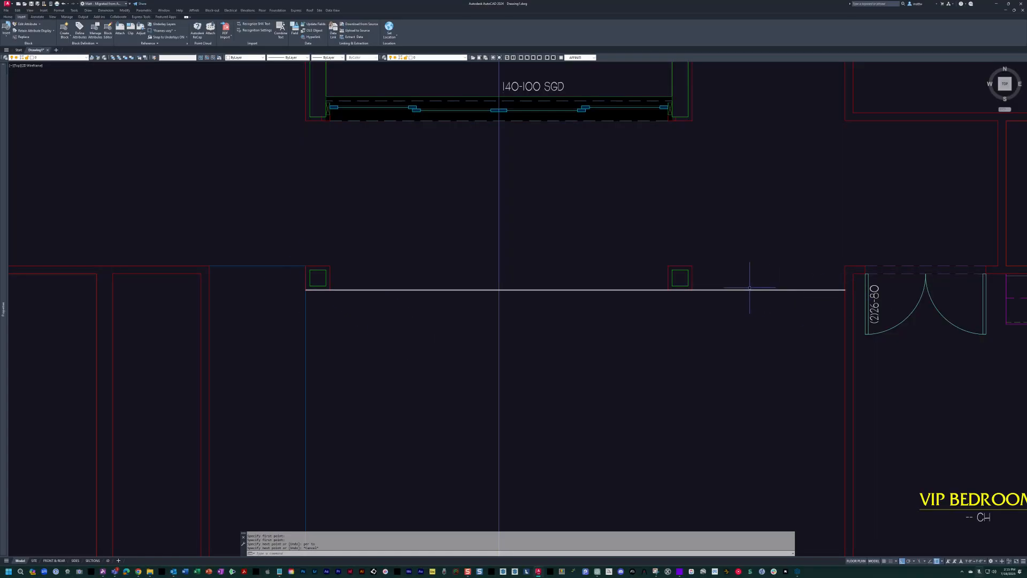
type("l")
key("Return")
scroll(816, 283, "up", 2)
left_click(825, 274)
key("Escape")
Move the new line along the columns' south side 1800 units north into the second-floor outline.
scroll(567, 275, "down", 2)
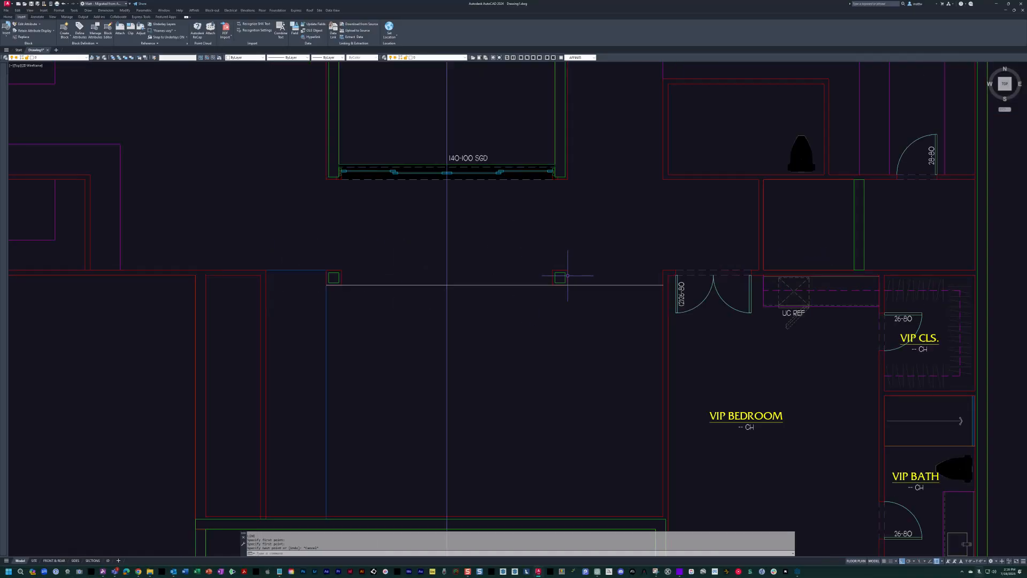
scroll(568, 275, "down", 2)
left_click(590, 294)
left_click(582, 250)
key("Return")
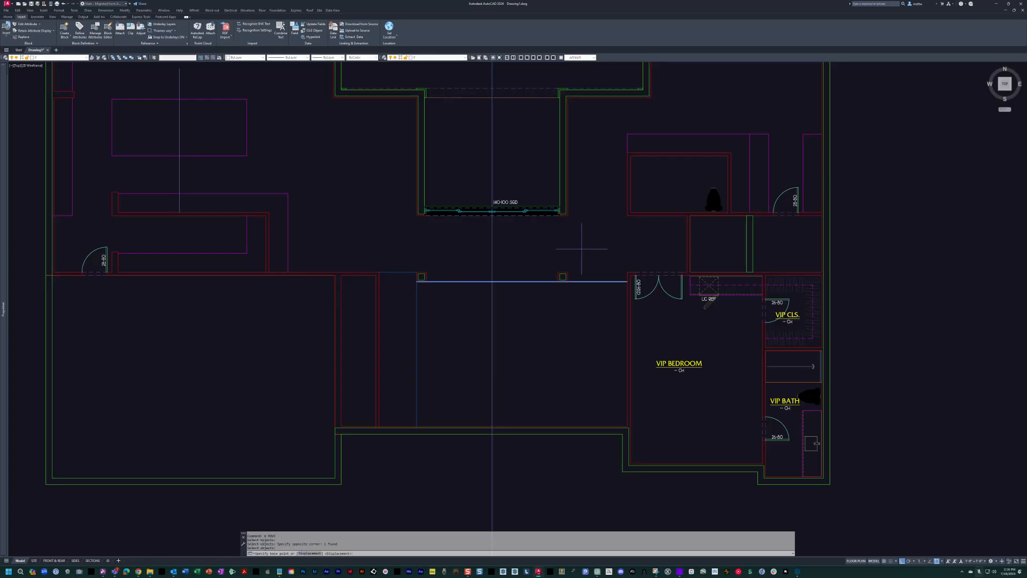
left_click(581, 248)
scroll(595, 214, "down", 6)
middle_click_drag(597, 119, 593, 496)
scroll(594, 323, "up", 4)
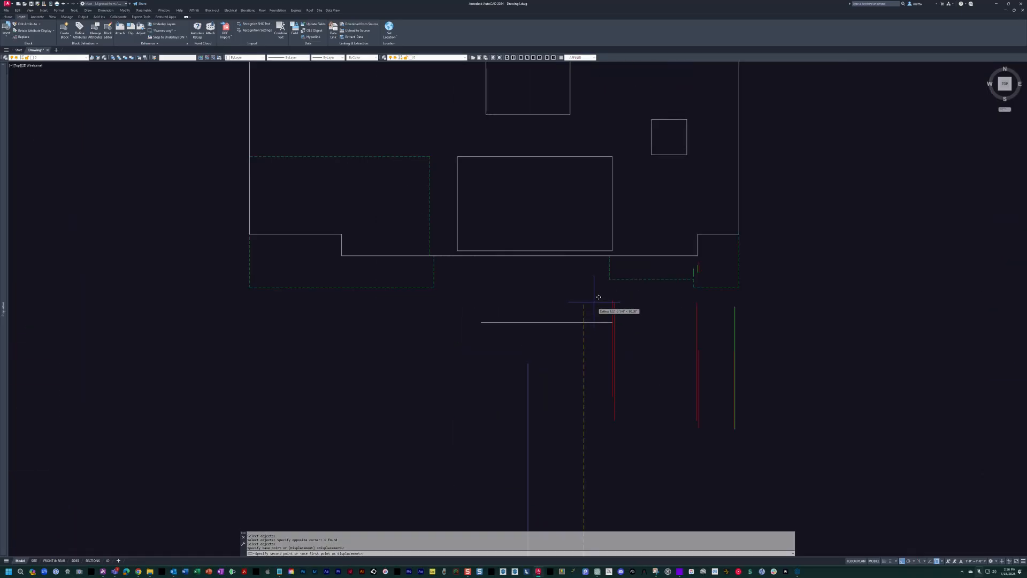
type("1880")
key("Return")
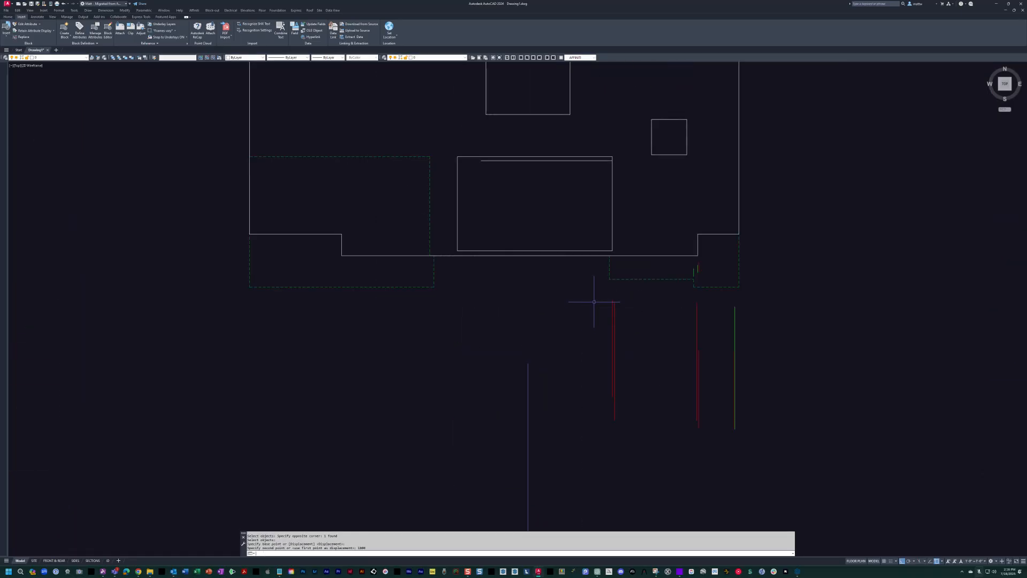
key("Escape")
key("Escape")
Measure the gap between the open-to-below rectangle's north edge and the moved line with a linear dimension.
scroll(597, 283, "up", 4)
type("dli")
key("Return")
left_click(720, 197)
left_click(720, 186)
Stretch the open-to-below rectangle's north edge 8 inches to meet the moved line.
type("s")
key("Return")
left_click(754, 215)
left_click(324, 159)
key("Return")
left_click(326, 145)
type("8")
key("Return")
key("Escape")
Erase the moved guide line at the north edge of the open-to-below rectangle.
type("e")
key("Return")
left_click(437, 203)
key("Escape")
scroll(450, 214, "down", 10)
key("Escape")
Cancel editing the small rectangular block's definition and move the block by its grip to the first-floor plan's southeast corner.
scroll(649, 236, "up", 10)
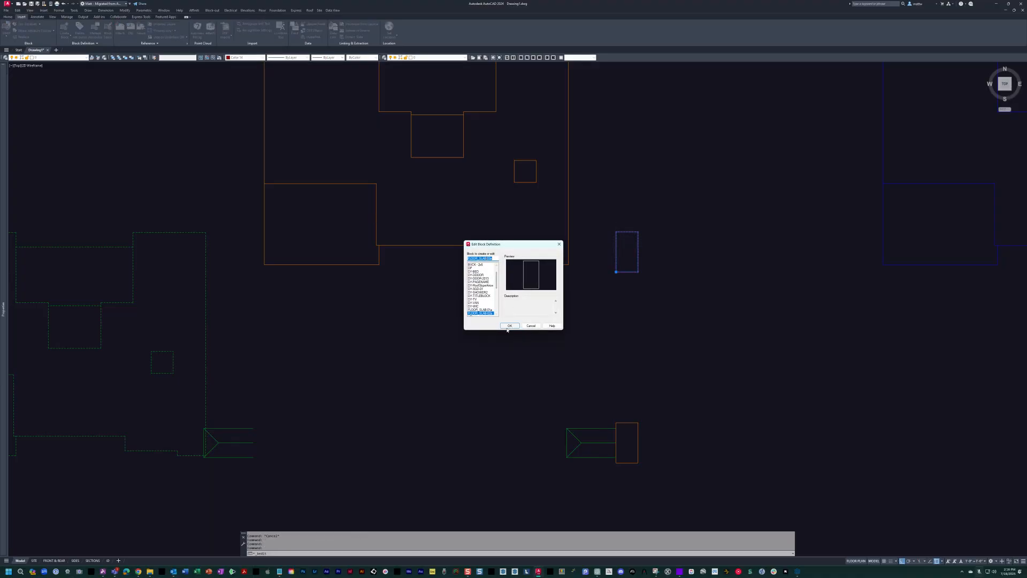
left_click(532, 326)
left_click(620, 251)
left_click(615, 272)
scroll(661, 265, "down", 5)
middle_click_drag(661, 265, 751, 253)
scroll(438, 315, "up", 6)
scroll(443, 349, "down", 8)
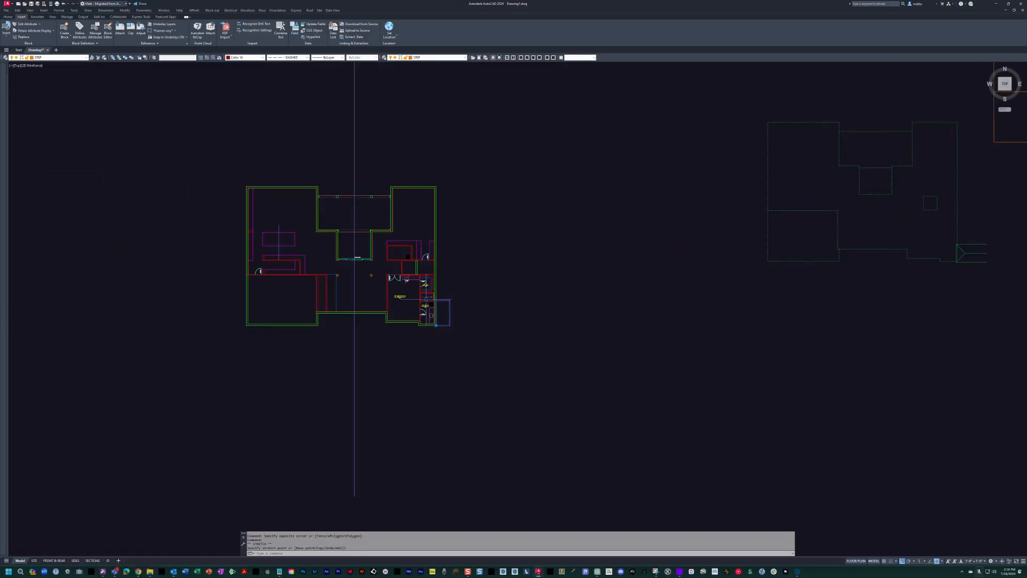
Move the orange rectangular block by its southwest corner to the southeast corner of the dashed outline beneath the second-floor slab.
key("Escape")
scroll(663, 308, "up", 6)
scroll(606, 291, "up", 2)
left_click(596, 330)
left_click(594, 357)
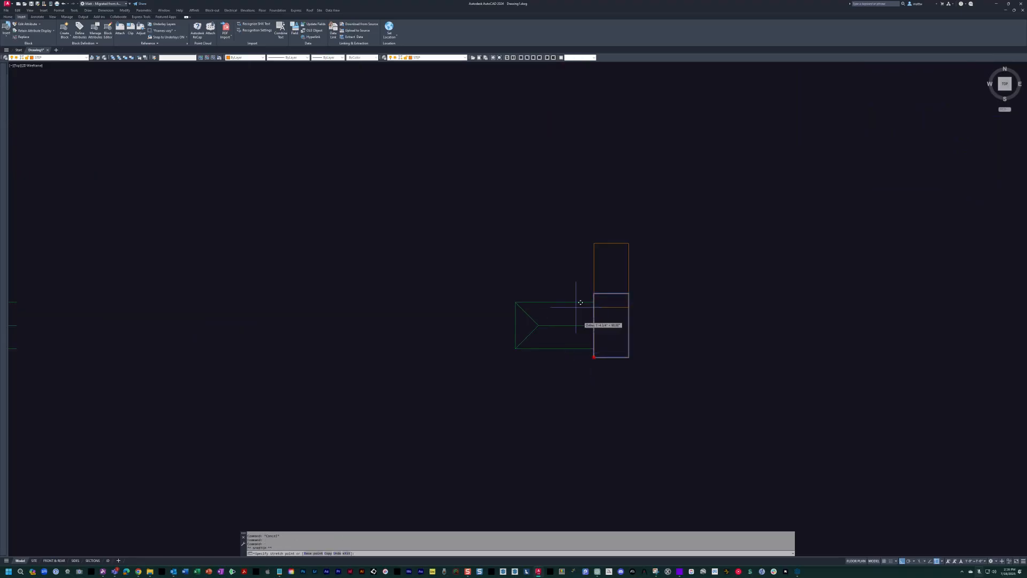
scroll(572, 300, "down", 8)
middle_click_drag(532, 251, 600, 270)
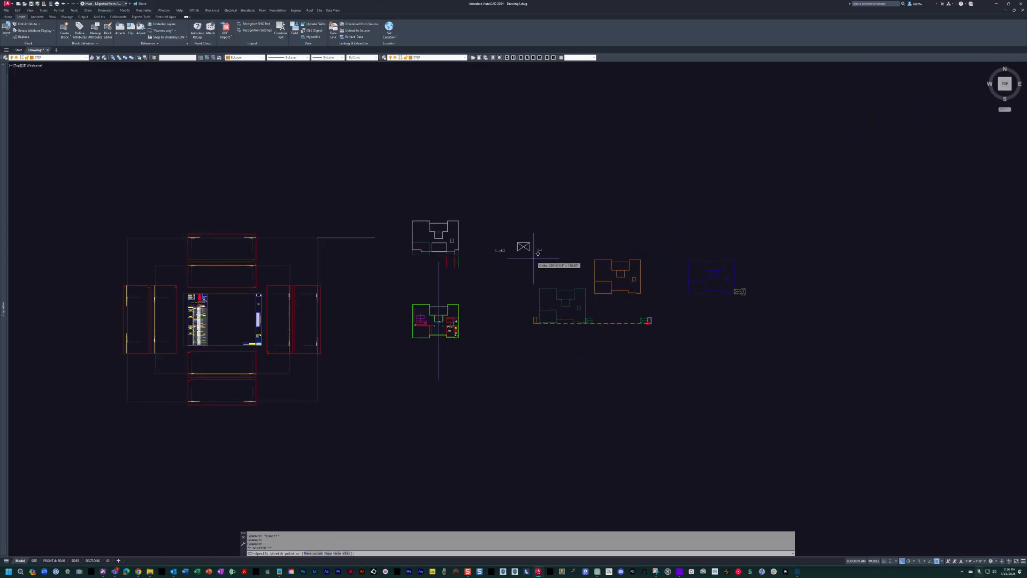
scroll(514, 254, "up", 6)
middle_click_drag(362, 257, 590, 278)
scroll(580, 259, "up", 6)
middle_click_drag(395, 247, 733, 309)
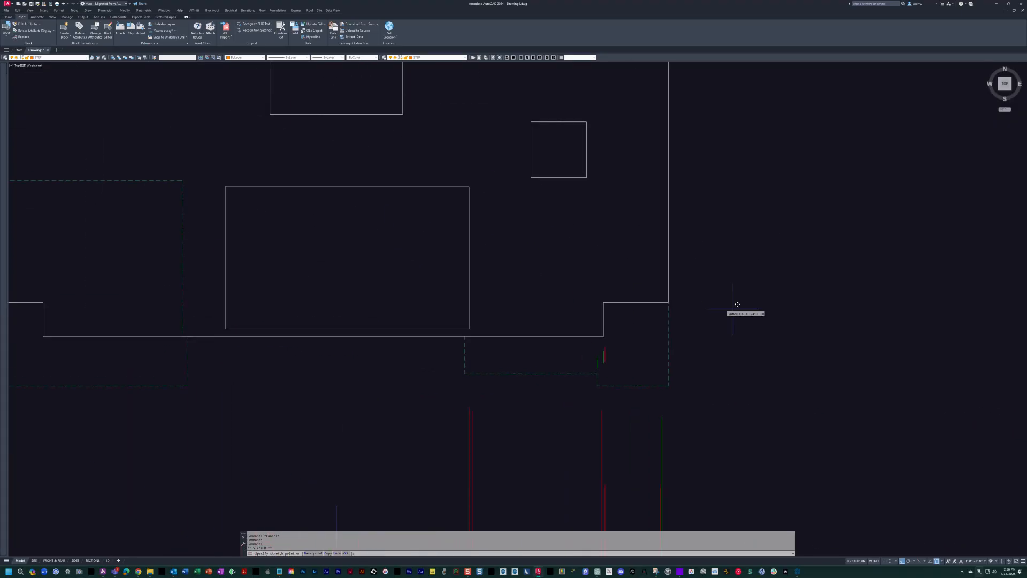
left_click(668, 379)
scroll(683, 357, "down", 2)
middle_click_drag(683, 357, 663, 264)
key("Escape")
key("Escape")
Check the rectangular block's placement at the southeast corner of both the second-floor outline and the first-floor plan.
scroll(661, 207, "up", 2)
left_click(684, 215)
left_click(672, 245)
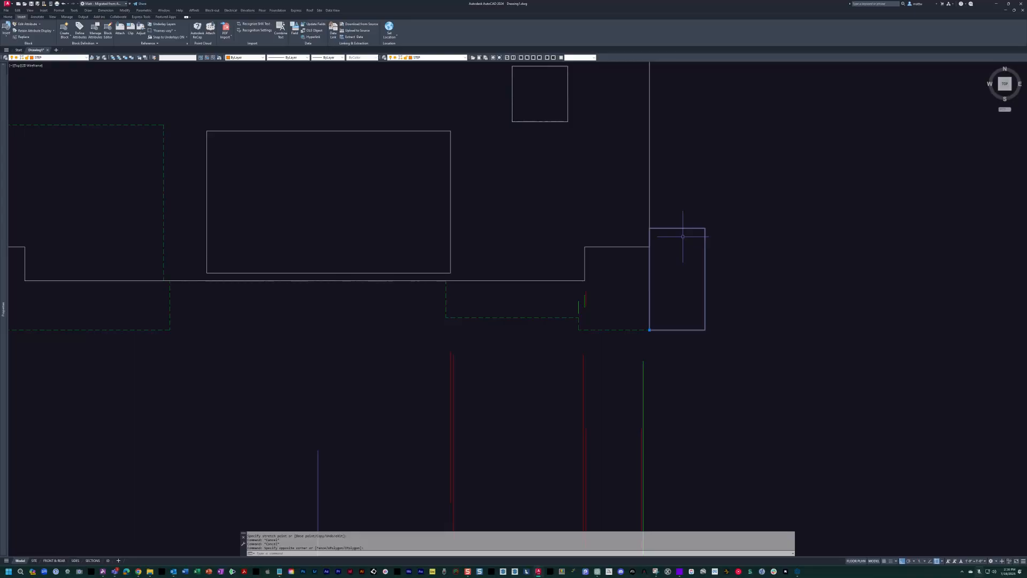
scroll(683, 236, "down", 3)
middle_click_drag(636, 465, 622, 395)
scroll(623, 395, "up", 2)
middle_click_drag(725, 438, 547, 104)
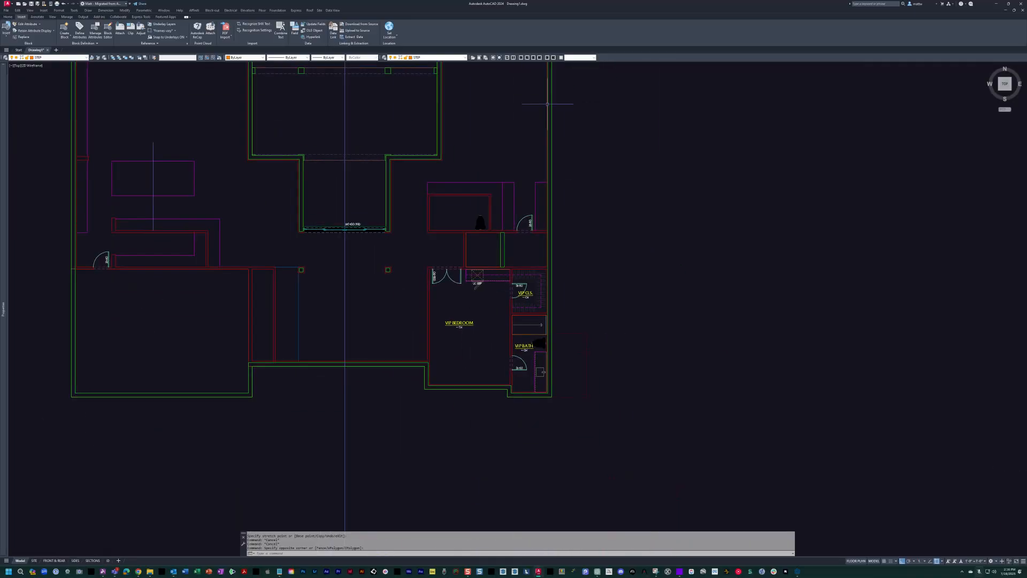
scroll(557, 331, "up", 4)
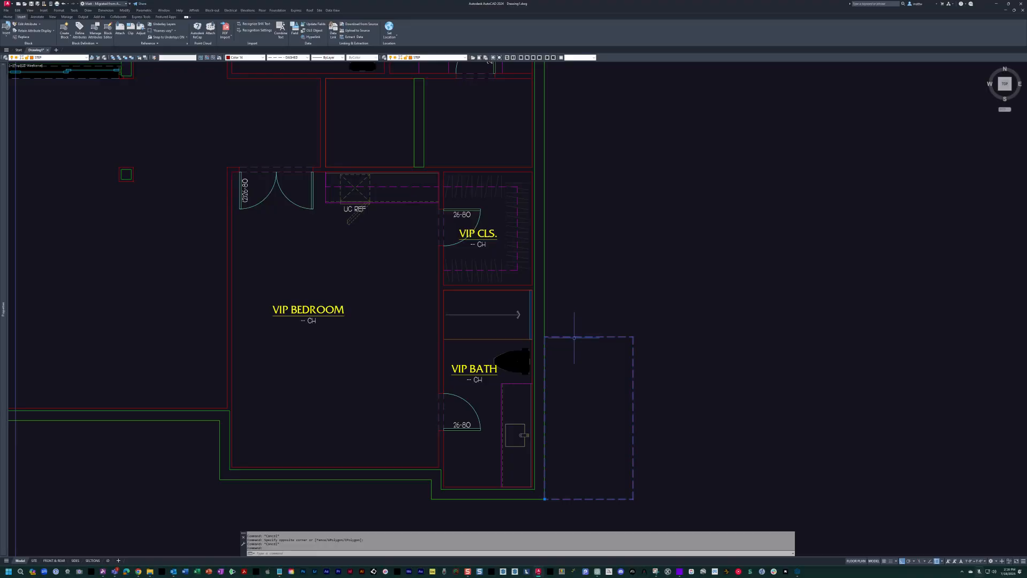
middle_click_drag(578, 372, 562, 337)
key("Escape")
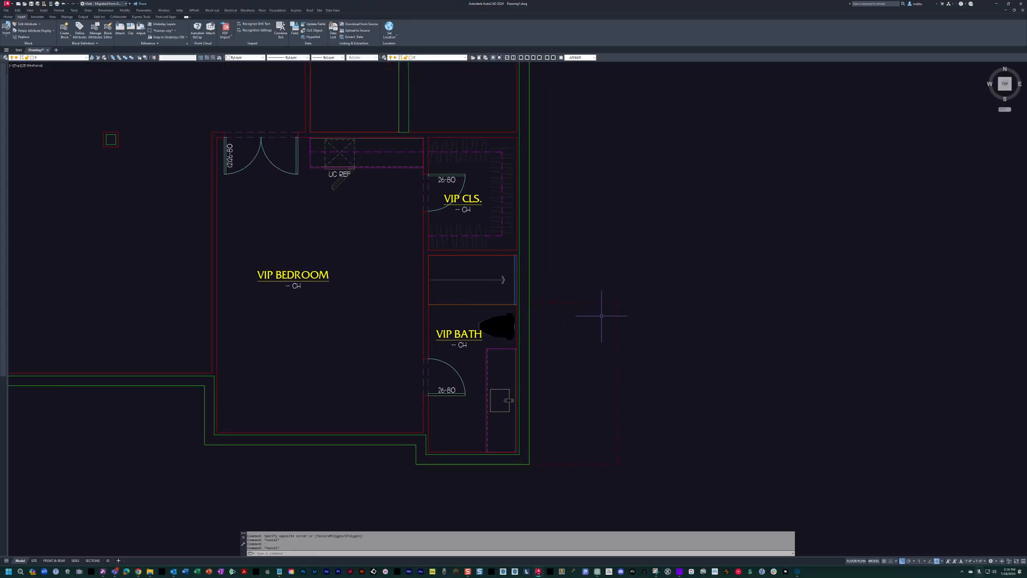
Open the rectangular block beside the second-floor outline's southeast corner for in-place editing.
scroll(602, 315, "down", 10)
scroll(615, 219, "up", 7)
middle_click_drag(615, 219, 698, 280)
scroll(696, 332, "up", 4)
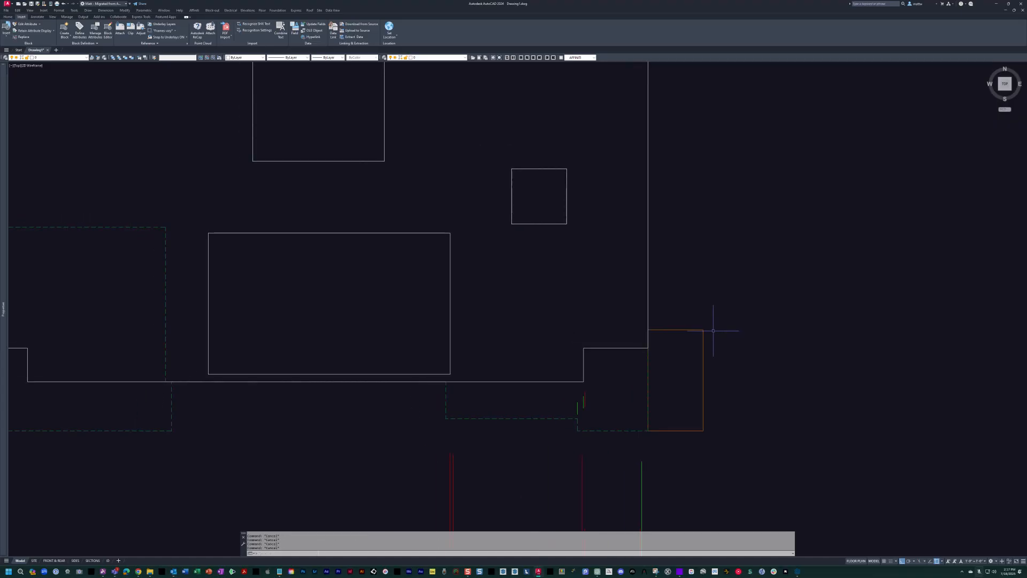
double_click(683, 330)
left_click(680, 329)
Add the second-floor slab outline and all its opening rectangles to the working set of the block being edited.
scroll(680, 325, "down", 4)
middle_click_drag(658, 284, 669, 306)
left_click(635, 307)
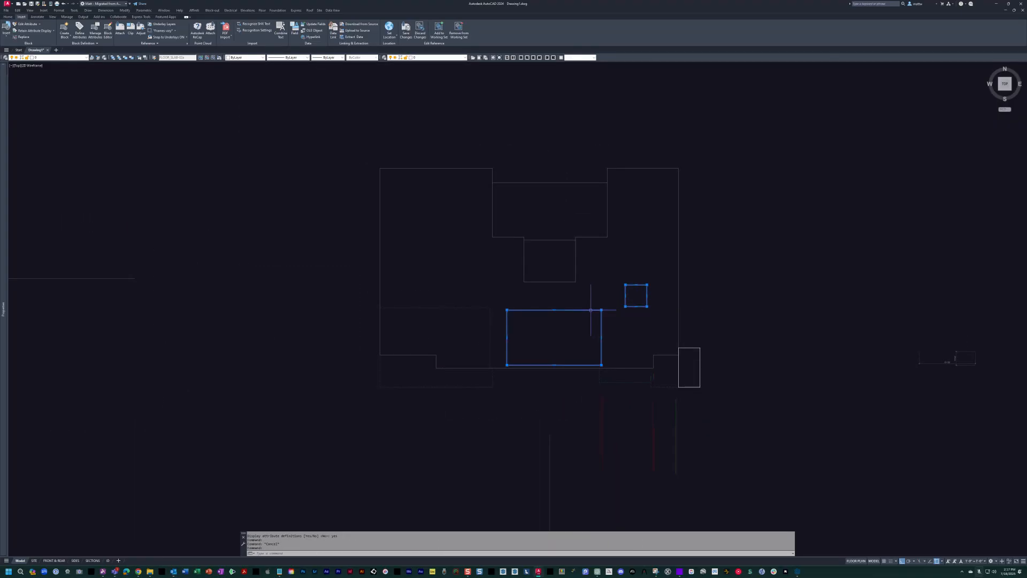
left_click(564, 281)
left_click(479, 177)
left_click(622, 280)
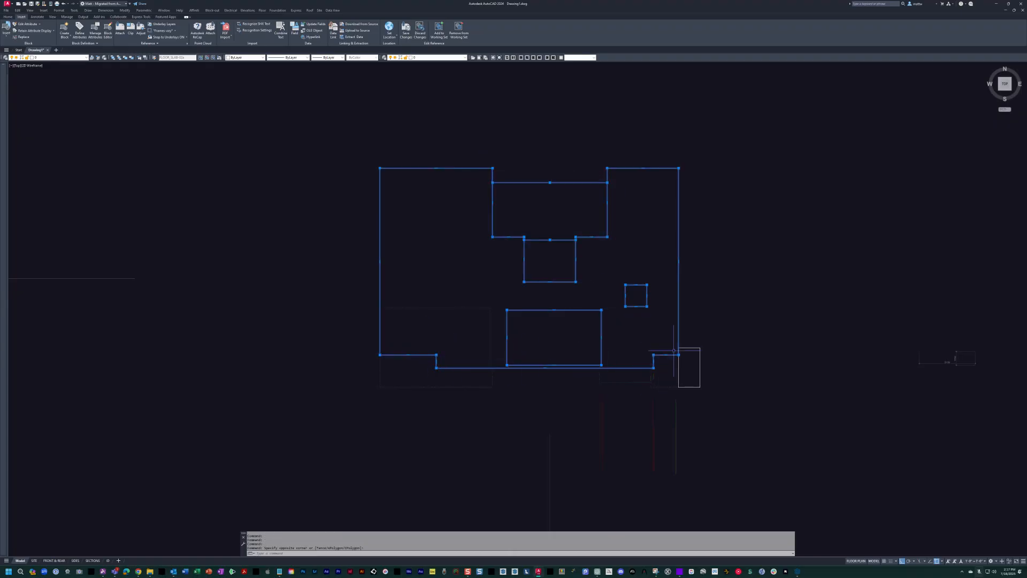
left_click(439, 30)
key("Escape")
key("Escape")
Match the properties of the block's rectangle onto the slab outline and its openings.
type("ma")
key("Return")
scroll(678, 347, "up", 3)
left_click(664, 341)
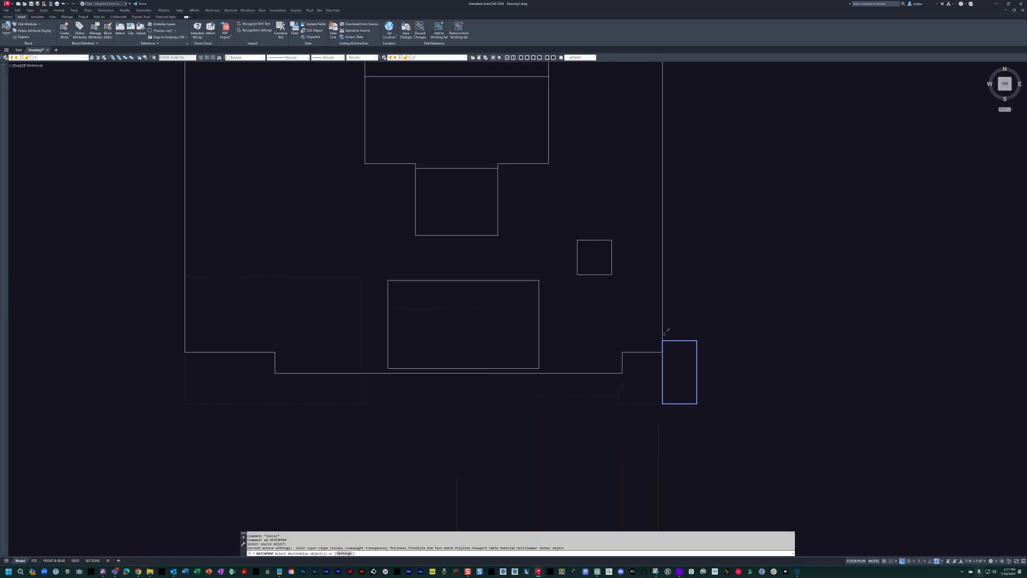
left_click(560, 223)
left_click(639, 305)
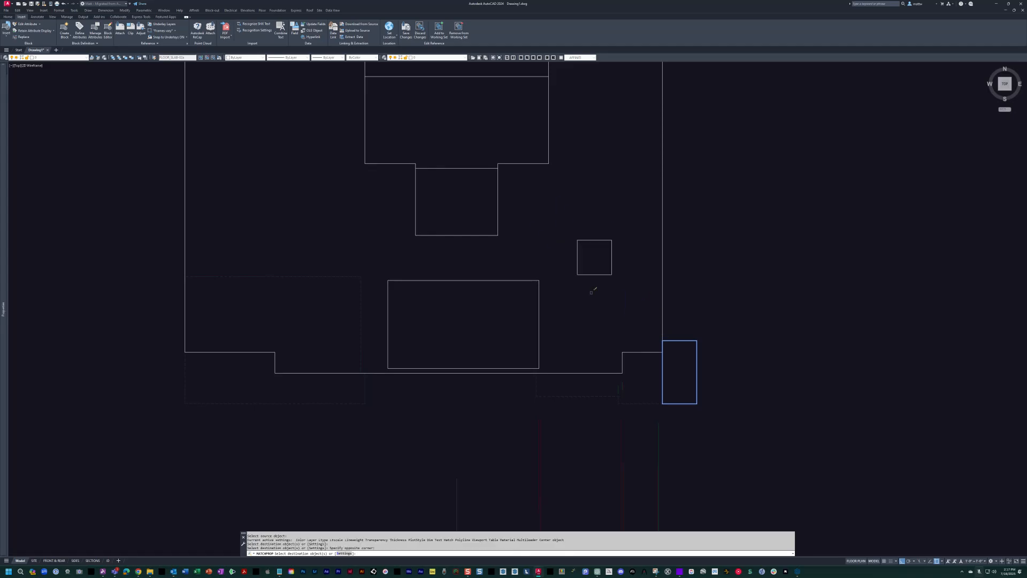
left_click(451, 279)
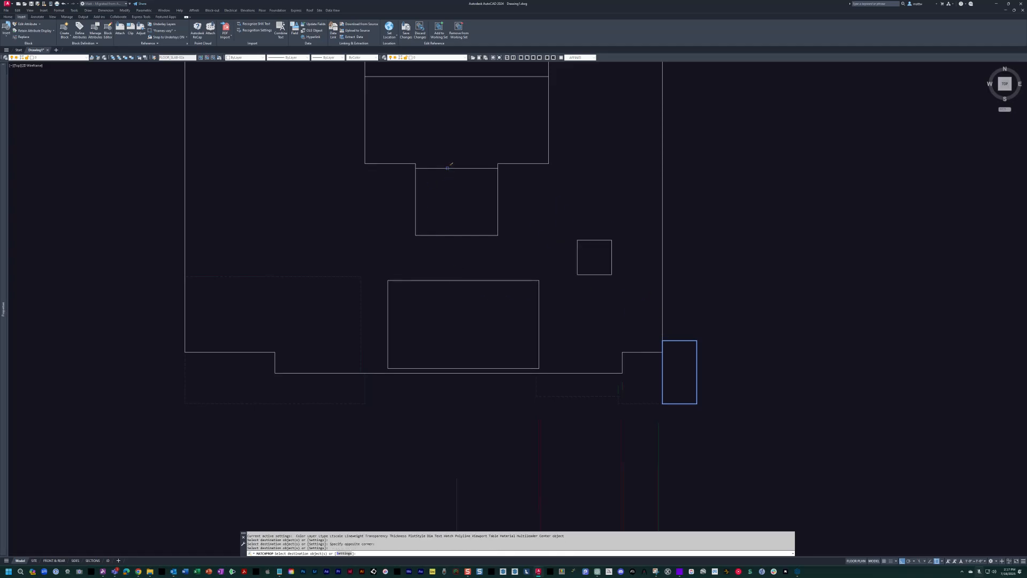
middle_click_drag(446, 147, 461, 247)
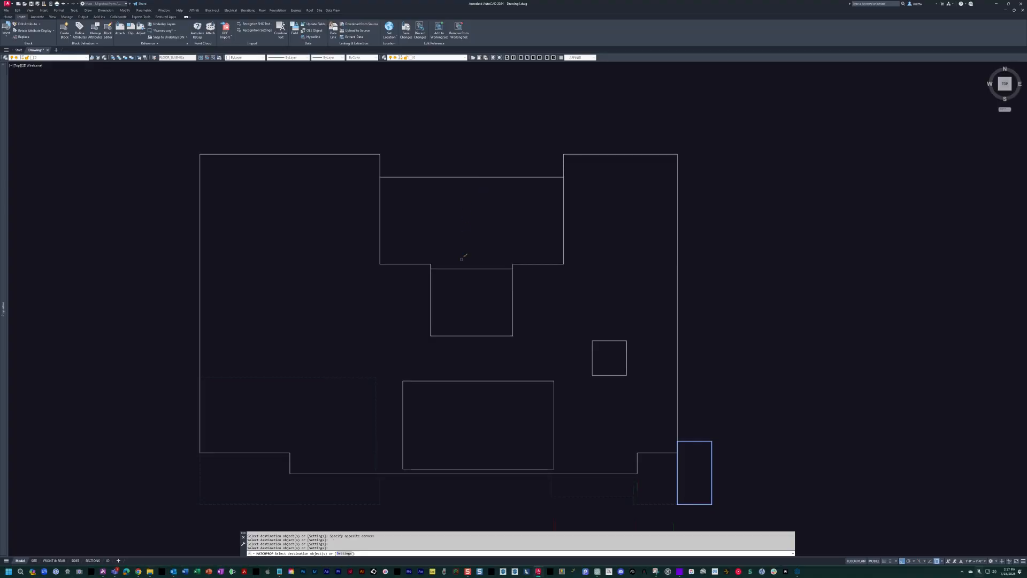
key("Return")
middle_click_drag(544, 314, 511, 261)
type("e")
key("Return")
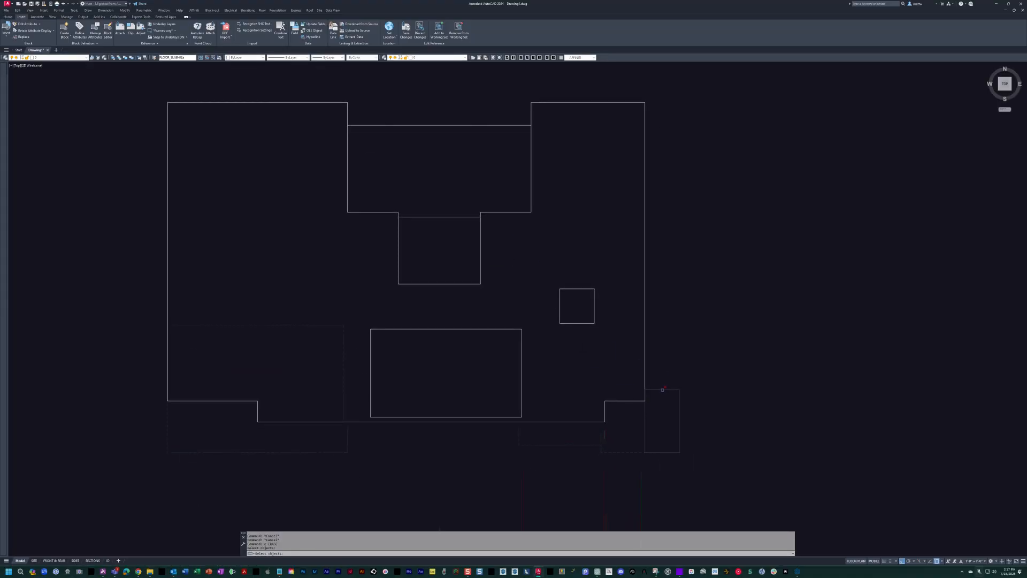
key("Escape")
key("Escape")
Close the in-place block edit and save the changes to the floor slab block.
middle_click_drag(565, 375, 558, 375)
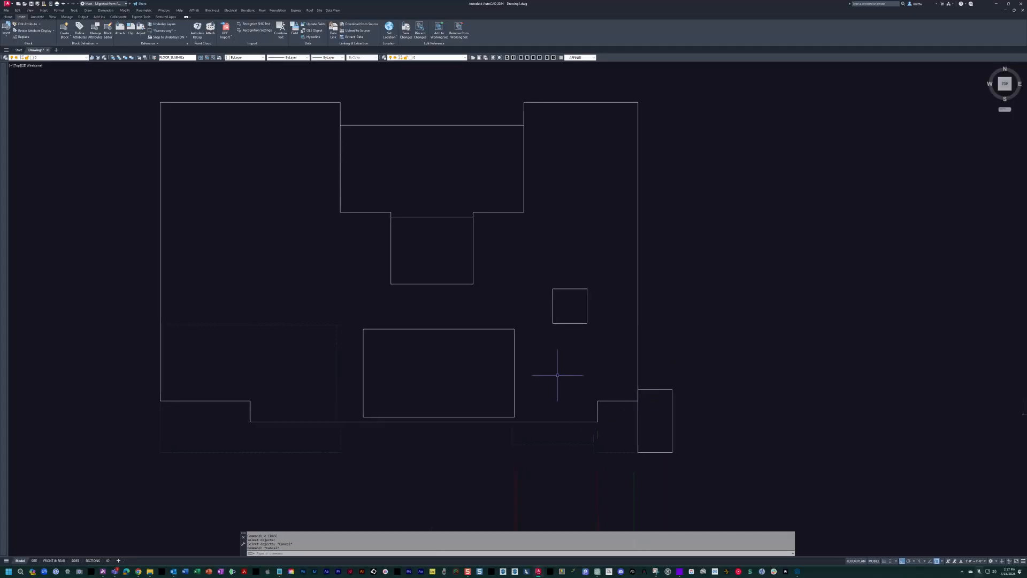
type("refclose")
key("Return")
key("Return")
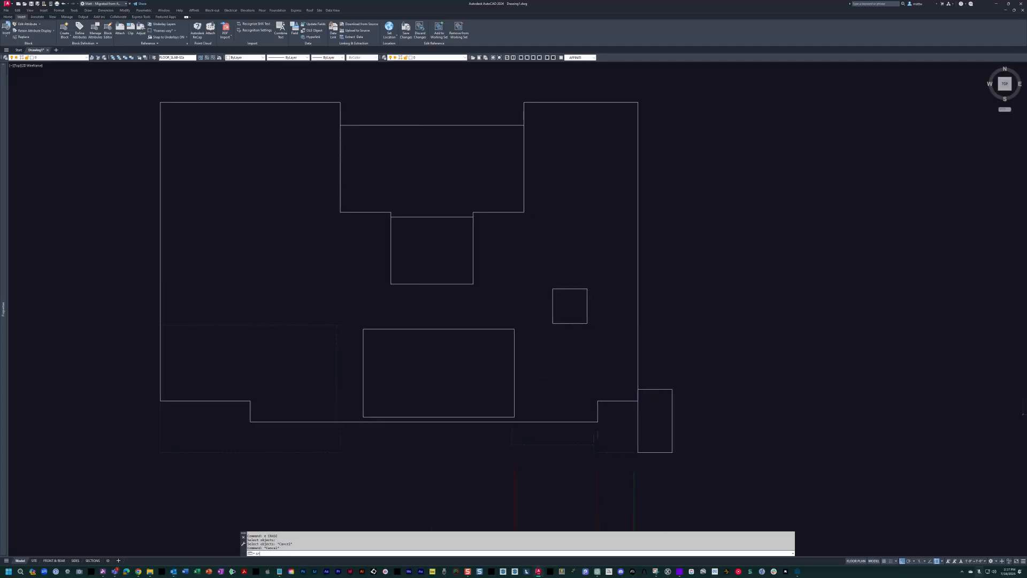
scroll(541, 311, "down", 2)
Examine the redefined slab block by itself and overlaid on the first-floor plan.
left_click(348, 229)
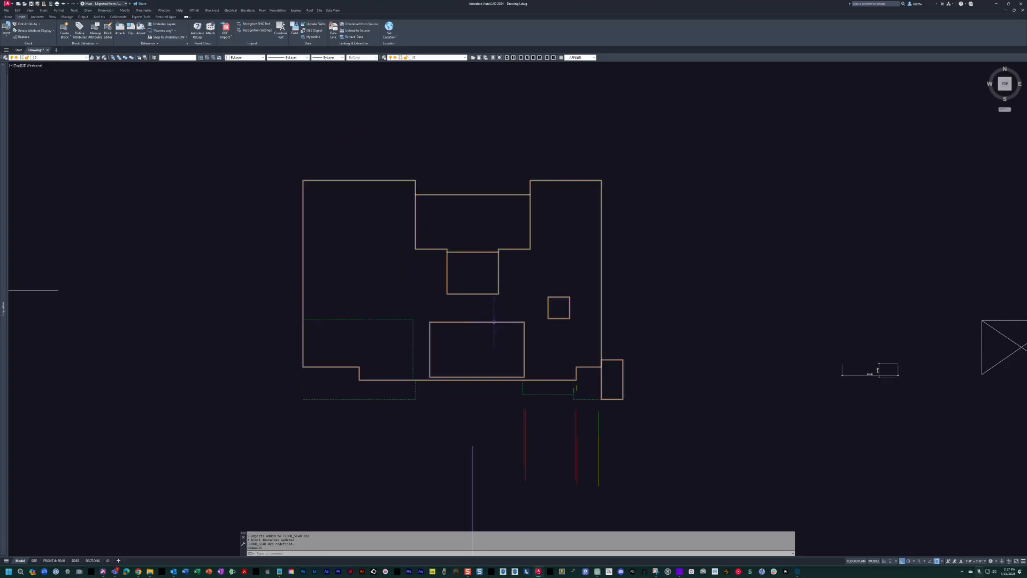
key("Escape")
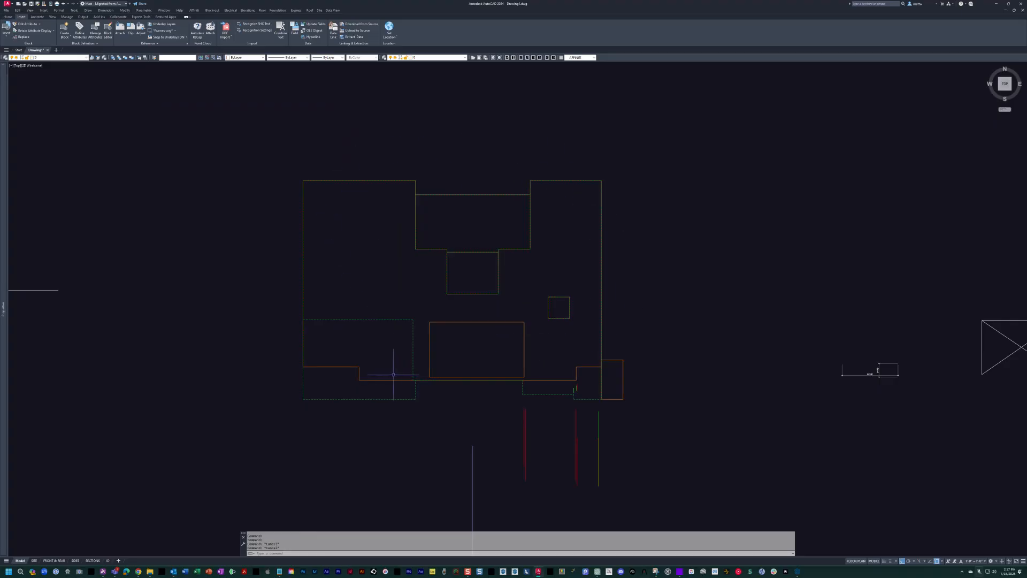
mouse_move(489, 387)
middle_mouse_down()
mouse_move(509, 317)
mouse_move(519, 151)
middle_mouse_up()
scroll(484, 367, "down", 3)
scroll(486, 302, "up", 8)
scroll(568, 288, "down", 2)
middle_click_drag(562, 296, 499, 323)
left_click(534, 308)
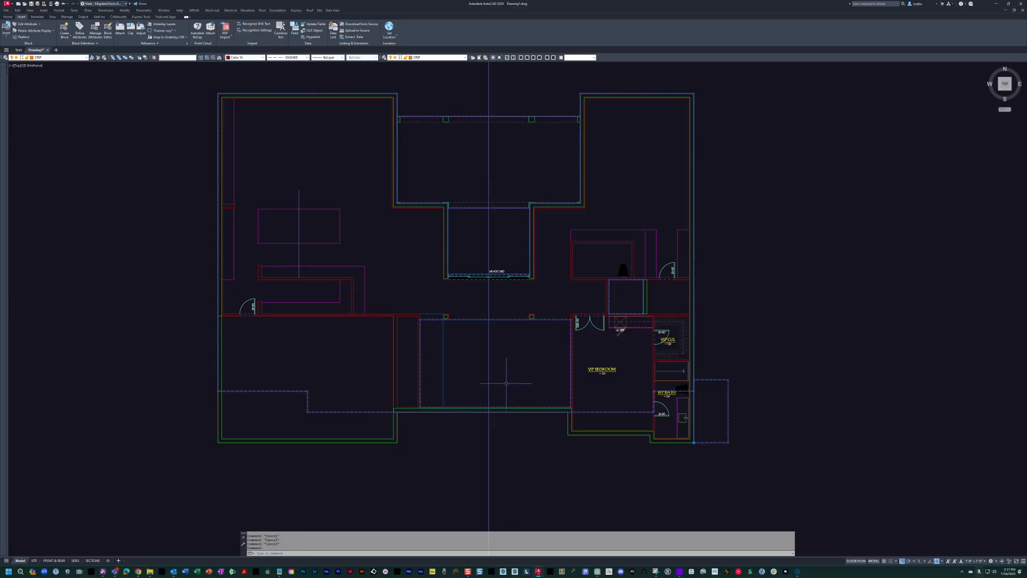
key("Escape")
Trim the overlapping lines where the interior wall west of the open-to-below area meets the south exterior wall.
scroll(431, 305, "up", 9)
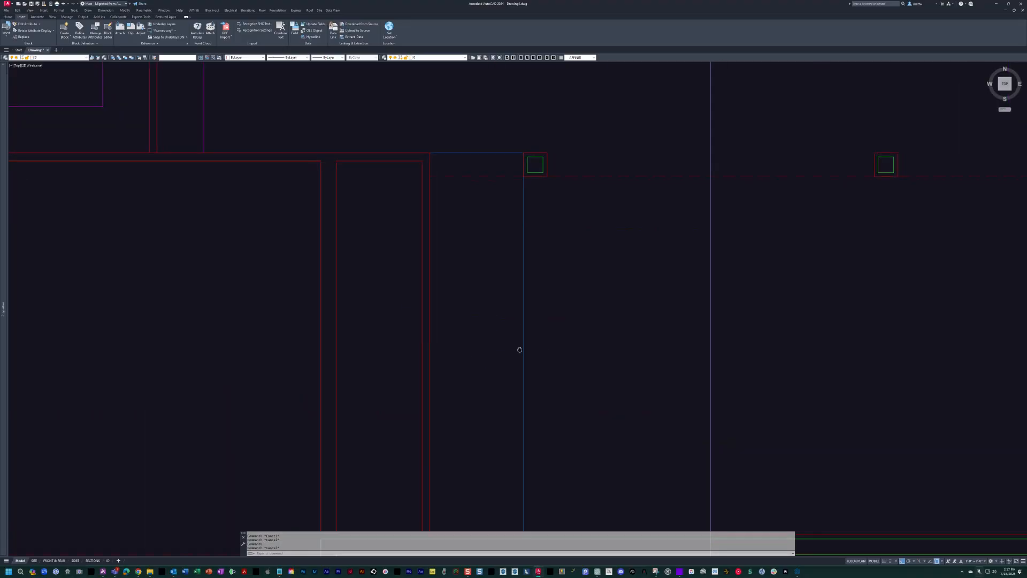
scroll(369, 257, "down", 5)
scroll(336, 399, "up", 7)
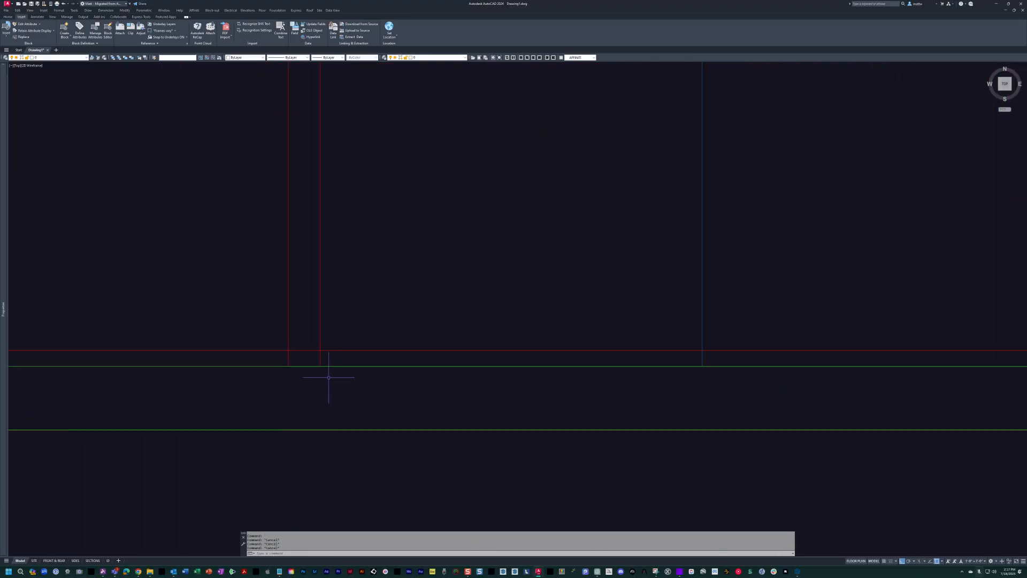
type("r")
scroll(325, 371, "up", 2)
left_click(335, 345)
left_click(258, 329)
key("space")
left_click(291, 331)
left_click(290, 347)
left_click(352, 352)
key("Escape")
scroll(331, 369, "down", 8)
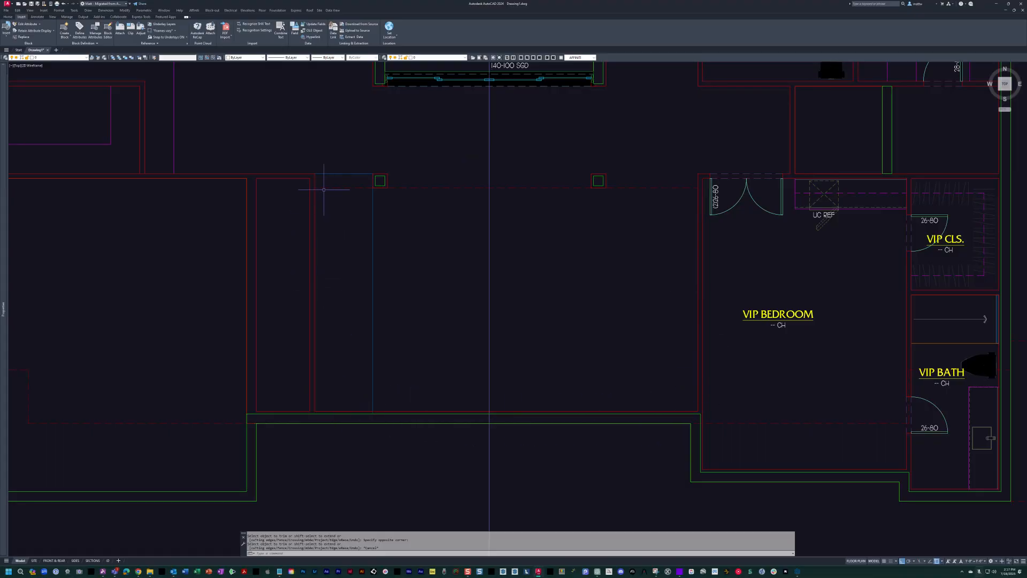
Stretch the VIP bedroom's west wall 12 inches to the west.
middle_click_drag(412, 202, 403, 217)
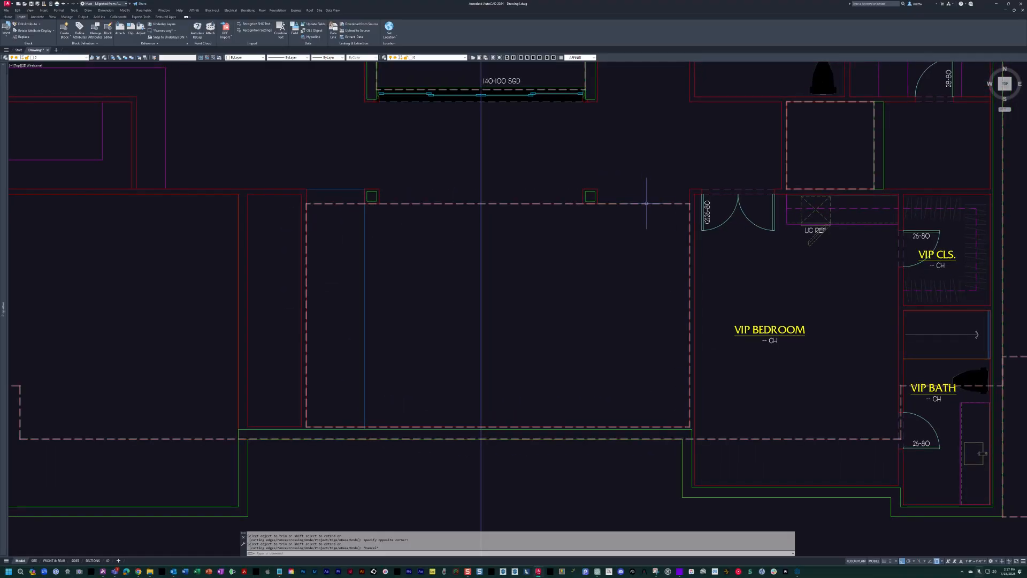
middle_click_drag(647, 203, 577, 221)
key("Escape")
type("s")
key("Return")
left_click(657, 178)
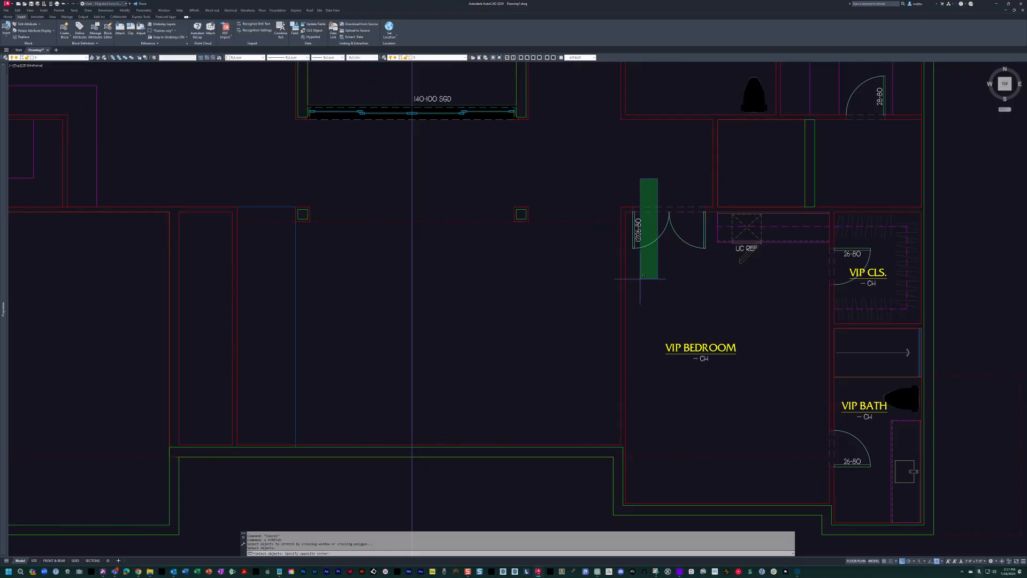
left_click(581, 521)
key("Return")
left_click(587, 465)
type("12")
key("Return")
scroll(614, 317, "up", 2)
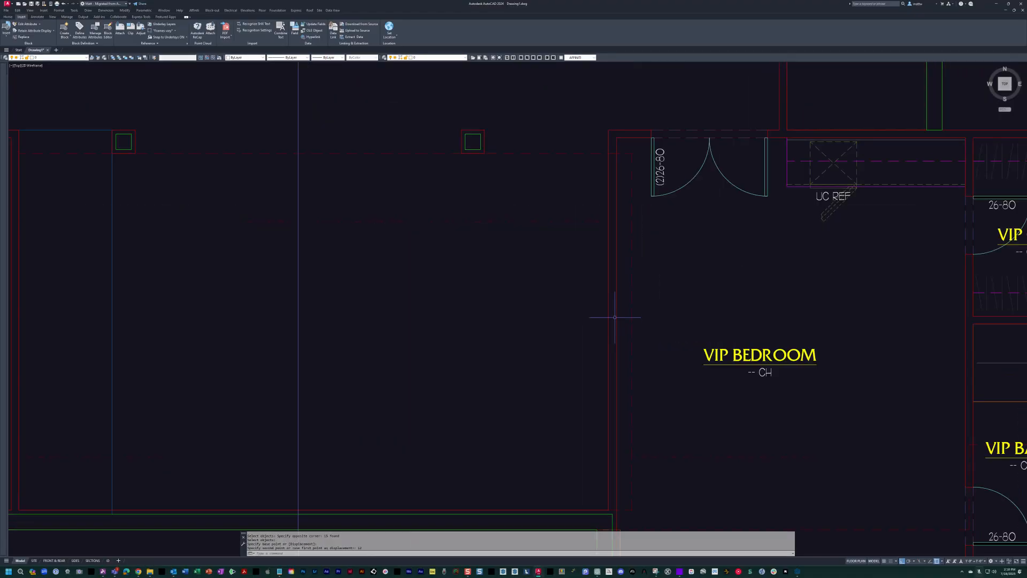
left_click(632, 215)
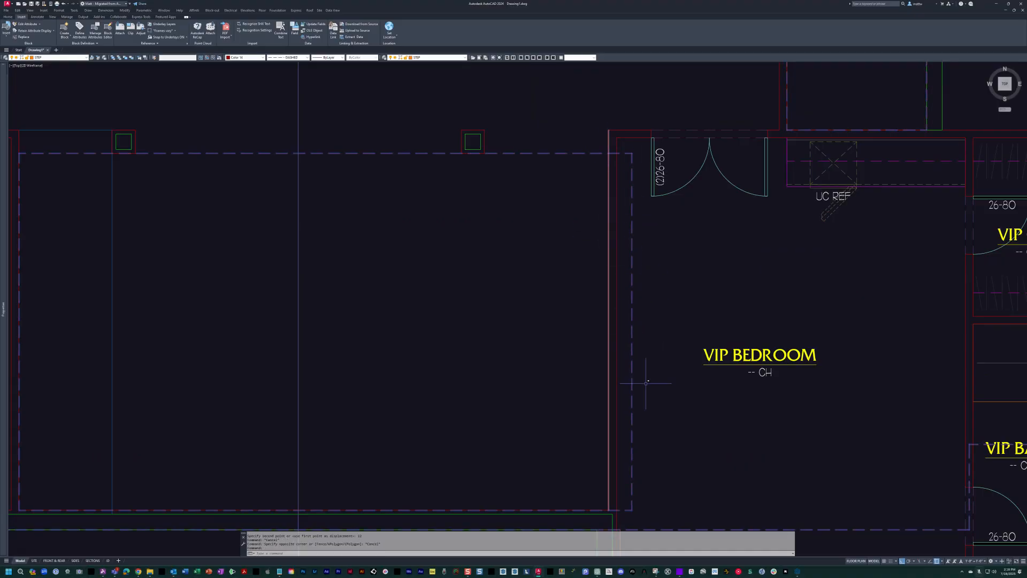
Undo the stretch of the VIP bedroom's west wall.
scroll(646, 383, "down", 2)
key("ctrl+z")
scroll(643, 389, "down", 5)
scroll(682, 395, "up", 7)
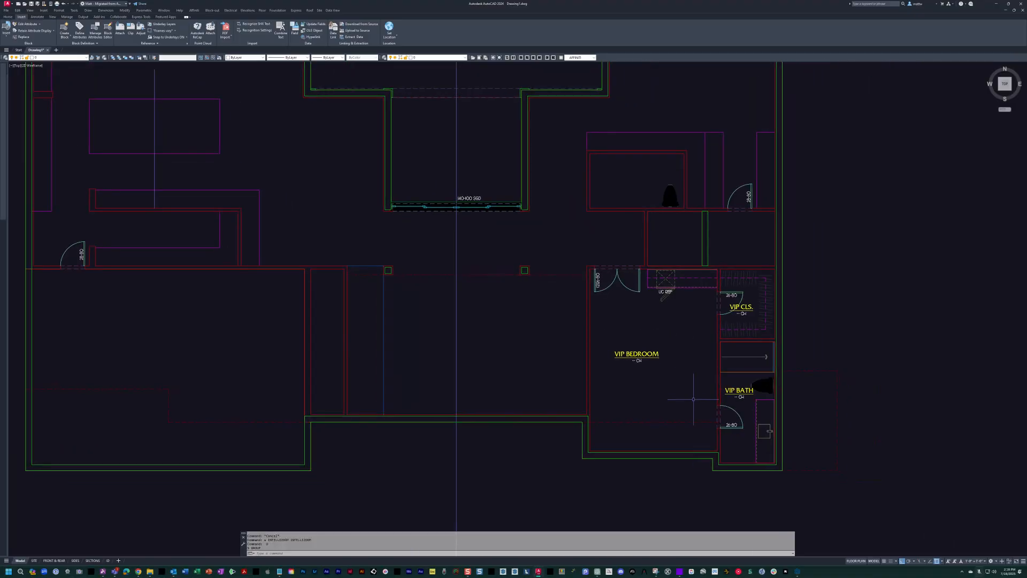
scroll(721, 409, "down", 6)
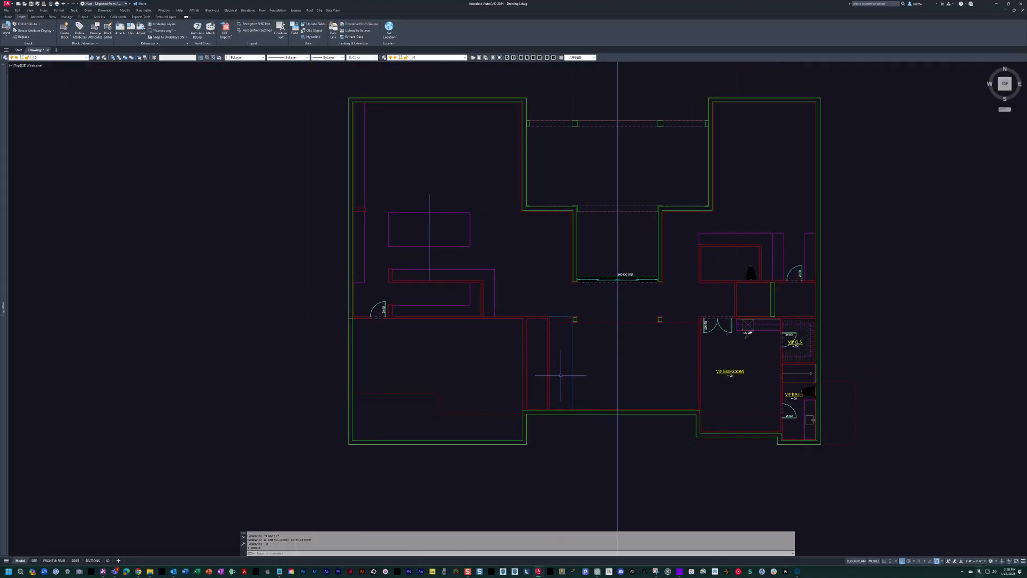
Check the slab block in the first-floor plan and among the overlapping blue site building outlines.
middle_click_drag(839, 368, 692, 349)
left_click(698, 364)
key("Escape")
key("Escape")
scroll(701, 368, "down", 10)
scroll(605, 275, "up", 10)
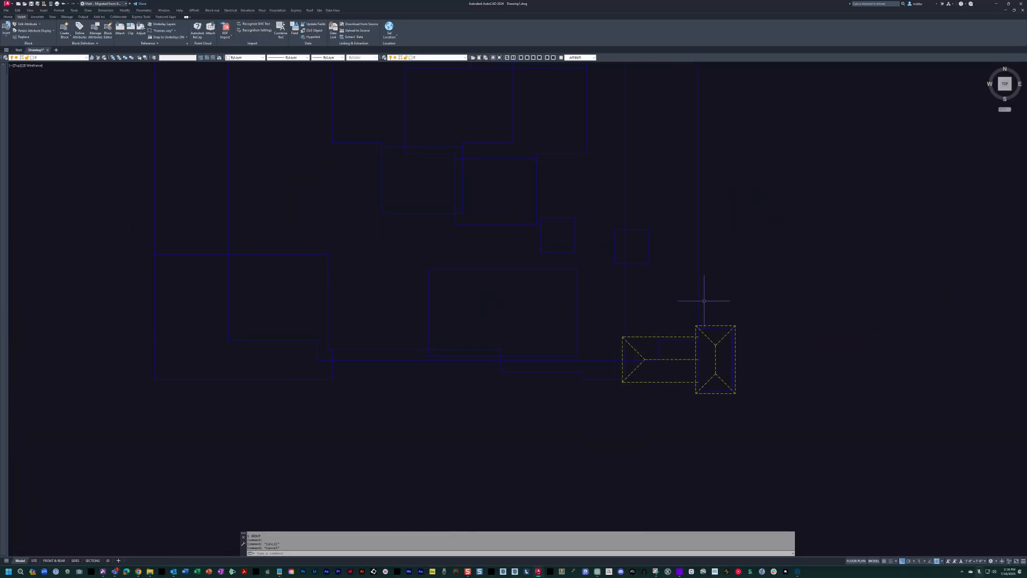
left_click(698, 302)
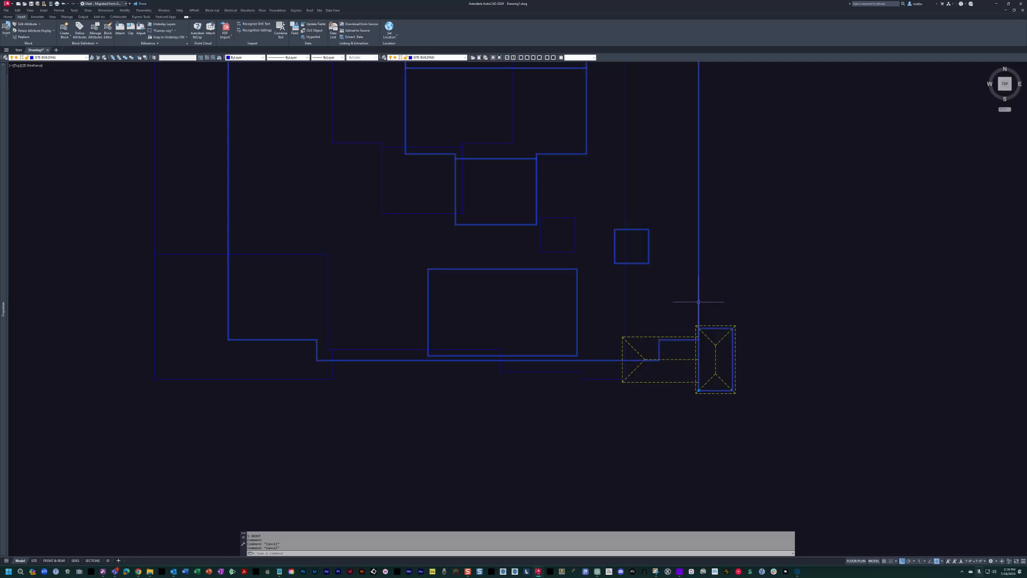
scroll(613, 356, "down", 5)
middle_click_drag(628, 338, 567, 375)
key("Escape")
key("Escape")
Move the site building's first-floor outline east, clear of the overlapping slab block.
middle_click_drag(523, 314, 413, 322)
type("m")
key("space")
left_click(282, 278)
key("space")
left_click(282, 269)
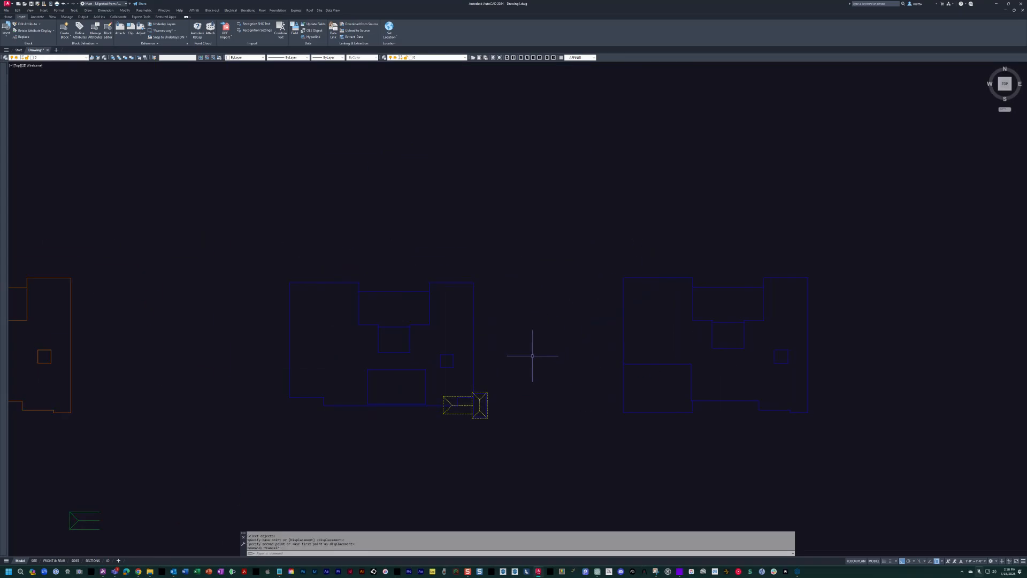
Move the blue slab block by its base point onto the southeast corner of the site building's first-floor outline.
middle_click_drag(514, 353, 530, 345)
left_click(666, 271)
key("Escape")
left_click(502, 378)
left_click(474, 331)
scroll(488, 406, "up", 2)
left_click(488, 410)
scroll(543, 367, "down", 2)
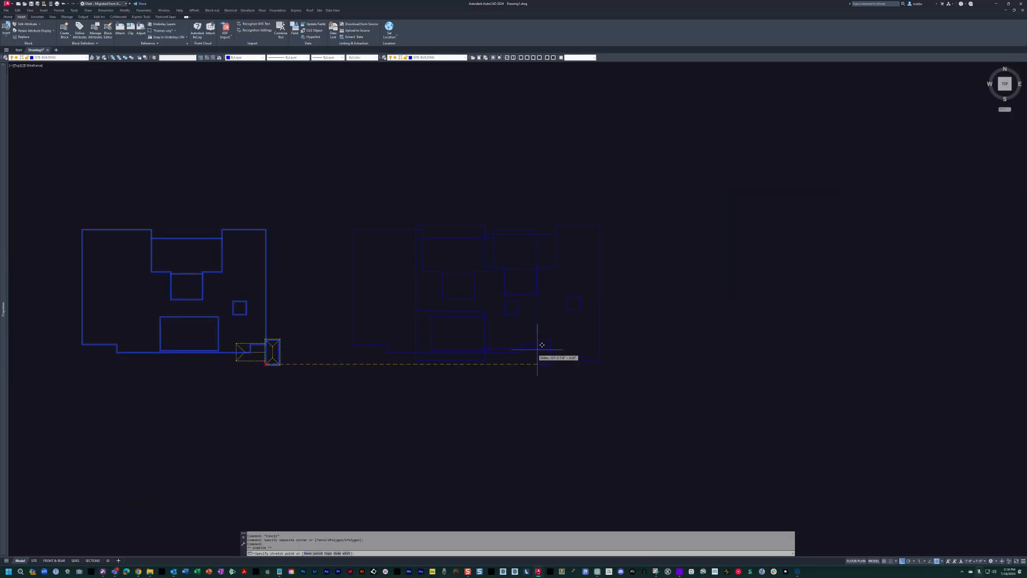
left_click(602, 341)
middle_click_drag(591, 320, 633, 315)
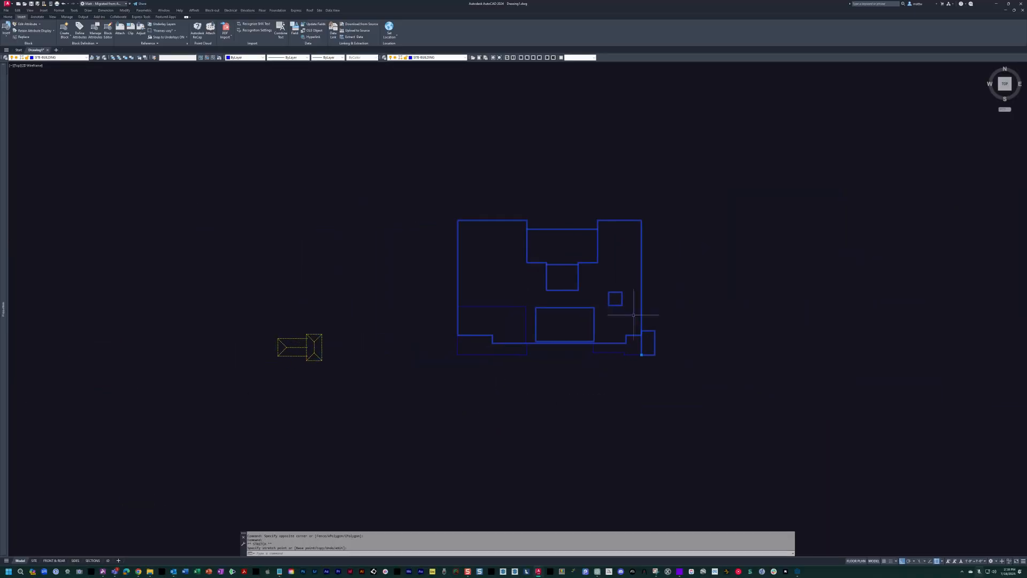
Examine the yellow garage roof outline and its position between the site, roof and floor outlines.
left_click(354, 357)
left_click(311, 324)
scroll(329, 359, "up", 5)
middle_click_drag(267, 299, 290, 311)
key("Escape")
left_click(292, 276)
scroll(291, 276, "down", 6)
middle_click_drag(292, 276, 539, 289)
scroll(539, 289, "down", 4)
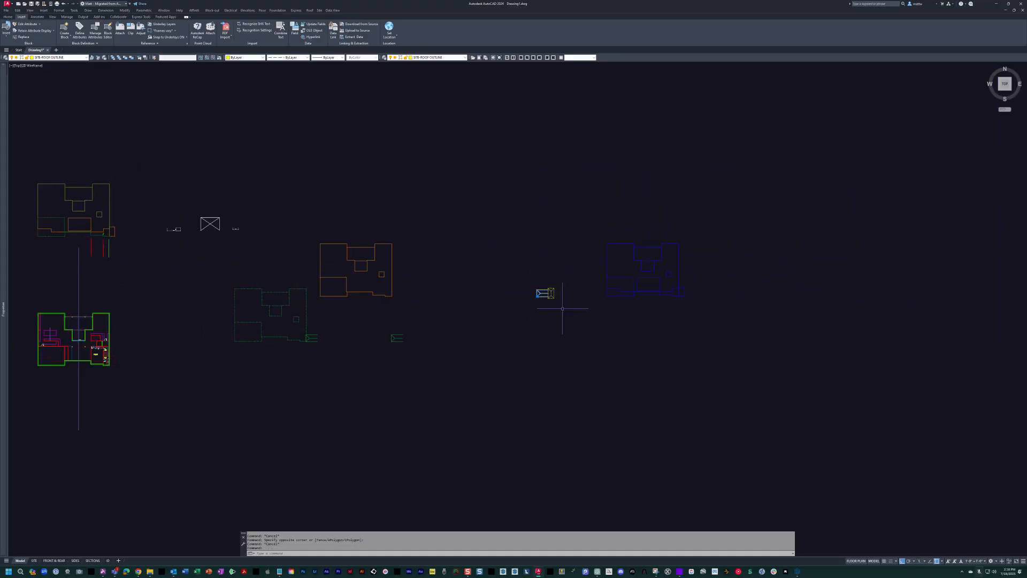
Open the blue slab block for editing and check the small hatched rectangle at its southeast corner.
middle_click_drag(617, 301, 596, 323)
scroll(599, 323, "up", 6)
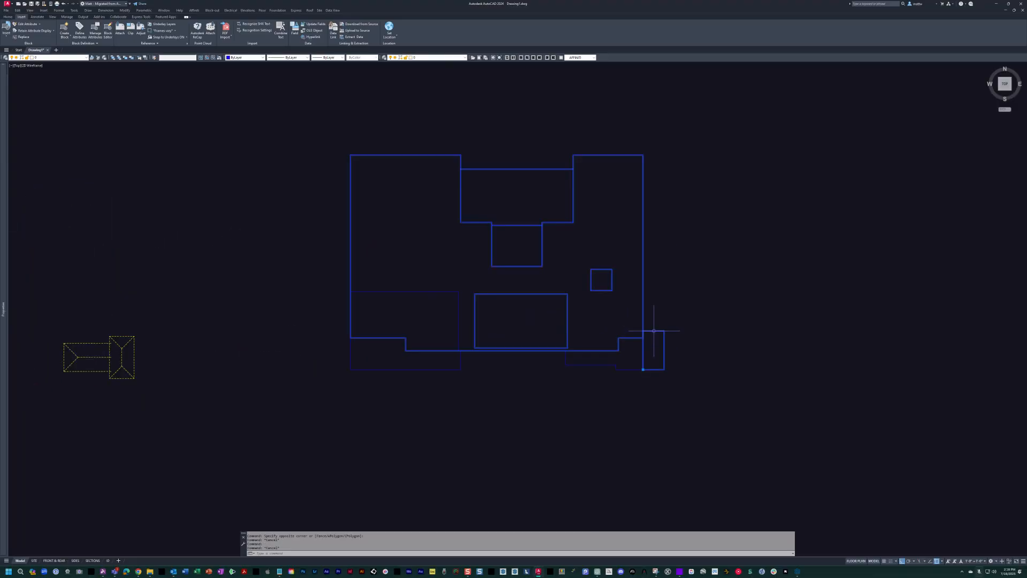
double_click(653, 329)
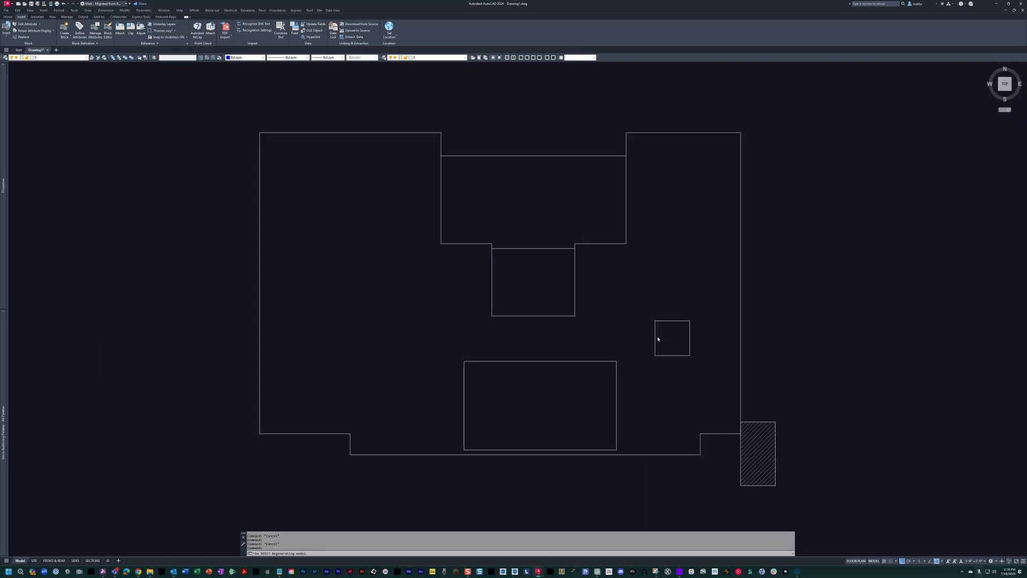
scroll(659, 340, "down", 2)
key("Escape")
key("Escape")
middle_click_drag(647, 337, 542, 321)
scroll(542, 321, "up", 2)
middle_click_drag(629, 412, 593, 393)
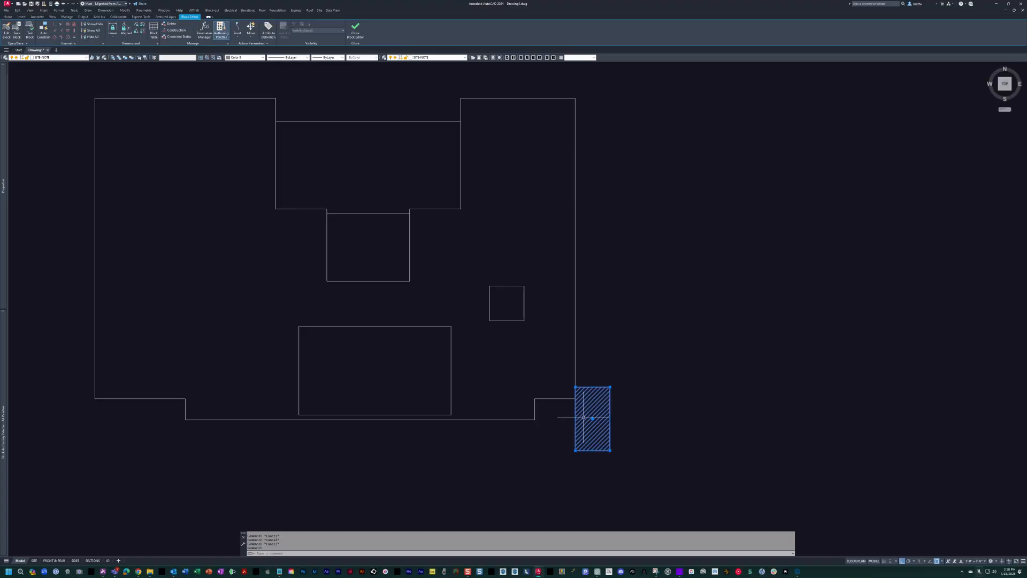
Hatch the main slab area around its openings and the recessed area between the two north wings.
scroll(586, 409, "down", 2)
key("Escape")
type("h")
key("Return")
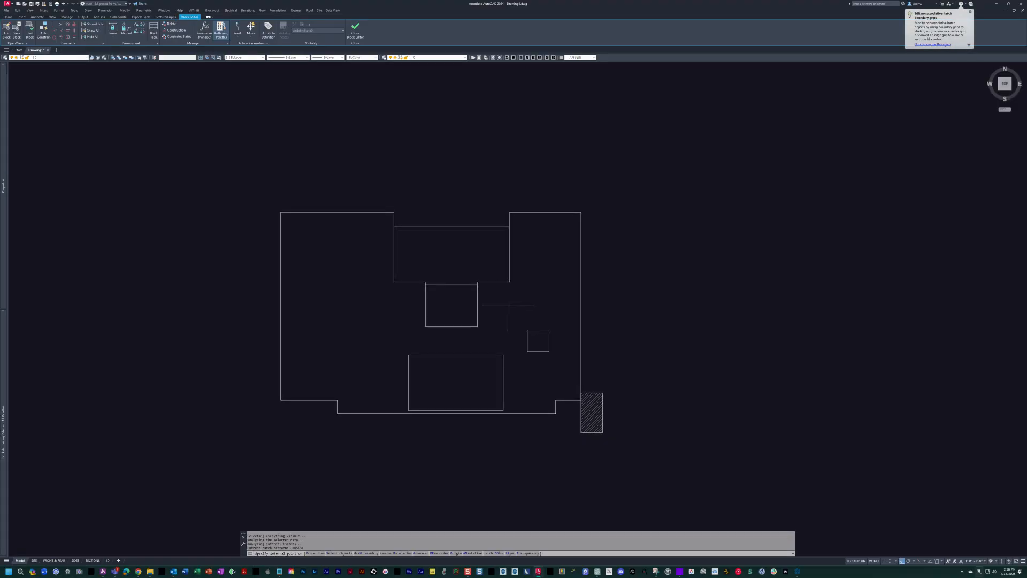
left_click(508, 306)
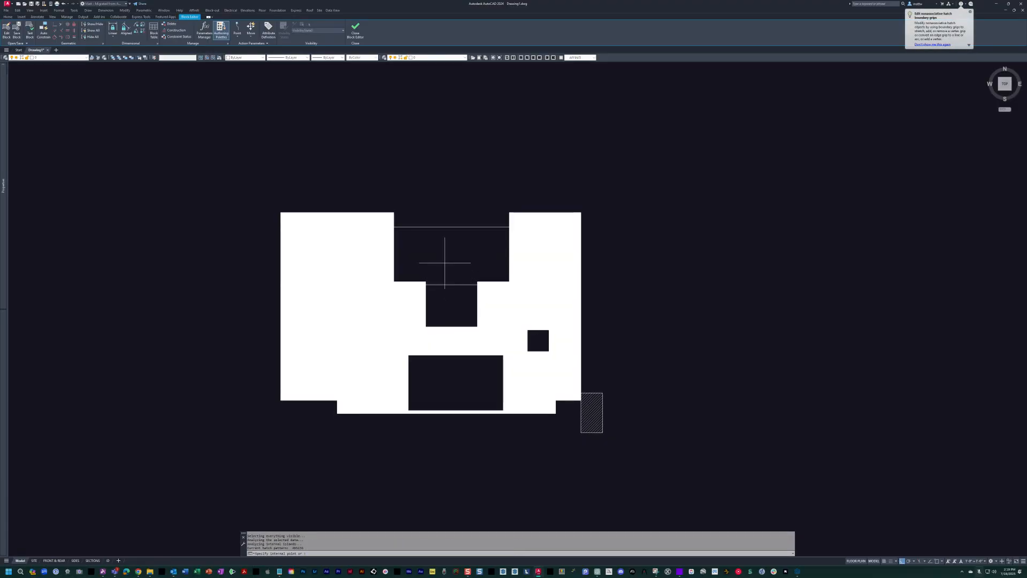
left_click(446, 267)
key("Escape")
Match both new hatches to the diagonal hatch of the small rectangle at the slab's southeast corner.
type("ma")
key("Return")
left_click(591, 412)
left_click(558, 344)
left_click(471, 259)
key("Return")
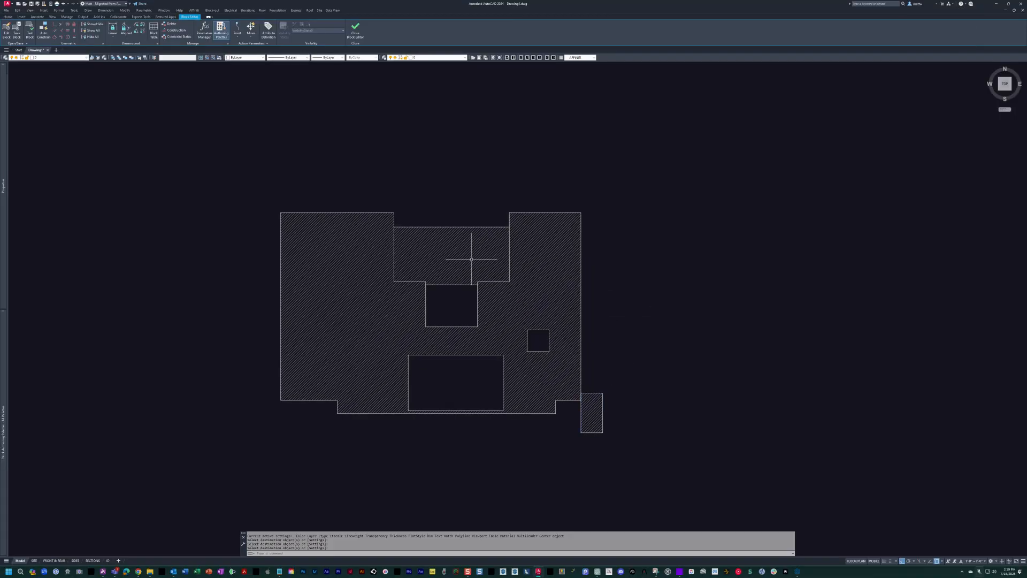
Save the slab block's changes, leave the block, and switch the drawing to the site layer setup.
key("Escape")
key("Escape")
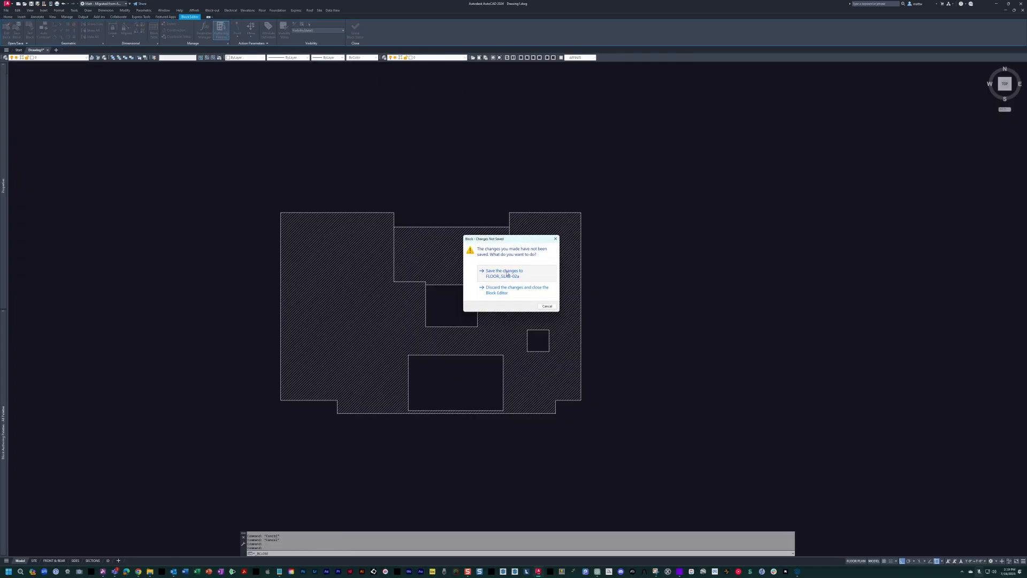
left_click(505, 272)
type("s")
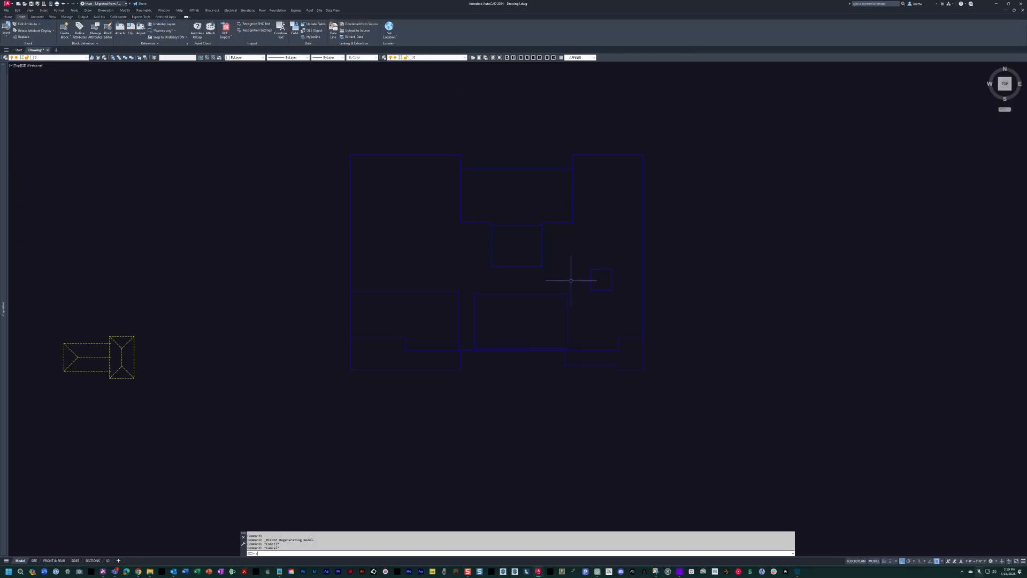
type("is")
key("Return")
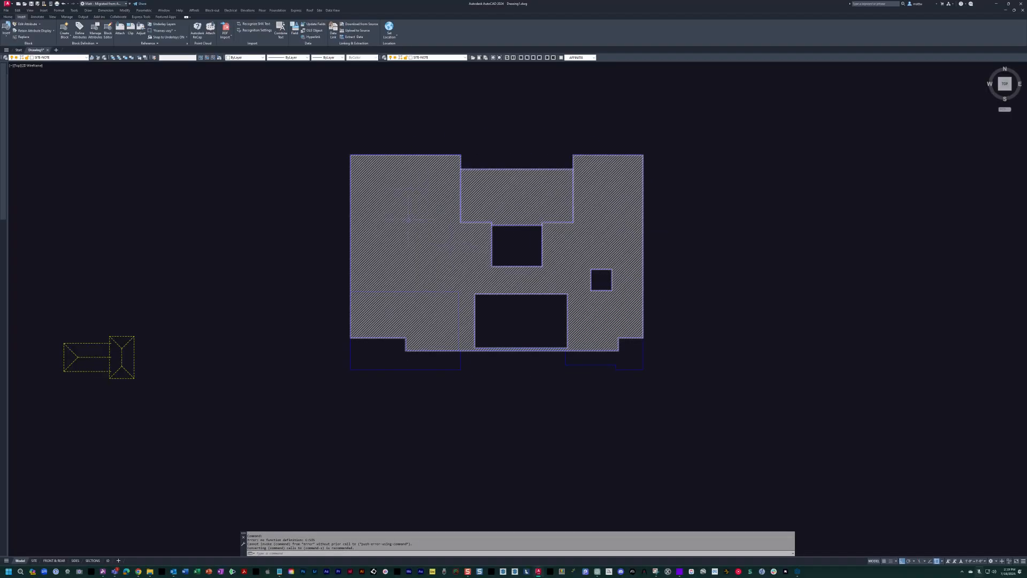
left_click(606, 365)
middle_click_drag(442, 381, 426, 396)
key("Escape")
key("Escape")
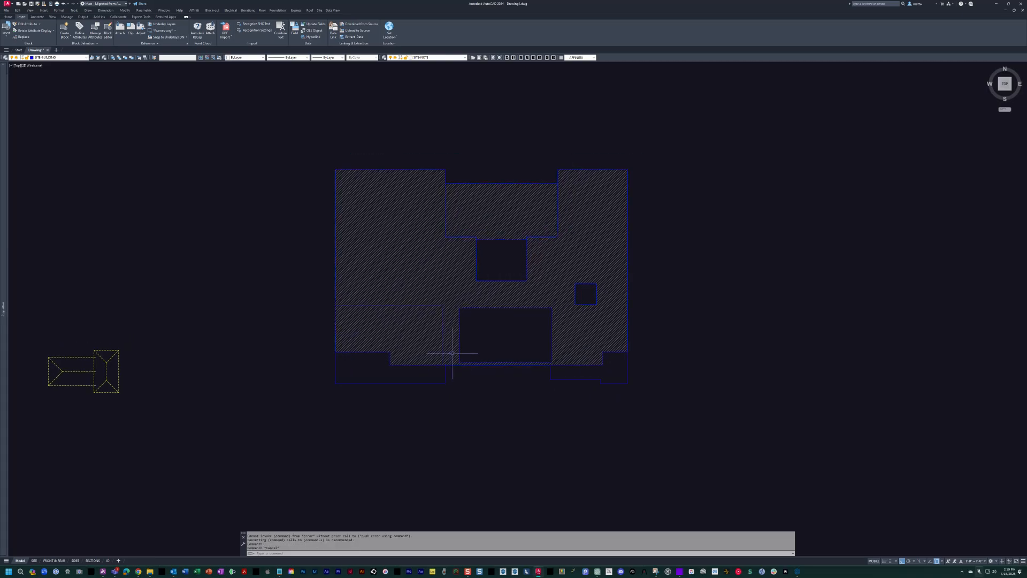
Switch the drawing to the floor-plan layer setup and return to the slab block above the site sketch.
middle_click_drag(482, 233, 644, 255)
scroll(595, 225, "down", 3)
type("fp")
key("Return")
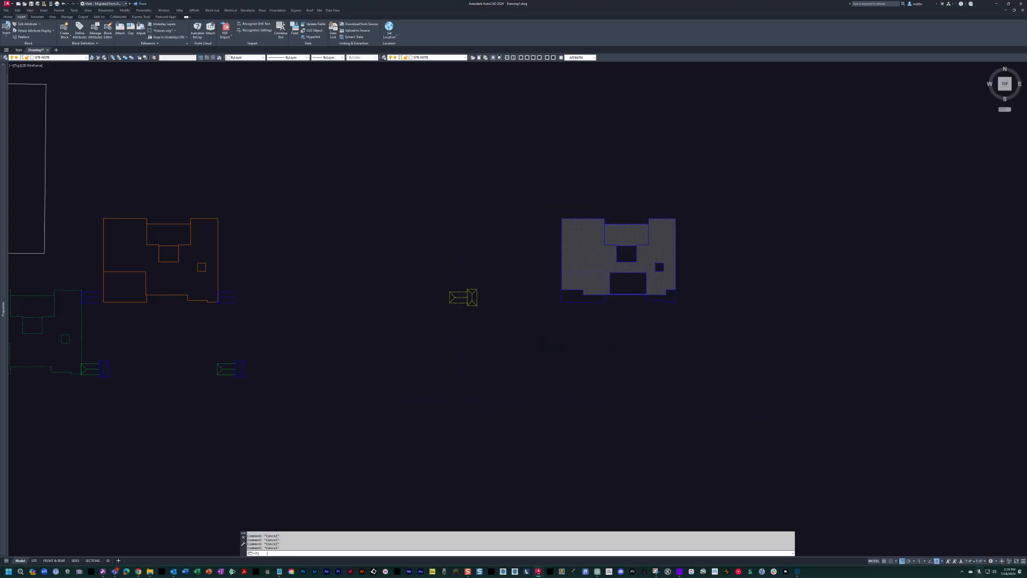
middle_click_drag(396, 230, 761, 225)
middle_click_drag(295, 225, 635, 300)
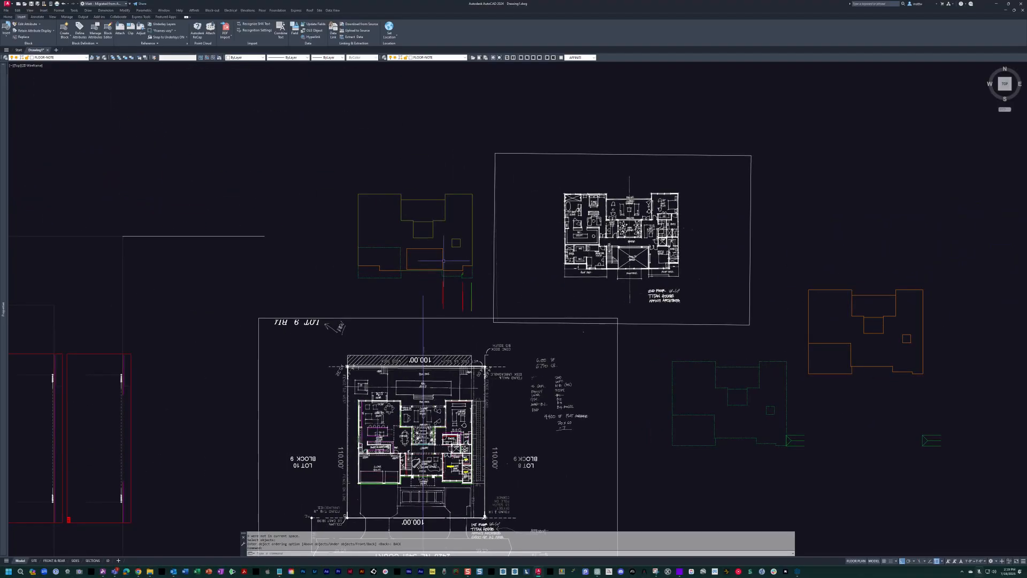
Examine the slab block against the dashed green first-floor wall outline that it overlaps.
scroll(424, 241, "up", 2)
mouse_move(349, 231)
middle_mouse_down()
mouse_move(465, 299)
mouse_move(453, 304)
middle_mouse_up()
key("Escape")
scroll(466, 300, "up", 4)
scroll(513, 309, "down", 3)
key("Escape")
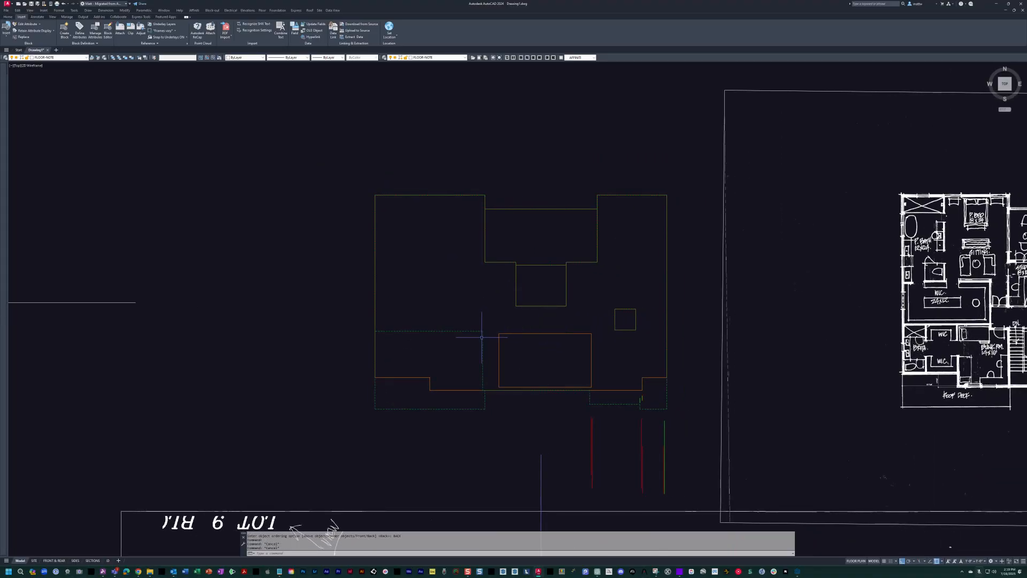
scroll(480, 337, "up", 2)
left_click(454, 321)
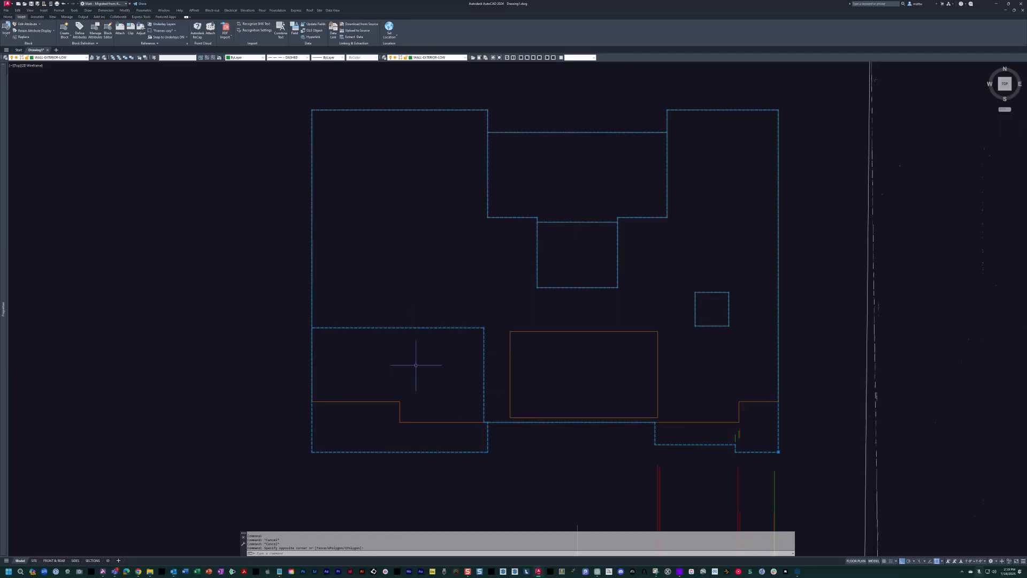
scroll(410, 315, "down", 2)
middle_click_drag(412, 317, 422, 328)
key("Escape")
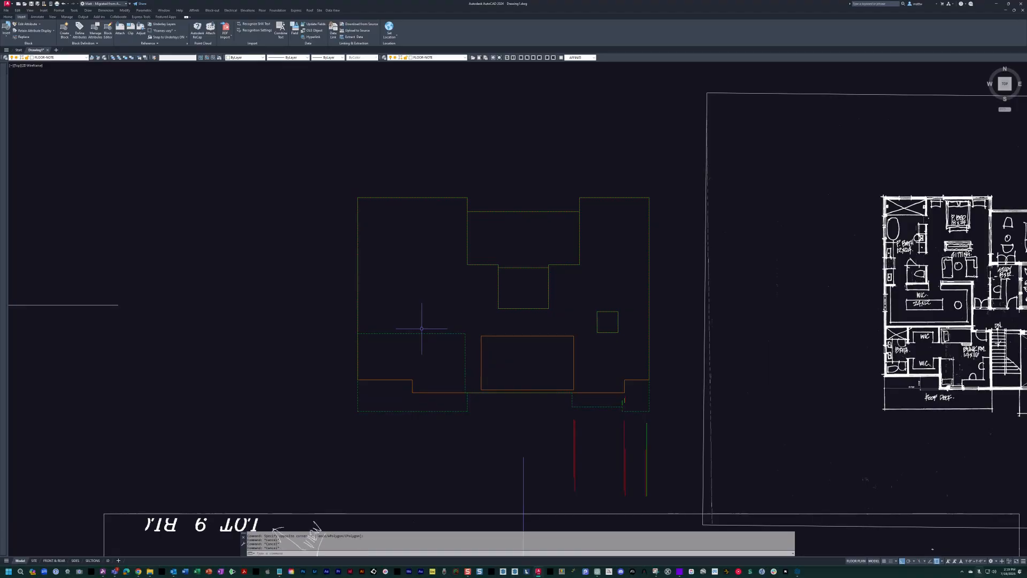
Open the second-floor slab block for in-place editing.
key("Return")
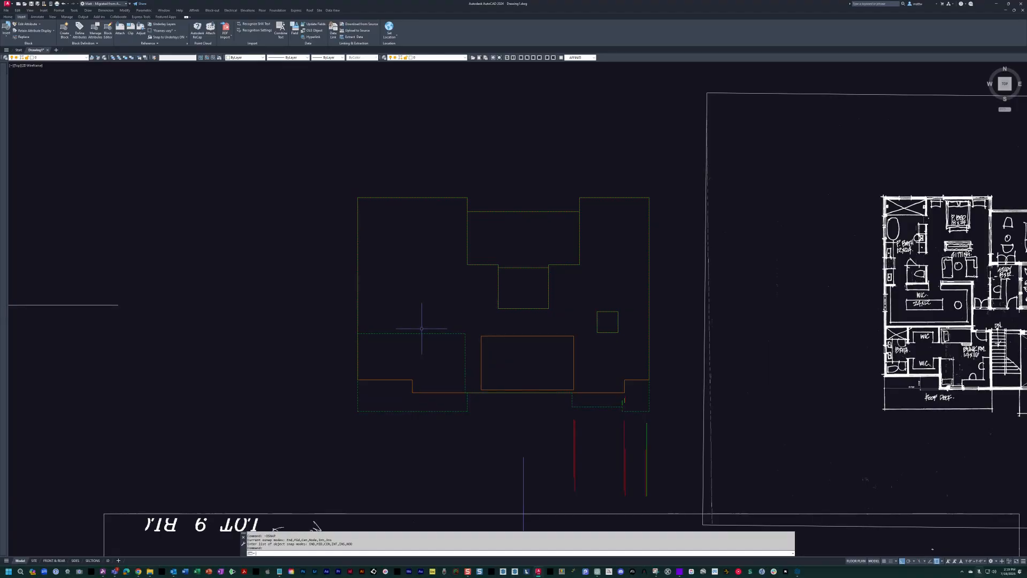
middle_click_drag(421, 329, 540, 333)
key("Escape")
key("Escape")
type("rfe")
key("Return")
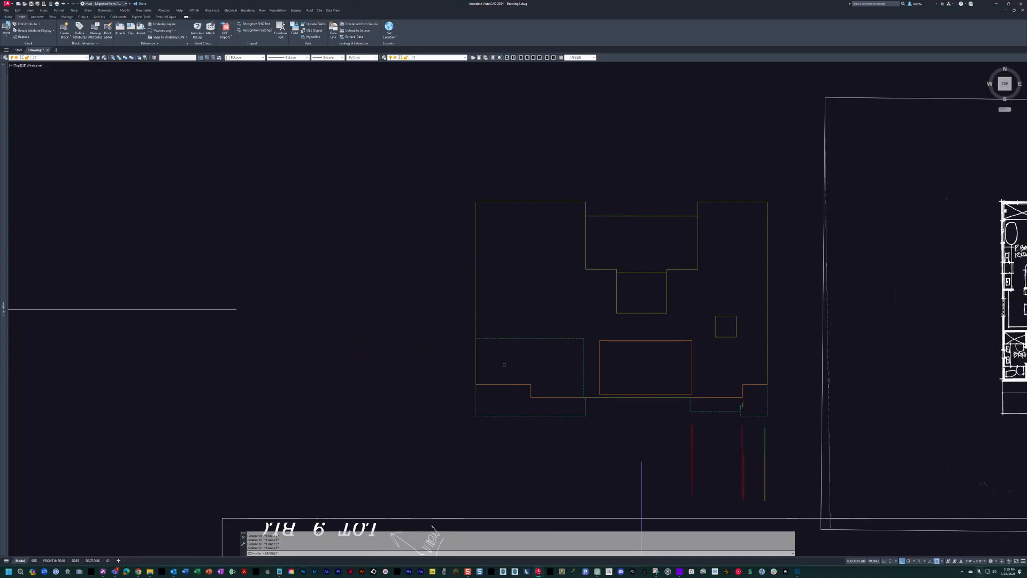
left_click(503, 385)
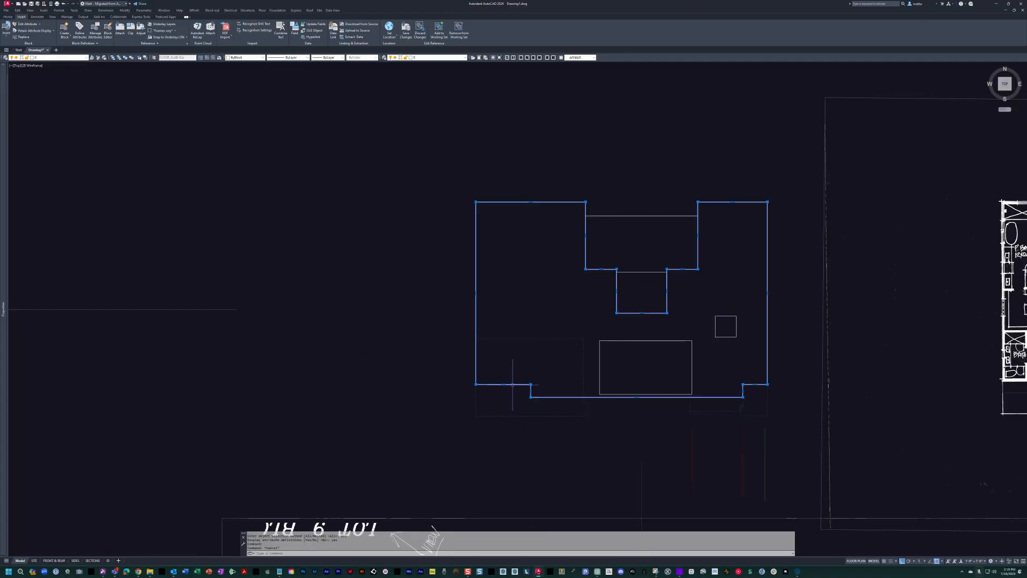
Copy the slab's outer boundary straight west, clear of the original outline.
type("c")
key("Return")
left_click(598, 295)
left_click(294, 296)
Remove the copied boundary from the block's working set and save the in-place block edit.
key("Escape")
left_click(407, 145)
left_click(368, 230)
left_click(459, 29)
type("rc")
key("Return")
Match the copied slab boundary's properties to the green exterior wall on the WALL-EXTERIOR layer.
key("Return")
scroll(619, 202, "down", 4)
type("ma")
Move the copied boundary by its northwest corner onto the slab block's northwest corner.
key("Return")
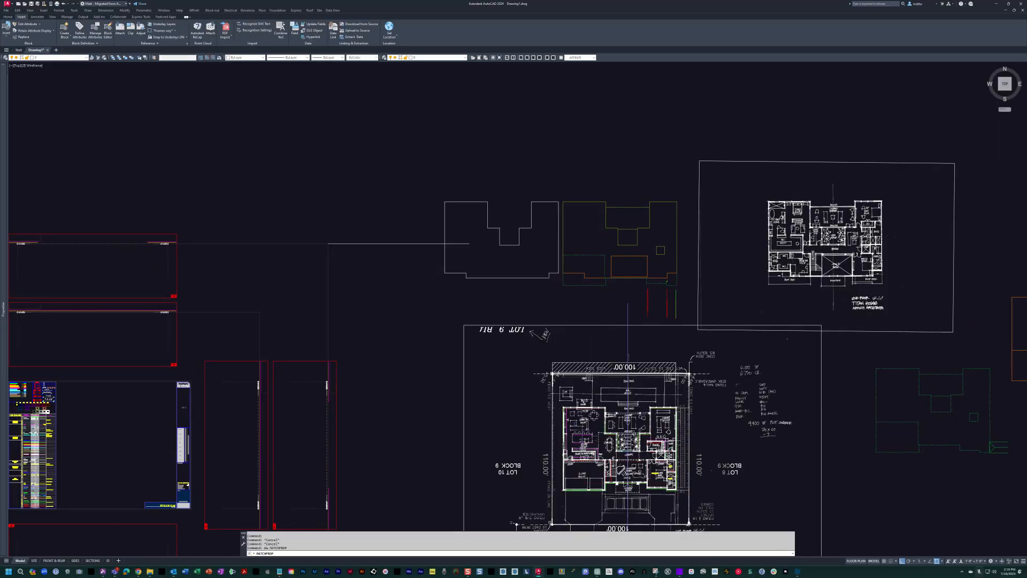
scroll(567, 415, "up", 5)
scroll(557, 415, "down", 6)
middle_click_drag(508, 169, 459, 243)
scroll(528, 407, "up", 4)
left_click(464, 430)
key("Escape")
key("Escape")
type("m")
Offset the green exterior boundary inward to form the inner face of the second-floor exterior wall.
key("Return")
left_click(410, 217)
left_click(326, 261)
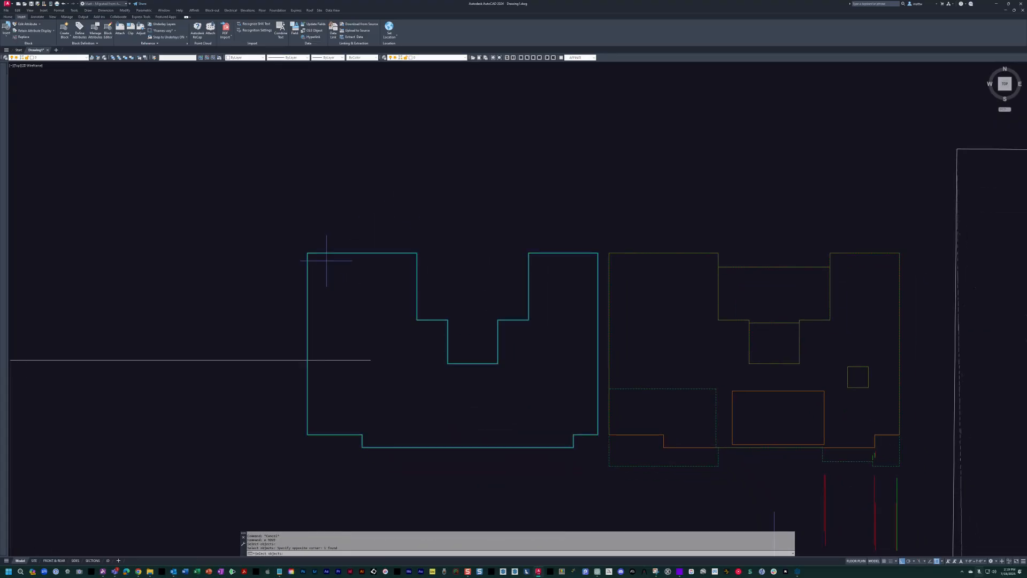
left_click(313, 252)
left_click(614, 252)
middle_click_drag(717, 326, 535, 345)
key("Escape")
key("Escape")
type("c1")
key("Return")
scroll(525, 320, "up", 6)
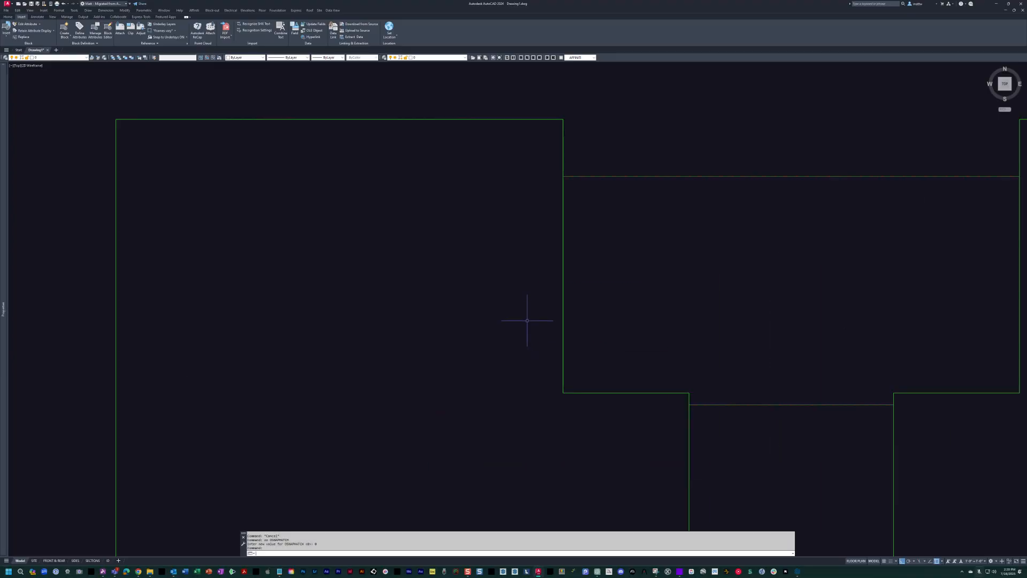
key("Escape")
type("o")
Offset the wall's inner face line 2 inches further into the building to form the interior finish line.
key("Return")
left_click(563, 301)
left_click(543, 294)
key("Escape")
key("Return")
type("2")
Match the innermost offset line's properties to the red vertical reference line south of the slab.
key("Return")
left_click(562, 300)
left_click(523, 317)
scroll(524, 315, "down", 3)
scroll(524, 315, "down", 5)
key("Escape")
key("Escape")
type("ma")
key("Return")
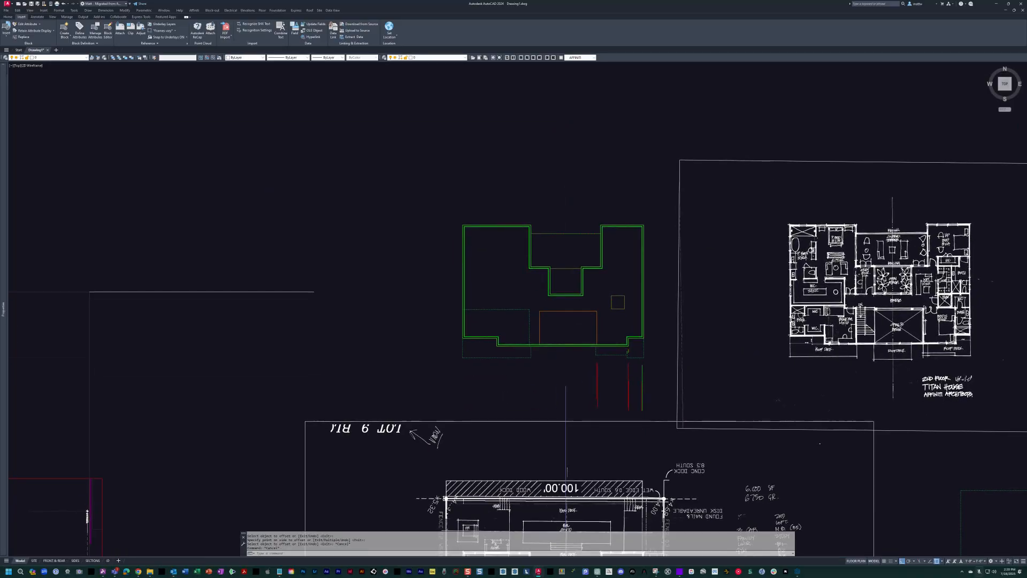
scroll(562, 369, "up", 6)
scroll(601, 396, "up", 4)
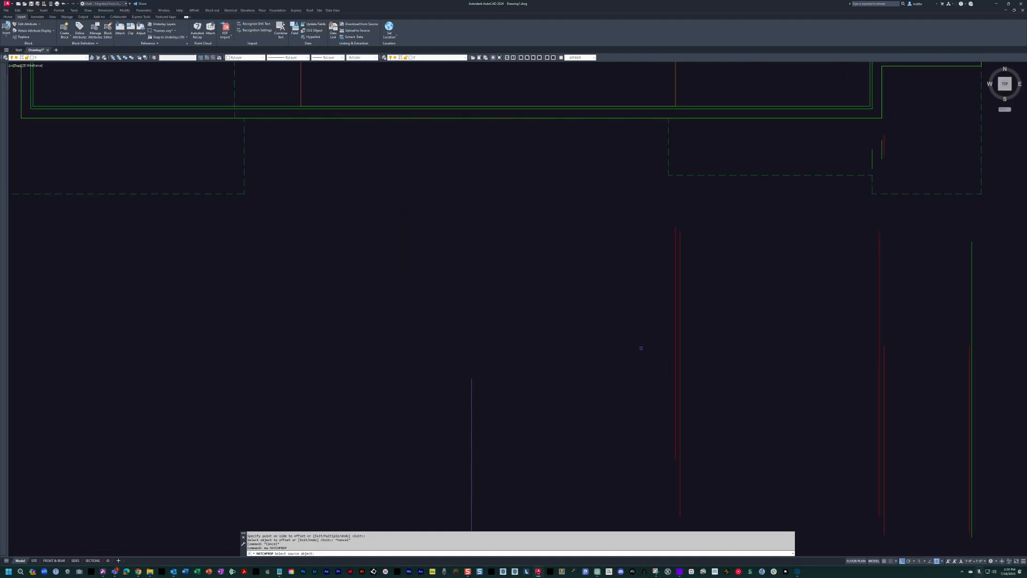
left_click(676, 342)
middle_click_drag(654, 195, 628, 418)
left_click(567, 329)
key("Return")
scroll(556, 315, "down", 4)
middle_click_drag(588, 294, 374, 278)
key("Escape")
key("Escape")
key("Escape")
middle_click_drag(480, 325, 493, 328)
scroll(557, 426, "up", 3)
key("Escape")
type("m")
key("Return")
left_click(587, 394)
left_click(516, 356)
key("Return")
left_click(605, 381)
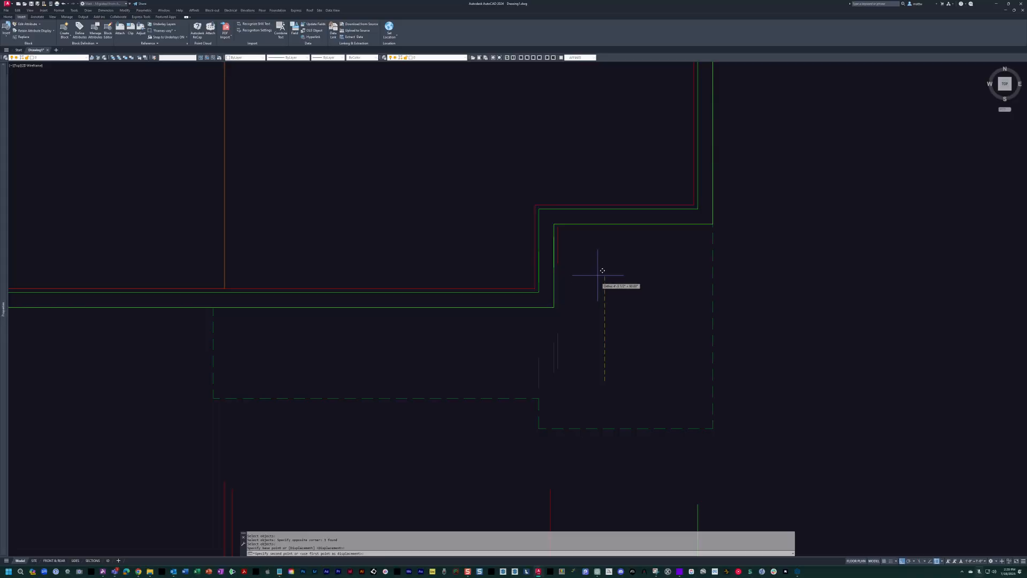
Move the short red vertical line north past the southeast wall notch and erase the two short green lines beside its old position.
left_click(558, 359)
key("Return")
left_click(590, 384)
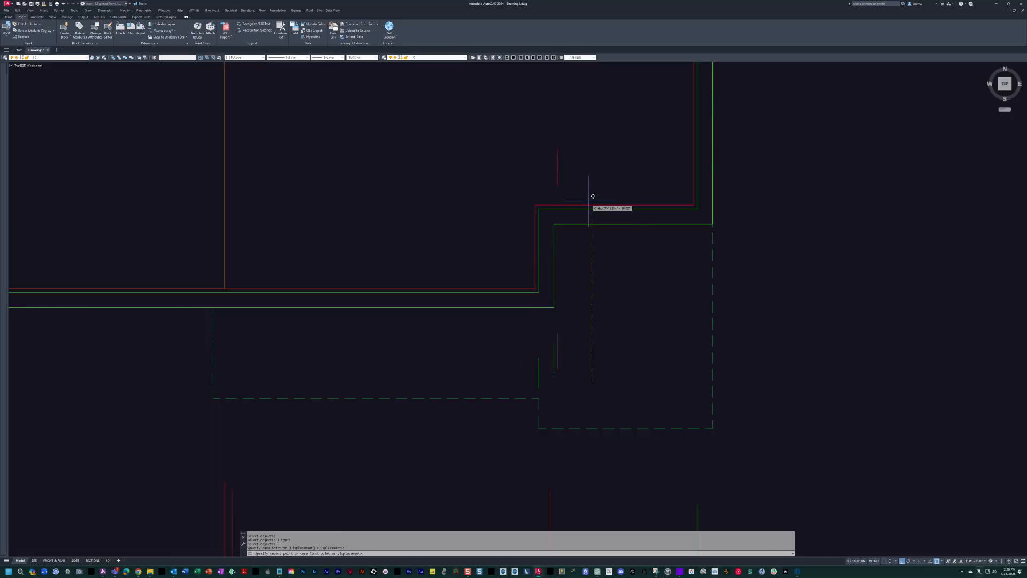
left_click(589, 197)
scroll(540, 332, "down", 4)
middle_click_drag(551, 312, 692, 336)
key("Escape")
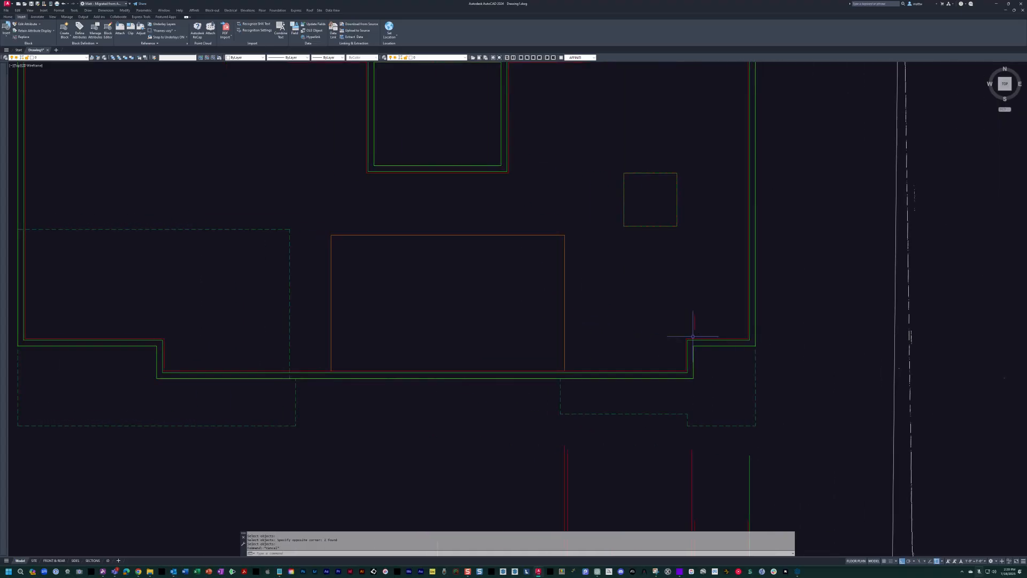
Examine the offset exterior wall lines around the second floor and the small square opening in its east part.
mouse_move(610, 301)
middle_mouse_down()
mouse_move(736, 337)
mouse_move(711, 339)
middle_mouse_up()
scroll(735, 337, "down", 4)
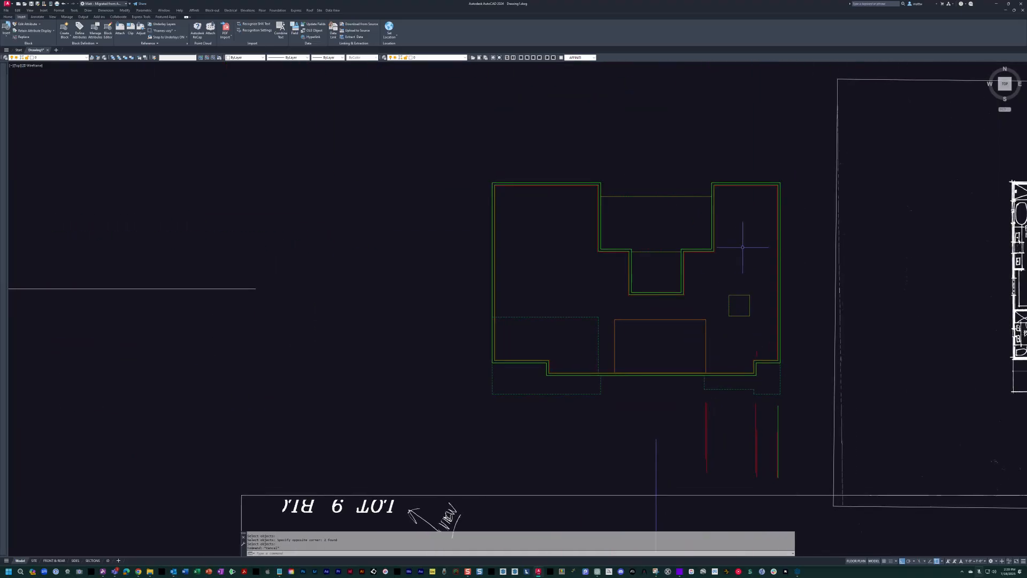
middle_click_drag(737, 254, 714, 259)
scroll(615, 294, "up", 6)
middle_click_drag(615, 293, 588, 296)
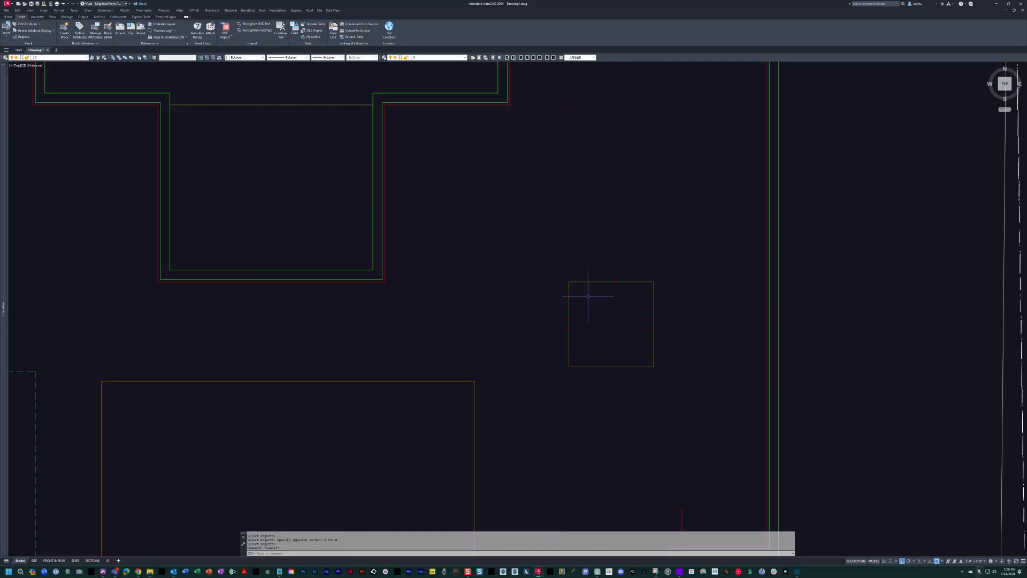
scroll(402, 270, "down", 2)
middle_click_drag(403, 270, 697, 308)
scroll(571, 328, "down", 2)
scroll(535, 254, "up", 2)
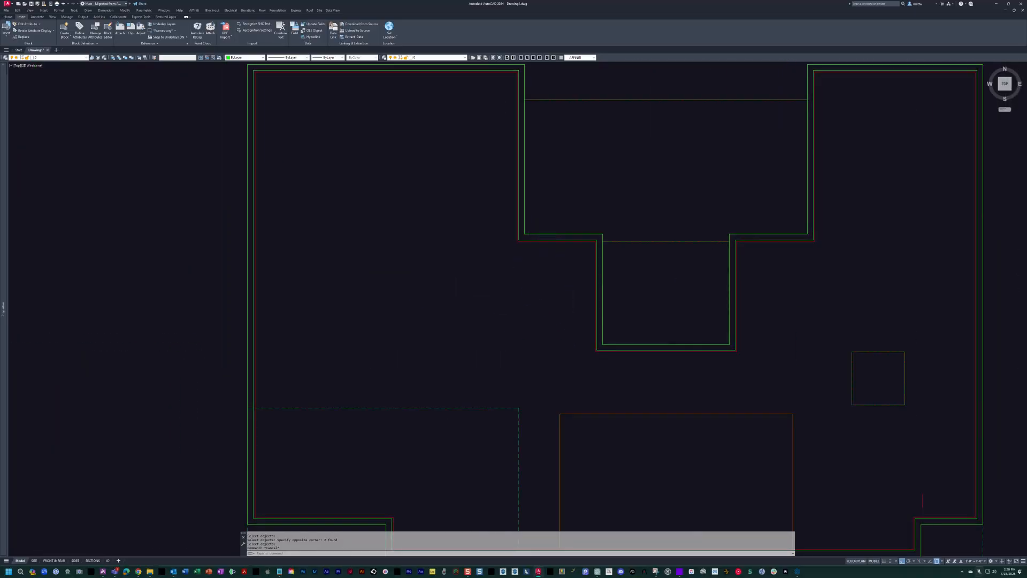
left_click(518, 198)
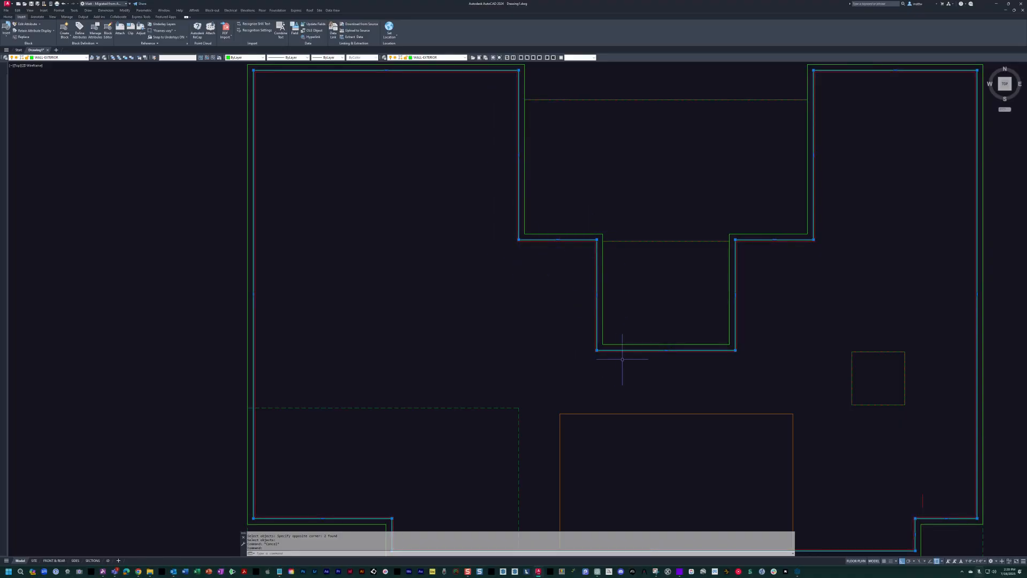
scroll(603, 321, "down", 3)
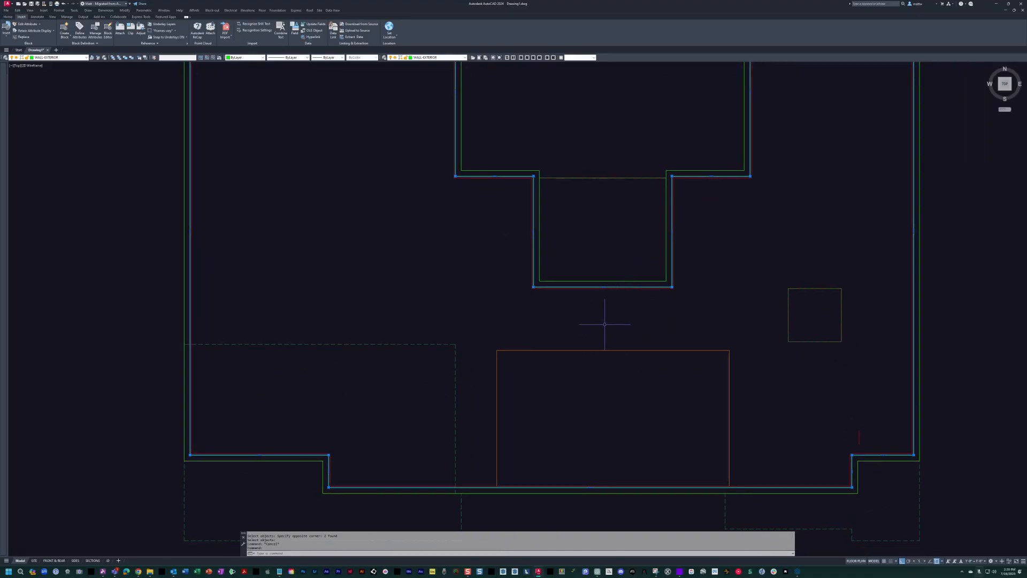
key("Escape")
key("Escape")
key("Escape")
mouse_move(564, 328)
middle_mouse_down()
mouse_move(530, 298)
mouse_move(385, 309)
middle_mouse_up()
key("Escape")
scroll(549, 285, "up", 4)
mouse_move(550, 285)
middle_mouse_down()
mouse_move(560, 312)
mouse_move(500, 310)
middle_mouse_up()
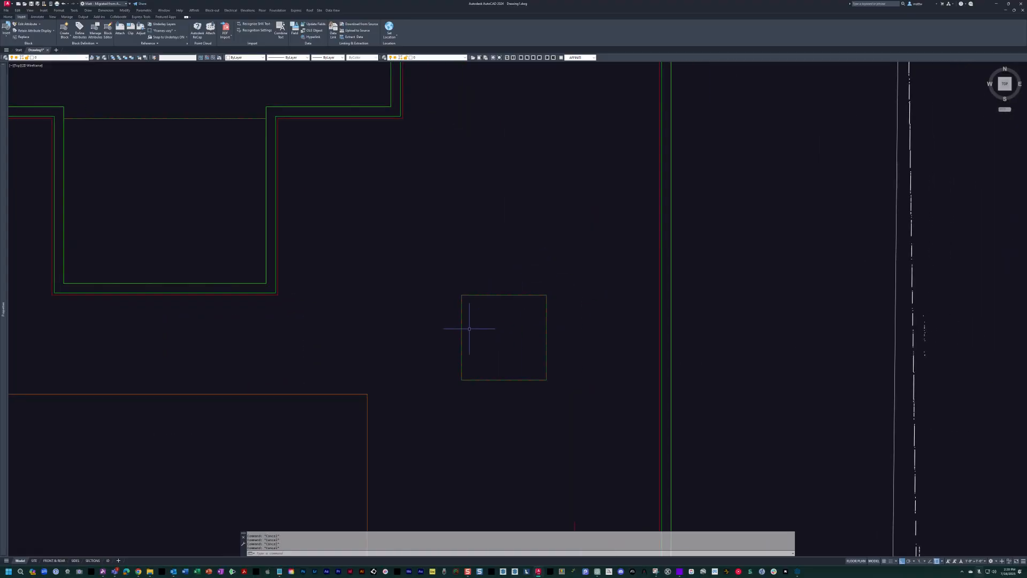
Draw a horizontal line from the small square's northwest corner east past the exterior wall and offset it 1 inch south.
type("l")
key("Return")
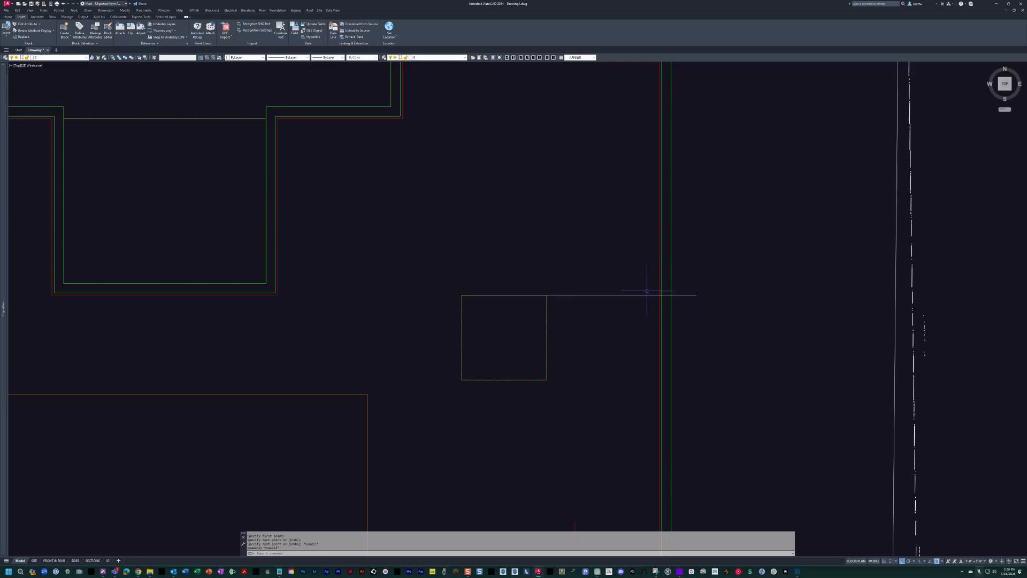
type("o")
key("Return")
scroll(582, 302, "up", 4)
left_click(565, 285)
left_click(571, 321)
middle_click_drag(572, 320, 696, 305)
key("Escape")
key("Escape")
Trace the small square opening with a rectangle and offset the rectangle 1 inch outward.
type("rec")
key("Return")
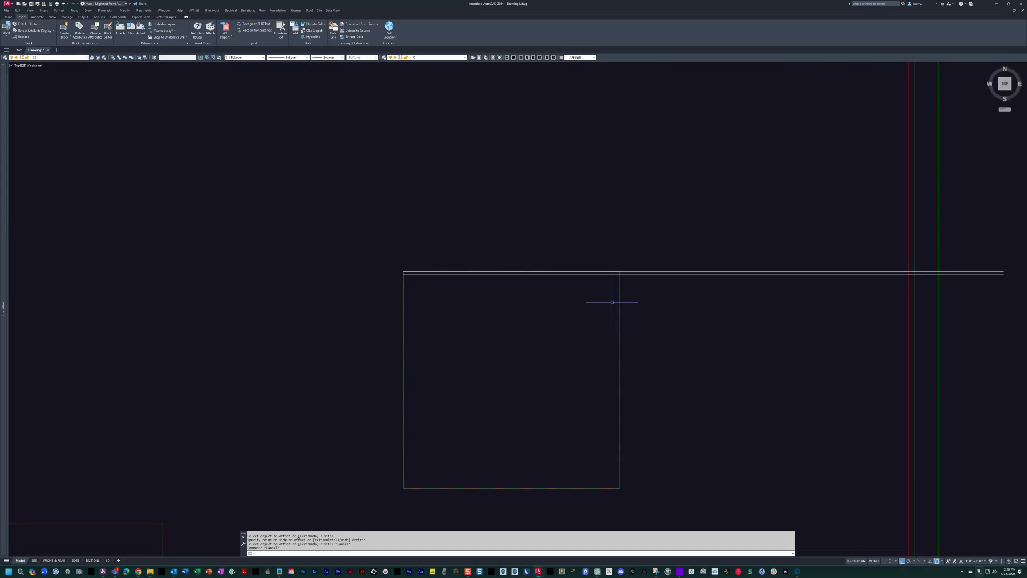
left_click(611, 486)
type("o")
key("Return")
type("1")
Erase the traced inner rectangle, keeping the outer offset one around the square opening.
key("Return")
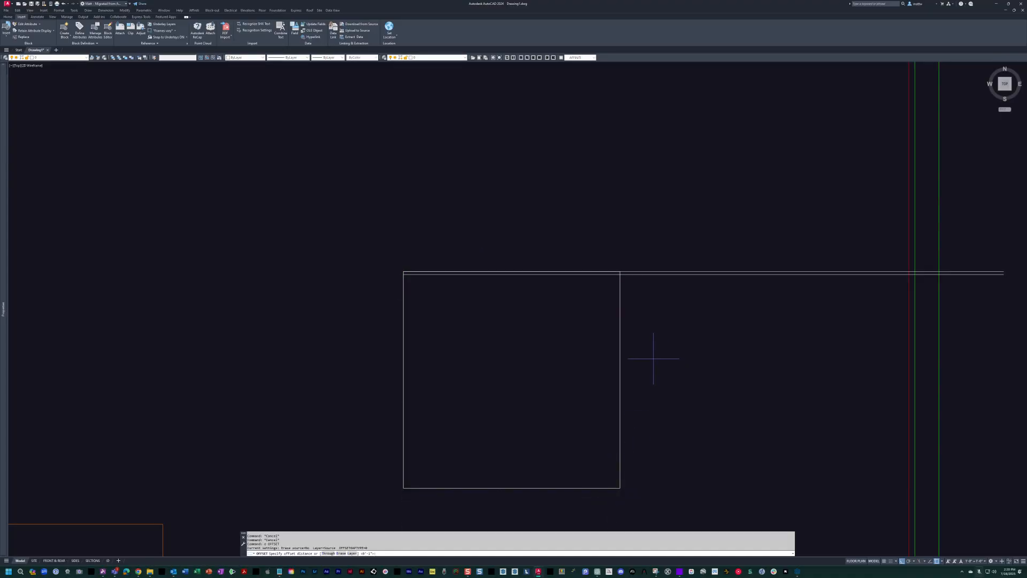
left_click(620, 327)
left_click(625, 309)
scroll(617, 276, "up", 4)
key("Escape")
type("e")
key("Return")
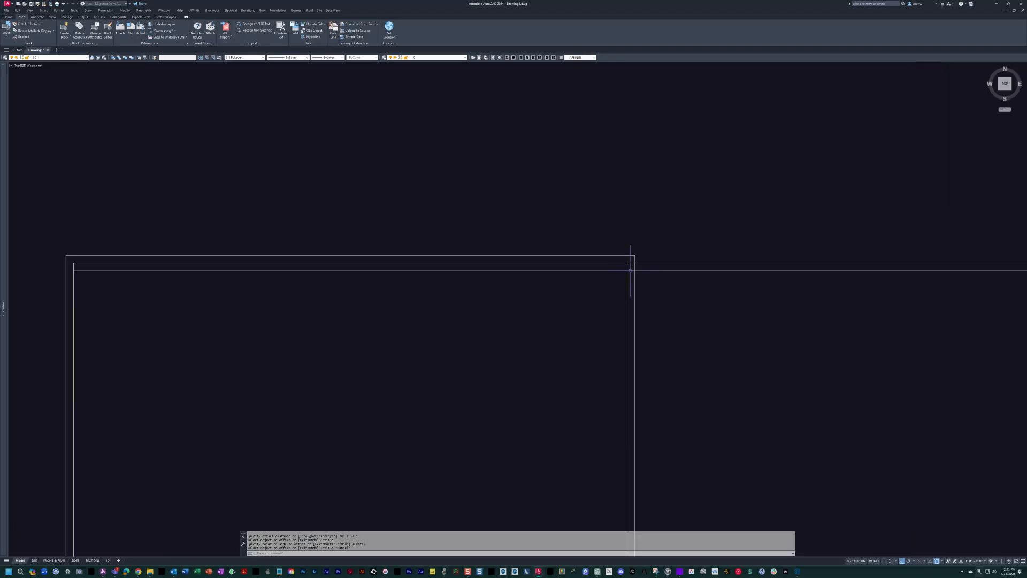
left_click(626, 287)
Move the two horizontal lines north so the upper one aligns with the offset rectangle's north edge.
key("Return")
scroll(649, 268, "up", 4)
key("Escape")
scroll(663, 238, "up", 2)
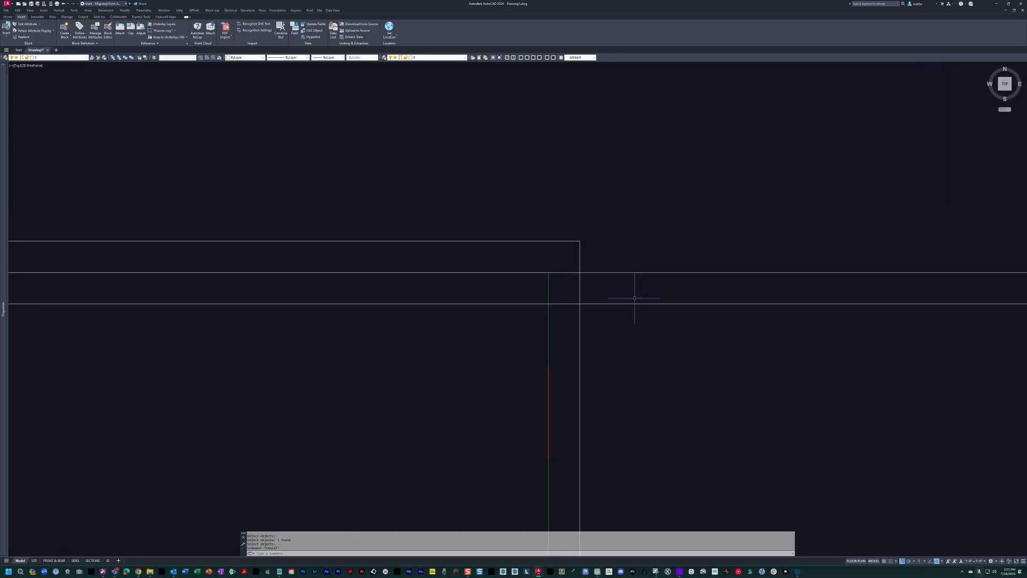
left_click(639, 273)
key("Return")
left_click(593, 273)
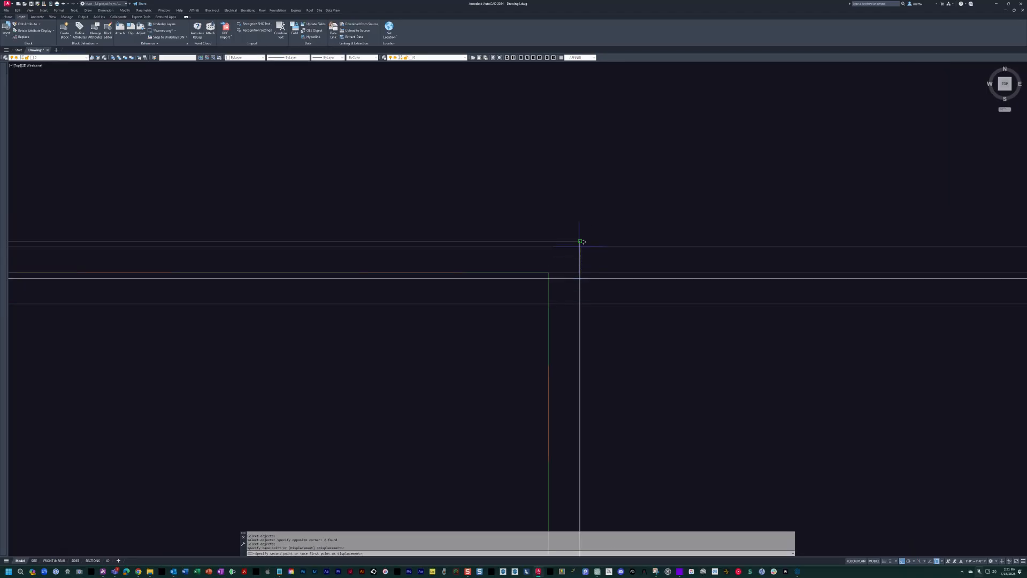
left_click(579, 247)
Erase the upper horizontal line that overlaps the rectangle's north edge and explode the rectangle.
type("e")
key("Return")
left_click(586, 245)
type("x")
key("Return")
key("Escape")
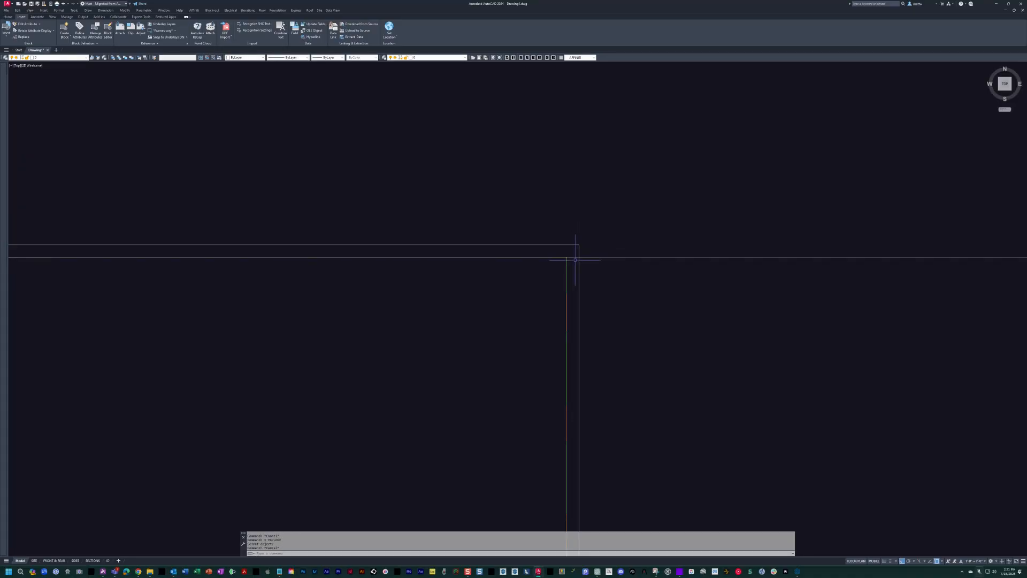
Make the rectangle's east edge and the remaining horizontal line meet in a clean corner near the northeast.
left_click(579, 265)
left_click(587, 256)
key("Escape")
scroll(556, 276, "down", 8)
key("Escape")
key("Escape")
Extend the square's north edge line east to the exterior wall's inner green line.
scroll(704, 306, "up", 4)
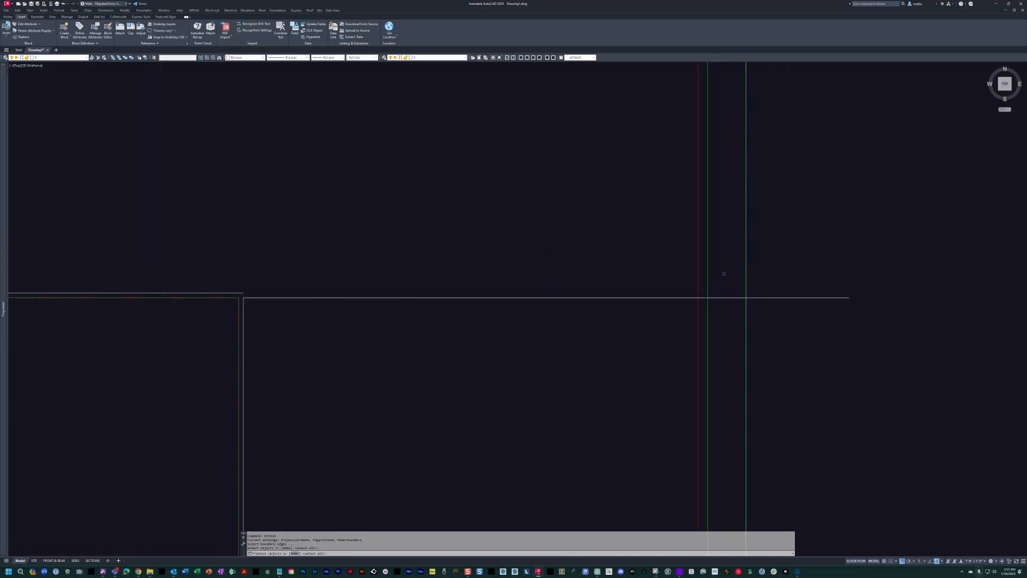
left_click(708, 275)
left_click(188, 292)
key("Escape")
key("Escape")
Trim the lower horizontal line where it runs past the exterior wall's inner green line.
type("t")
left_click(707, 313)
key("Return")
left_click(716, 298)
key("Escape")
key("Escape")
Move the square outline and its two connecting lines 1000 units west, clear of the floor plan.
scroll(716, 298, "down", 5)
left_click(580, 270)
left_click(664, 385)
scroll(676, 318, "up", 5)
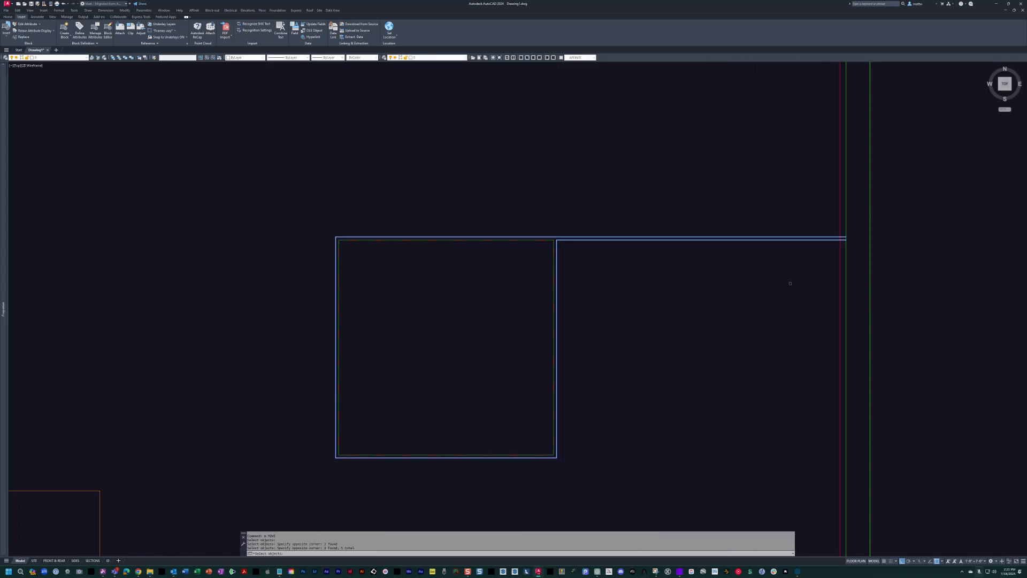
key("Return")
scroll(724, 295, "down", 5)
left_click(699, 251)
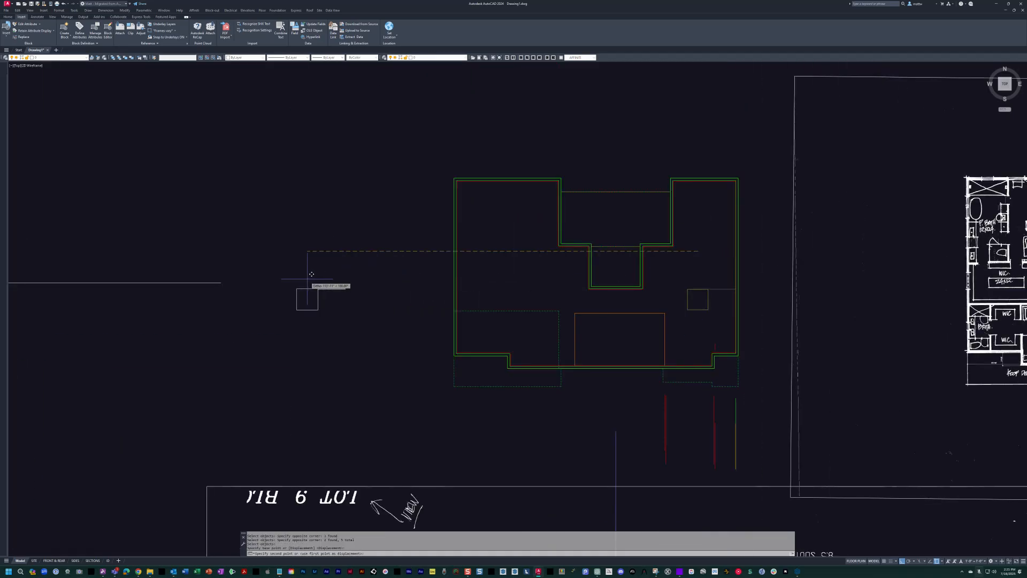
key("Escape")
Erase the long stray horizontal line beside the moved square outline.
type("e")
key("Return")
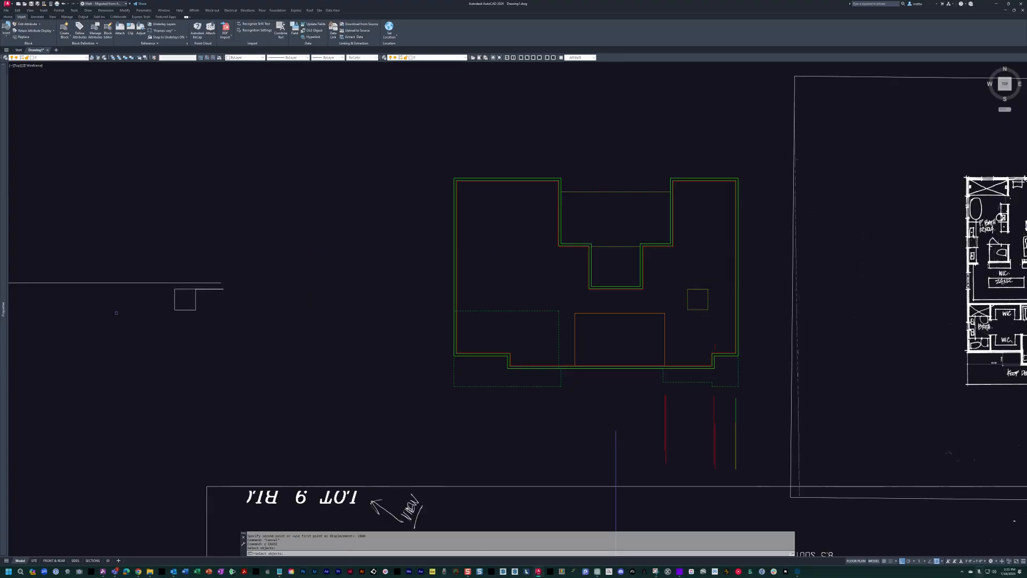
scroll(637, 338, "up", 4)
key("Escape")
Copy the exterior wall's inner green outline 1000 units west to surround the moved square outline.
type("c")
key("Return")
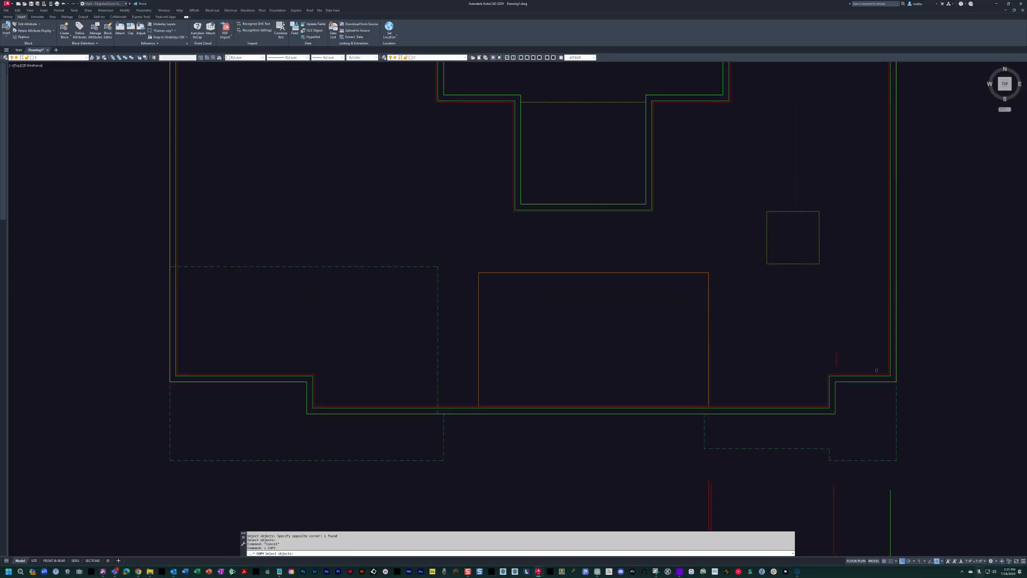
left_click(812, 321)
type("1000")
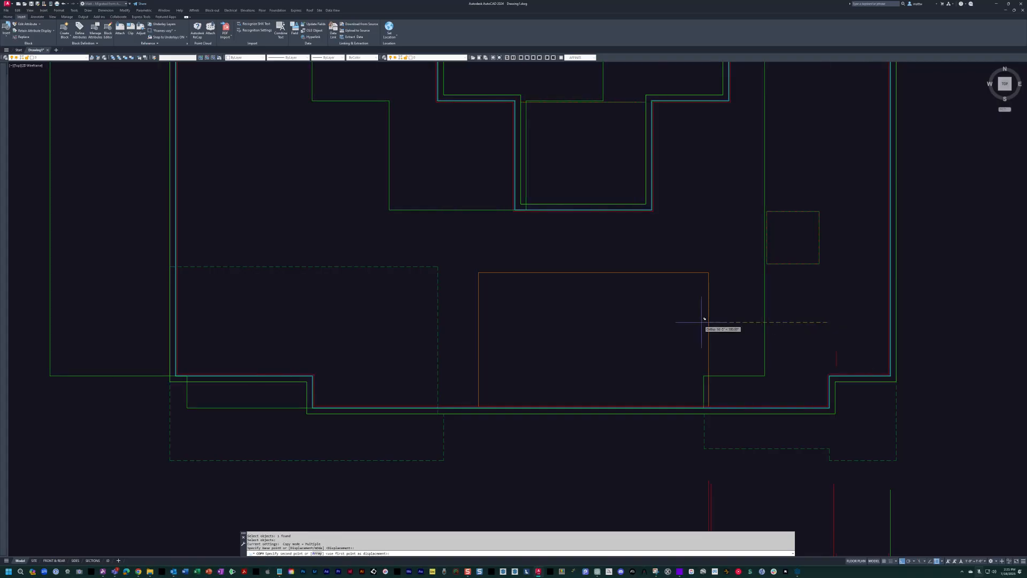
key("Return")
key("Escape")
Match the copied green outline's properties to the white line connecting it to the square.
scroll(701, 321, "down", 6)
scroll(337, 301, "up", 4)
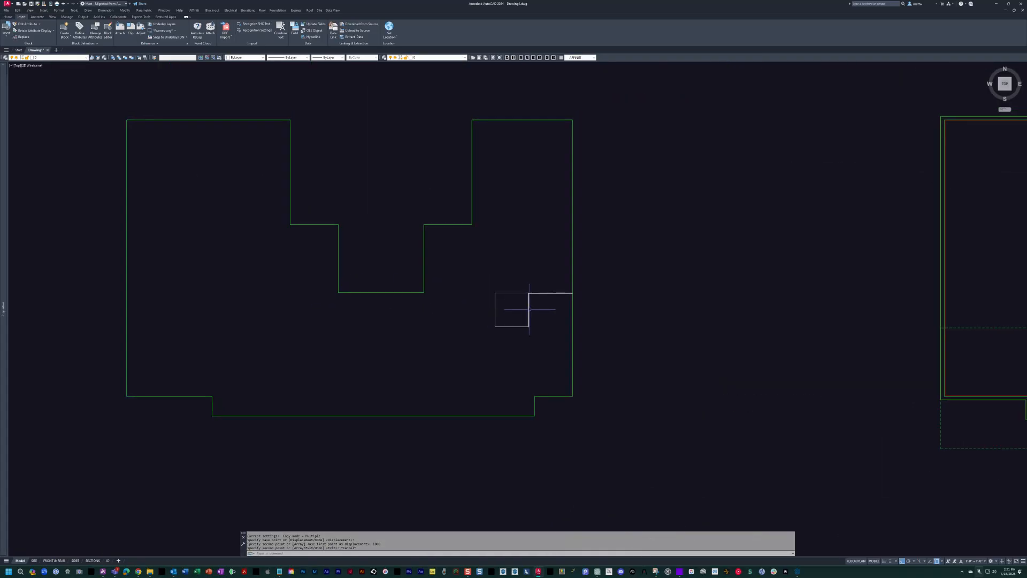
type("ma")
key("Return")
scroll(532, 303, "up", 2)
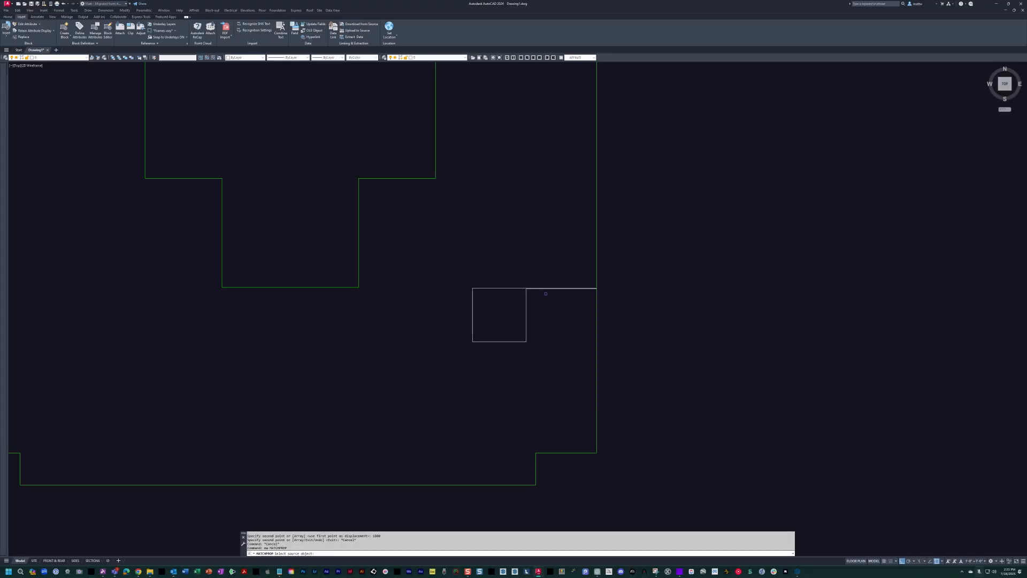
left_click(545, 289)
left_click(683, 338)
left_click(578, 318)
scroll(589, 288, "up", 6)
scroll(658, 283, "up", 4)
key("Escape")
key("Escape")
Trim the outline's east edge between the two parallel lines leading to the square.
type("tr")
key("Return")
left_click(630, 390)
left_click(594, 295)
key("Return")
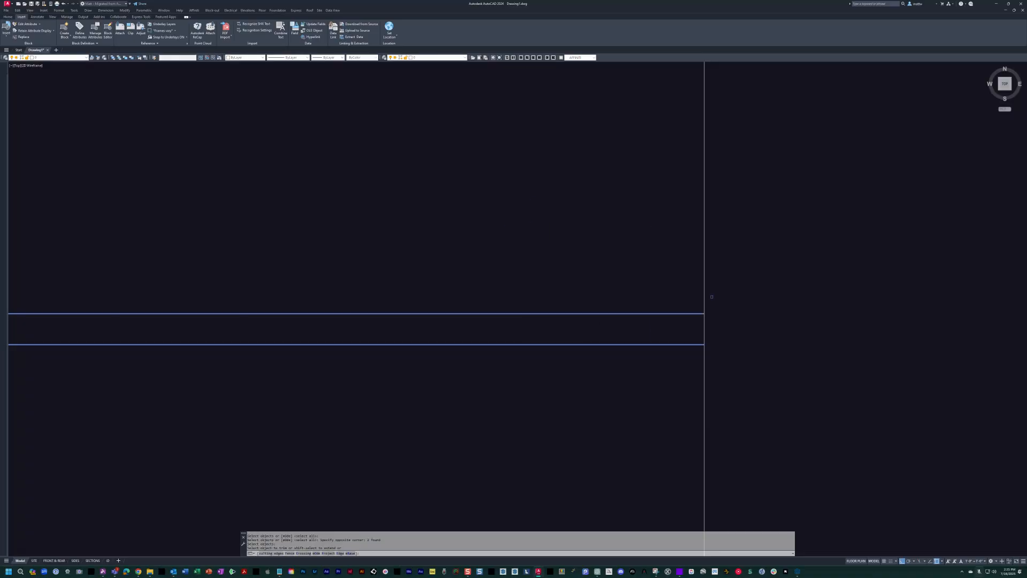
left_click(704, 332)
key("Escape")
scroll(706, 327, "down", 8)
scroll(708, 325, "up", 3)
scroll(716, 274, "down", 5)
scroll(717, 270, "down", 6)
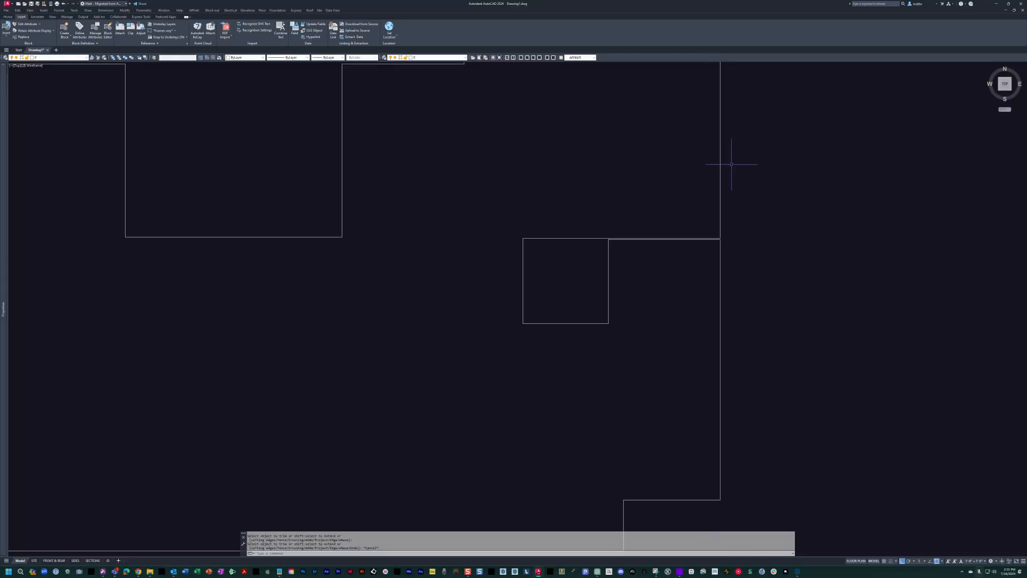
mouse_move(683, 195)
middle_mouse_down()
mouse_move(733, 247)
mouse_move(727, 304)
middle_mouse_up()
scroll(734, 247, "down", 4)
key("Escape")
key("Escape")
key("Escape")
left_click(435, 160)
left_click(777, 432)
middle_click_drag(712, 319, 700, 336)
key("Escape")
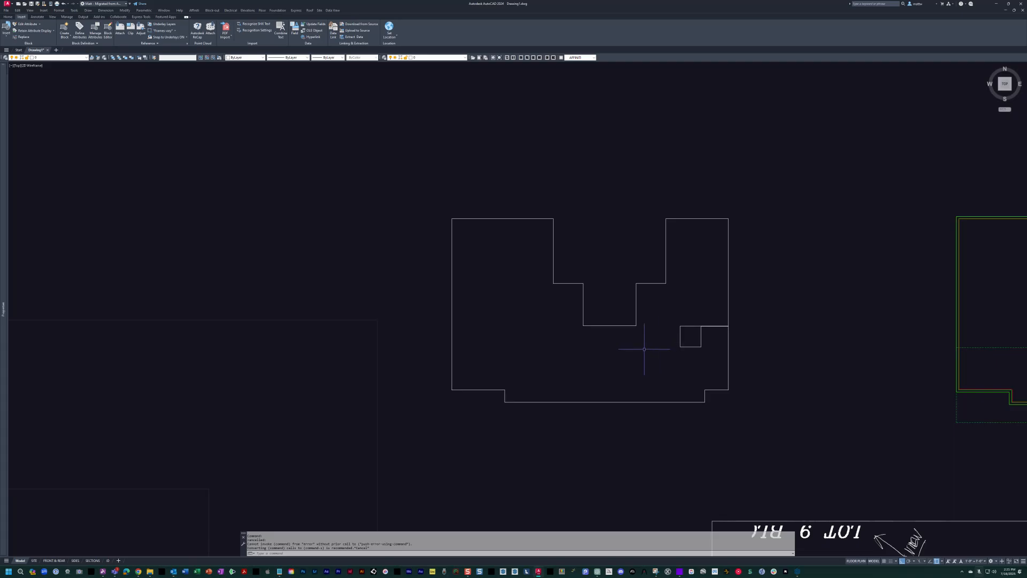
scroll(645, 349, "up", 3)
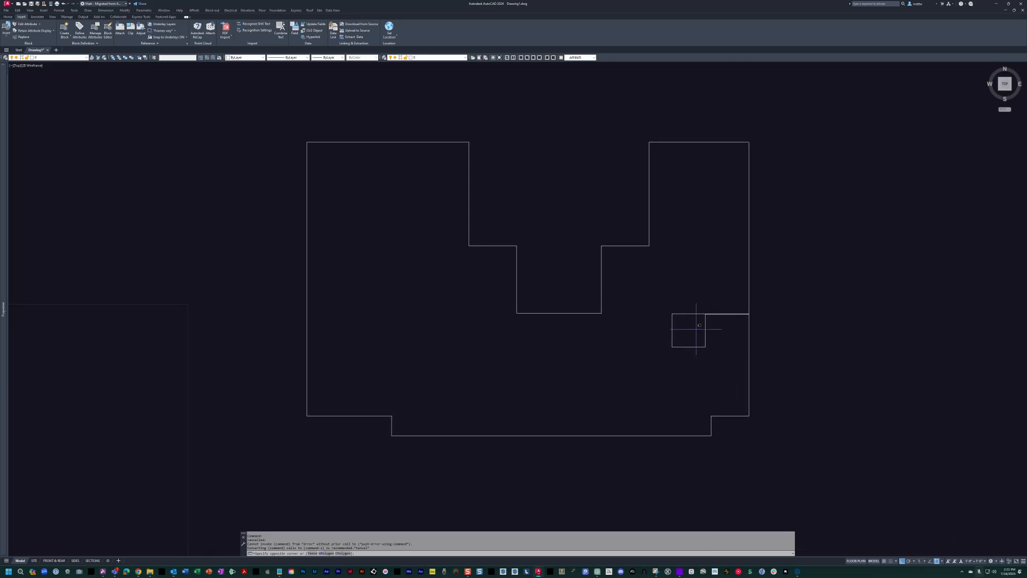
key("Escape")
scroll(688, 336, "up", 8)
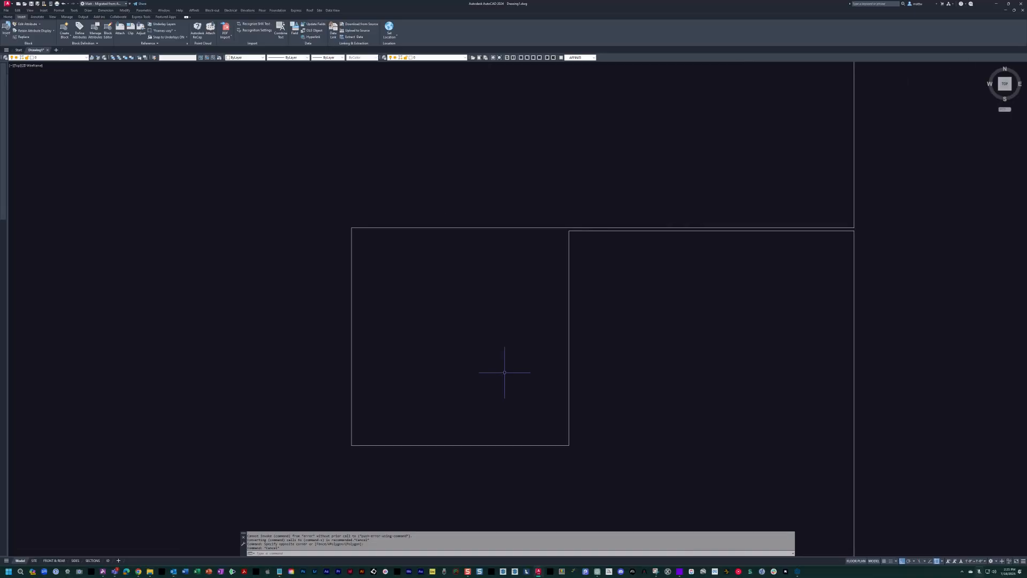
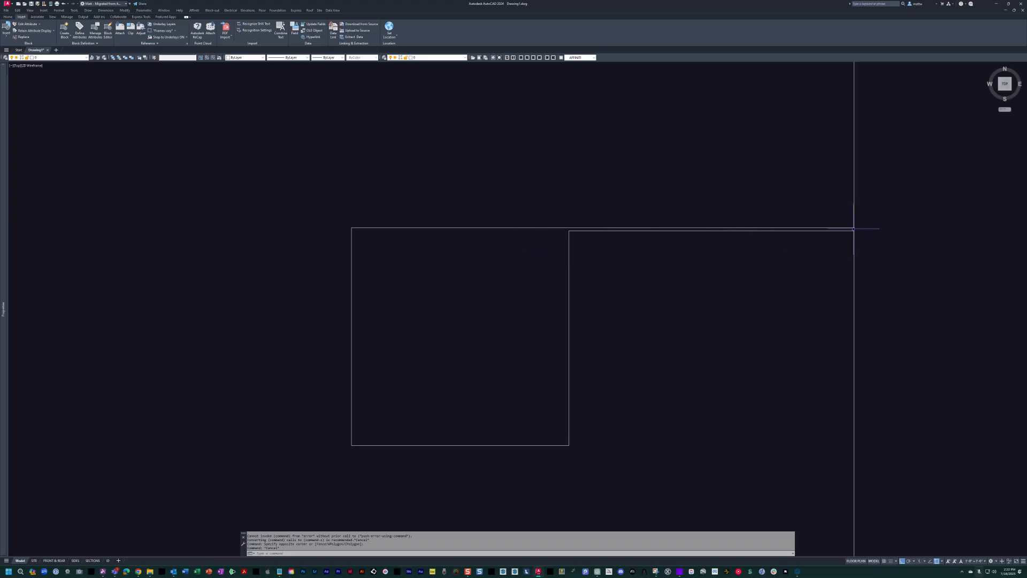
Hatch the area inside the stepped building outline.
scroll(912, 294, "down", 12)
type("h")
key("space")
left_click(677, 335)
key("space")
scroll(694, 305, "up", 2)
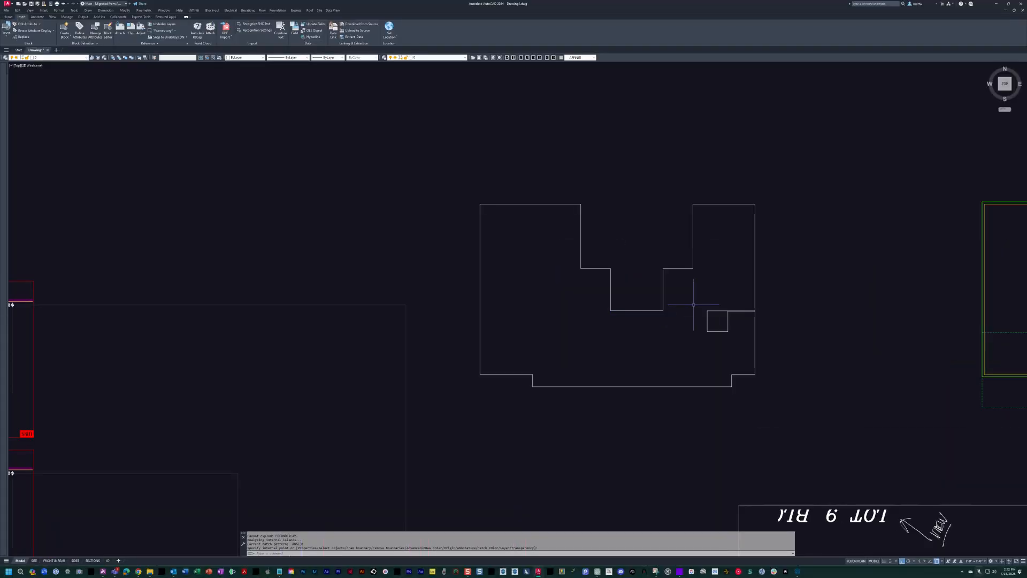
middle_click_drag(680, 310, 643, 320)
left_click(634, 280)
key("Delete")
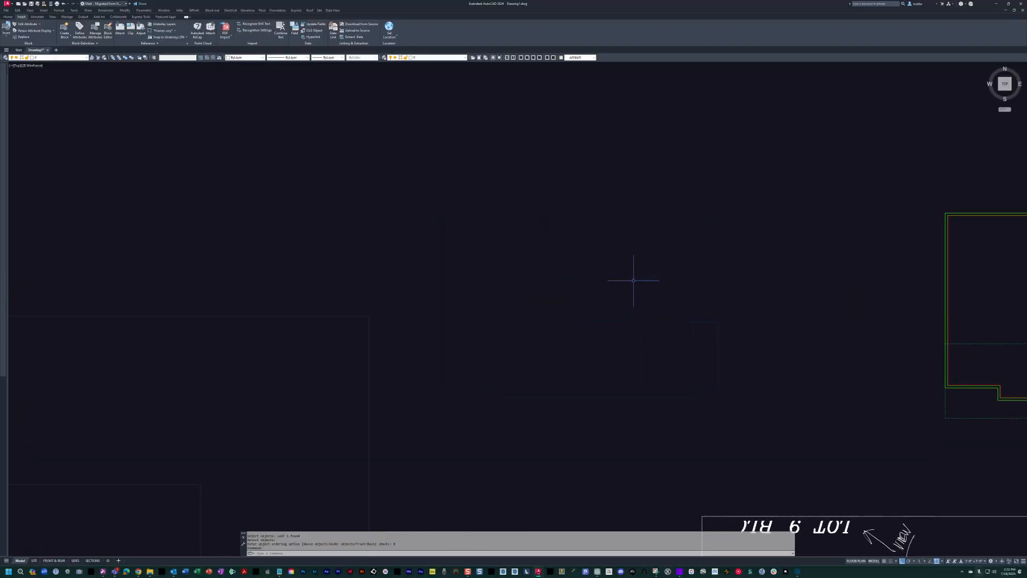
Undo the last hatch on the building outline.
key("Escape")
type("u")
key("space")
key("Escape")
key("Escape")
scroll(685, 360, "up", 2)
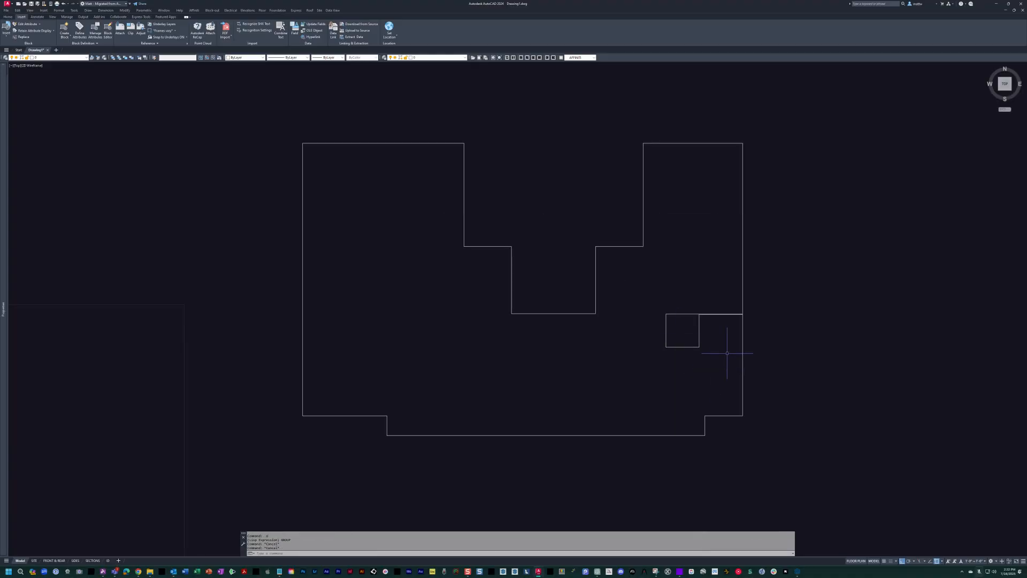
Fillet the outline with a radius of 0 where the narrow channel from the small square meets the outer wall line.
left_click(711, 313)
type("os")
key("space")
key("Escape")
key("Escape")
middle_click_drag(723, 332, 674, 326)
scroll(705, 289, "up", 5)
type("f")
key("space")
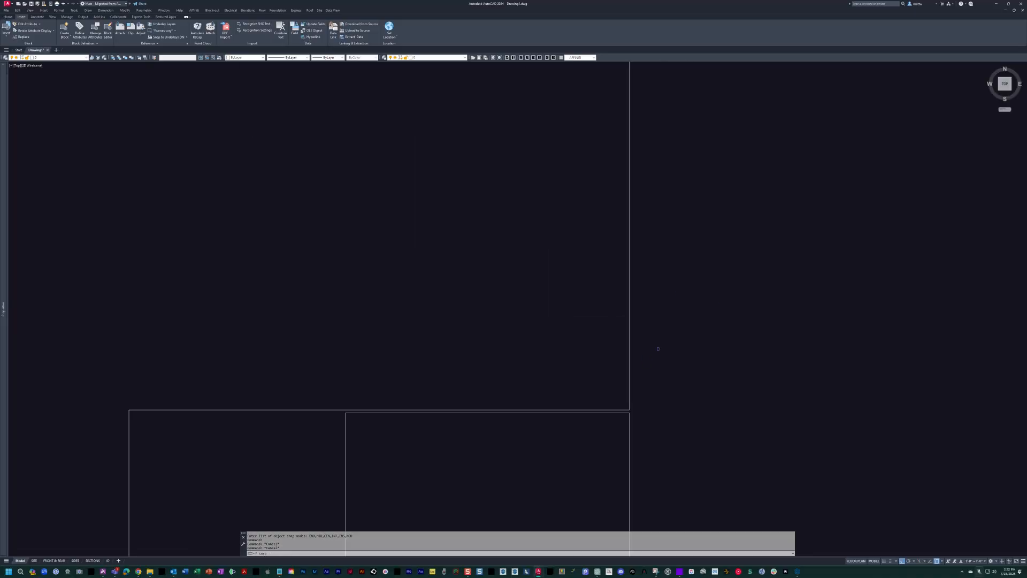
scroll(615, 403, "up", 3)
left_click(653, 413)
left_click(654, 409)
scroll(916, 293, "down", 3)
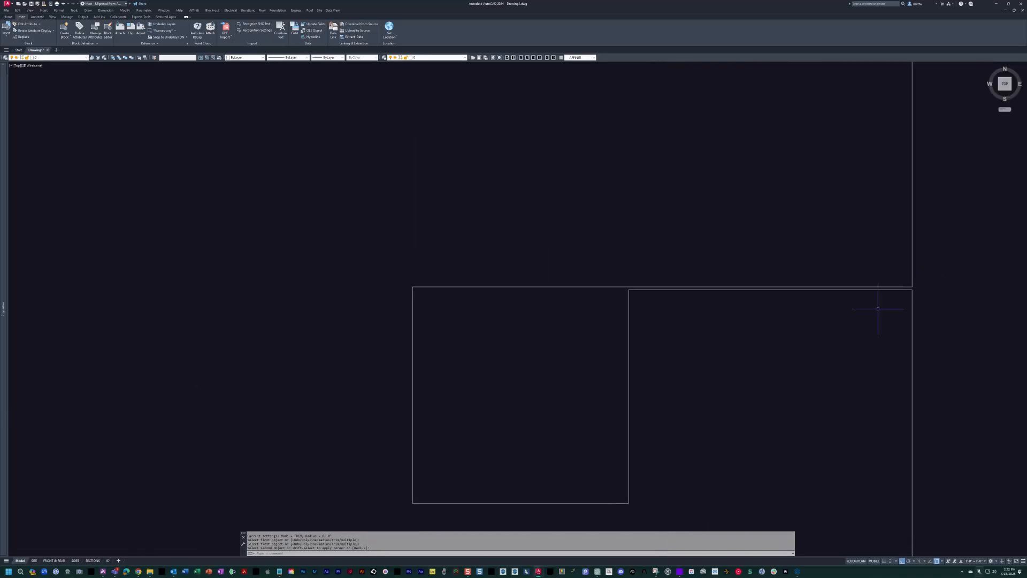
key("space")
left_click(628, 299)
key("Escape")
key("Escape")
Hatch the building outline with the SOLID pattern, selecting the outline itself as the boundary object.
scroll(628, 299, "down", 8)
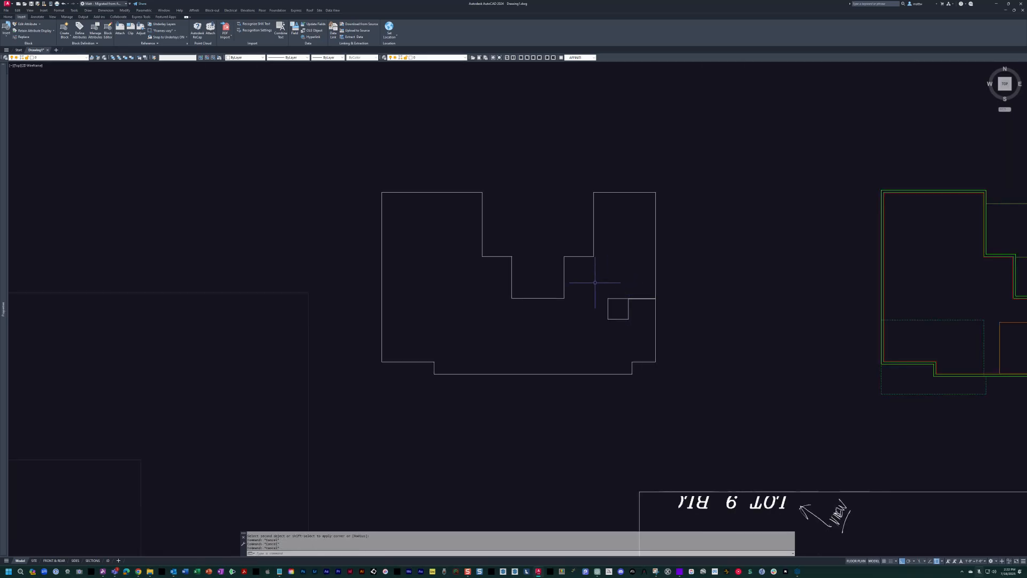
type("p")
left_click(363, 165)
left_click(683, 426)
key("Return")
type("w")
key("Return")
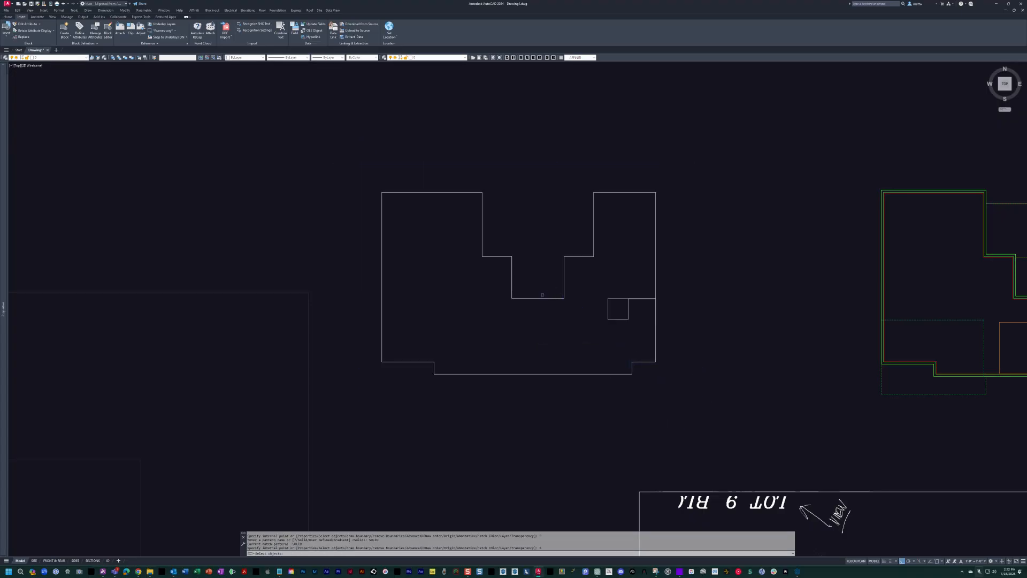
left_click(542, 298)
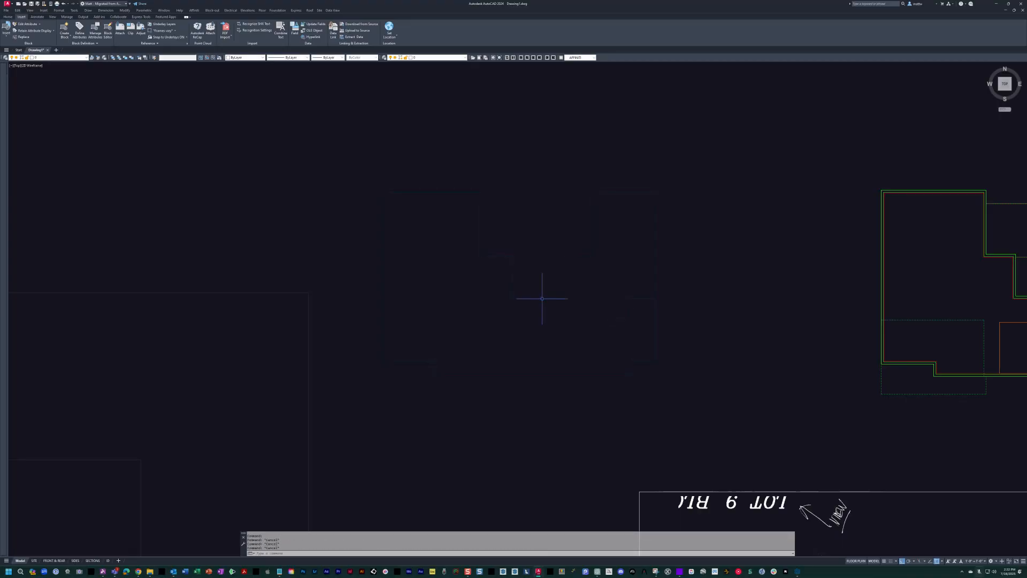
Undo the solid hatch.
type("u")
key("Return")
key("Return")
middle_click_drag(511, 315, 476, 306)
scroll(477, 307, "up", 2)
middle_click_drag(443, 263, 510, 289)
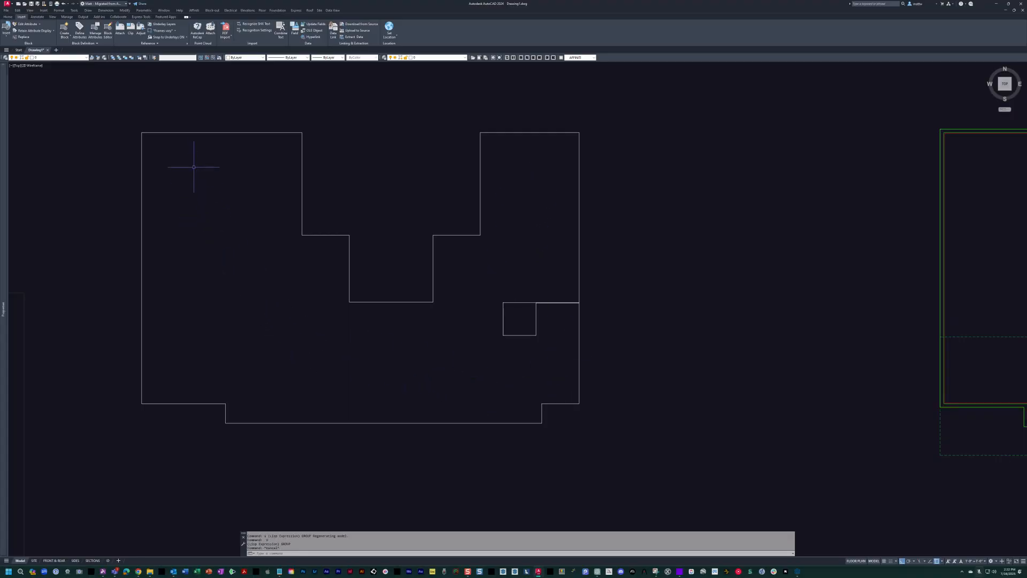
middle_click_drag(197, 150, 201, 151)
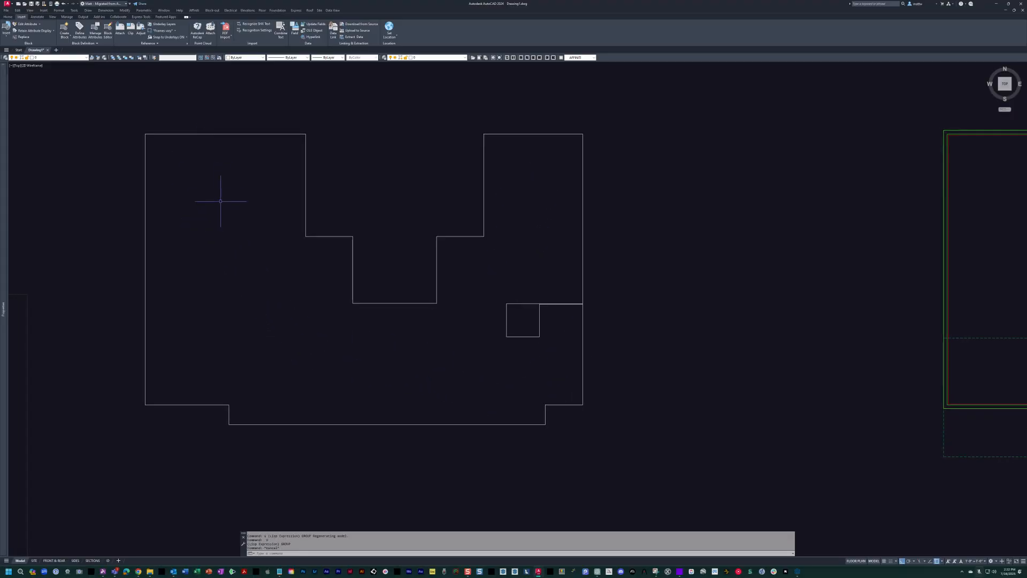
left_click(225, 405)
left_click(229, 405)
key("Escape")
key("Escape")
Clip the dashed lower-floor block of the floor plan with XCLIP, using a selected polyline as the new clipping boundary.
scroll(564, 301, "down", 2)
middle_click_drag(589, 300, 408, 294)
middle_click_drag(651, 309, 546, 324)
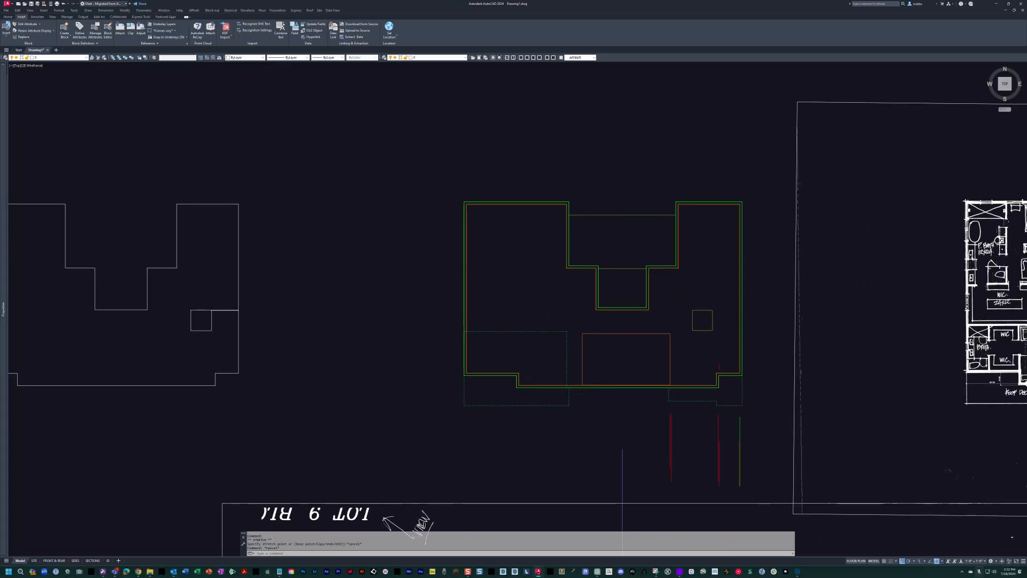
scroll(573, 395, "up", 2)
key("Escape")
key("Escape")
scroll(572, 397, "up", 2)
type("xc")
key("Return")
left_click(564, 396)
scroll(426, 204, "down", 2)
middle_click_drag(541, 275, 534, 354)
key("Return")
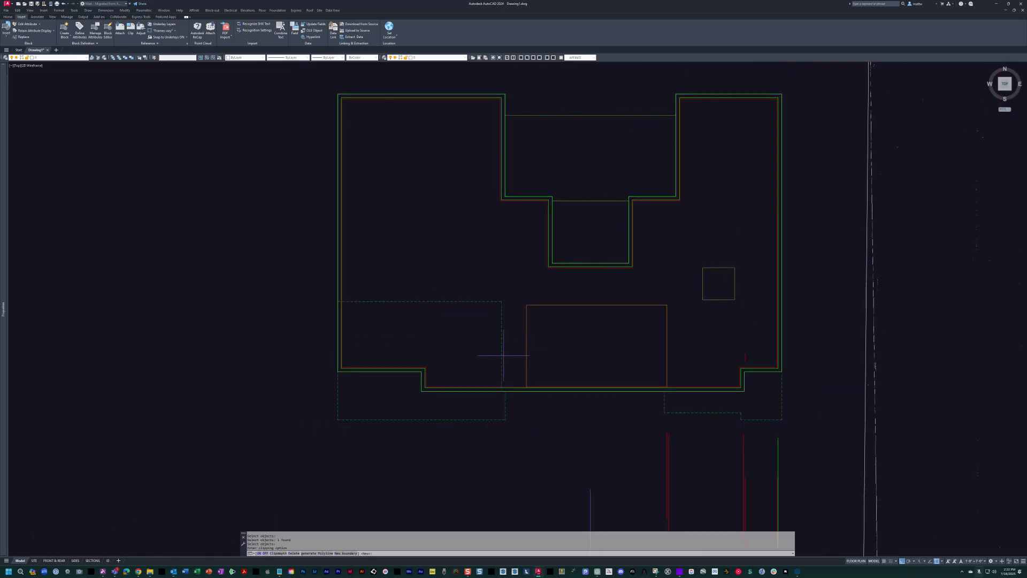
key("Return")
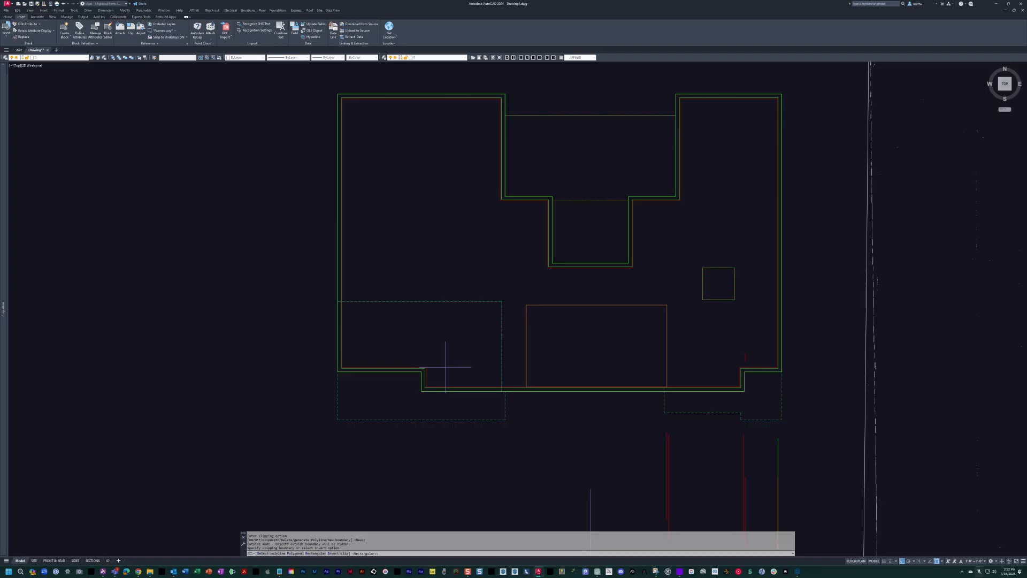
type("s")
key("Return")
scroll(427, 377, "up", 4)
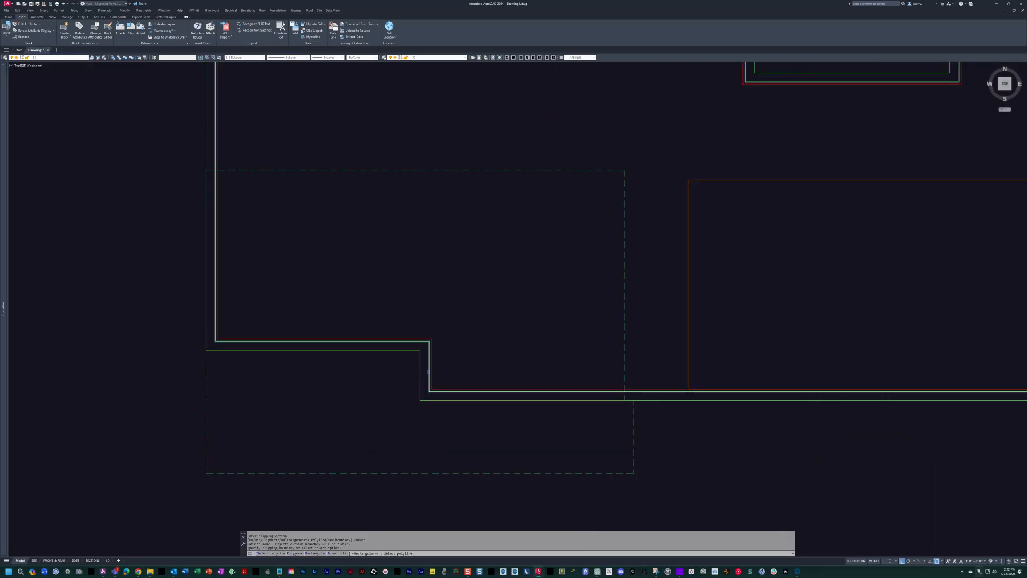
key("Escape")
scroll(528, 291, "down", 4)
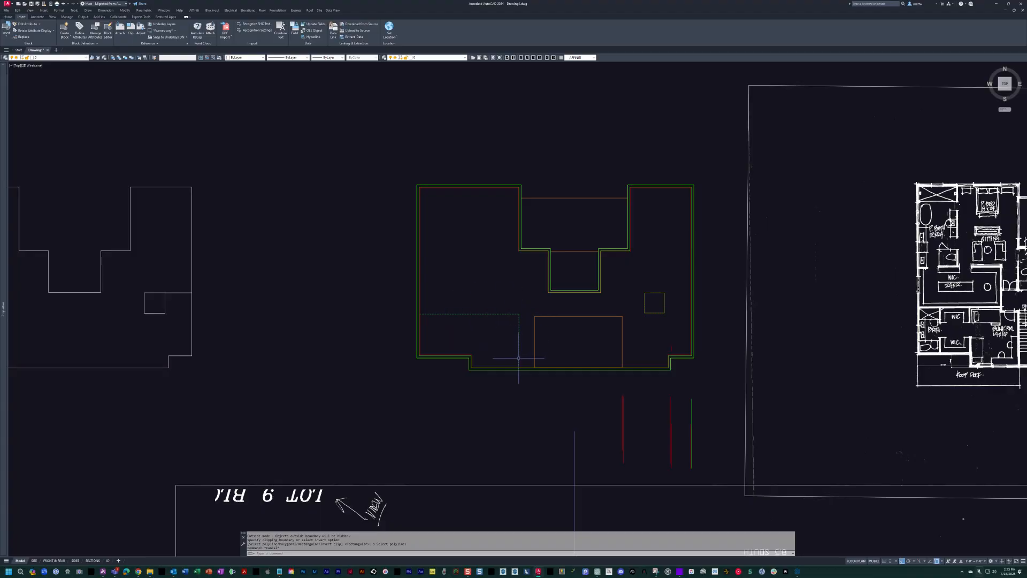
Invert the clip boundary of the dashed lower-floor block to hide its geometry inside the wall outline.
left_click(497, 309)
middle_click_drag(505, 335, 501, 338)
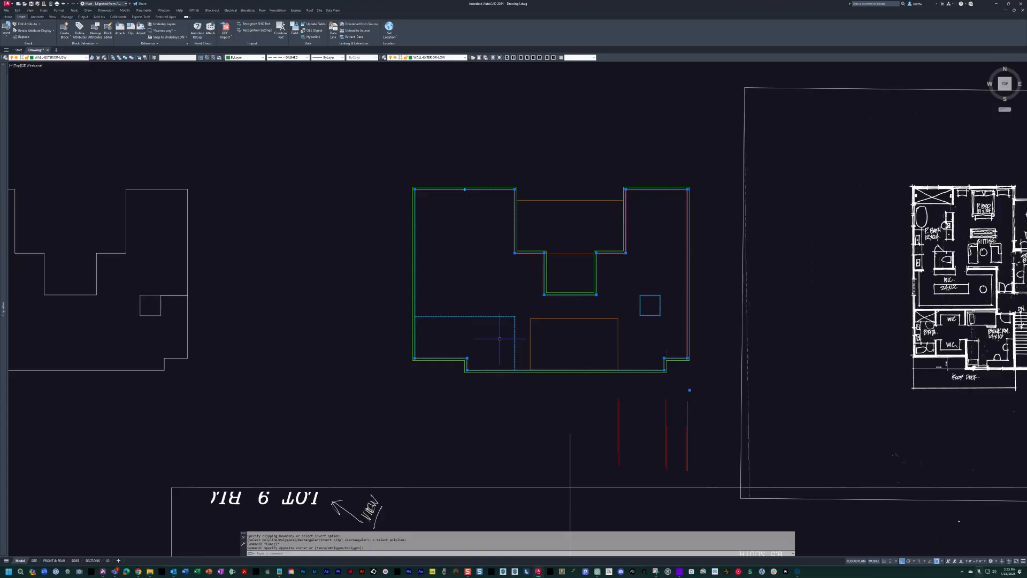
left_click(466, 188)
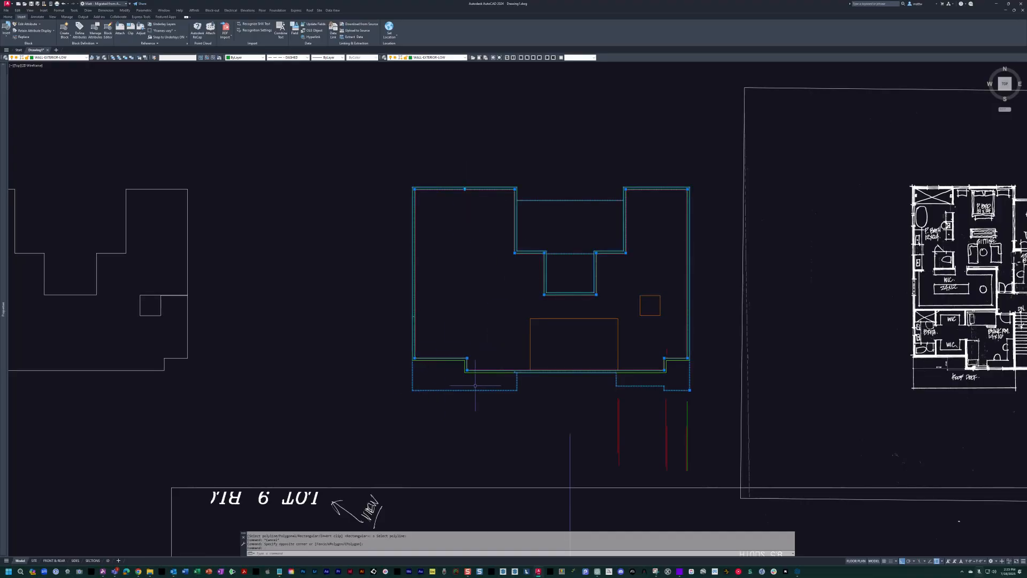
key("Escape")
middle_click_drag(568, 344, 526, 352)
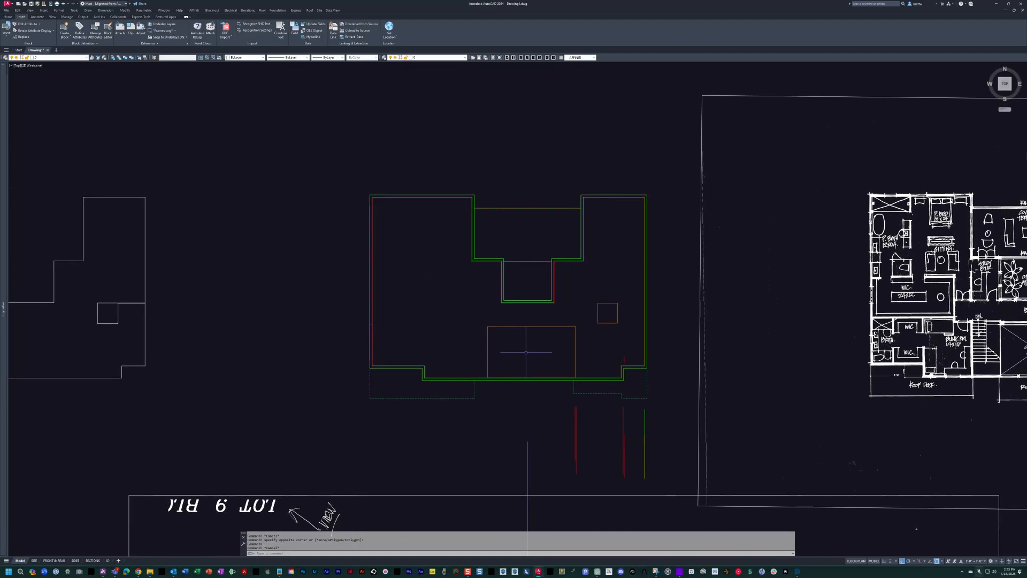
Erase the orange block with the large rectangle inside the floor plan.
type("e")
key("Return")
scroll(589, 297, "up", 4)
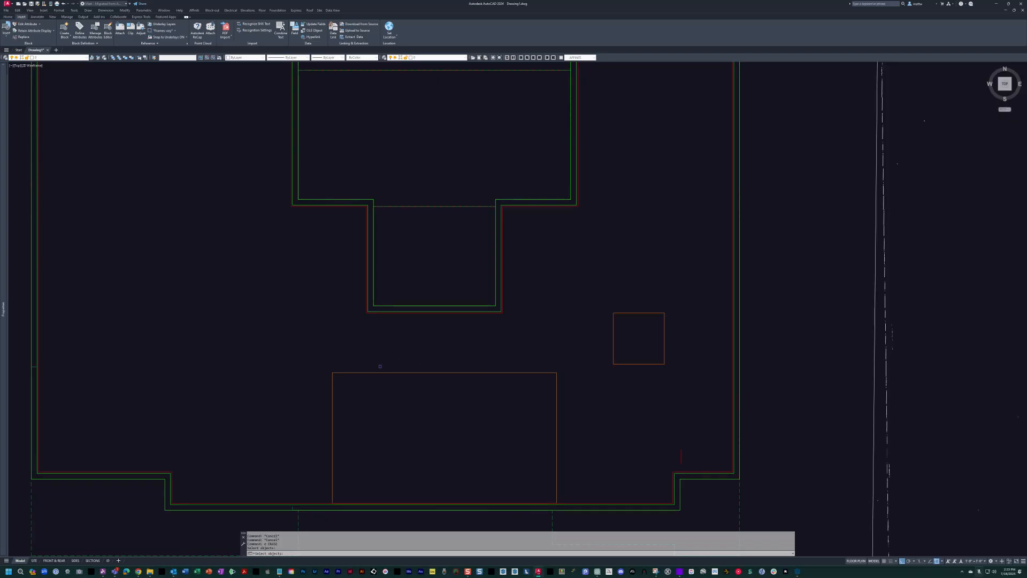
left_click(397, 371)
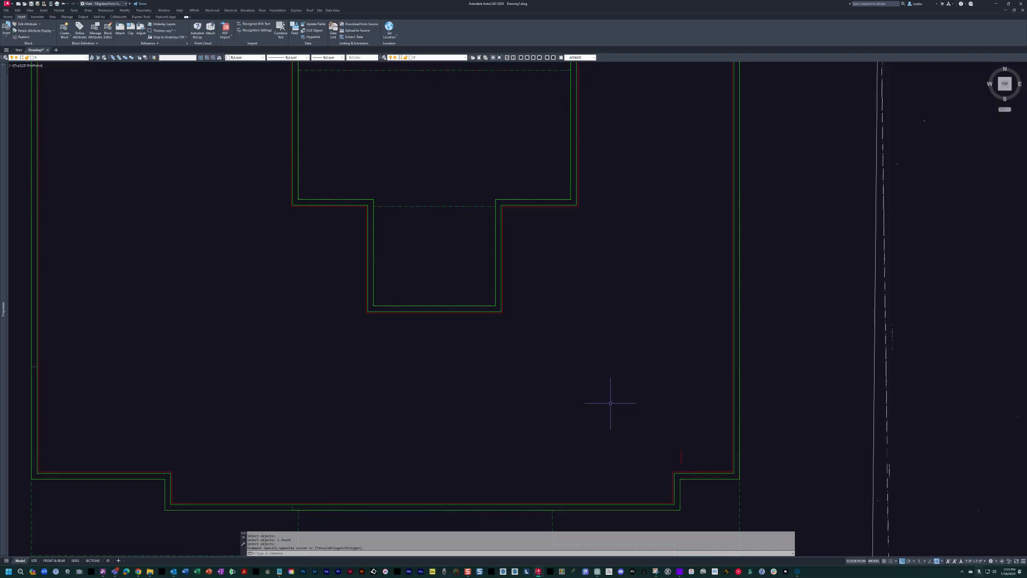
Undo erasing the orange block.
left_click(666, 265)
left_click(581, 366)
left_click(677, 269)
left_click(627, 405)
type("u")
key("Return")
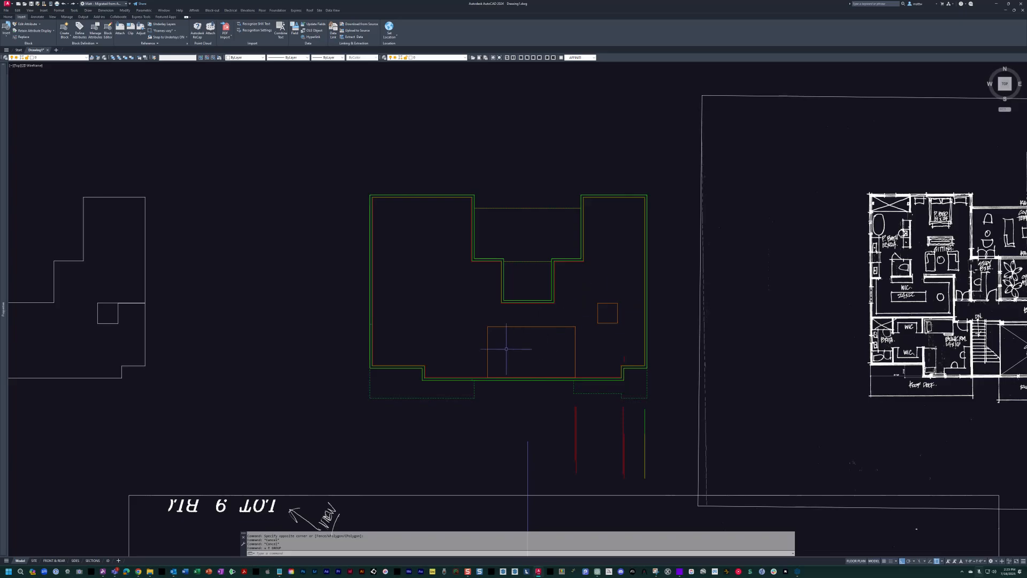
Delete the existing clip boundary of the dashed lower-floor block.
middle_click_drag(506, 348, 548, 345)
type("xc")
key("Return")
left_click(485, 393)
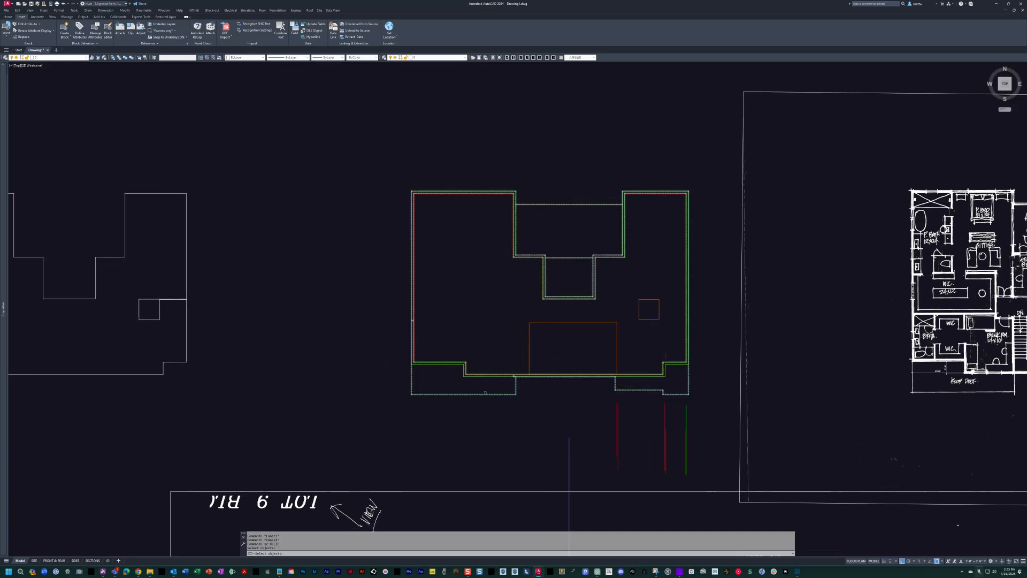
key("Return")
type("d")
Move the orange block with the large rectangle straight up by 1200, clear of the floor plan.
key("Return")
key("Escape")
key("Escape")
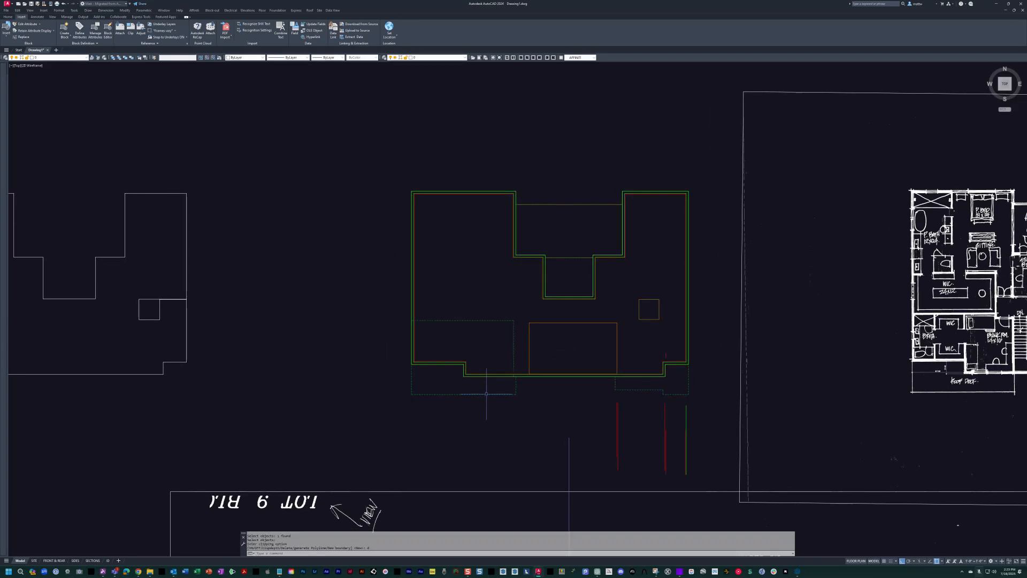
type("m")
key("Return")
left_click(538, 325)
key("Return")
left_click(531, 314)
type("120")
Move the white building outline horizontally by 1800 onto the floor plan.
key("Return")
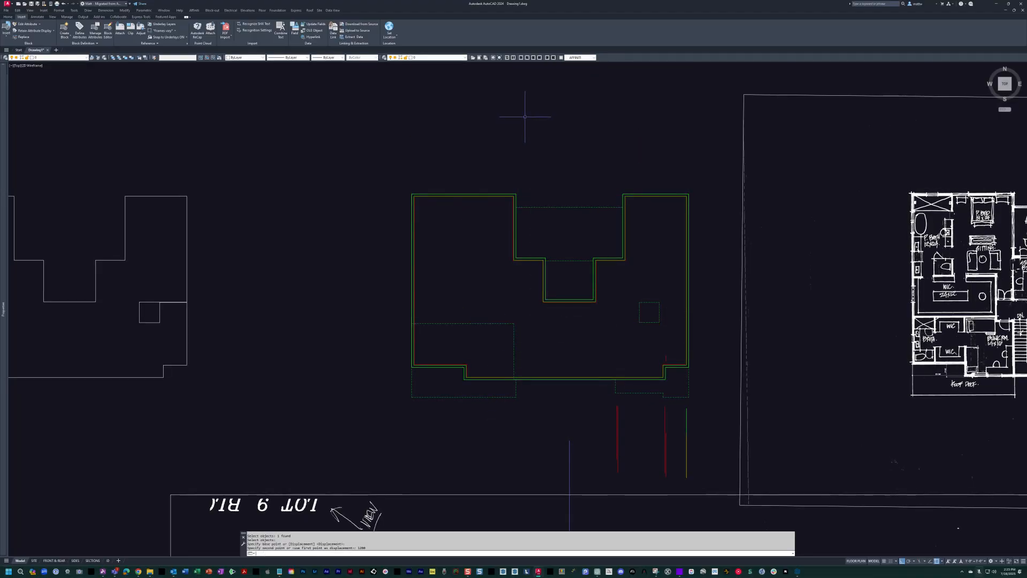
middle_click_drag(280, 274, 416, 272)
key("Escape")
key("Escape")
type("m")
key("Return")
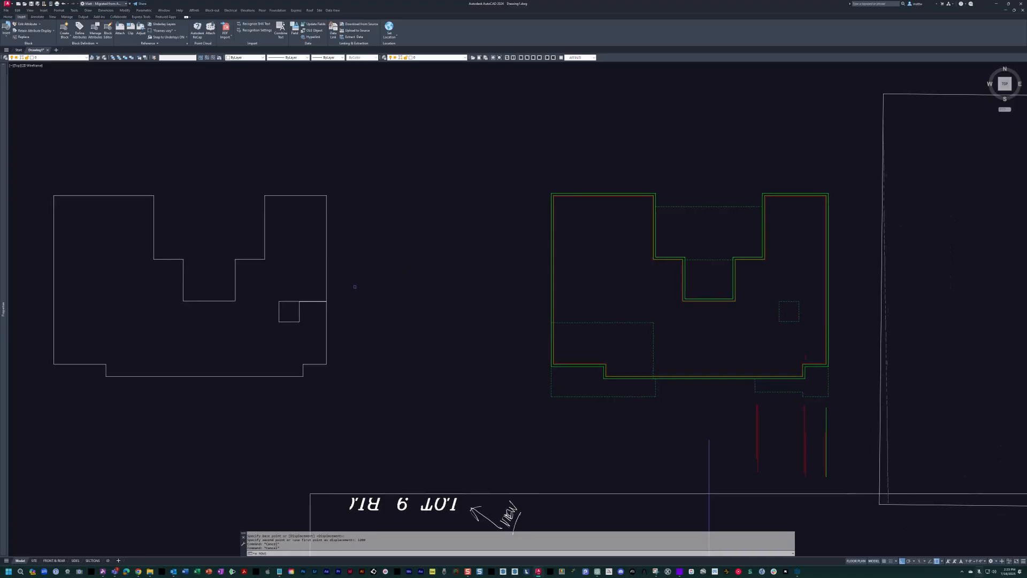
left_click(325, 278)
key("Return")
left_click(326, 277)
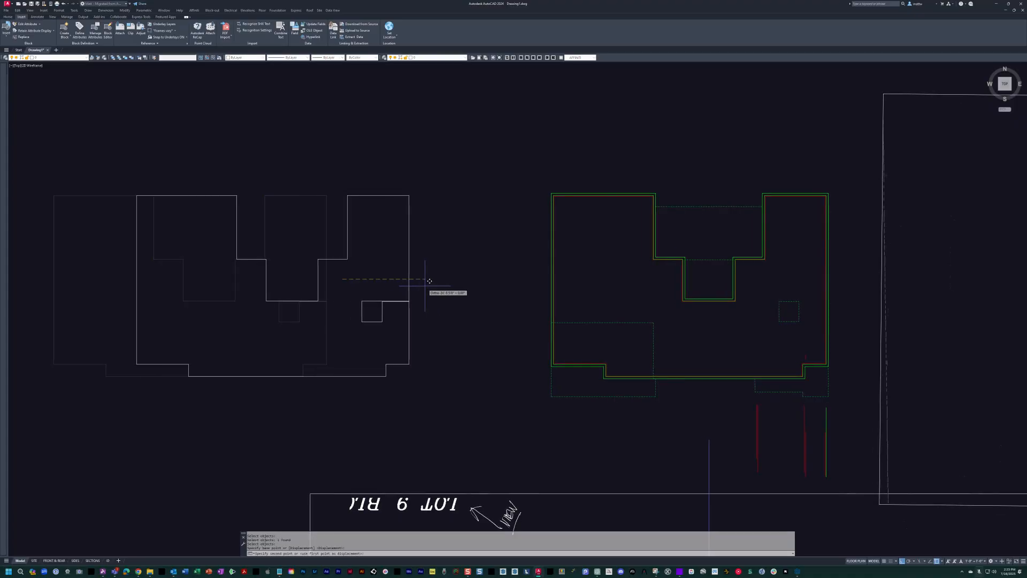
type("1800")
key("Return")
key("Escape")
Clip the dashed lower-floor block with XCLIP, selecting the white outline polyline around the small square as its boundary.
middle_click_drag(424, 285, 303, 286)
scroll(550, 309, "up", 2)
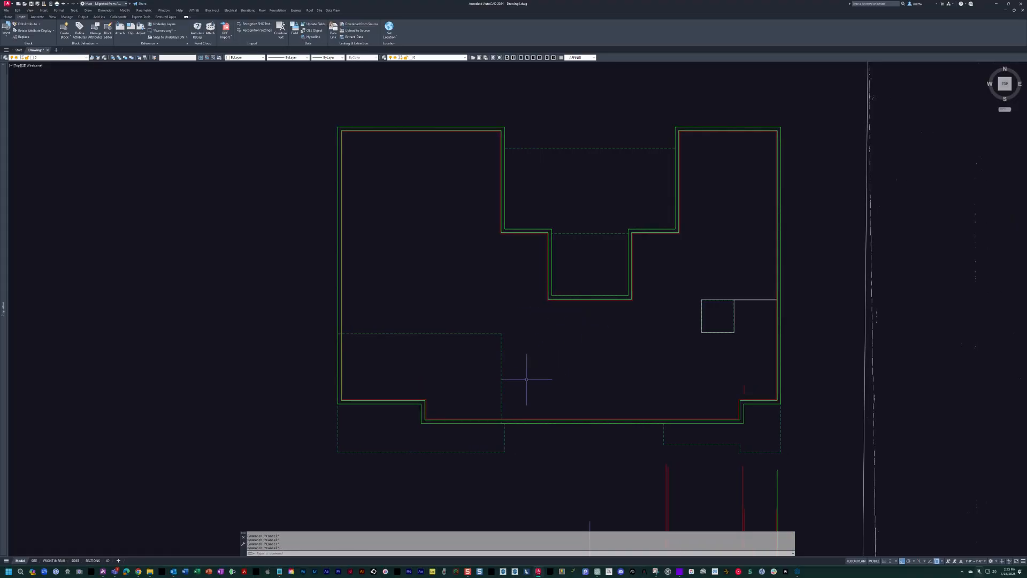
left_click(498, 408)
key("Return")
type("s")
key("Return")
scroll(744, 305, "up", 6)
left_click(696, 310)
scroll(693, 309, "down", 6)
scroll(689, 313, "up", 6)
scroll(688, 314, "down", 6)
key("Escape")
key("Escape")
Erase the white outline polyline that served as the clipping boundary.
type("e")
key("Return")
left_click(677, 289)
key("Return")
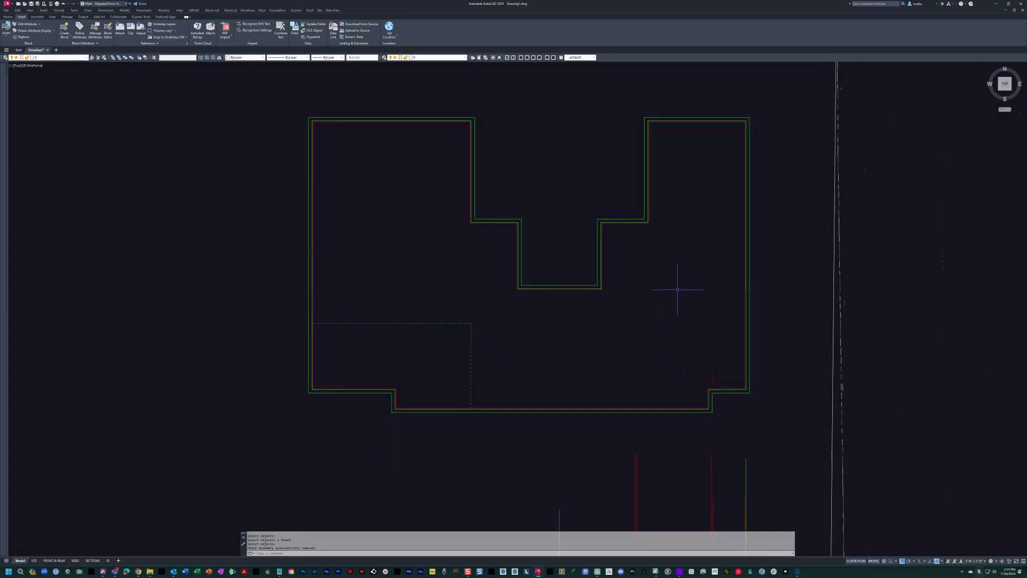
Select the clipped lower-floor block and invert its clip boundary to keep the geometry outside the walls and the small square.
middle_click_drag(674, 307, 651, 319)
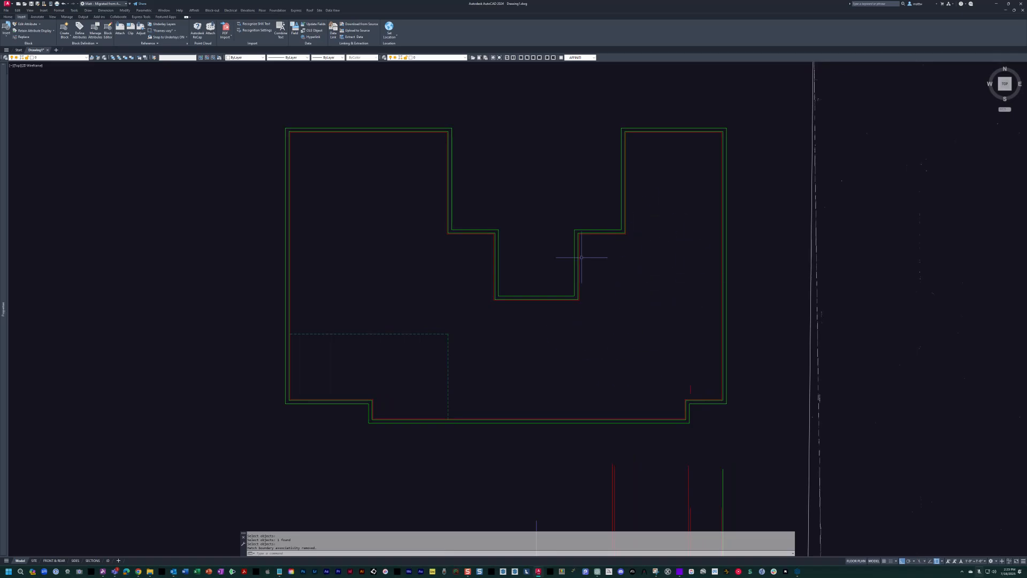
key("Escape")
key("ctrl+a")
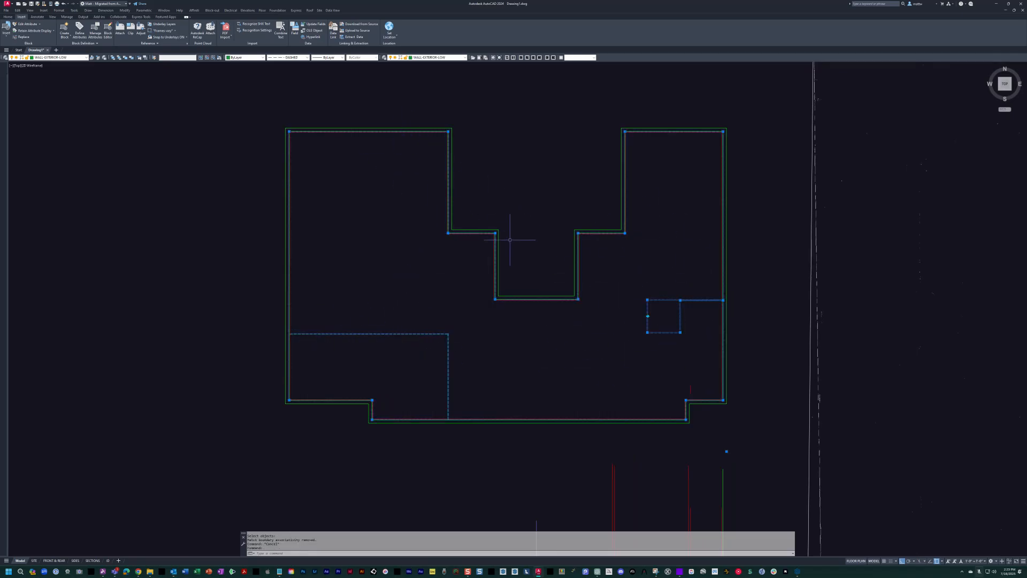
key("ctrl+1")
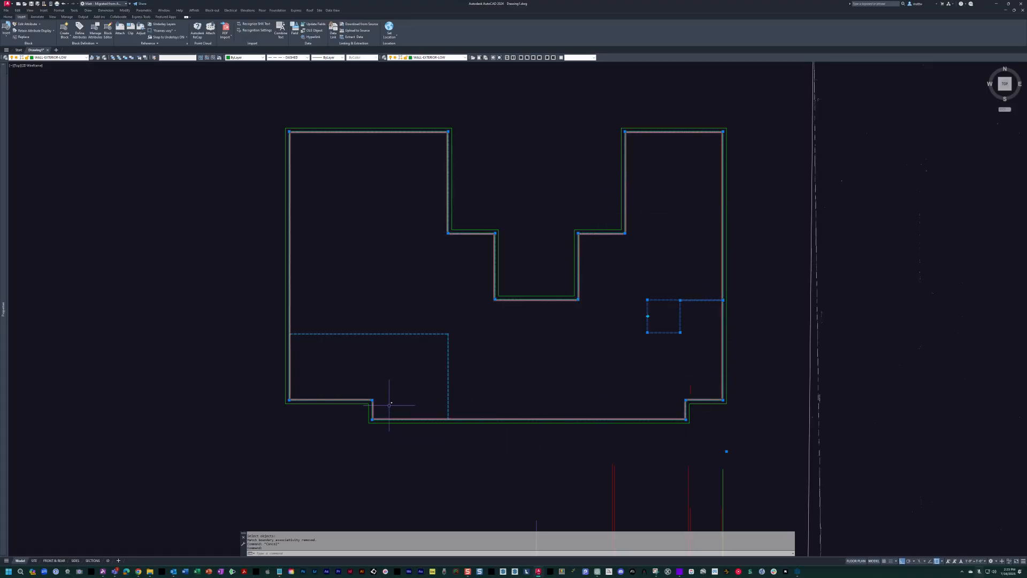
key("Escape")
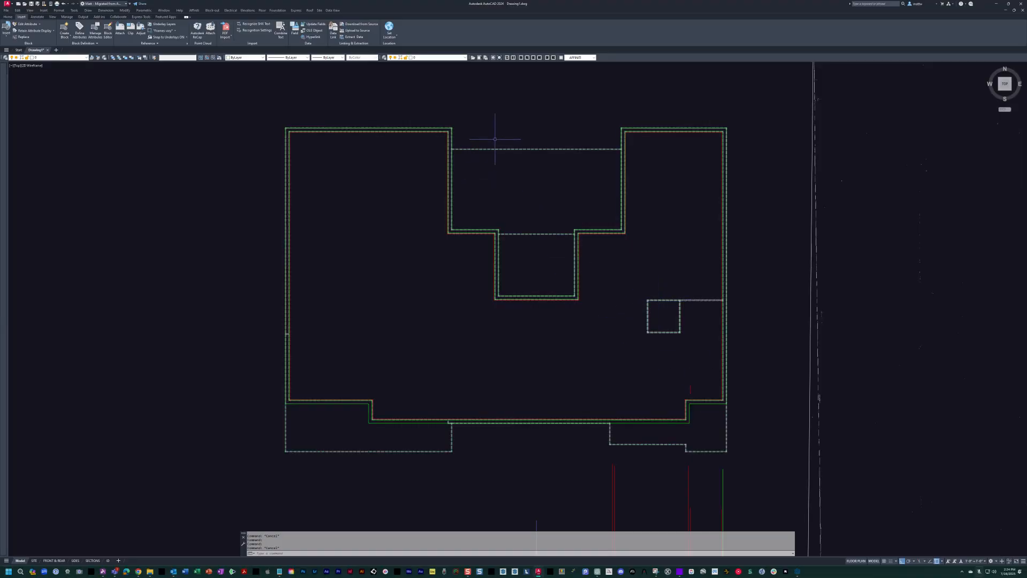
Move the orange block with the large rectangle back down by 1200 into the floor plan.
middle_click_drag(689, 425, 610, 417)
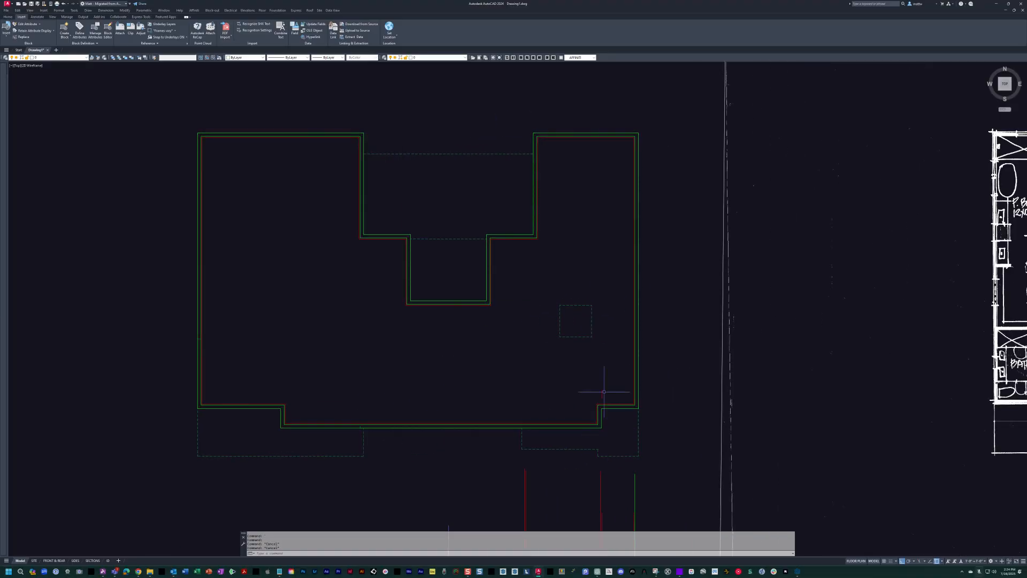
scroll(575, 332, "down", 4)
type("m")
key("space")
left_click(551, 231)
left_click(505, 159)
key("space")
left_click(519, 172)
type("1200")
key("space")
key("Escape")
key("Escape")
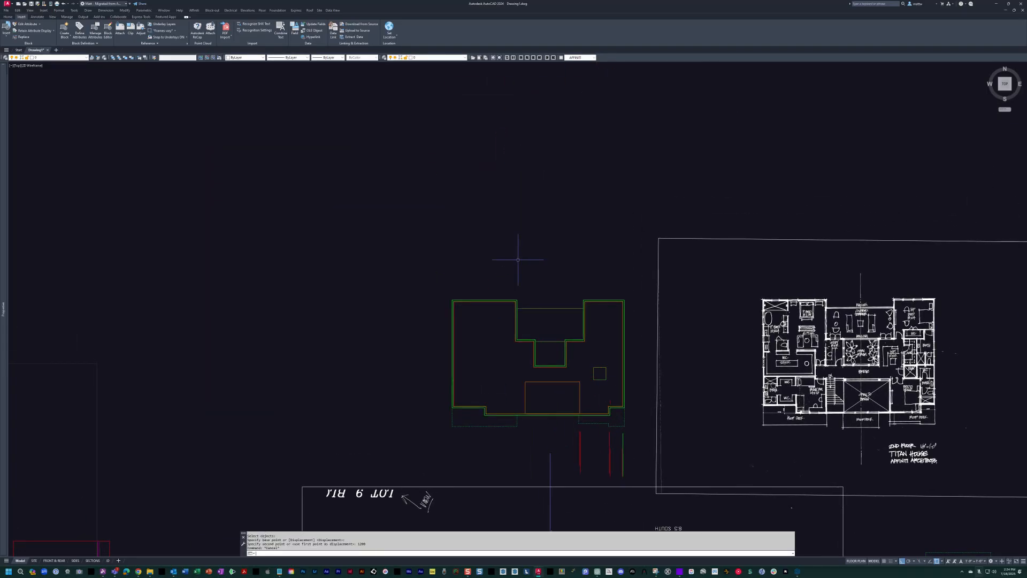
middle_click_drag(588, 390, 507, 300)
scroll(508, 303, "up", 4)
scroll(530, 278, "up", 4)
scroll(631, 300, "down", 8)
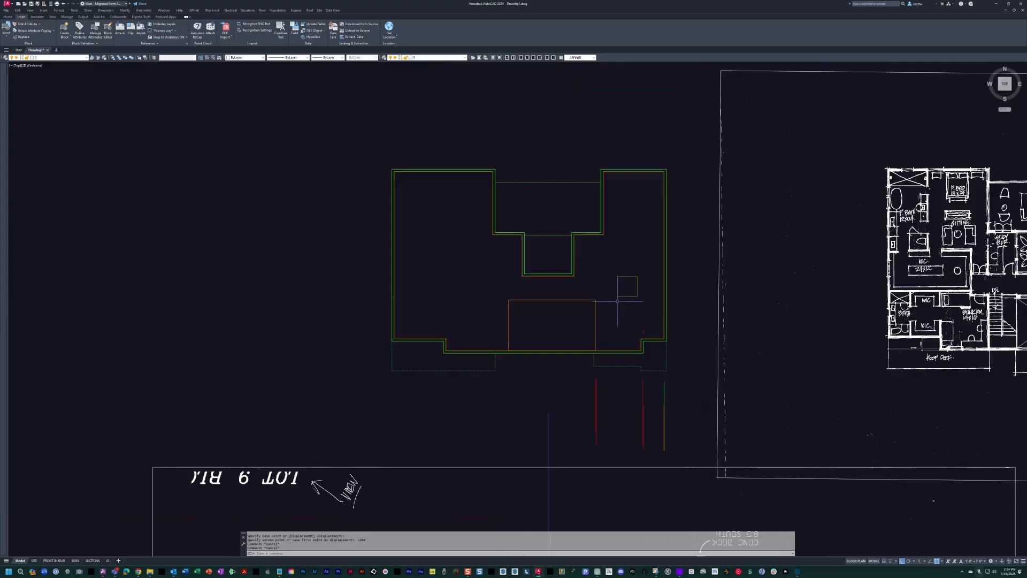
Edit the orange block in place and move its small square 12 to the left.
scroll(493, 277, "up", 2)
scroll(493, 277, "up", 4)
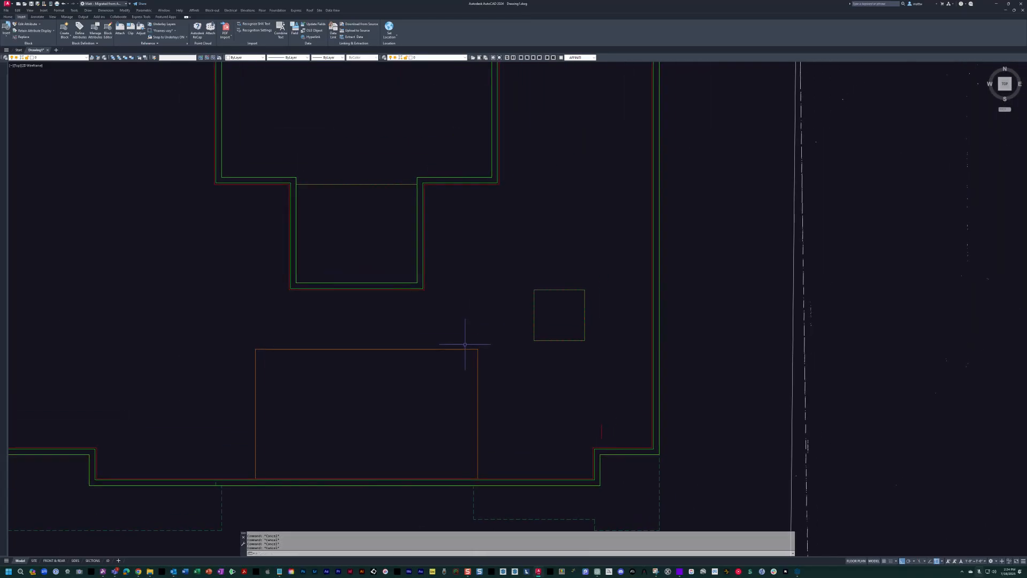
left_click(457, 349)
type("m")
key("space")
left_click(499, 269)
left_click(606, 379)
key("space")
left_click(612, 383)
type("12")
key("space")
key("Escape")
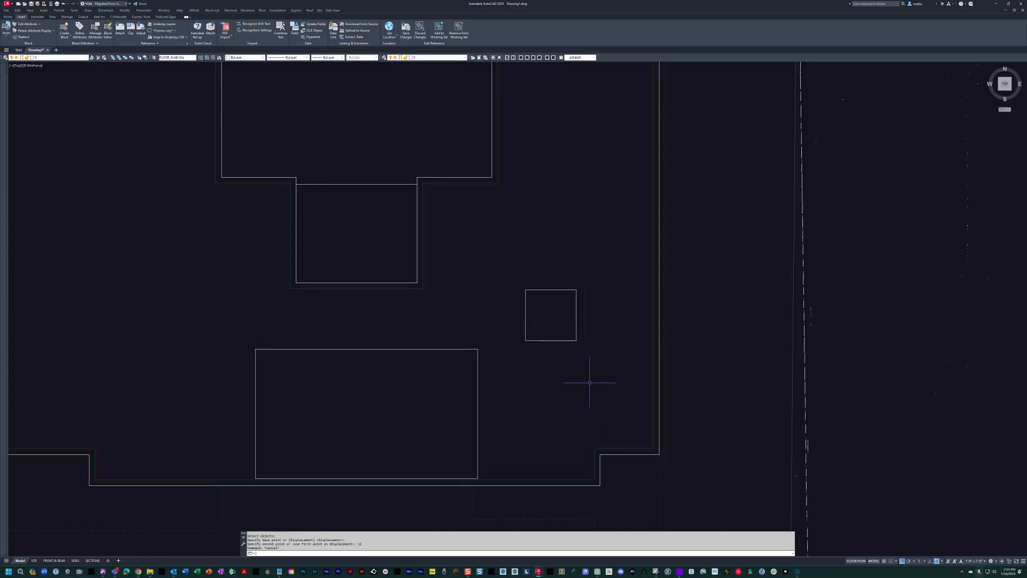
Save the reference edit and compare the small orange square with the dashed lower-floor square.
type("sr")
key("space")
key("Escape")
scroll(582, 368, "up", 4)
left_click(591, 338)
left_click(478, 211)
key("Escape")
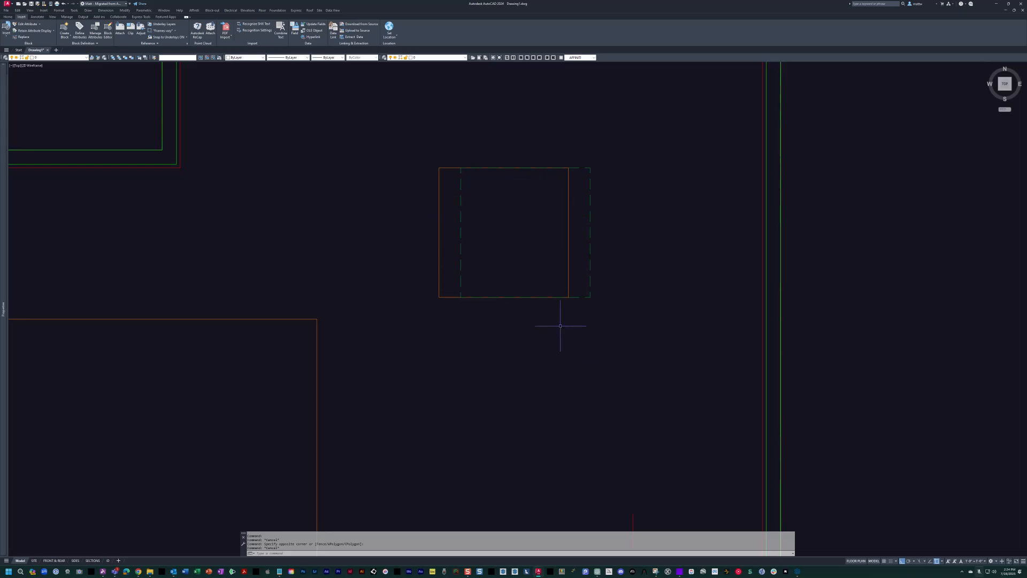
scroll(580, 297, "down", 6)
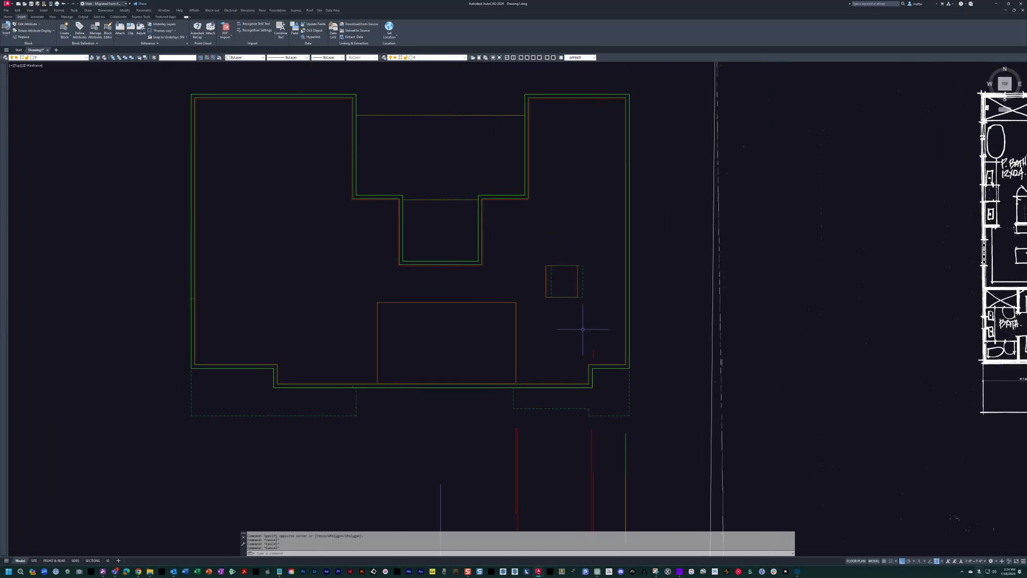
Undo the in-place edit that shifted the small square in the orange block.
type("u")
key("Return")
key("ctrl+z")
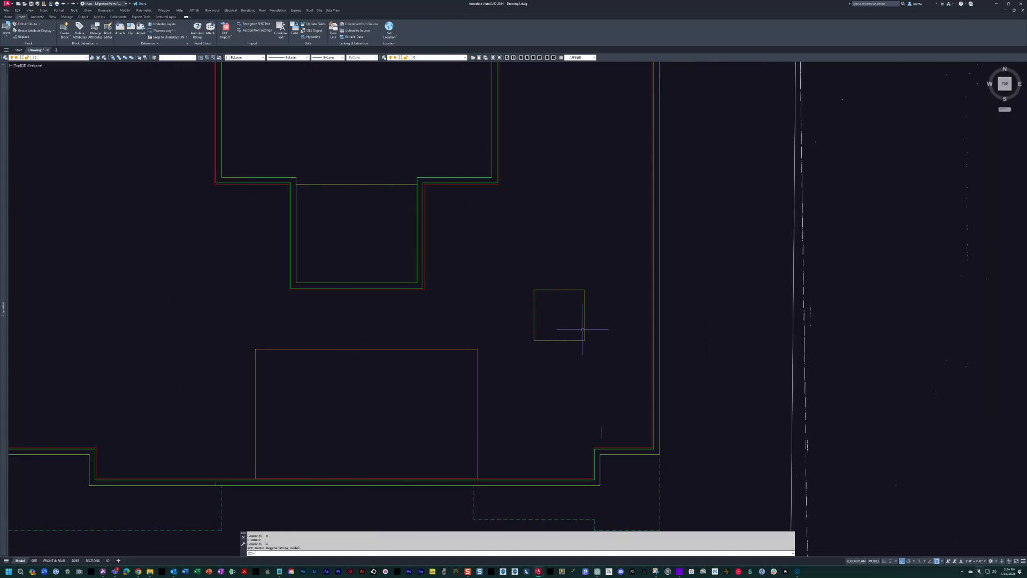
key("Escape")
Examine the overlaid floor outlines alongside the second-floor sketch of the house.
scroll(583, 329, "down", 4)
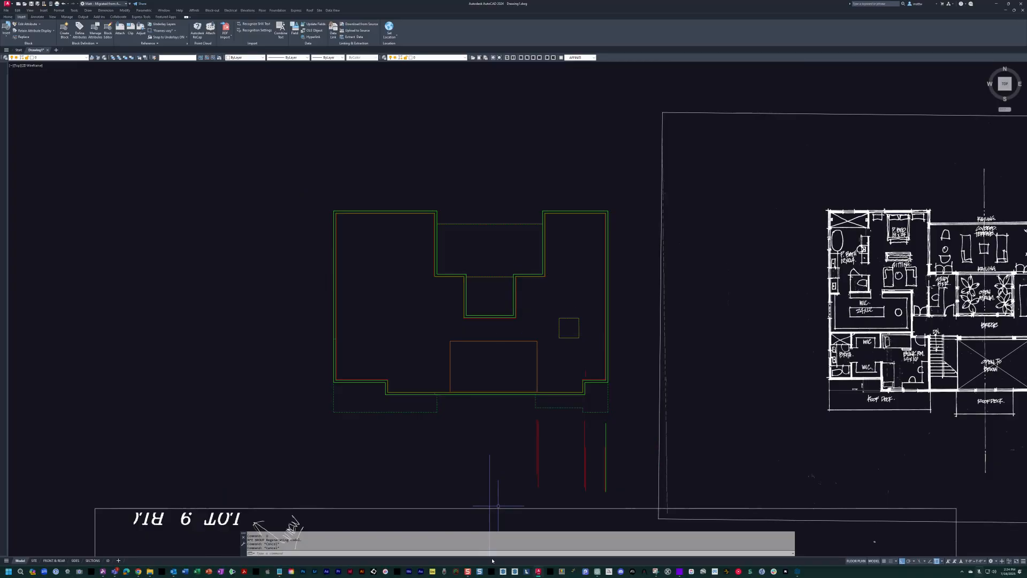
mouse_move(575, 340)
middle_mouse_down()
mouse_move(543, 264)
mouse_move(492, 257)
middle_mouse_up()
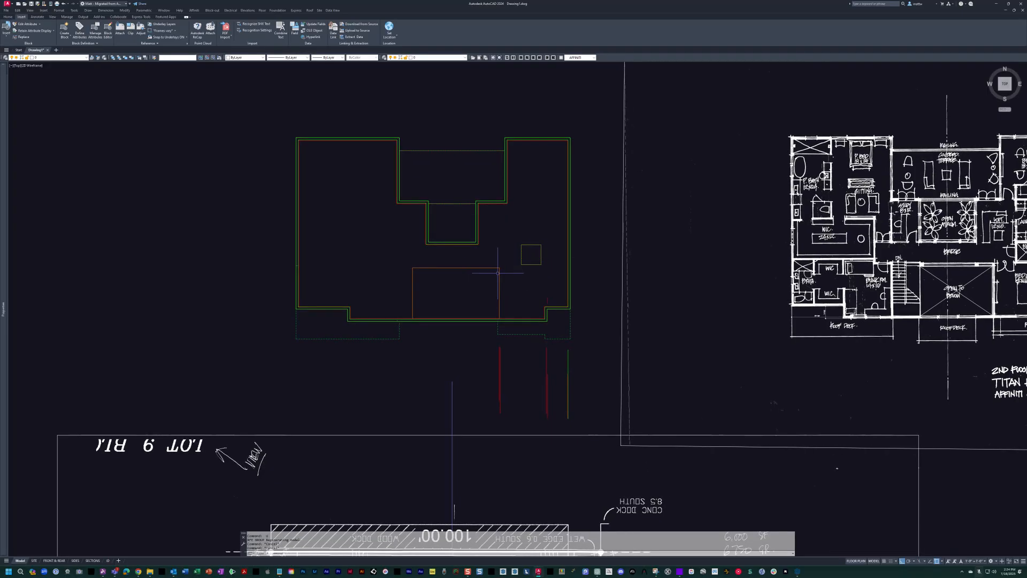
middle_click_drag(498, 273, 435, 296)
middle_click_drag(350, 219, 195, 227)
middle_click_drag(310, 253, 425, 253)
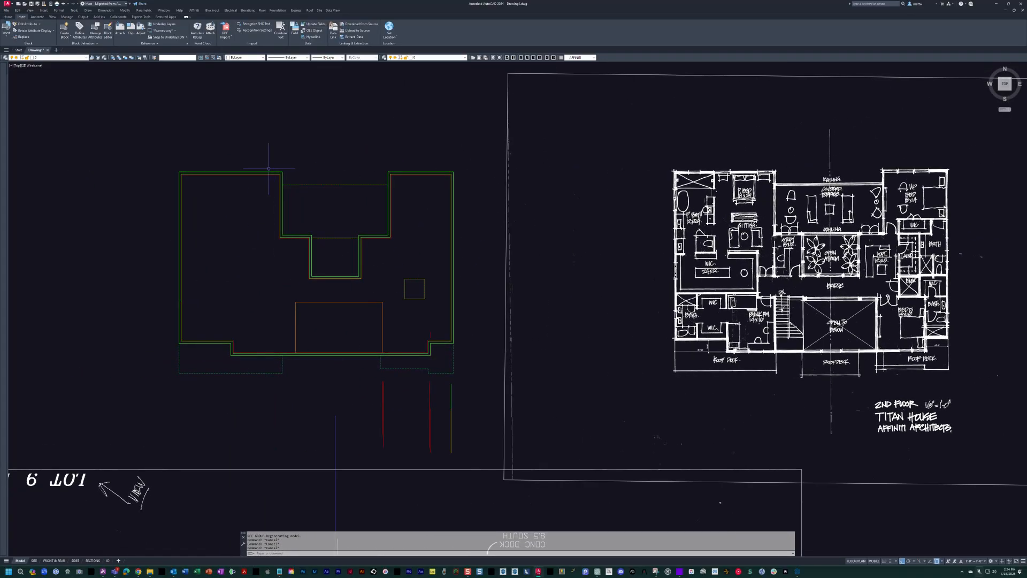
mouse_move(490, 353)
middle_mouse_down()
mouse_move(429, 357)
mouse_move(452, 350)
middle_mouse_up()
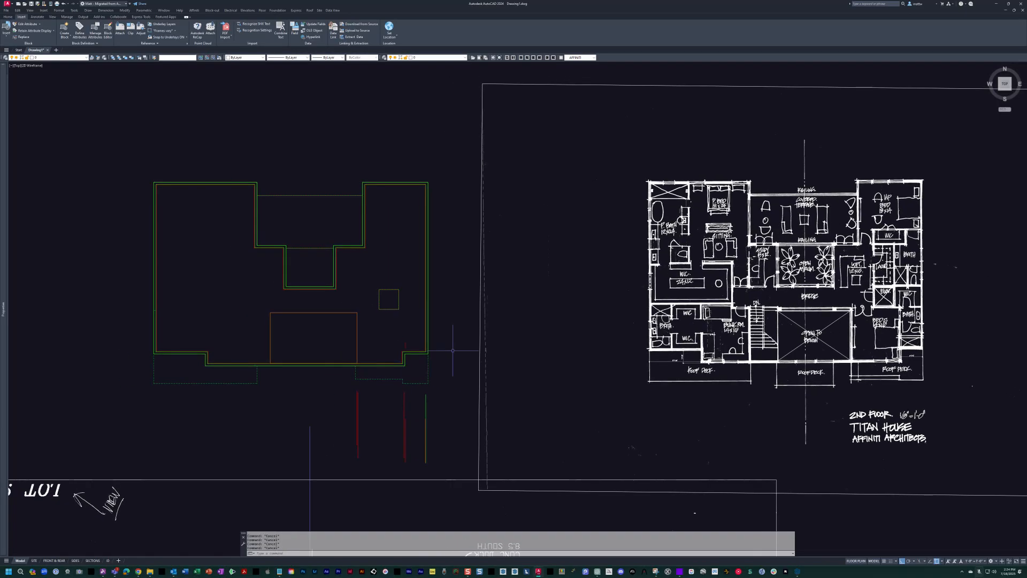
middle_click_drag(505, 326, 485, 320)
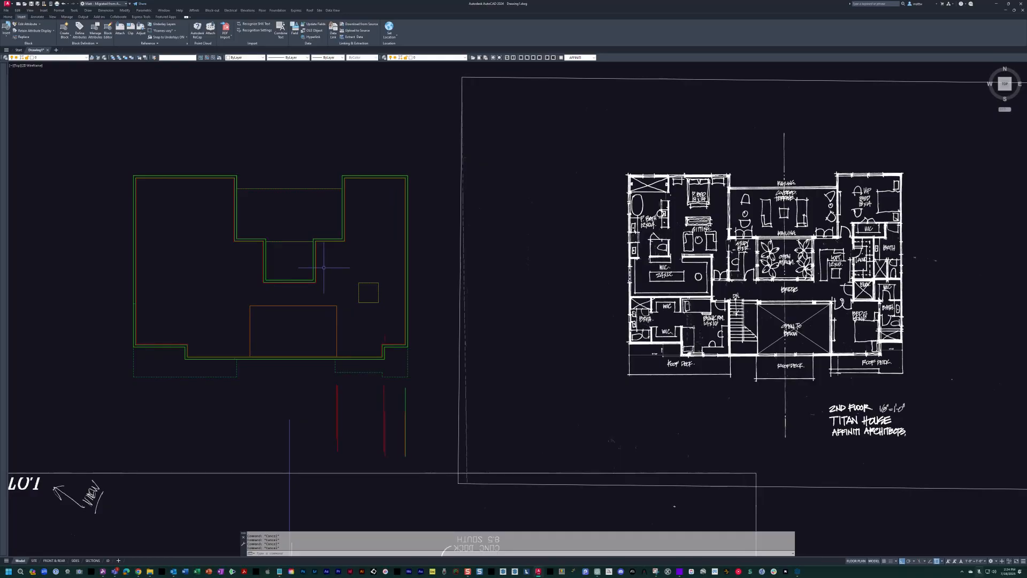
middle_click_drag(337, 271, 328, 270)
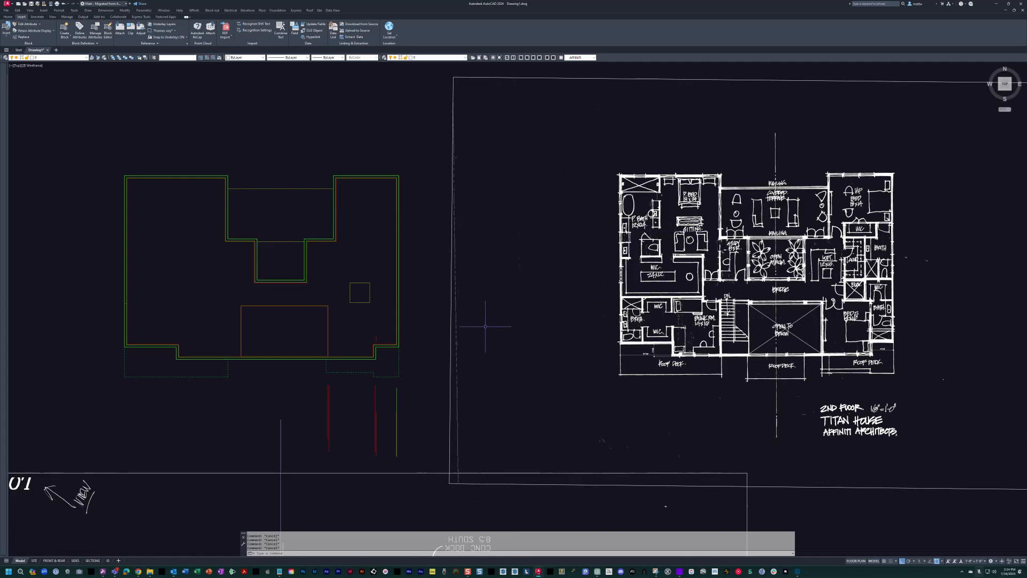
middle_click_drag(568, 325, 555, 330)
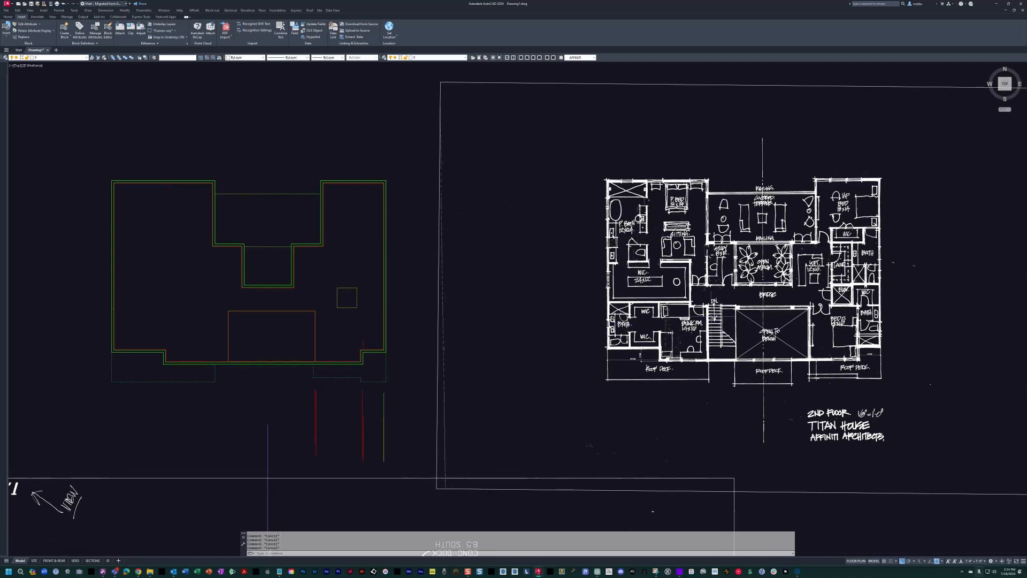
mouse_move(323, 299)
middle_mouse_down()
mouse_move(436, 290)
mouse_move(409, 290)
mouse_move(479, 302)
middle_mouse_up()
middle_click_drag(361, 295, 371, 294)
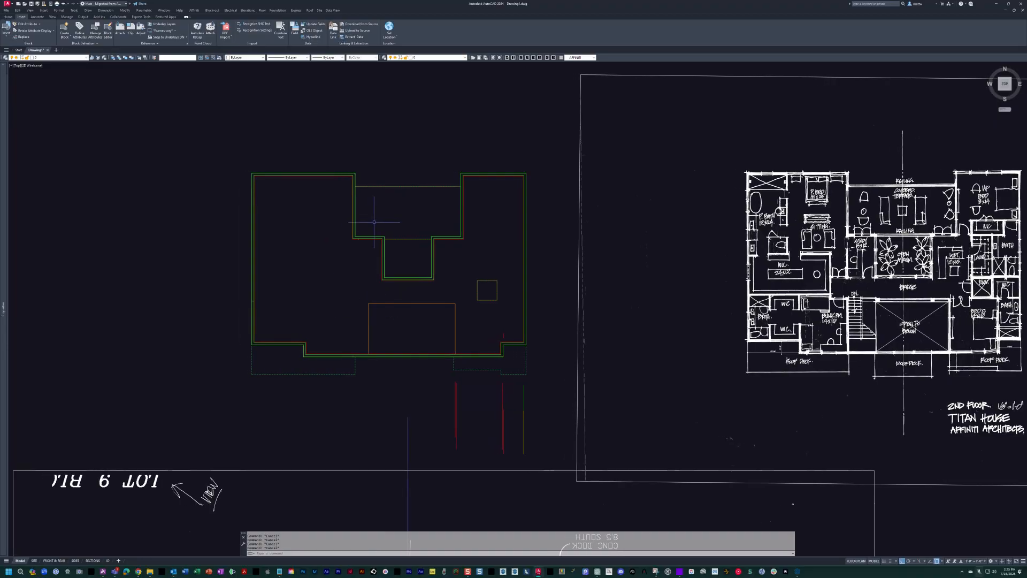
Examine the overlaid outlines in relation to the first-floor site plan and the separate reference blocks.
scroll(384, 232, "down", 2)
mouse_move(414, 333)
middle_mouse_down()
mouse_move(428, 217)
mouse_move(454, 240)
mouse_move(502, 240)
mouse_move(511, 270)
middle_mouse_up()
scroll(501, 240, "down", 2)
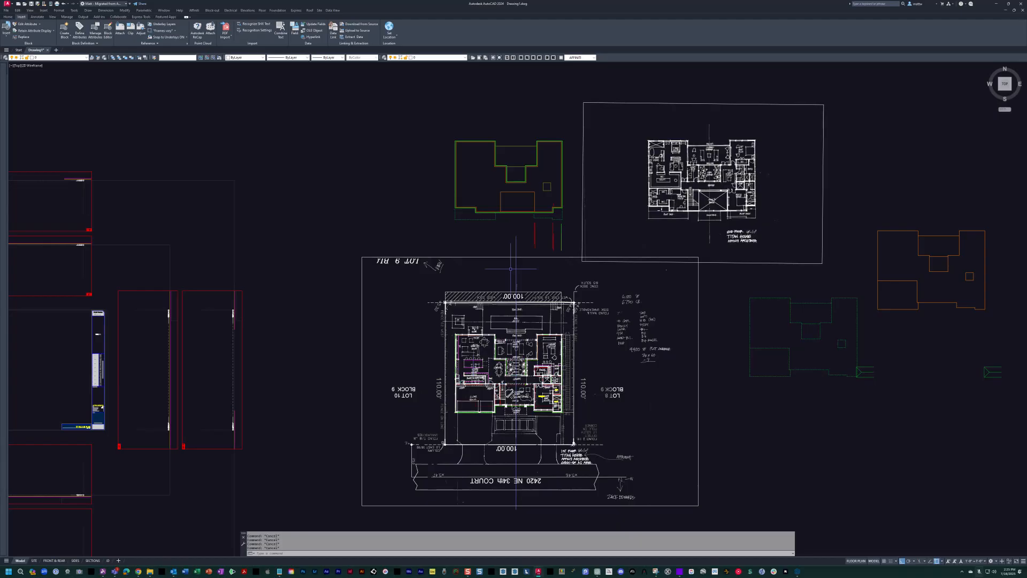
scroll(528, 388, "up", 4)
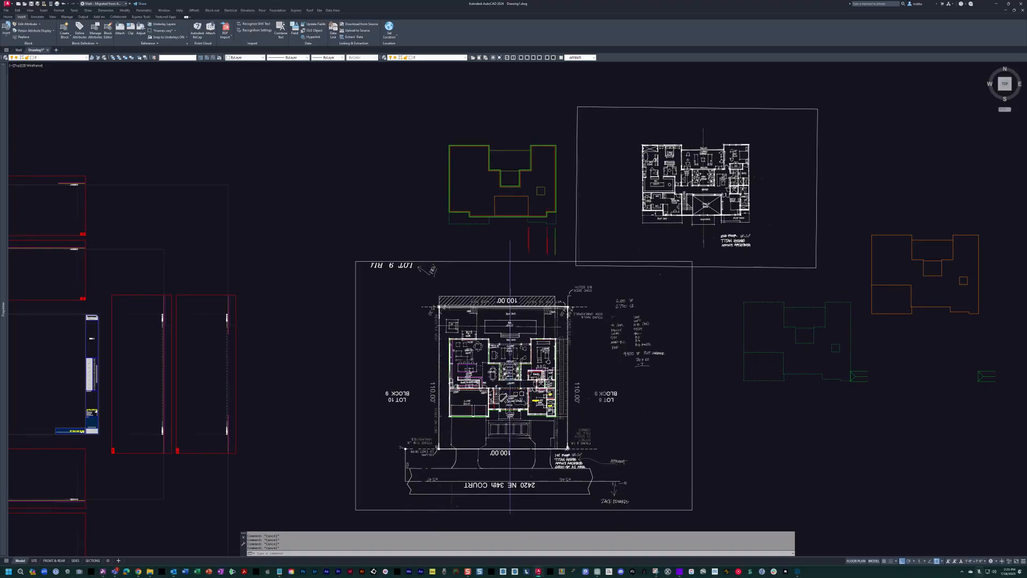
scroll(479, 308, "down", 2)
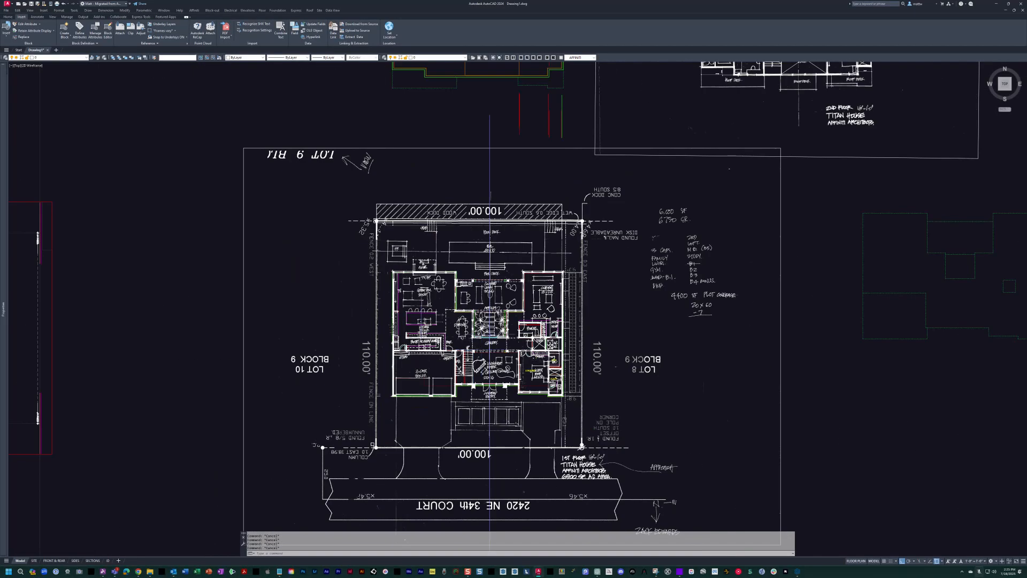
middle_click_drag(479, 308, 479, 456)
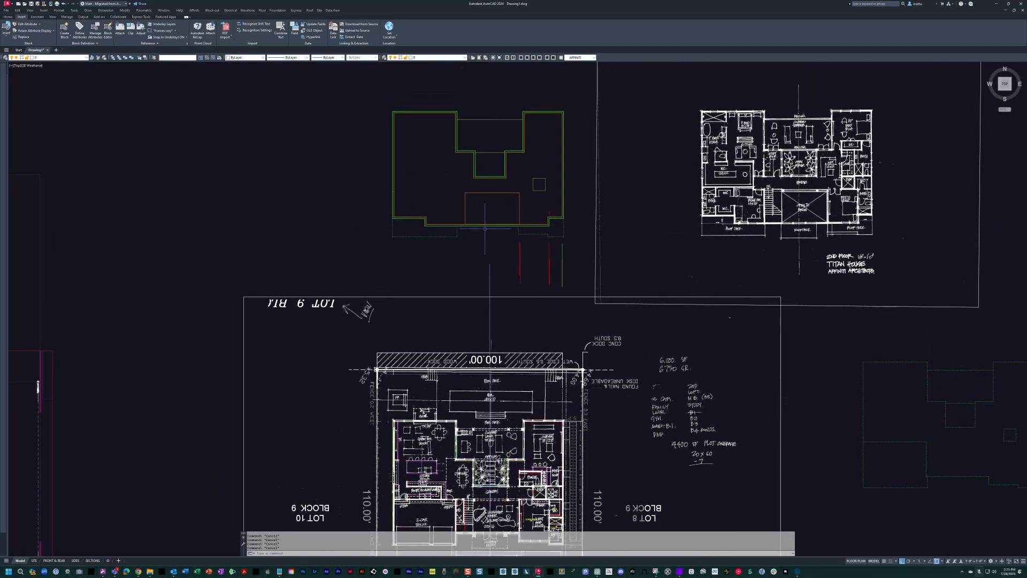
middle_click_drag(467, 223, 446, 160)
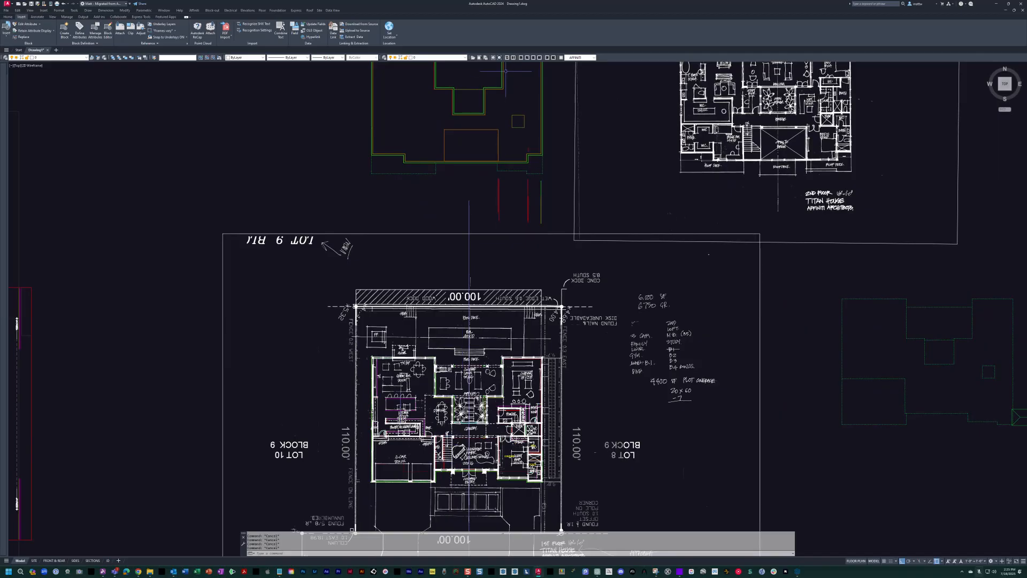
middle_click_drag(440, 148, 488, 191)
scroll(488, 191, "down", 2)
scroll(486, 190, "up", 2)
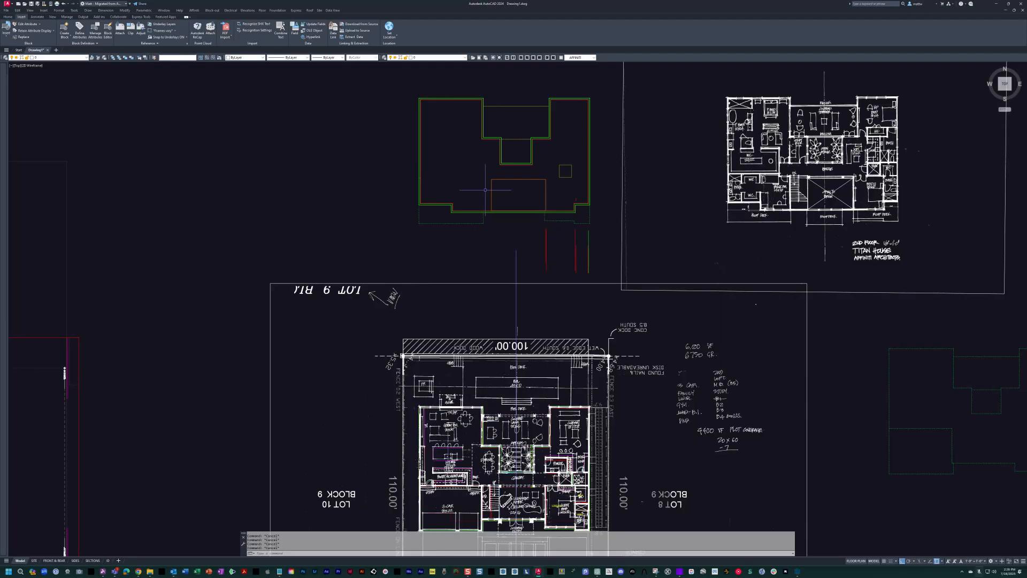
middle_click_drag(487, 237, 483, 238)
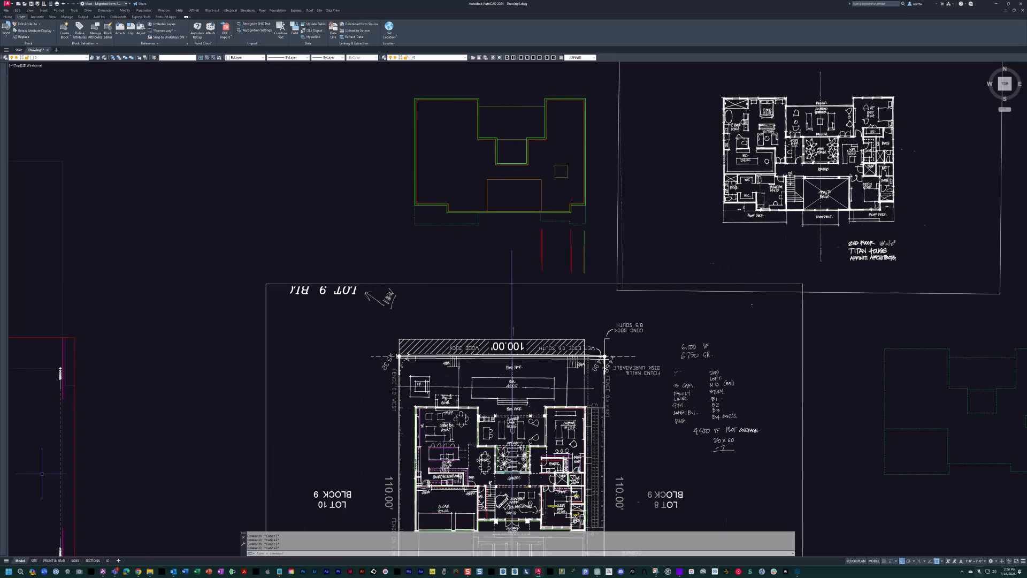